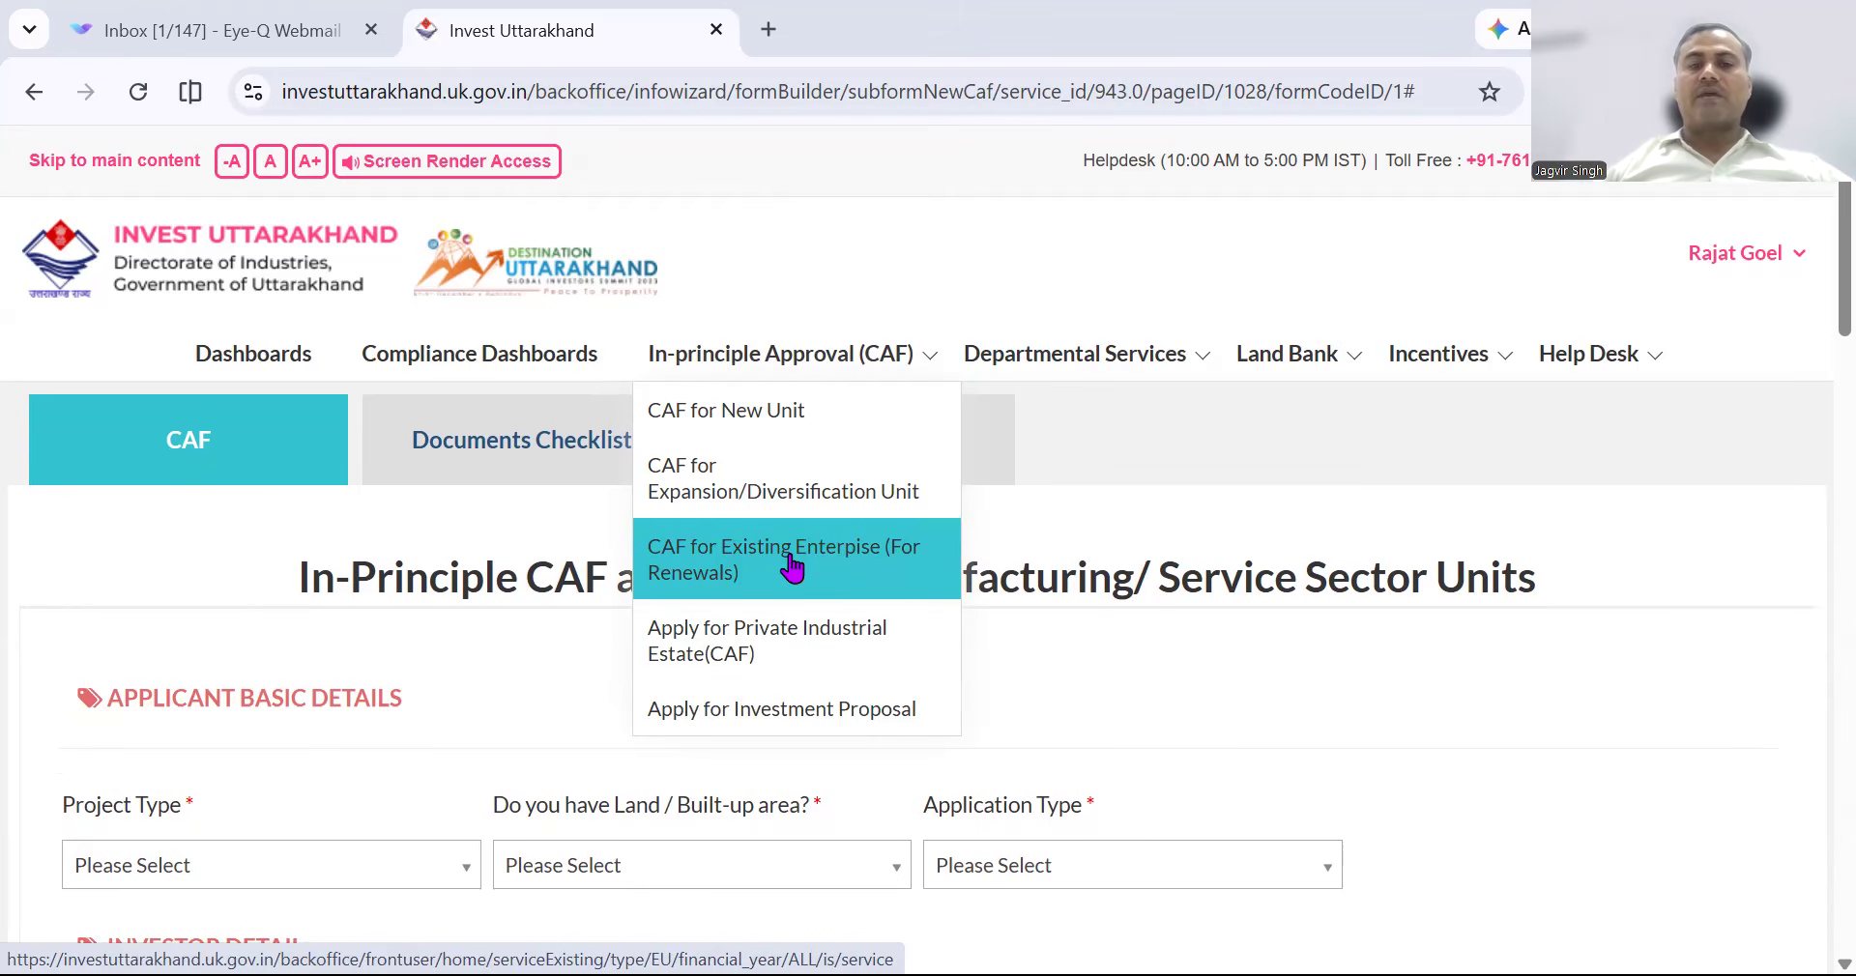
Review the pending existing-enterprise CAF renewal, then open Apply For Registration of Existing Enterprise.
click(793, 566)
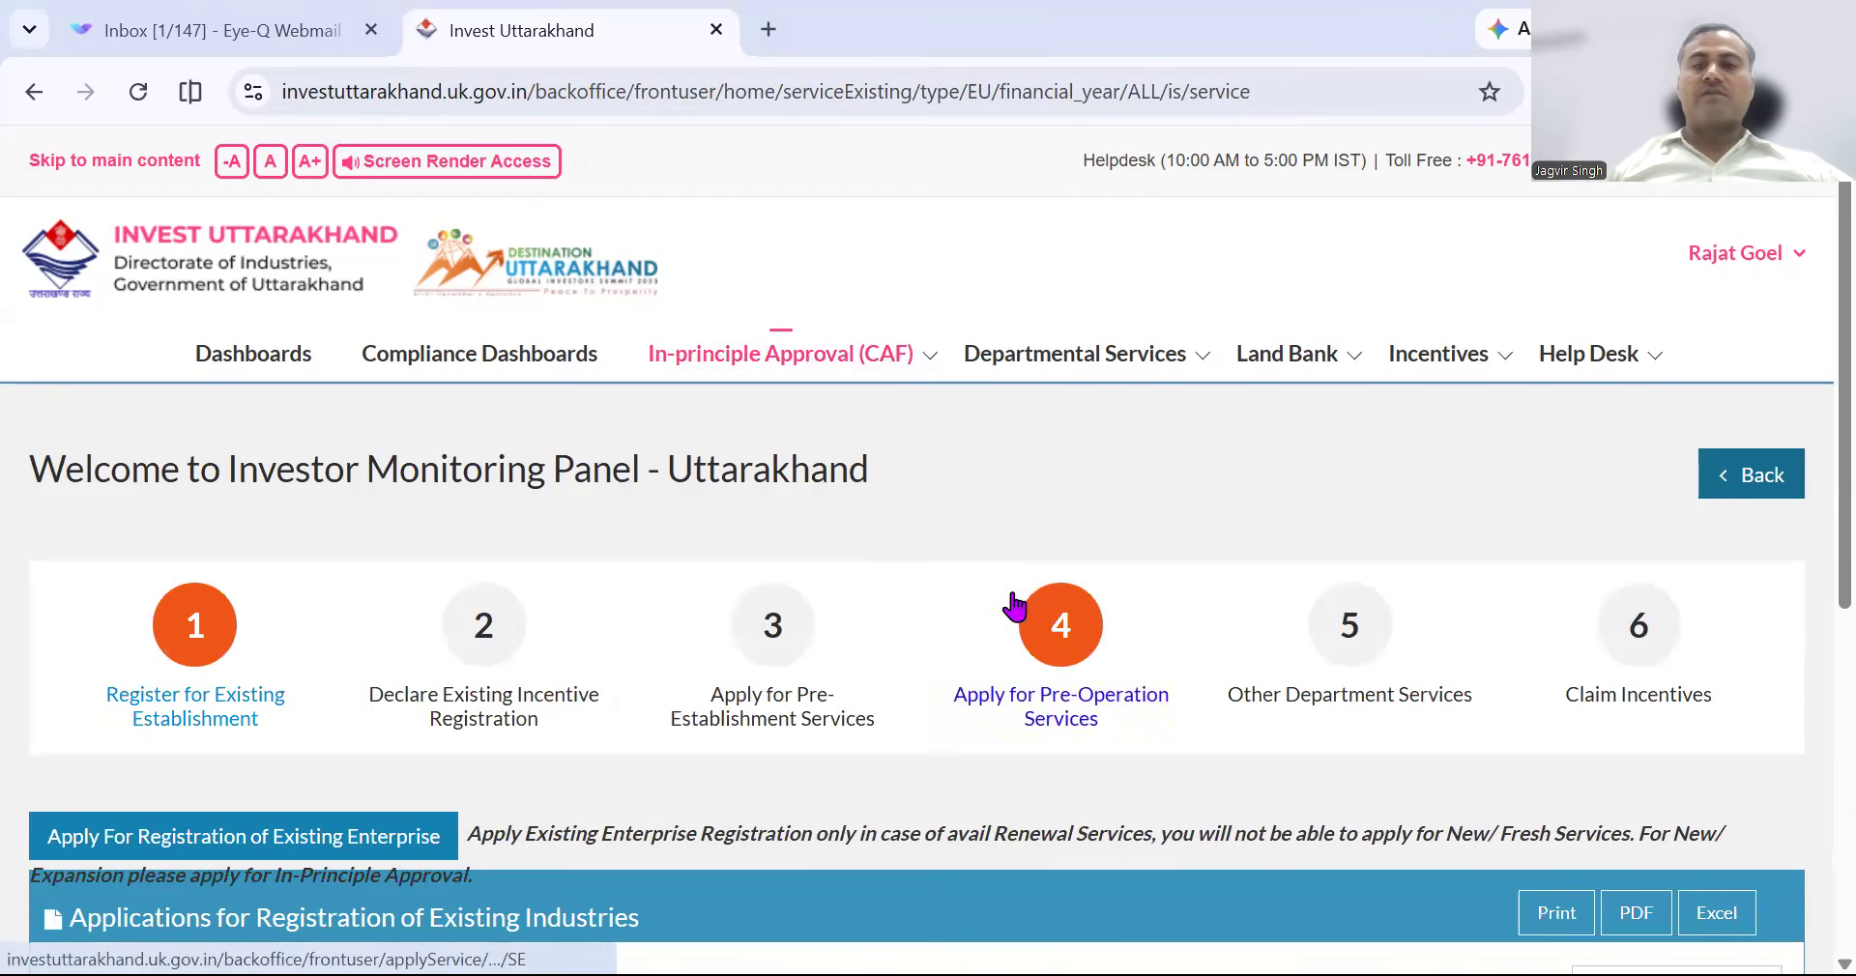
scroll(1014, 606, down, 7)
scroll(1015, 606, down, 3)
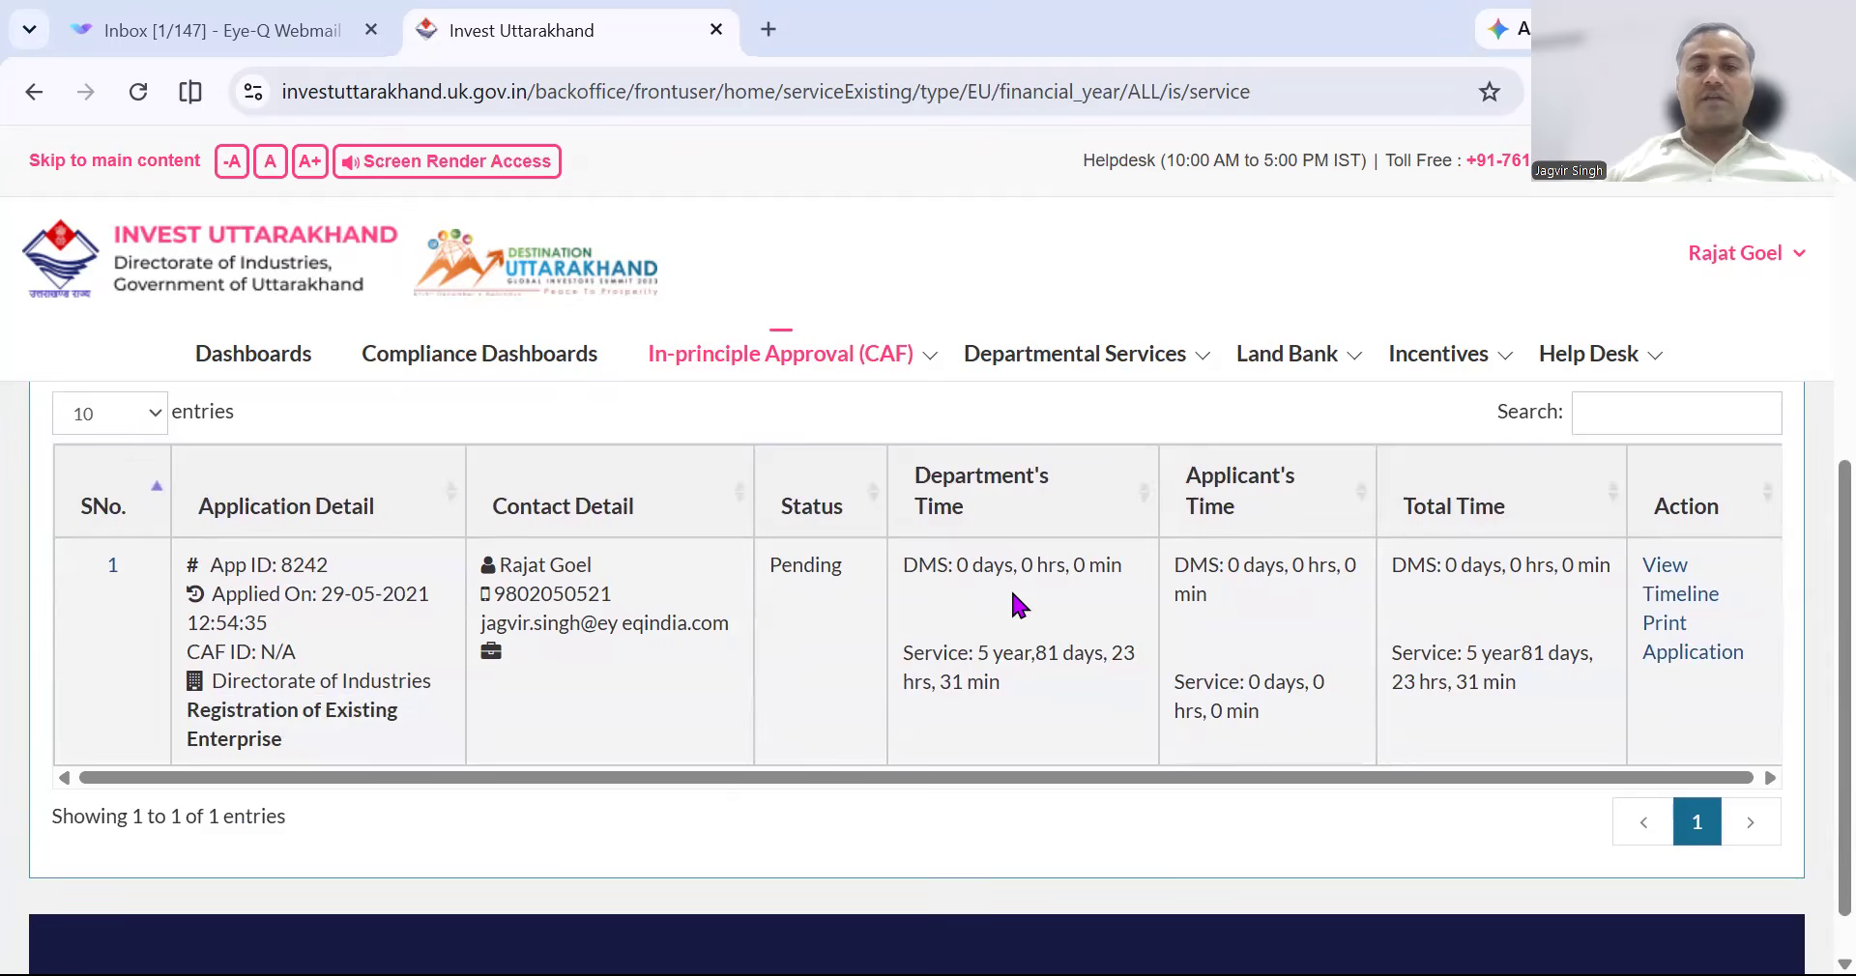
scroll(1012, 594, up, 4)
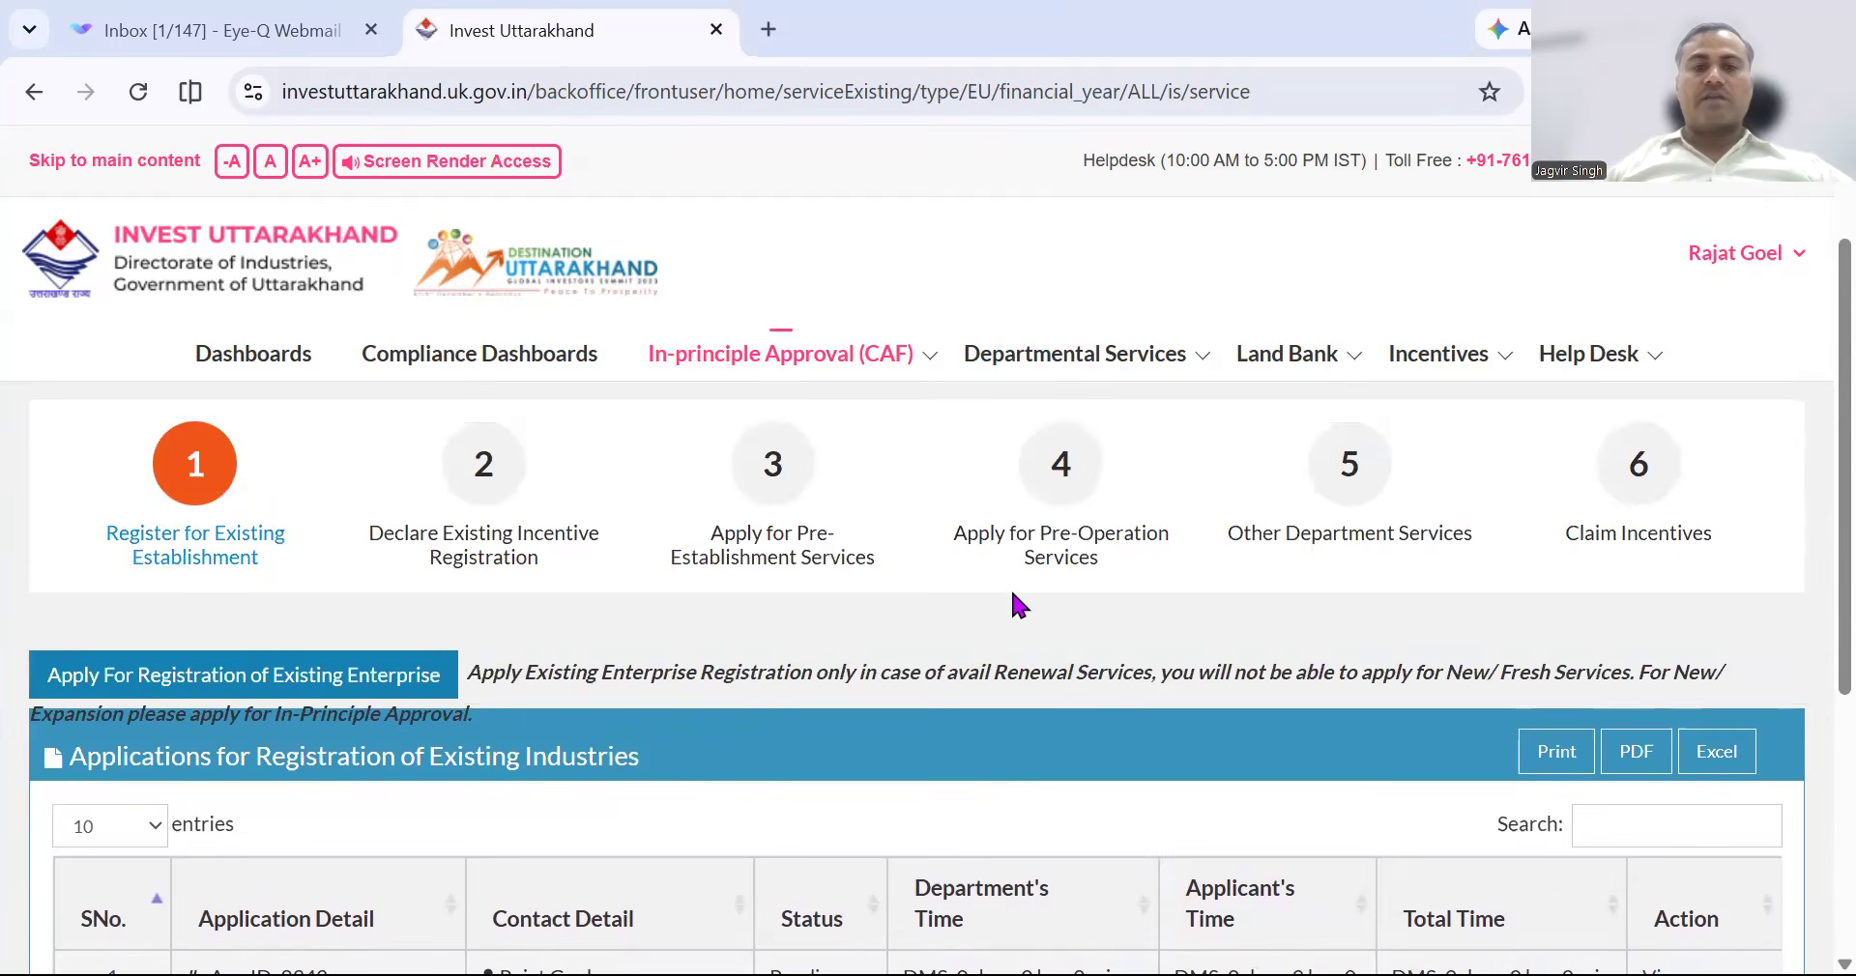
click(193, 688)
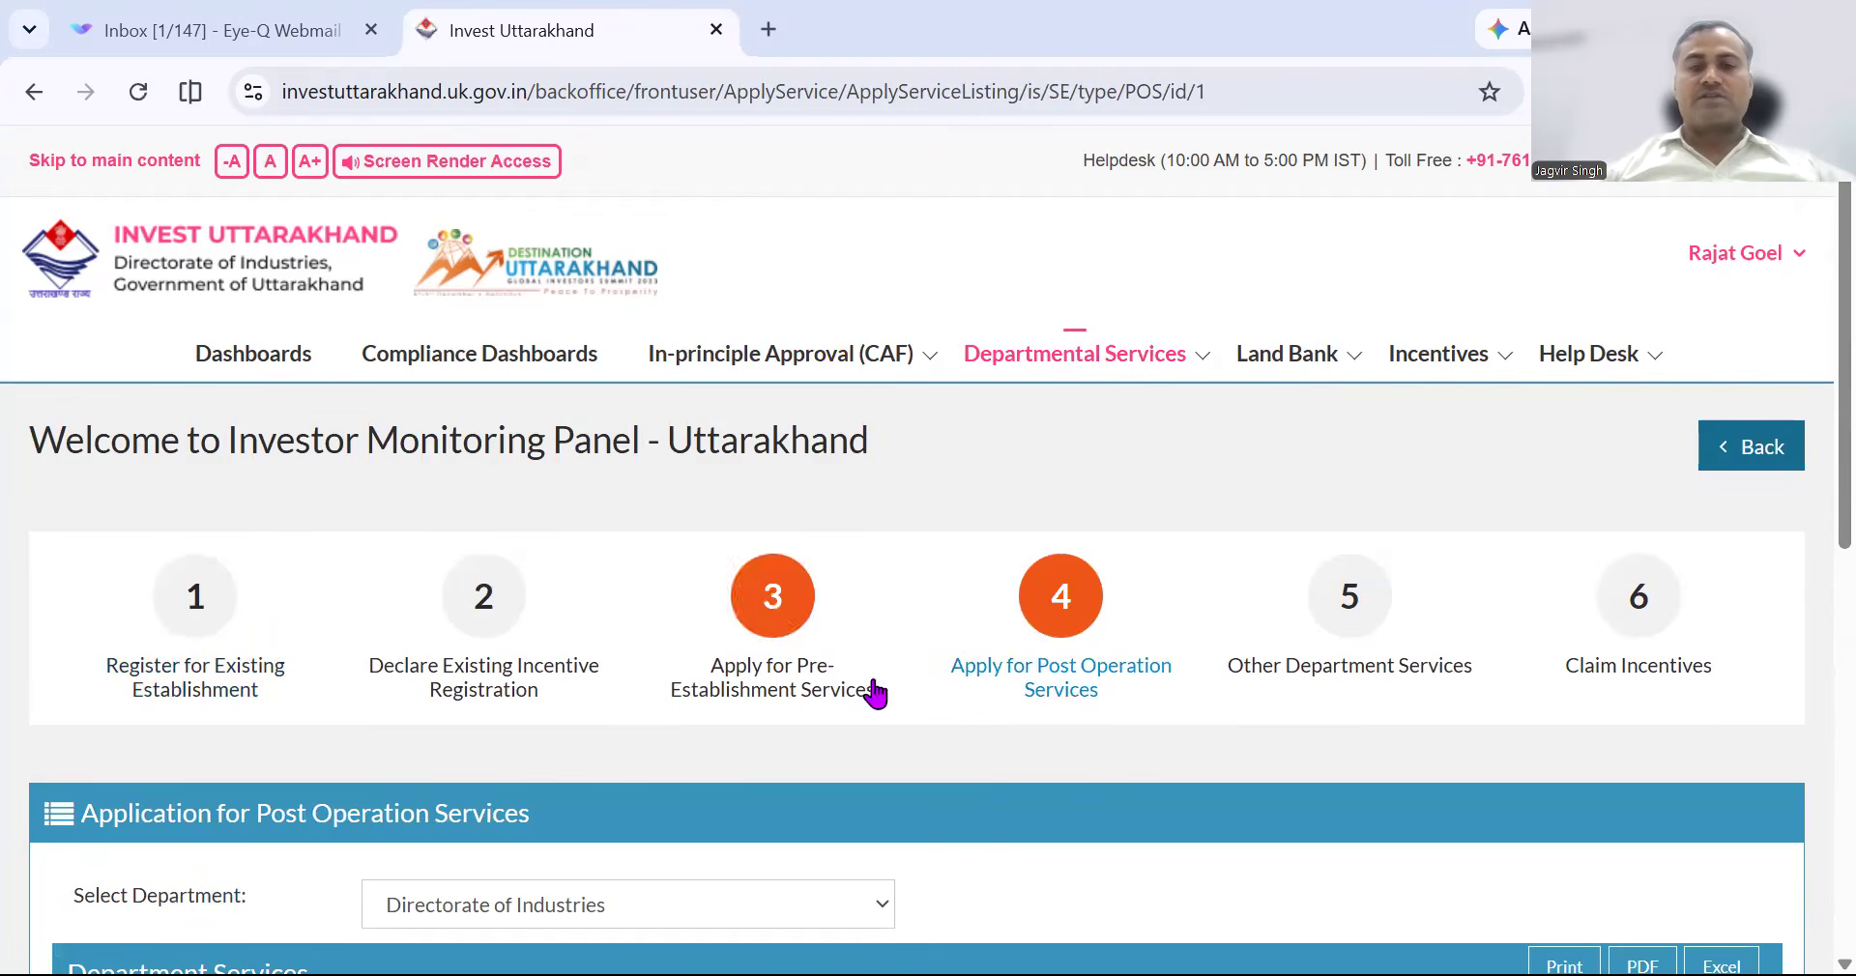
Select Uttarakhand Pollution Control Board as the department to list its services.
scroll(909, 716, down, 3)
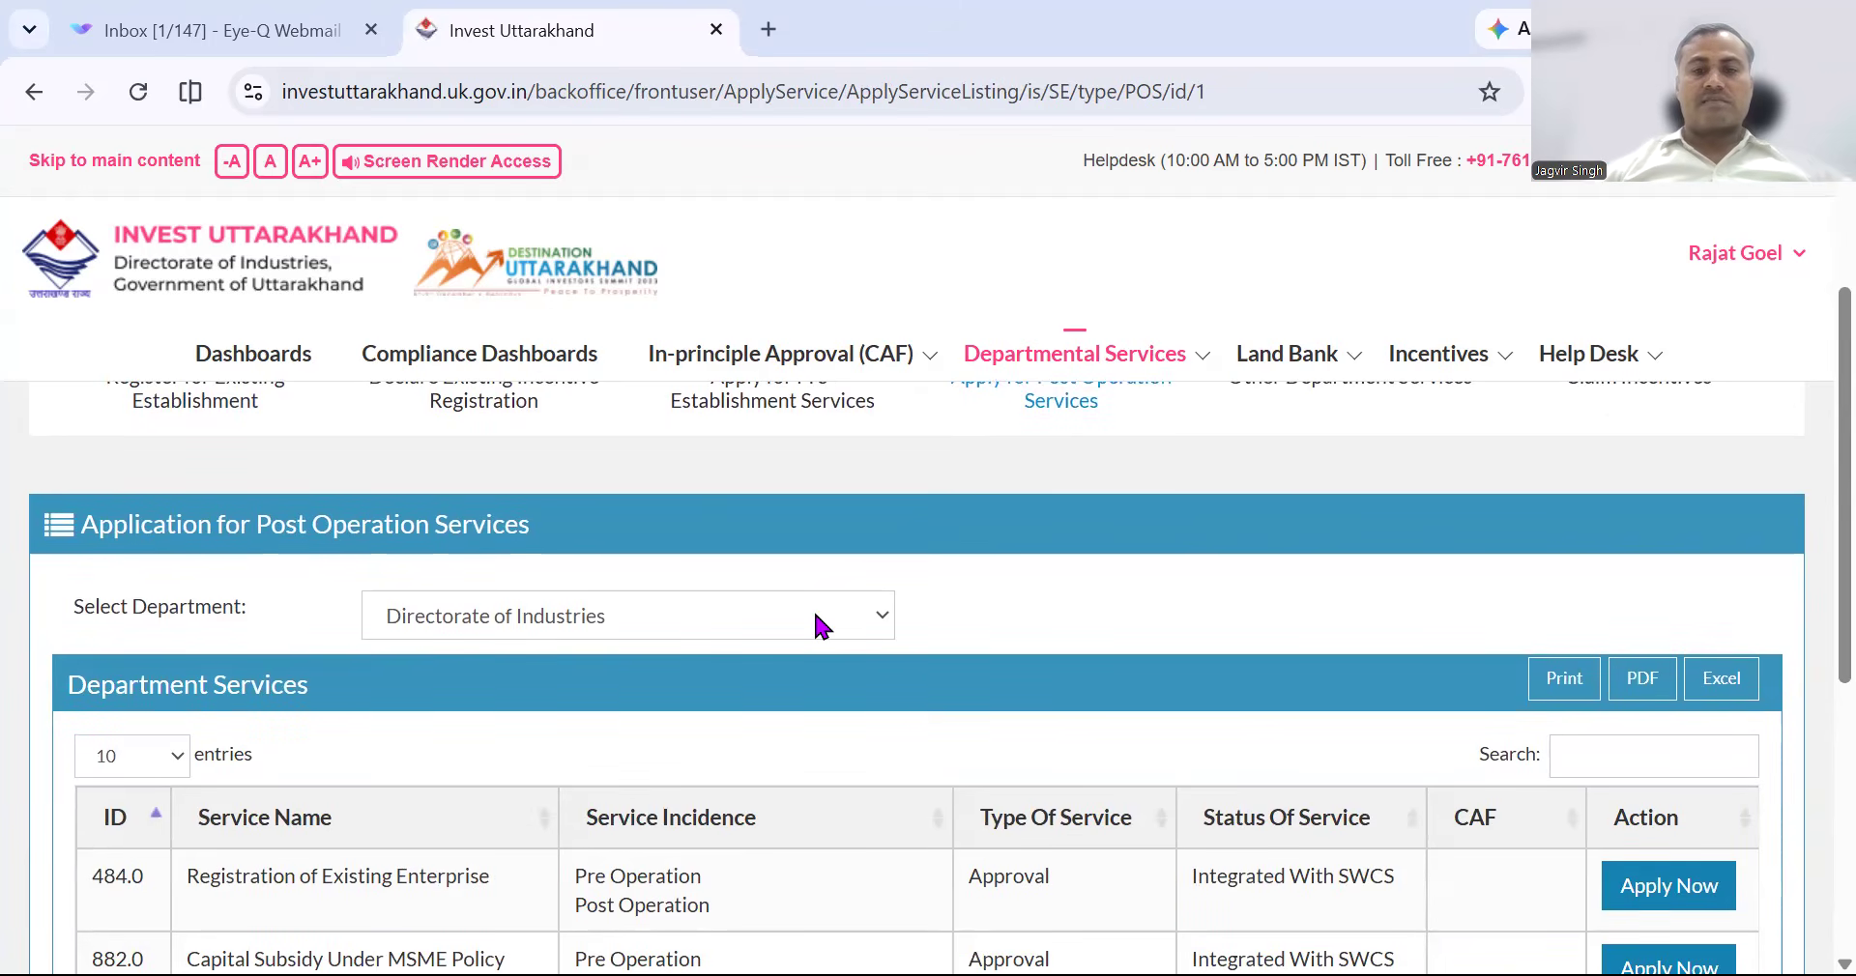
scroll(988, 843, down, 3)
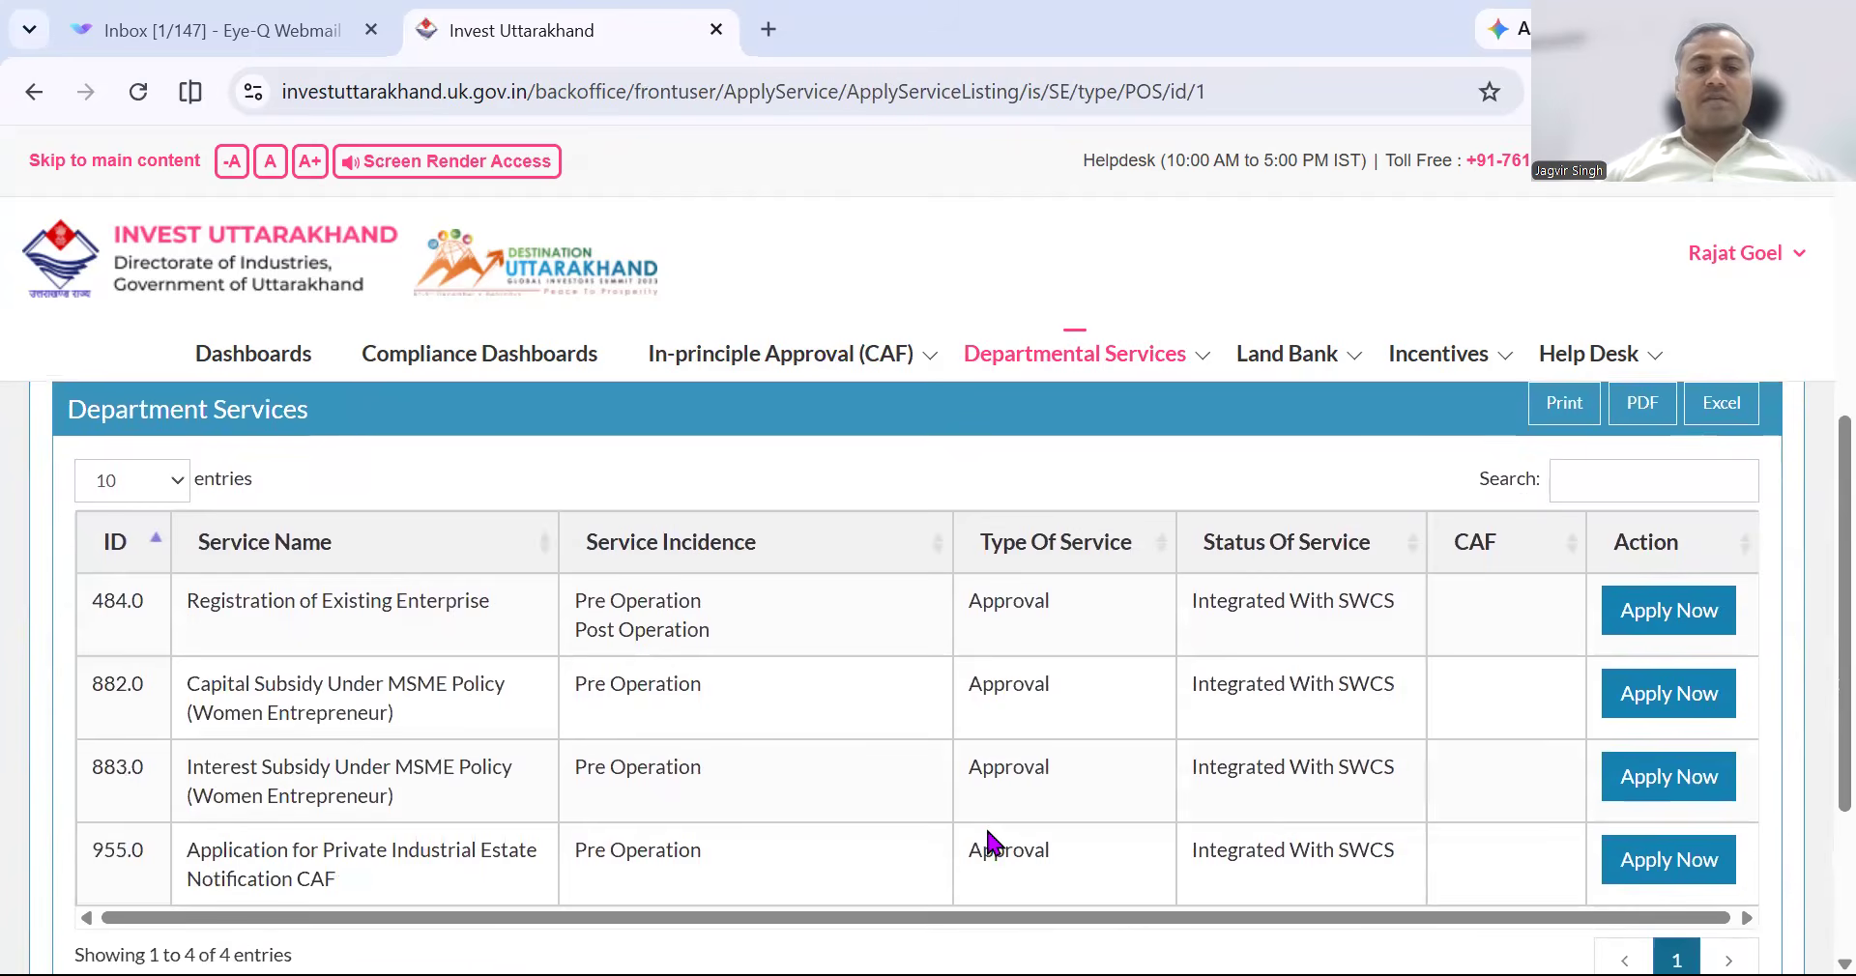
scroll(993, 843, down, 1)
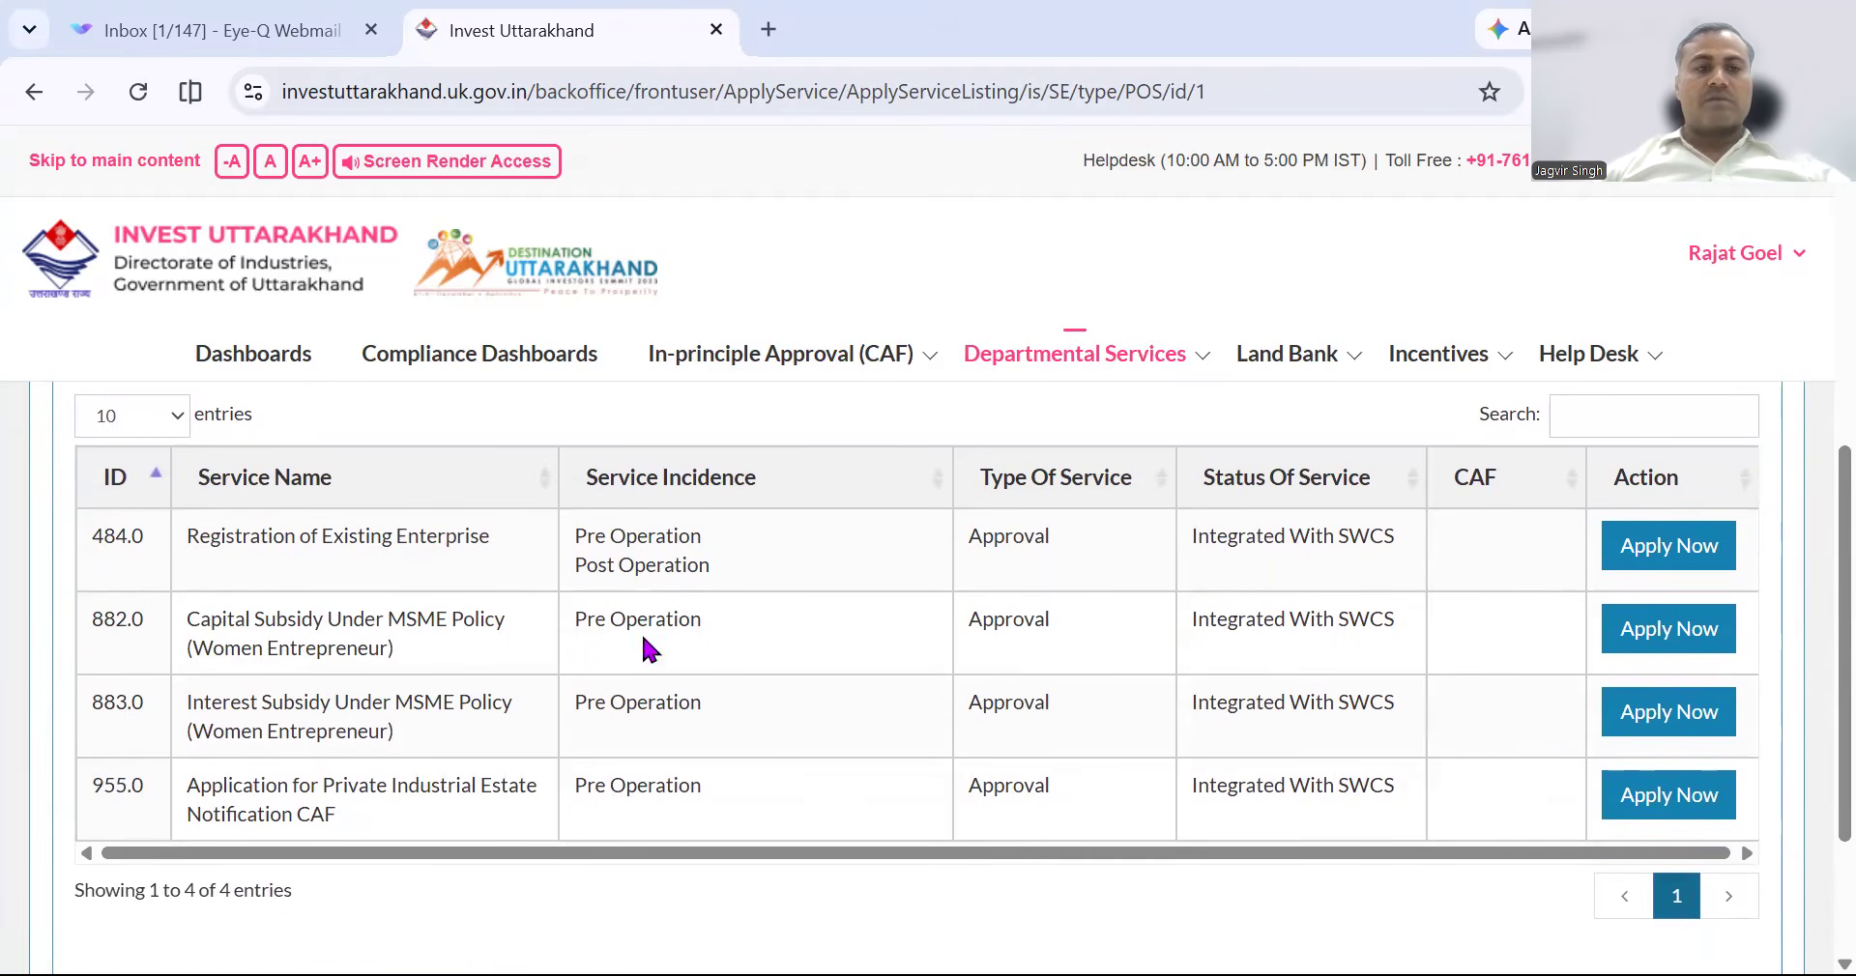
scroll(780, 768, up, 3)
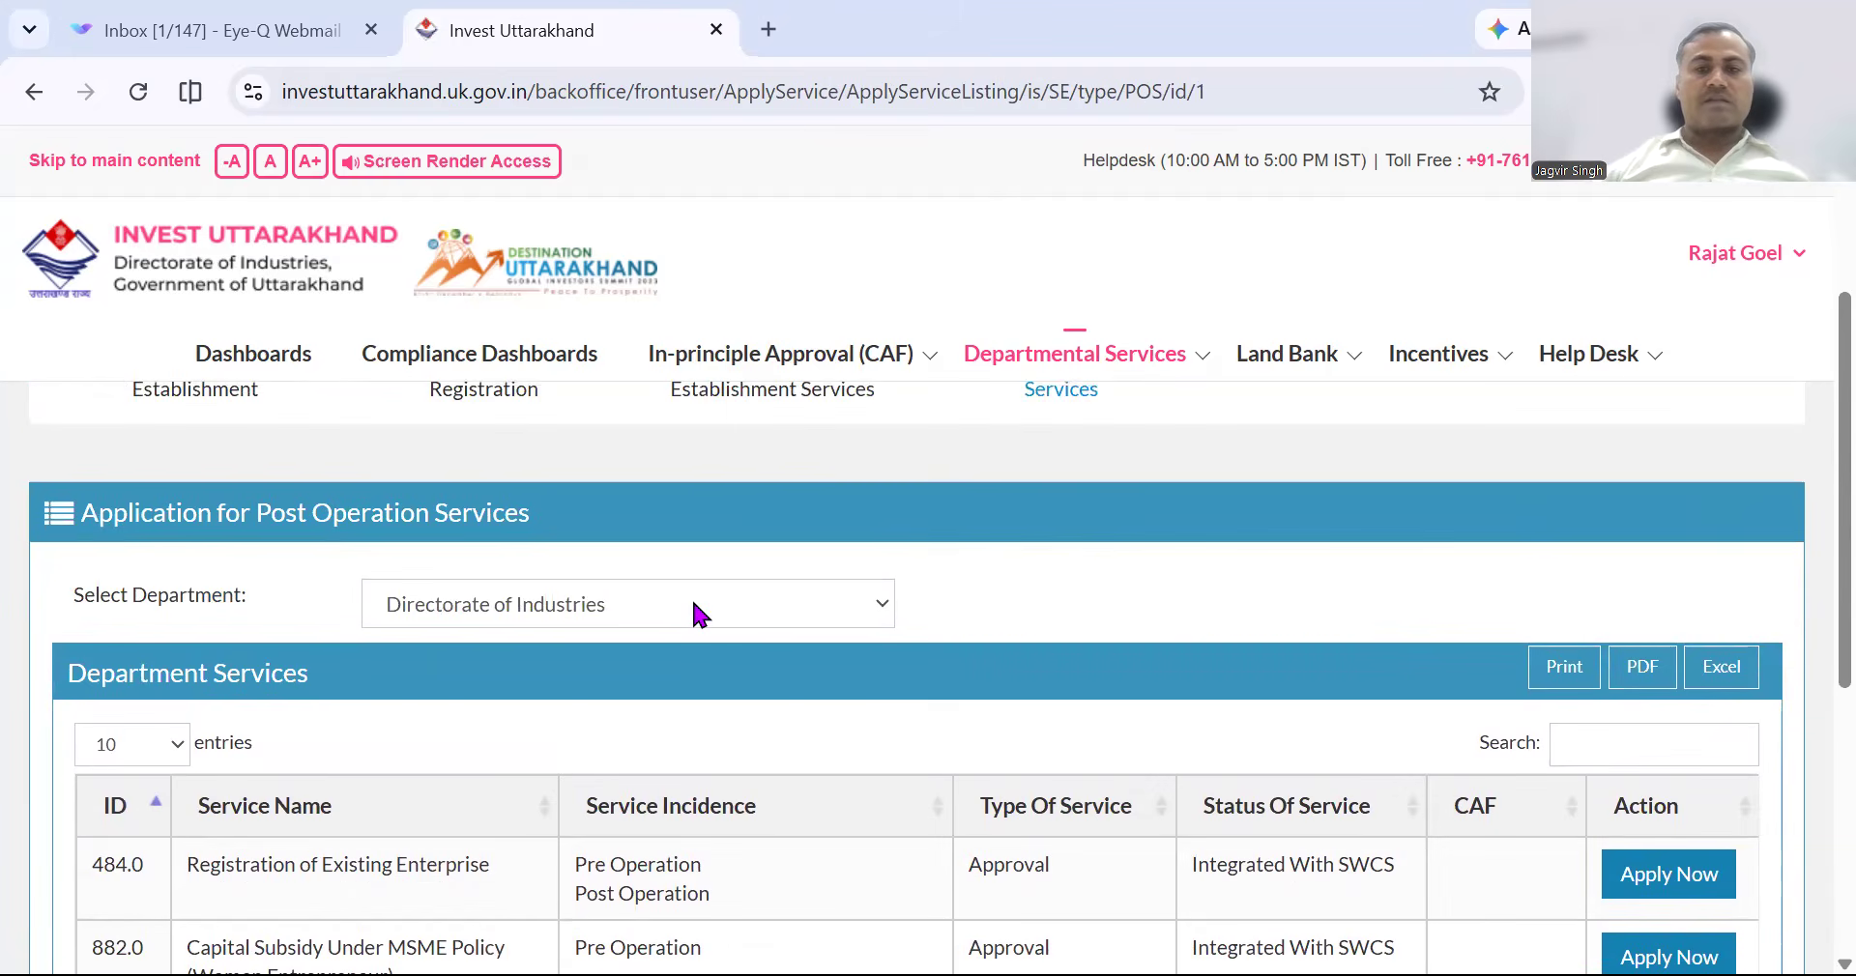
click(694, 607)
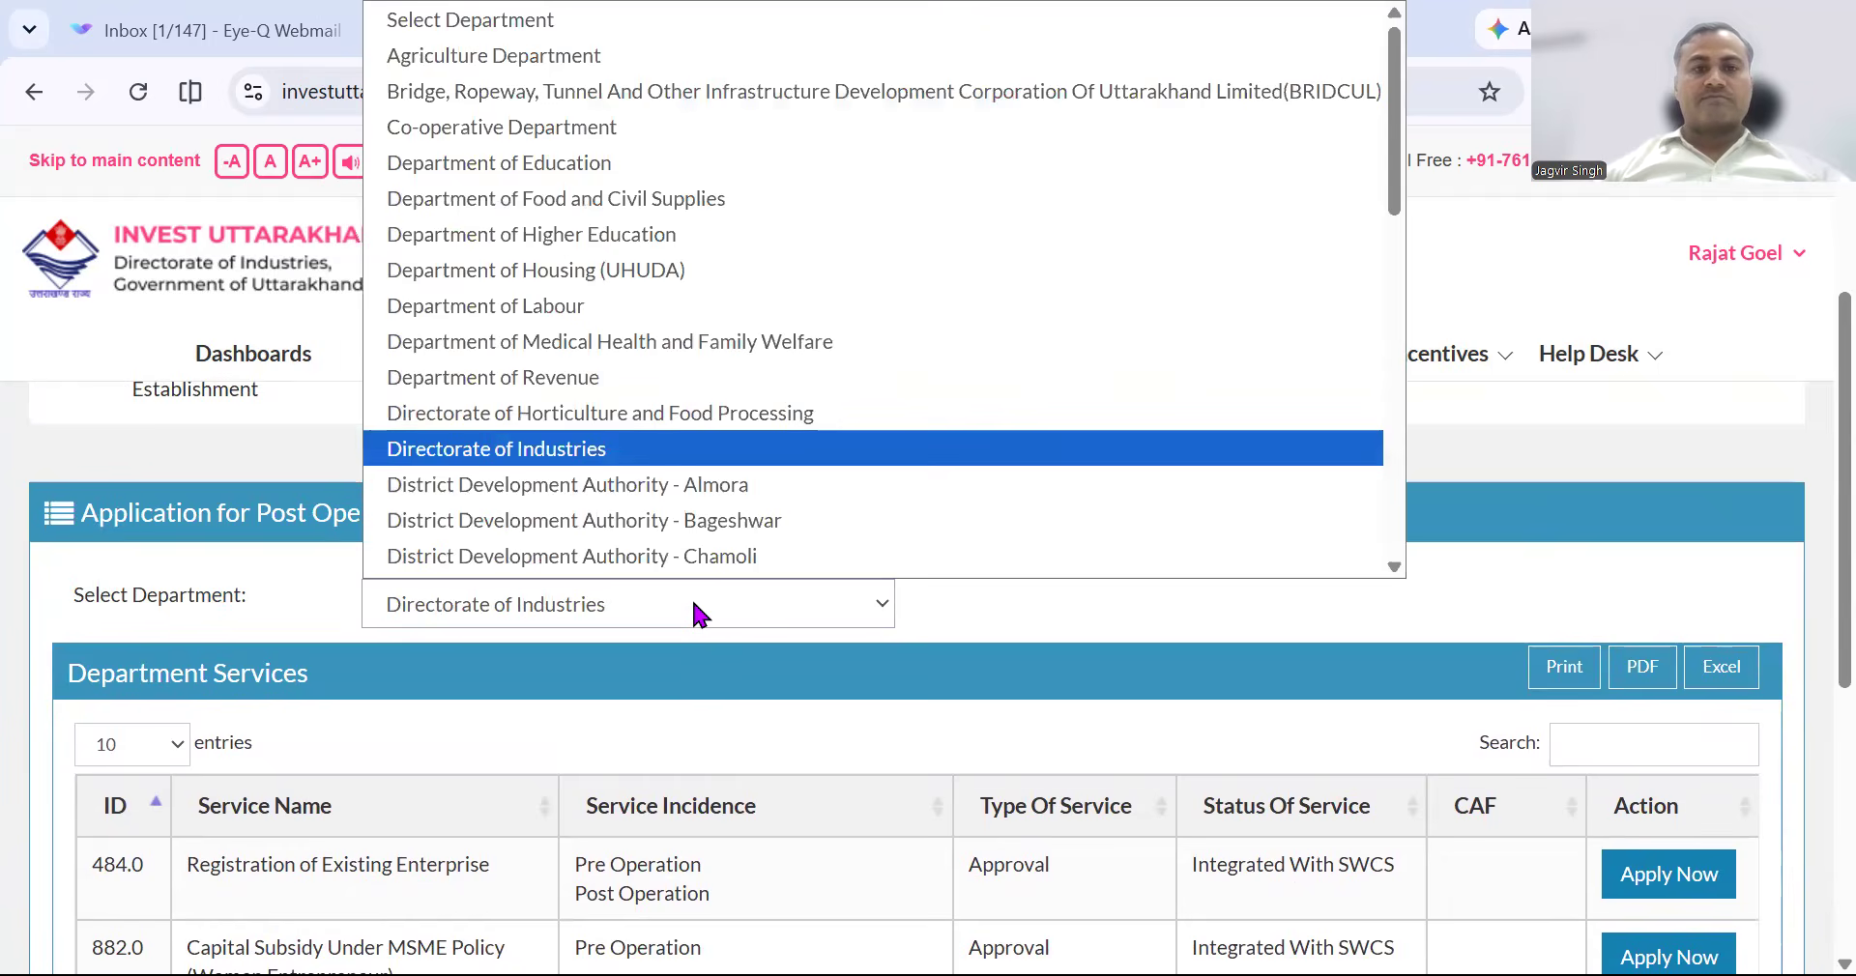
scroll(696, 572, down, 1)
scroll(699, 508, down, 10)
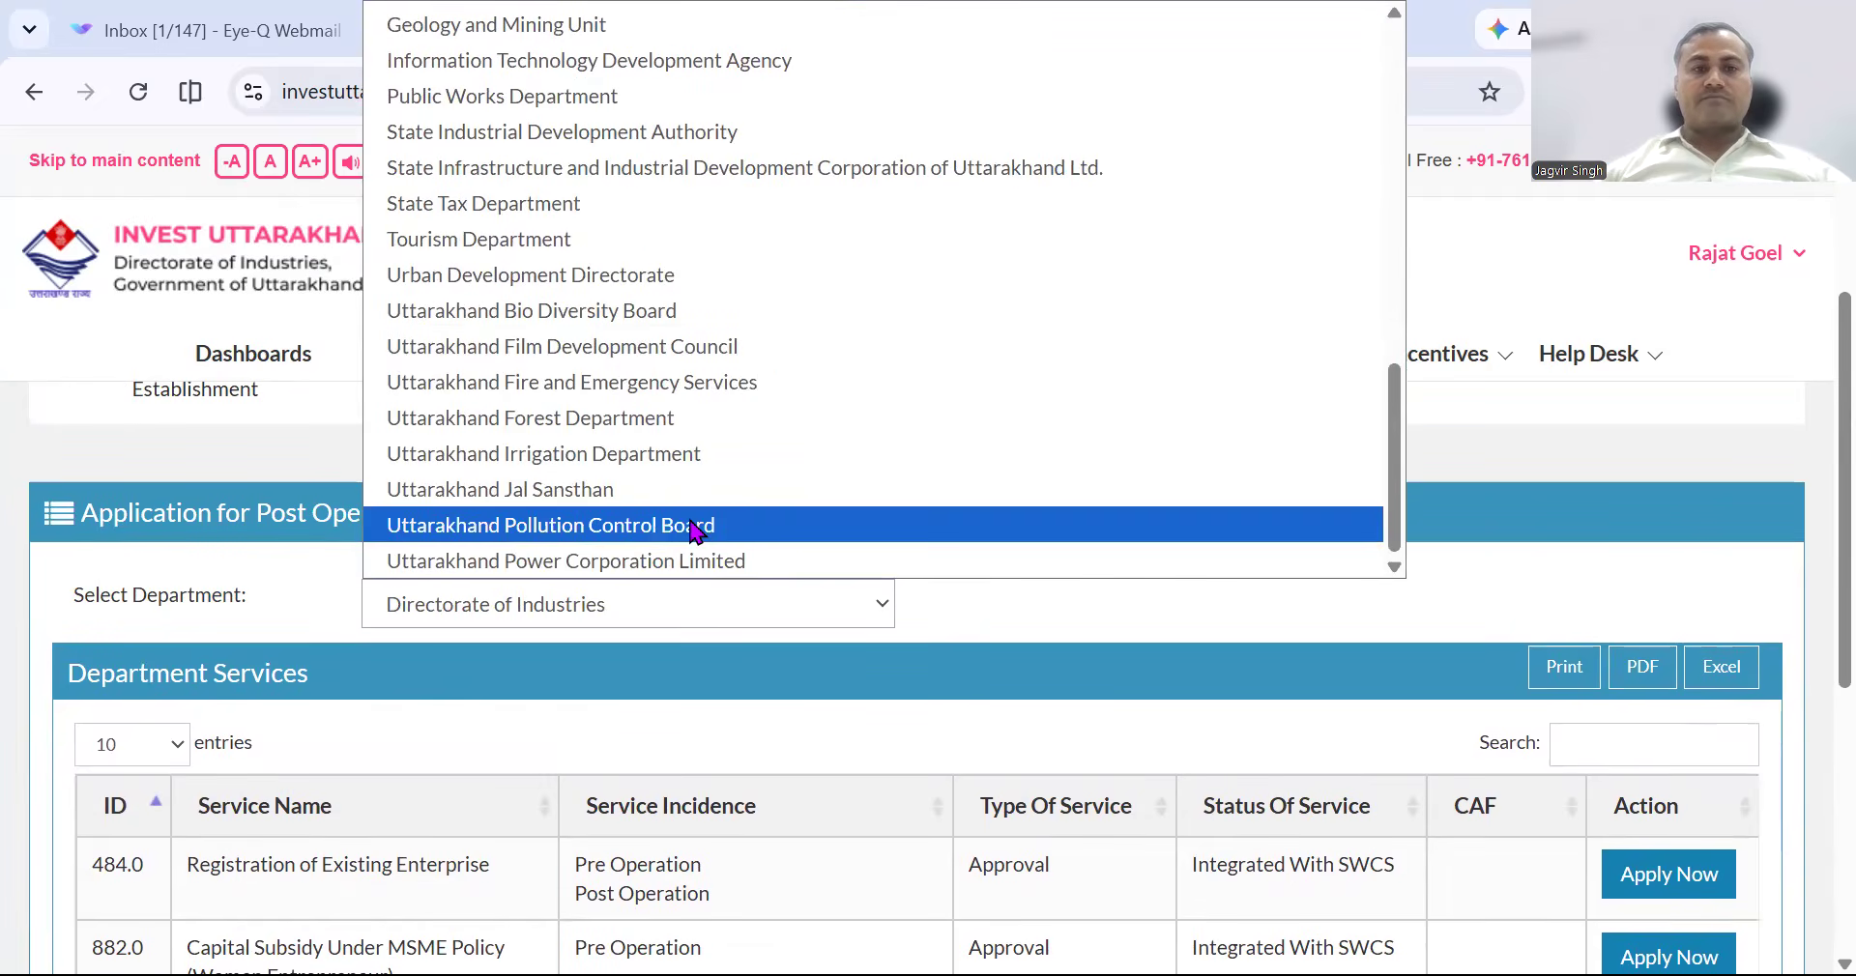
click(694, 525)
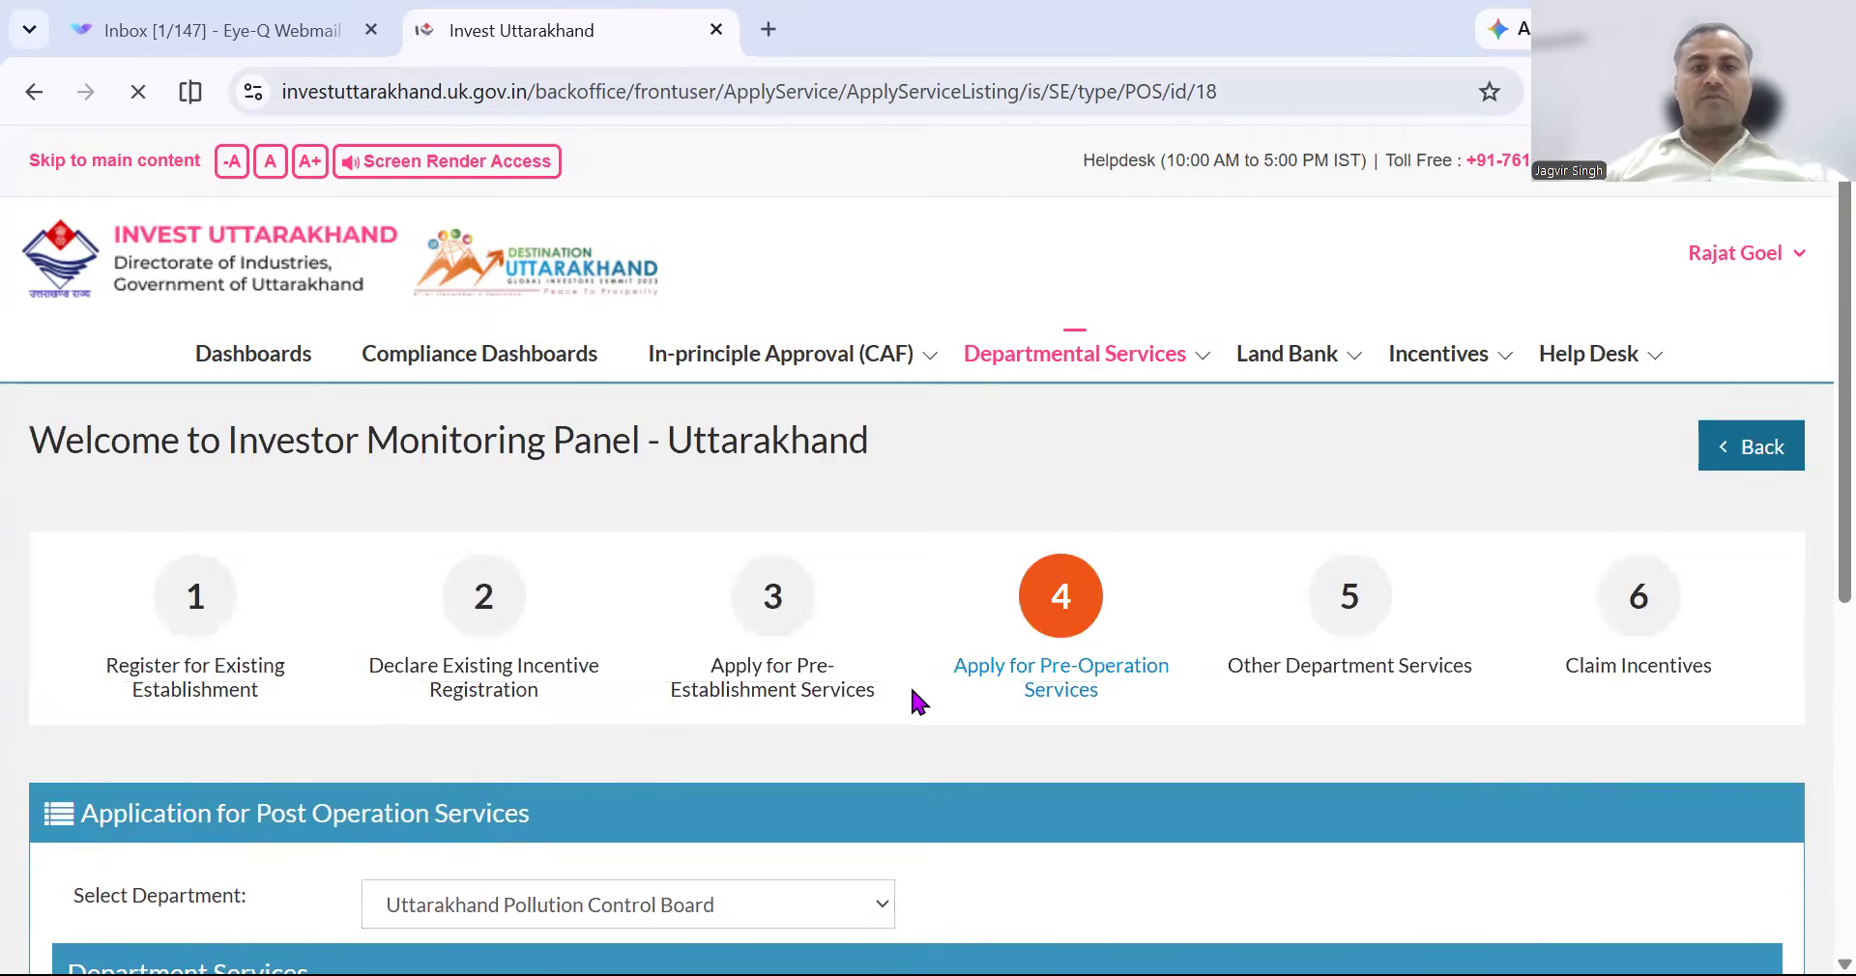
Check which approved CAF application links to the Bio Medical Waste service row.
scroll(1060, 795, down, 3)
scroll(1059, 795, down, 2)
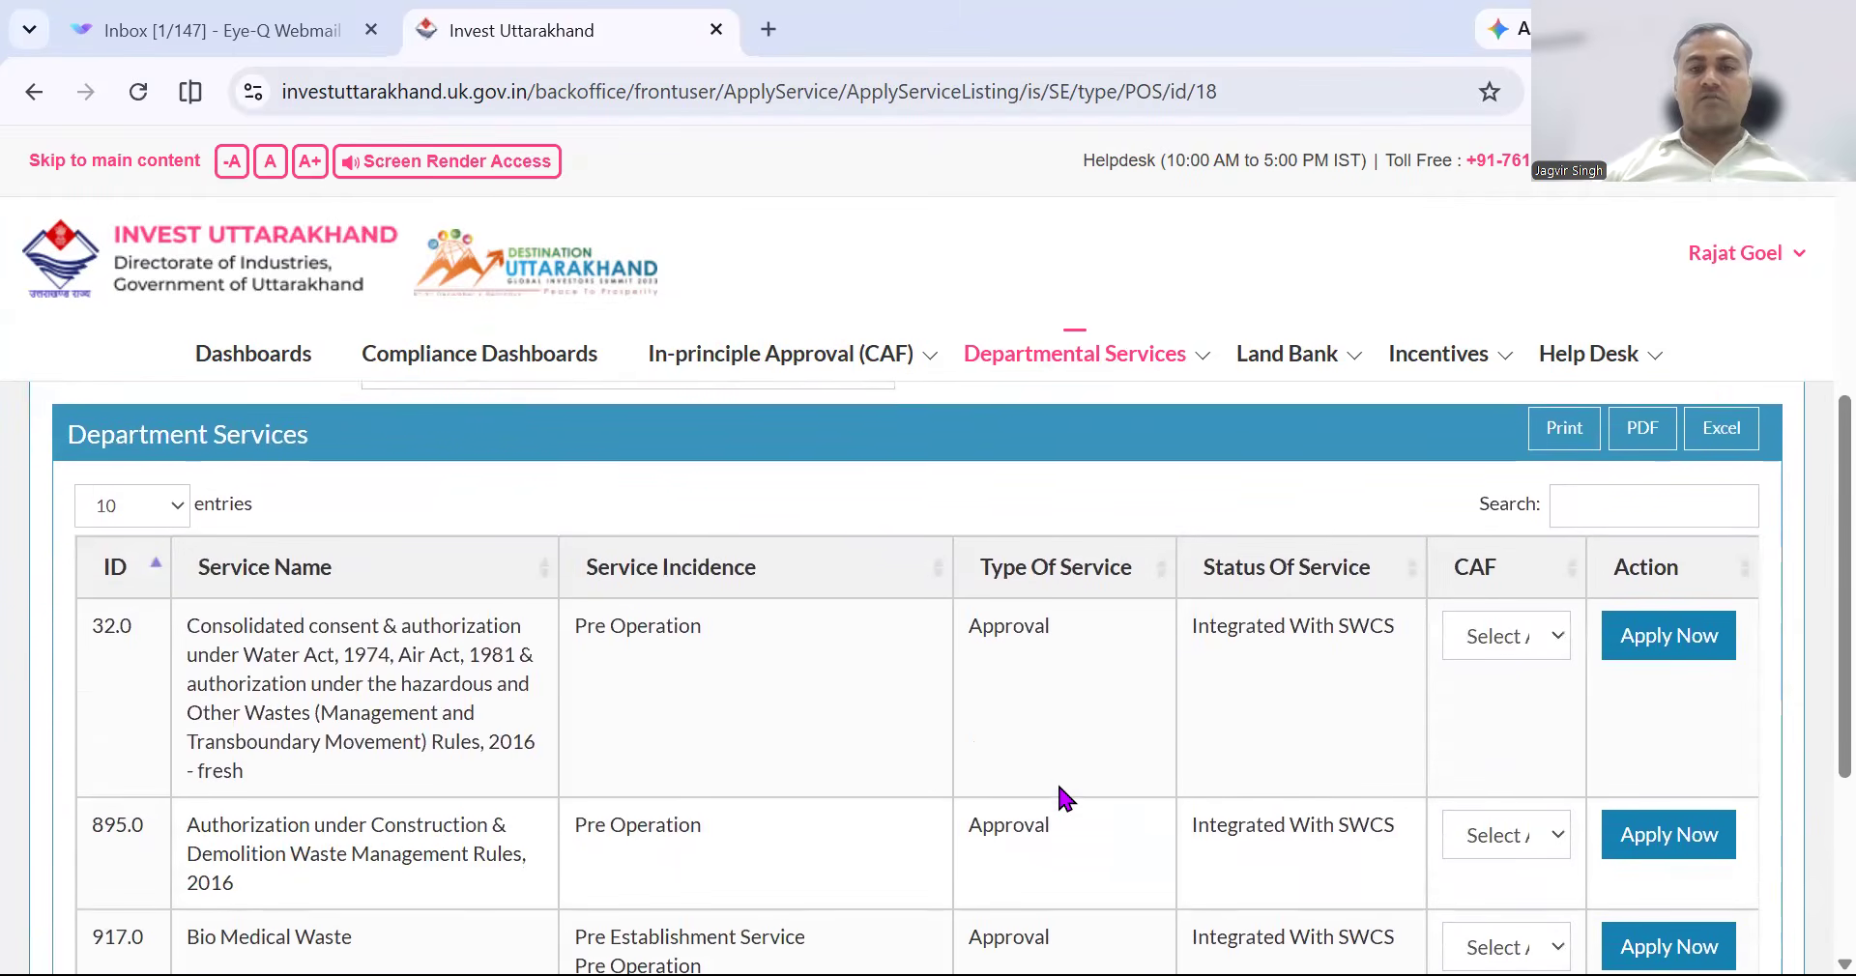
scroll(1059, 788, down, 2)
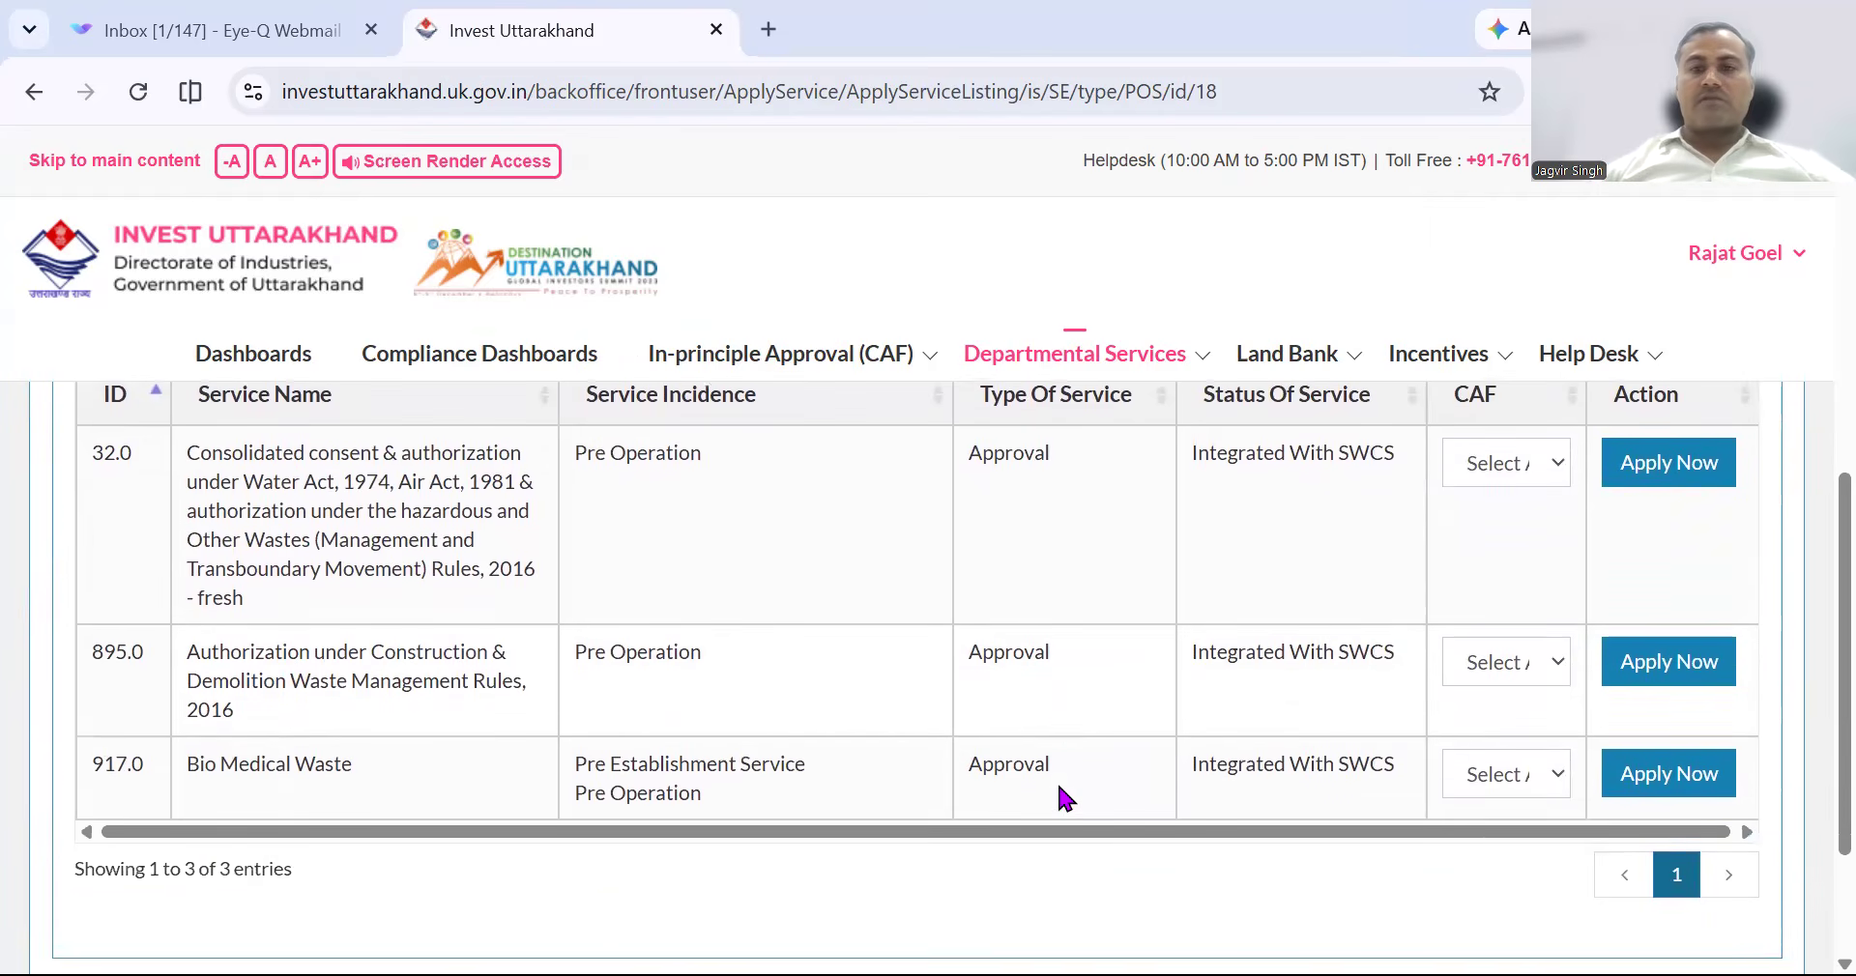
click(1504, 788)
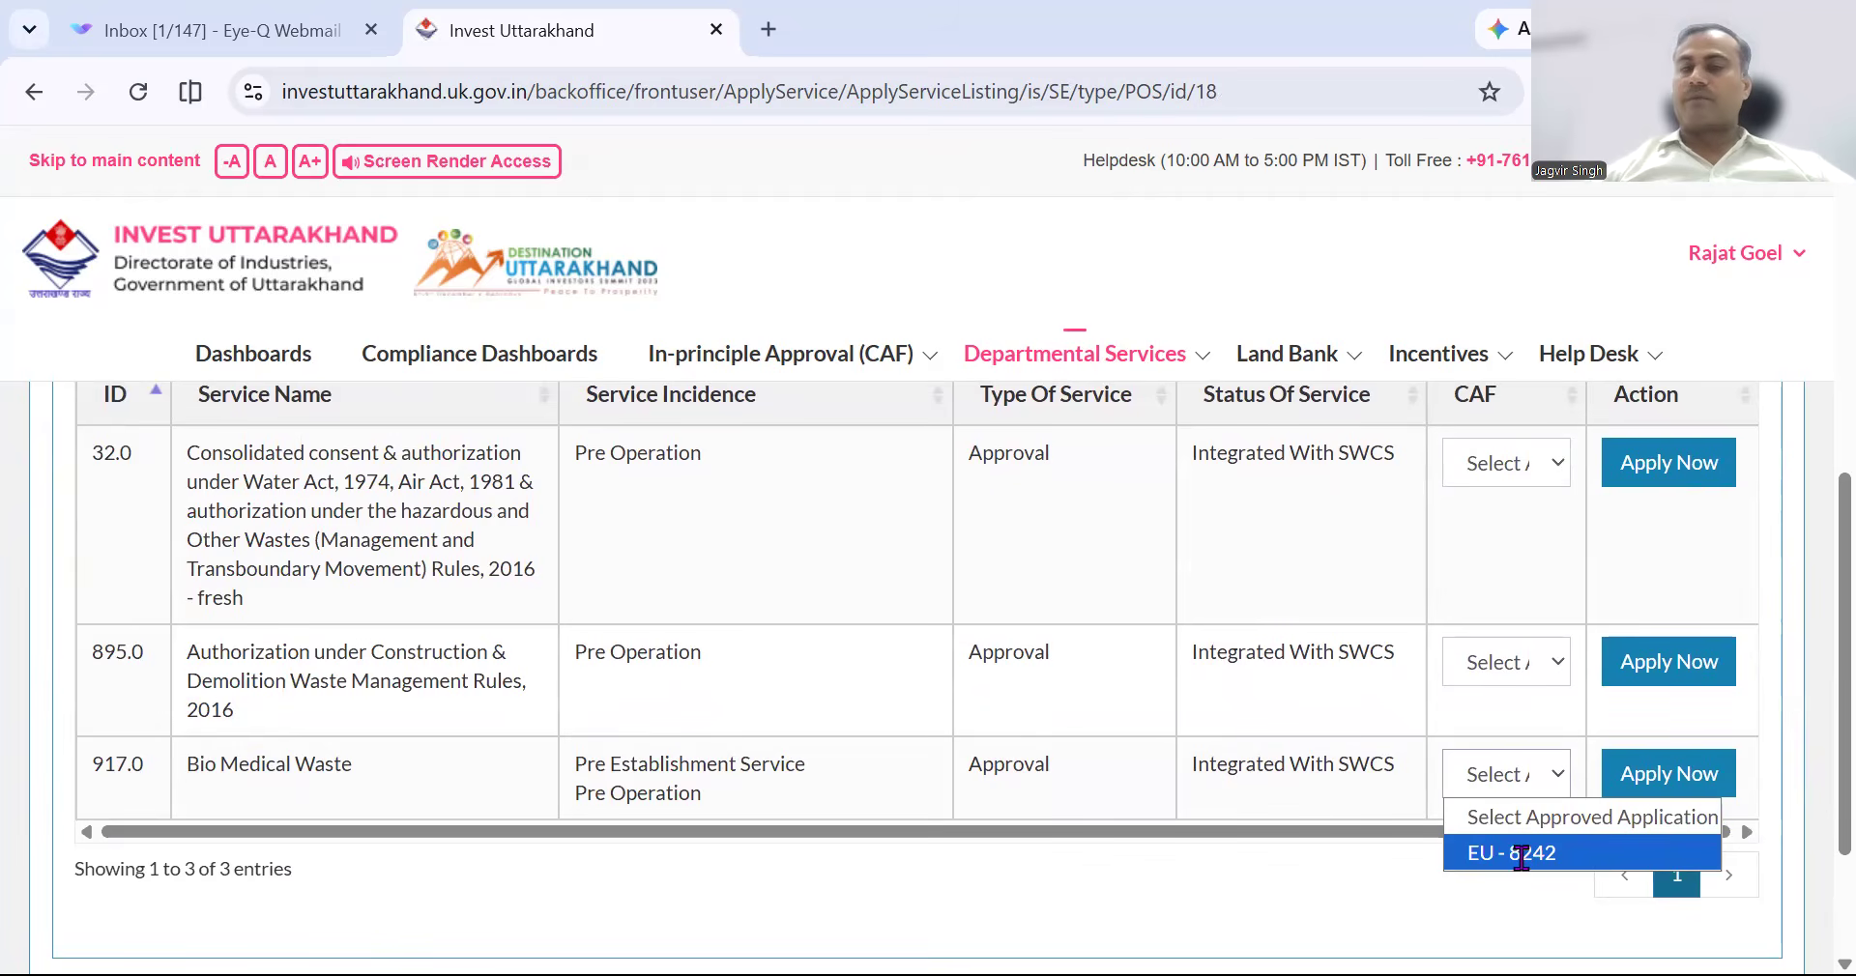
scroll(1076, 674, up, 7)
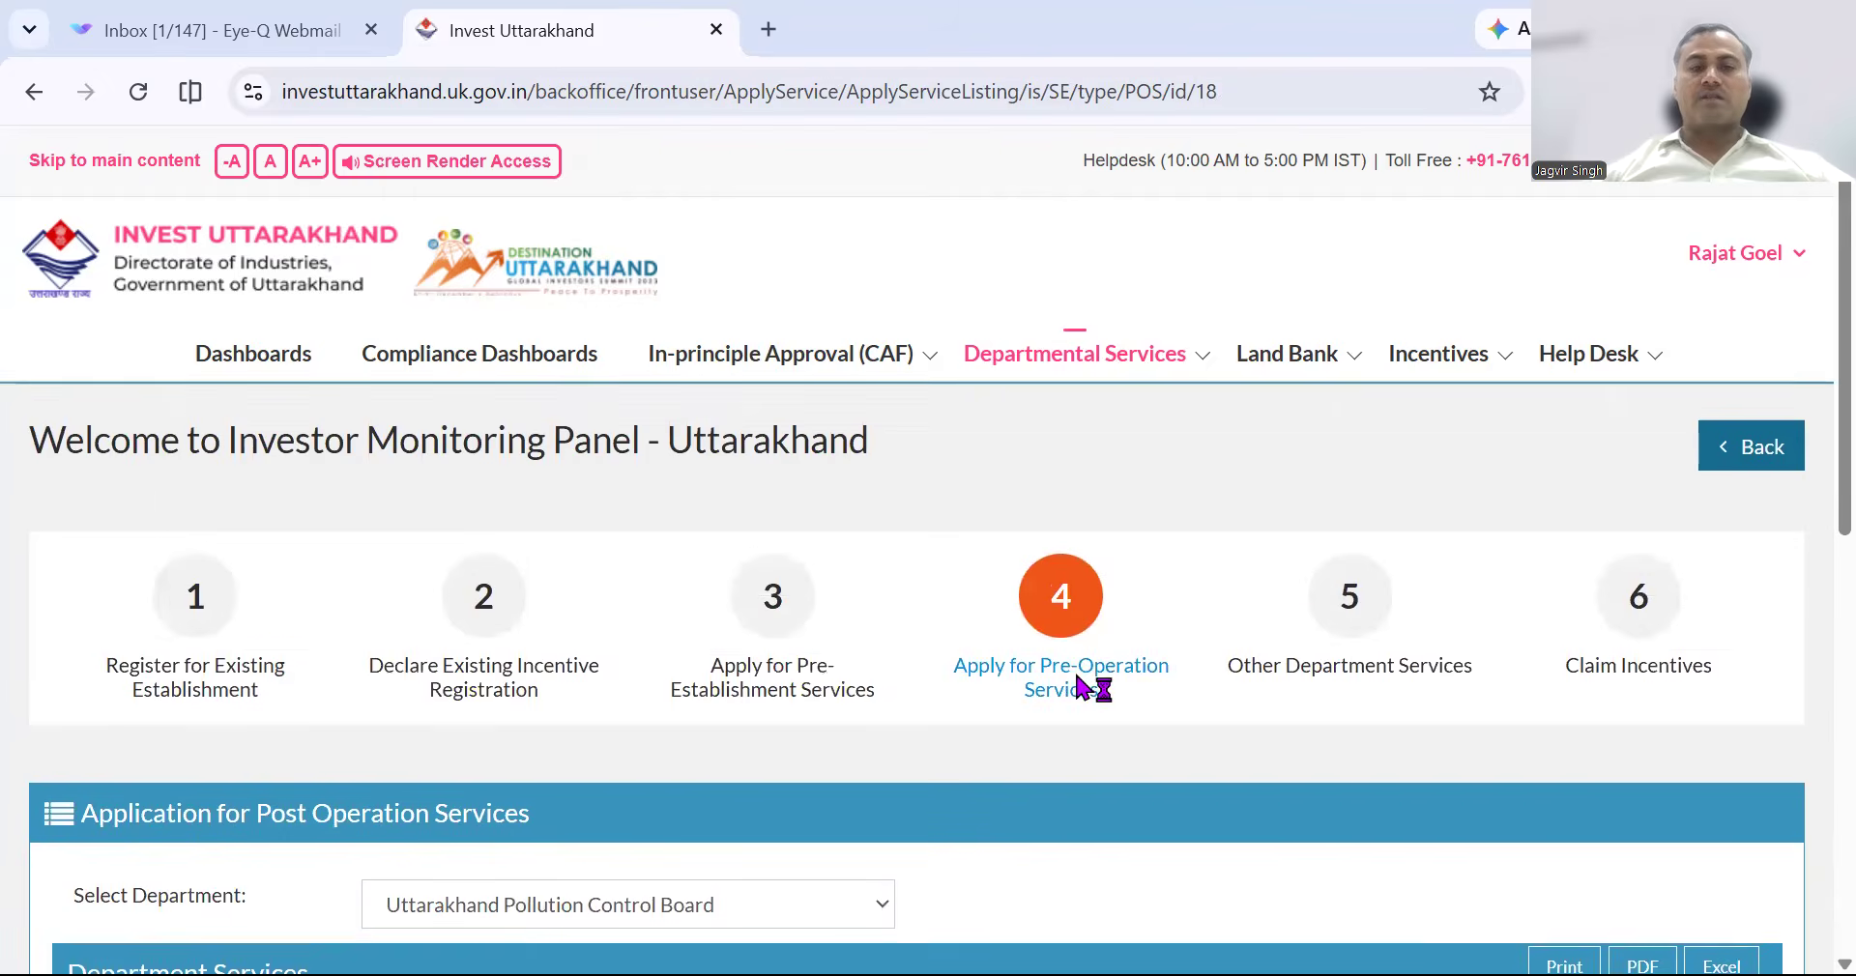
From the In-principle Approval (CAF) overview, start a new In-Principle Approval CAF application.
click(781, 354)
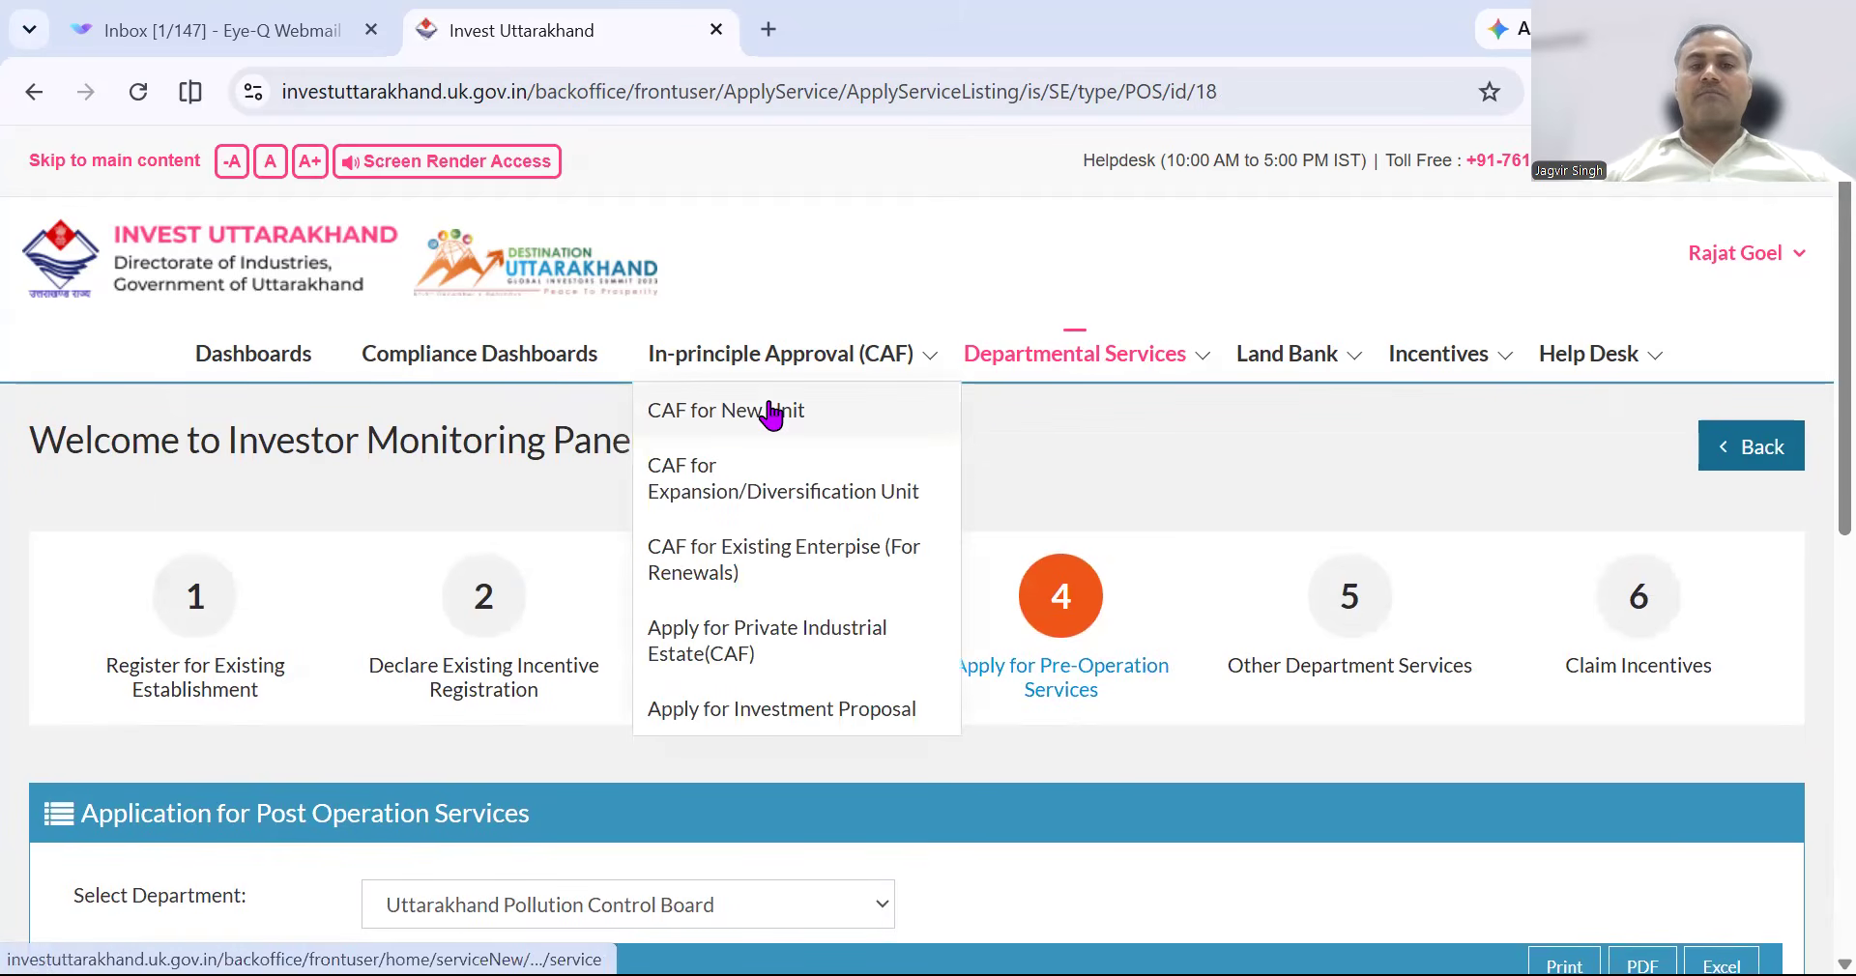
click(784, 503)
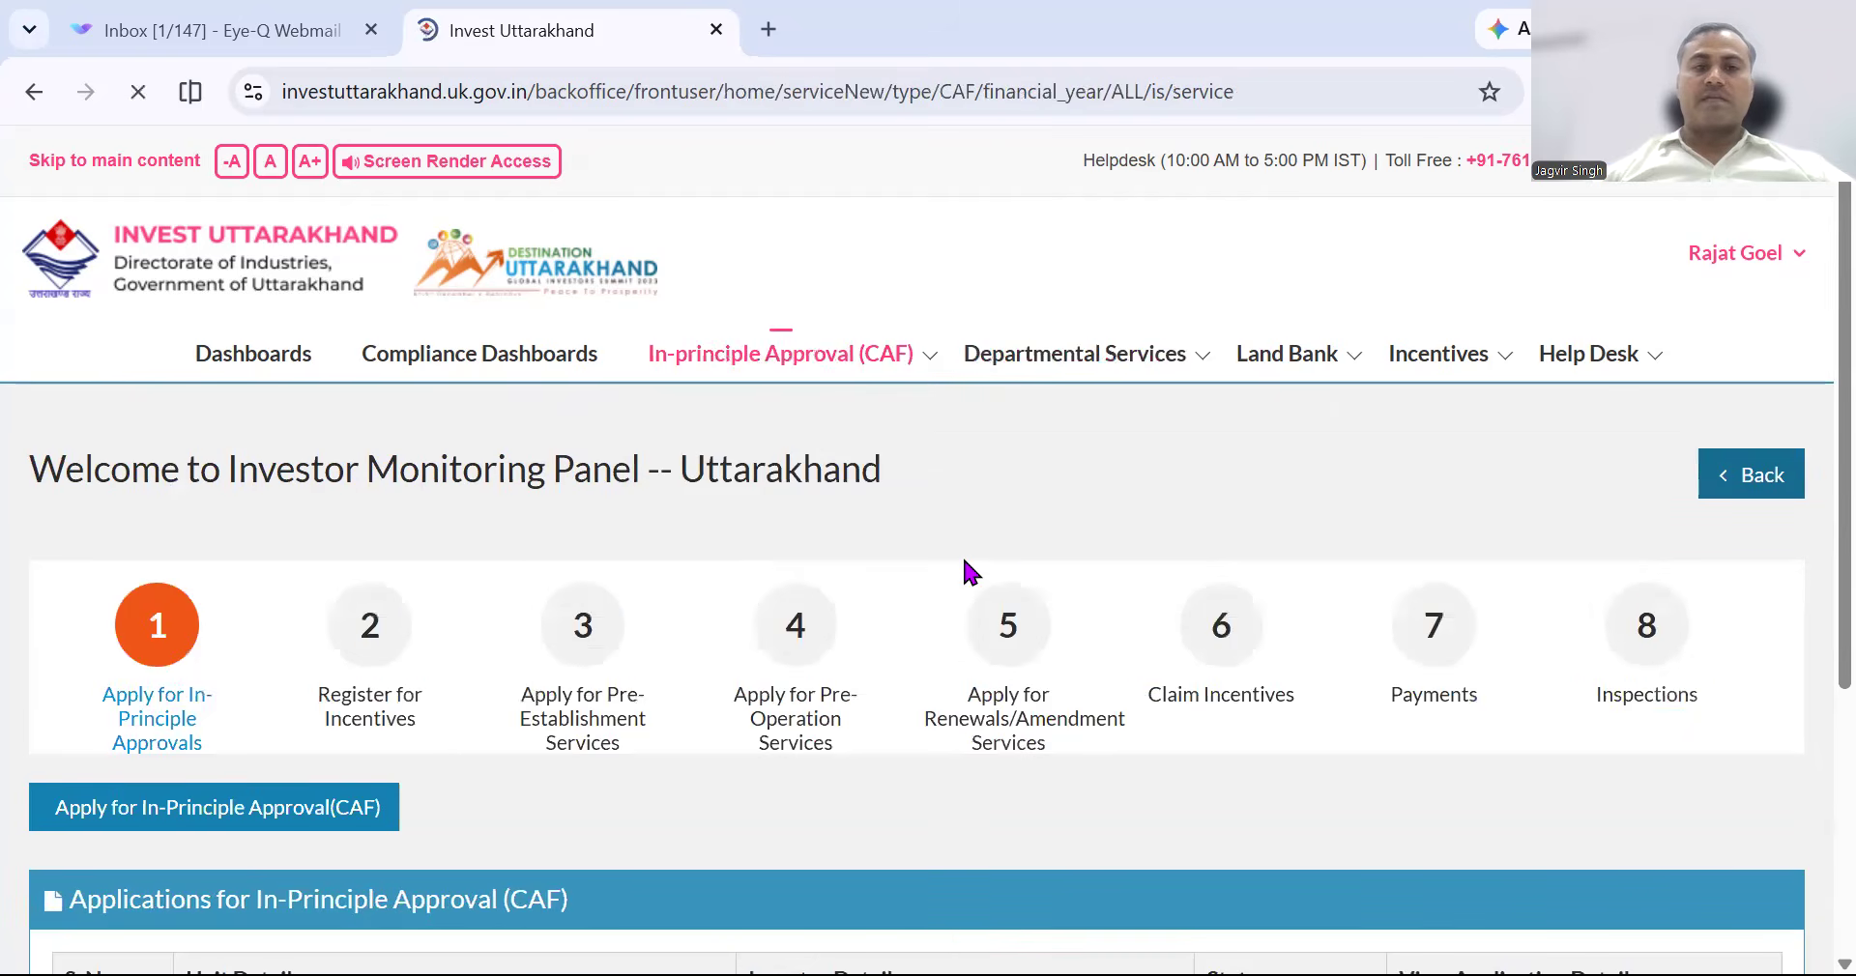
scroll(1167, 609, down, 1)
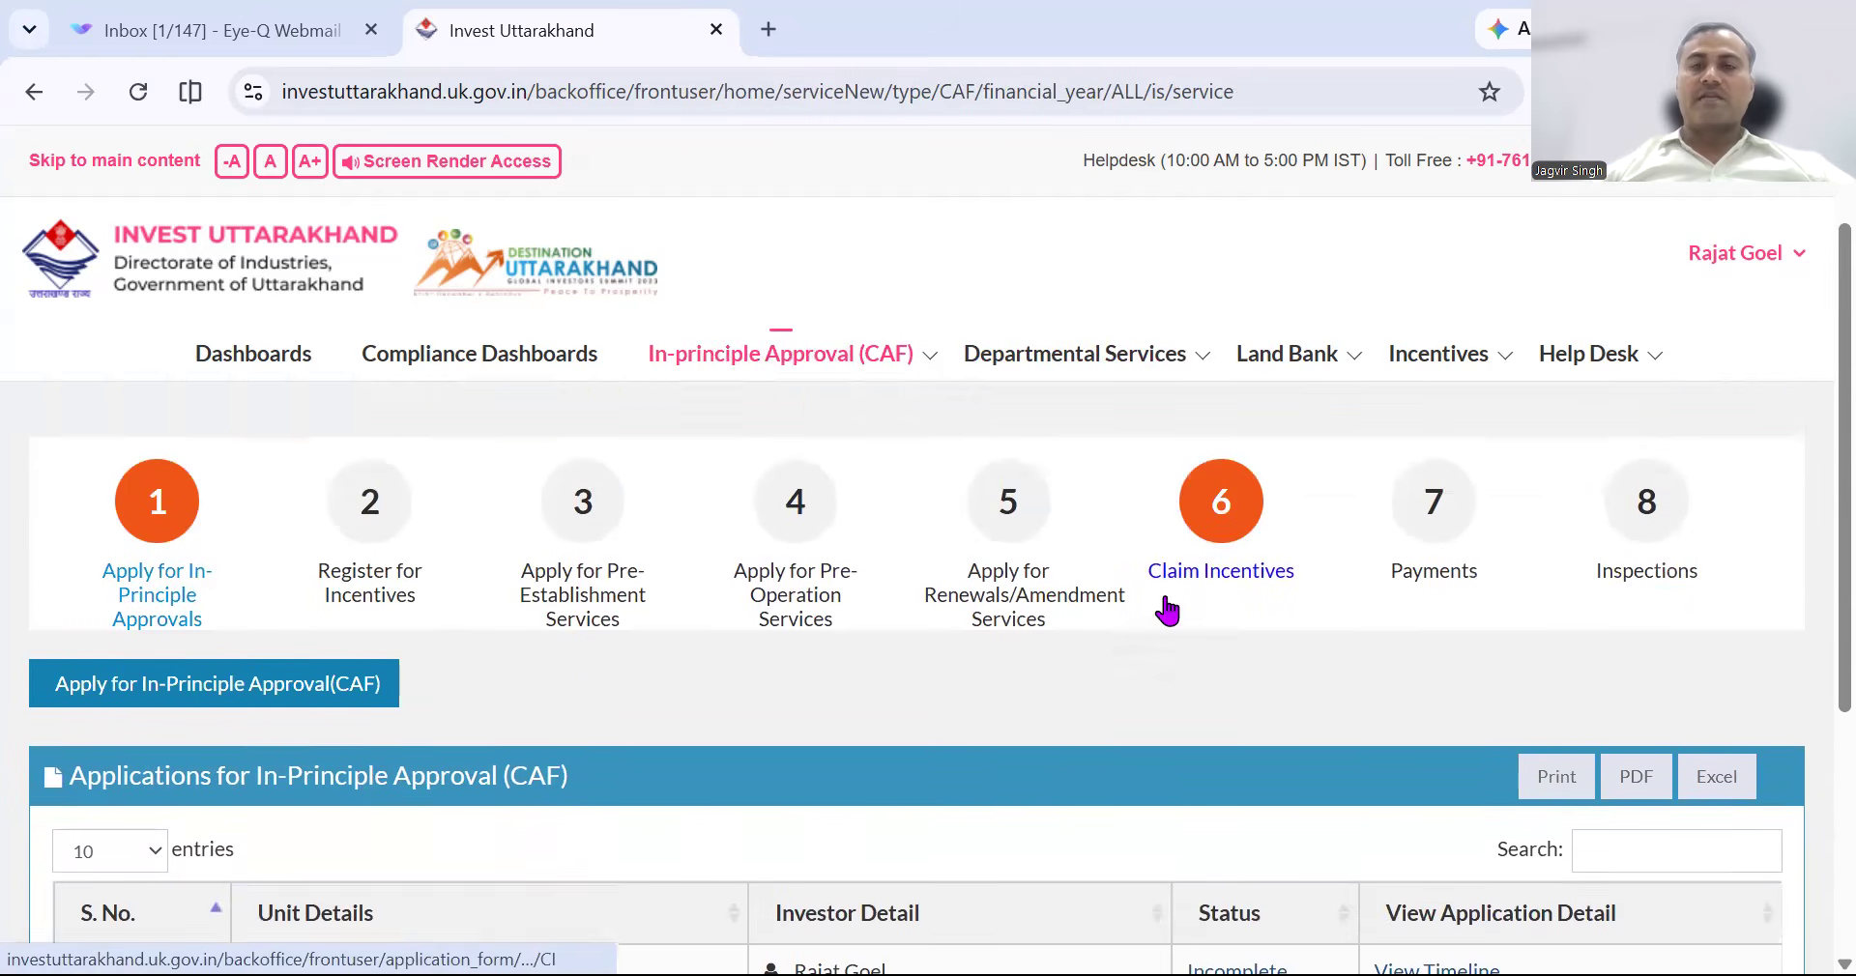
scroll(1166, 609, down, 1)
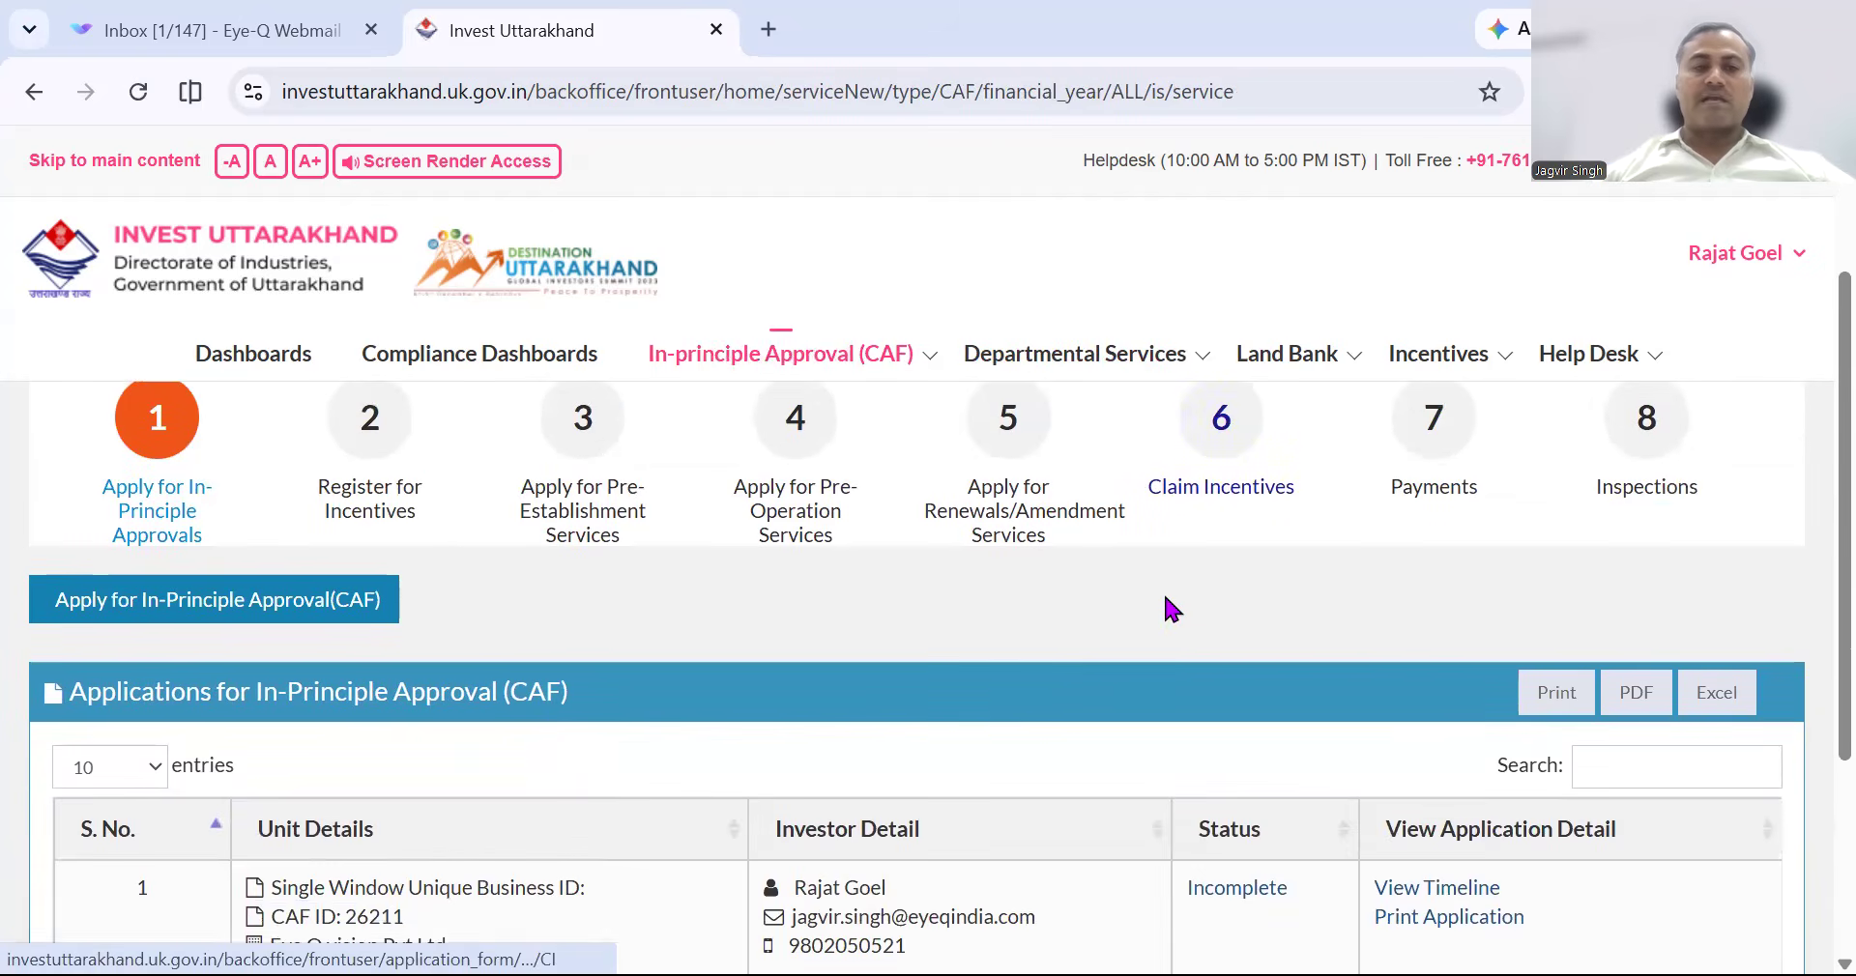
click(232, 617)
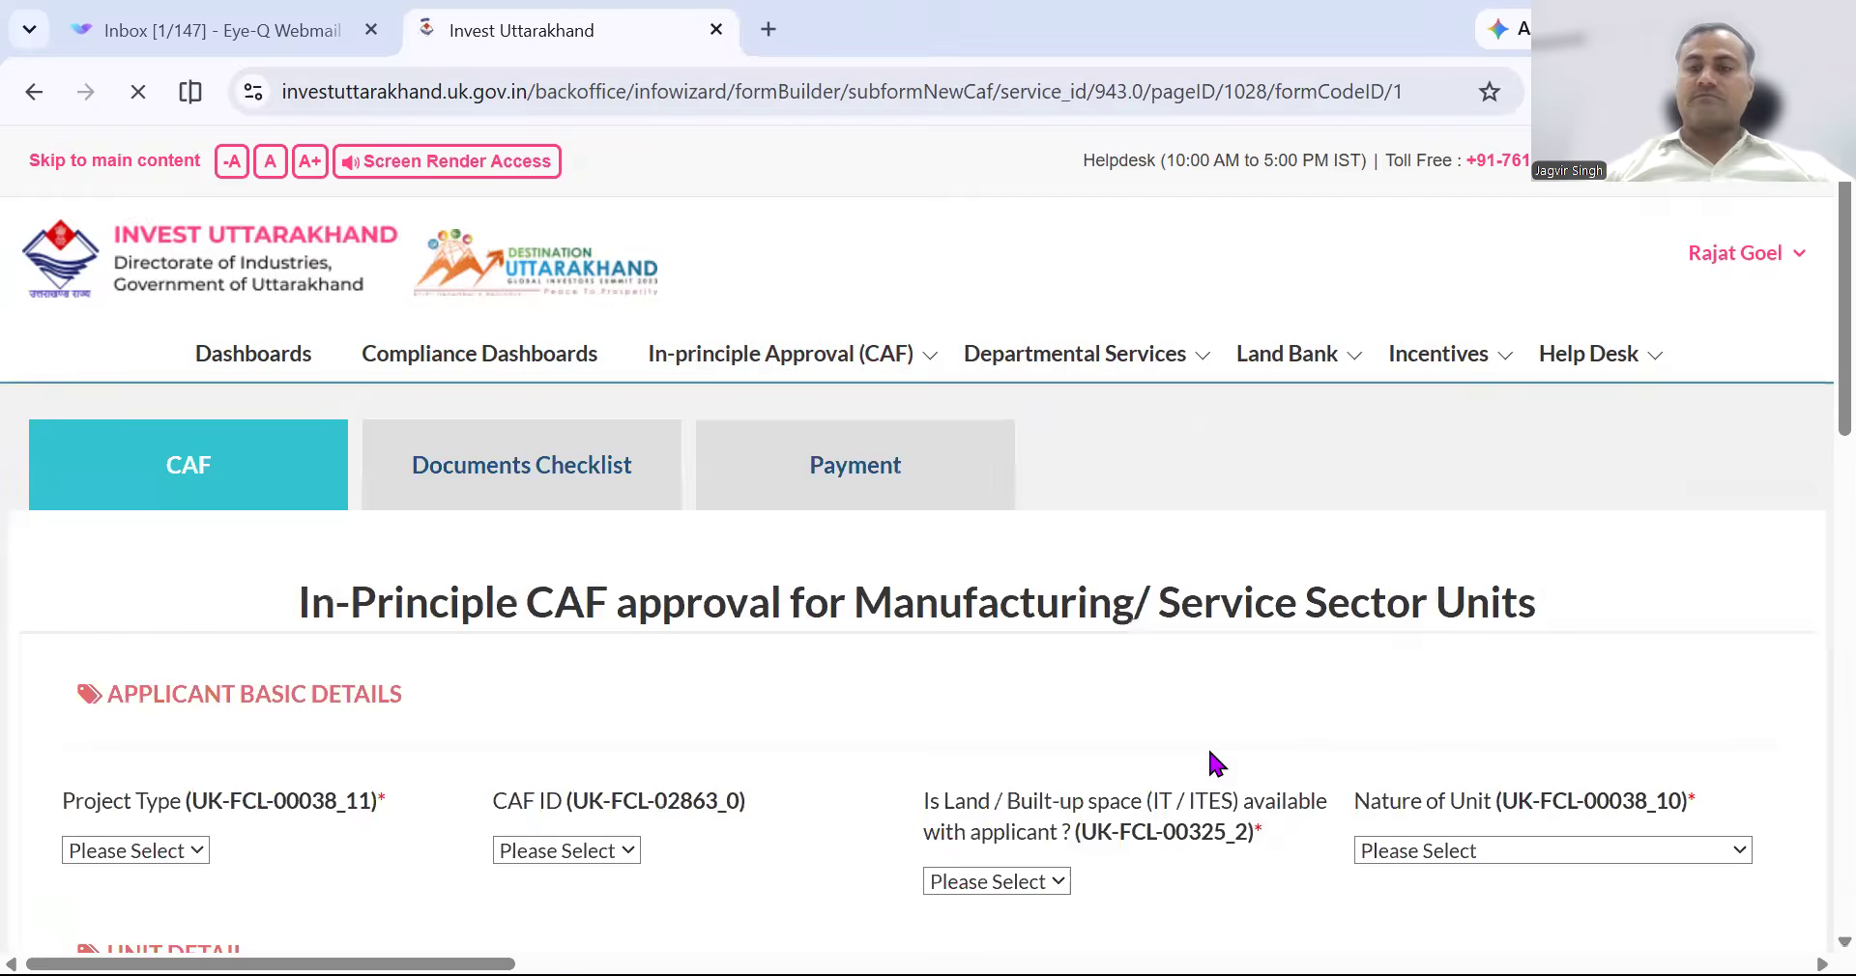
Set Project Type to New, land/built-up area to Yes, and Application Type to Service Sector.
scroll(1216, 764, down, 3)
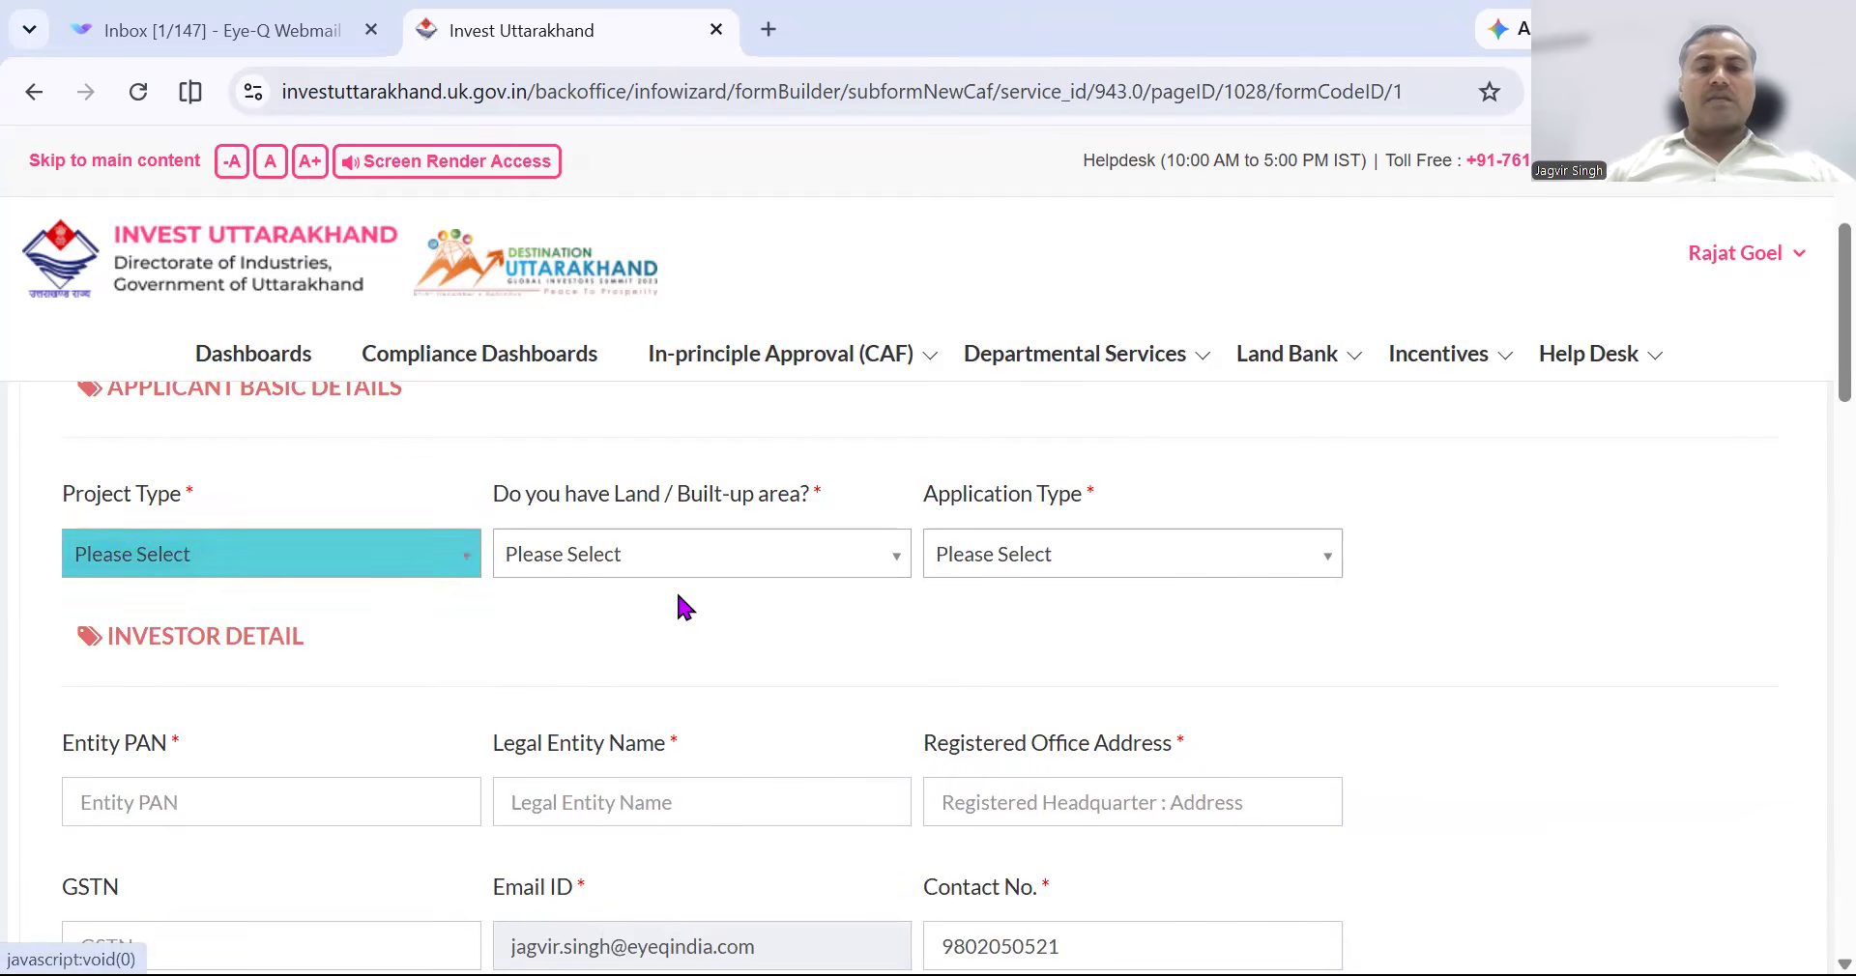
scroll(680, 607, up, 1)
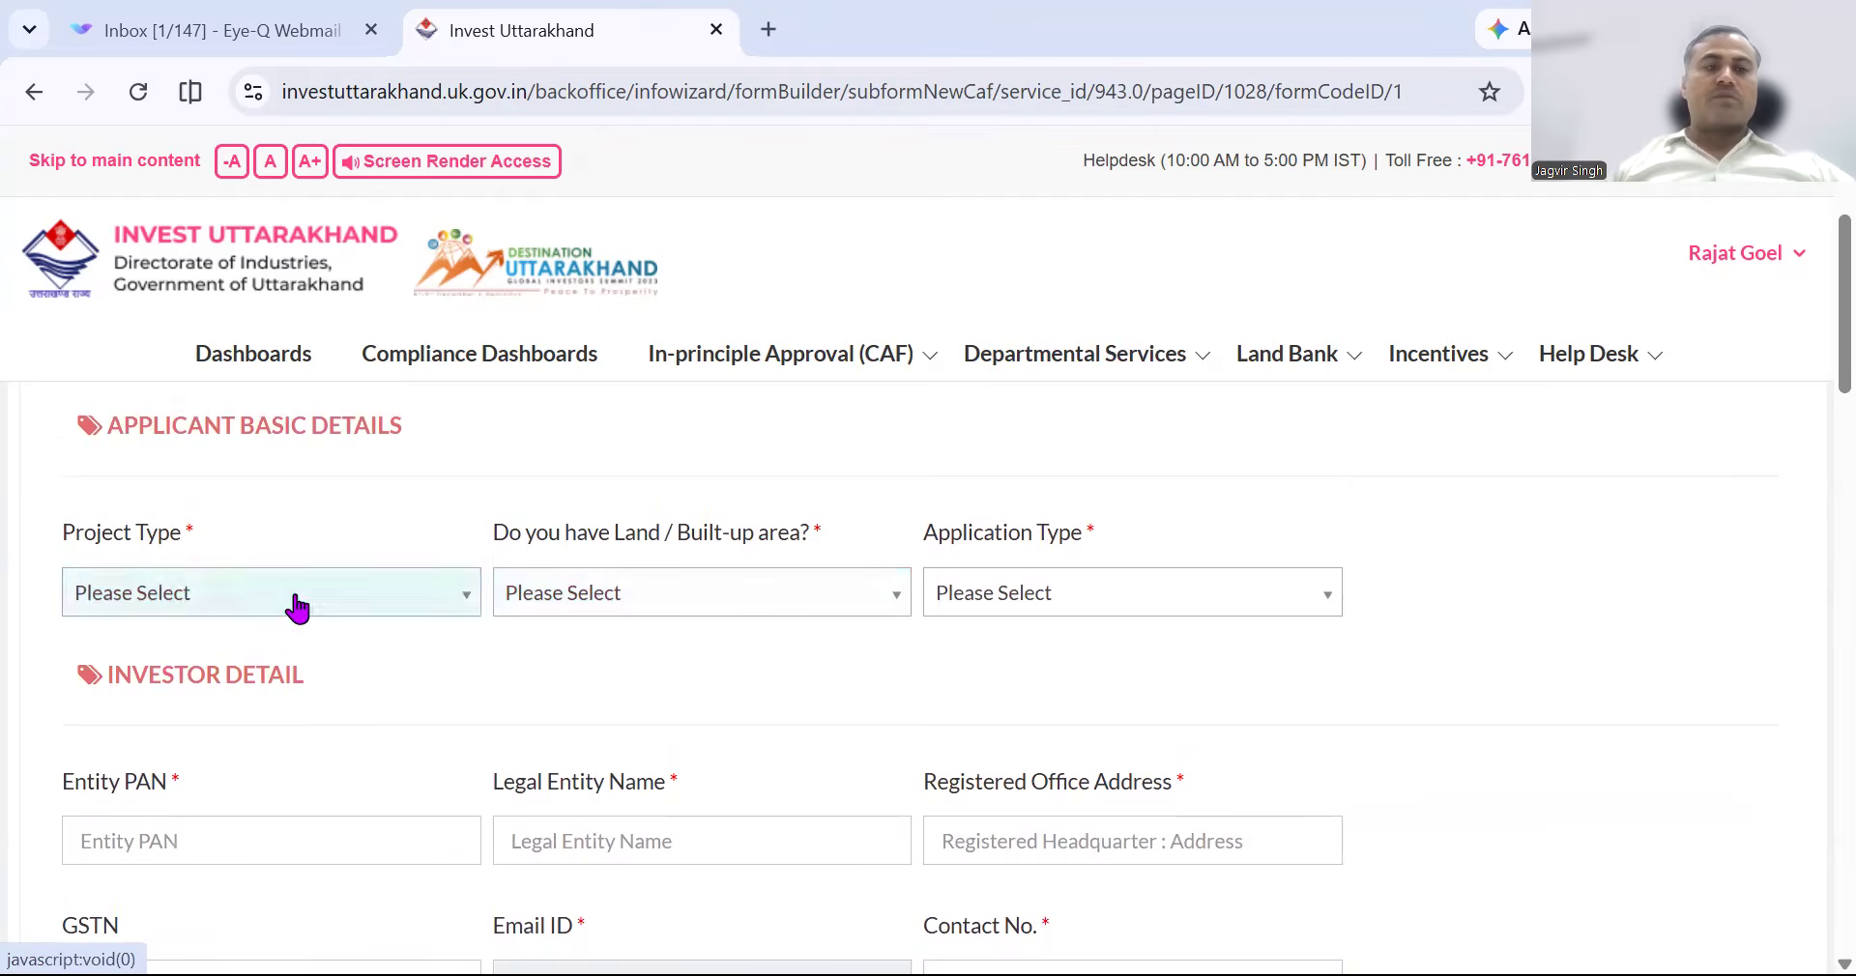
click(295, 605)
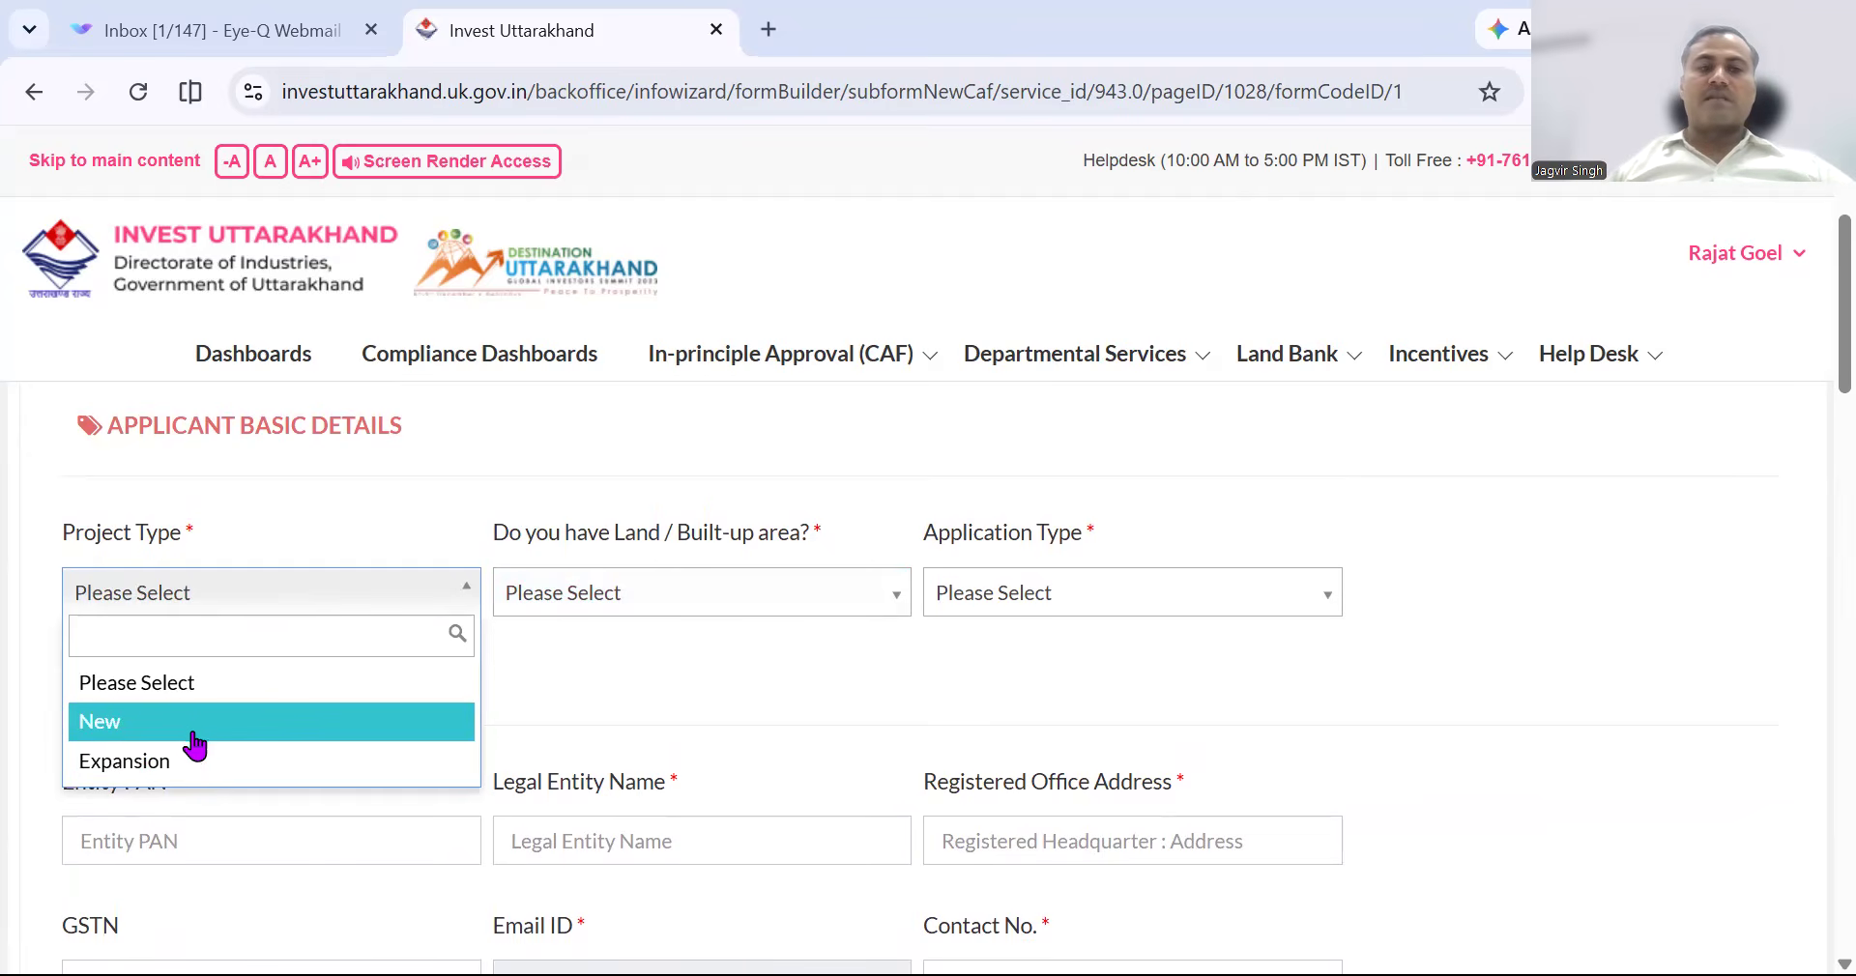
click(193, 760)
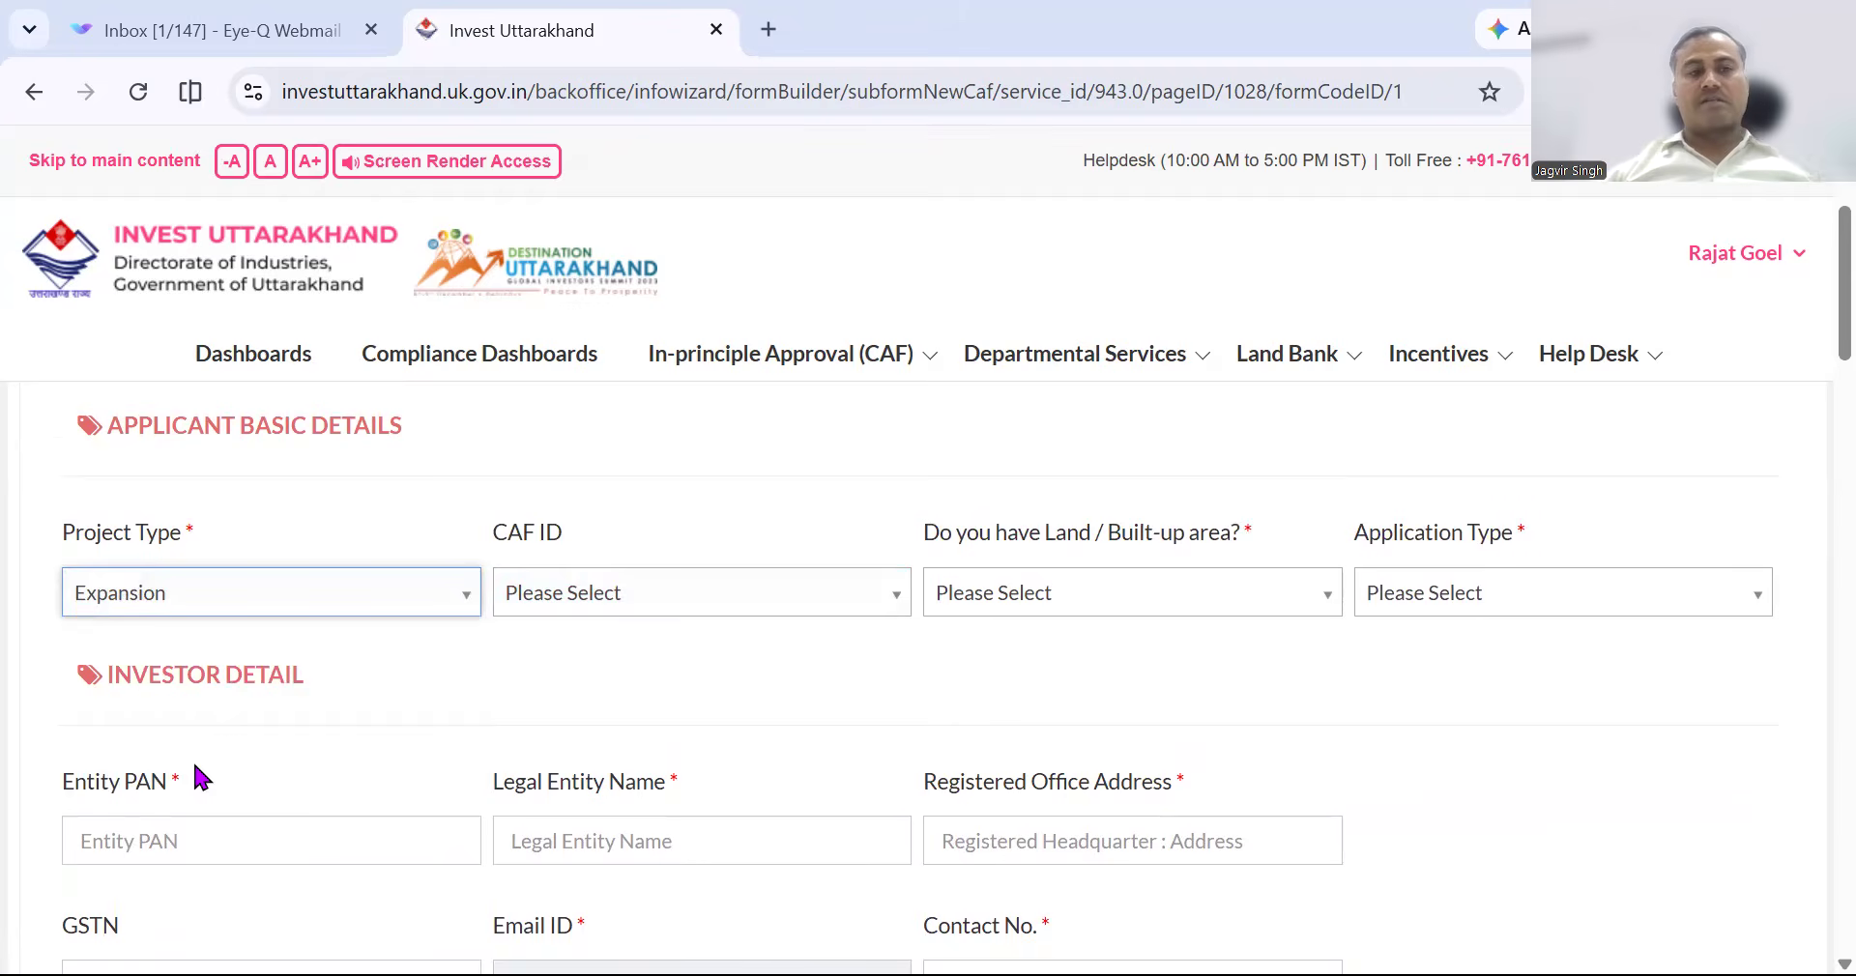
click(700, 594)
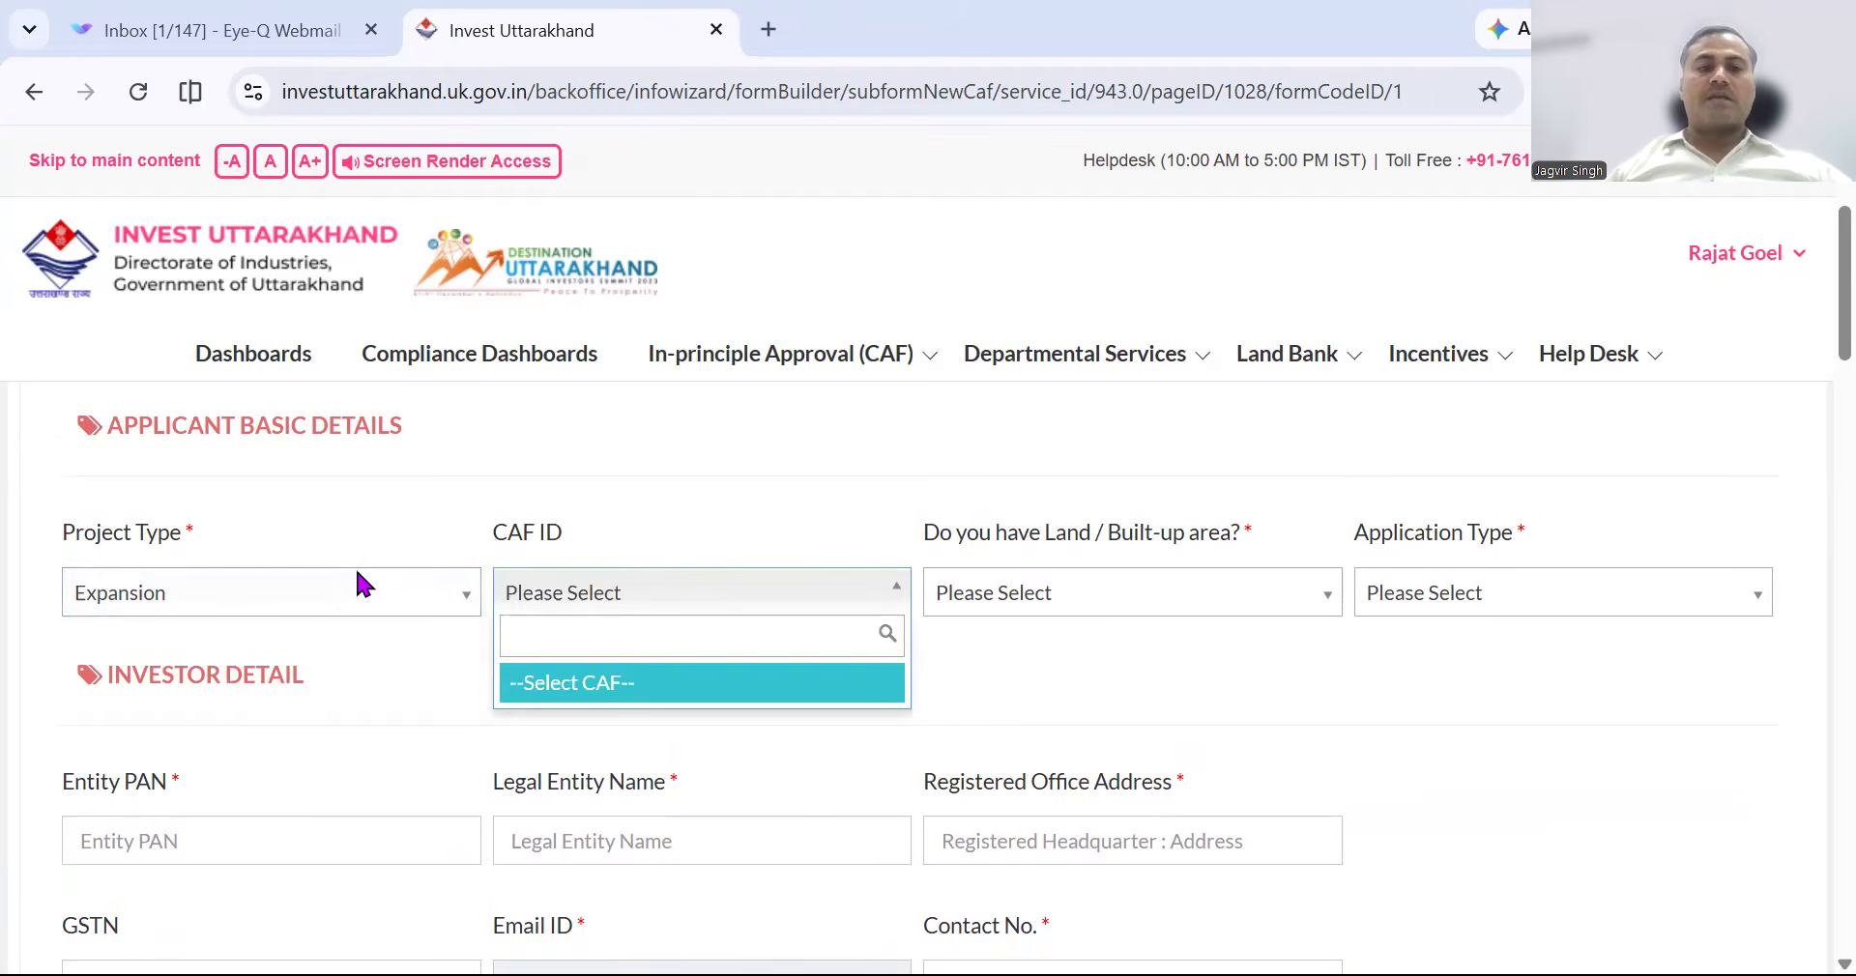
click(333, 597)
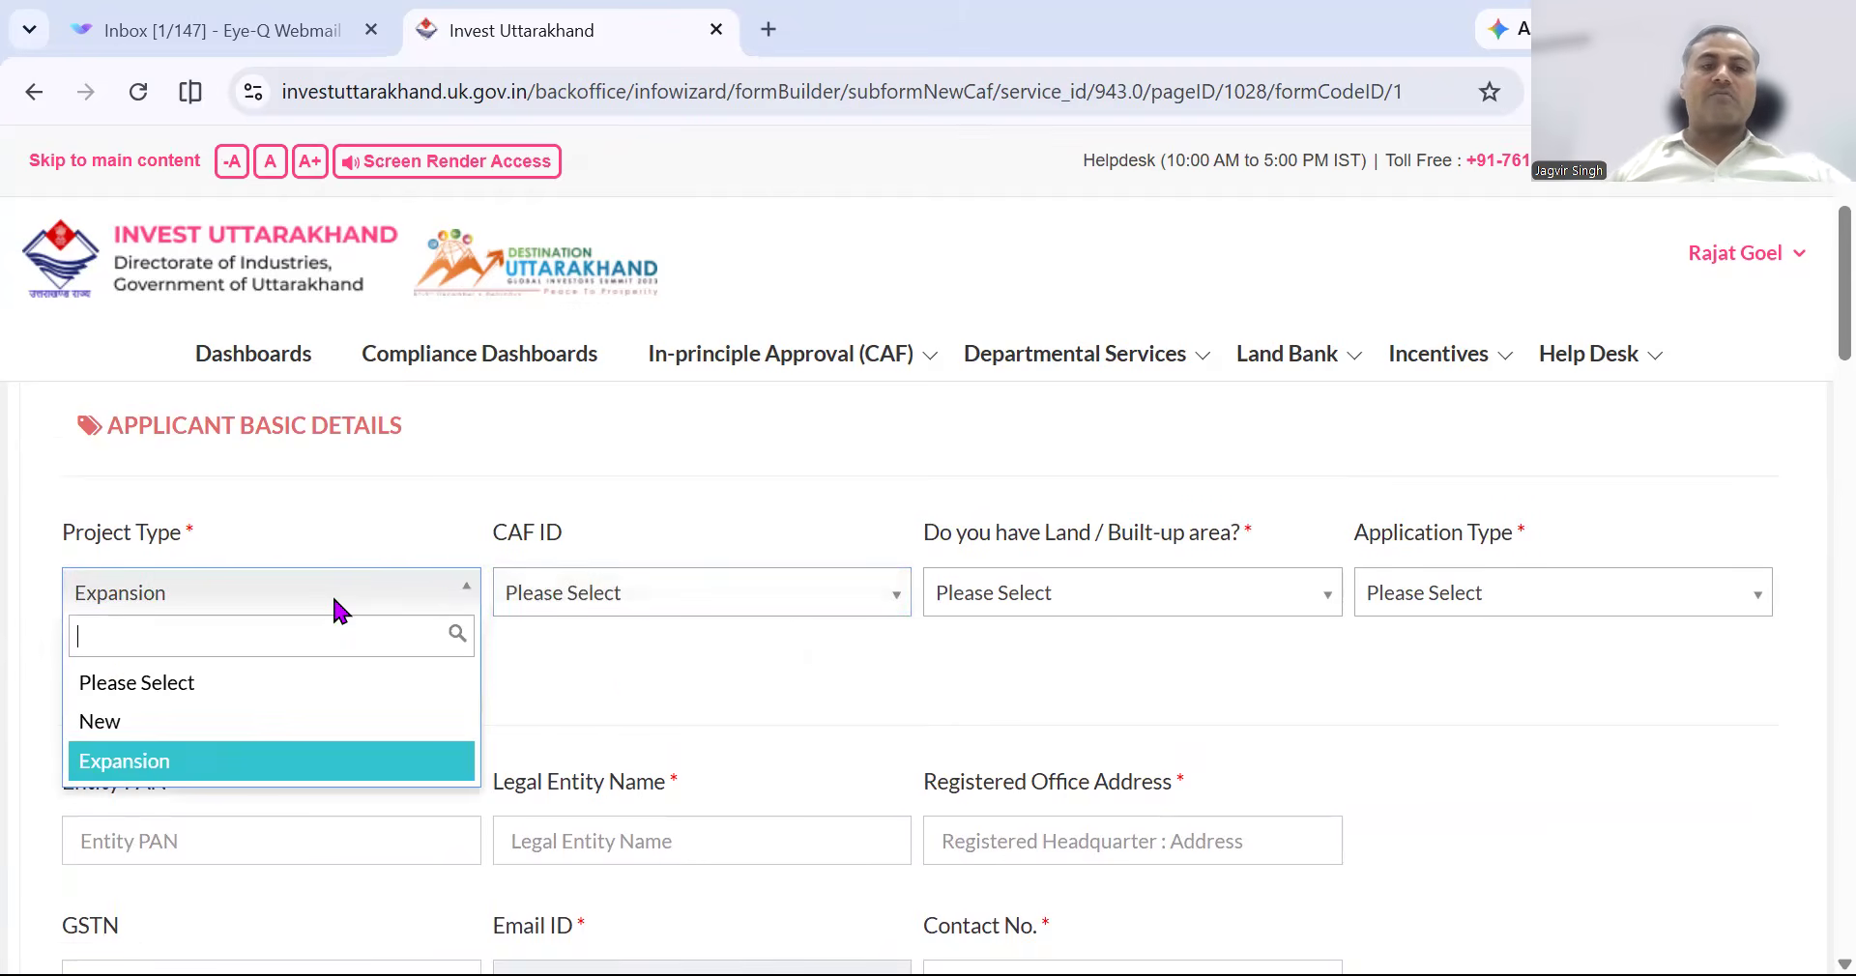
click(244, 723)
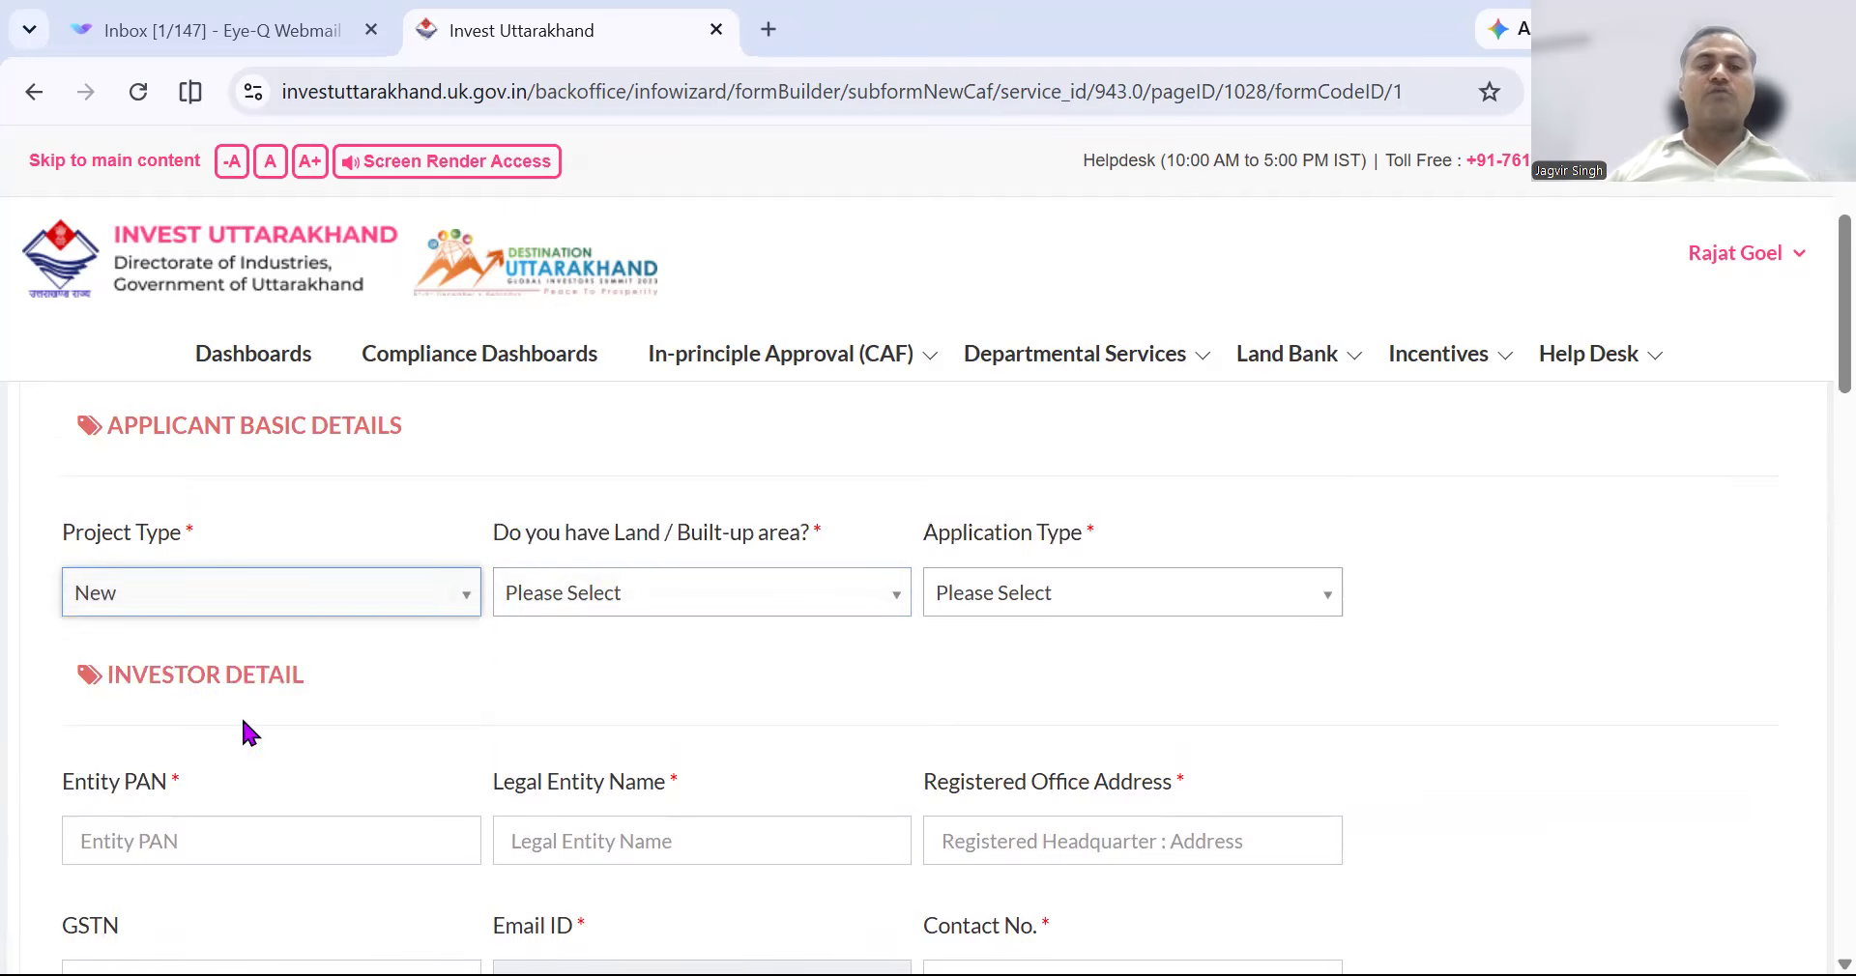
click(818, 606)
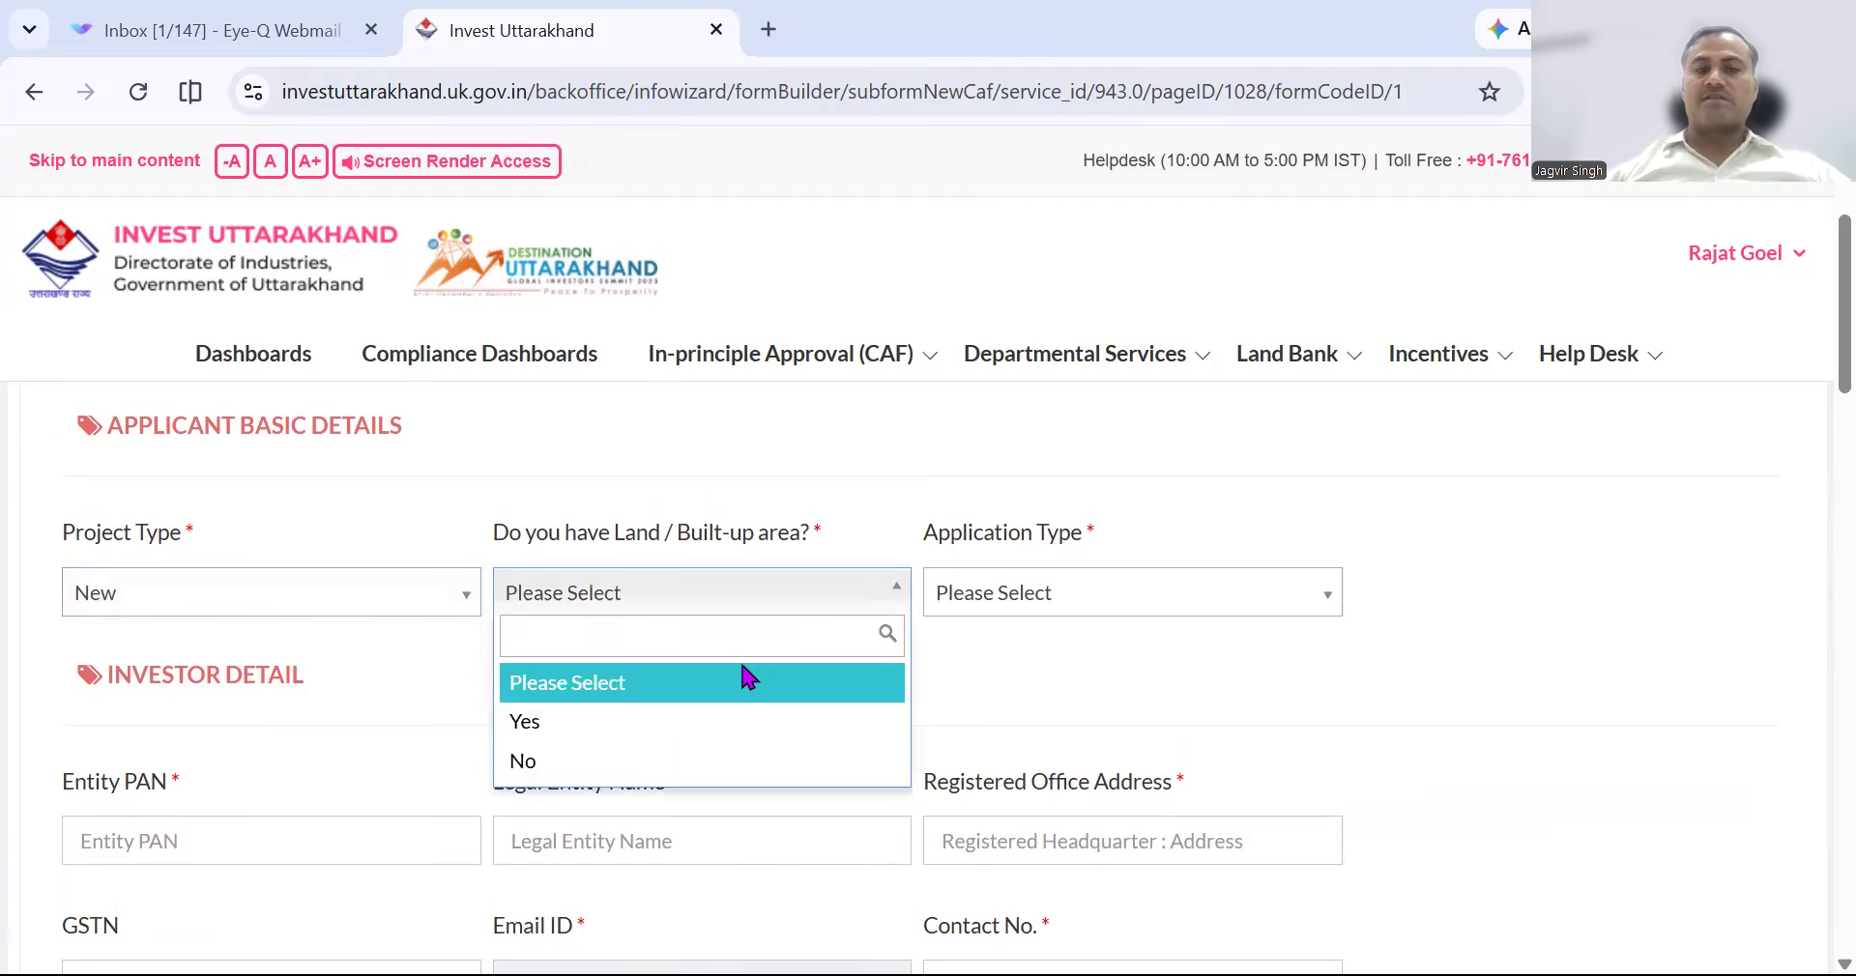
click(660, 725)
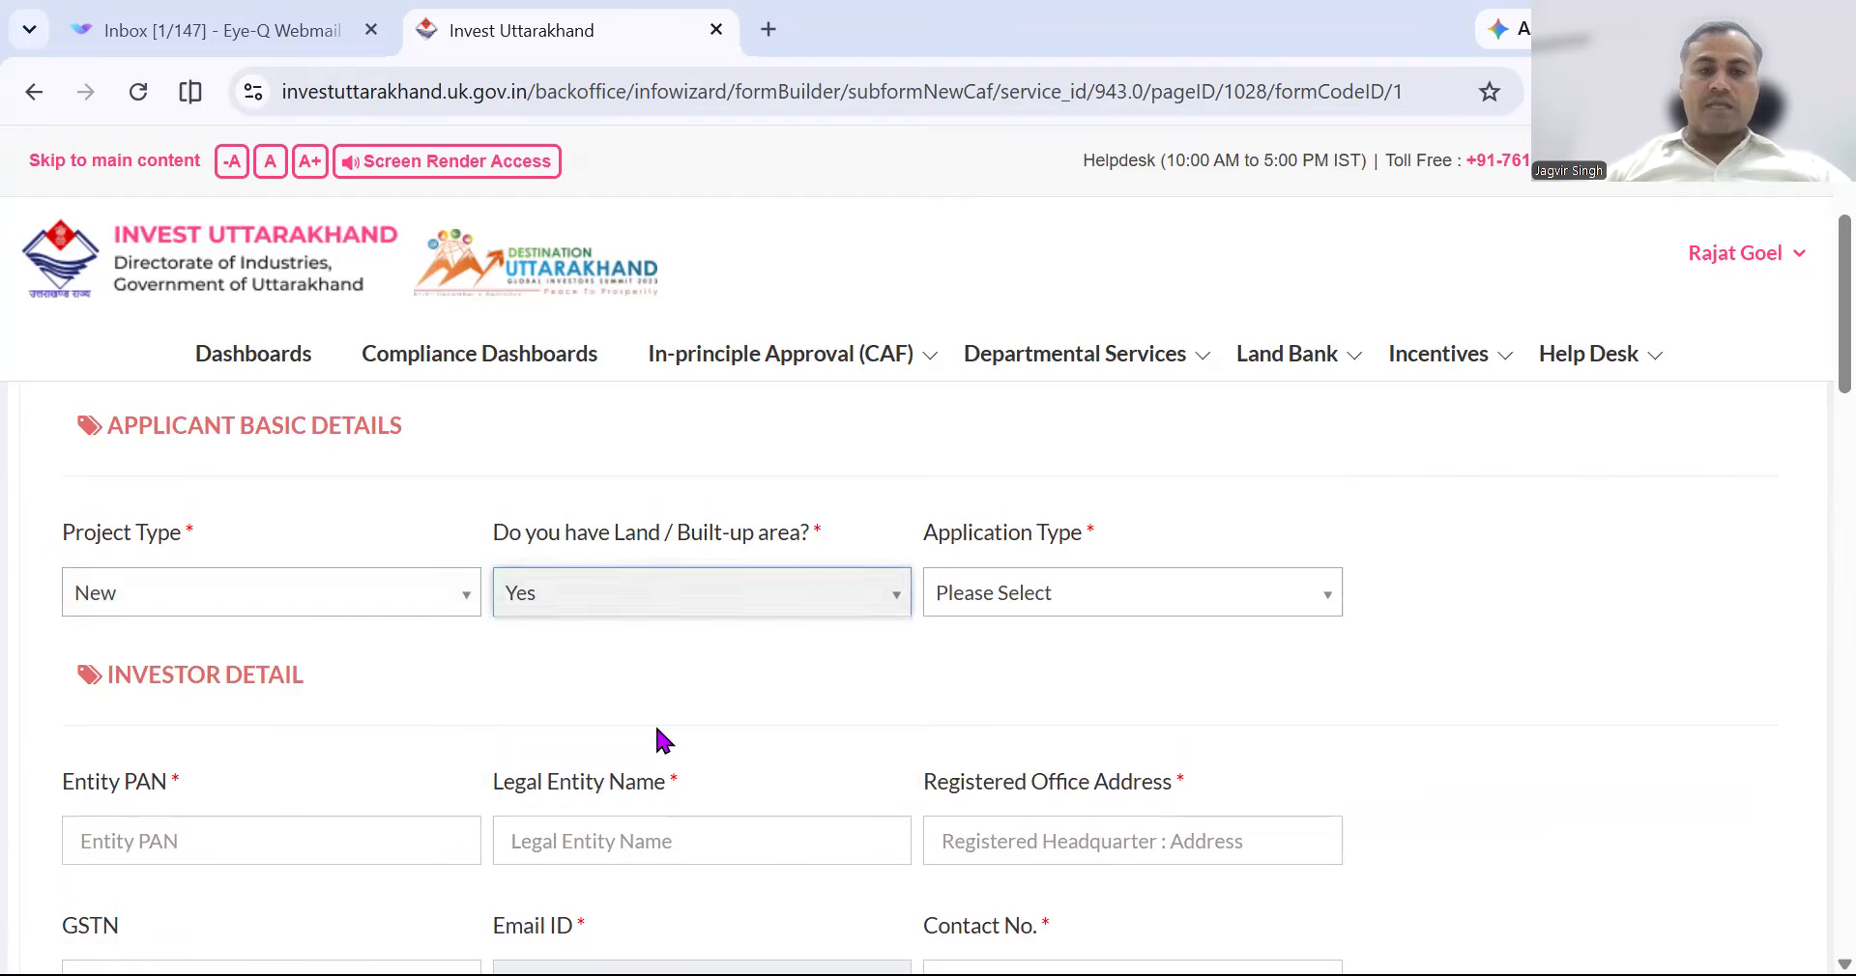
click(1211, 615)
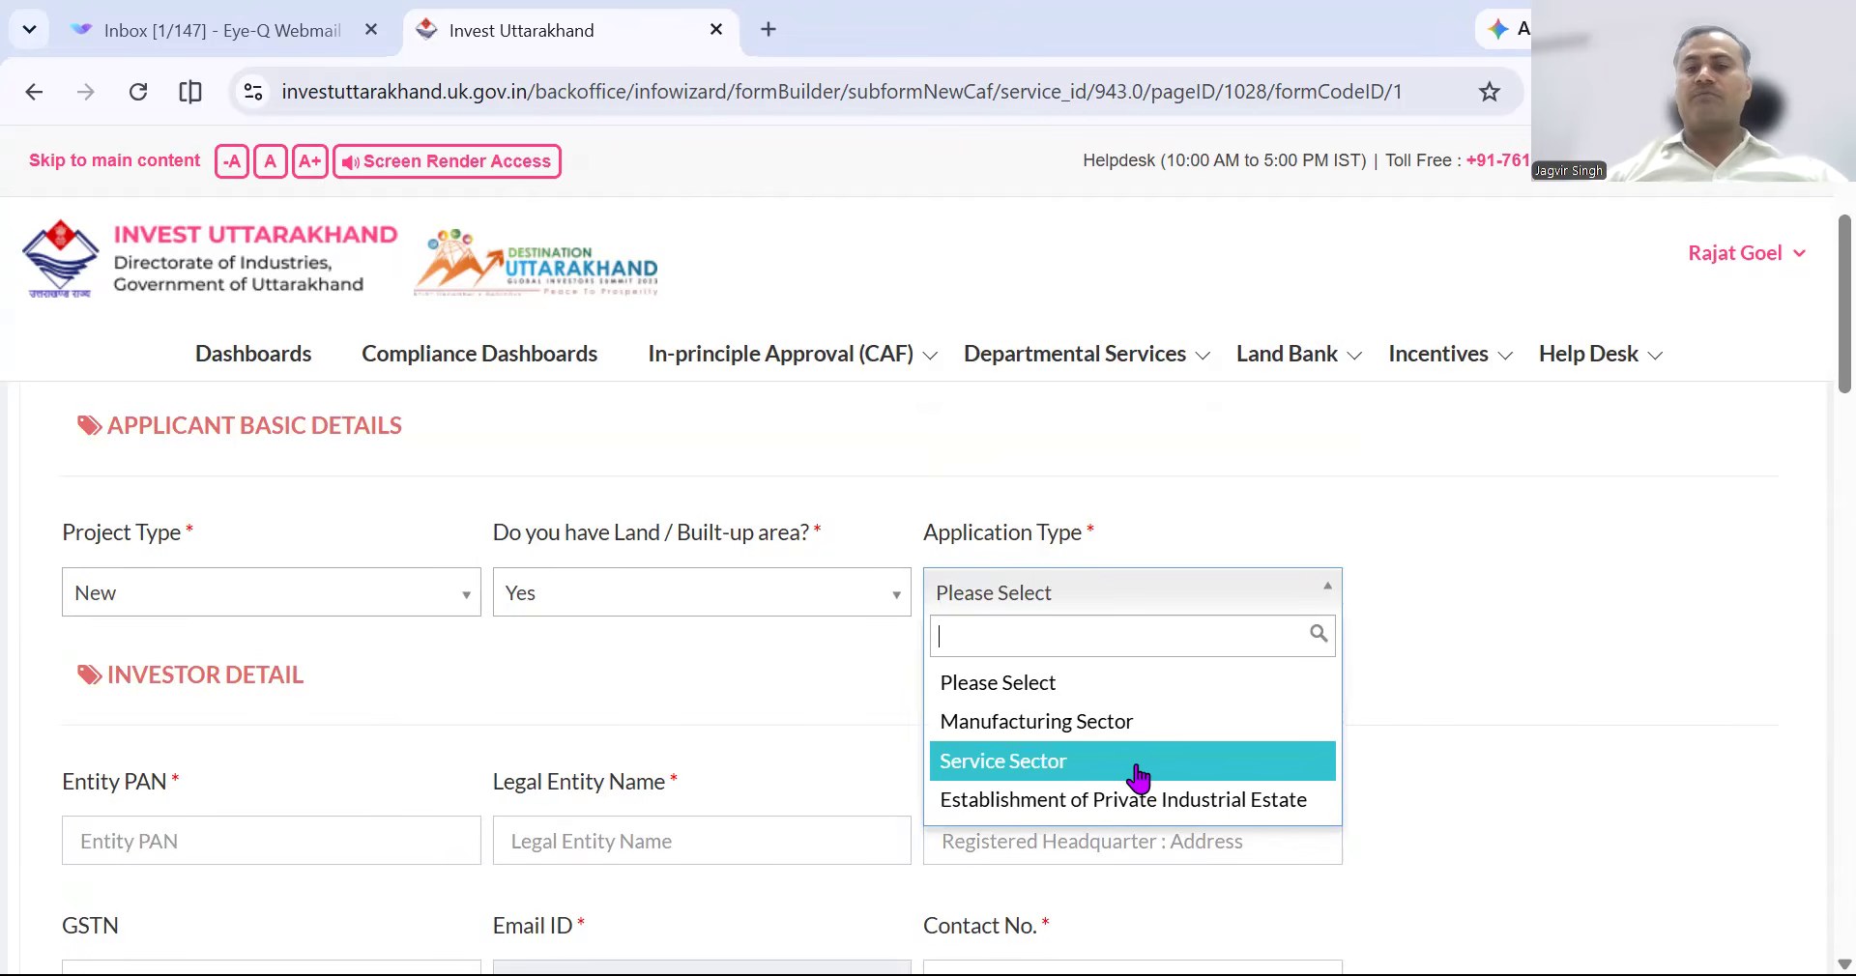
click(1138, 769)
scroll(833, 676, down, 3)
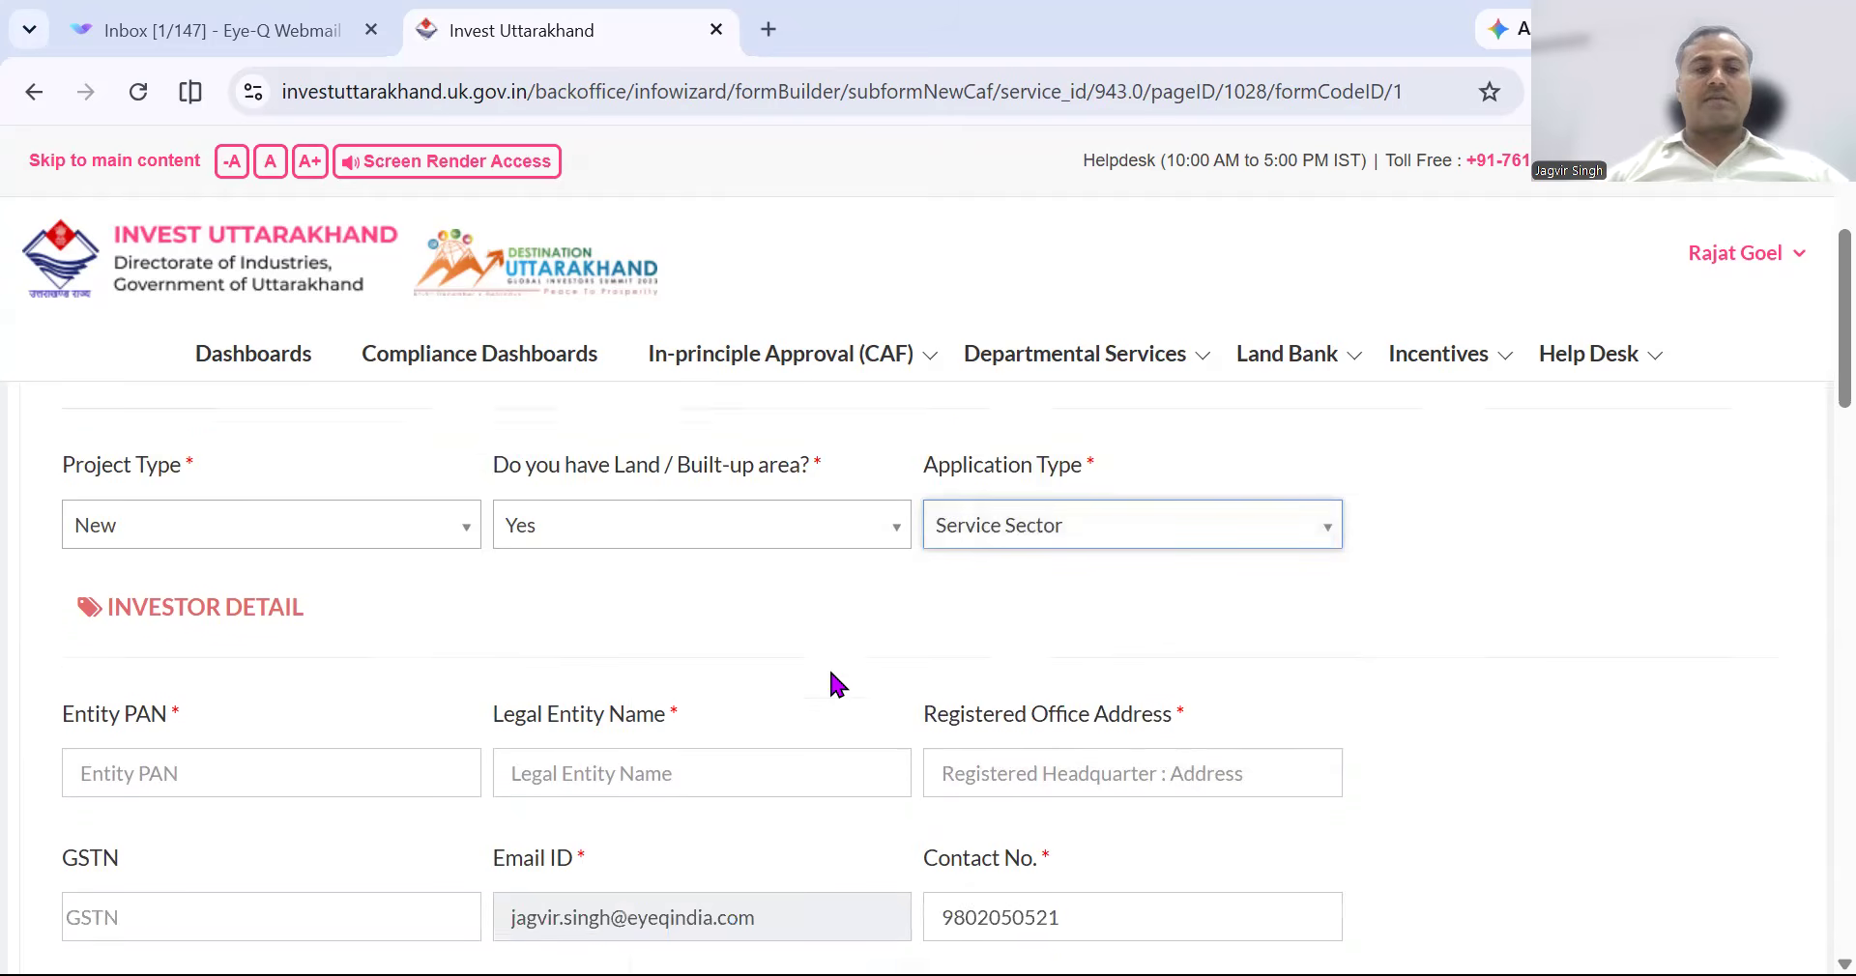
Step through the Entity PAN, Legal Entity Name, Registered Office Address and GSTN fields.
click(412, 602)
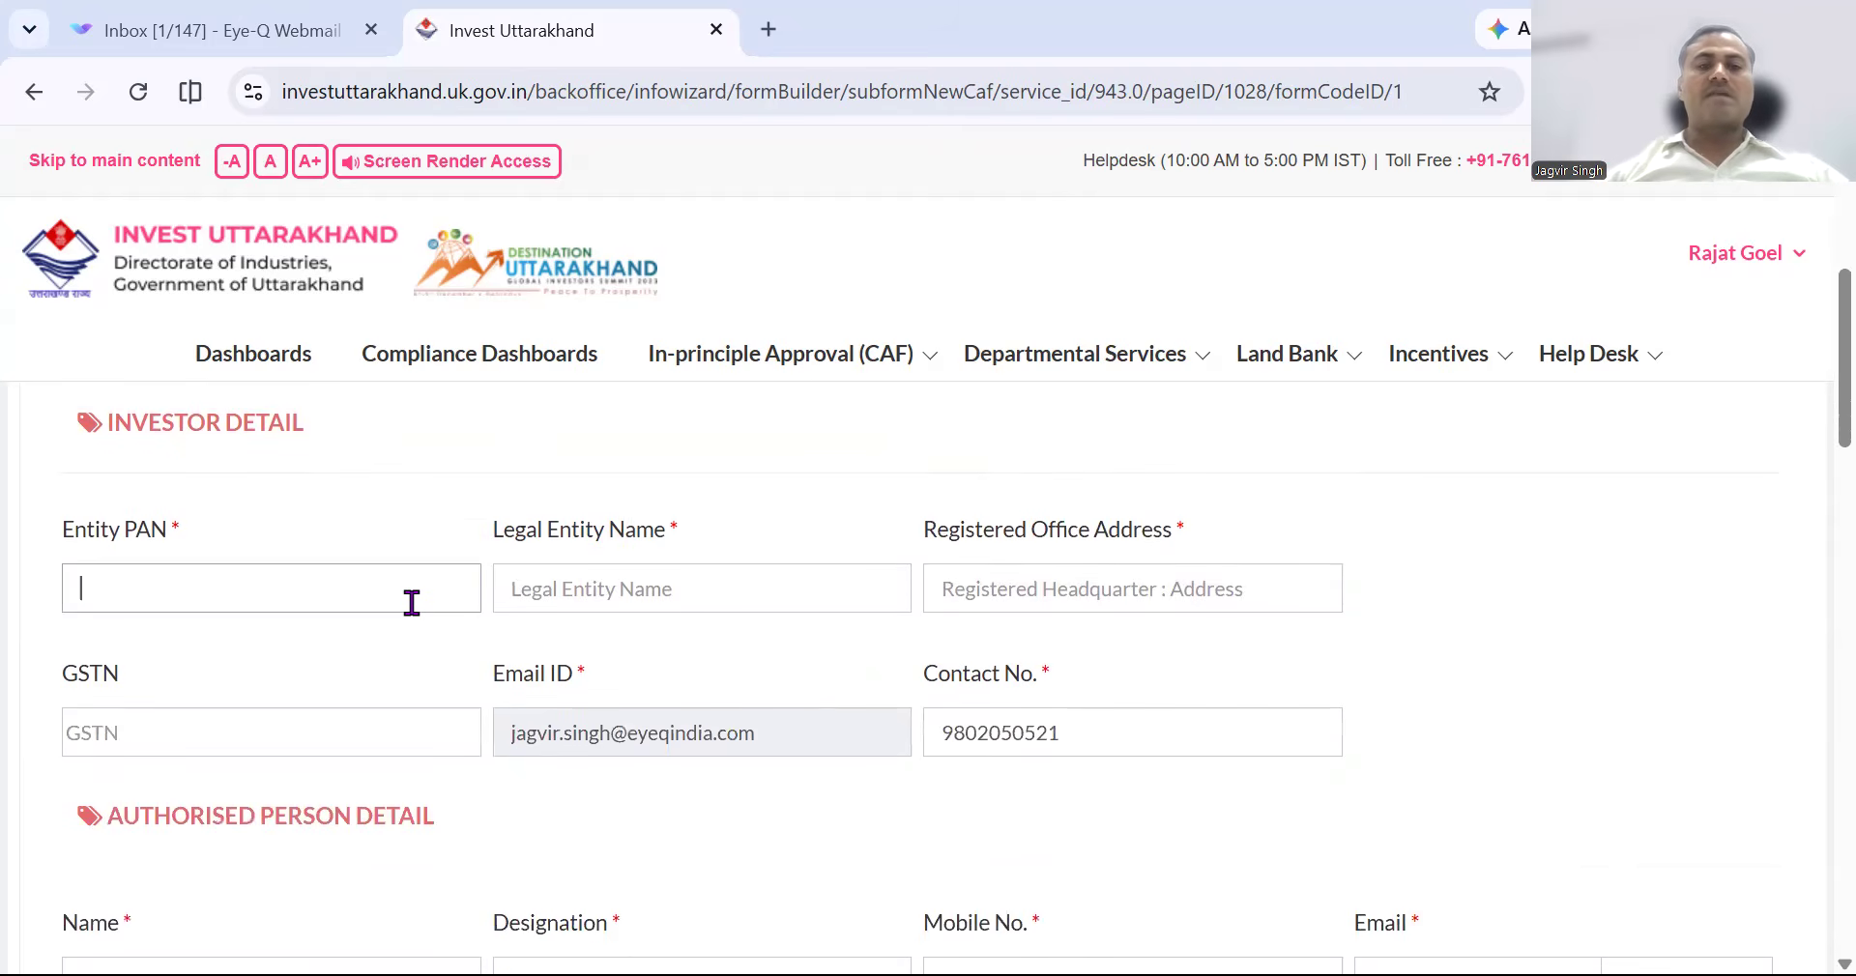
click(632, 596)
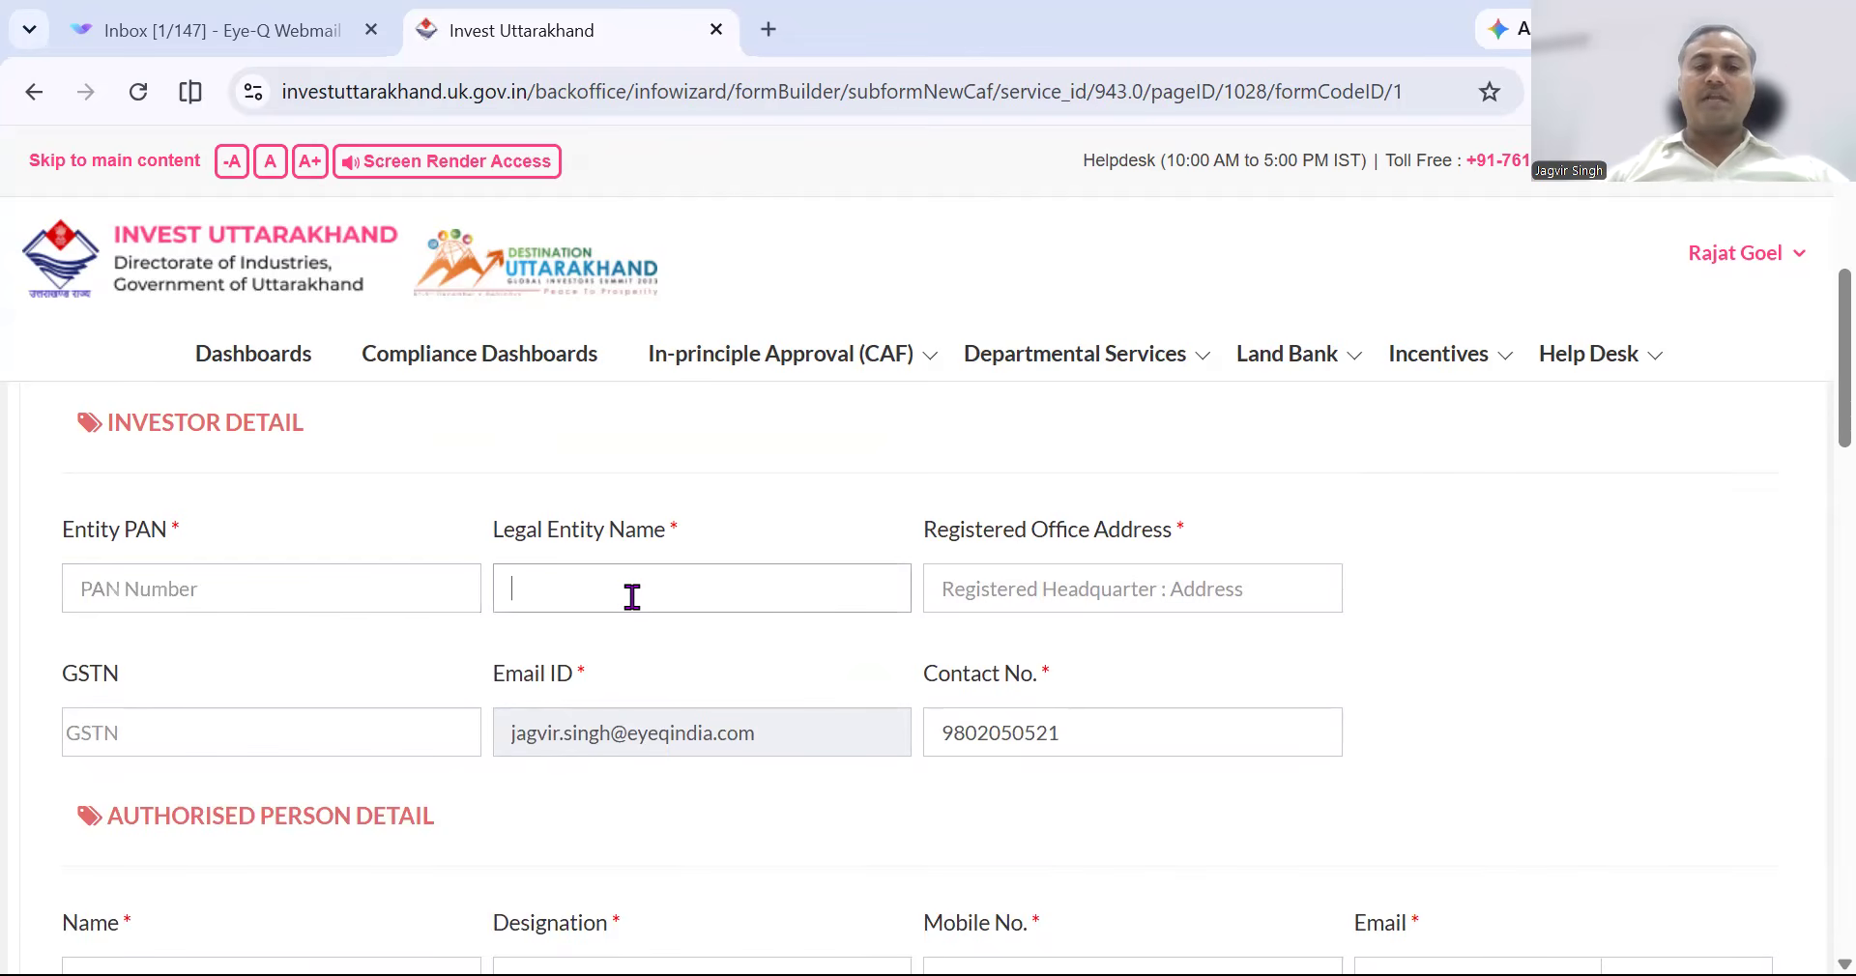
click(1123, 594)
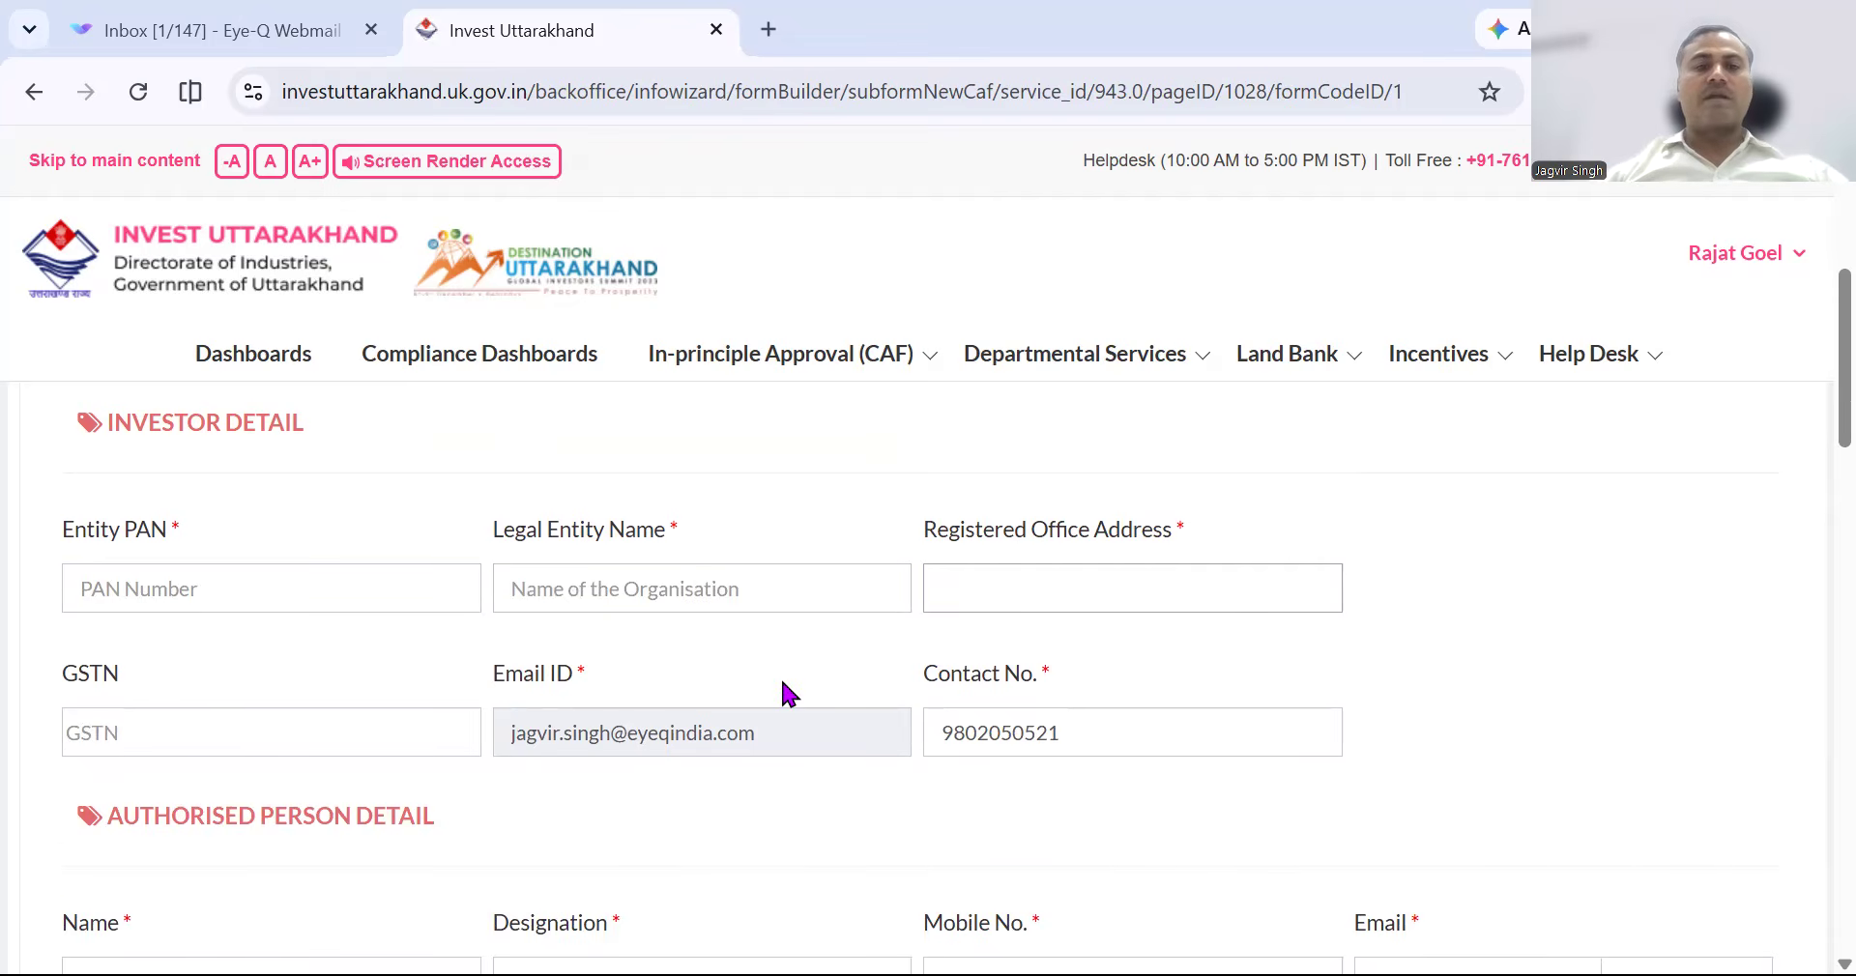
scroll(781, 677, down, 1)
scroll(783, 682, down, 1)
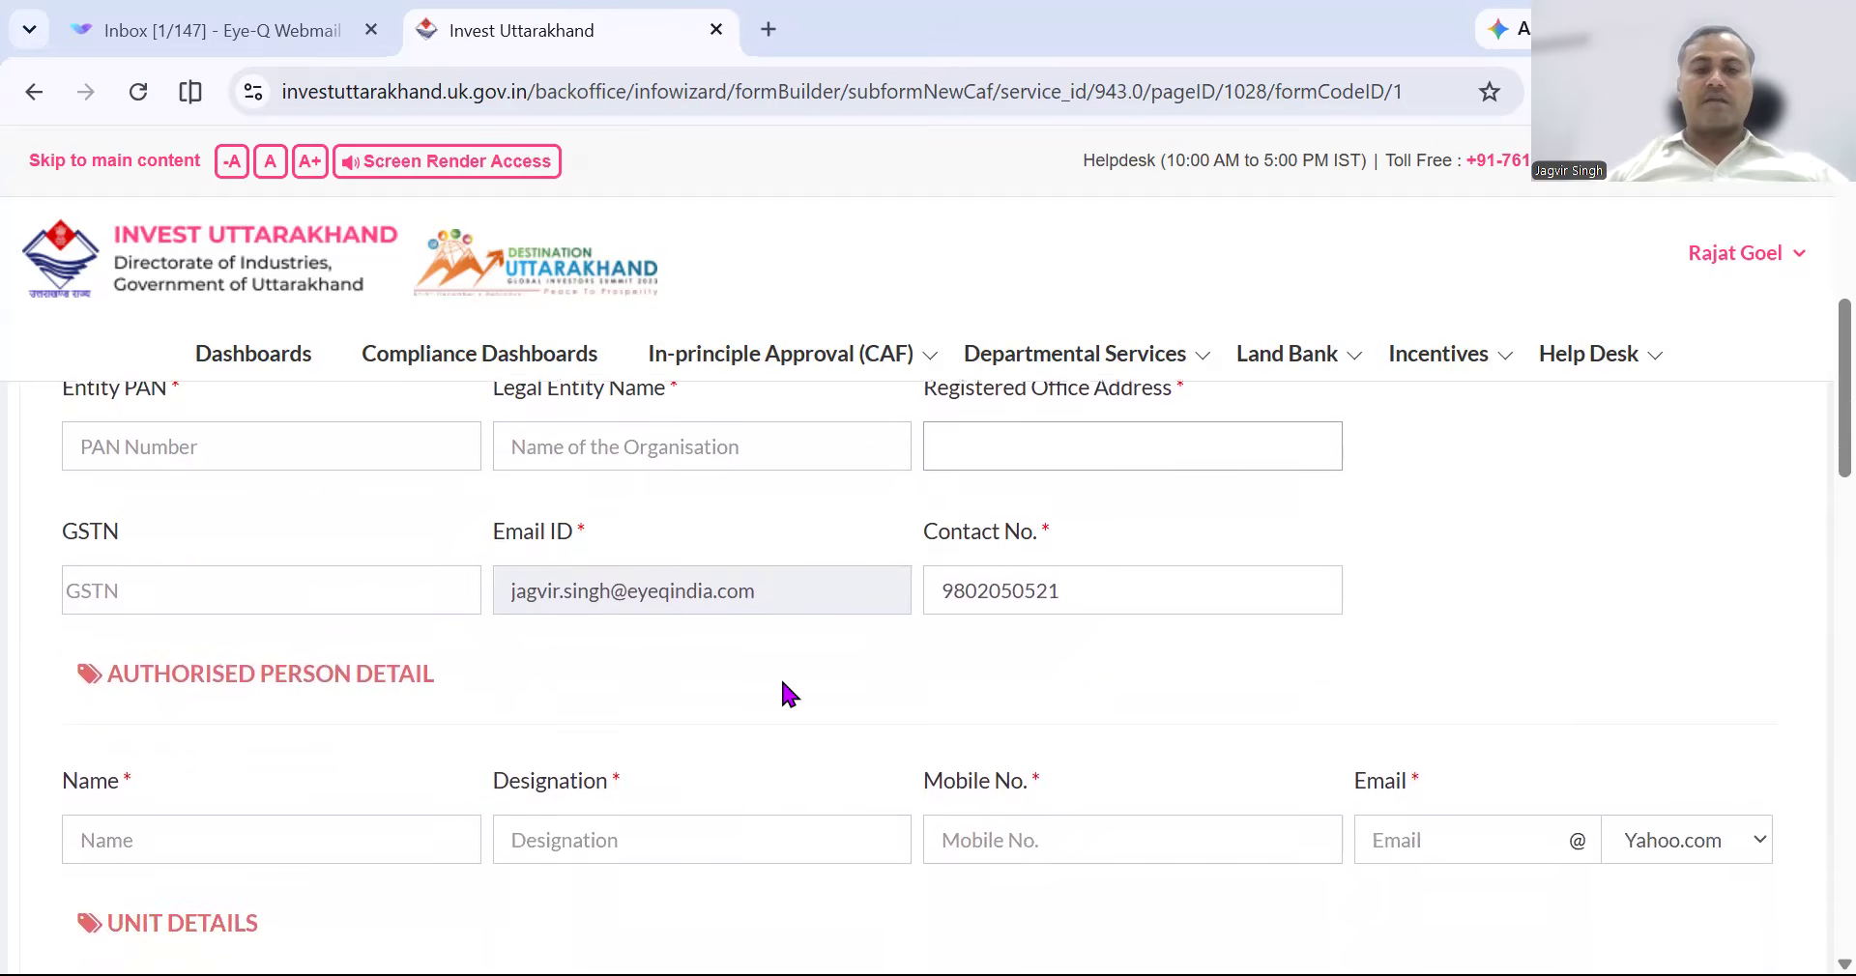
click(361, 603)
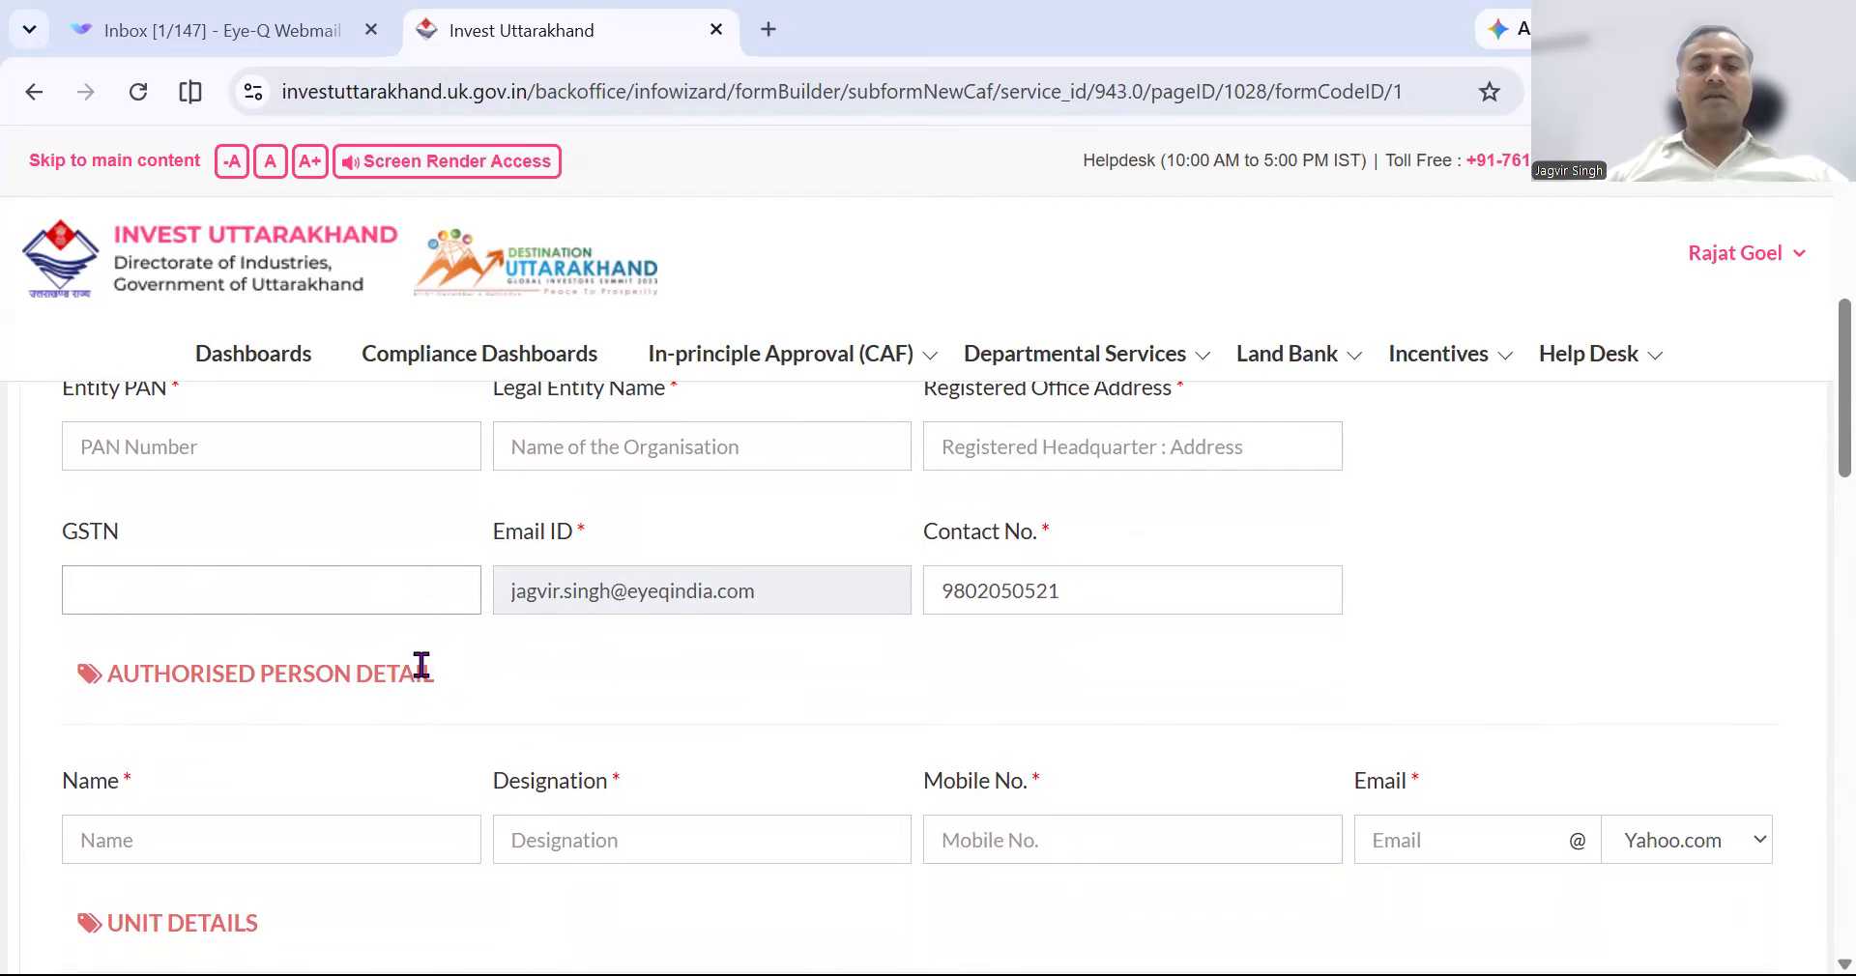
scroll(1052, 568, down, 2)
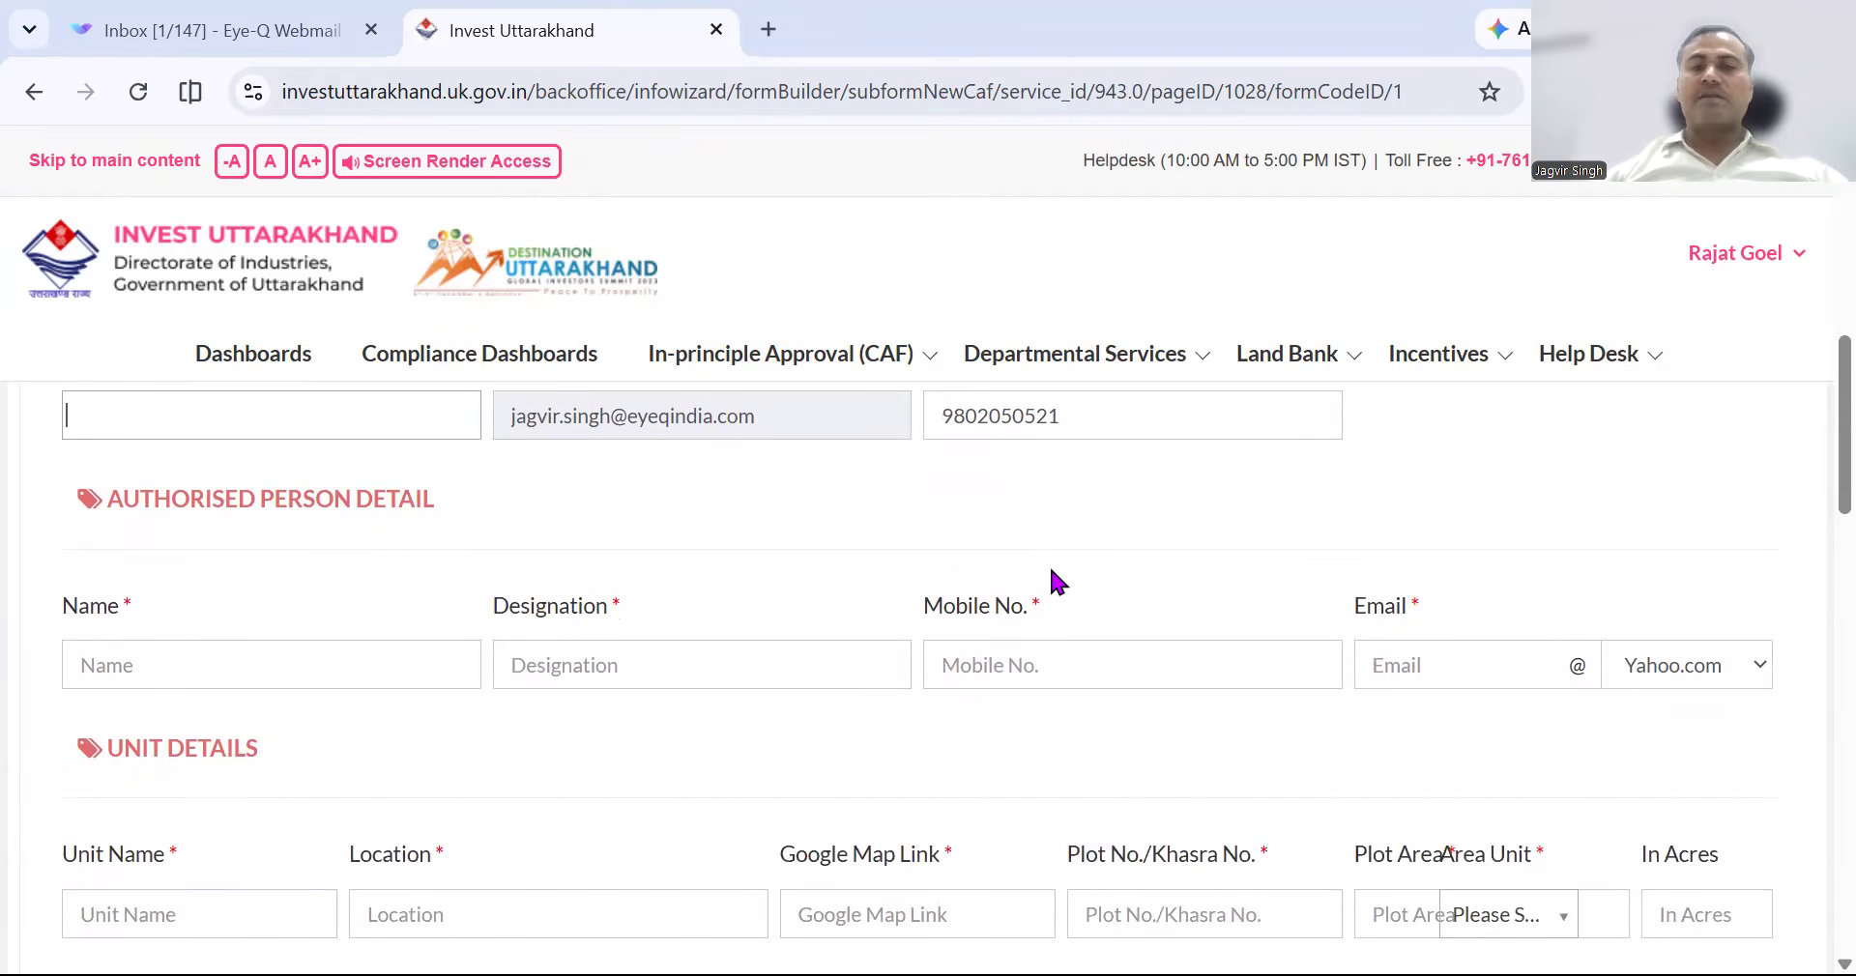
scroll(1059, 582, down, 1)
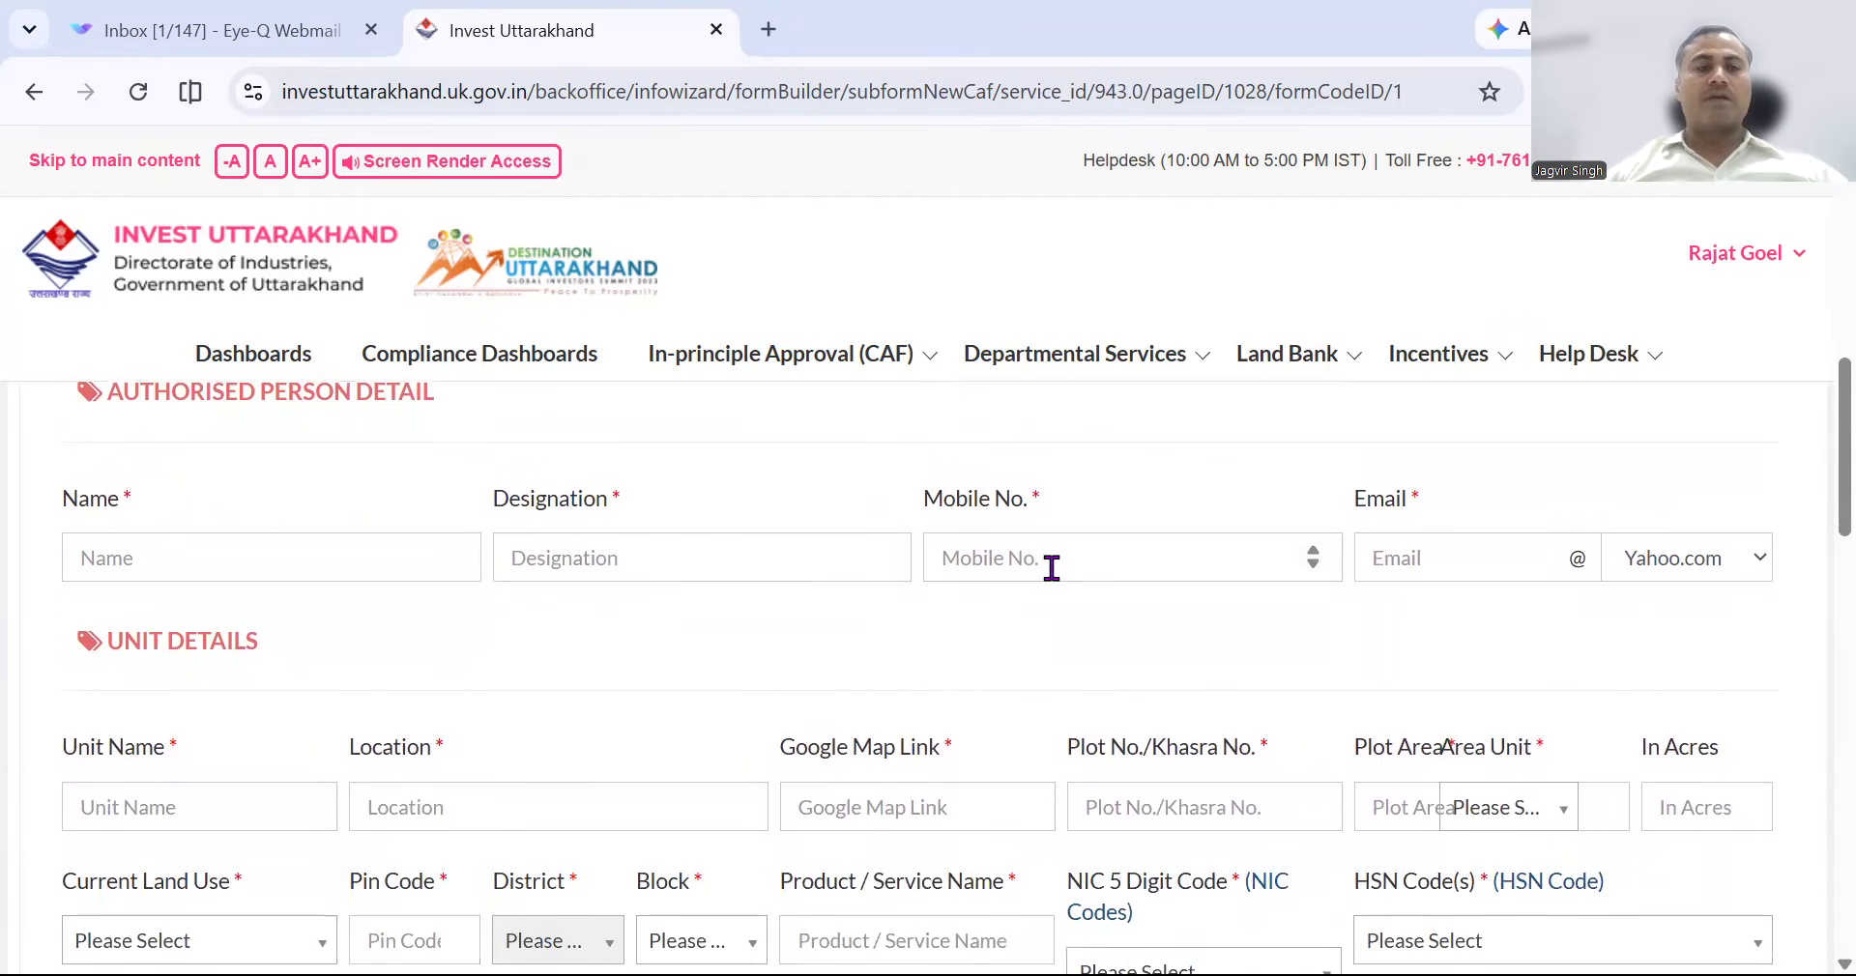
Enter the authorised person's name, designation Regional Commercial Manager, and mobile number.
click(220, 562)
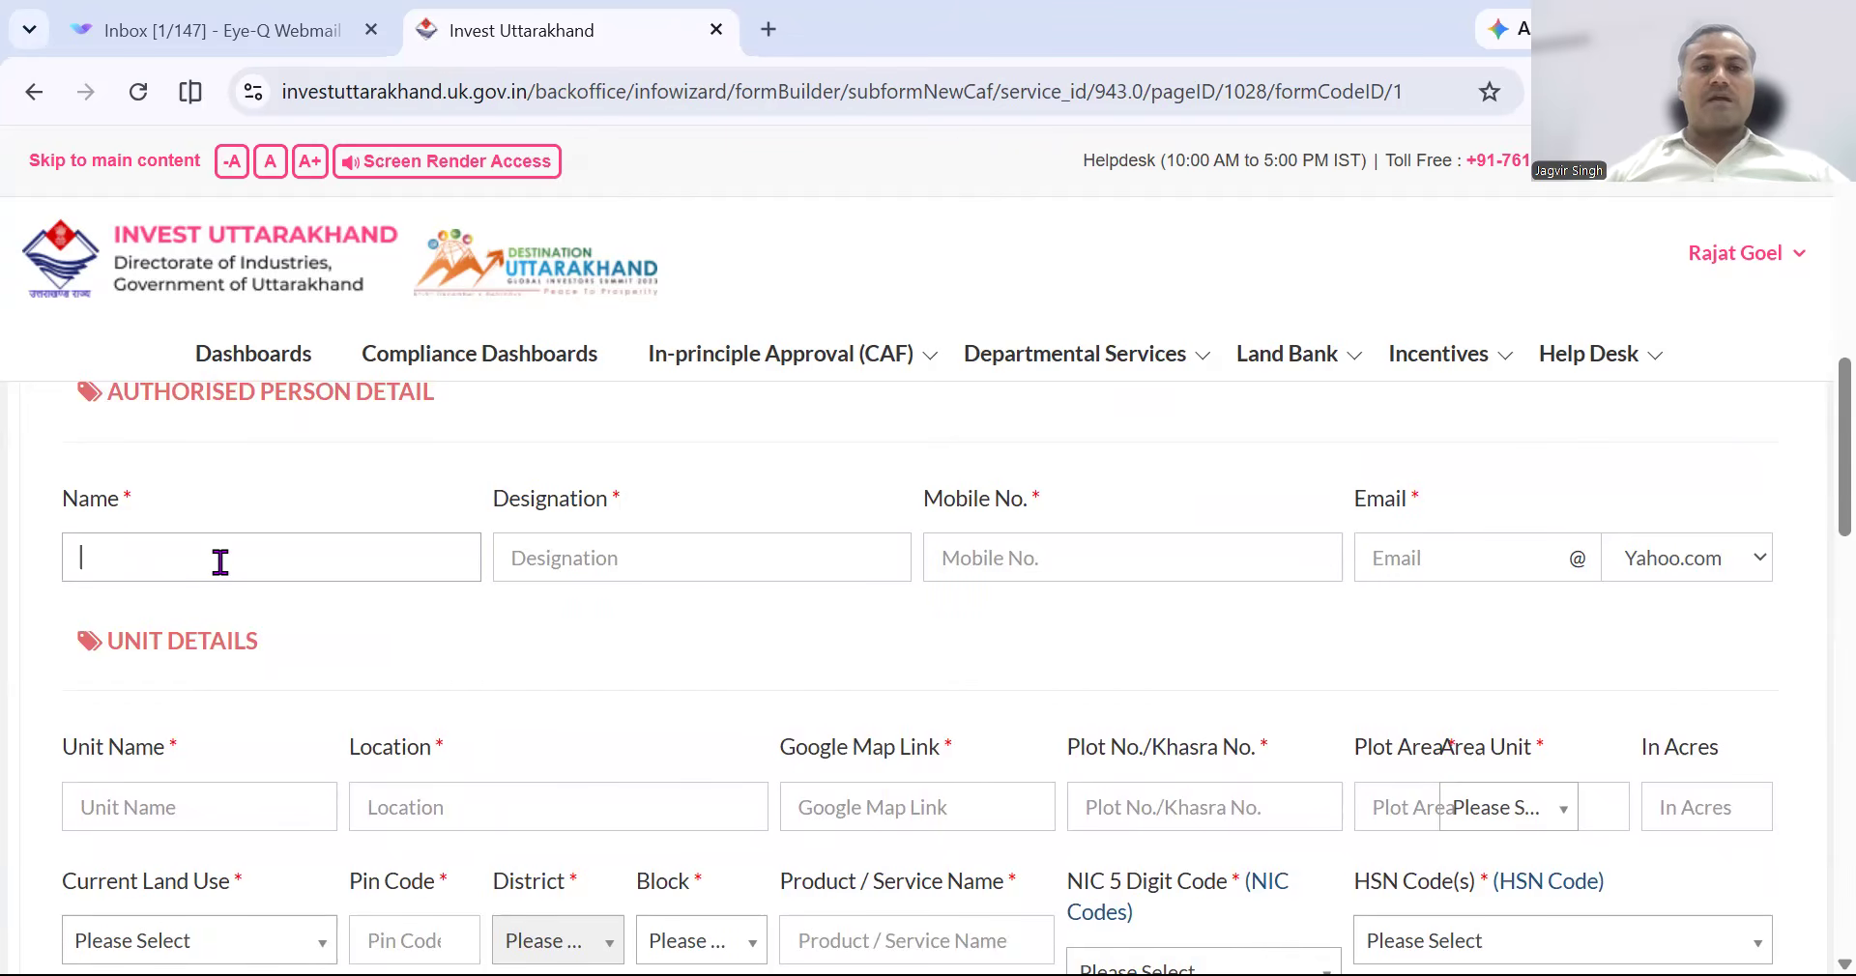
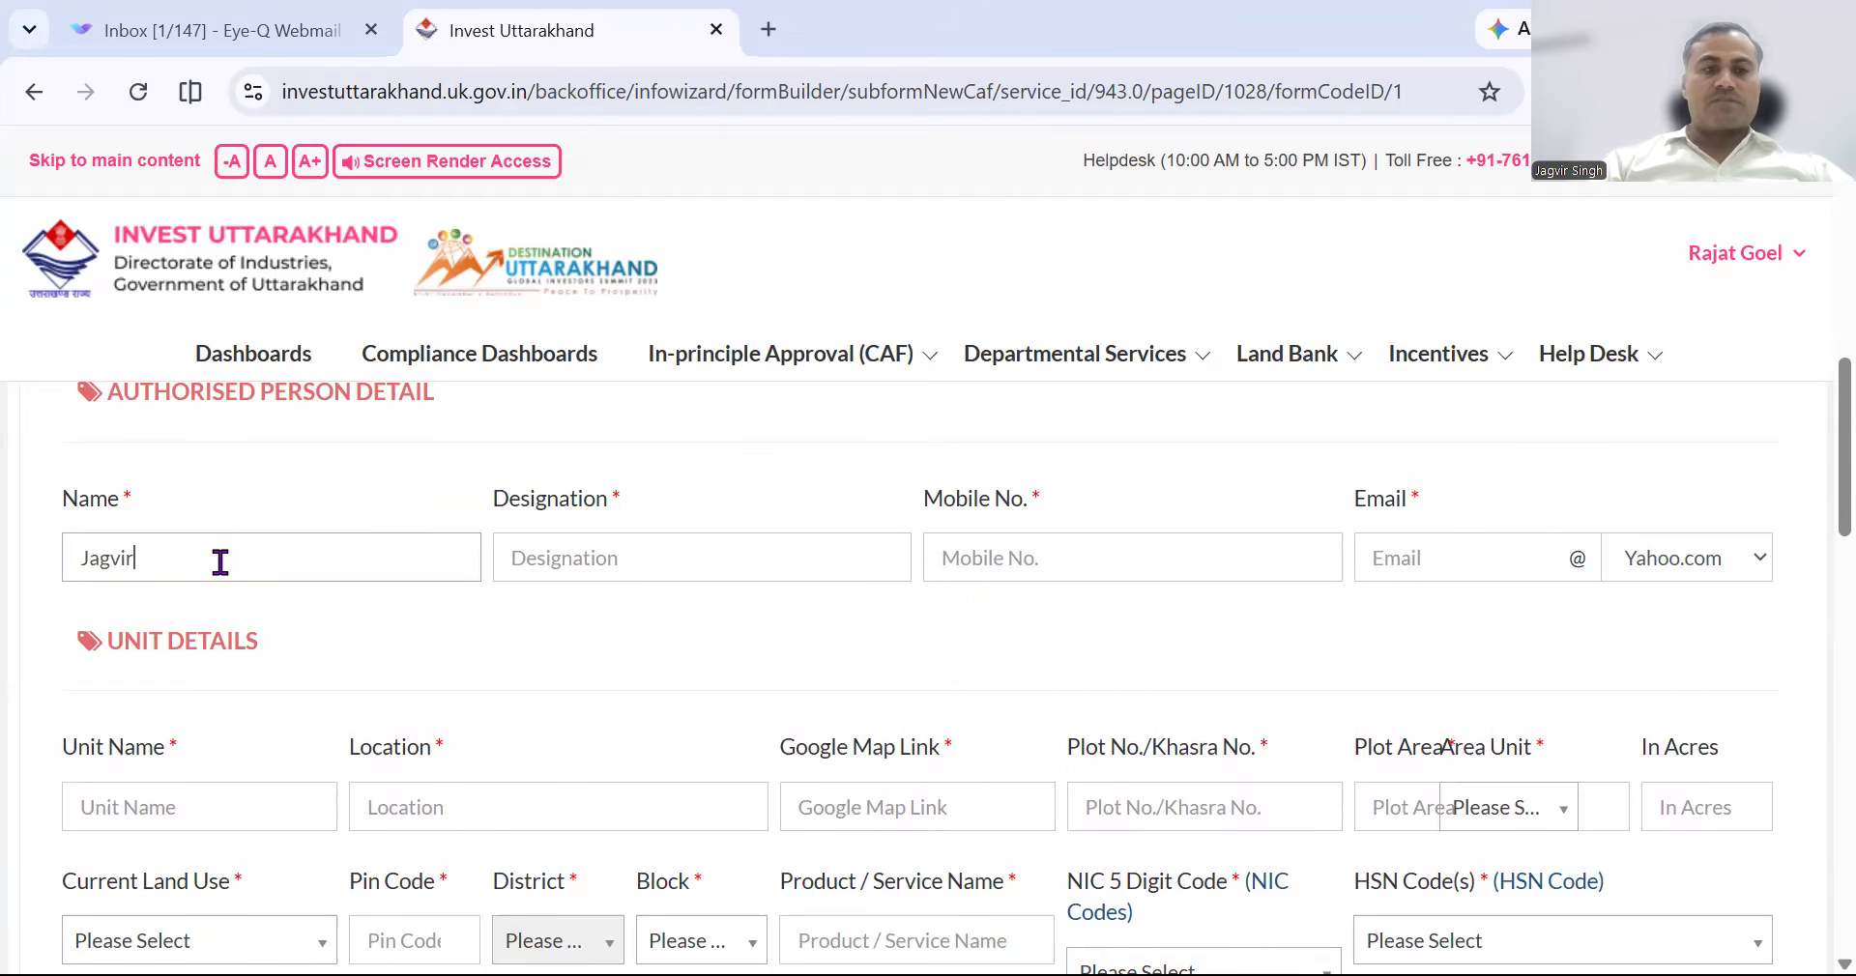
text(Singh)
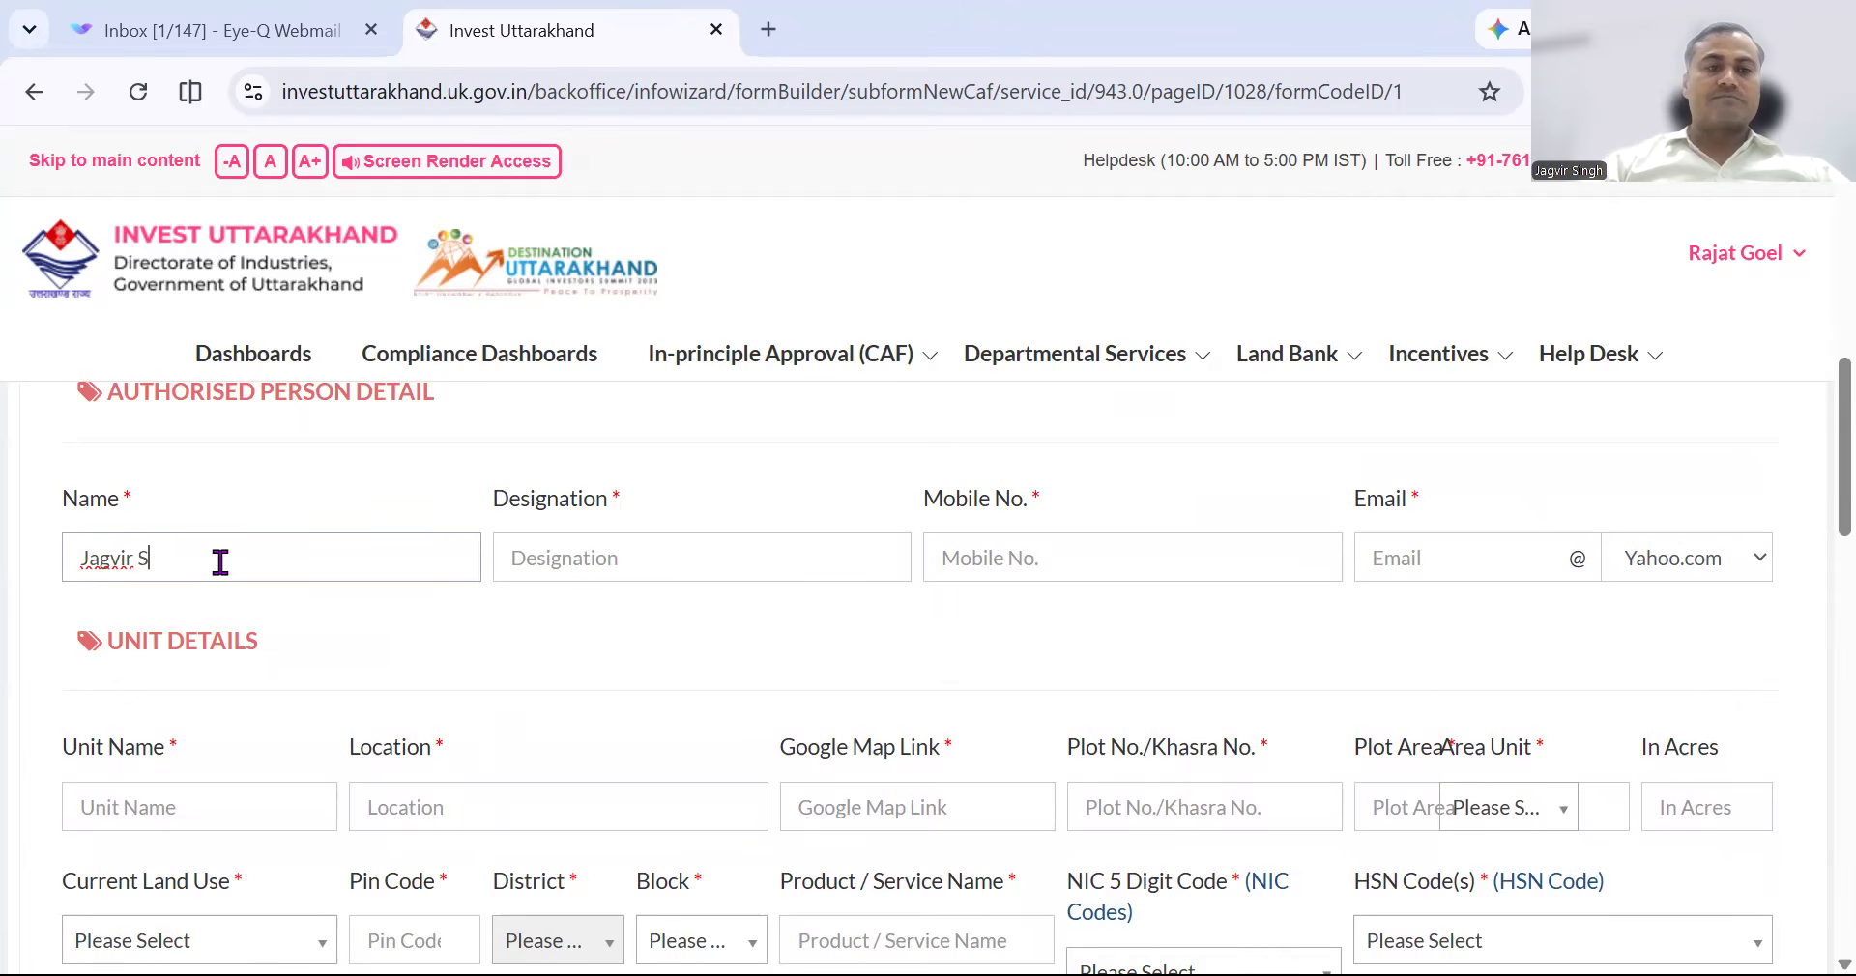
key(Tab)
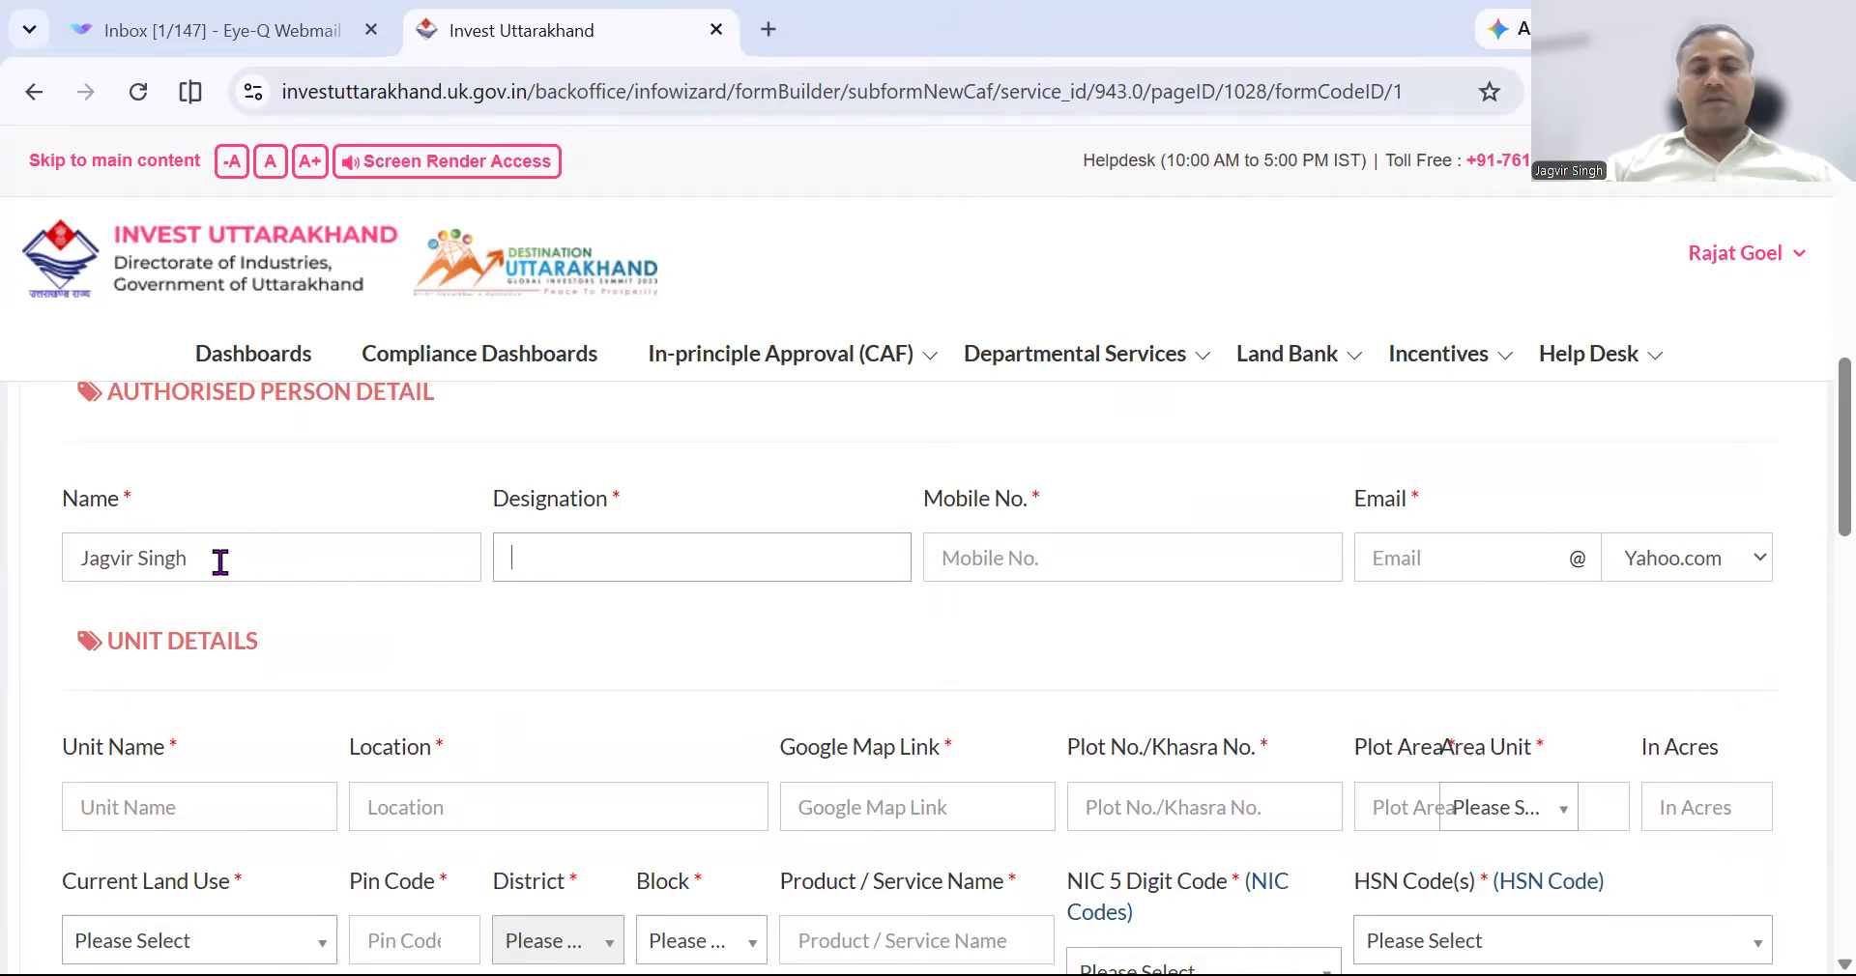
text(Regiona)
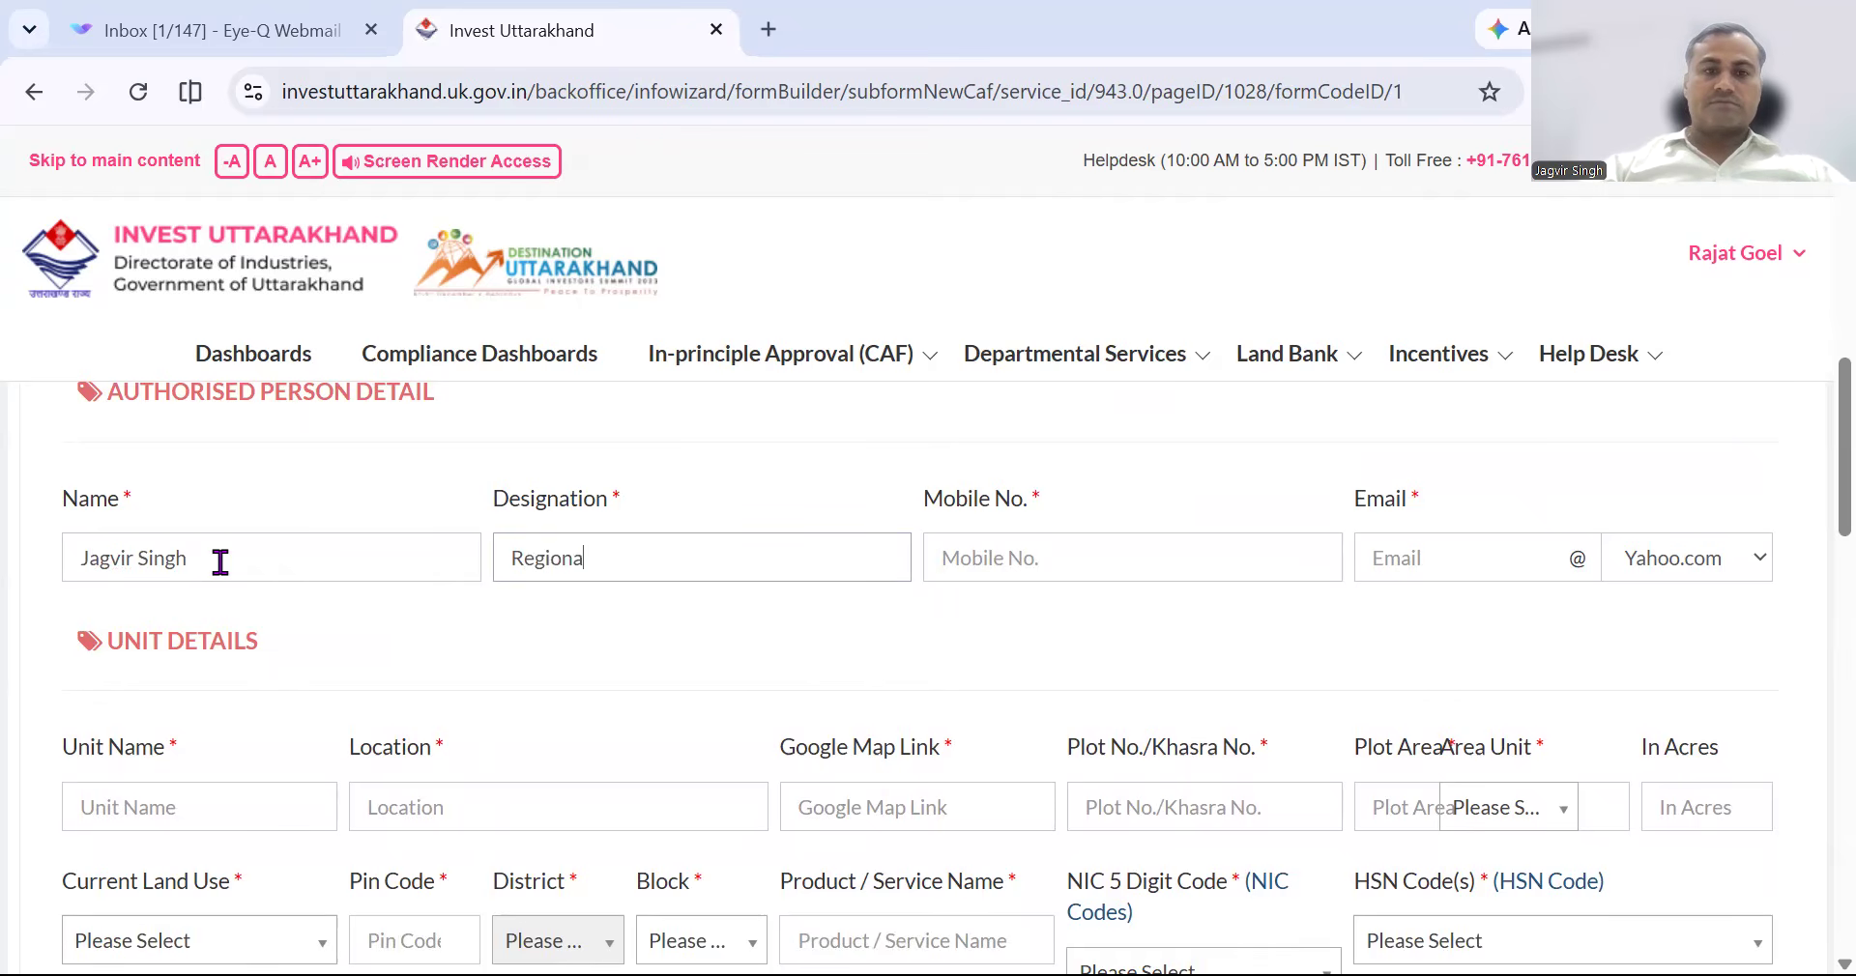
text(l Co)
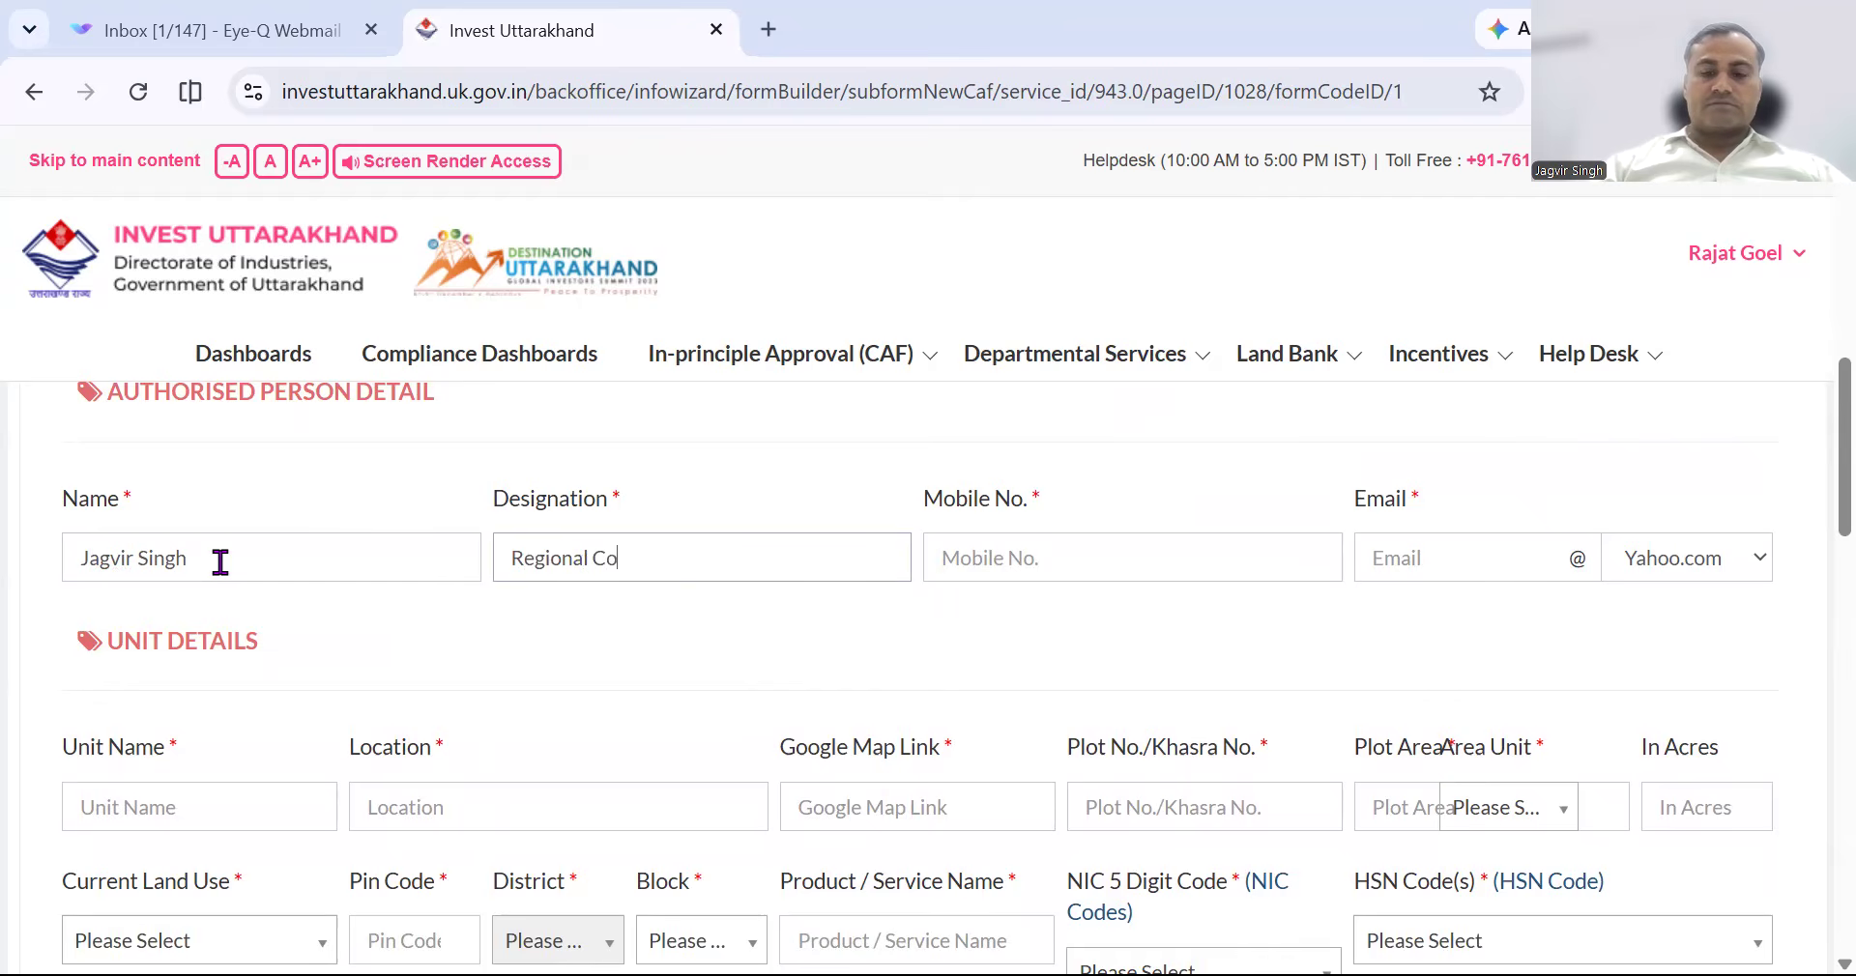
text(mmercial Manager)
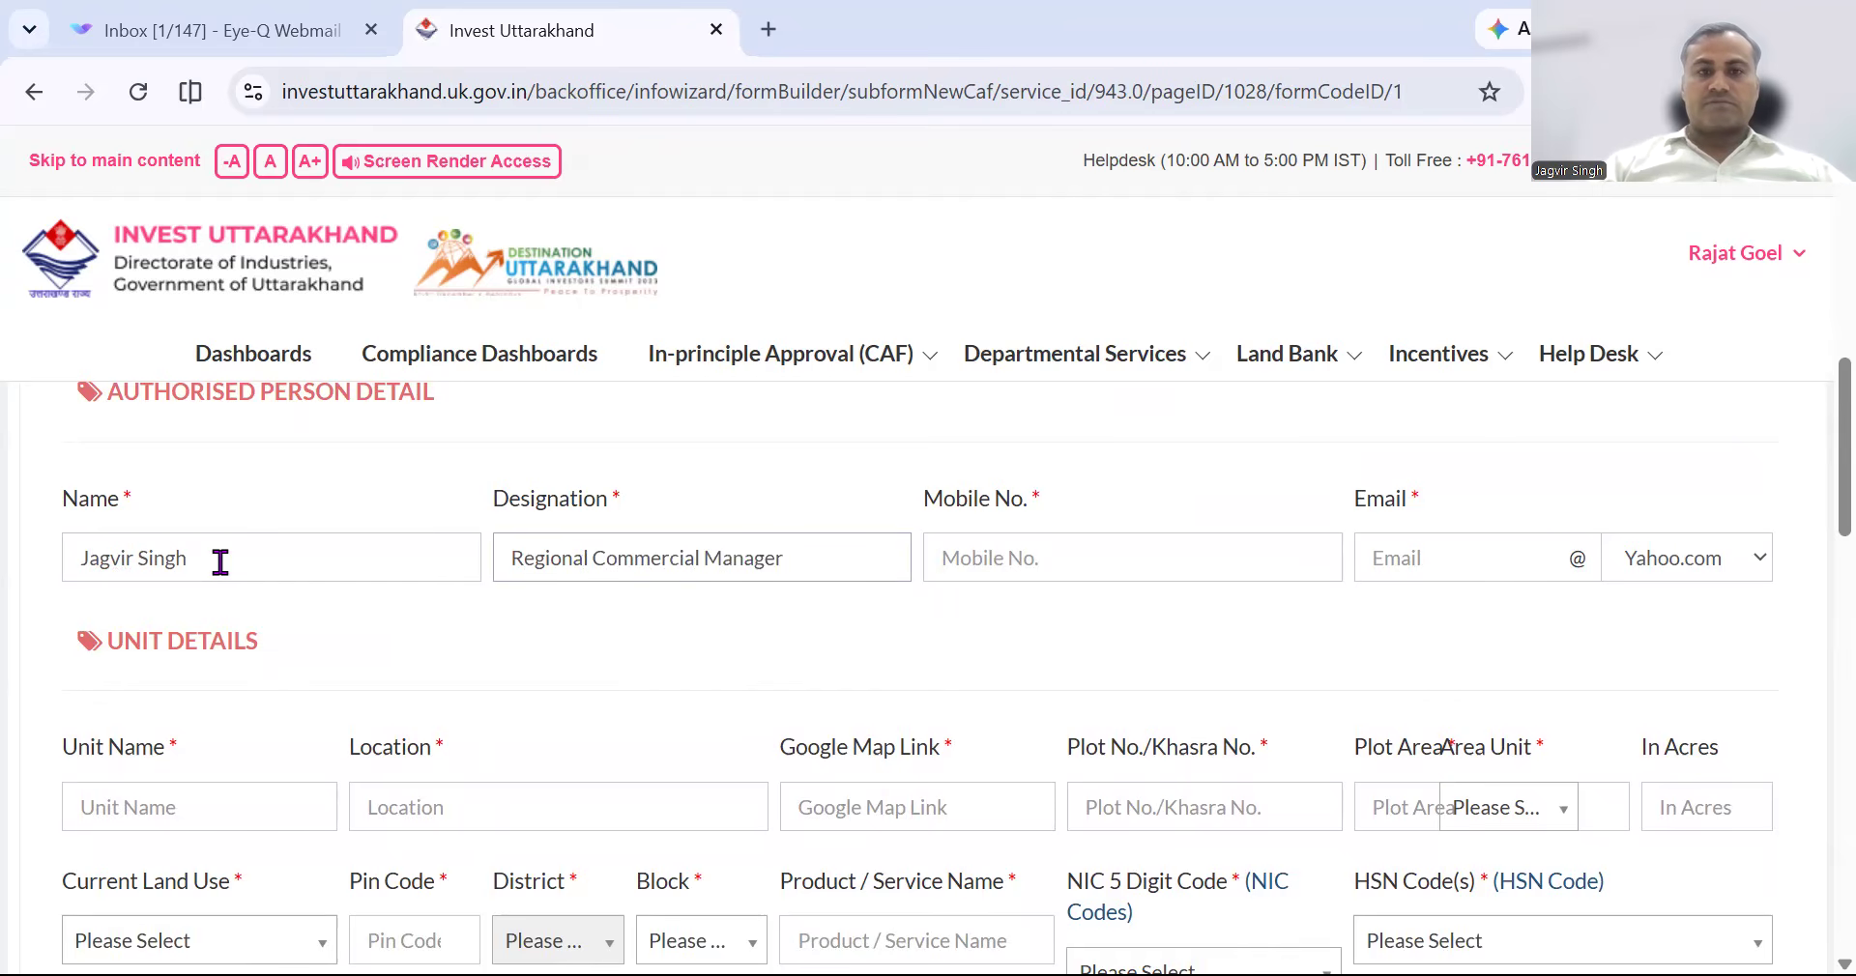
key(Tab)
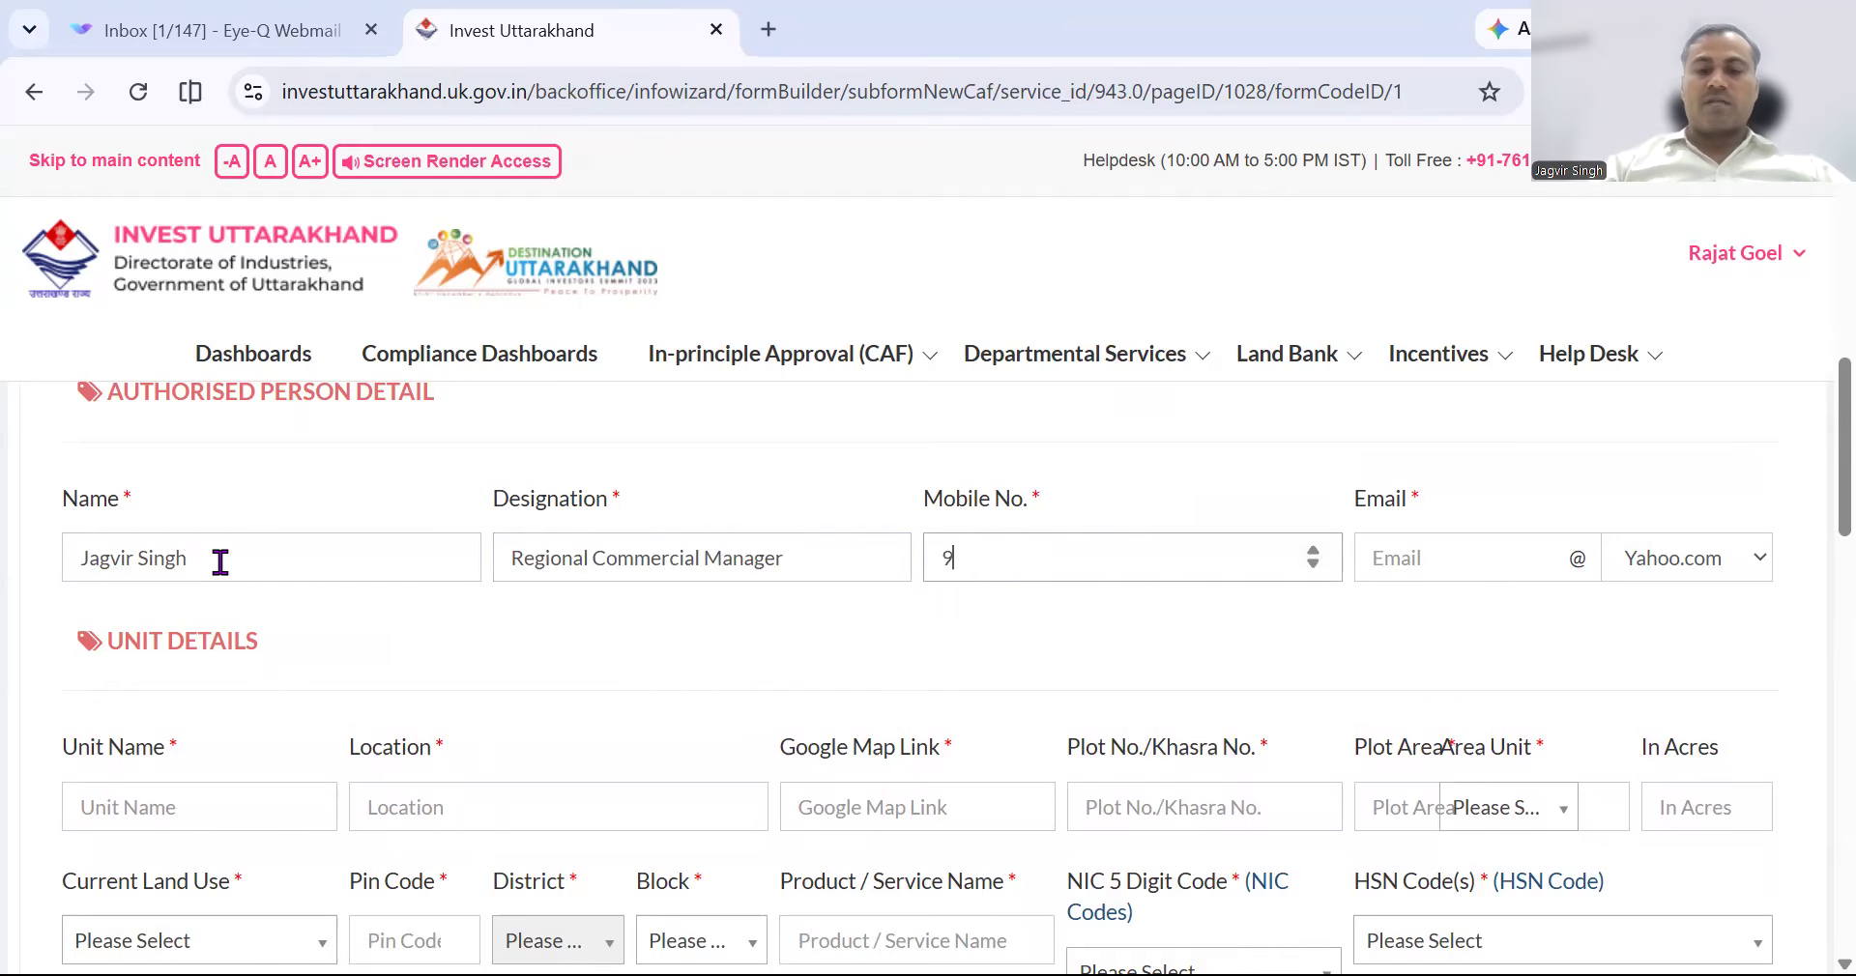
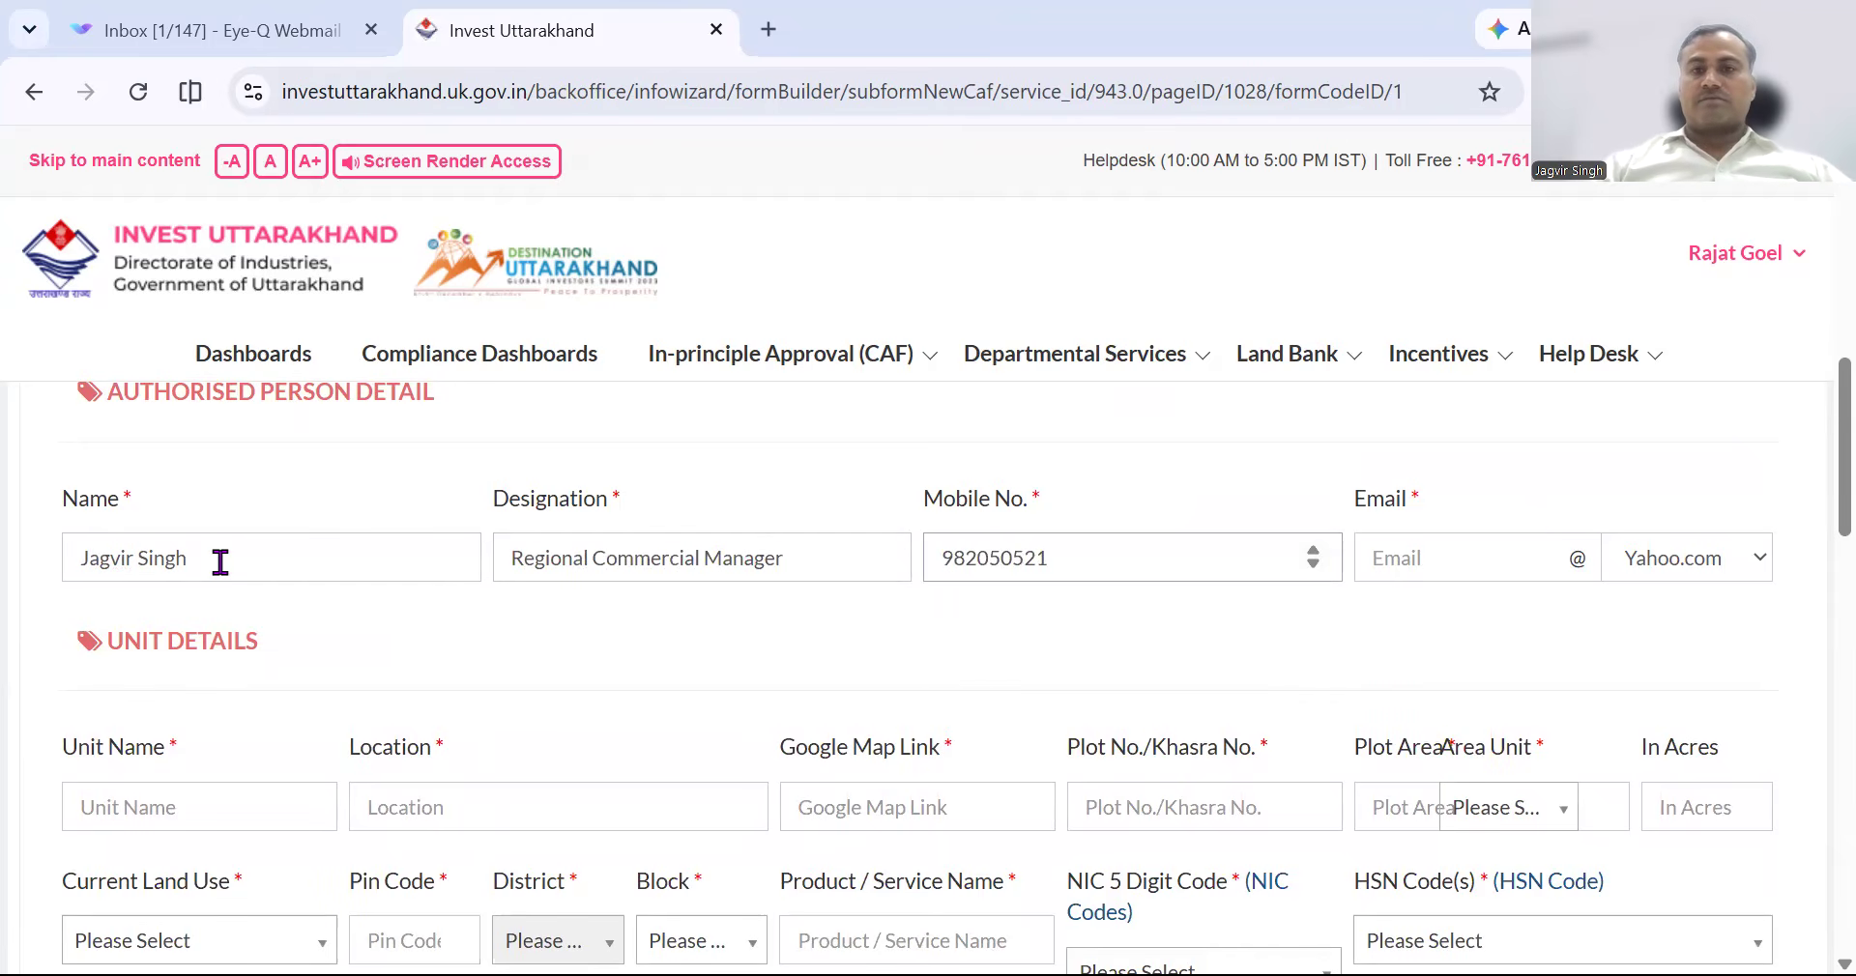
Complete the 10-digit mobile number and enter the authorised person's e-mail with domain Other.
click(1419, 559)
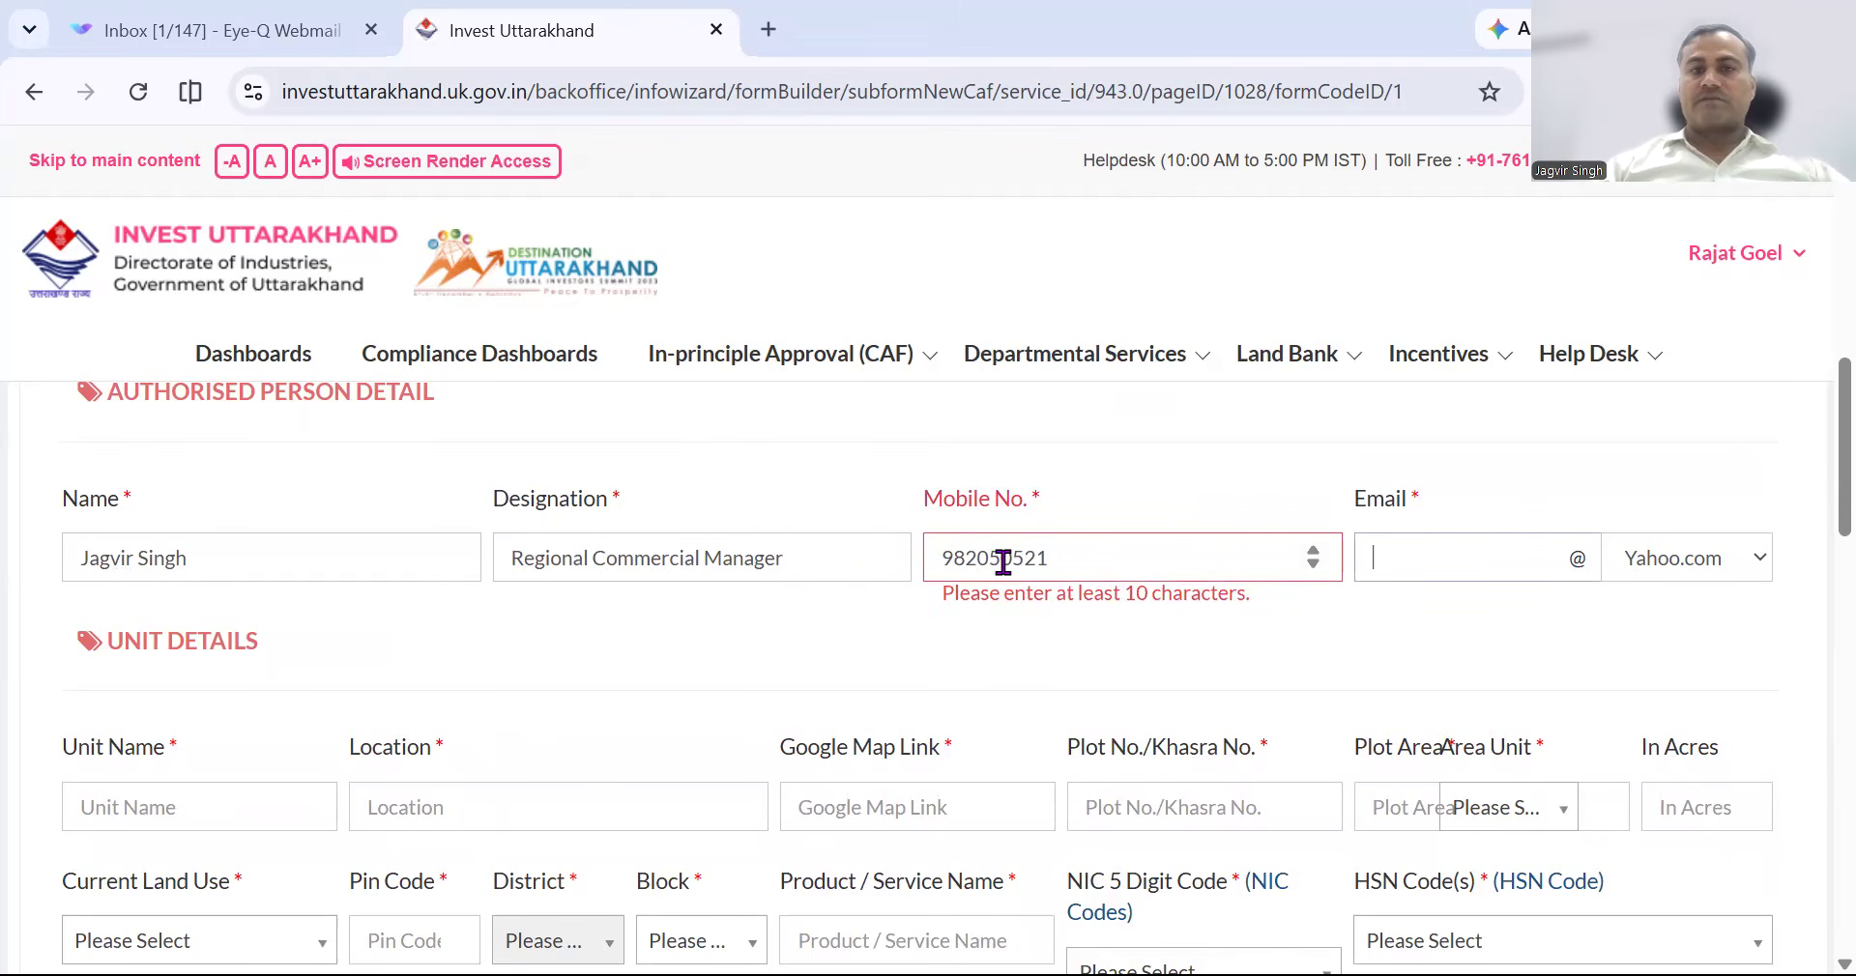
click(965, 561)
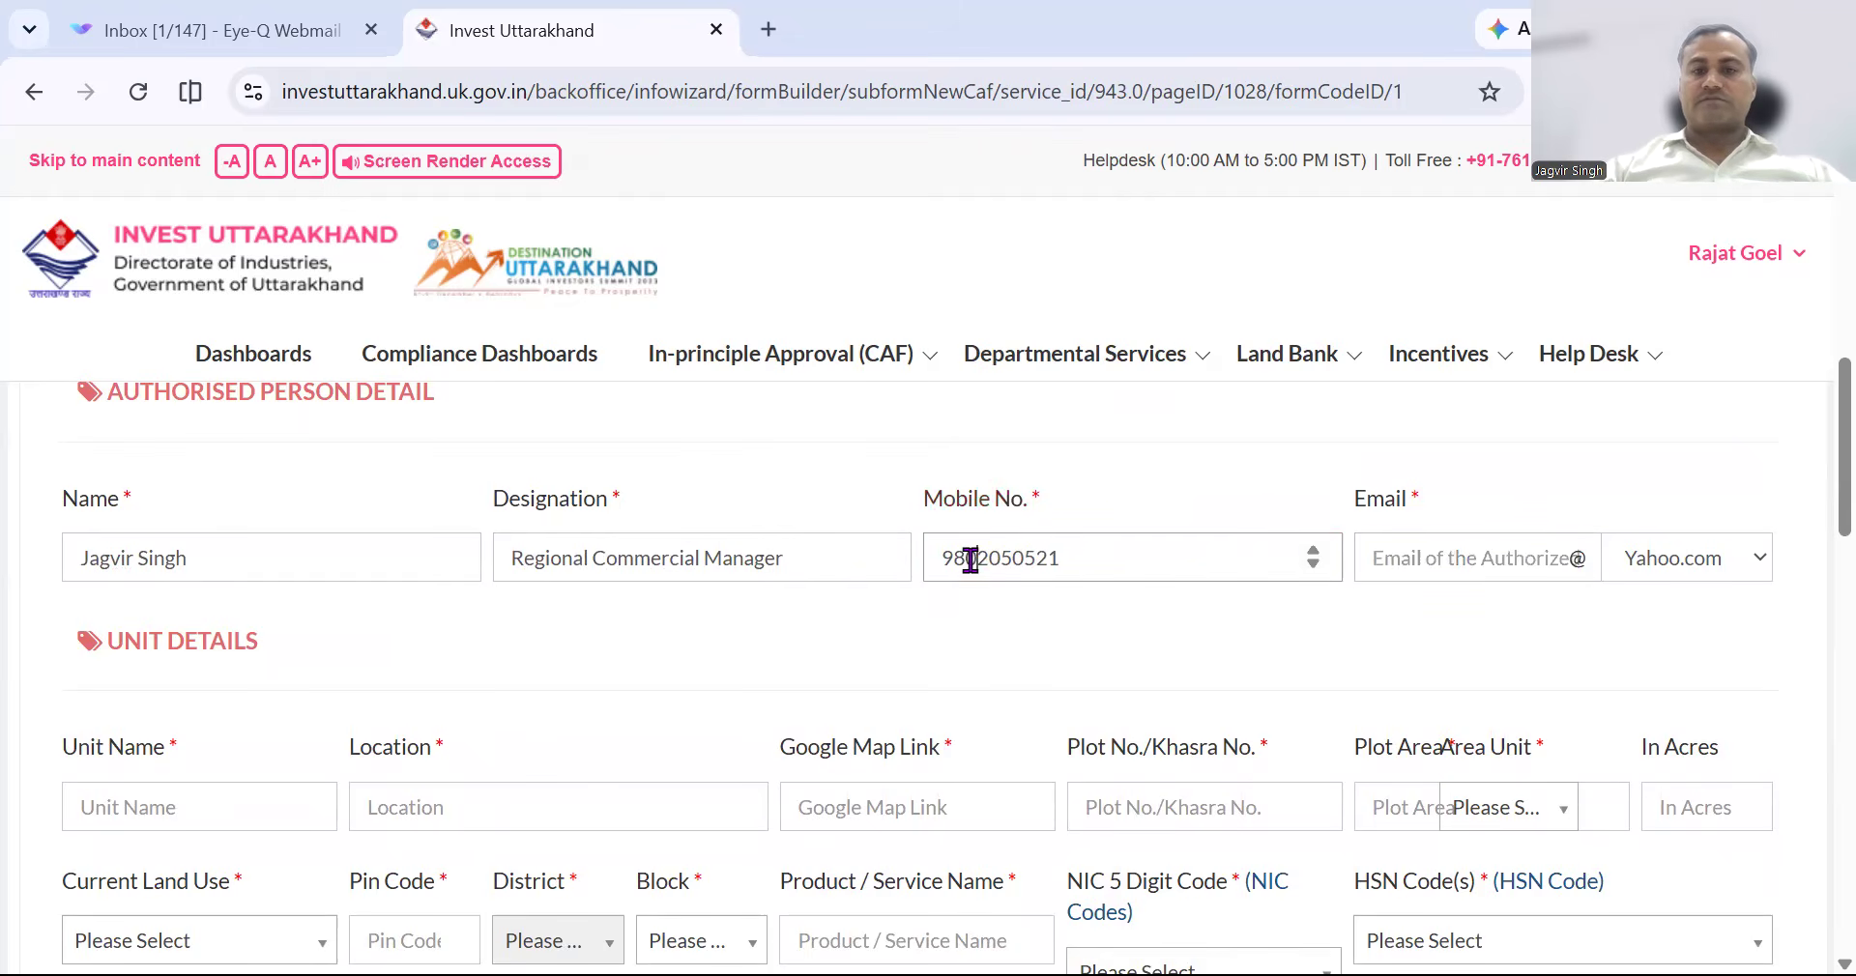
click(1495, 556)
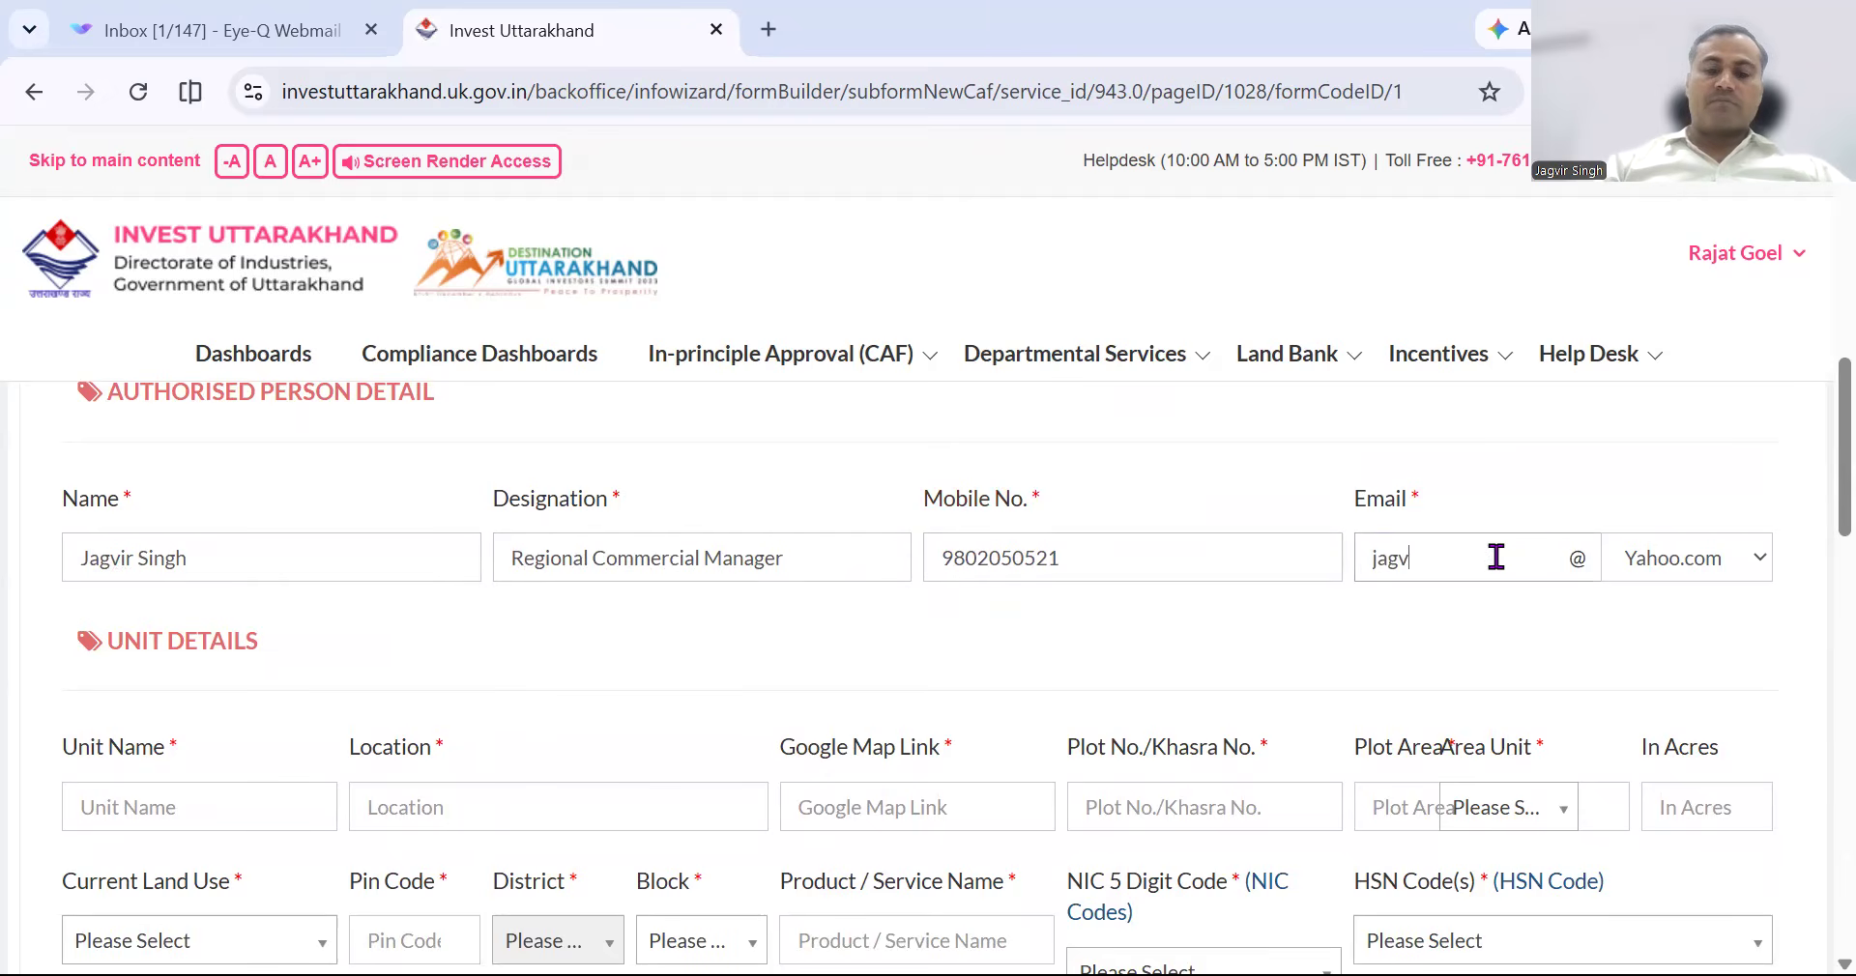
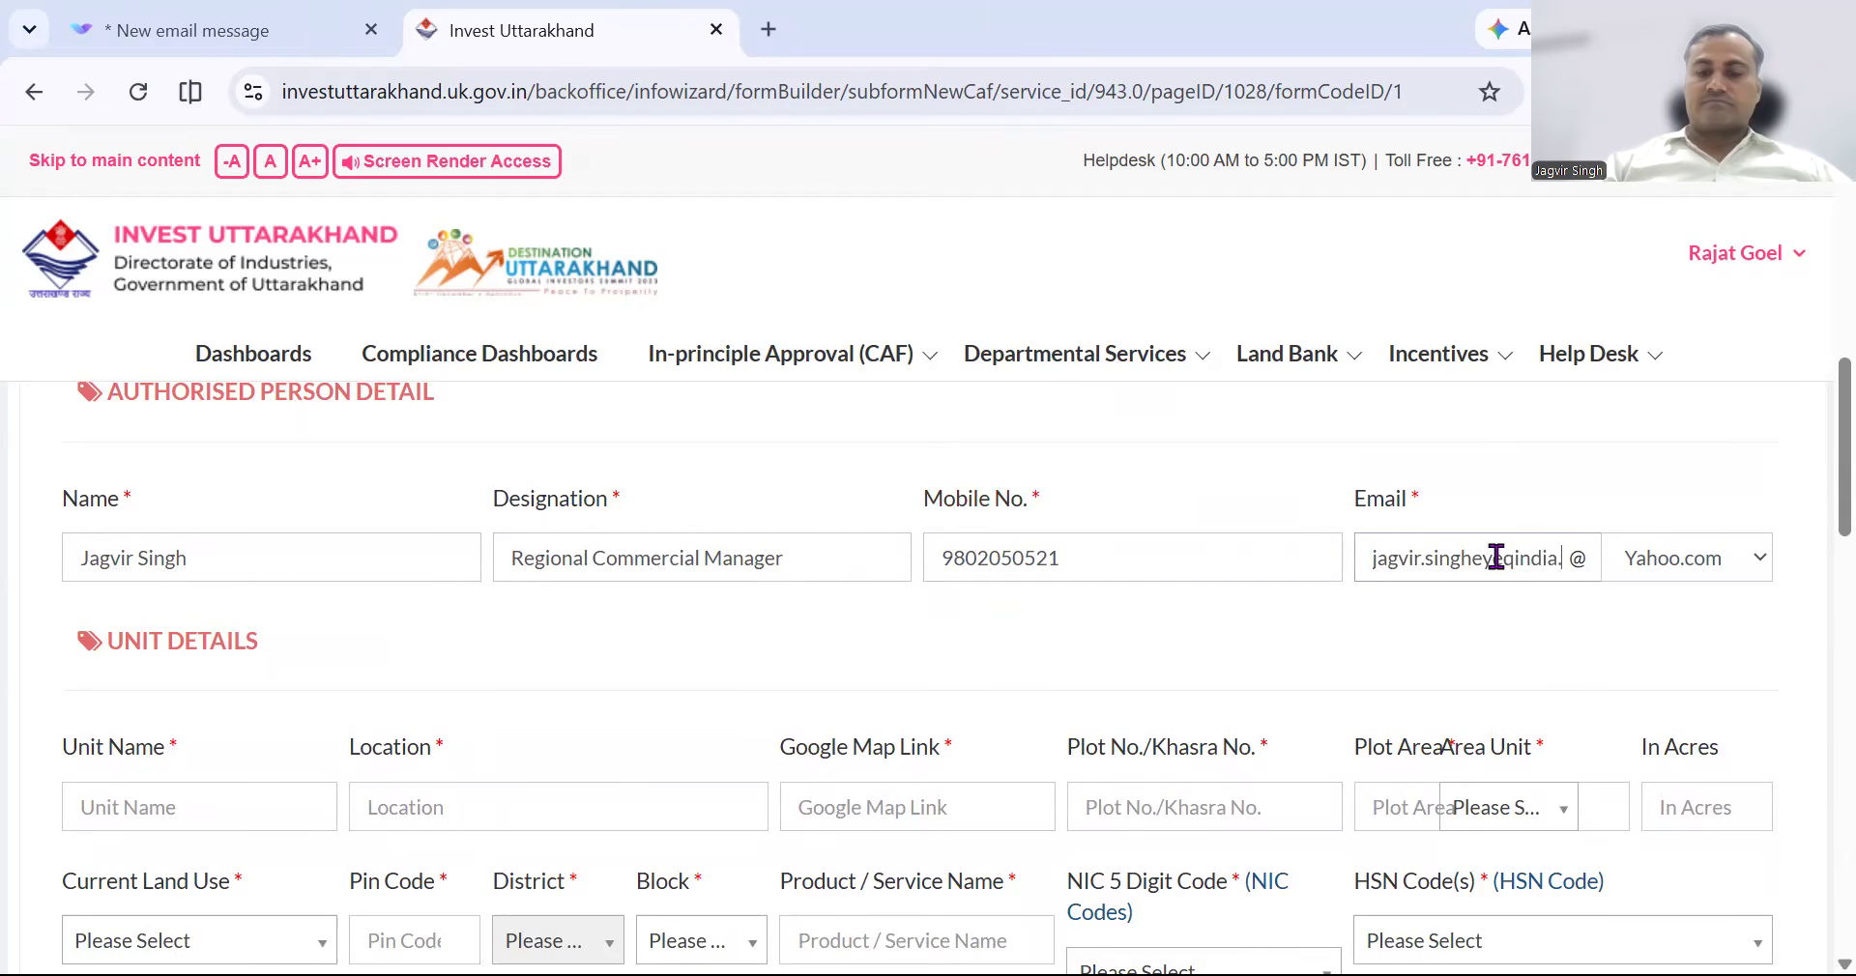
click(1745, 566)
click(1649, 710)
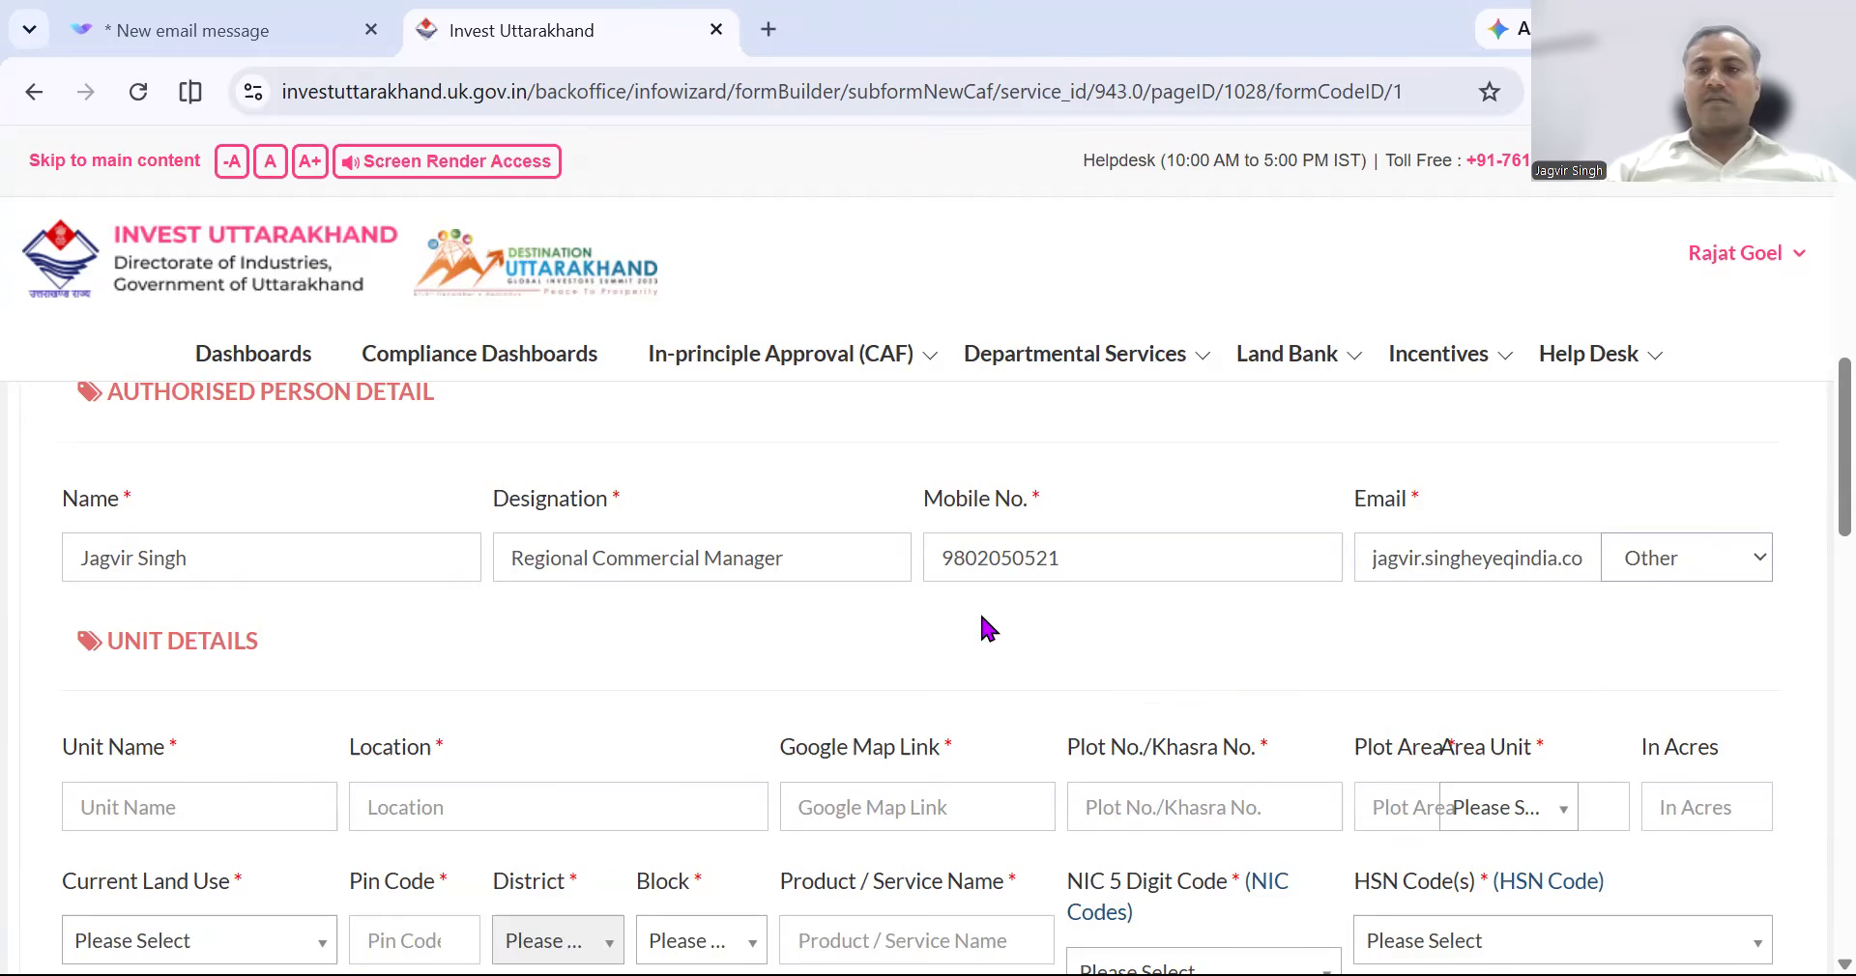
scroll(769, 630, down, 1)
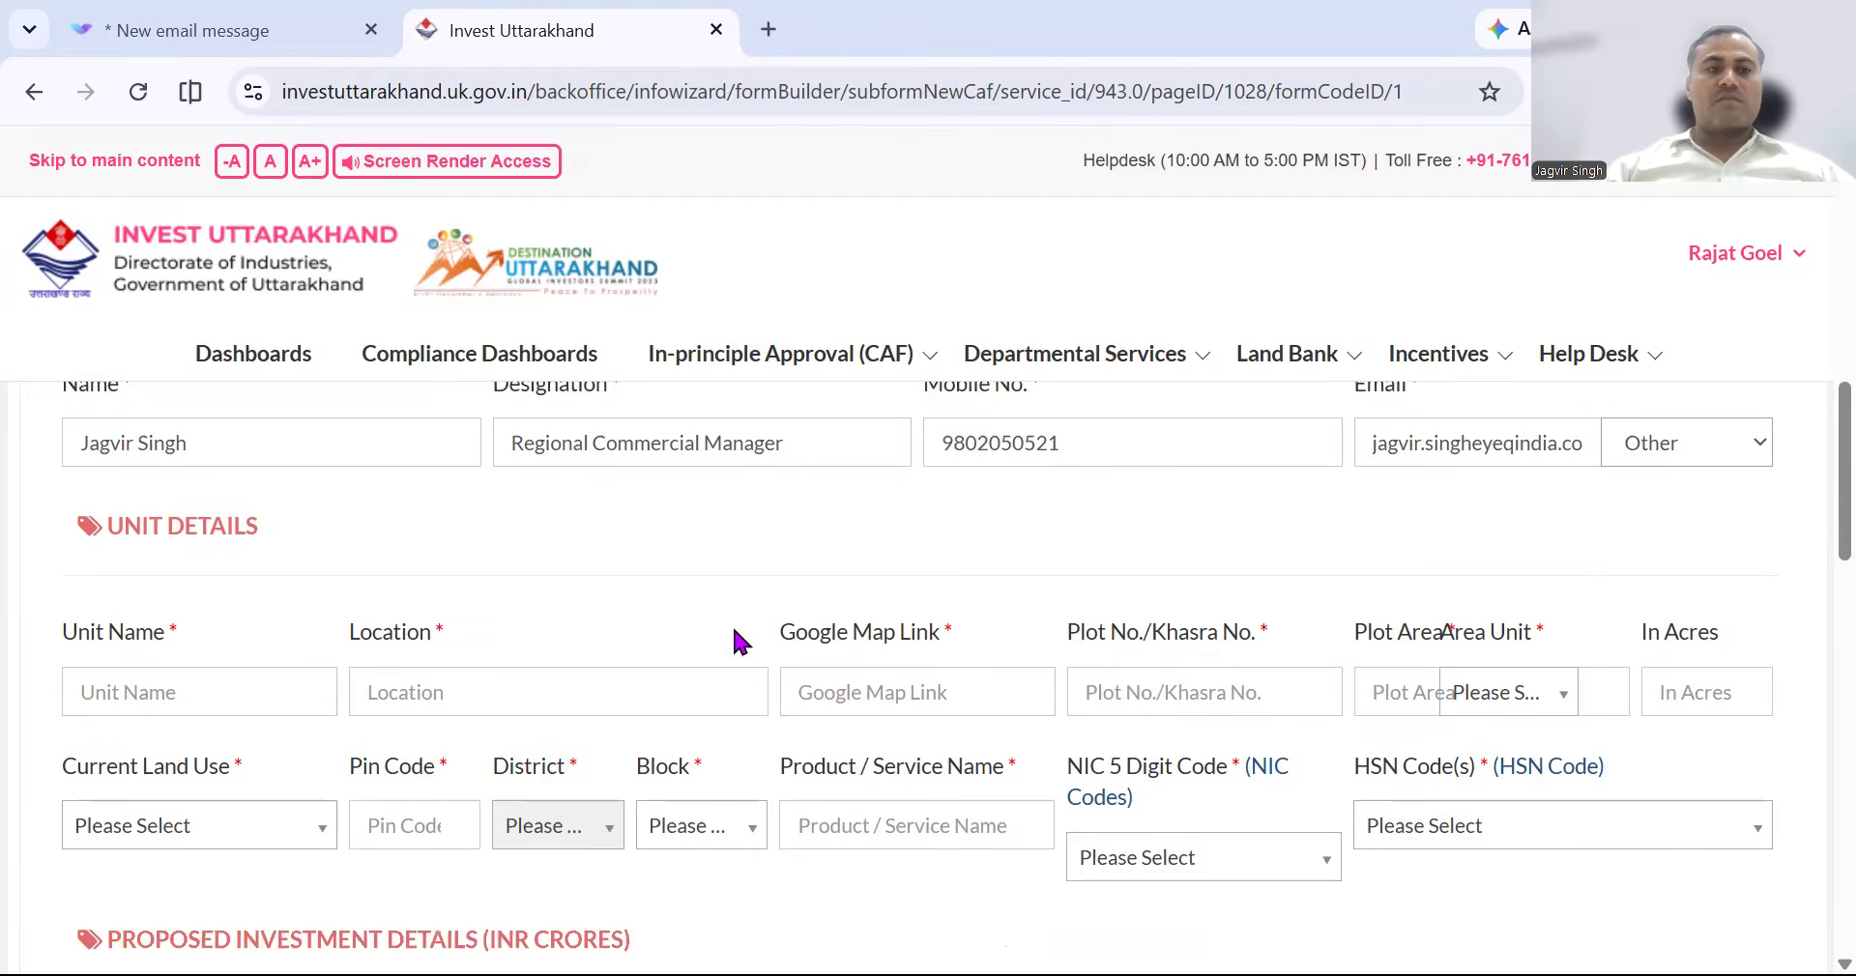
click(210, 688)
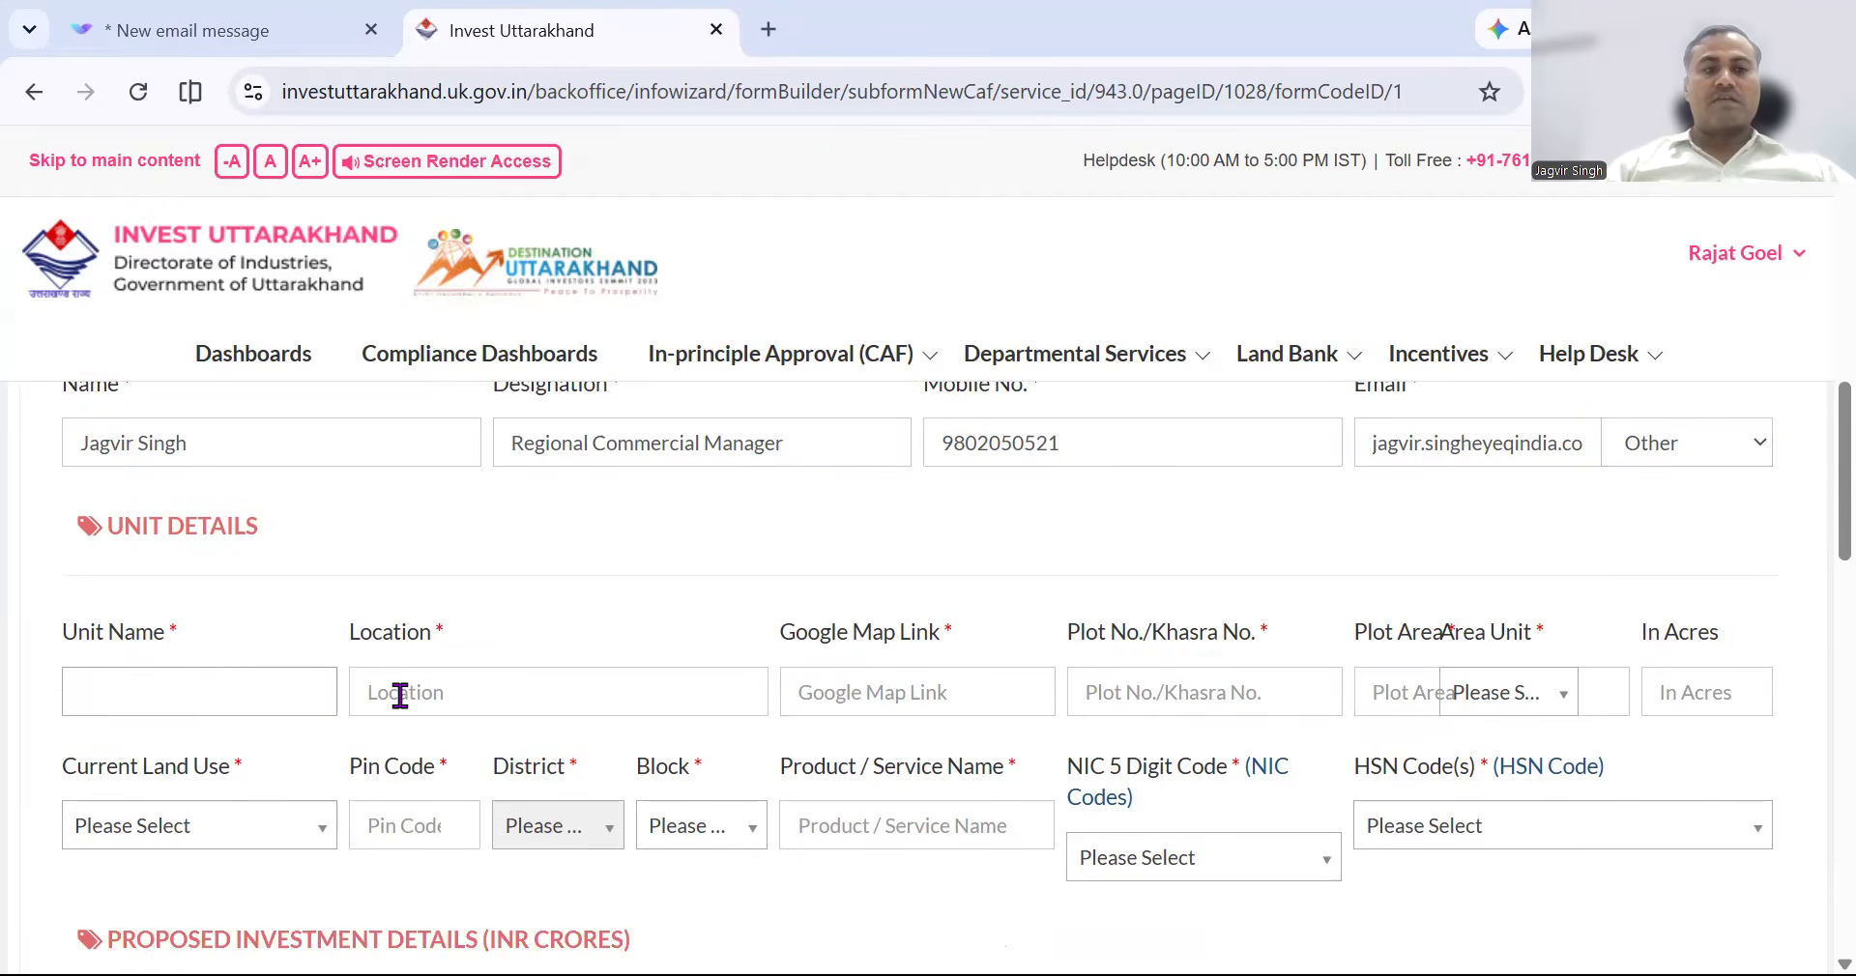
click(449, 692)
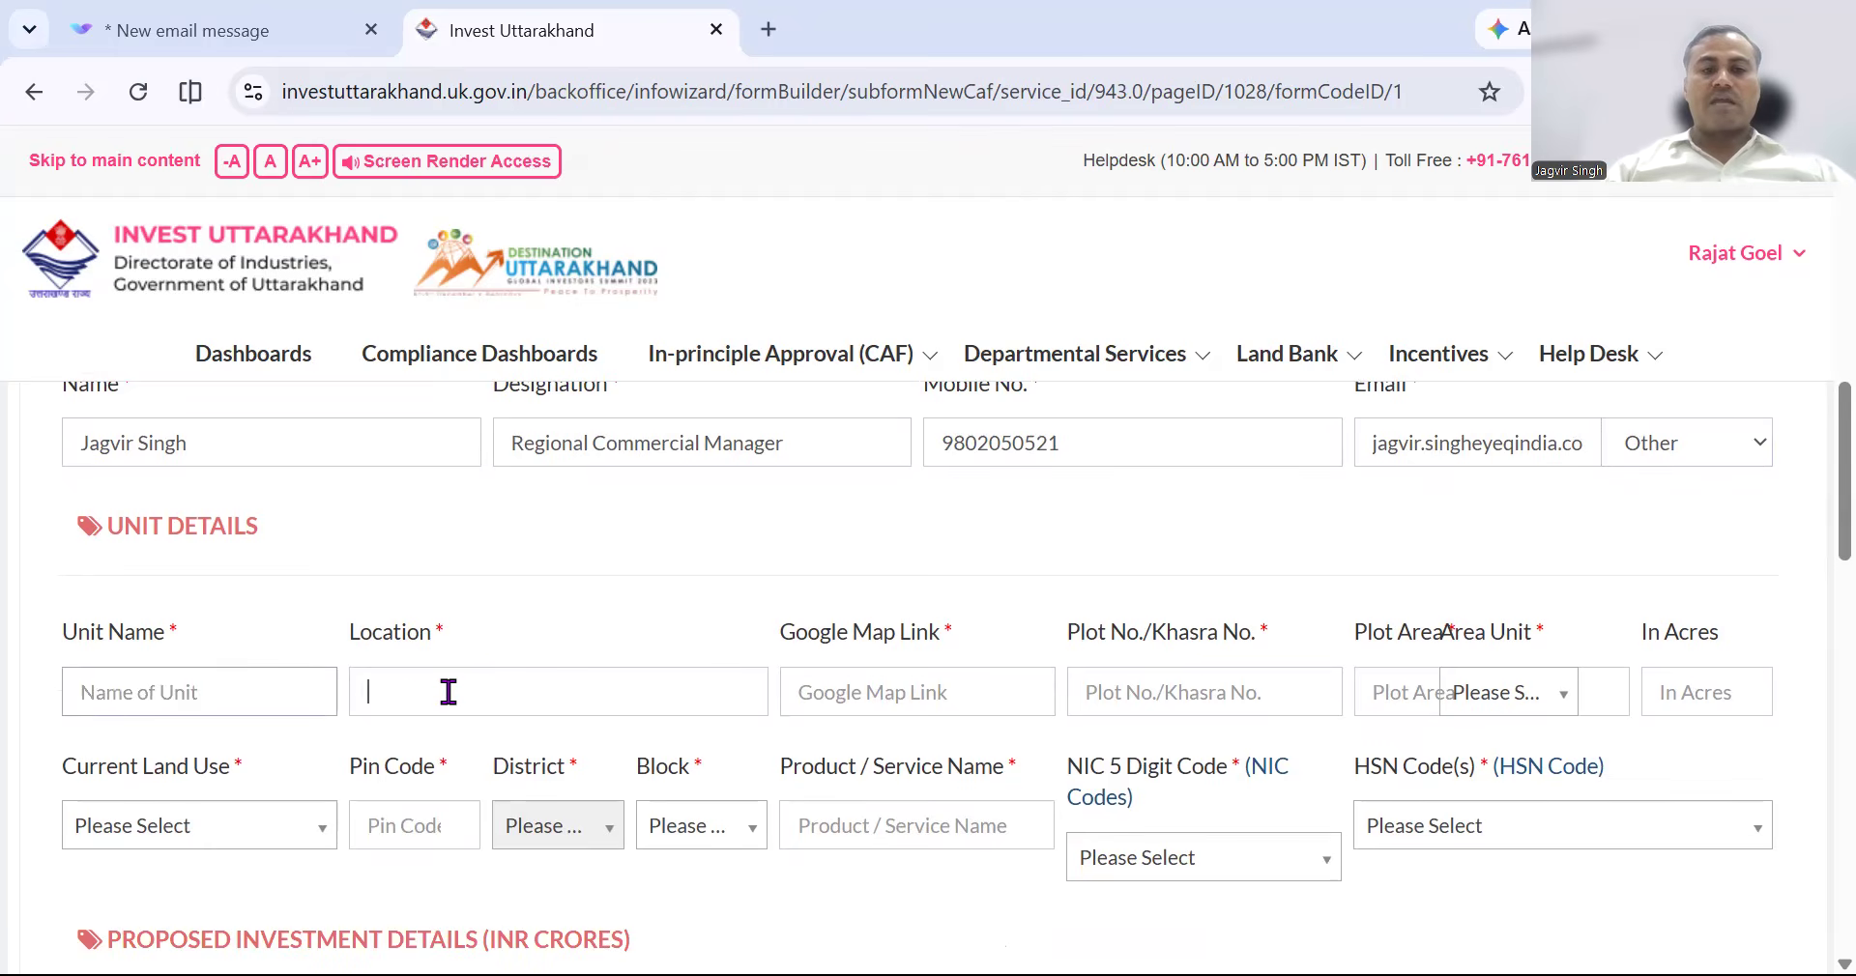
click(877, 702)
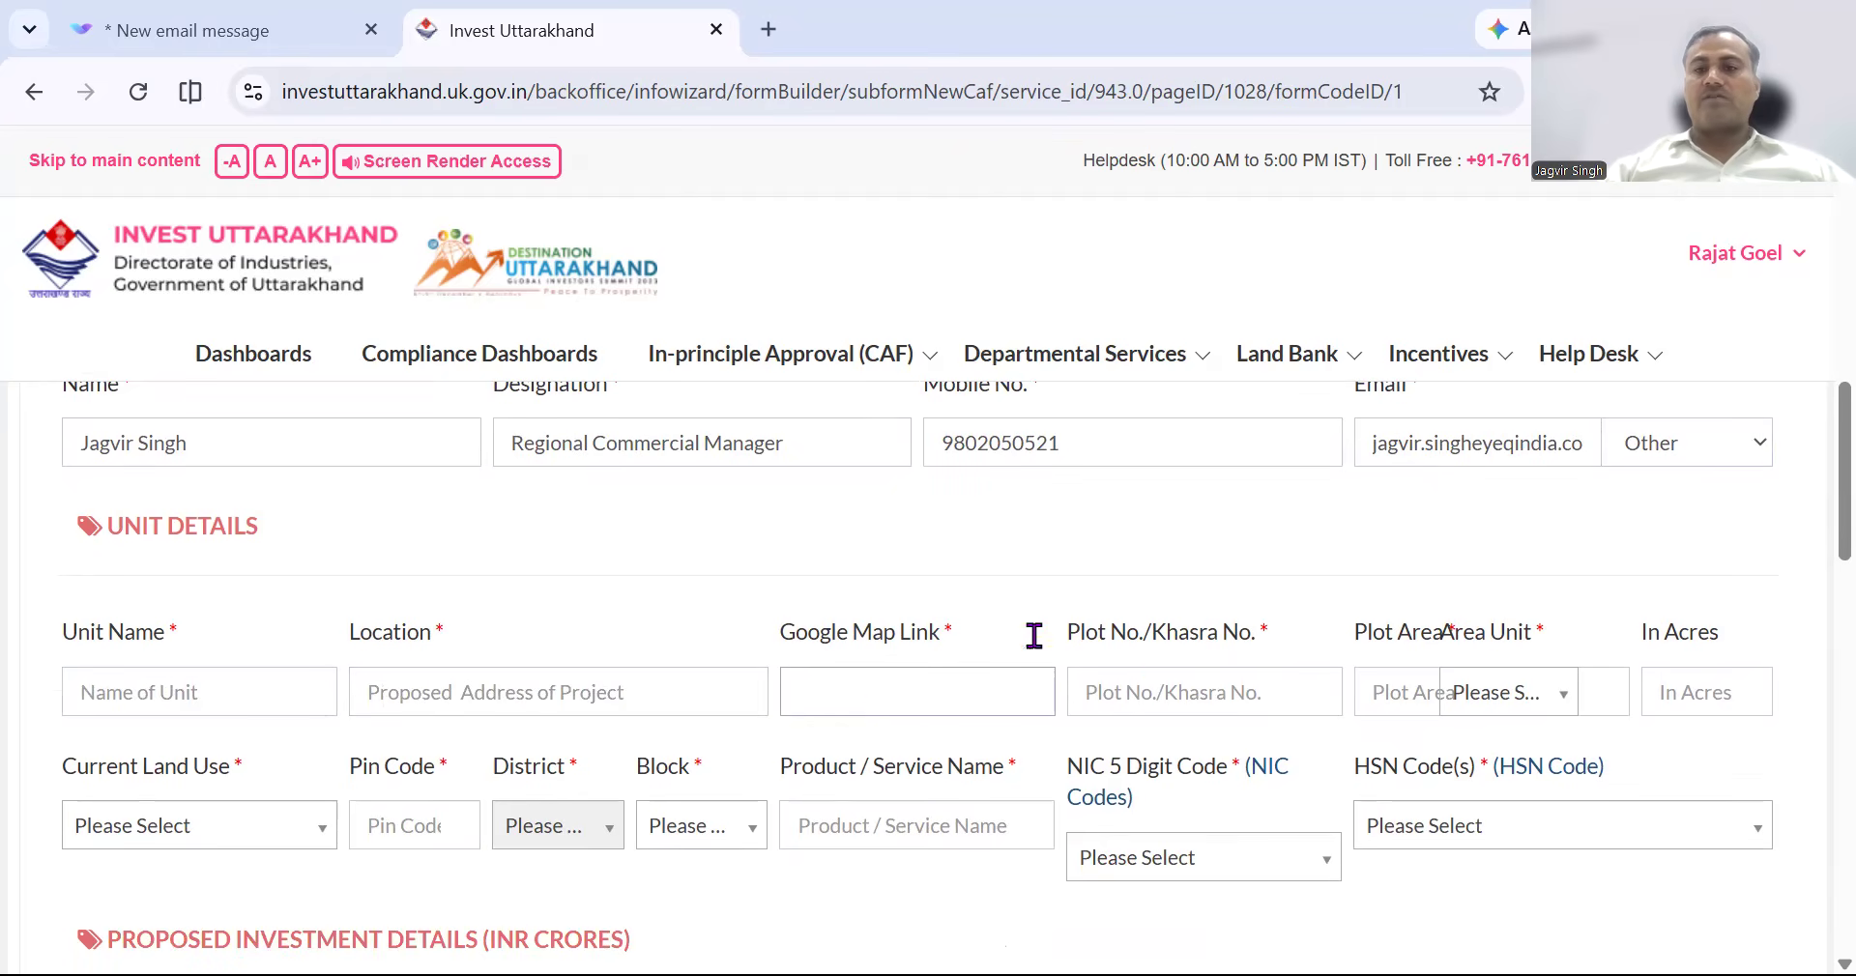
scroll(928, 609, down, 2)
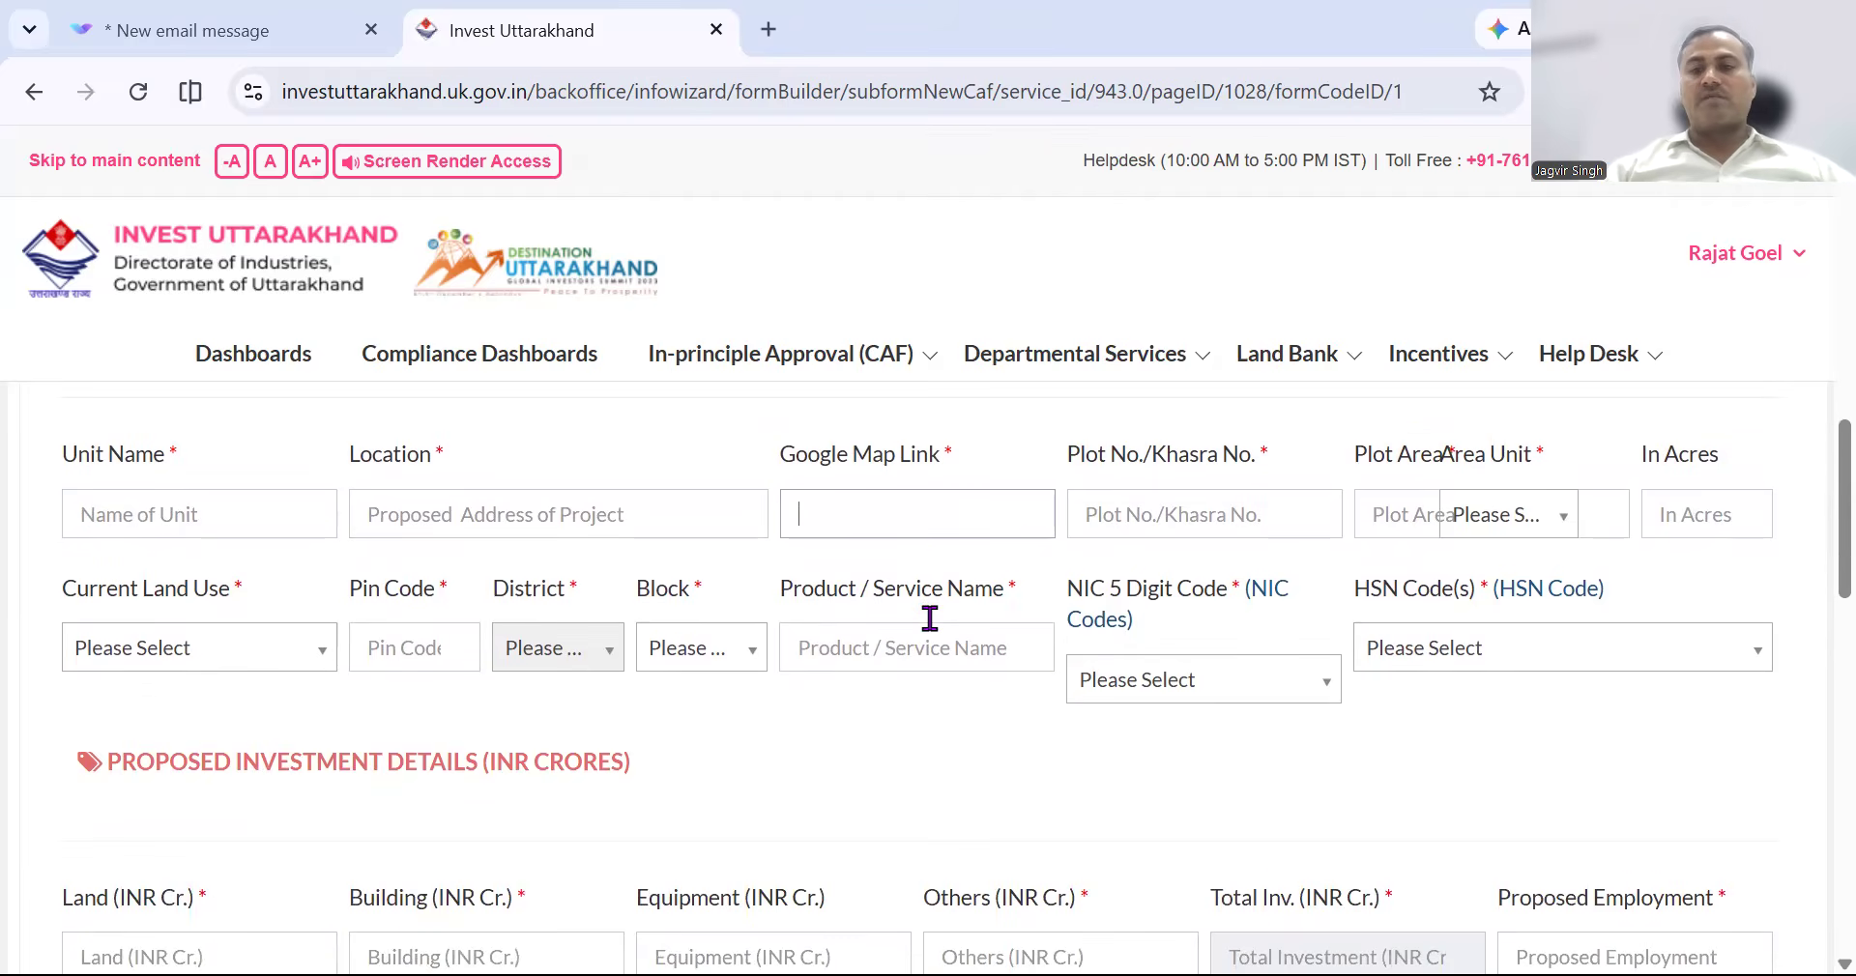
scroll(996, 684, down, 3)
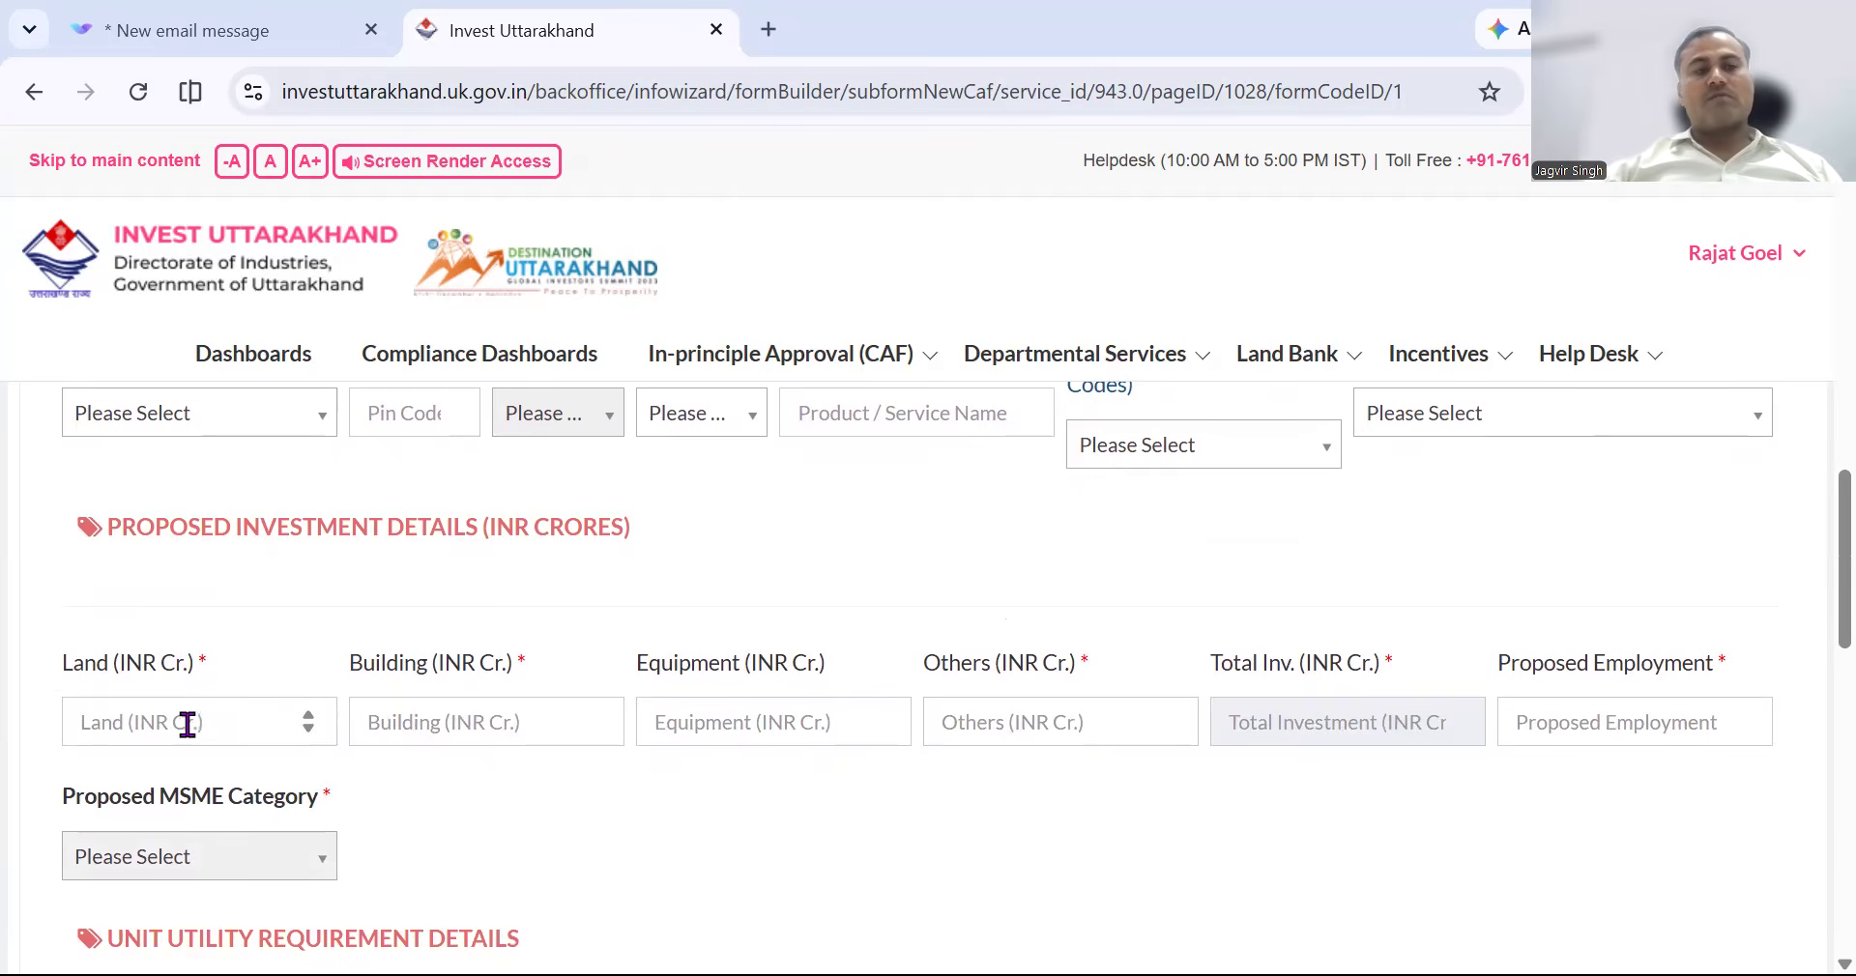
click(1204, 447)
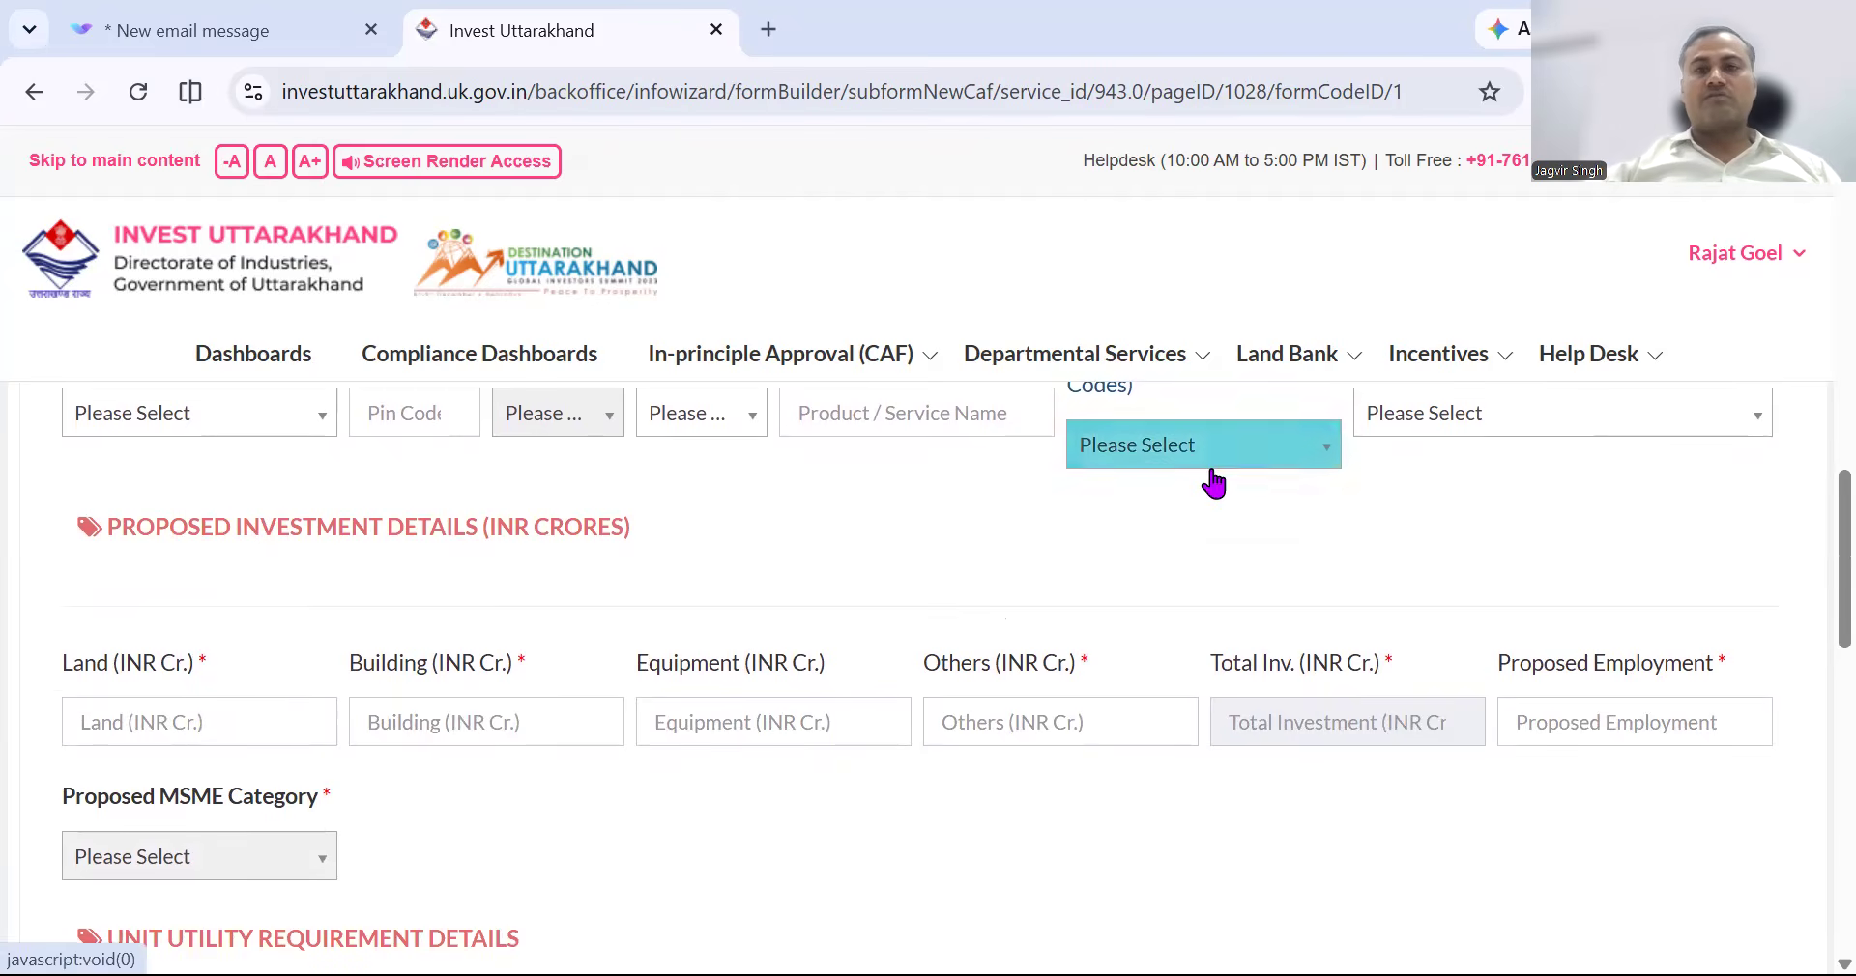
click(1136, 440)
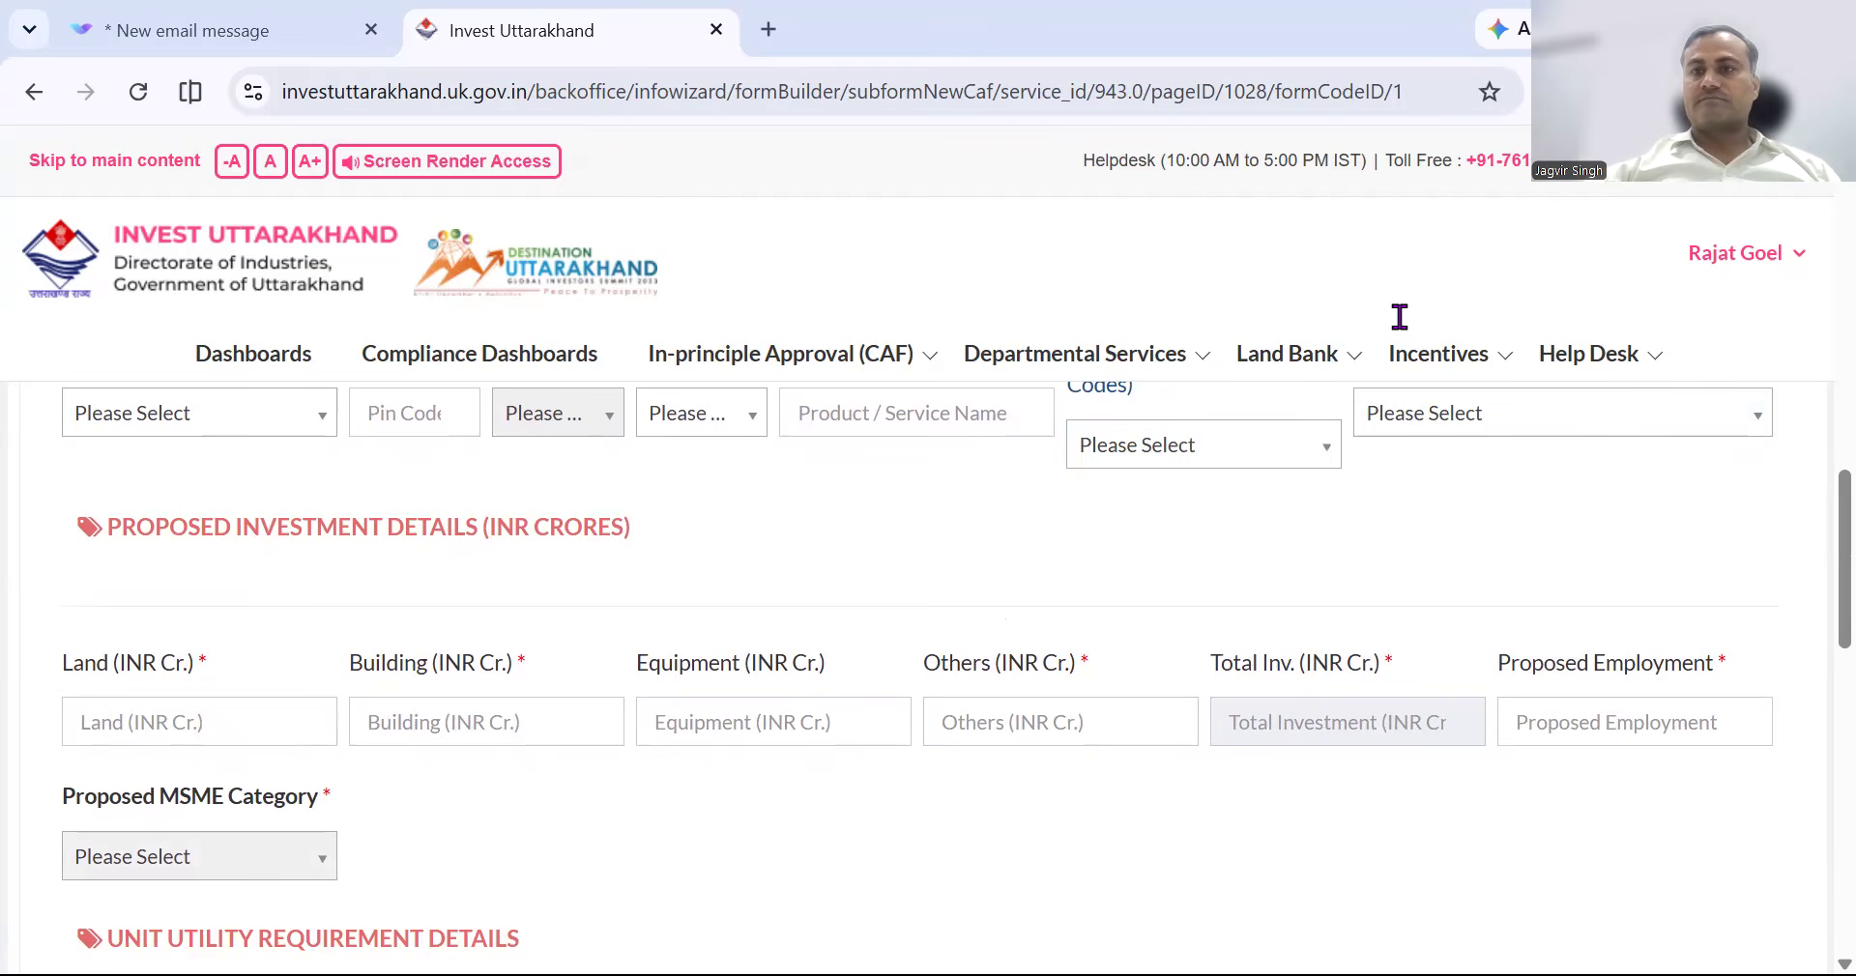
scroll(1591, 517, up, 8)
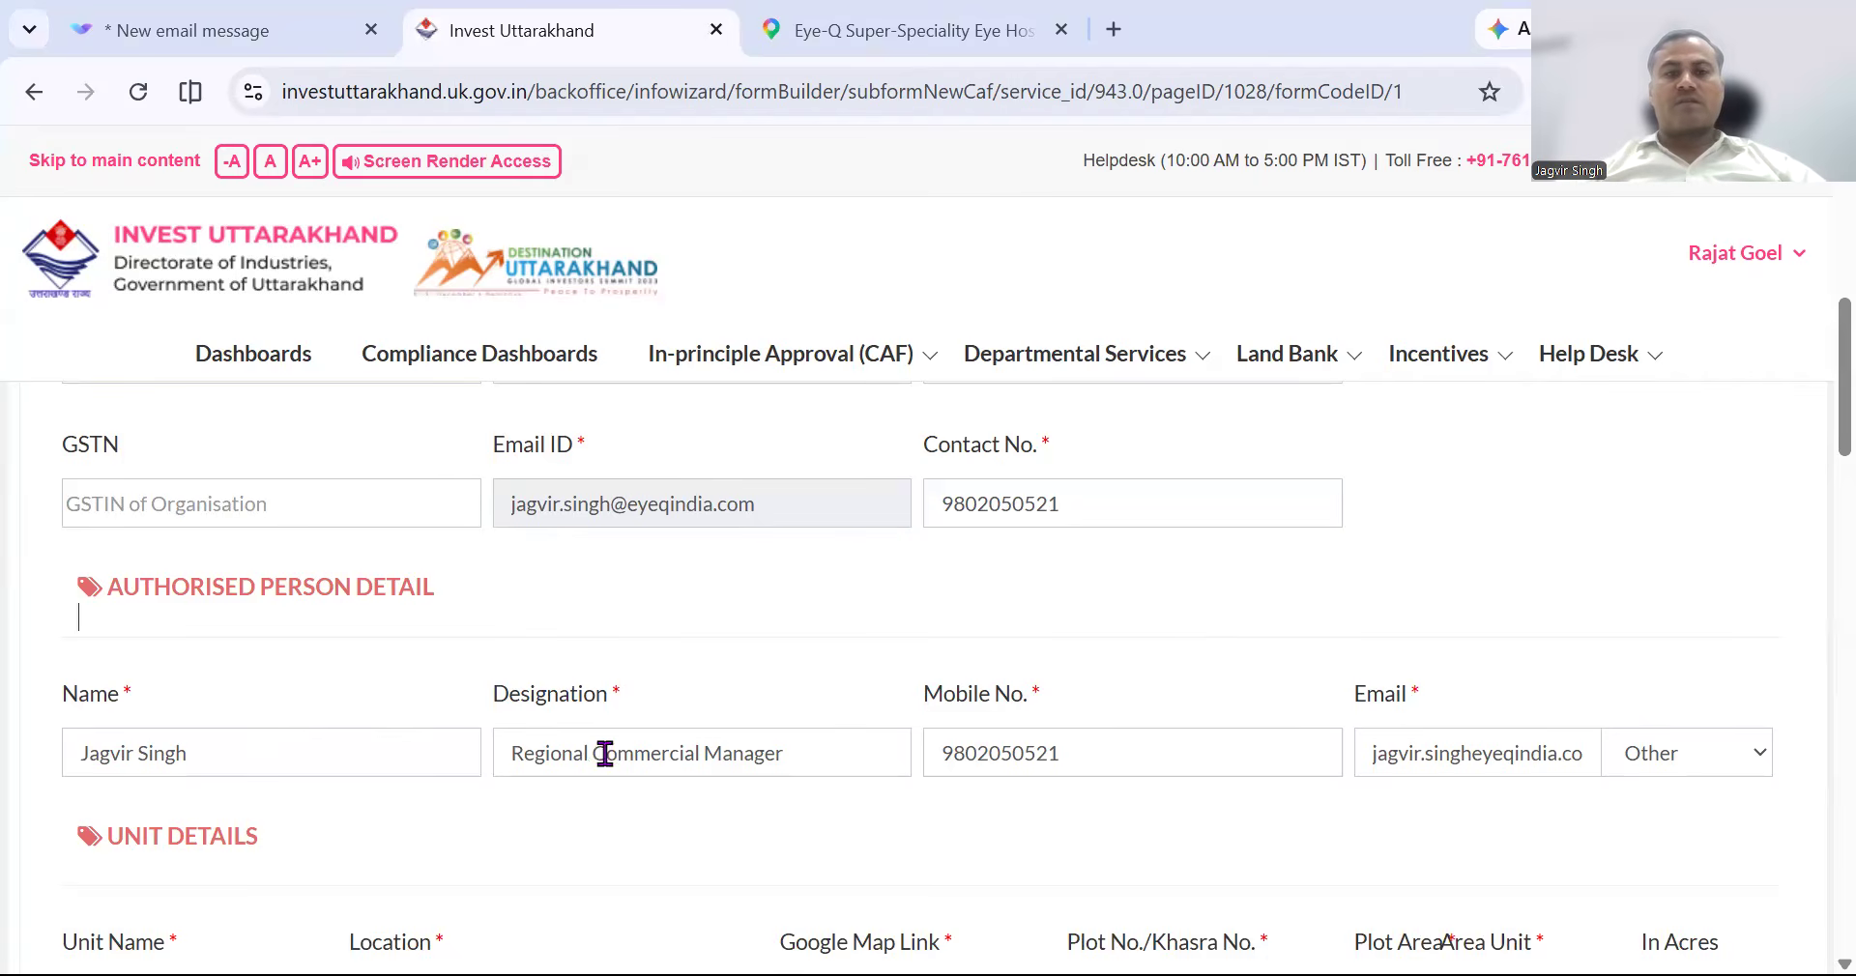
Scroll down past the filled Unit Details section.
scroll(1268, 764, down, 3)
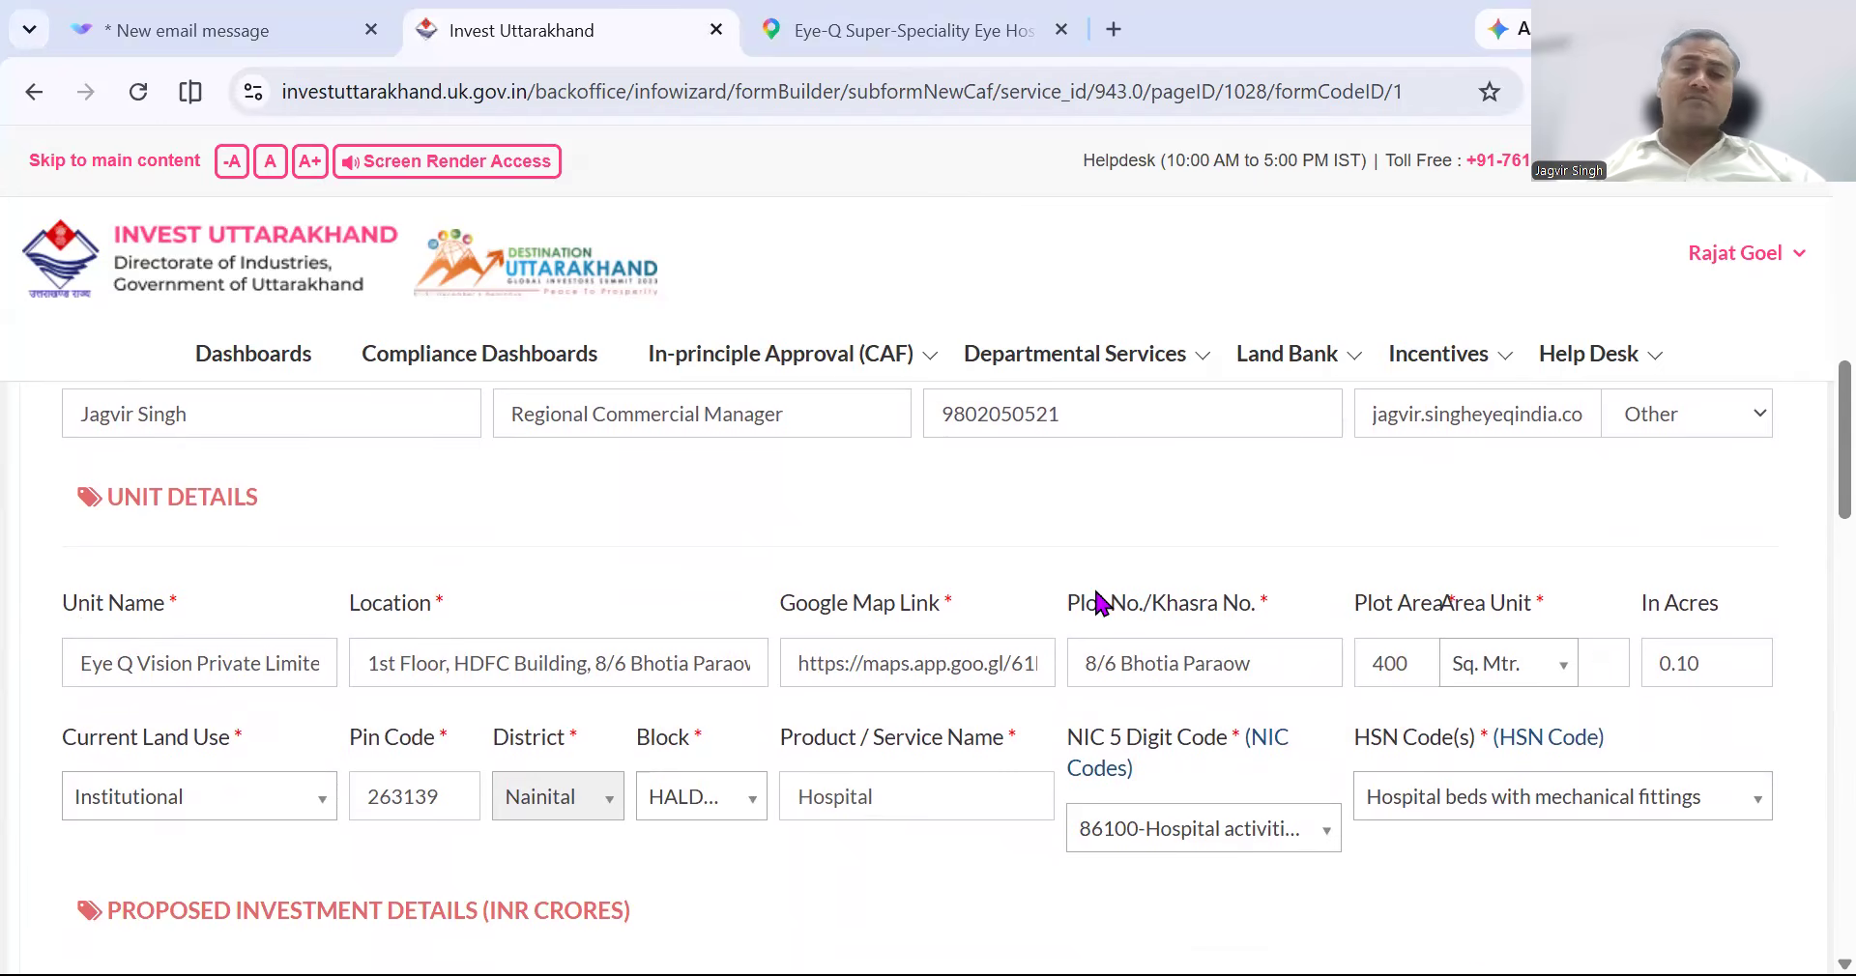
Change Current Land Use to Commercial and keep NIC code 86100-Hospital activities.
scroll(1093, 716, down, 2)
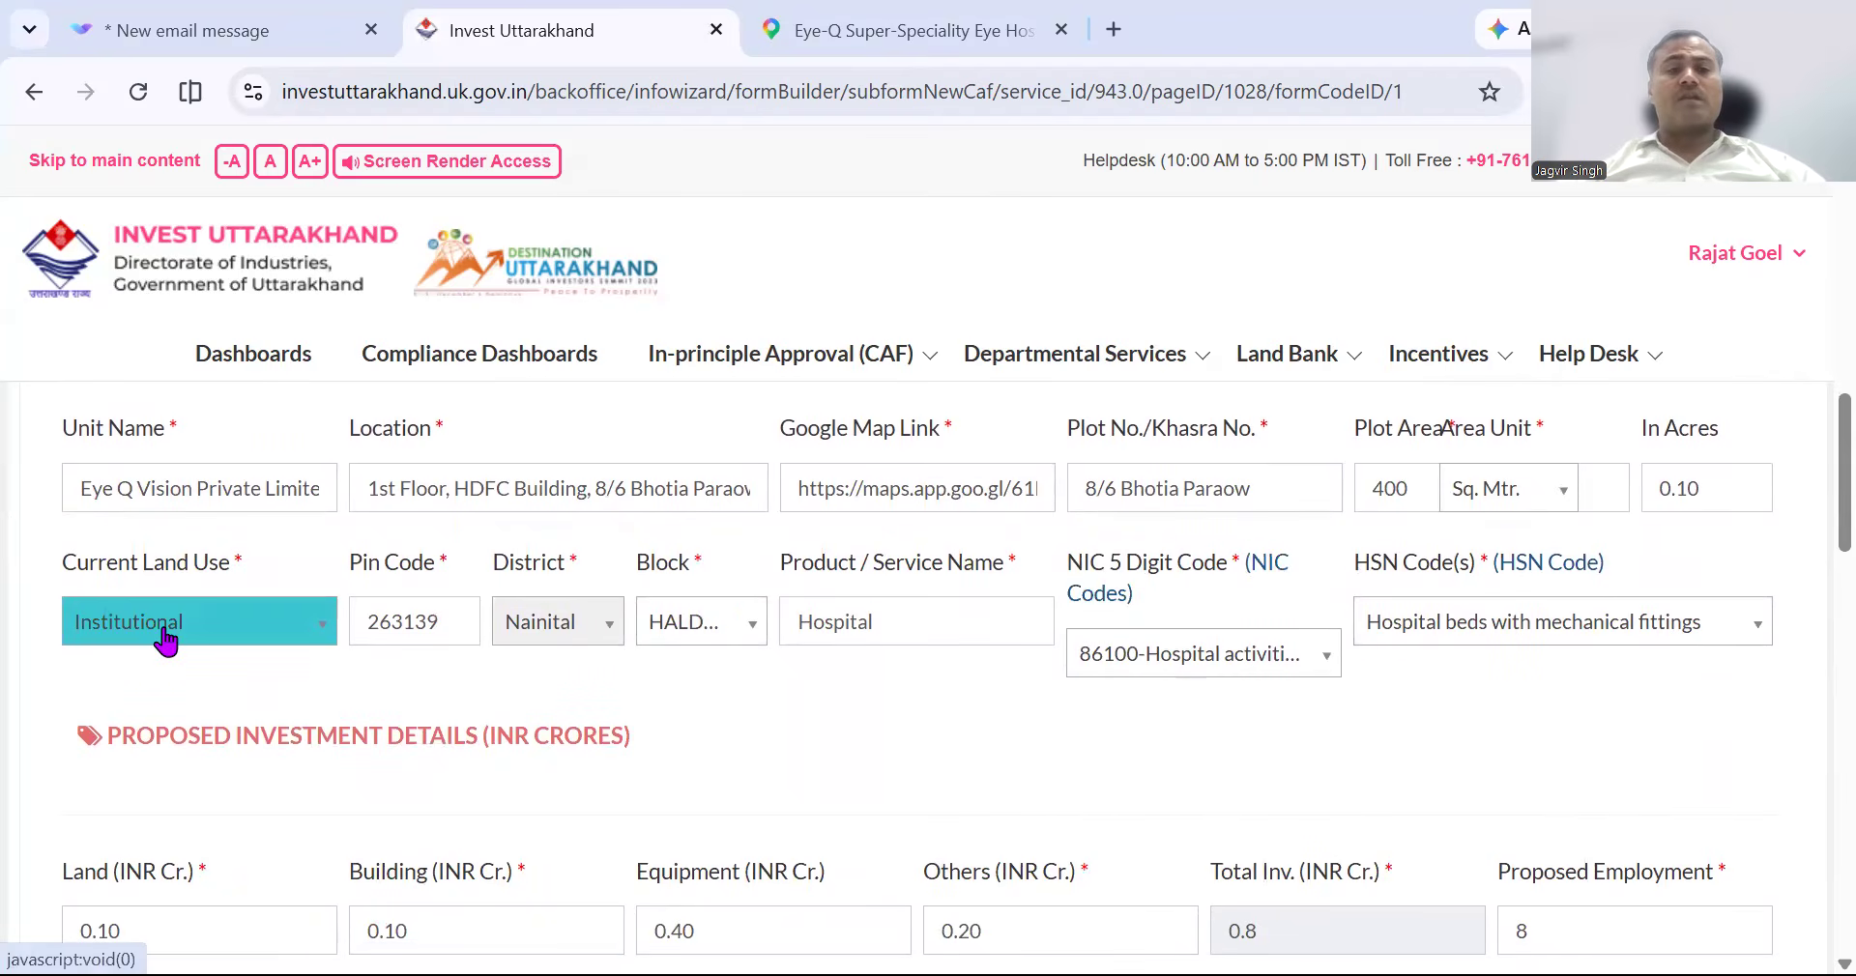
click(166, 640)
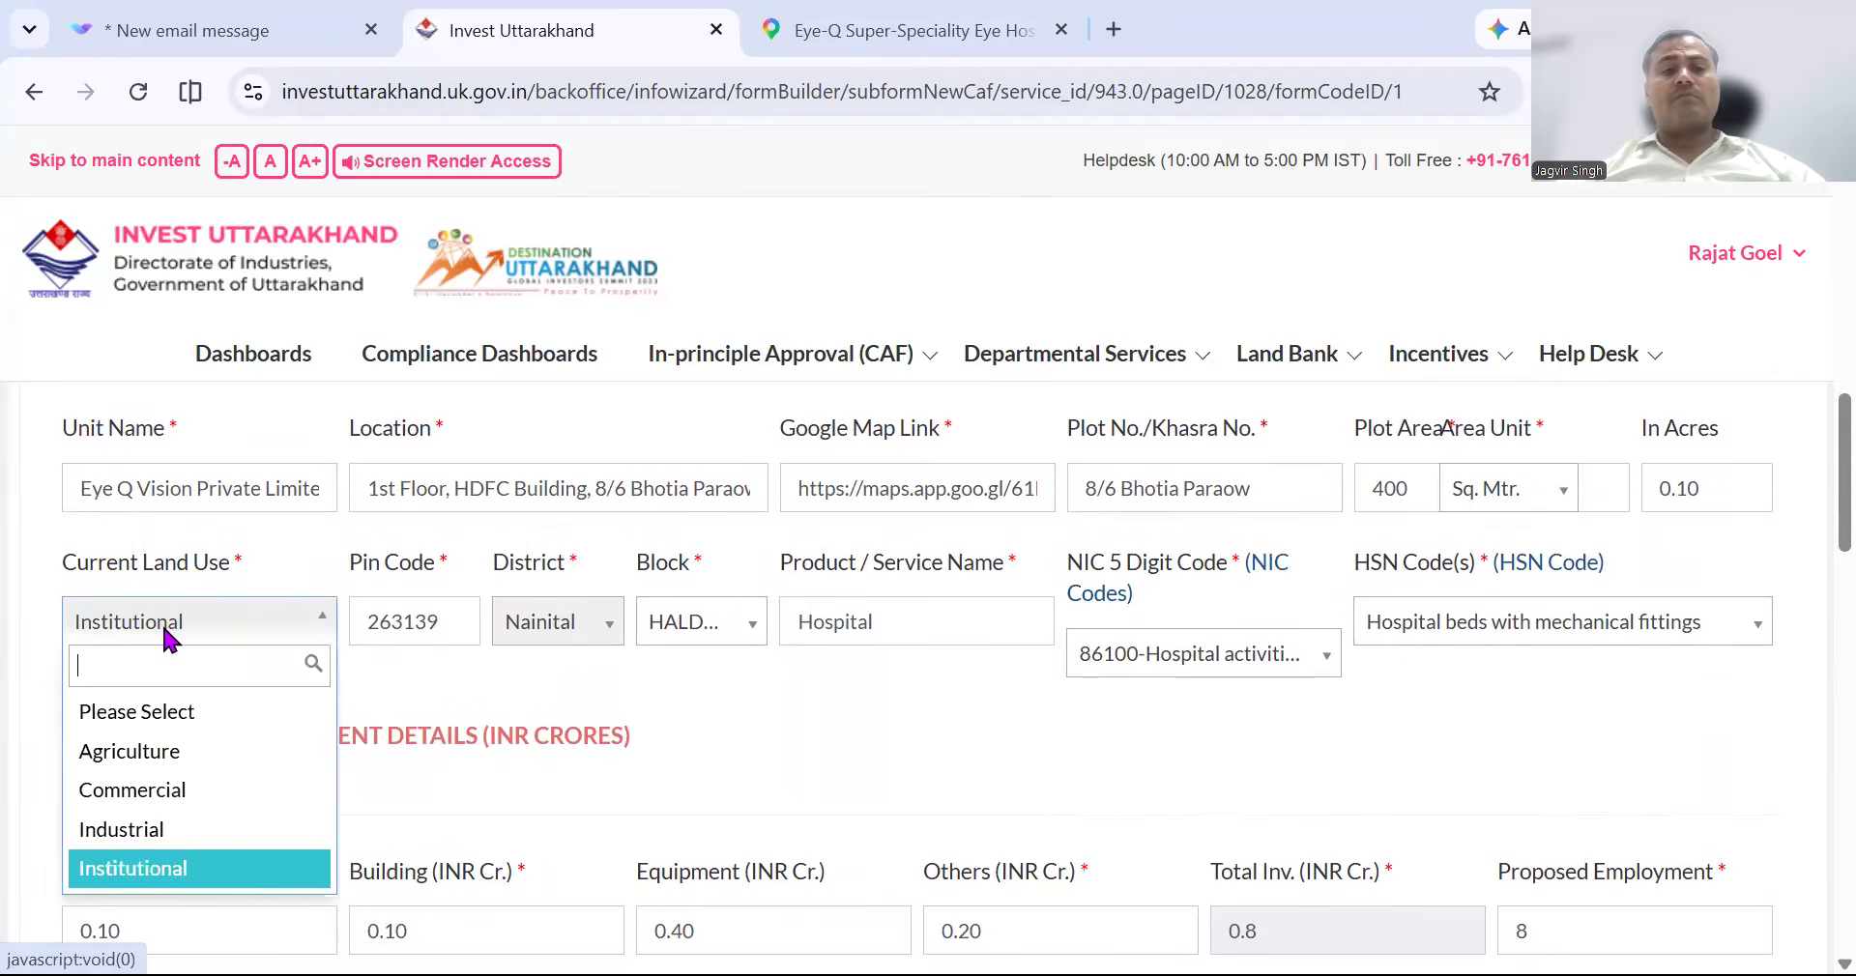
click(166, 795)
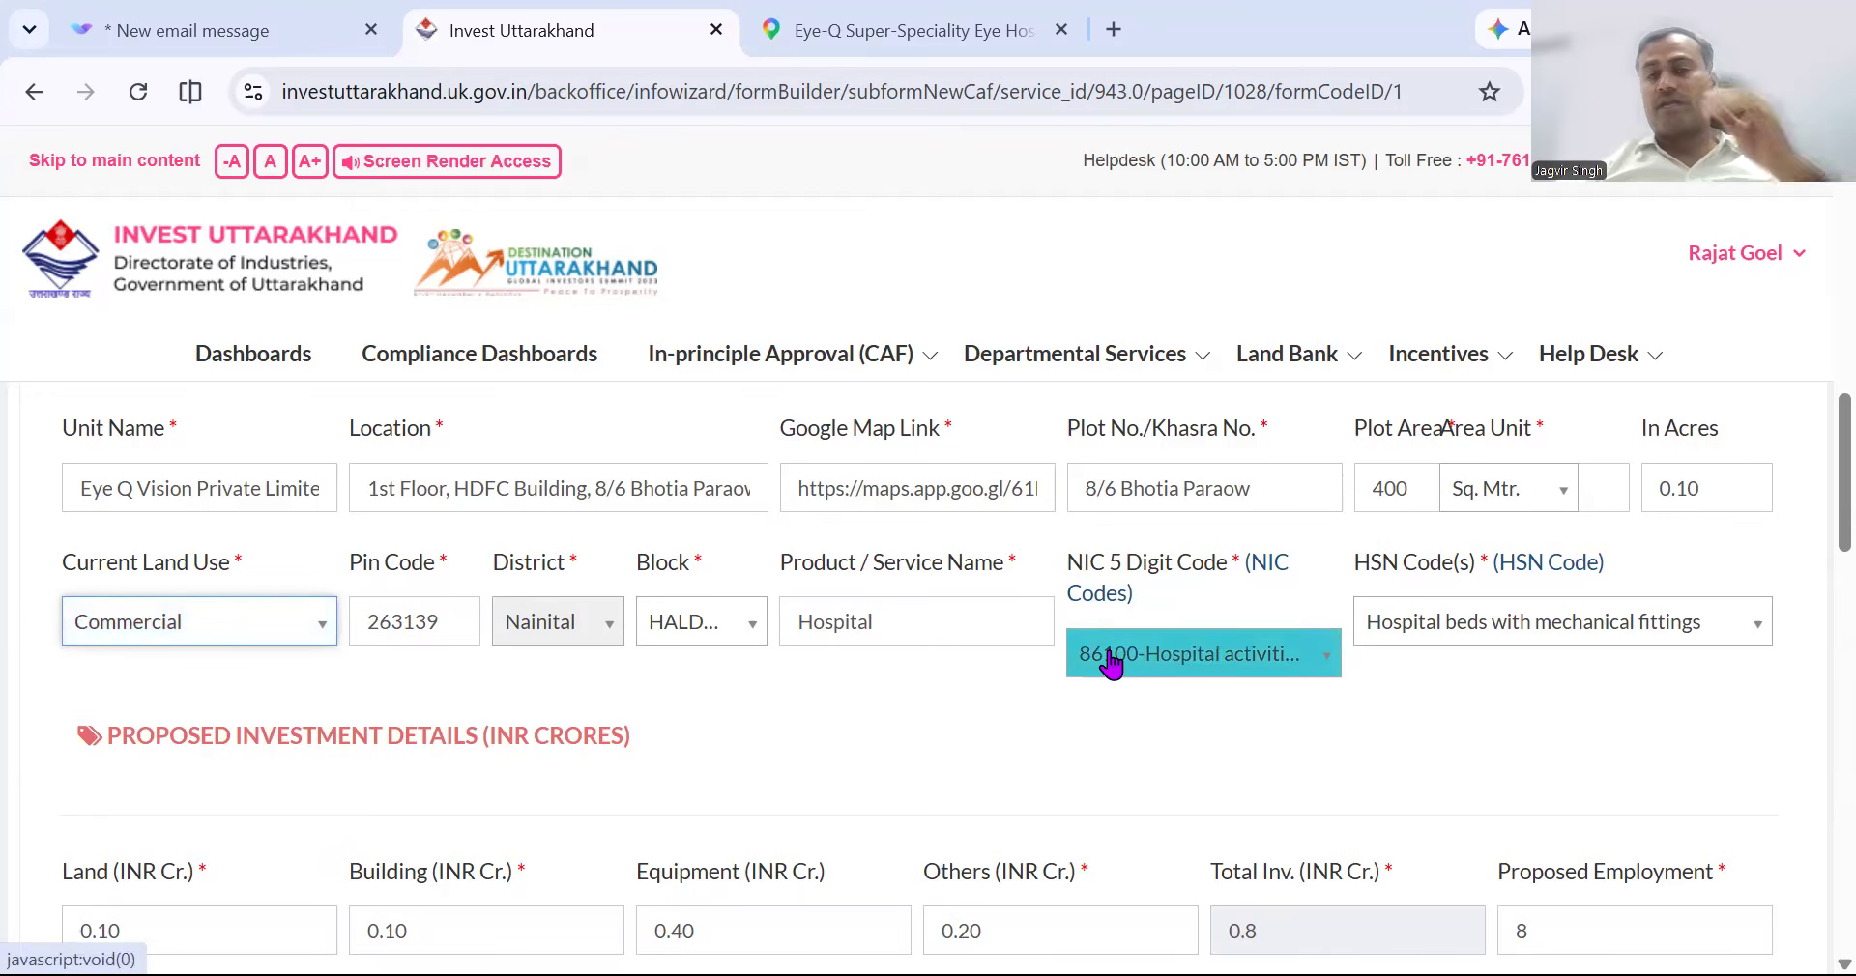
click(904, 621)
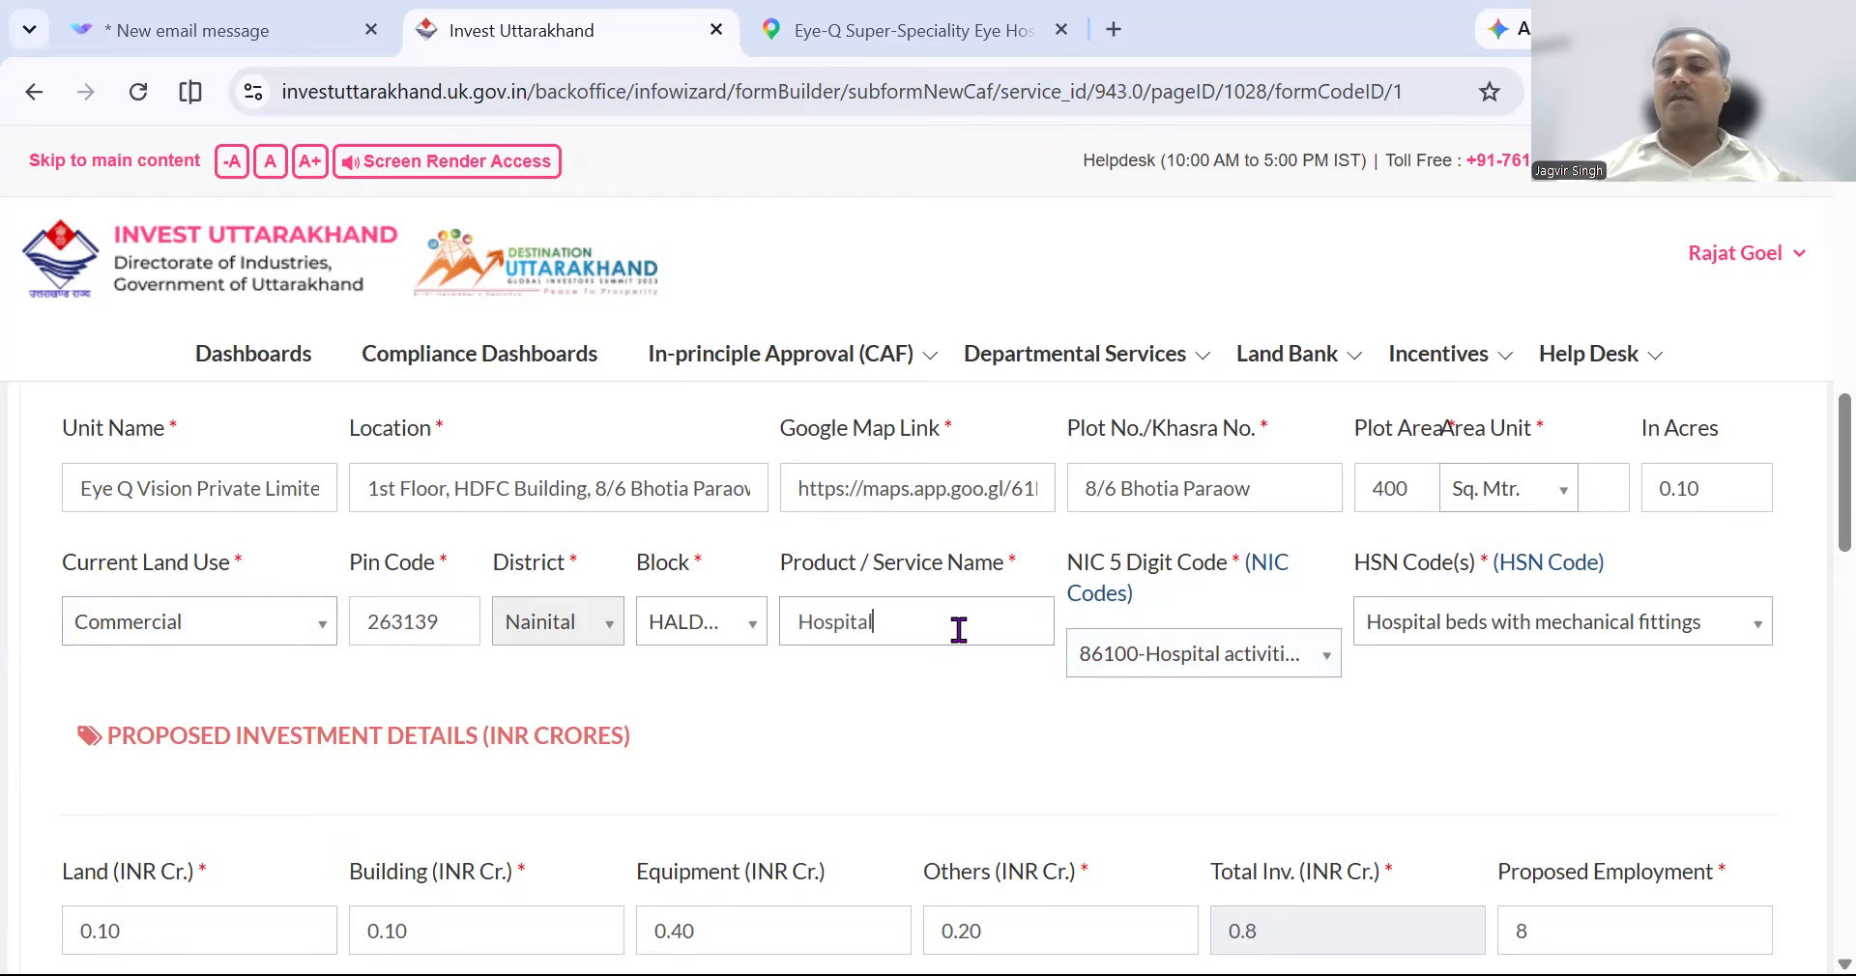
click(1275, 660)
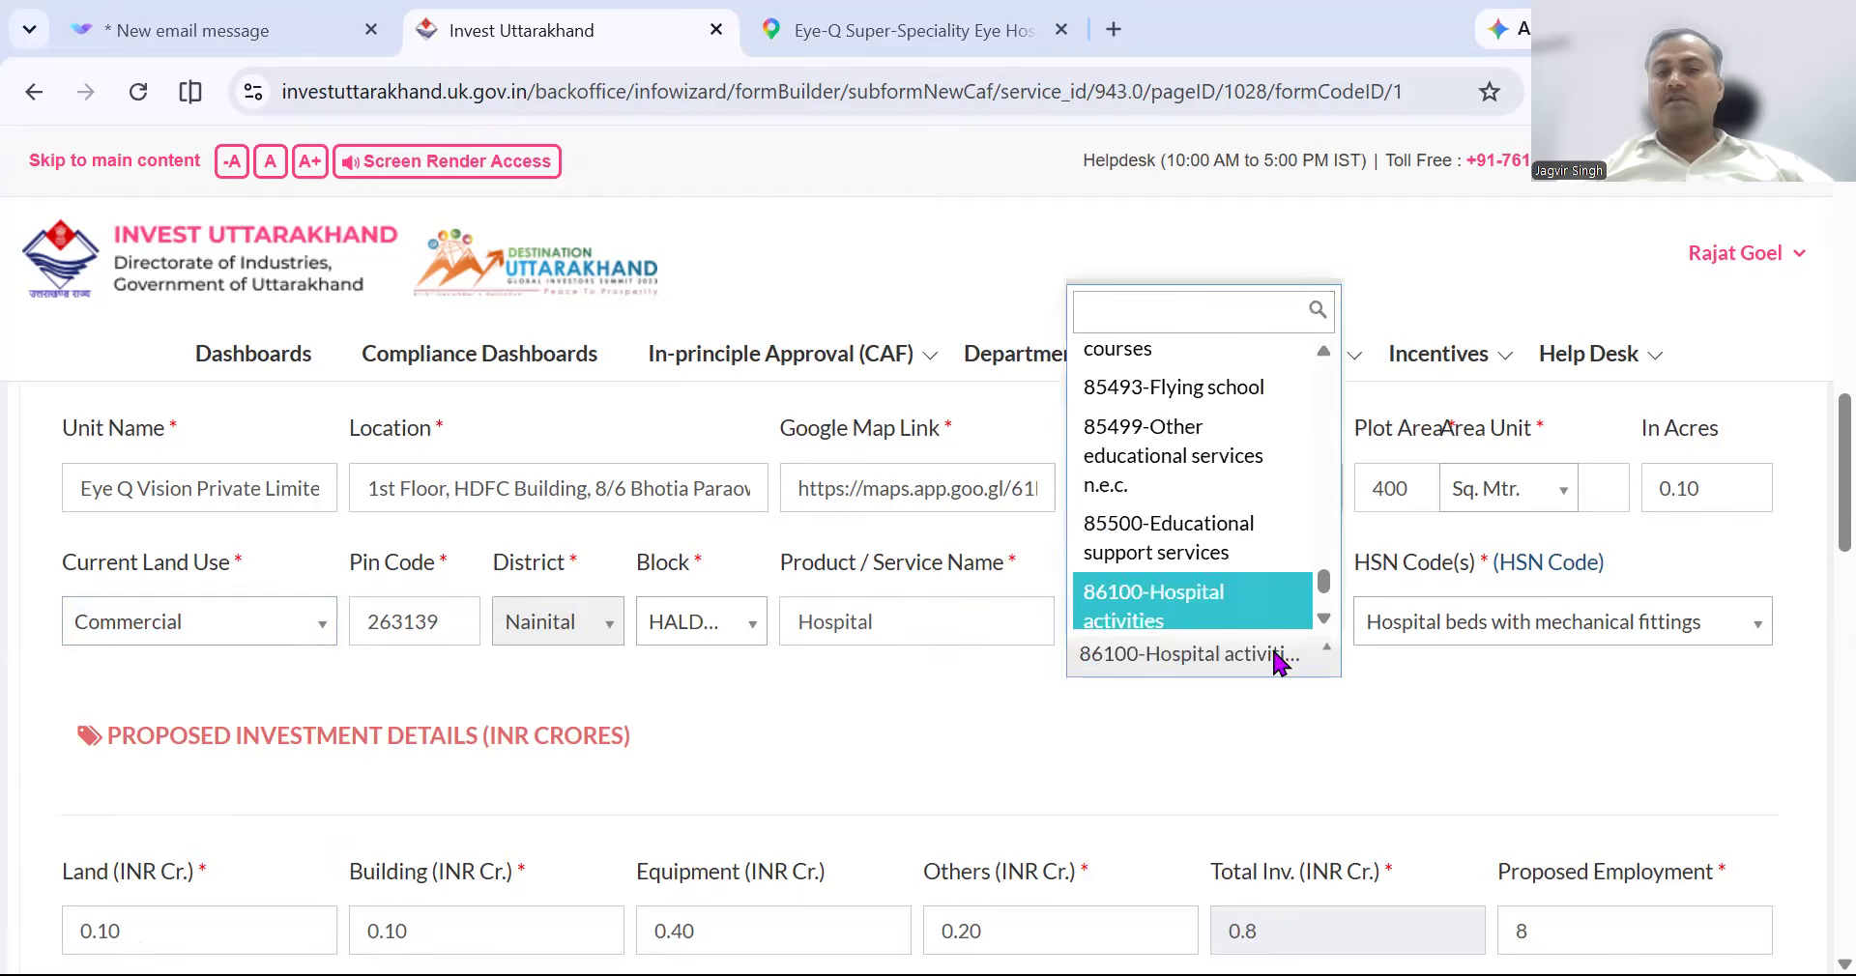
click(1211, 614)
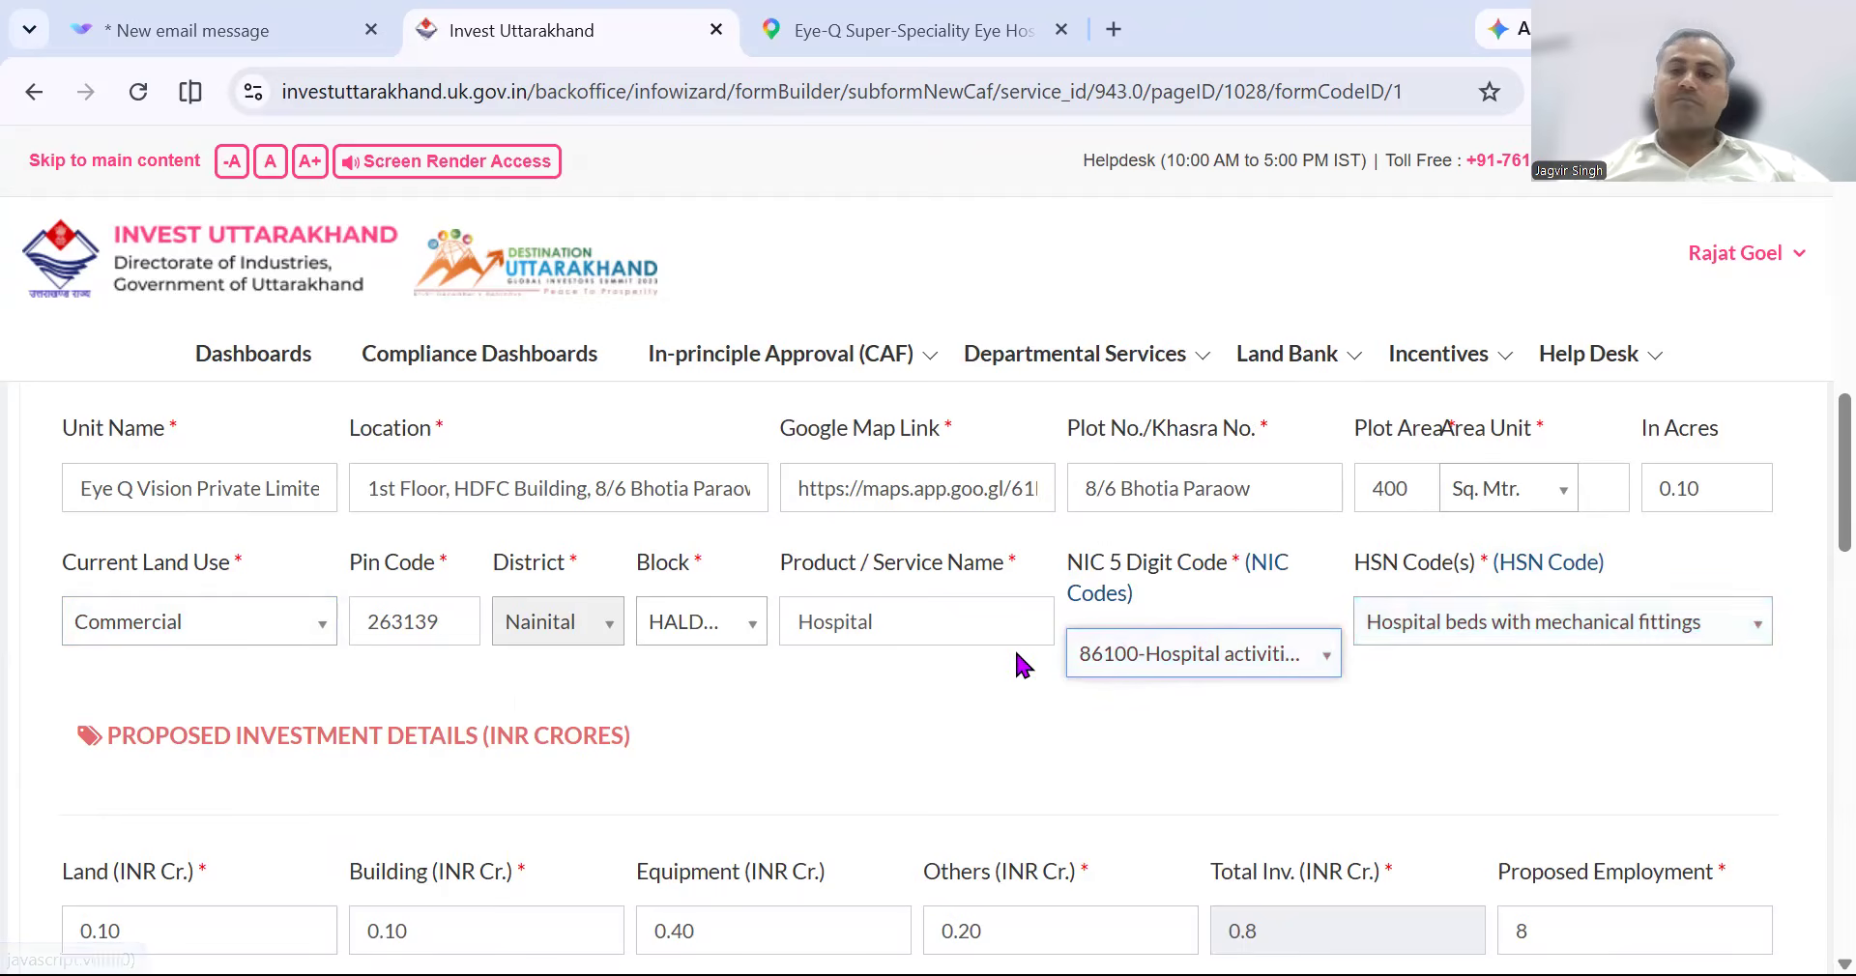
scroll(1013, 646, down, 3)
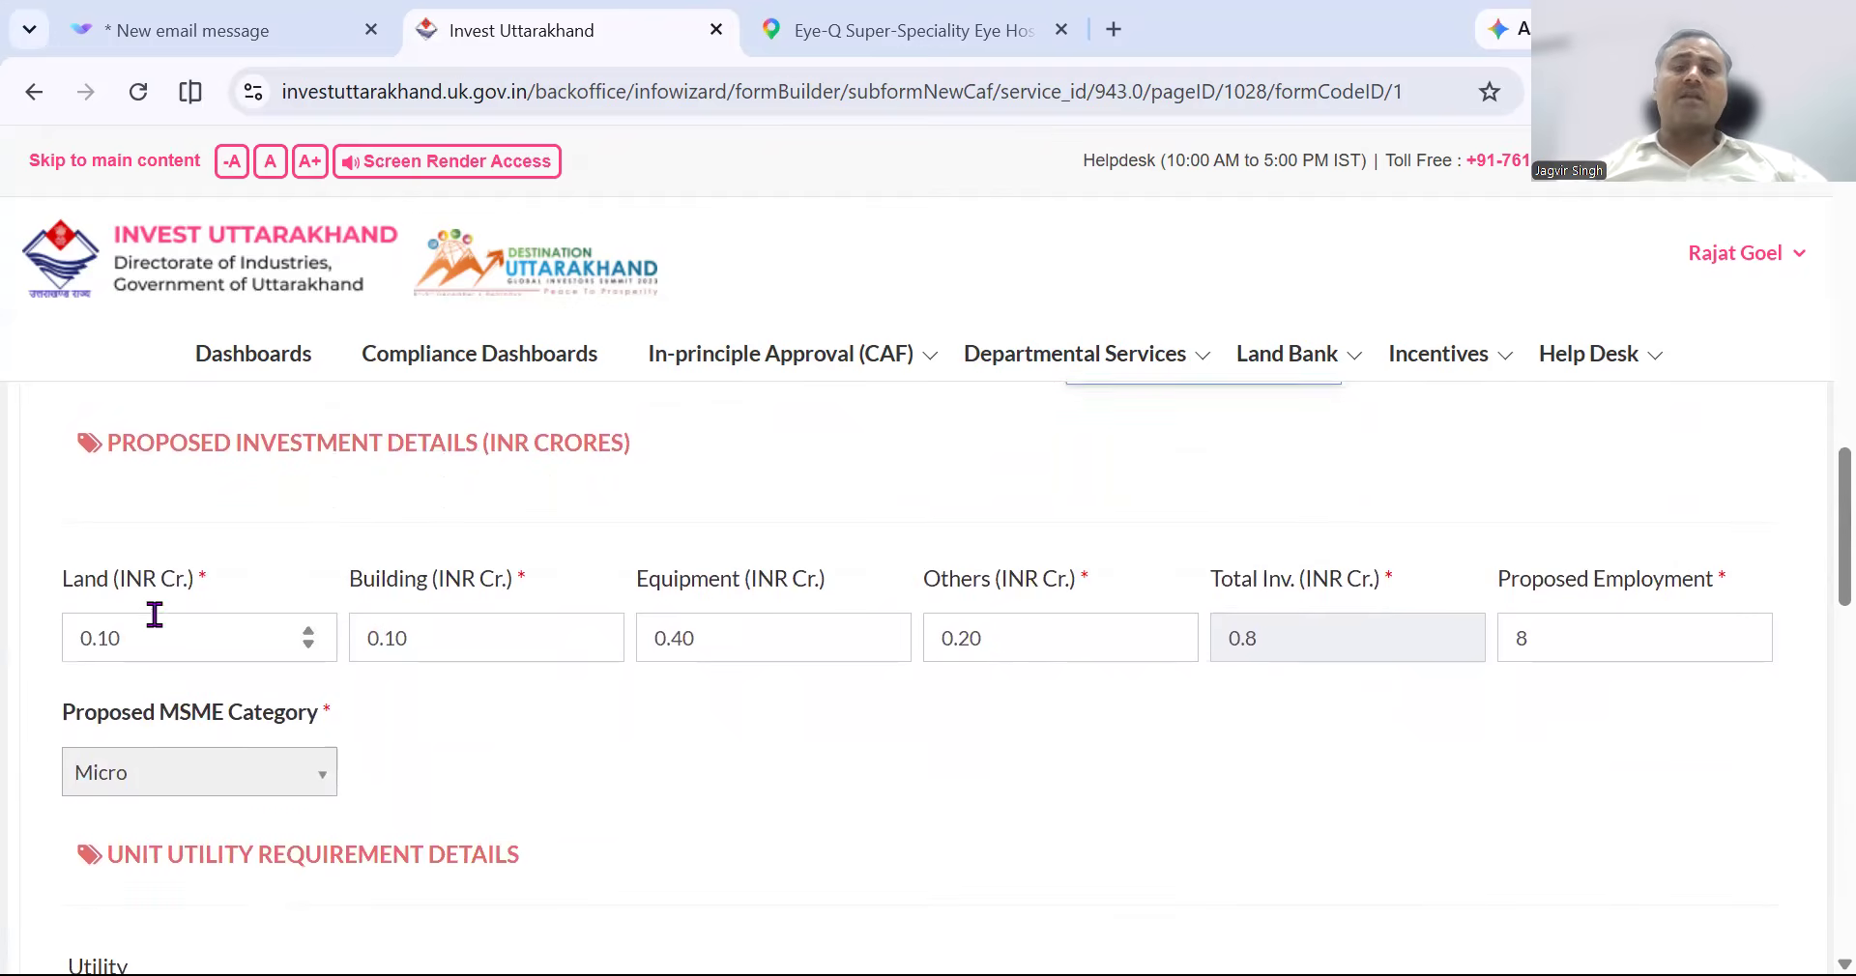
scroll(746, 650, down, 1)
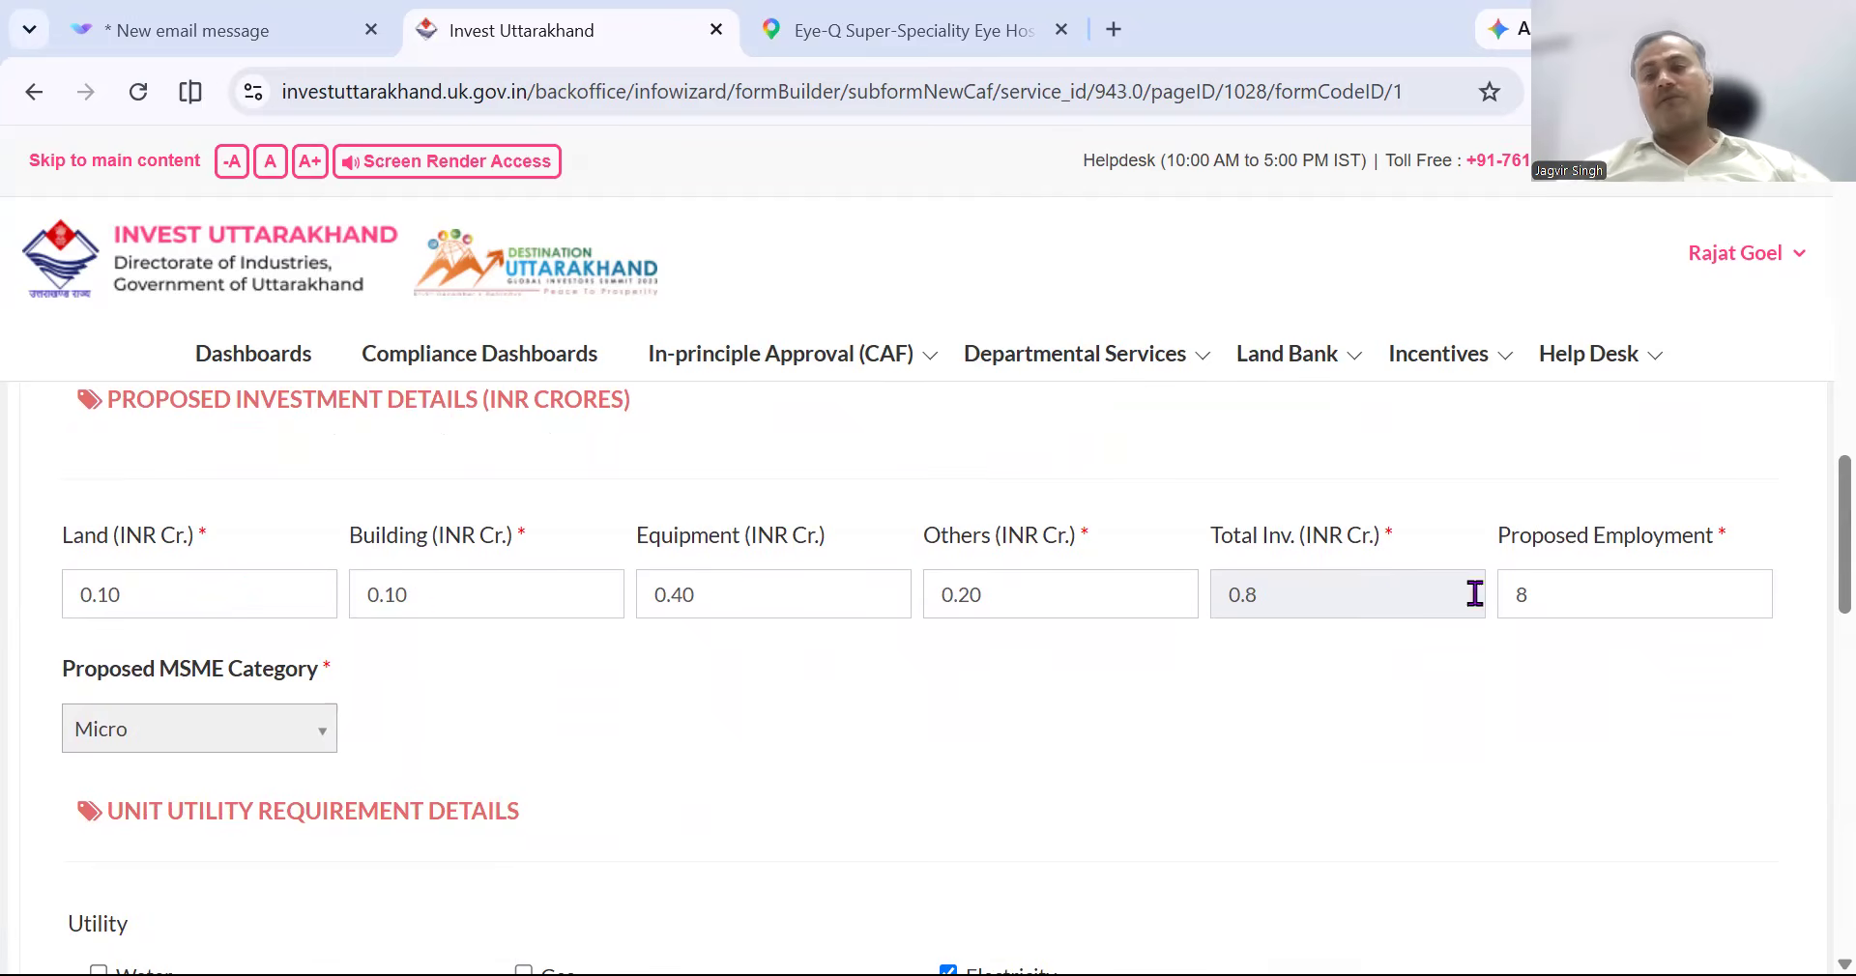
scroll(1071, 696, down, 1)
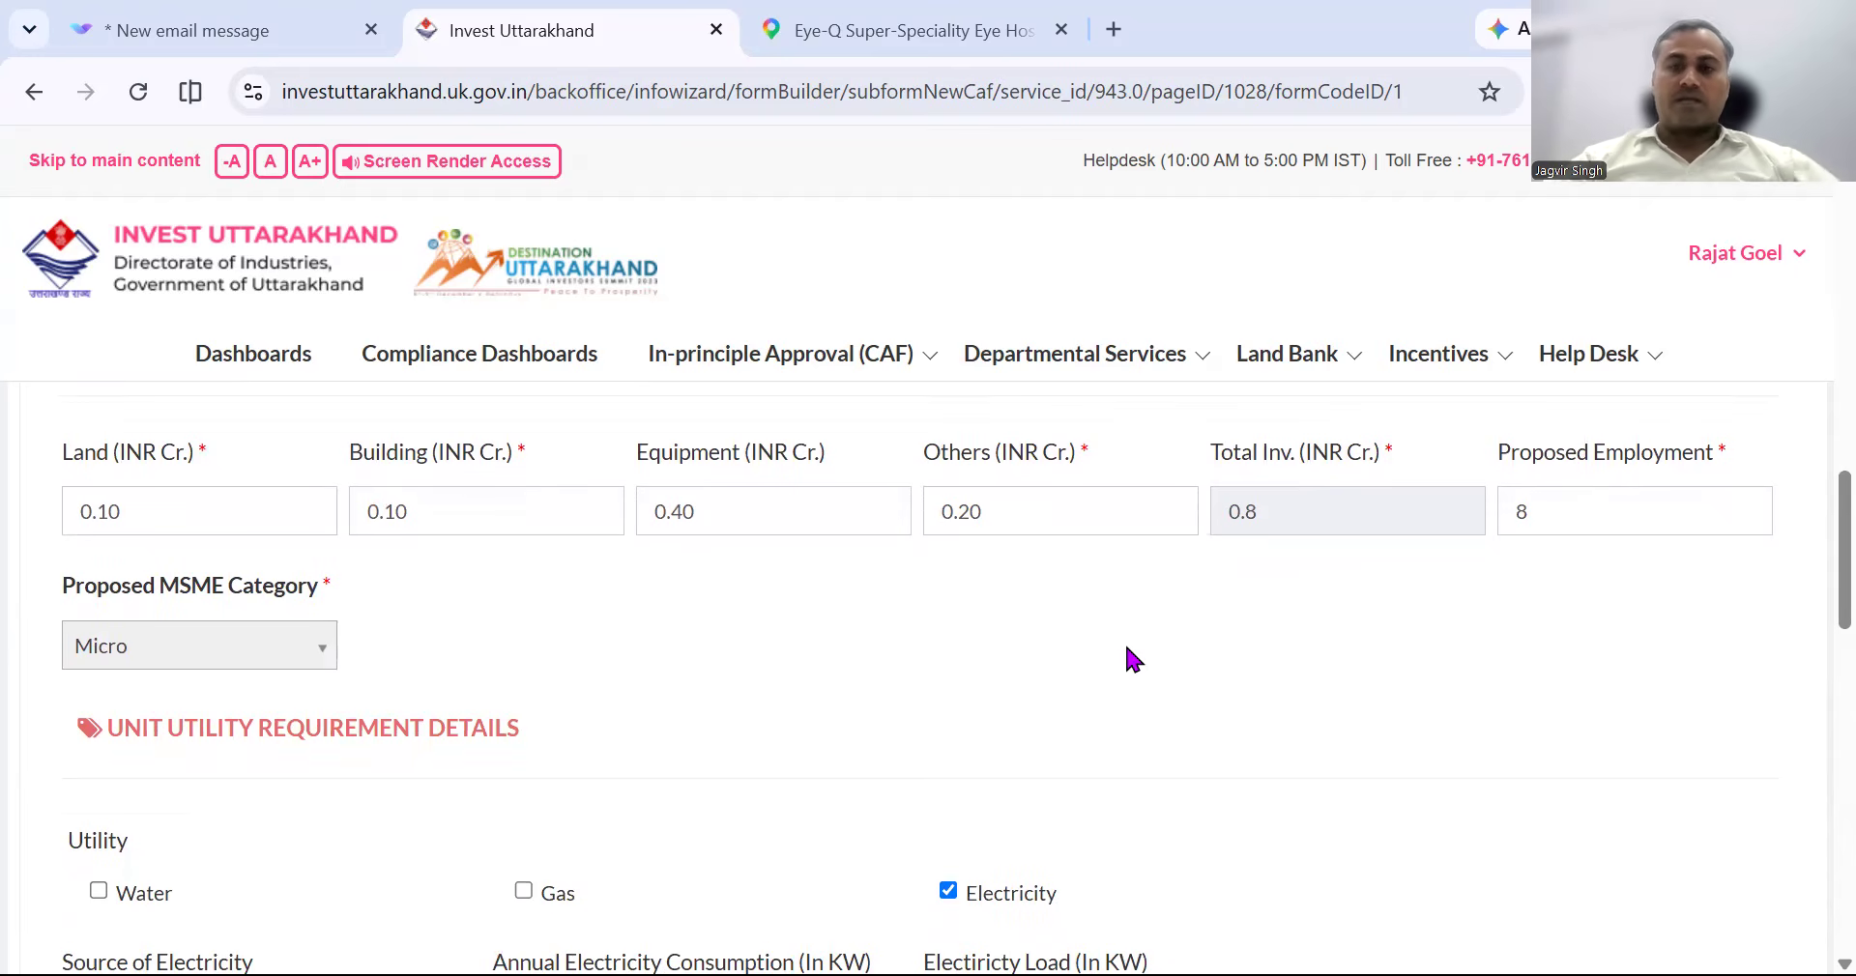
Untick Electricity among the utilities, leaving the UPCL row (3000, 18) listed.
scroll(1133, 661, down, 3)
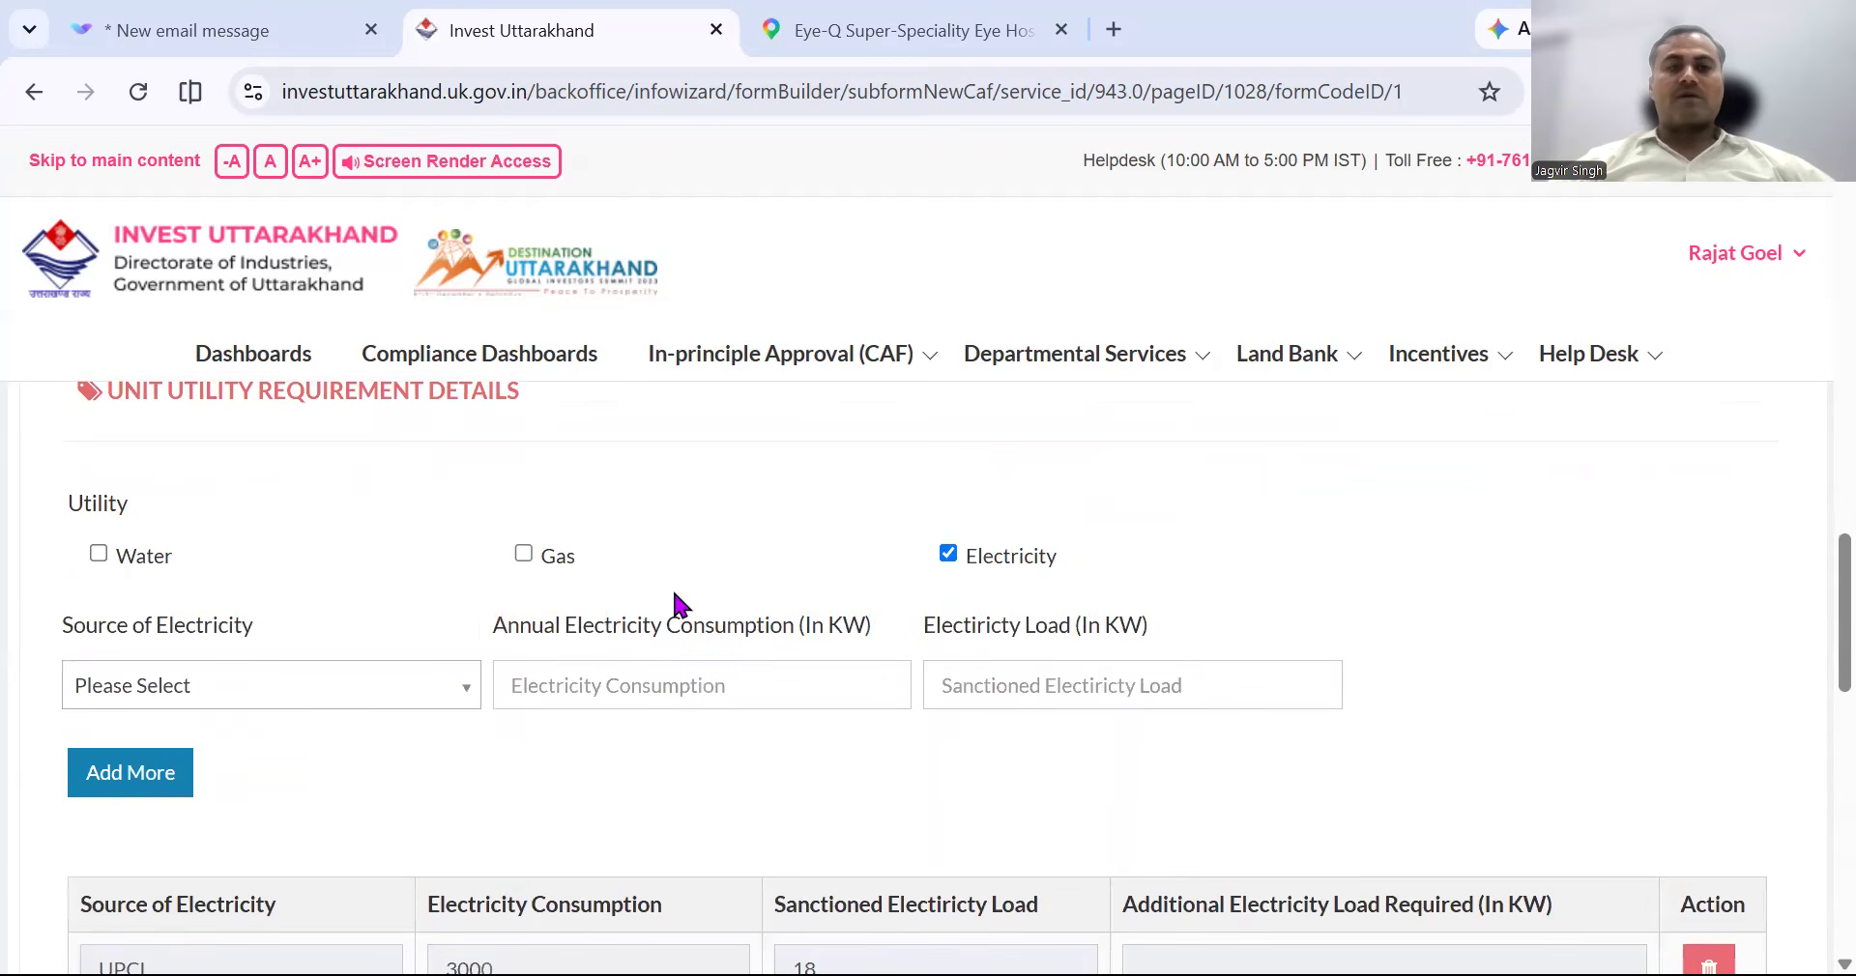
scroll(674, 599, down, 1)
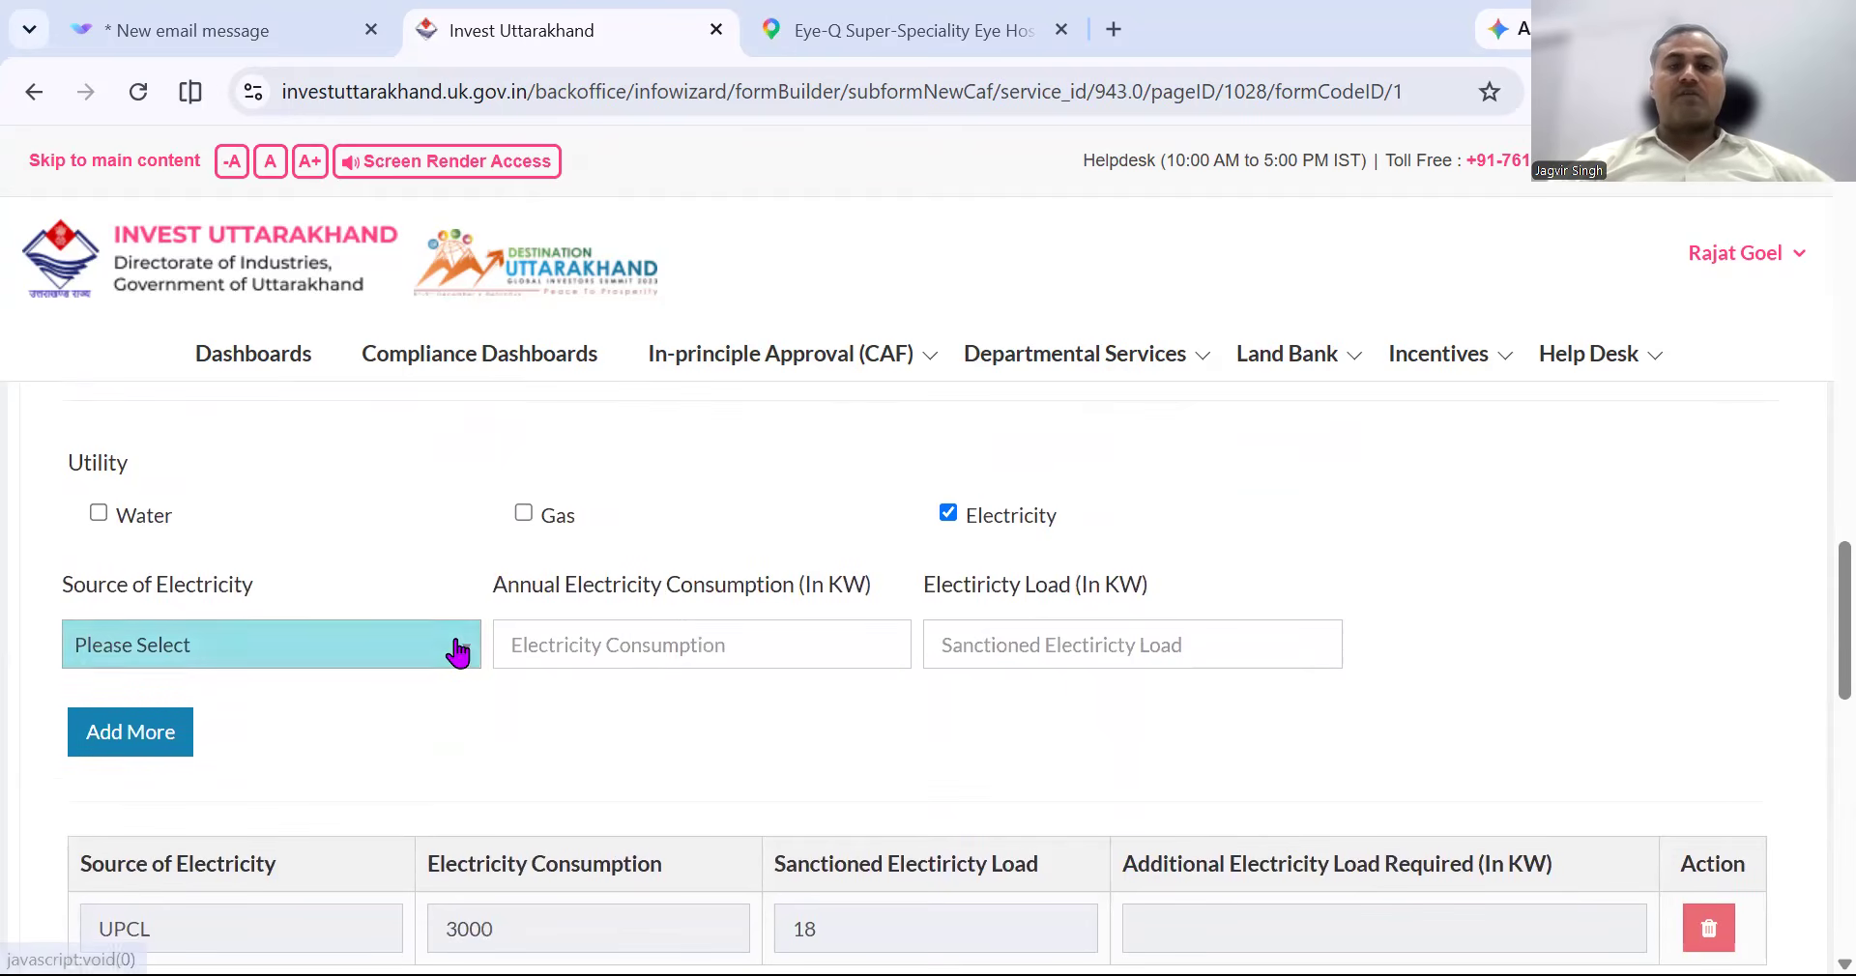
scroll(752, 746, down, 1)
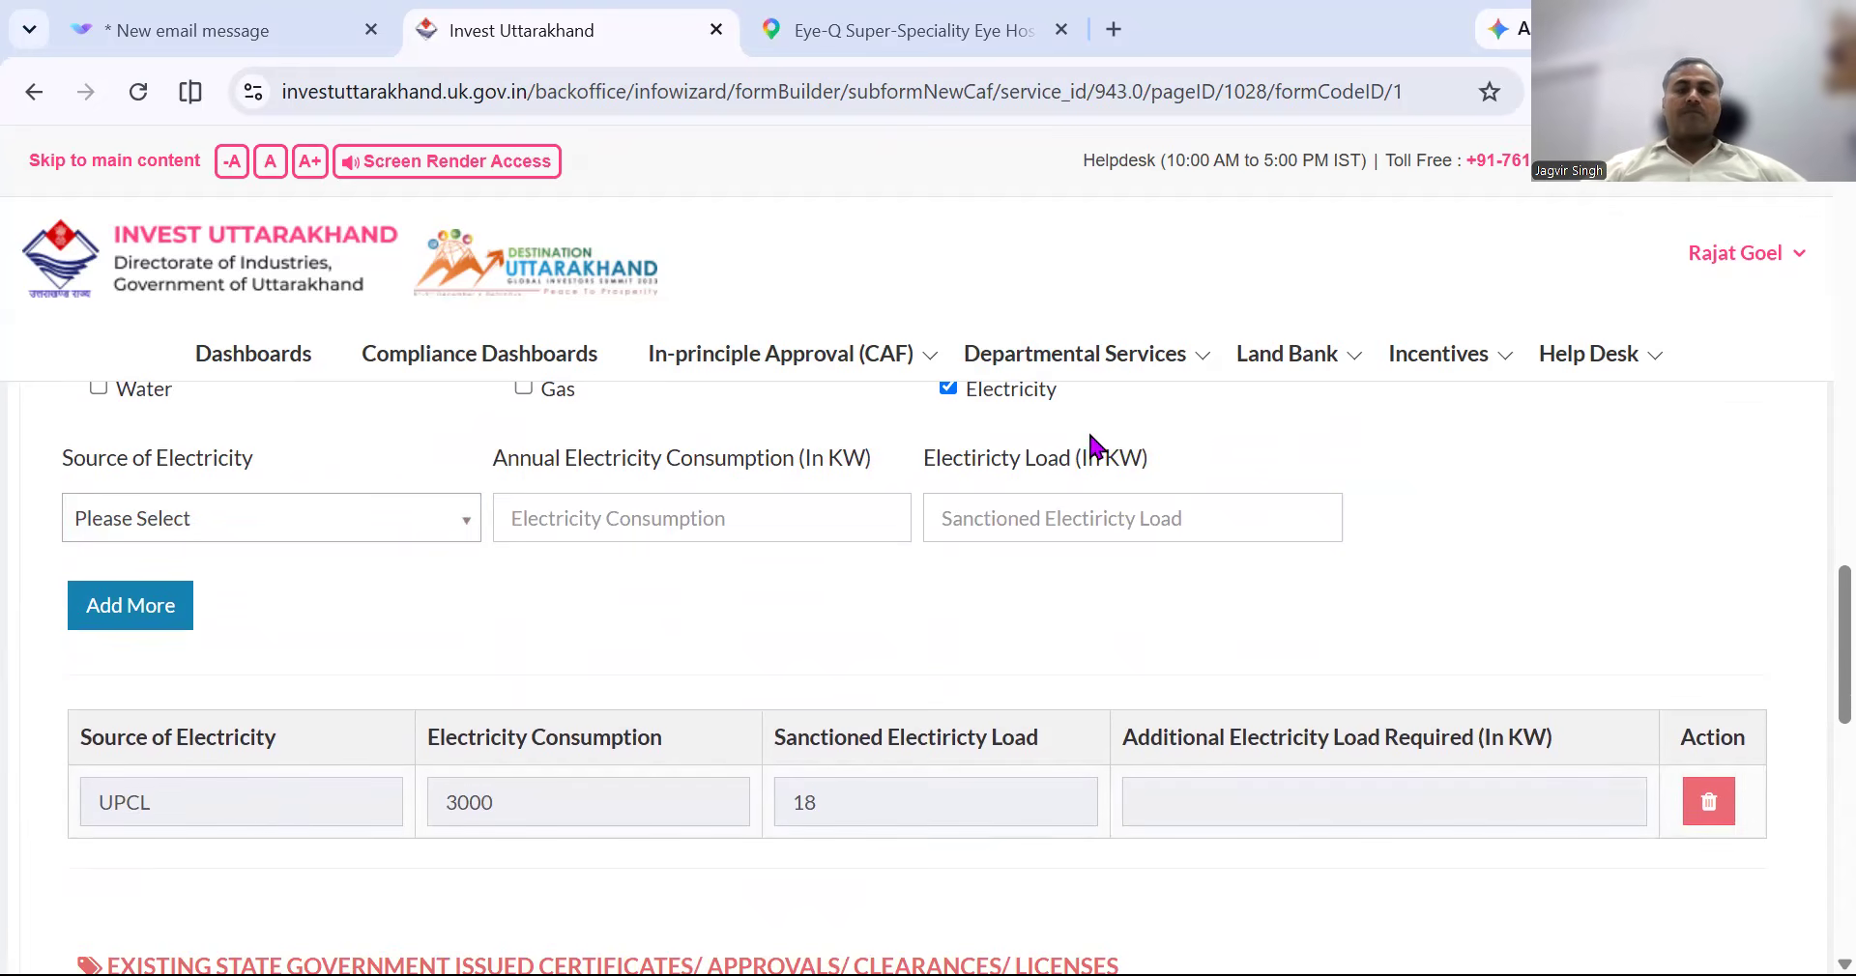
scroll(683, 609, up, 1)
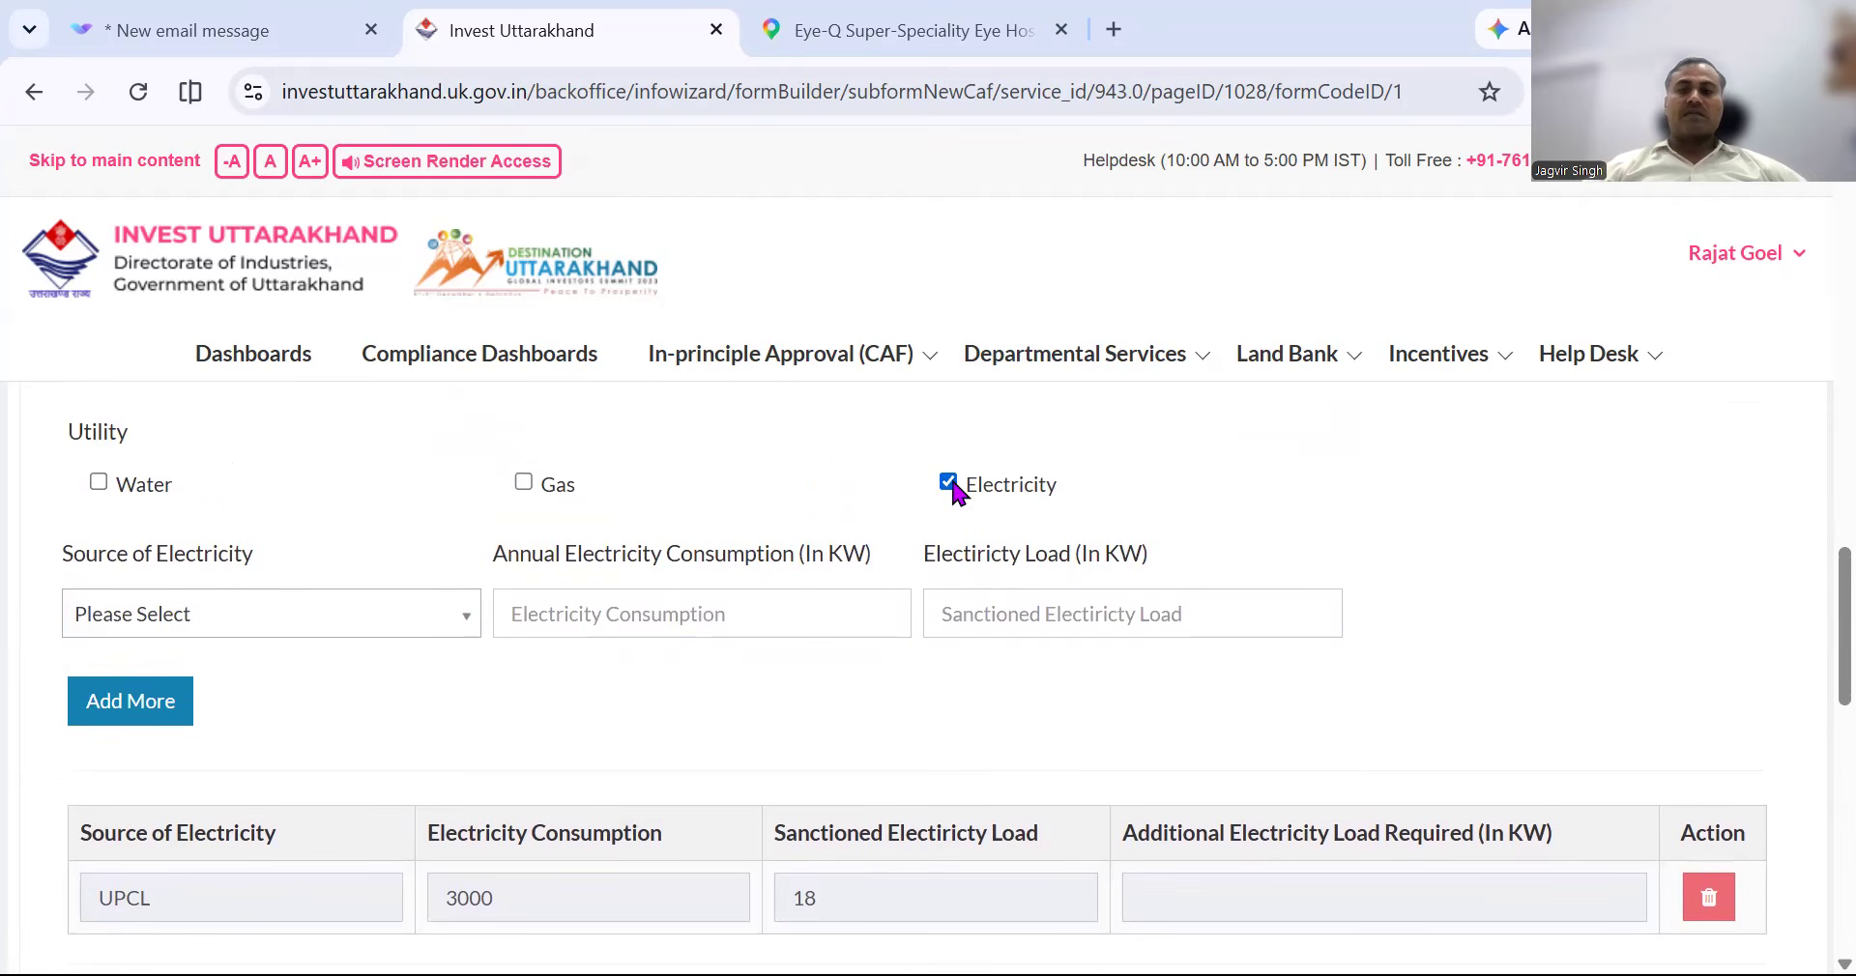
click(949, 482)
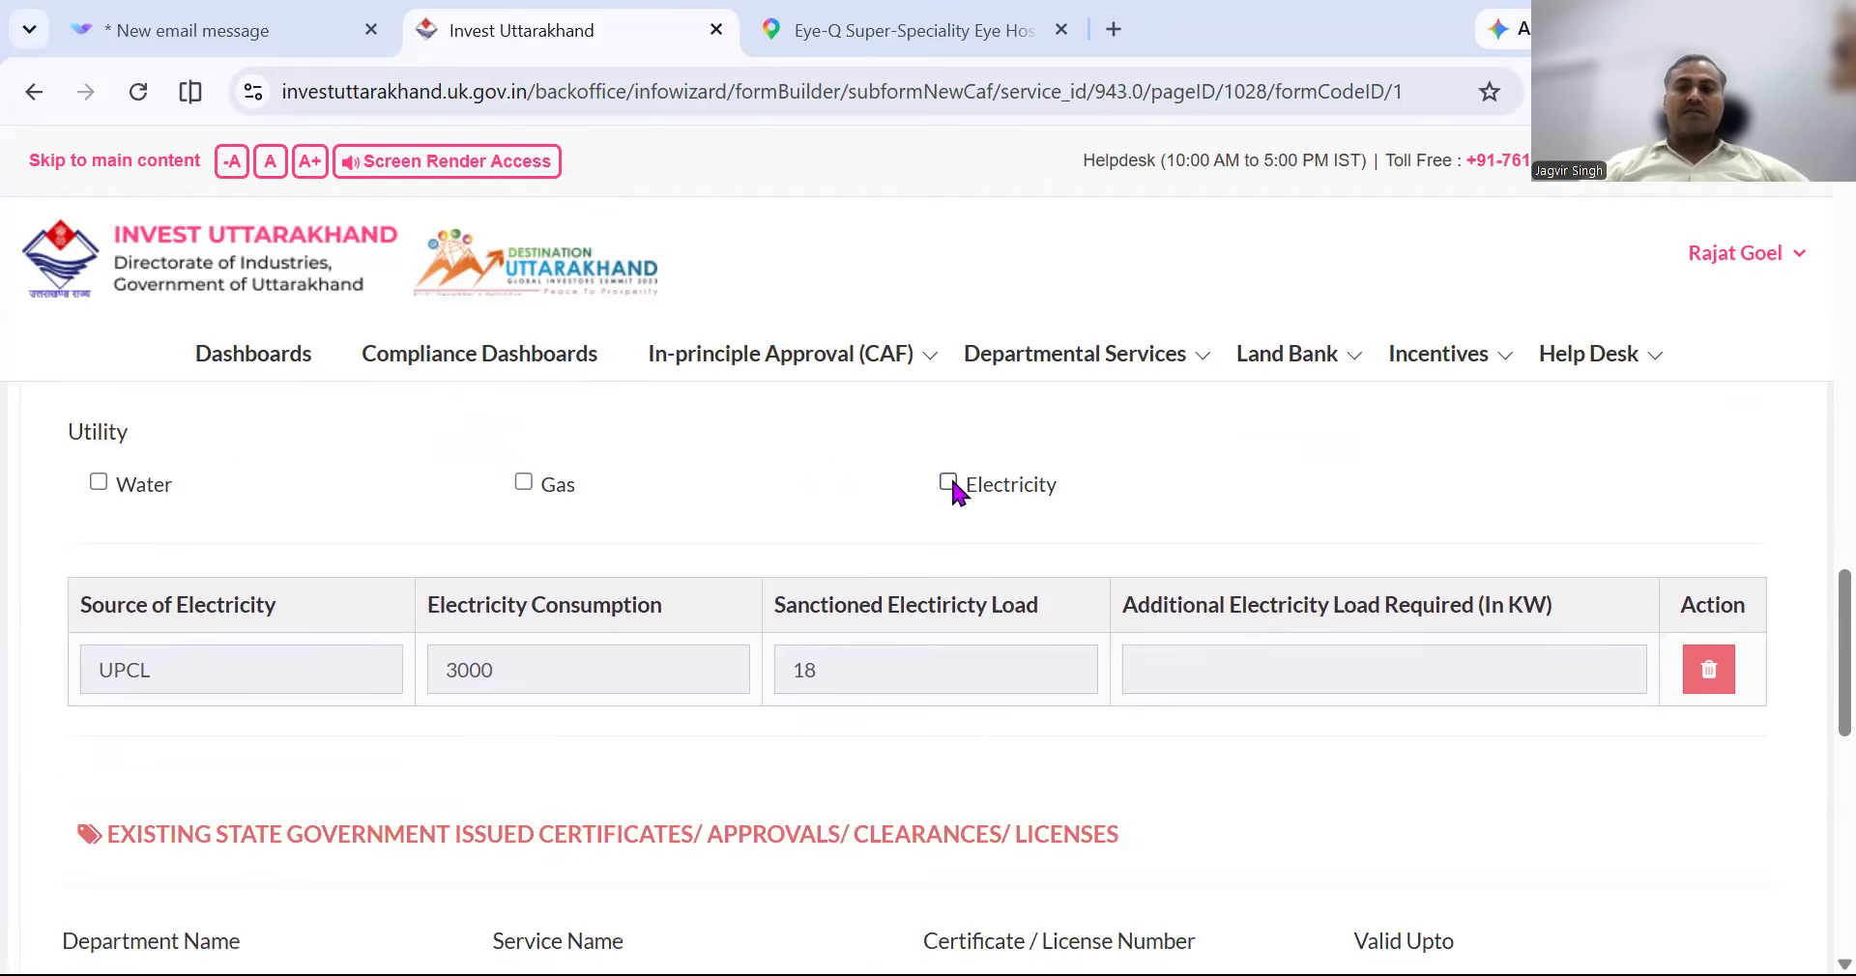
Tick Water as a utility and choose UJS Water Connection as the source.
click(97, 481)
scroll(497, 570, down, 2)
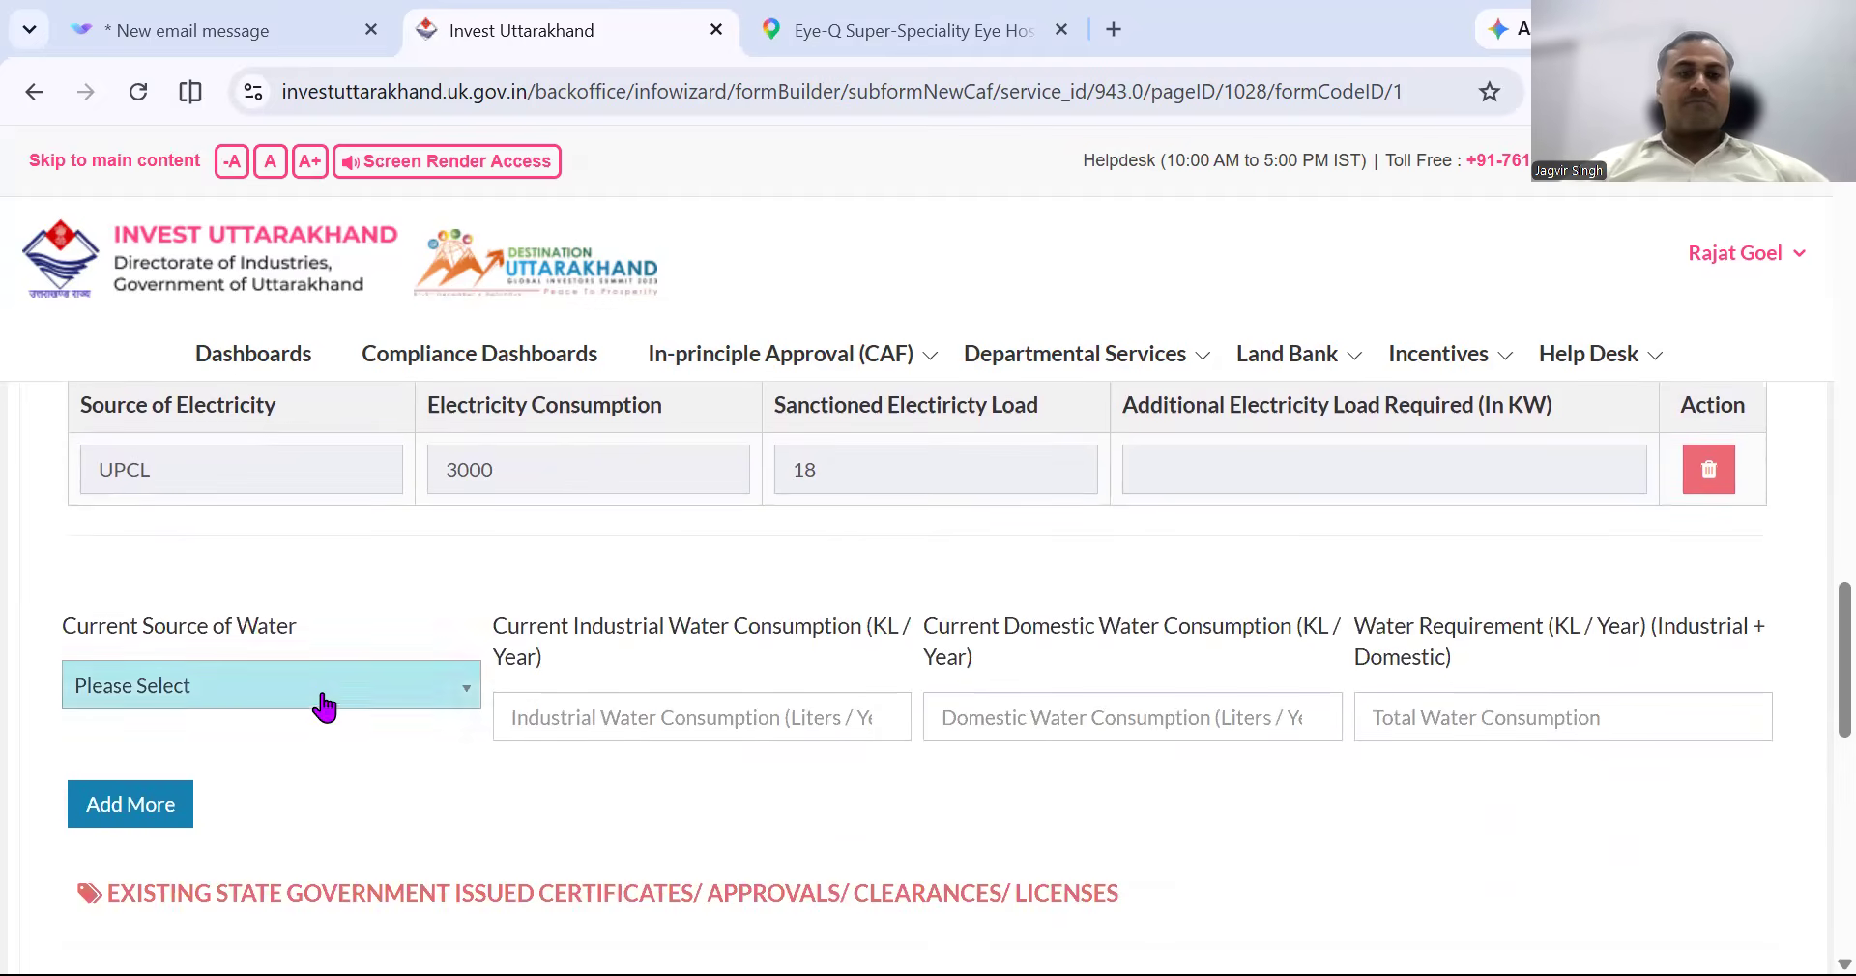
click(320, 701)
scroll(322, 708, down, 1)
scroll(320, 695, down, 1)
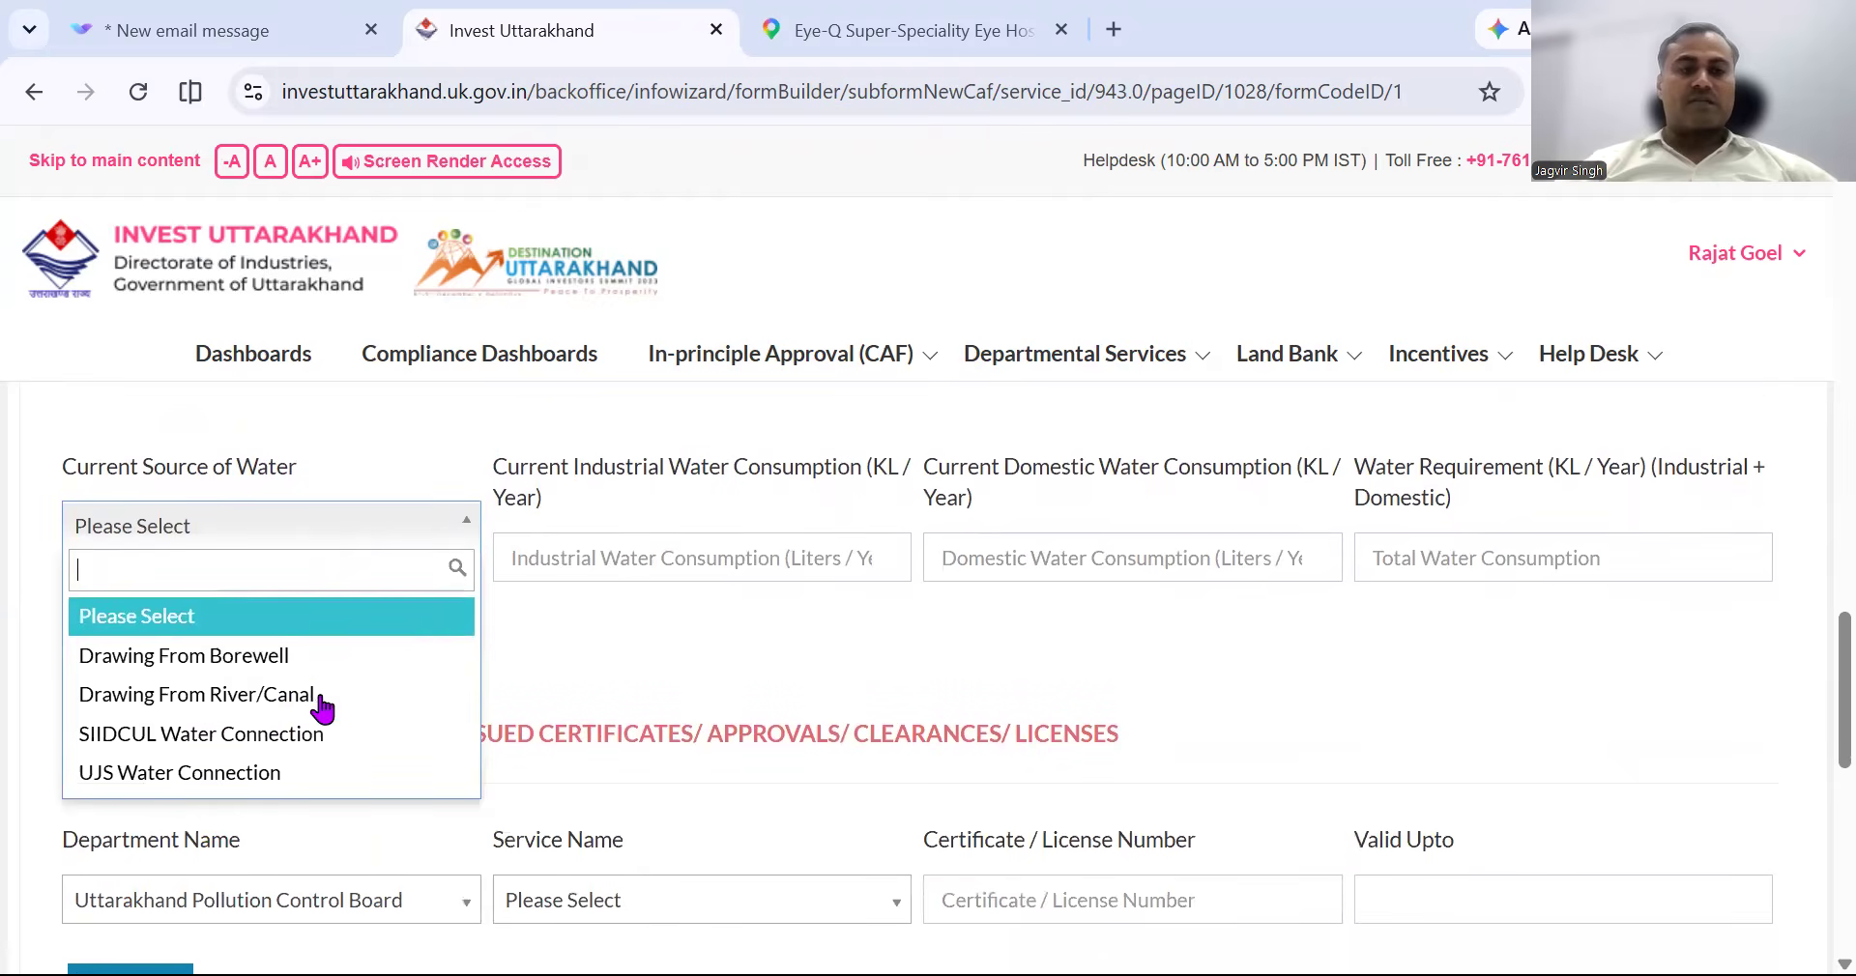
click(313, 773)
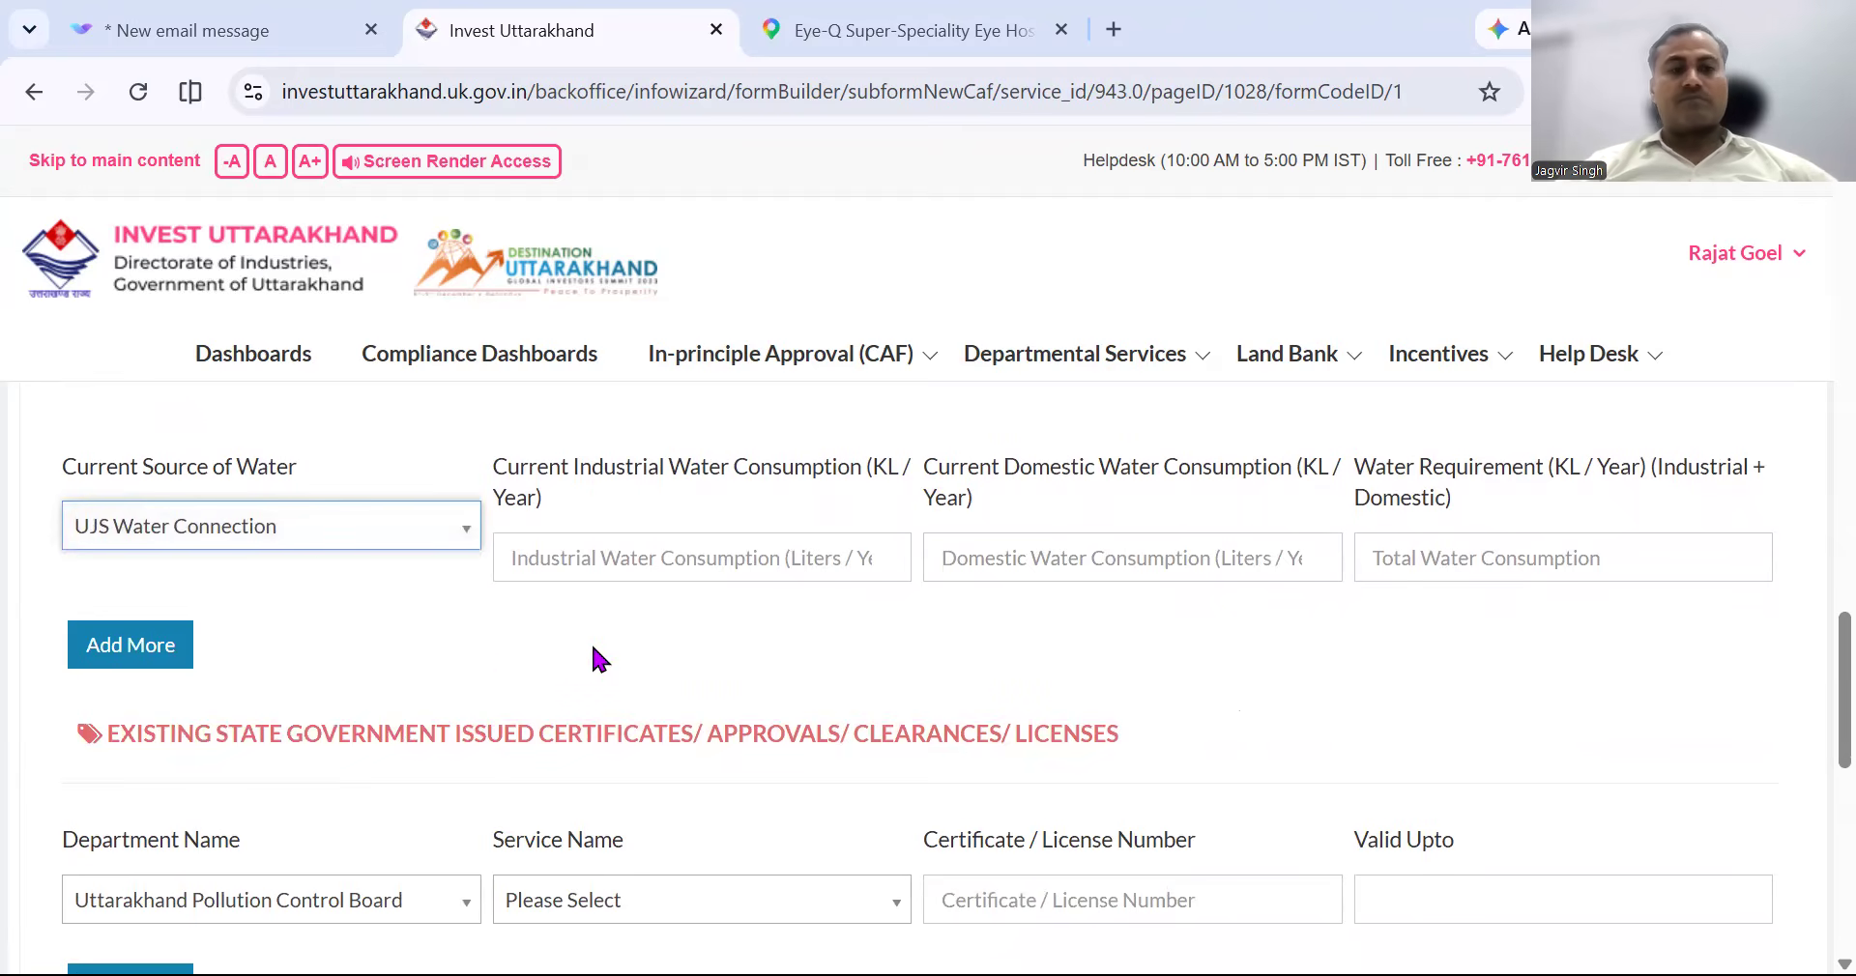
Enter 10000 industrial, 10000 domestic and 10000 total water consumption and add the row.
click(725, 573)
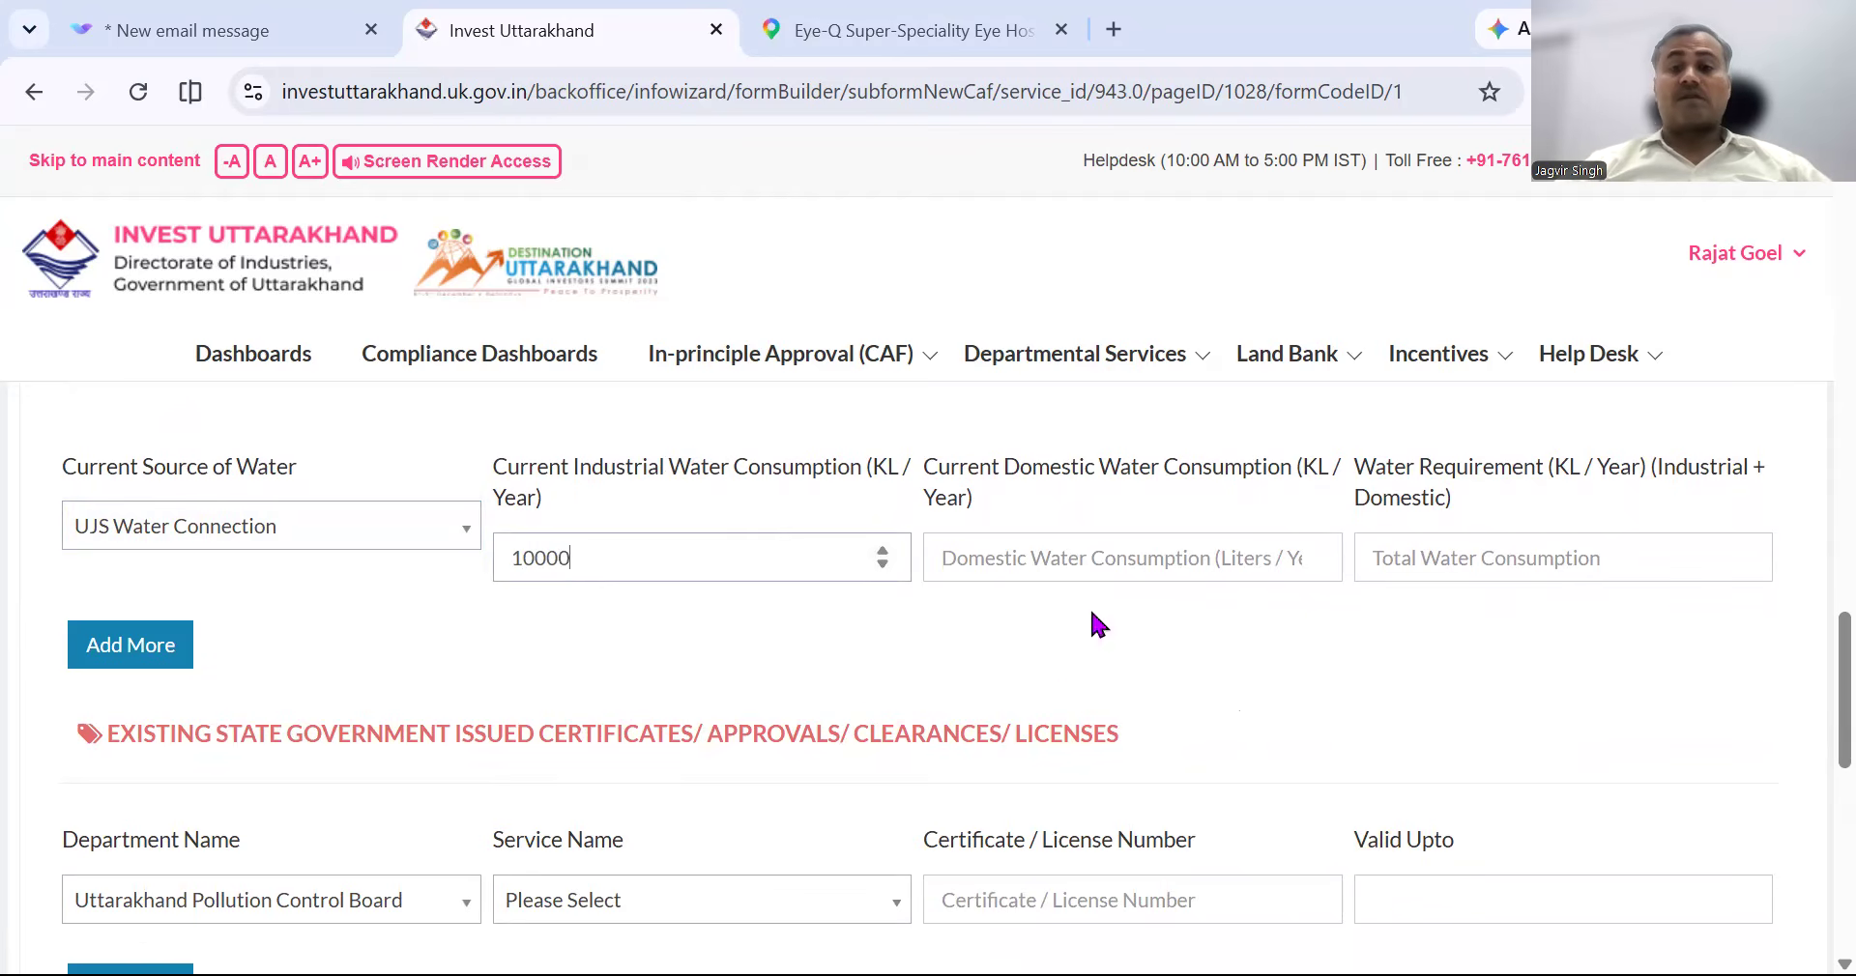
click(1120, 563)
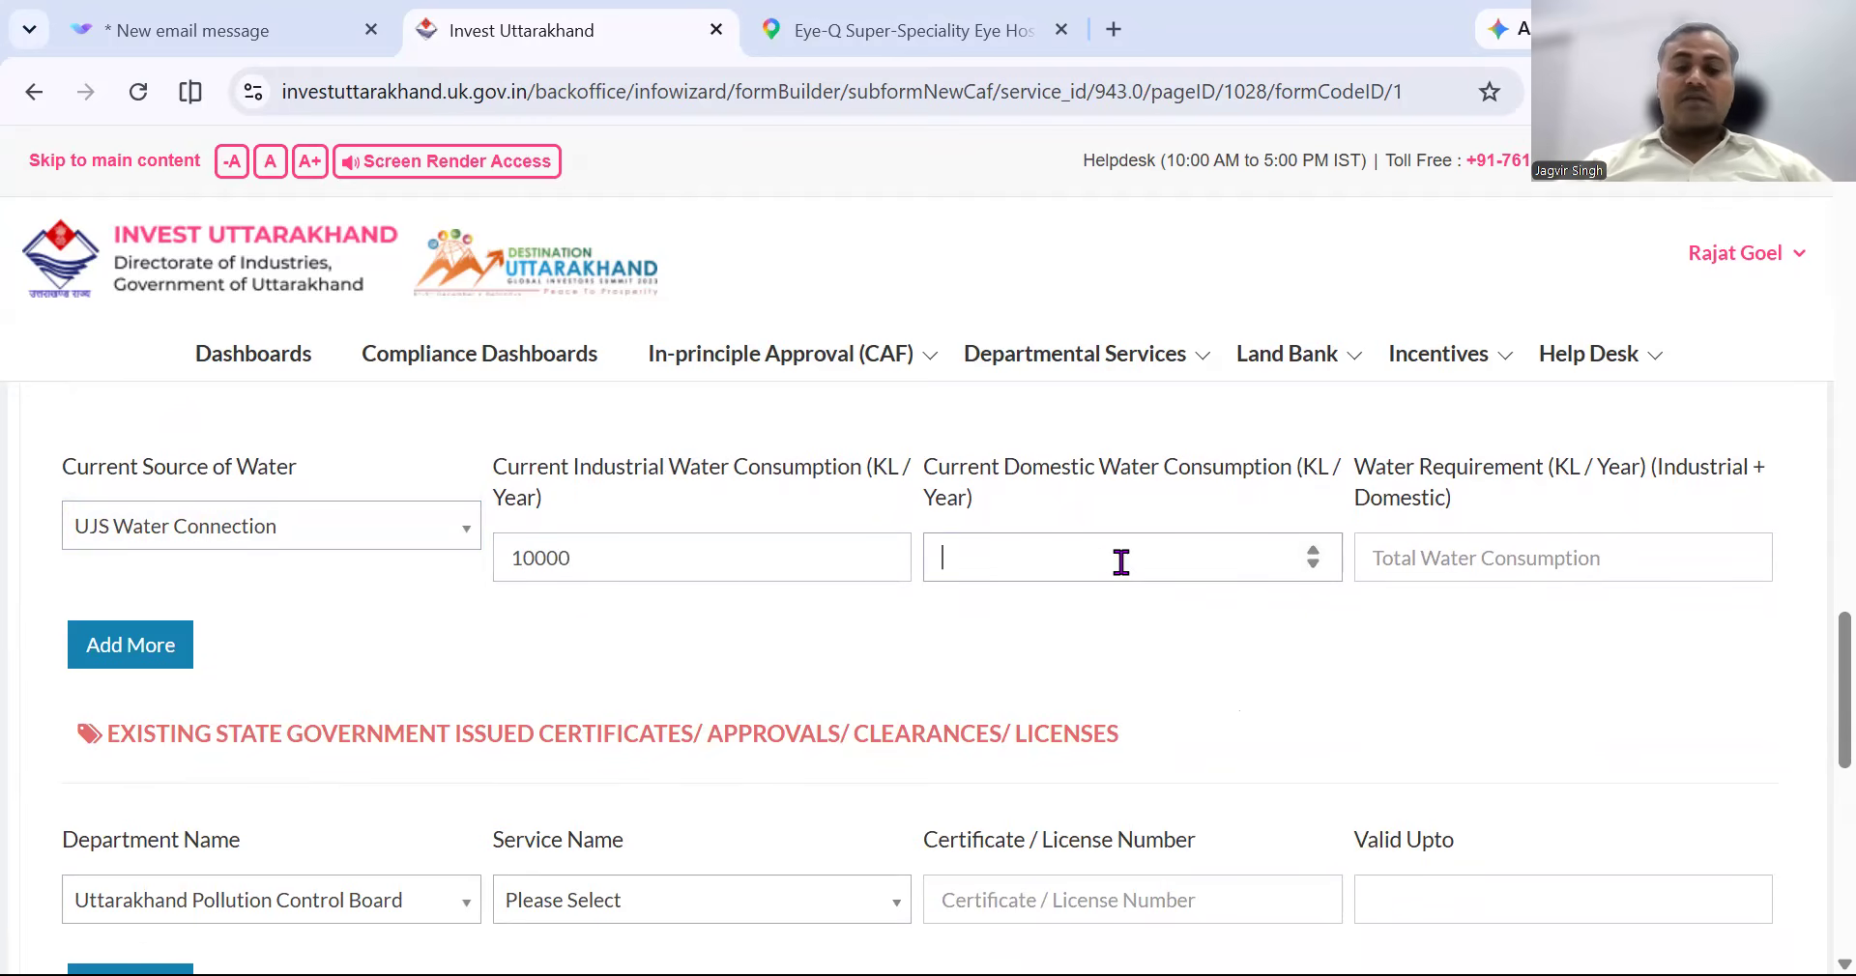
text(0)
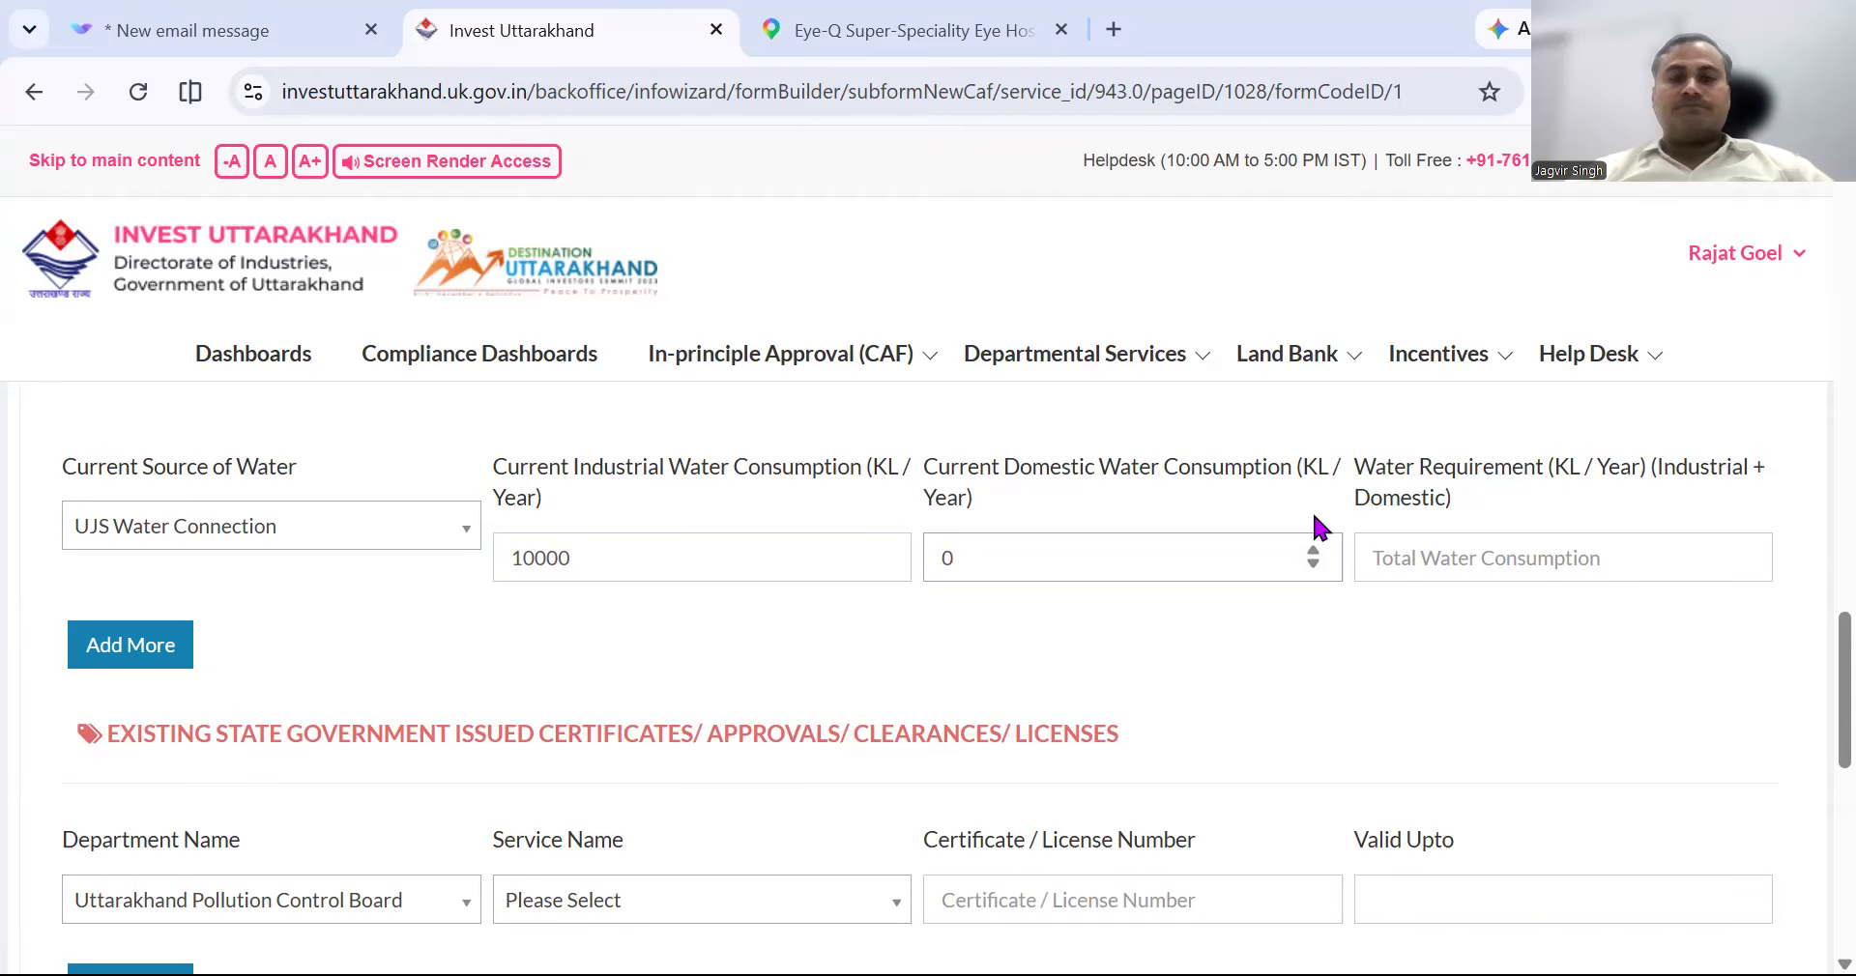
key(BackSpace)
text(10000)
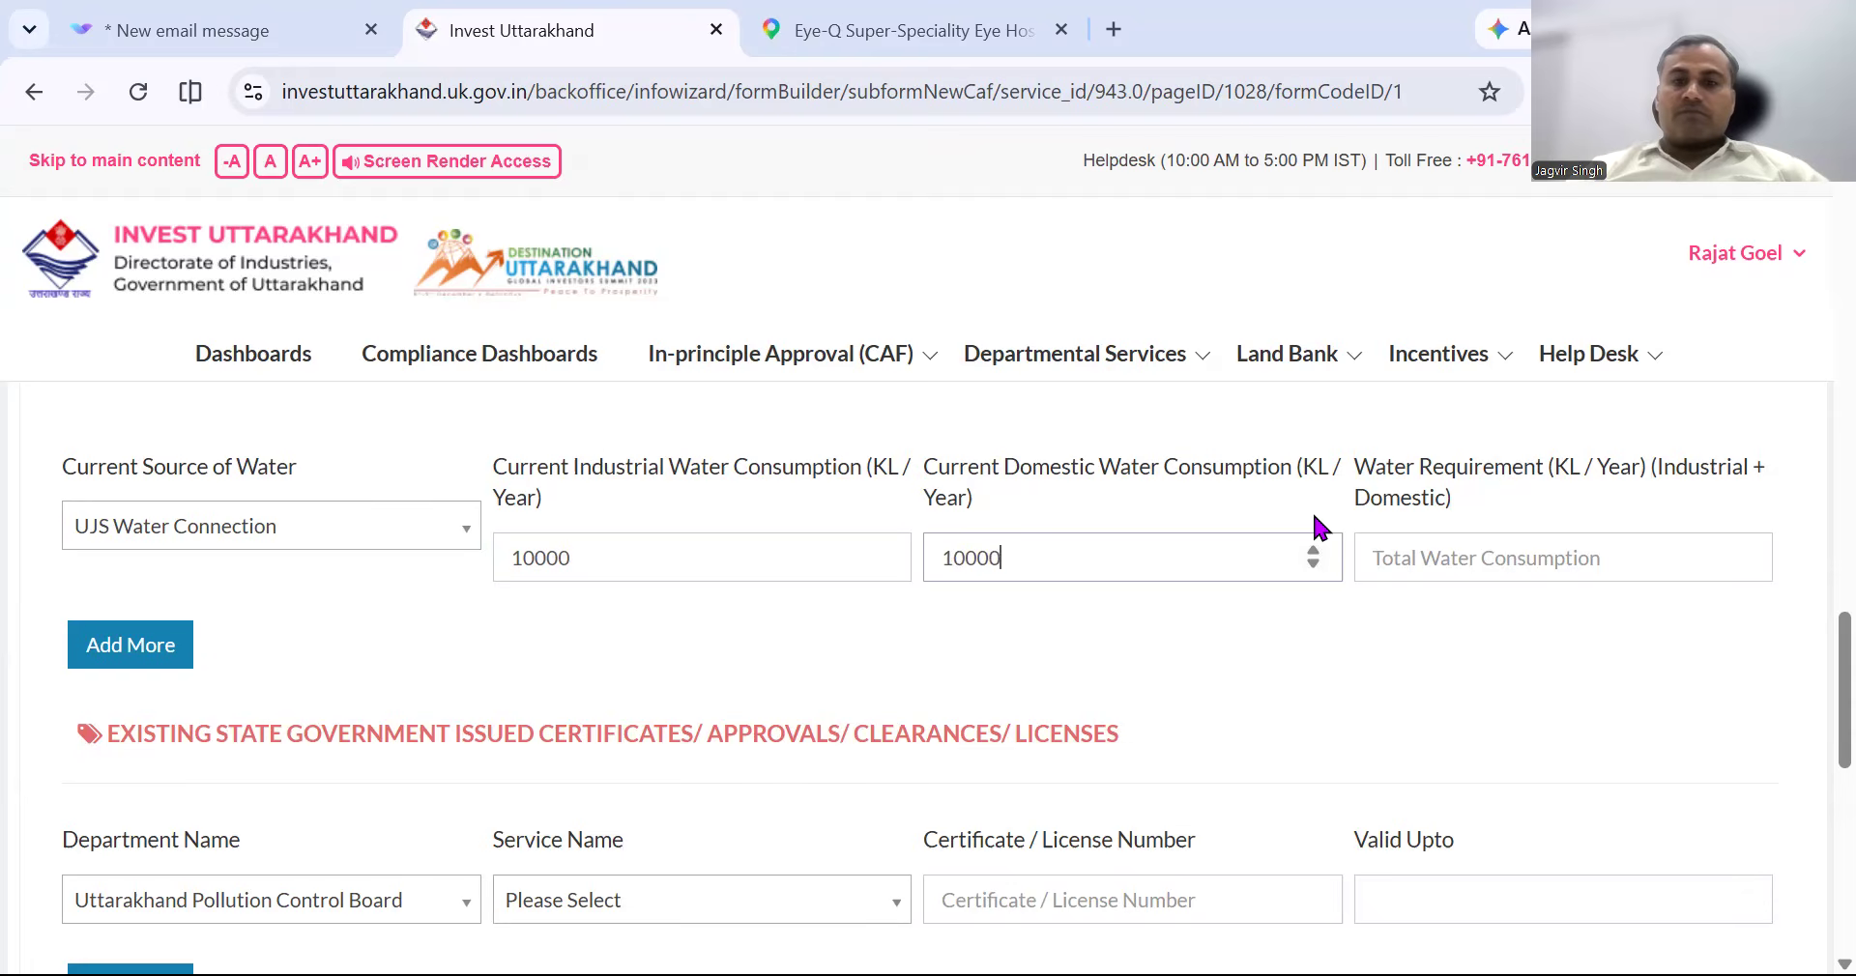
click(1479, 558)
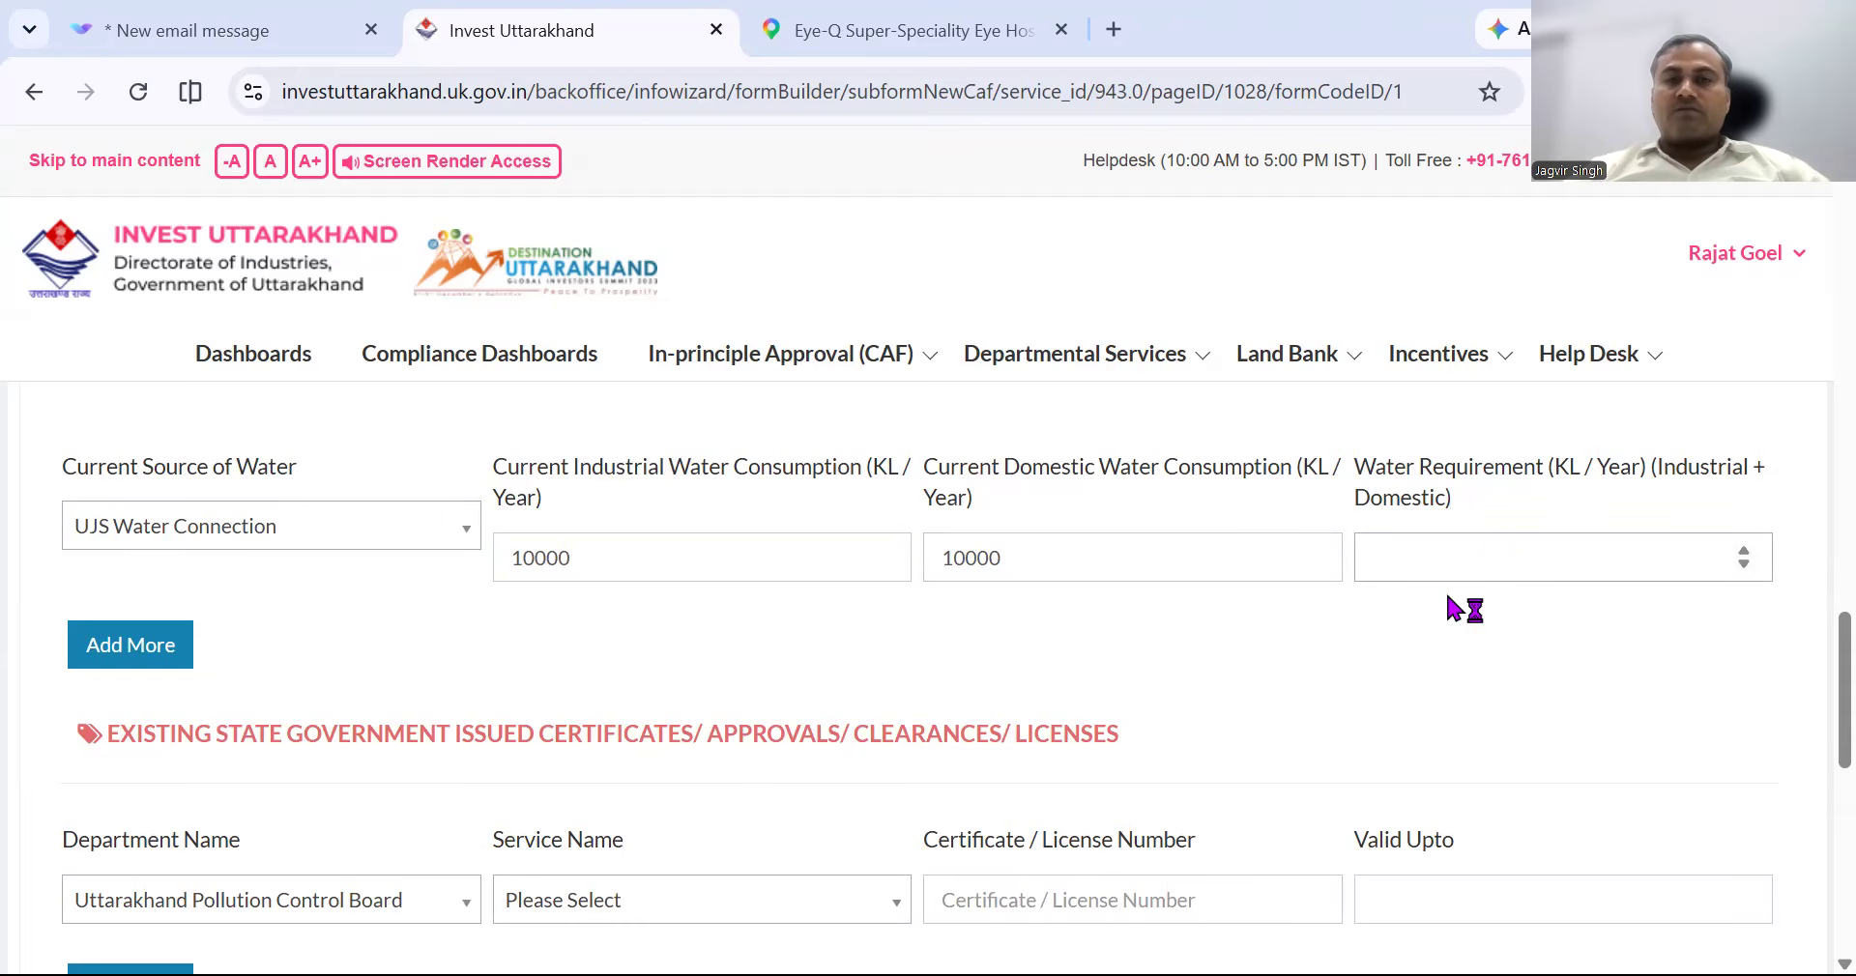
text(10000)
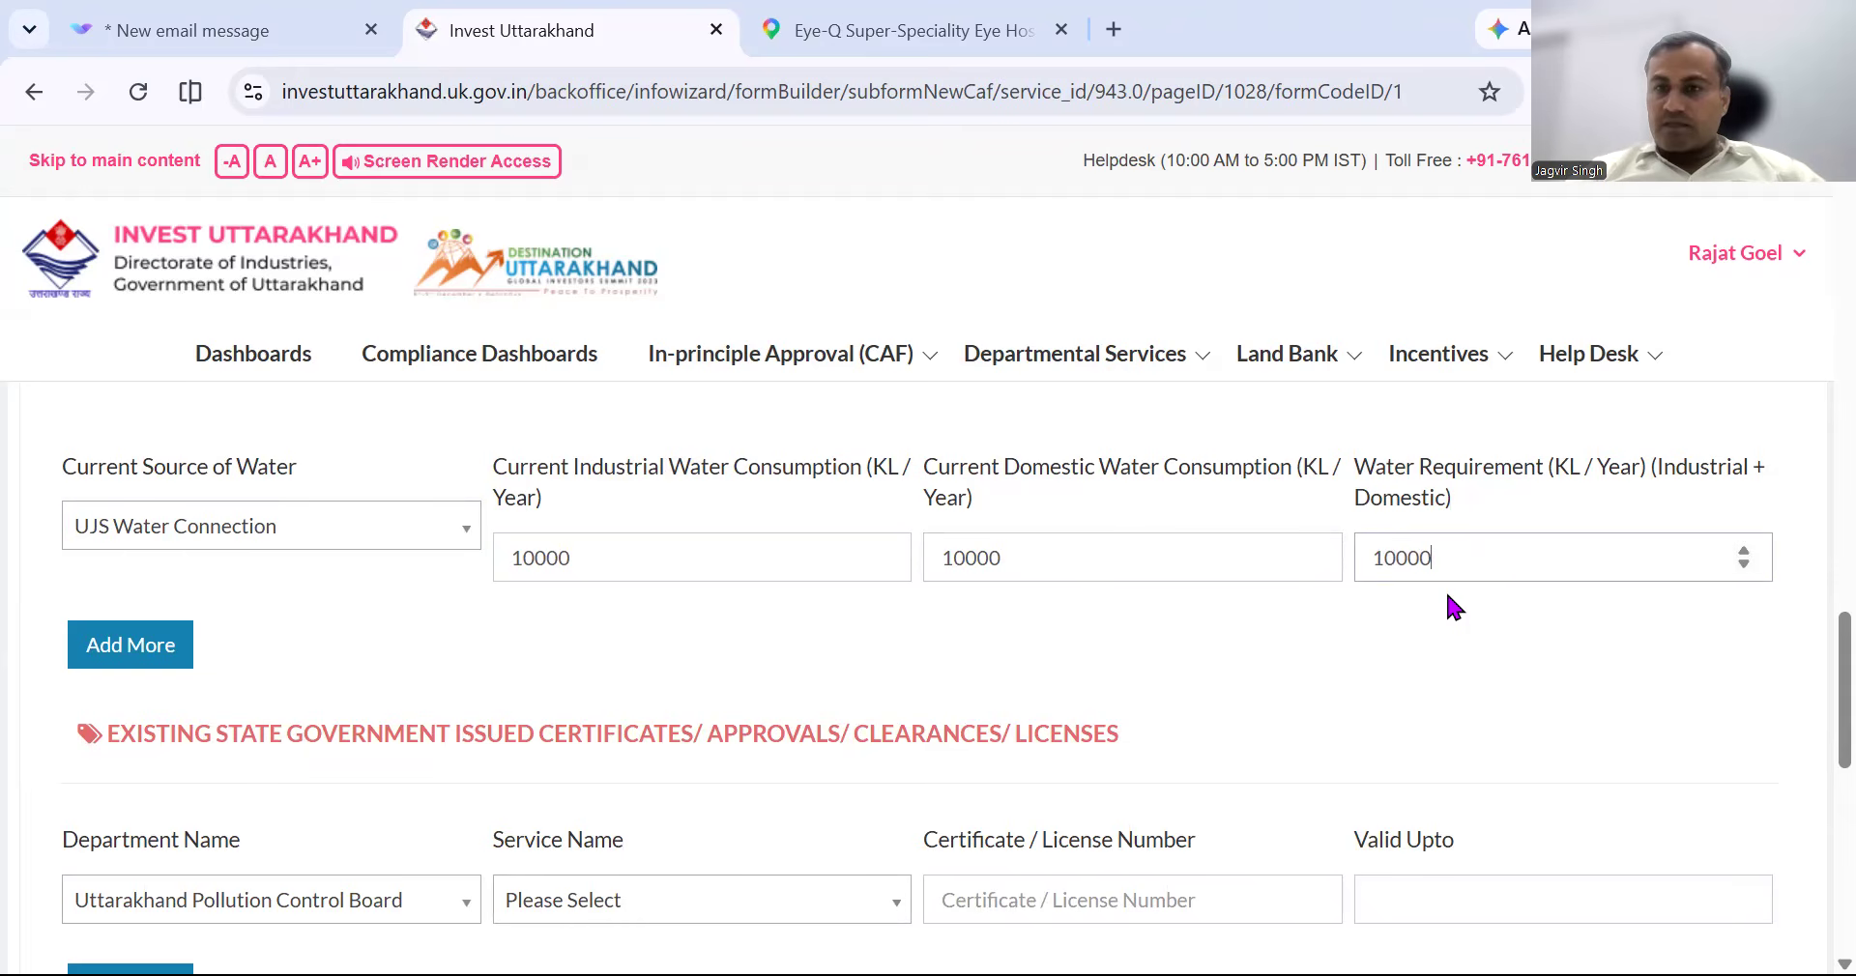
click(1135, 595)
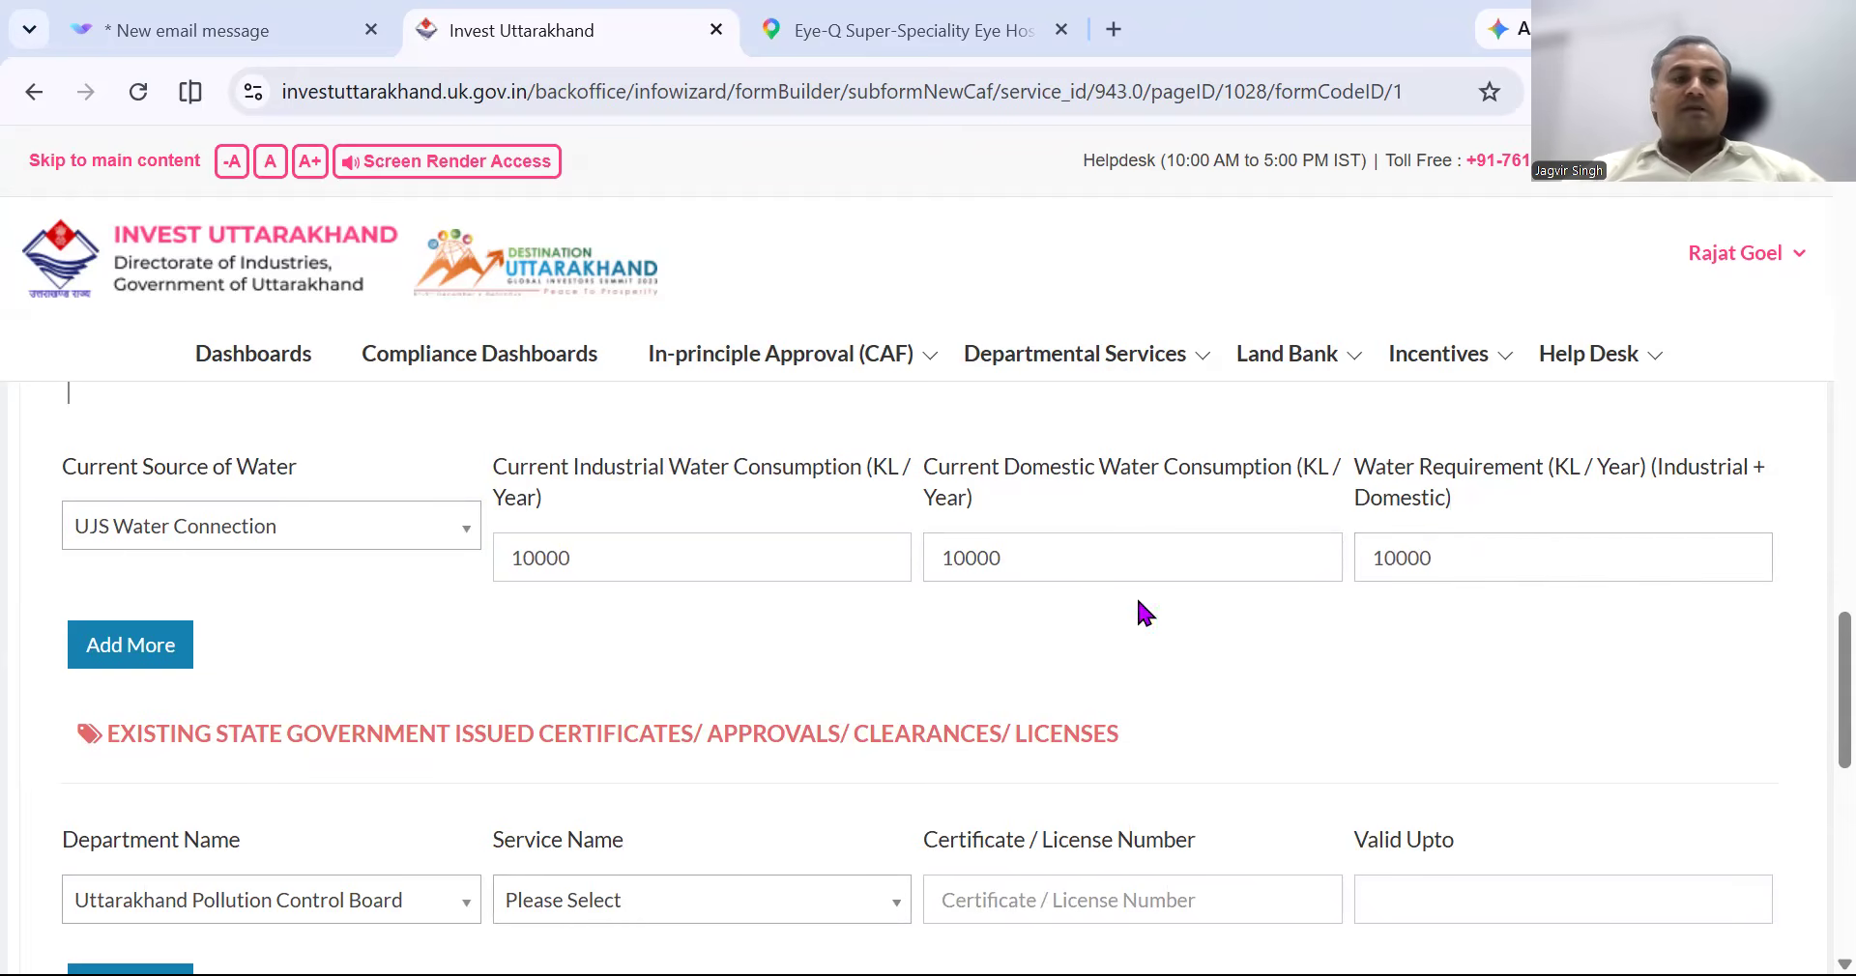
click(152, 664)
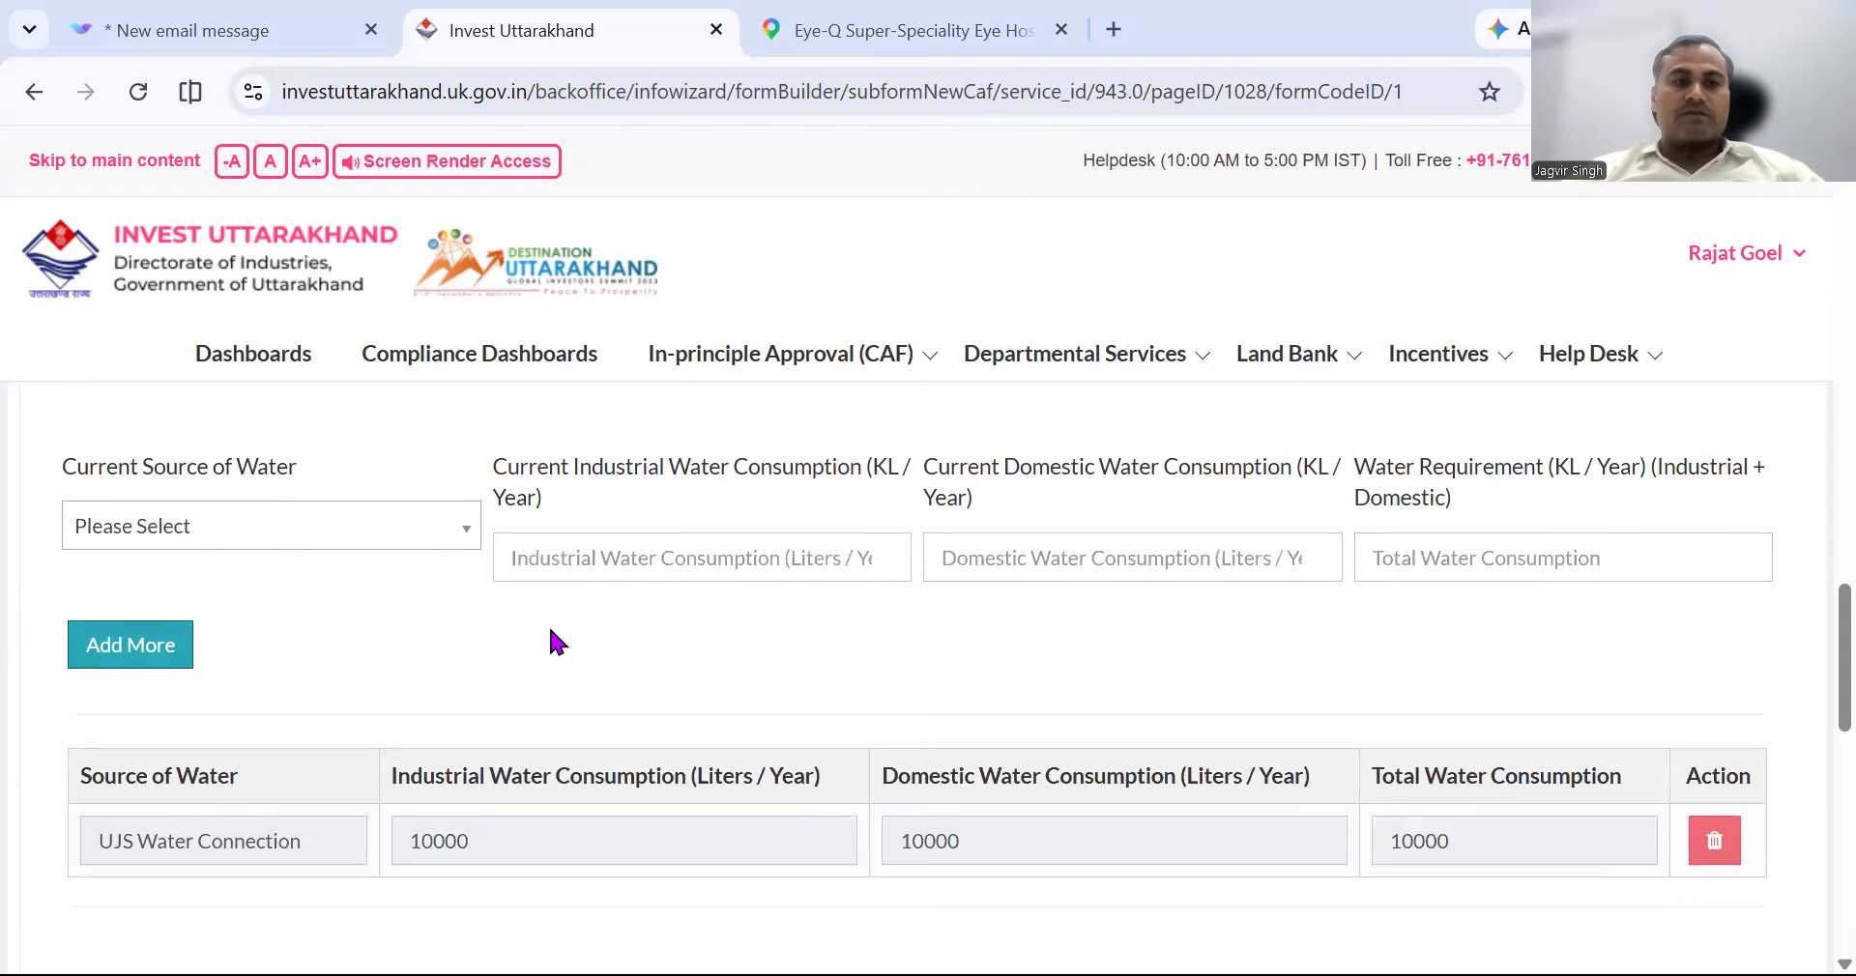
Untick Water to collapse the water entry fields.
scroll(548, 642, up, 2)
scroll(548, 624, up, 3)
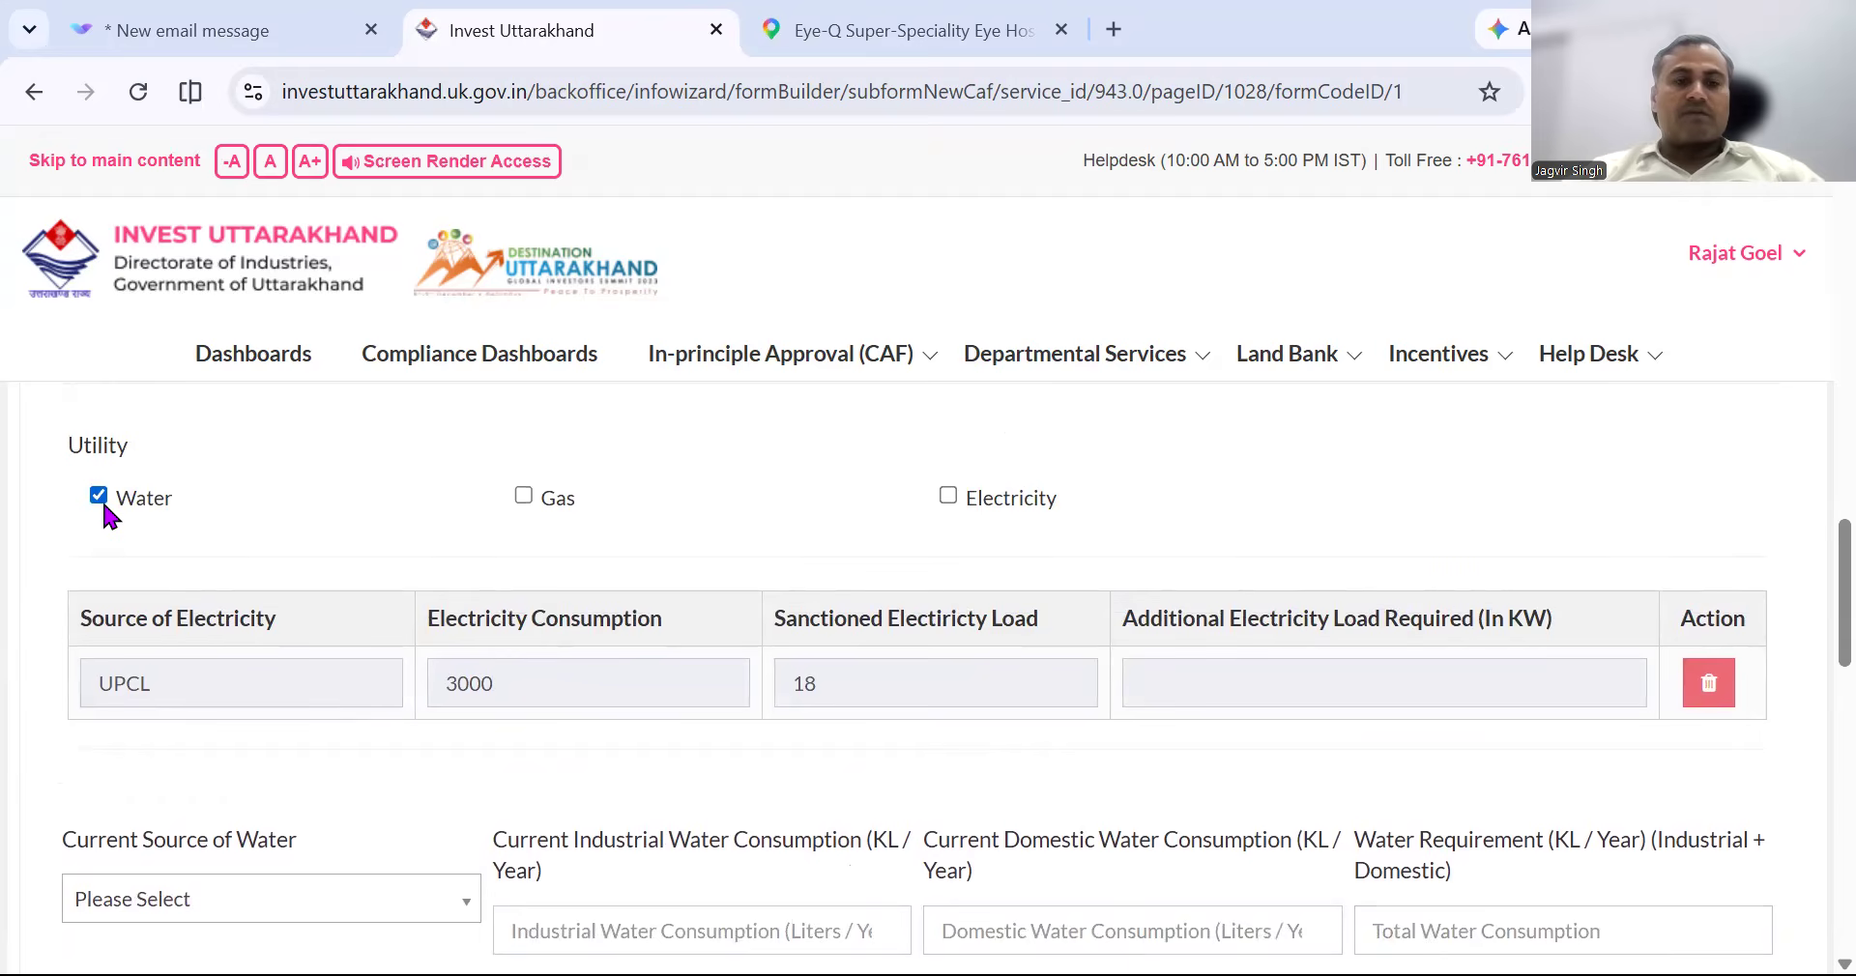
click(101, 497)
scroll(551, 530, down, 3)
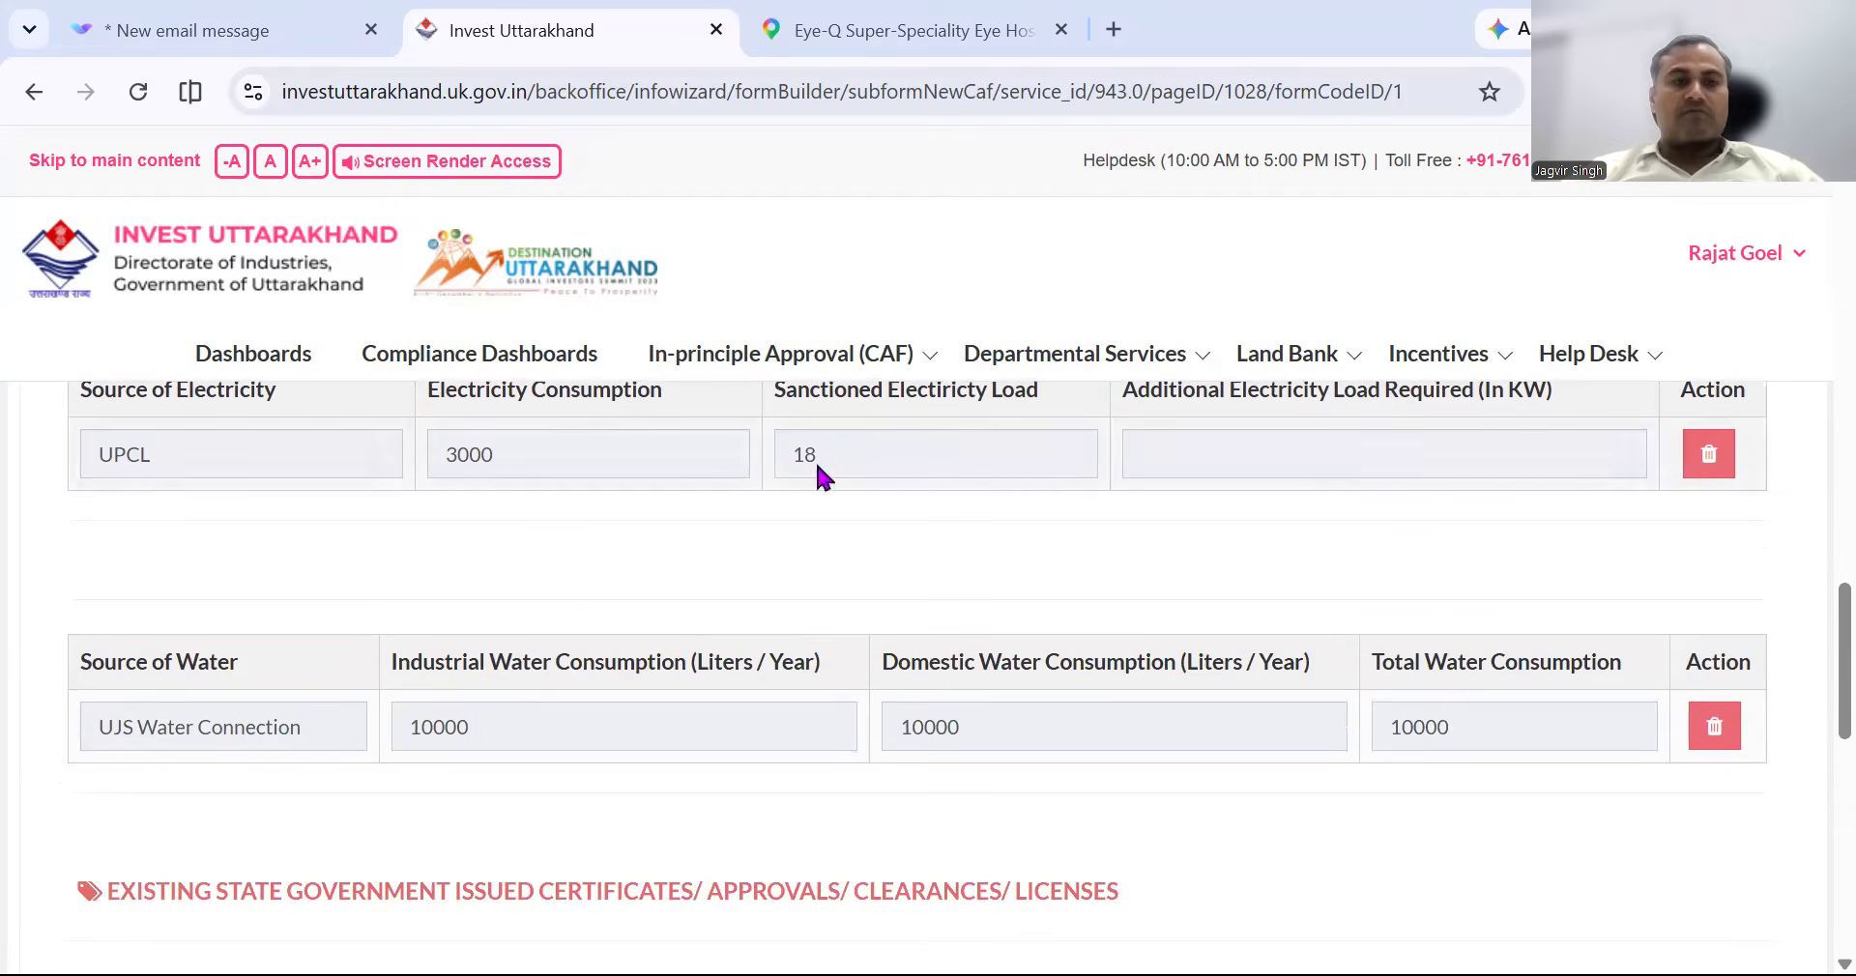
scroll(1123, 588, up, 2)
scroll(1123, 588, down, 4)
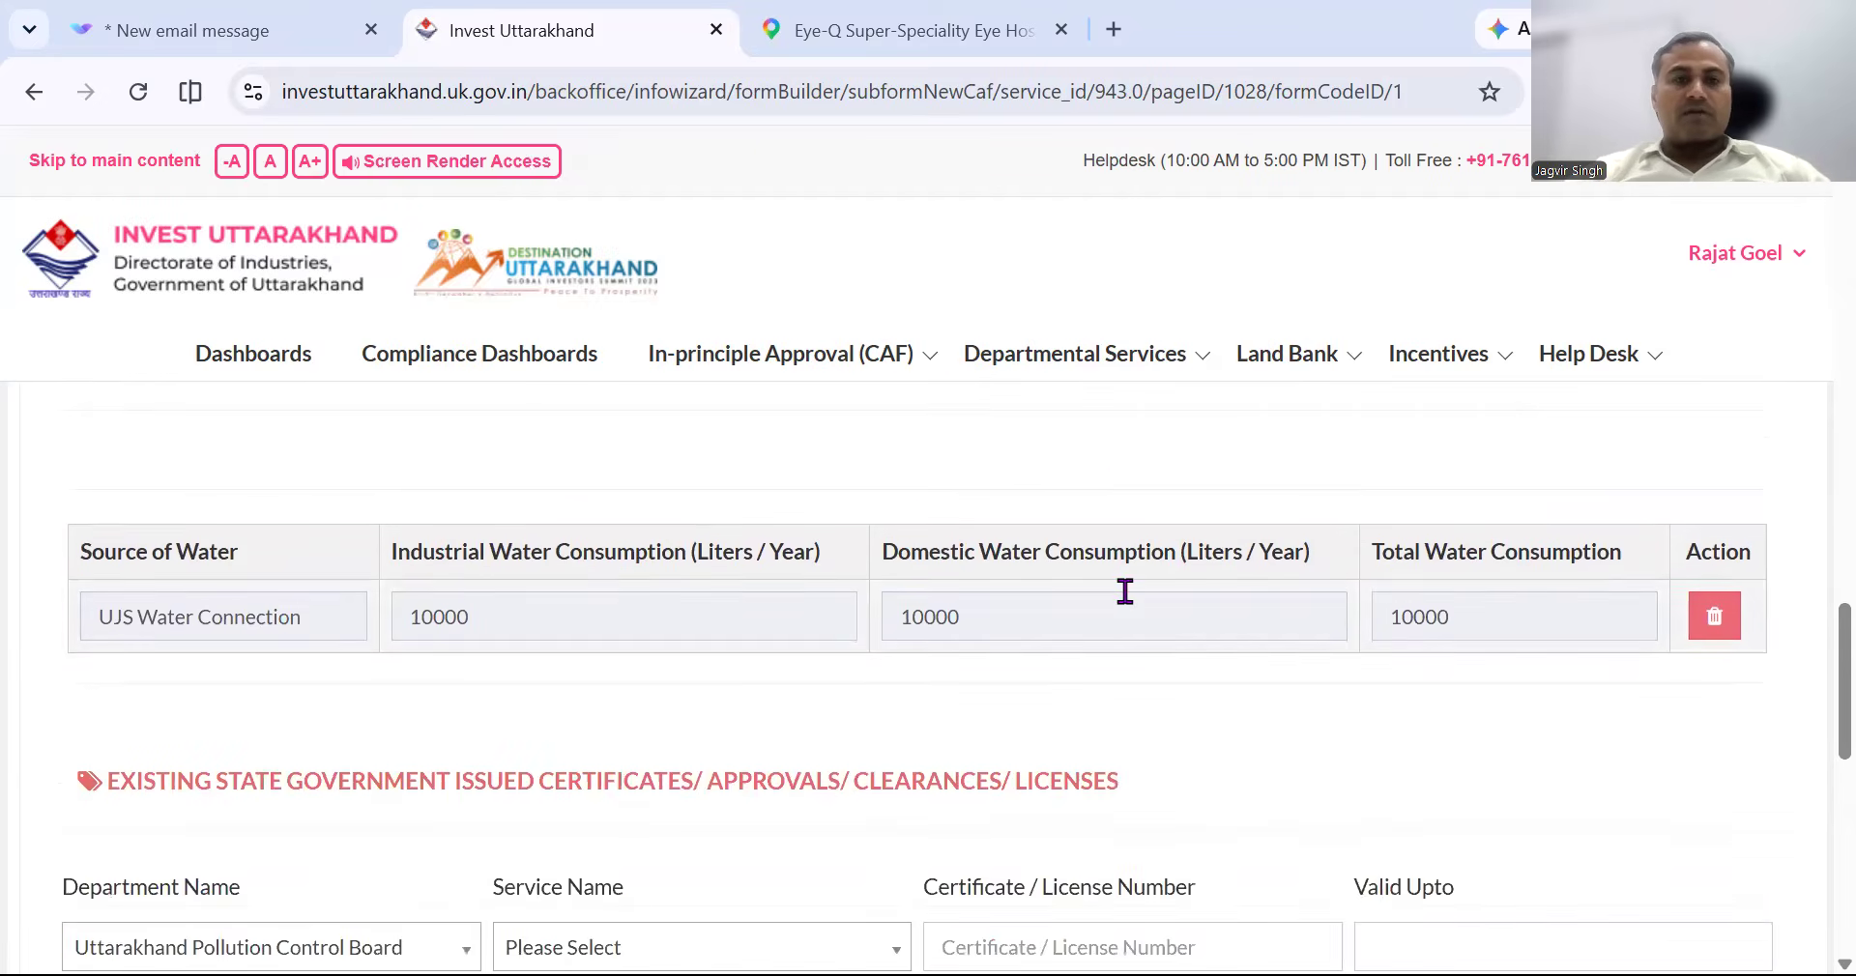
scroll(1124, 591, down, 5)
Add an existing approval: Uttarakhand Fire and Emergency Services, Annual clearance certificate.
scroll(1124, 592, down, 1)
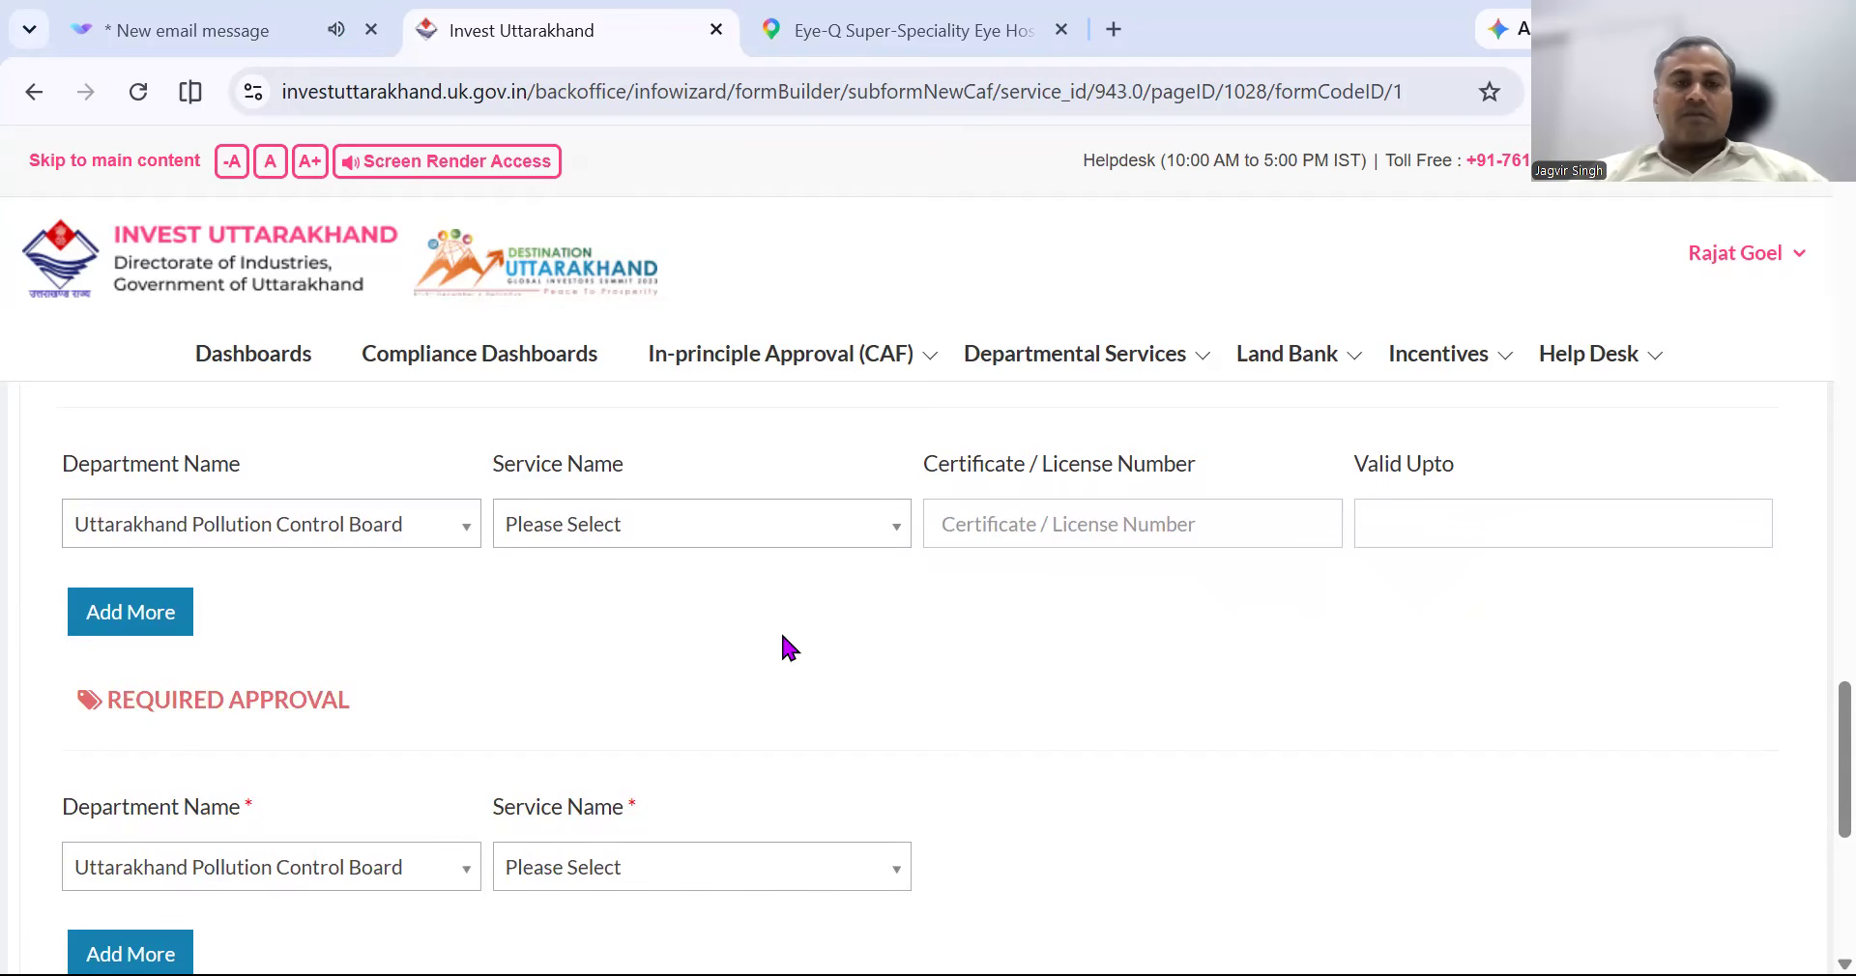
click(426, 544)
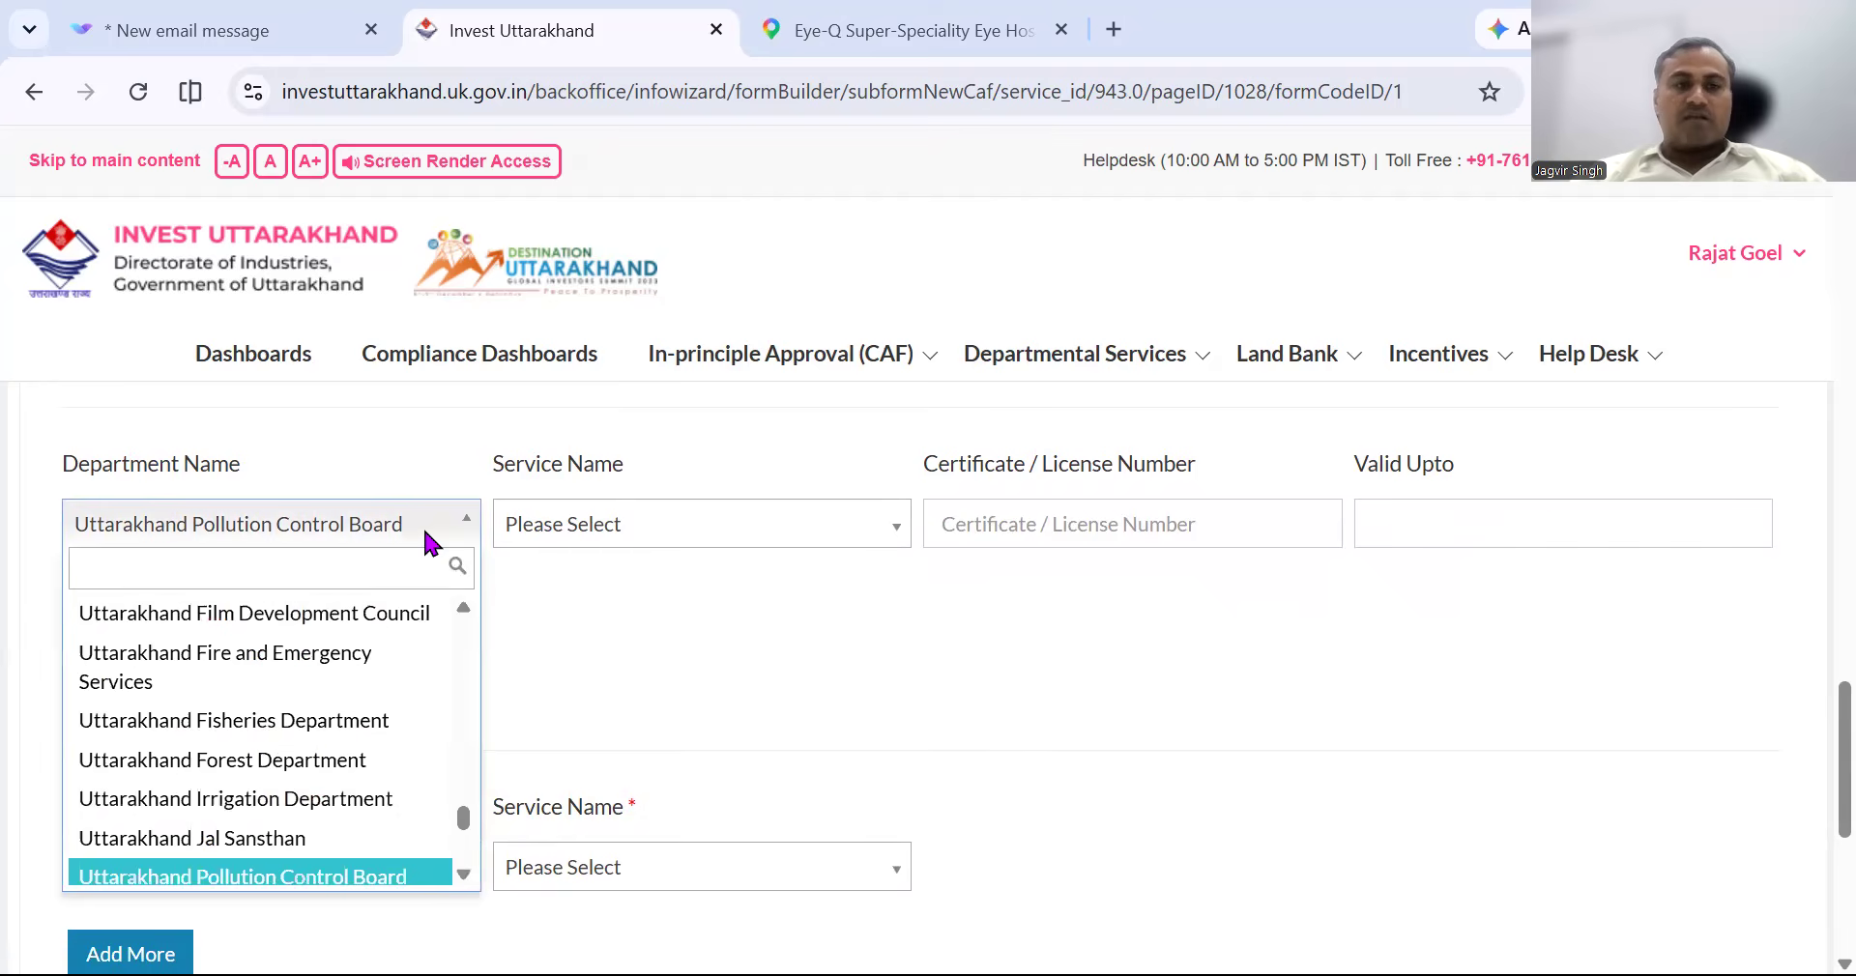
click(416, 665)
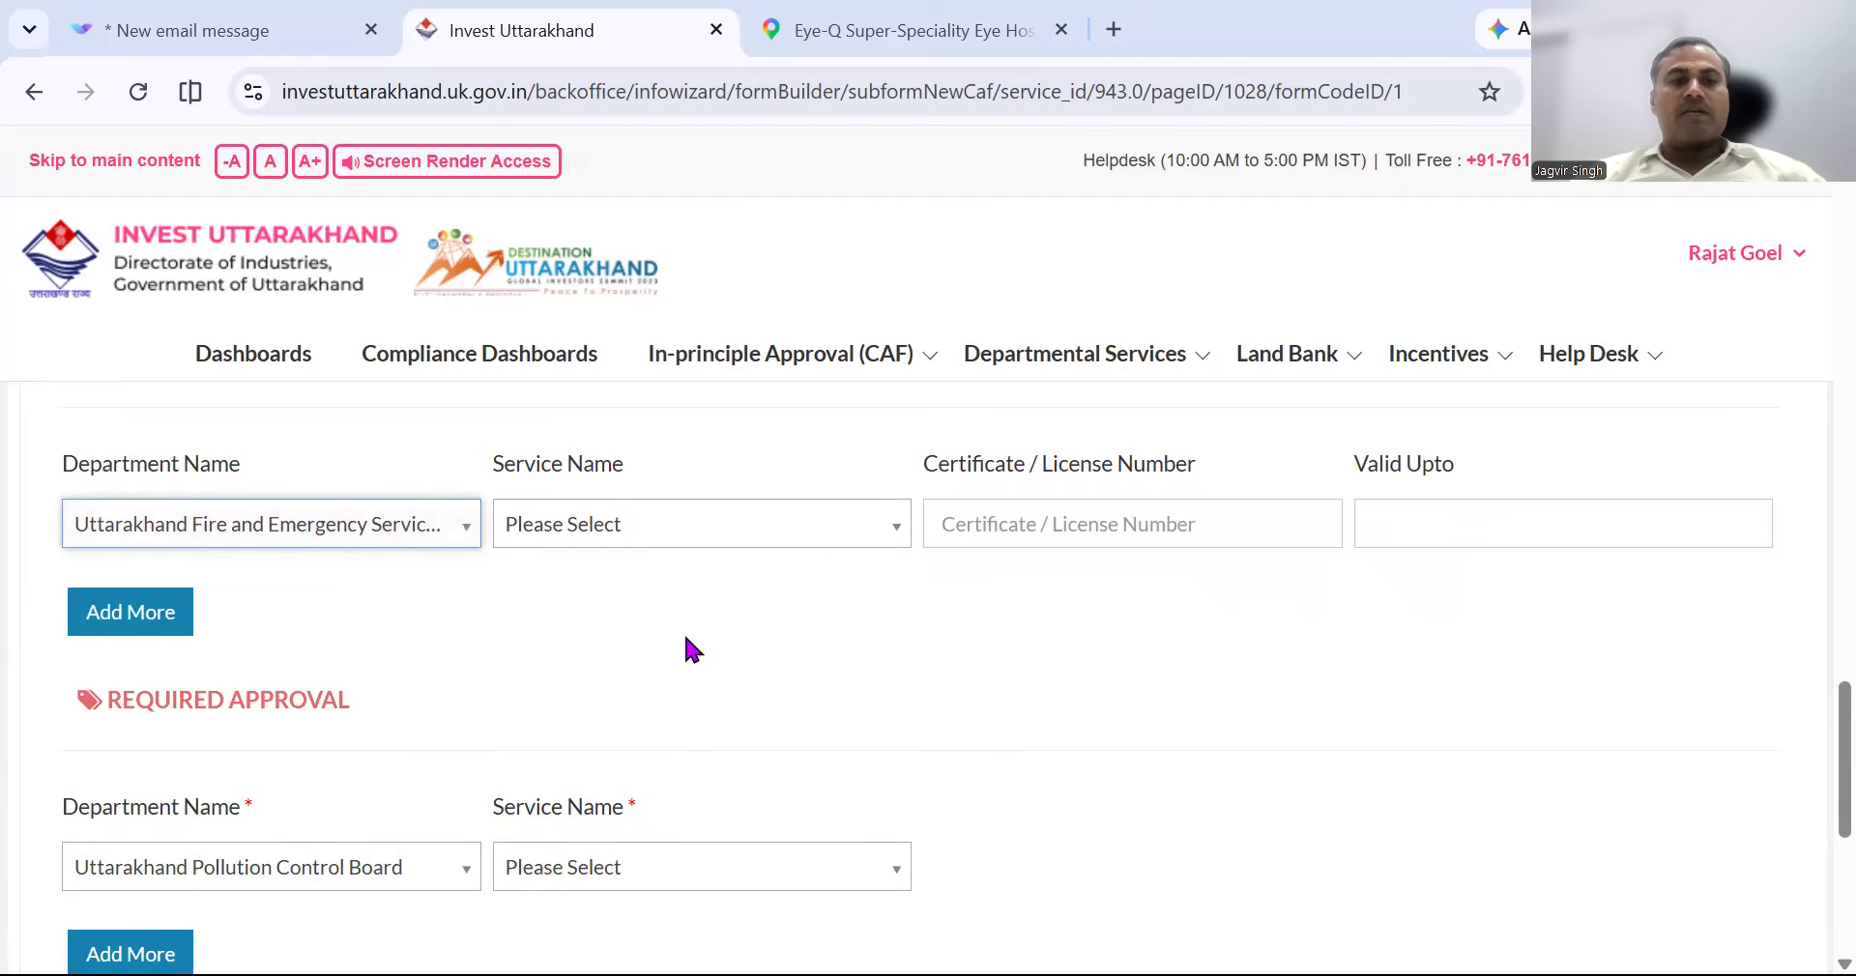
click(817, 529)
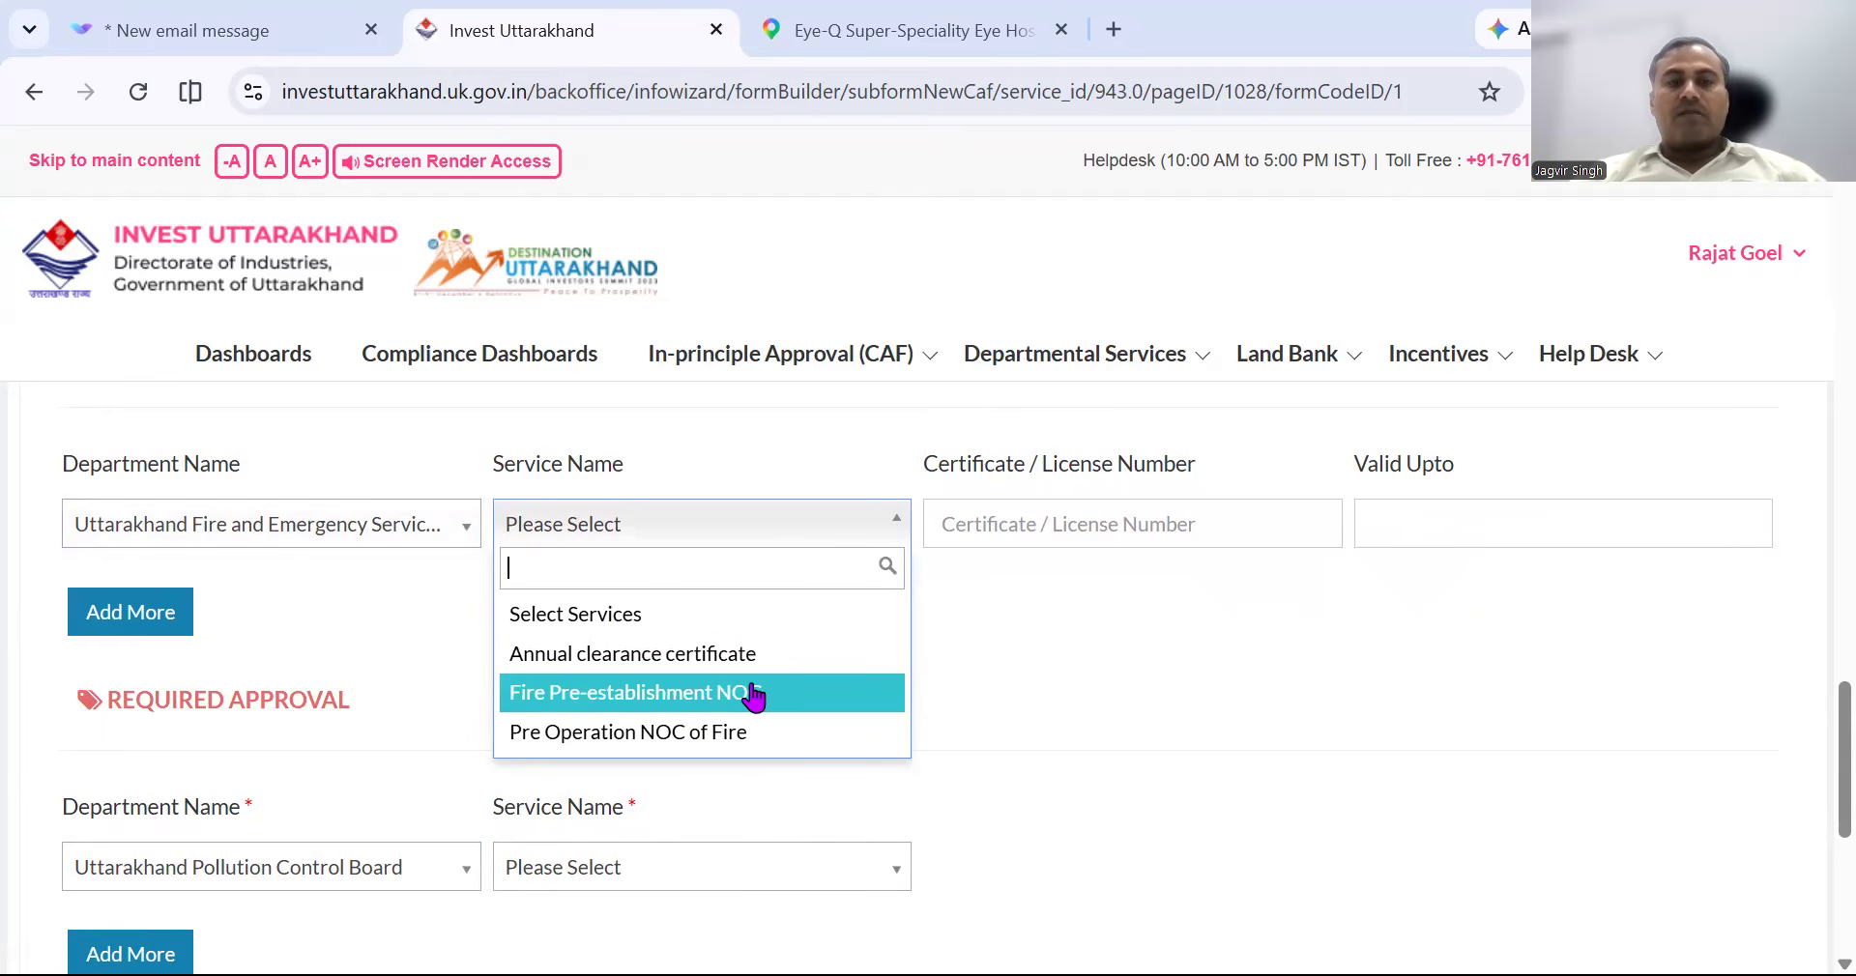
click(750, 658)
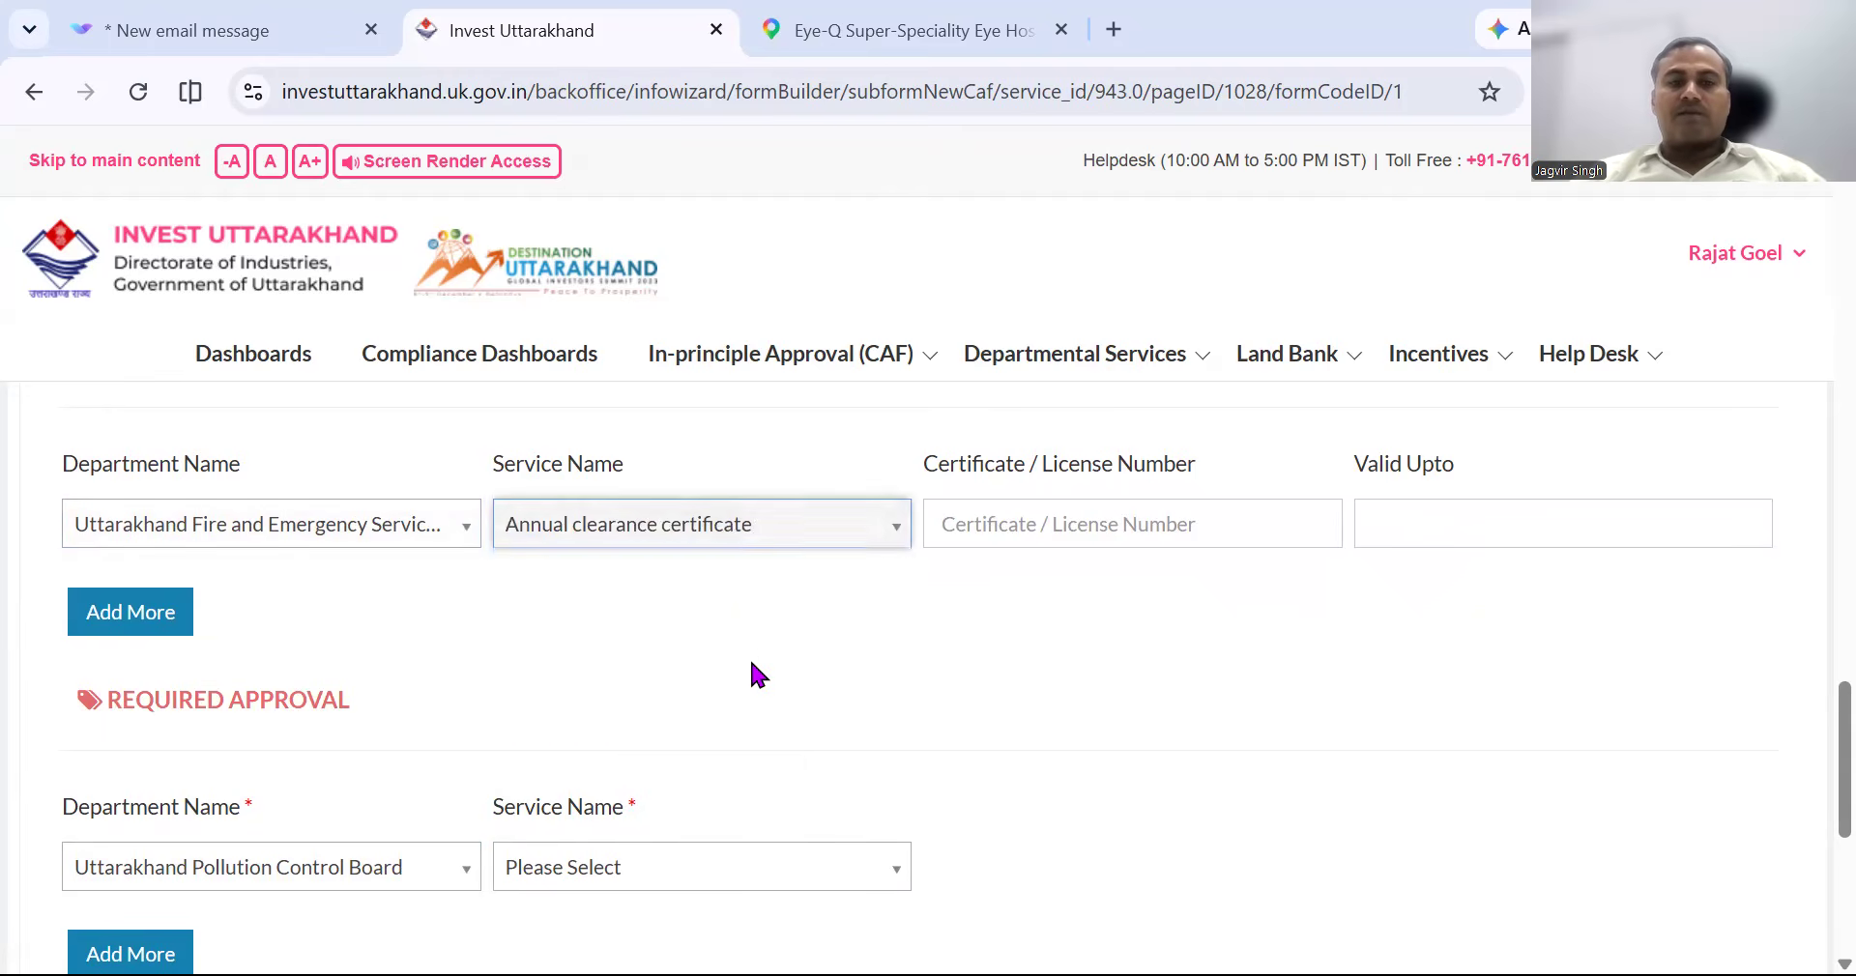
click(1189, 522)
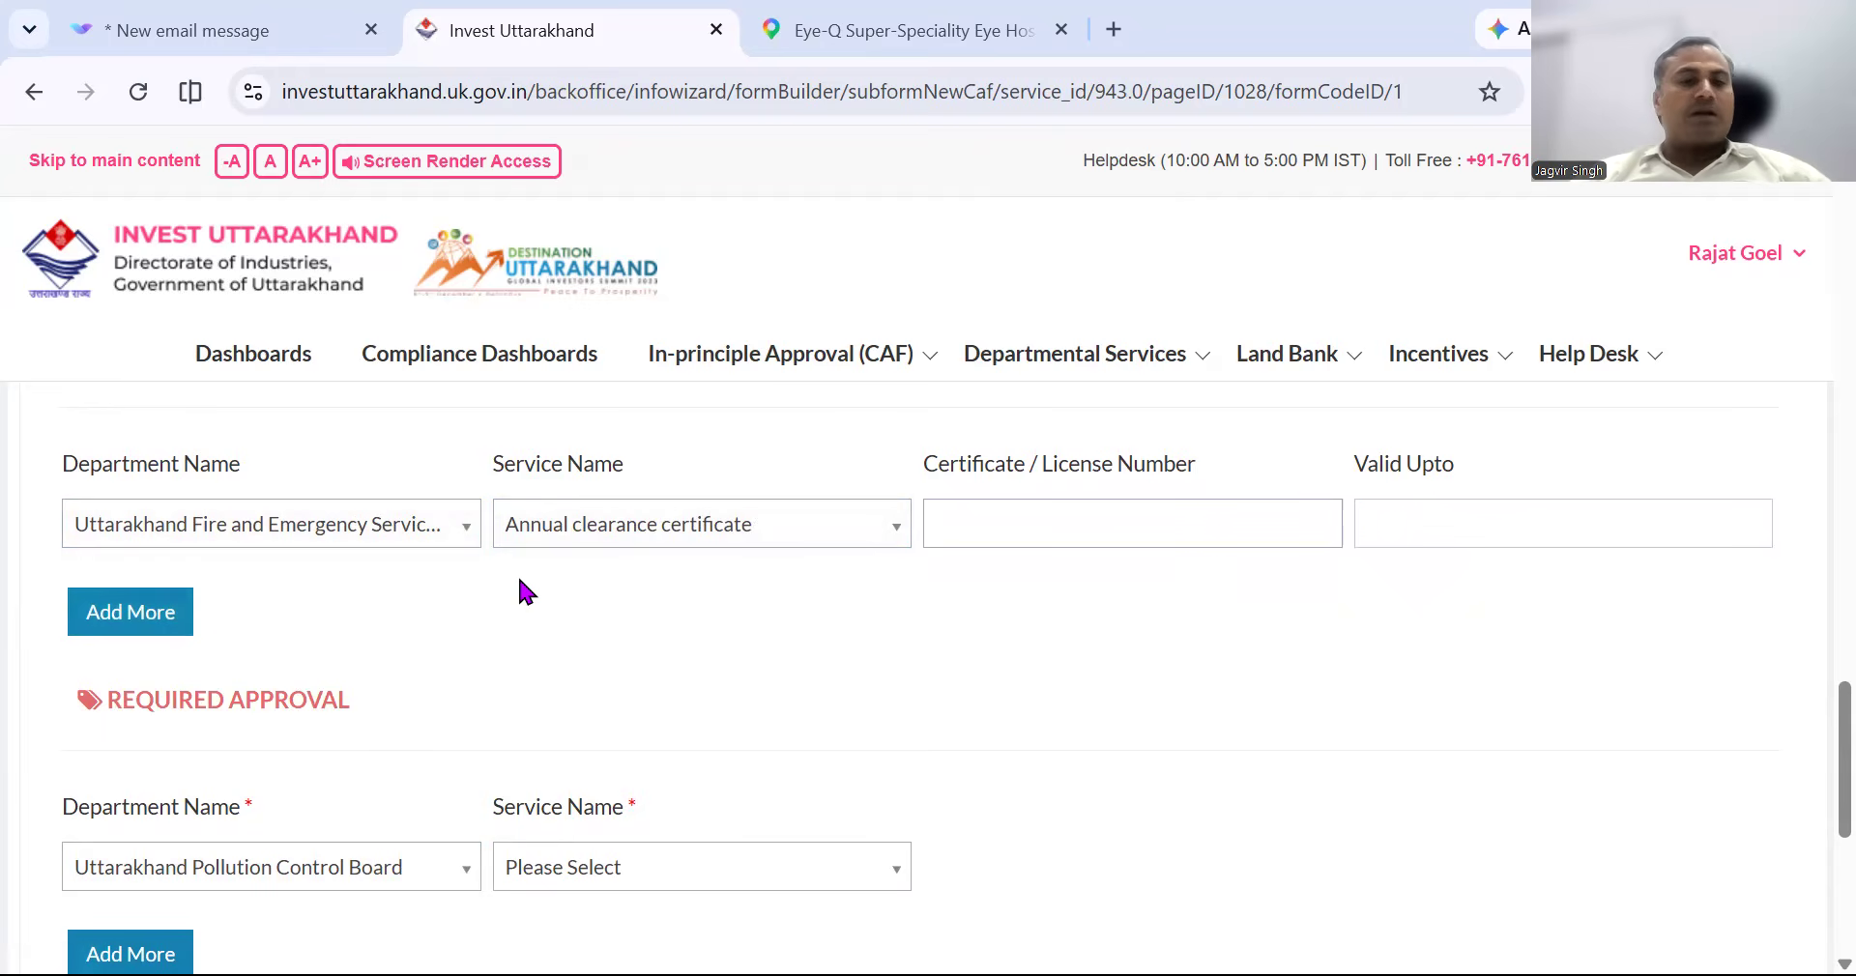
scroll(606, 634, down, 1)
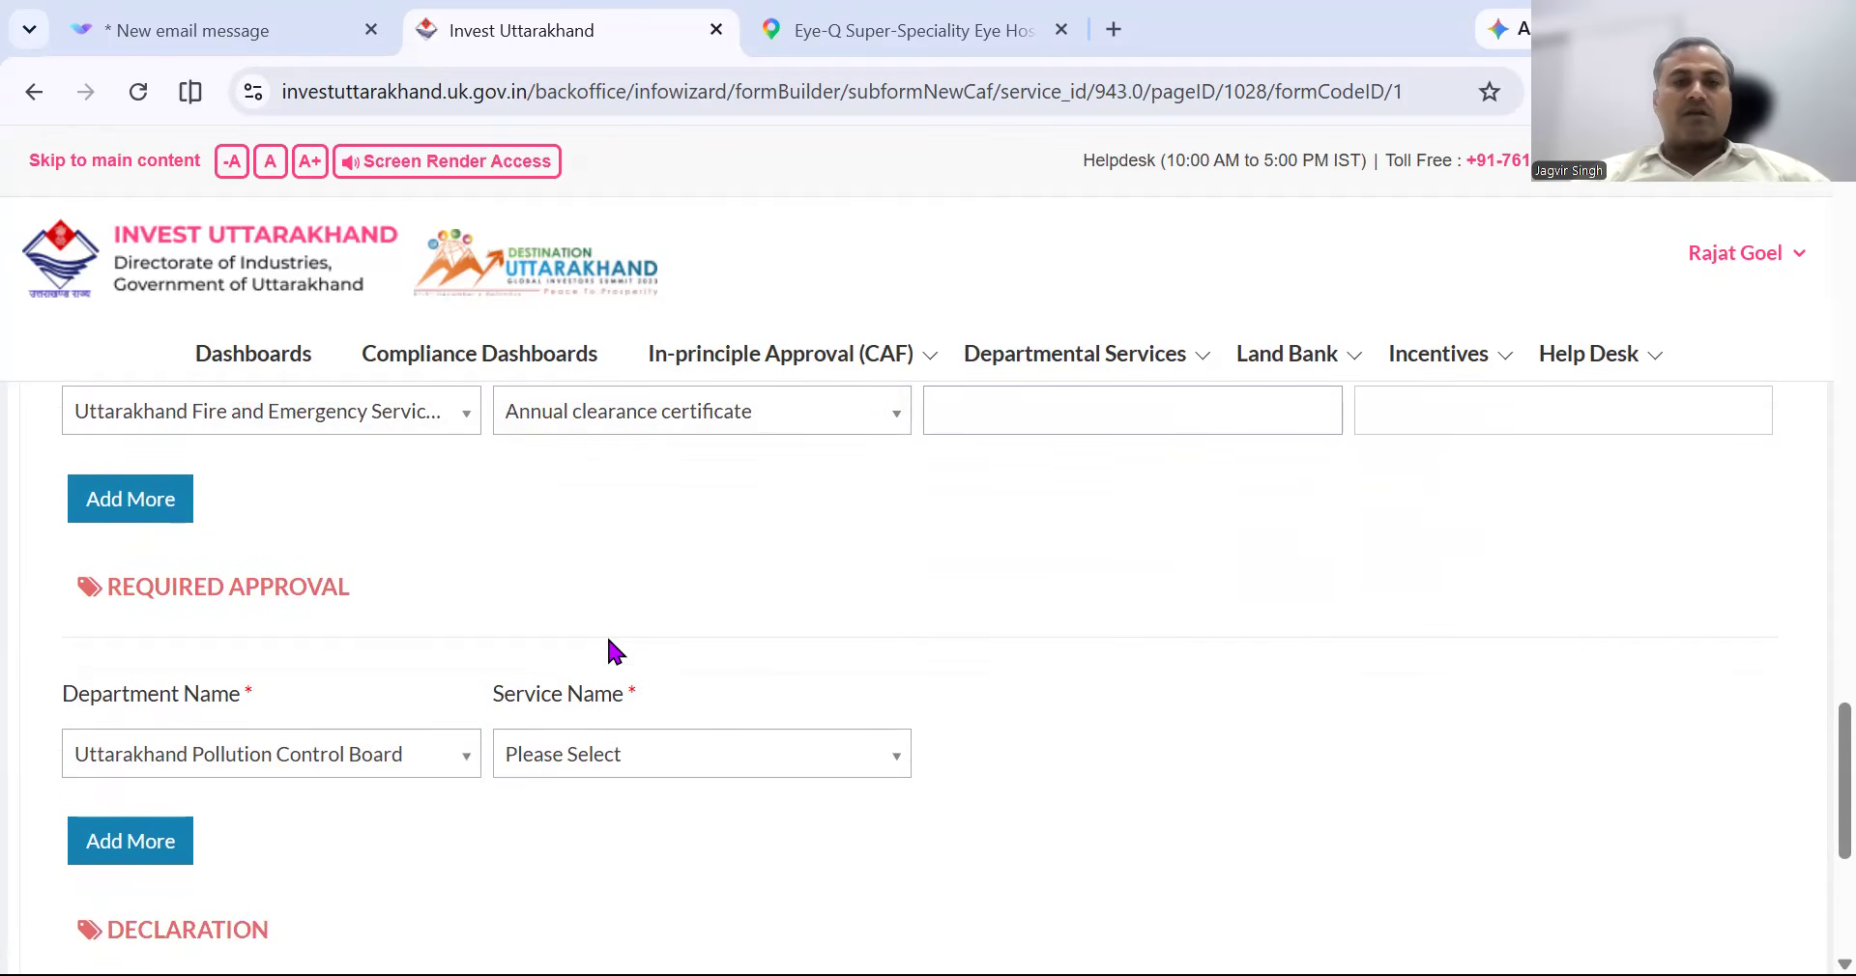
Add a required approval for Uttarakhand Fire and Emergency Services with Annual clearance certificate.
scroll(606, 635, down, 1)
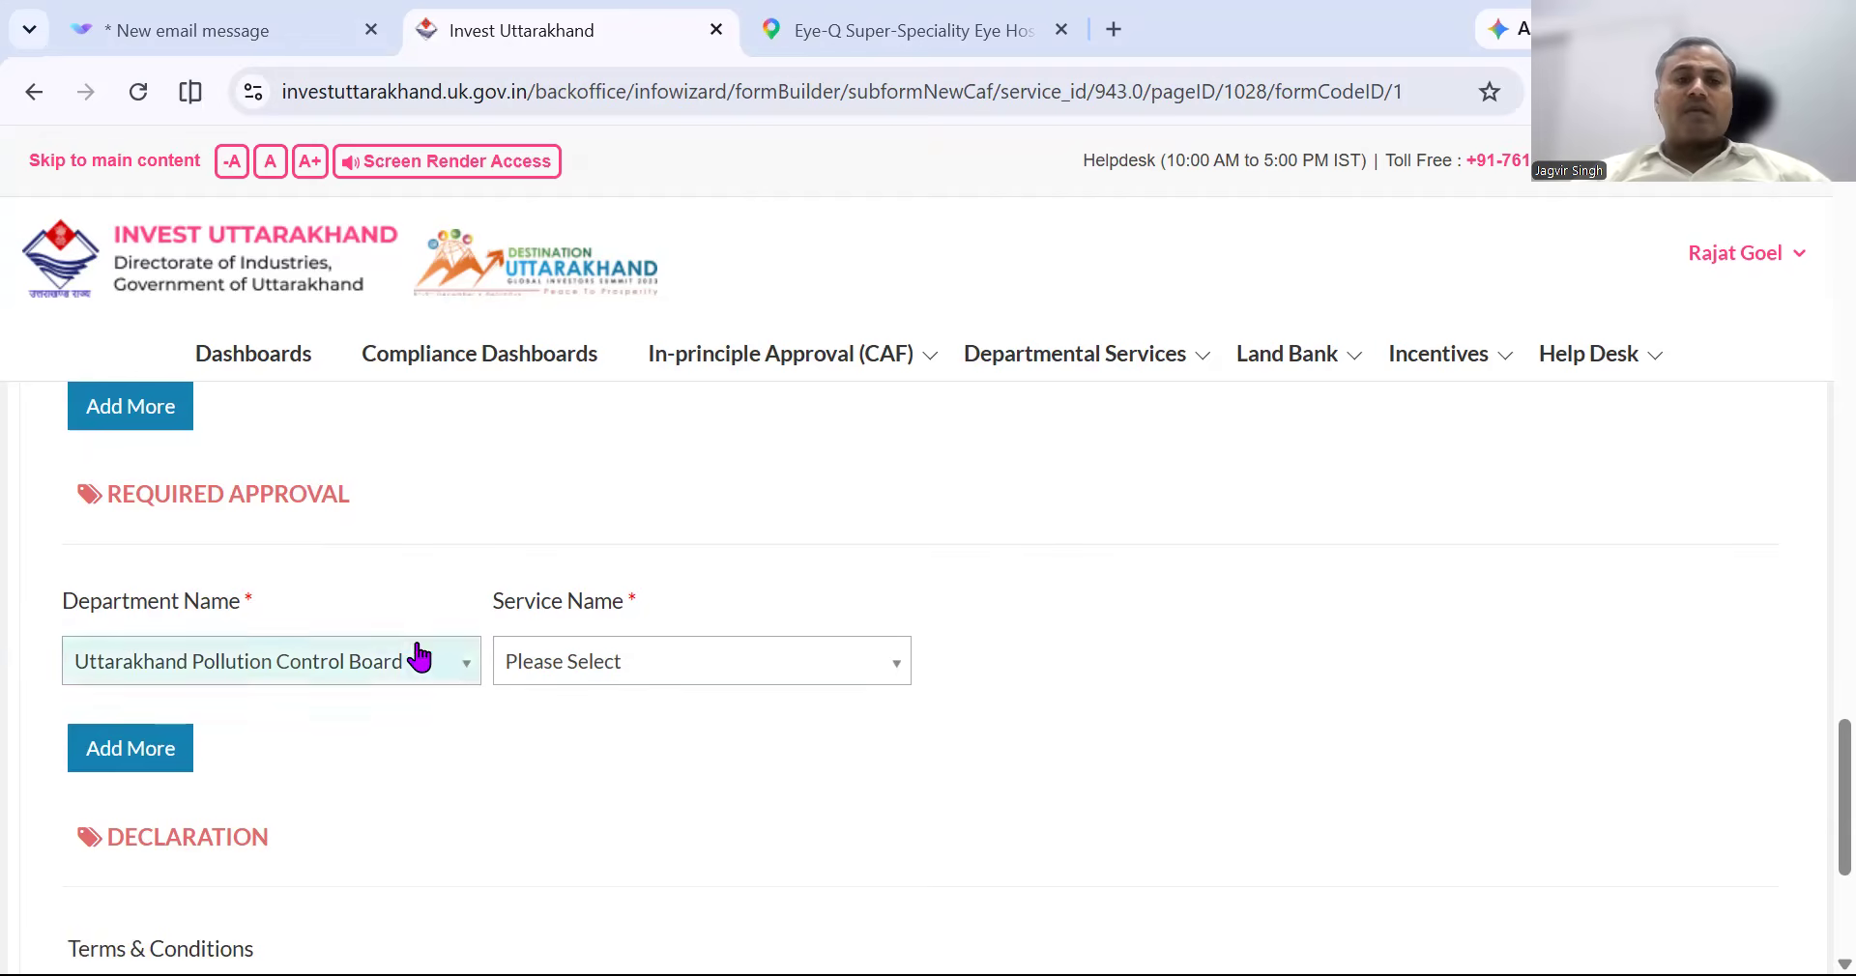
click(400, 677)
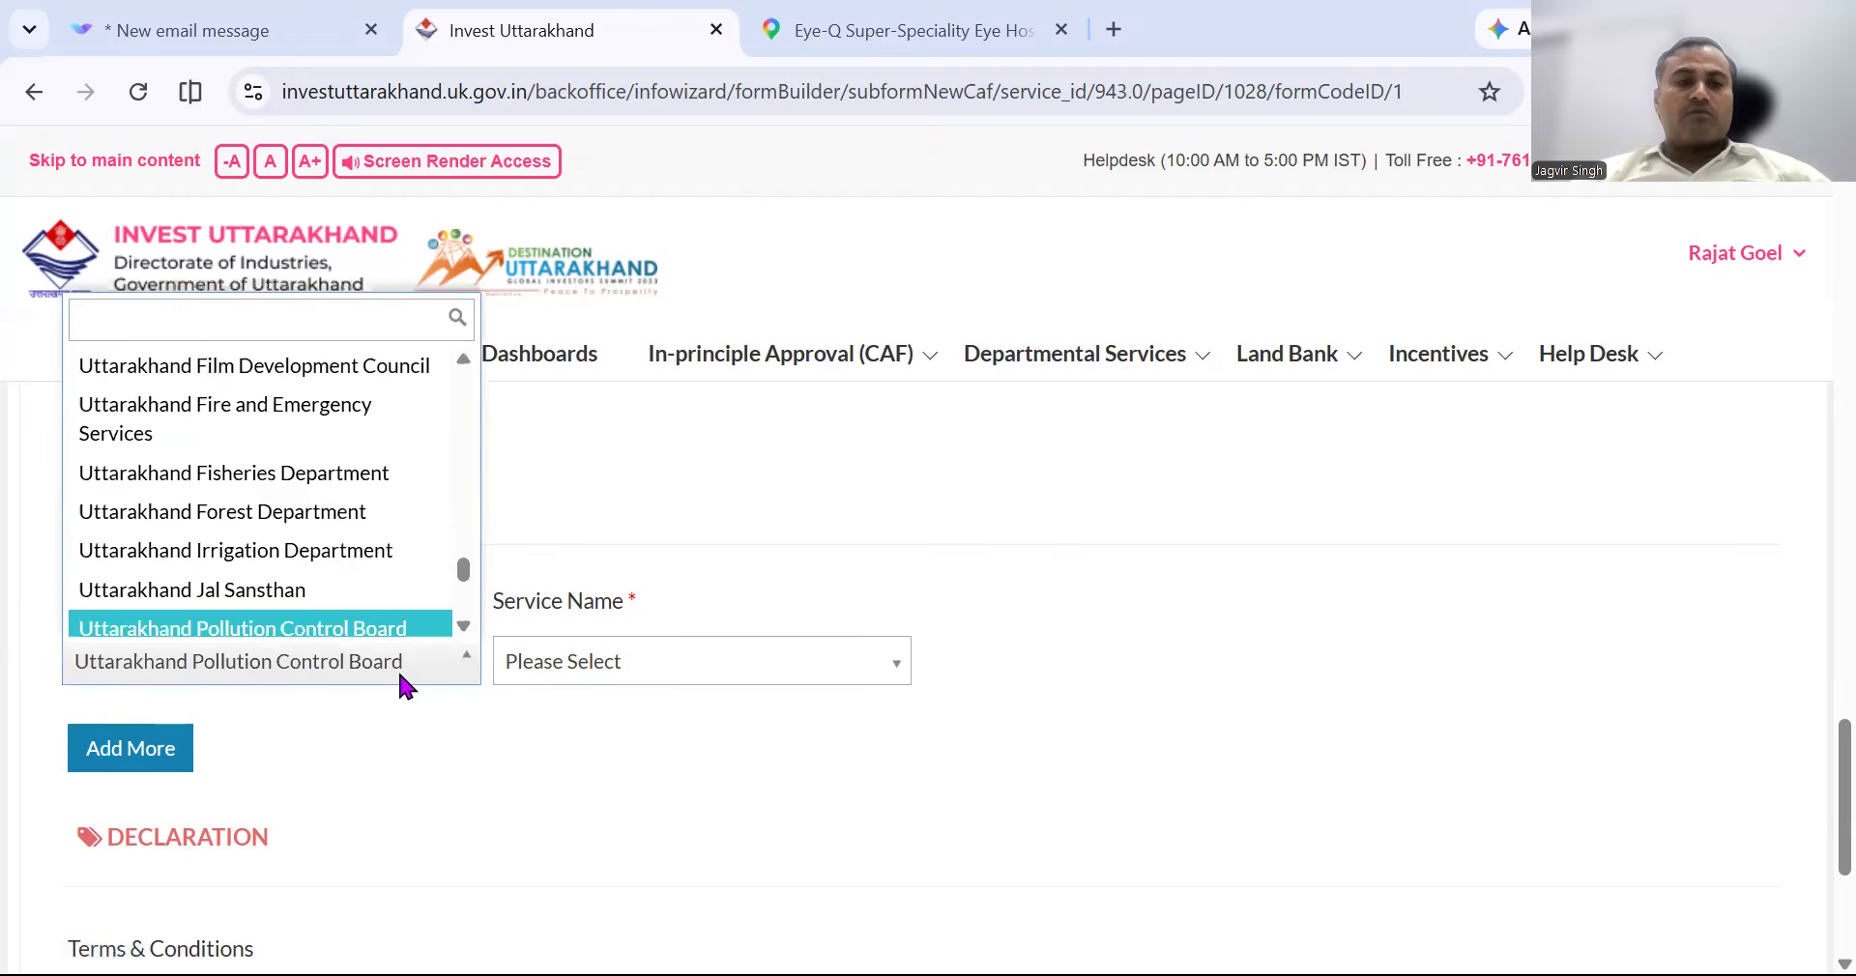
click(319, 427)
click(746, 663)
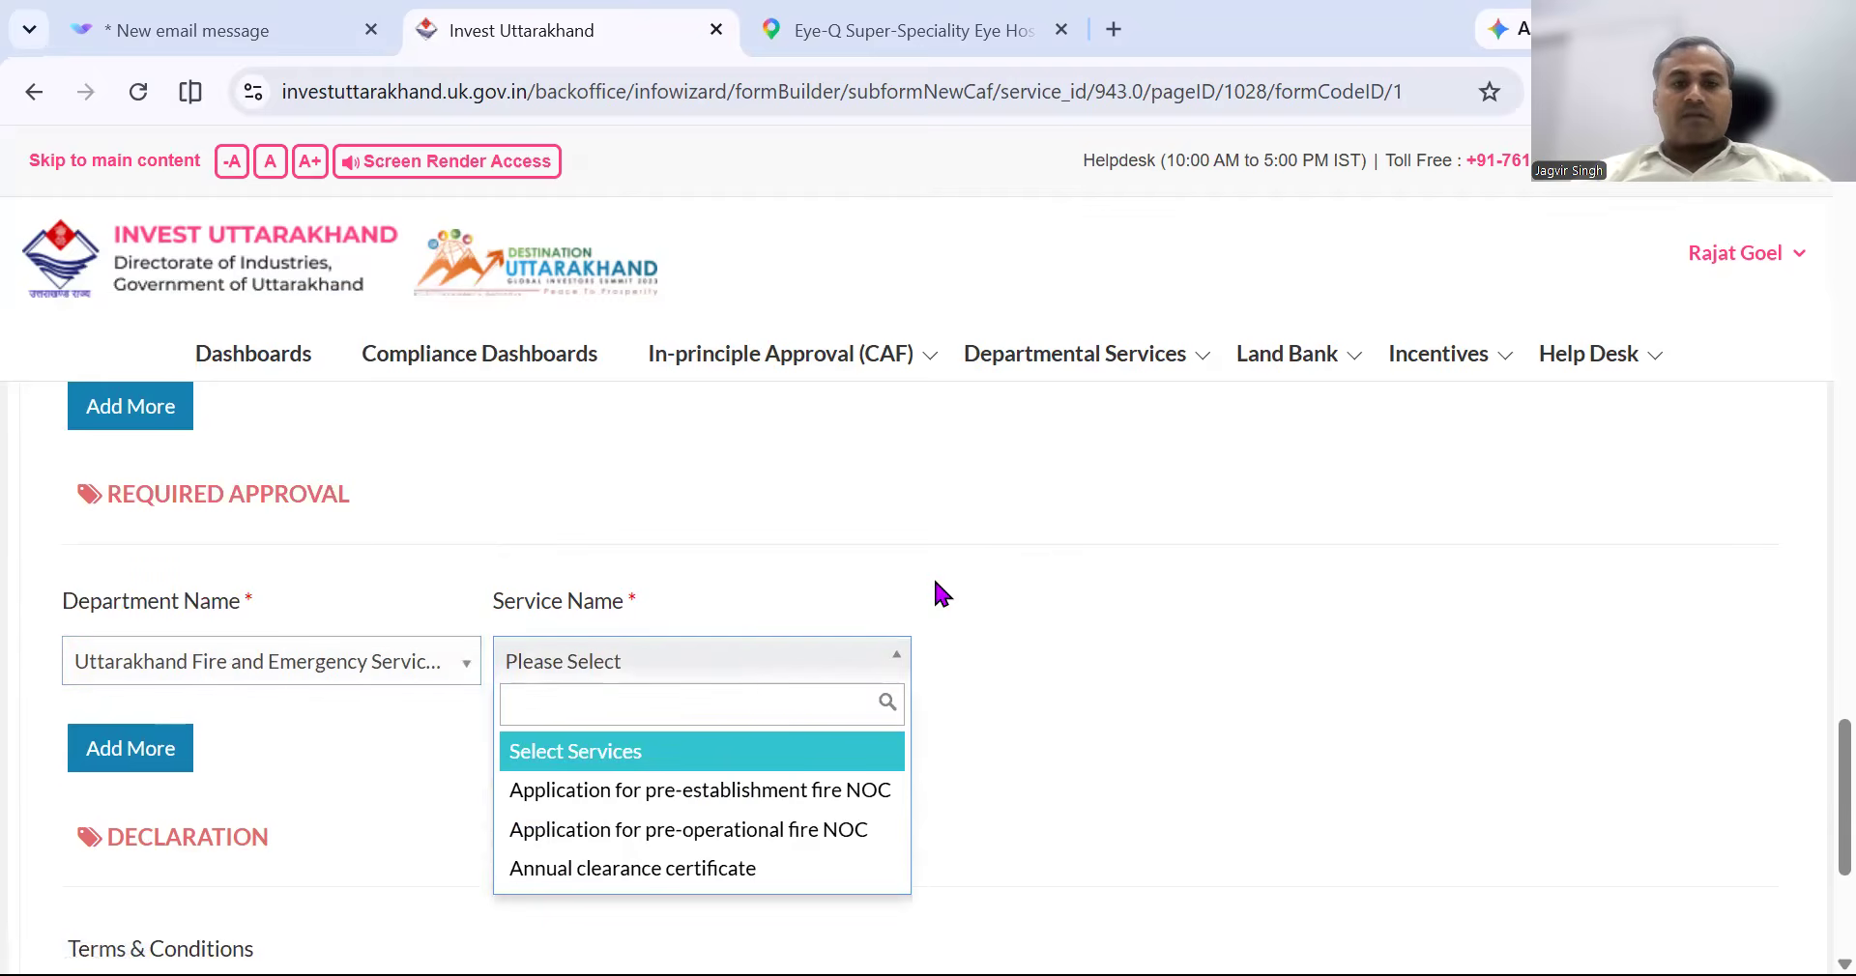
scroll(942, 592, down, 2)
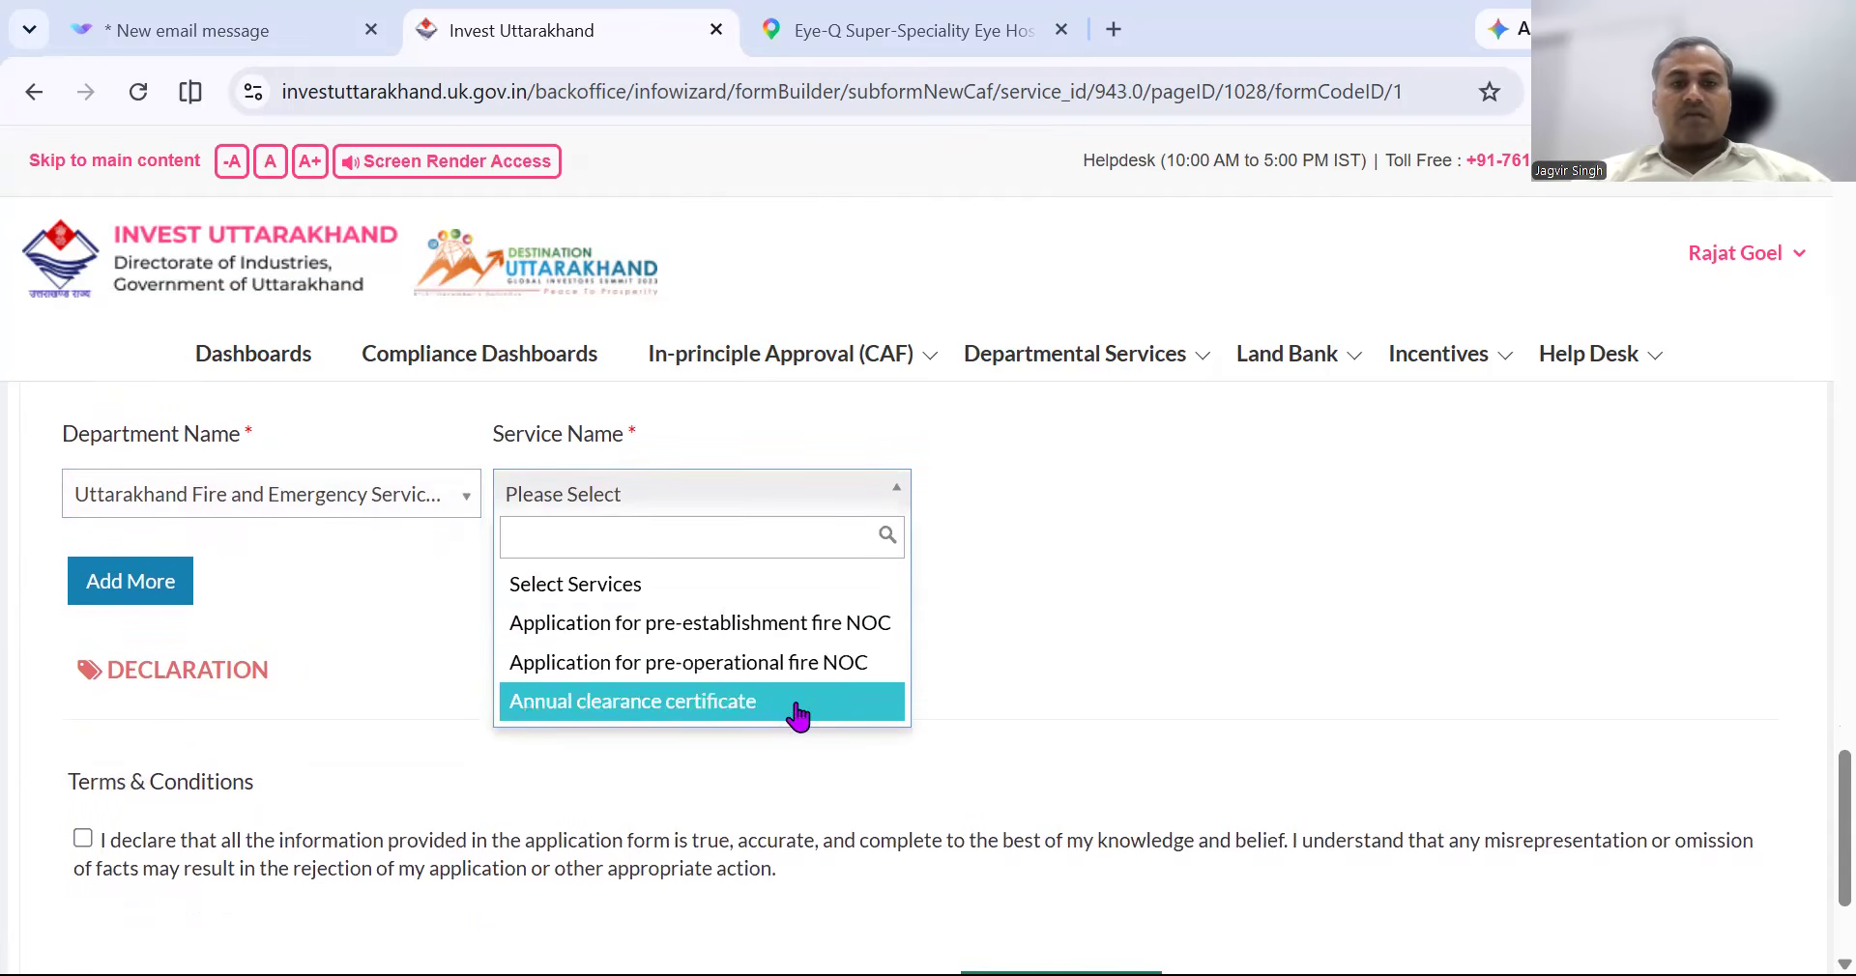
click(799, 714)
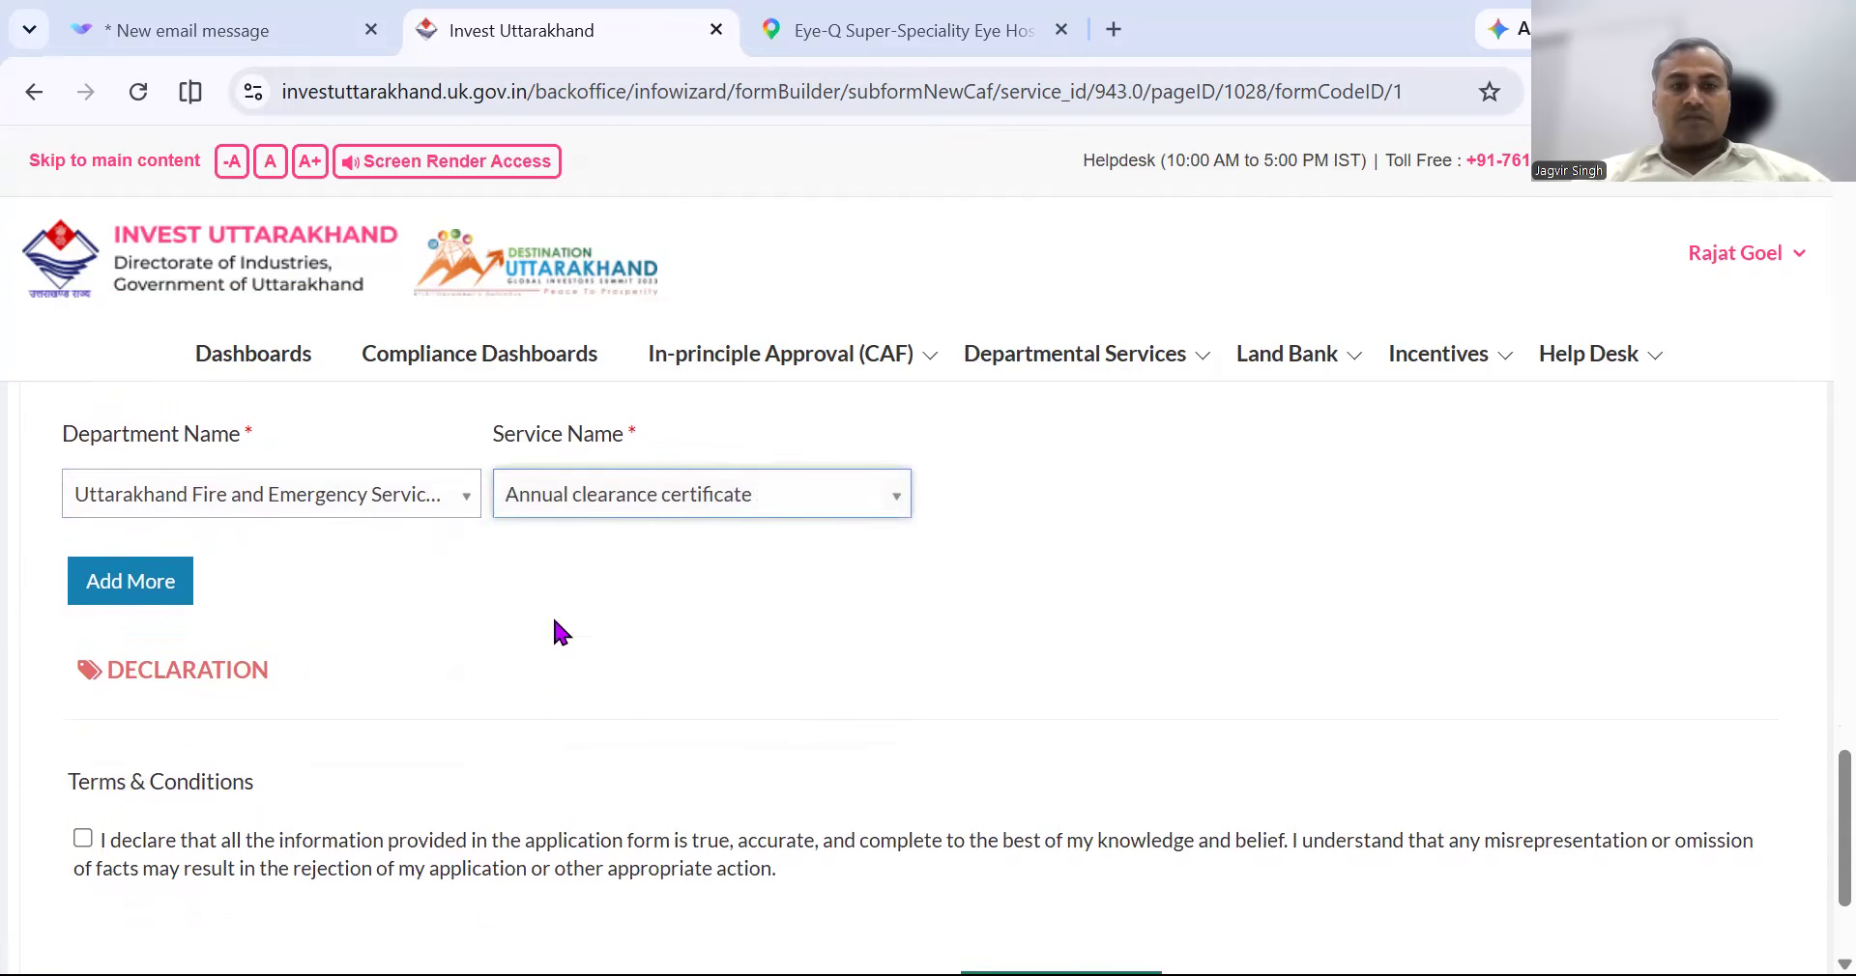
click(154, 609)
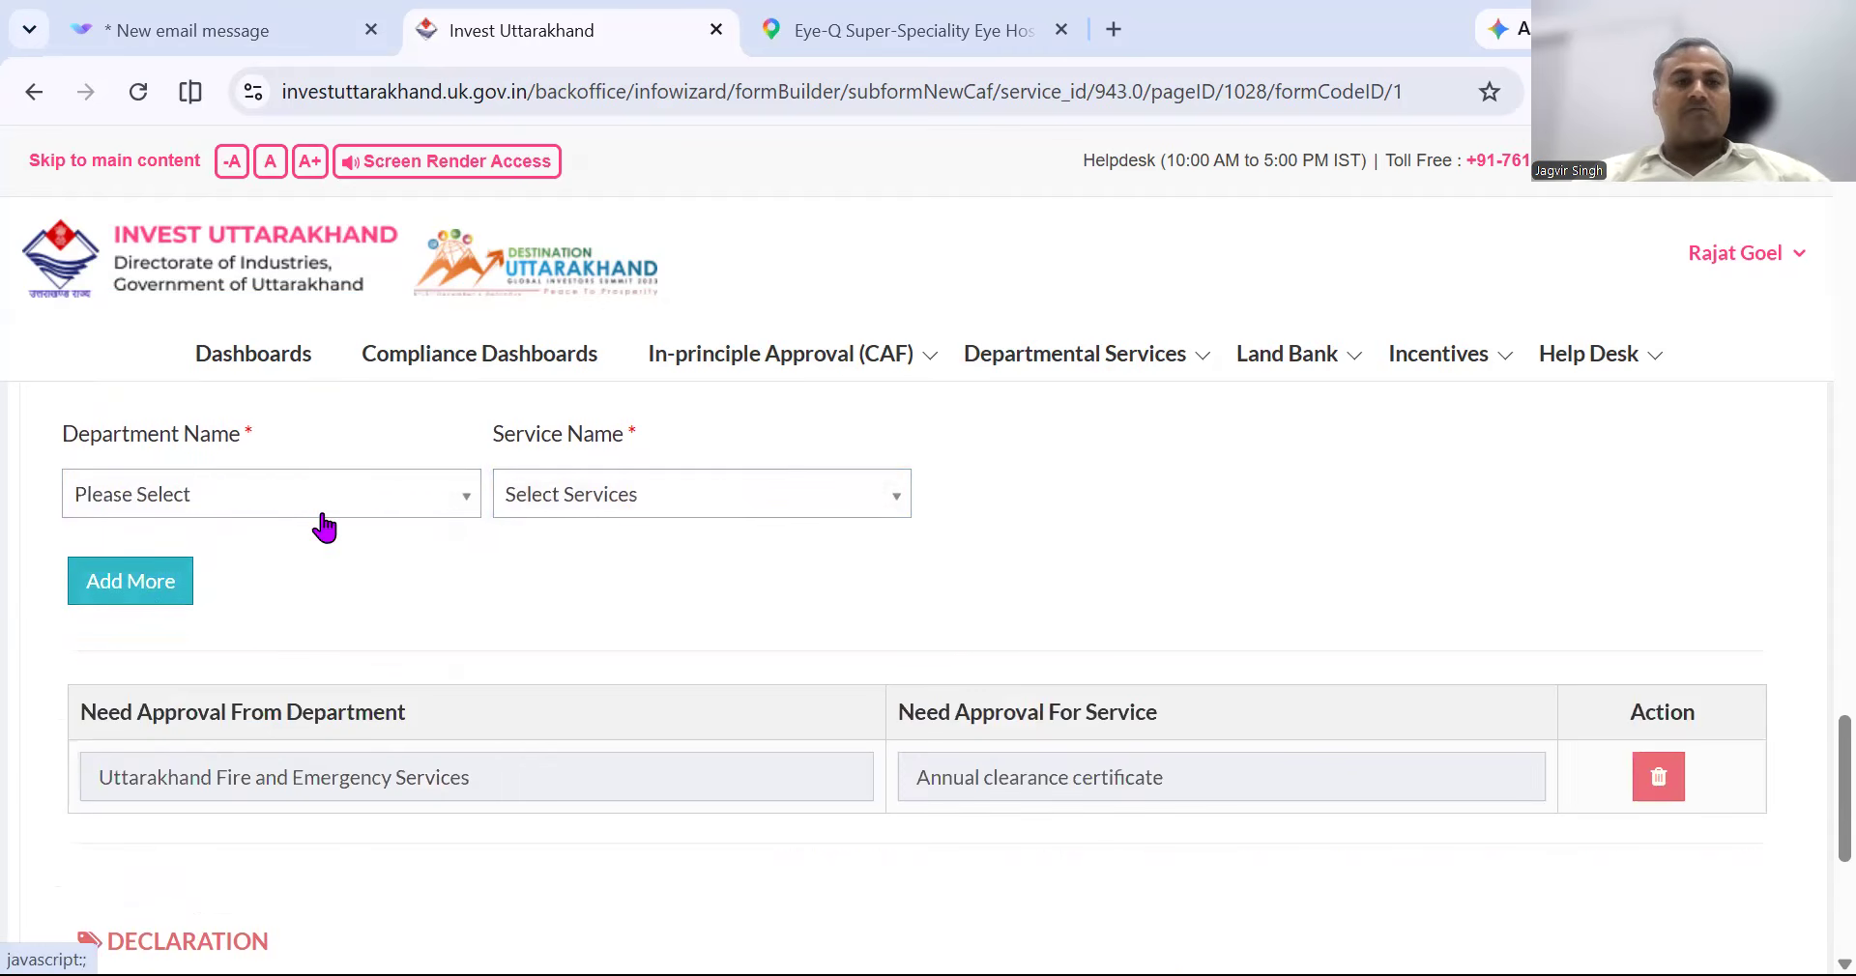
Add an Uttarakhand Pollution Control Board approval for Renewal For Bio Medical Waste.
click(371, 515)
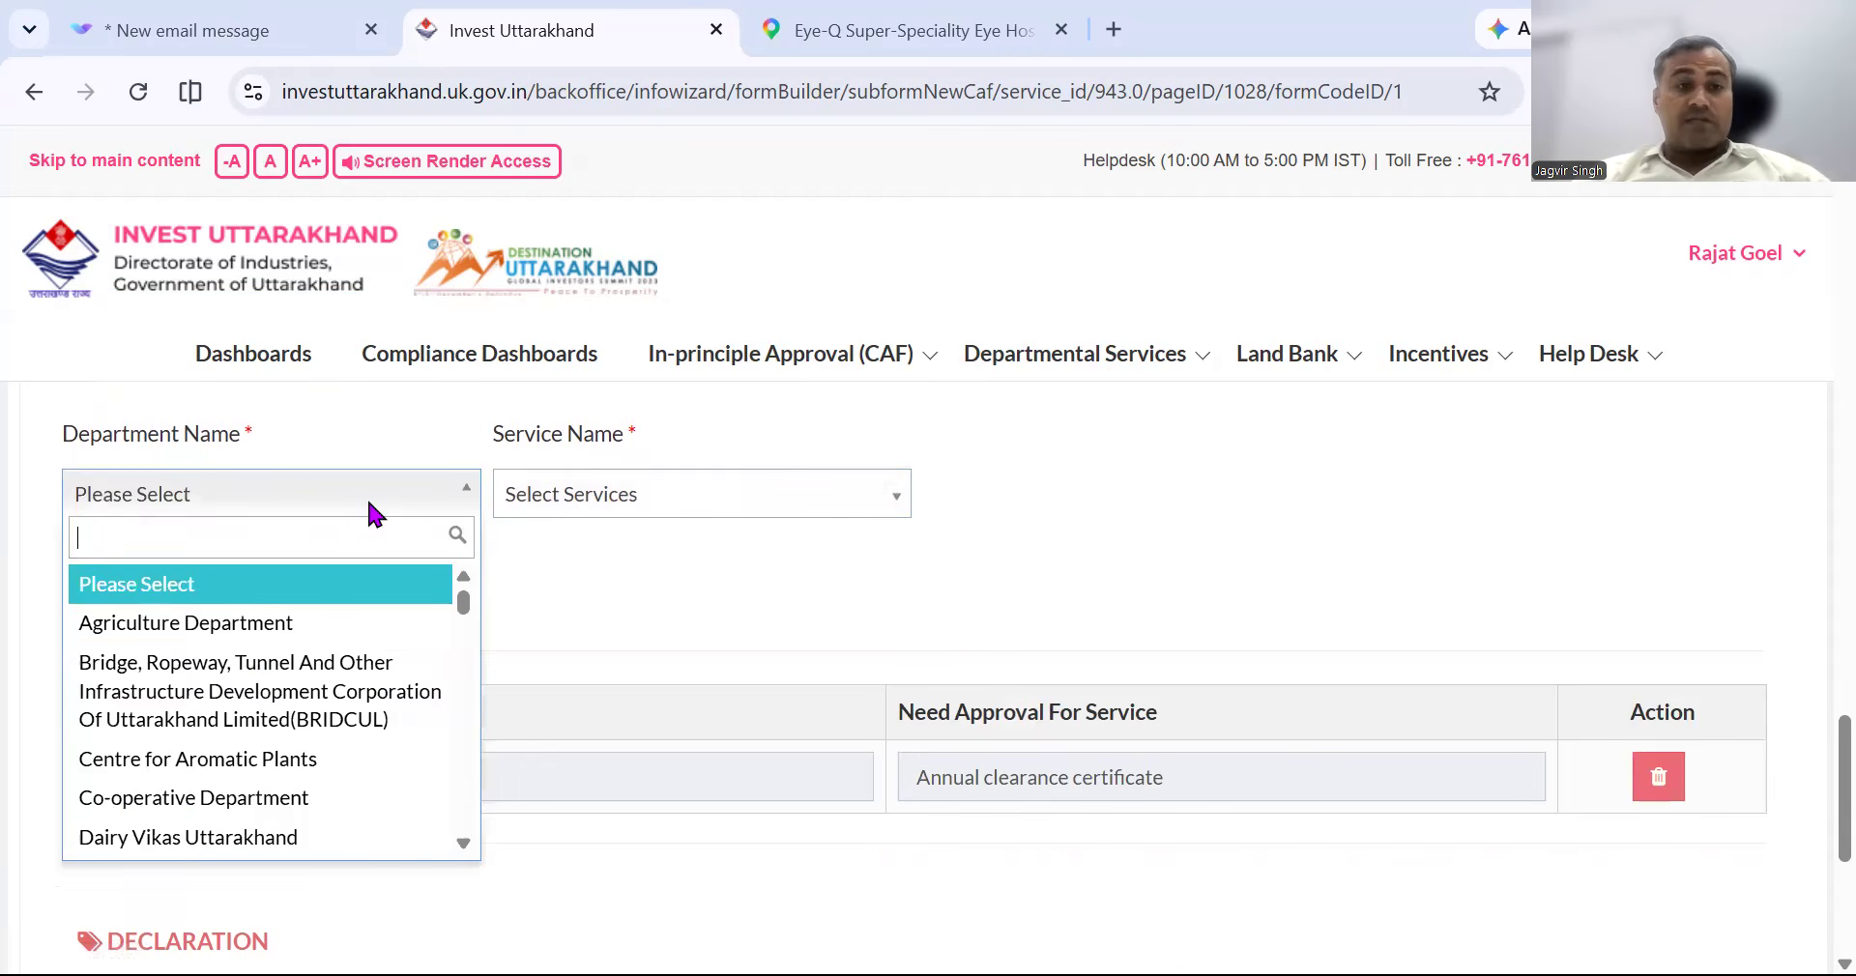
text(POLL)
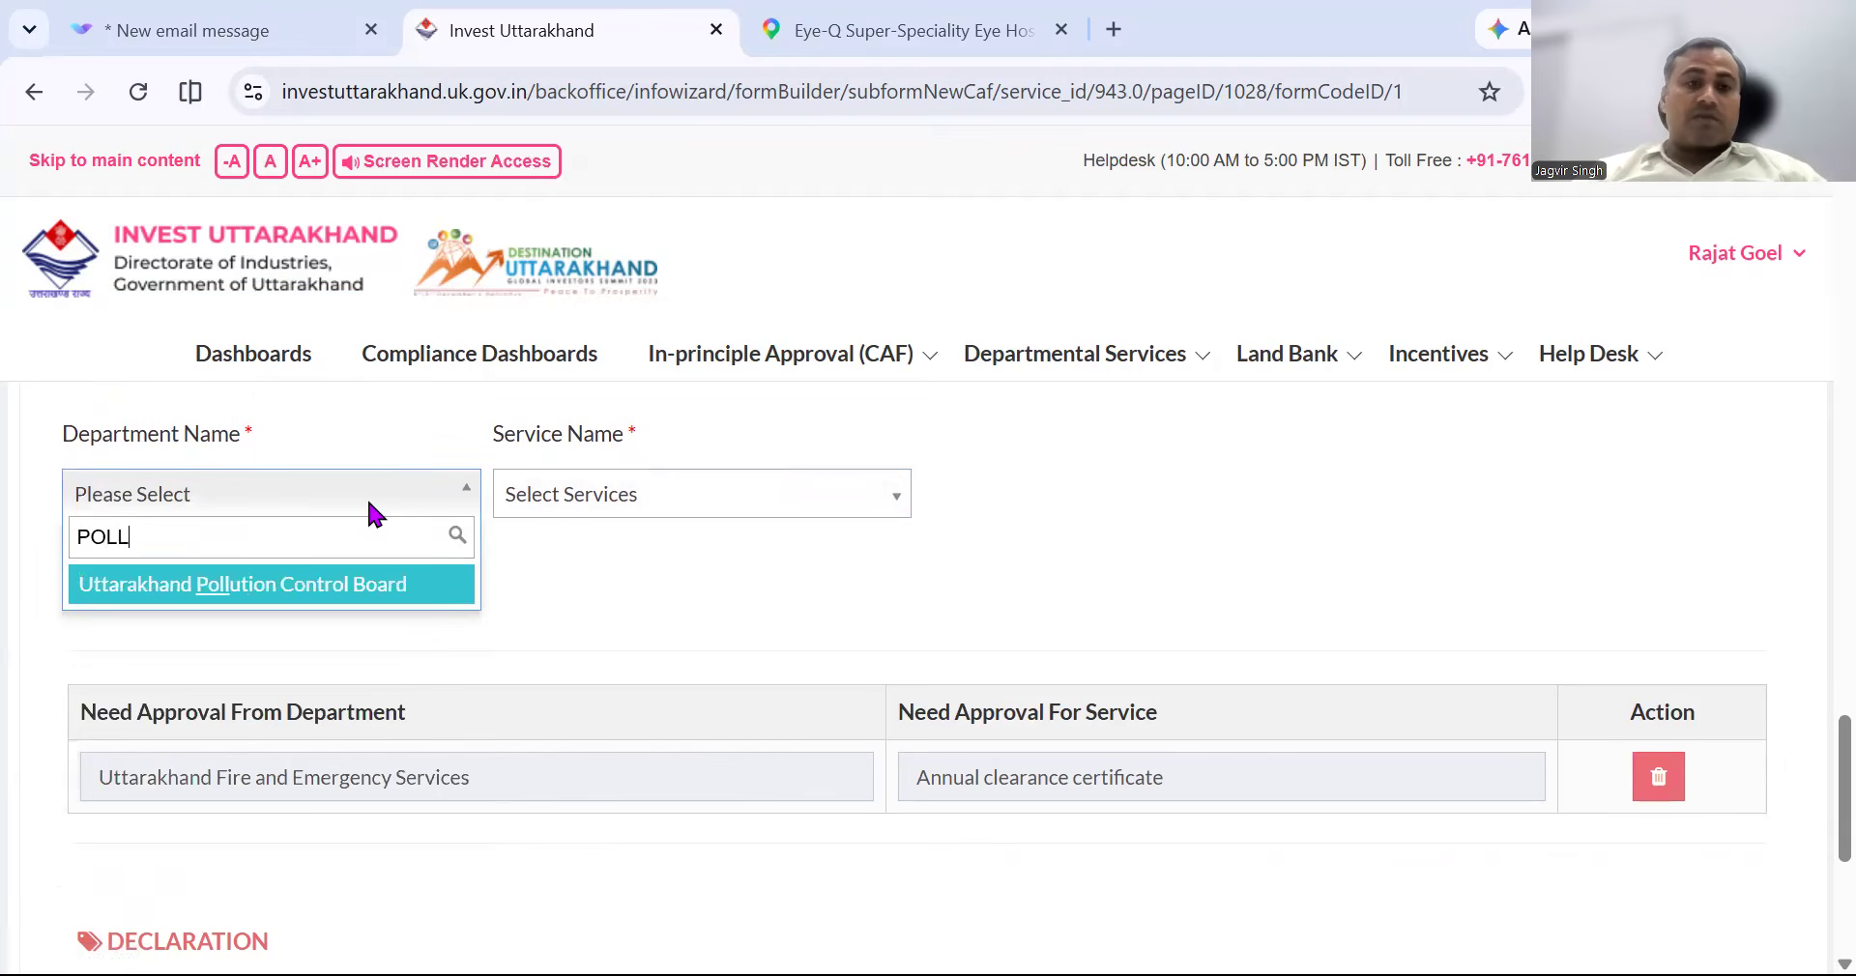
key(Return)
click(758, 505)
scroll(764, 624, down, 1)
scroll(764, 624, down, 10)
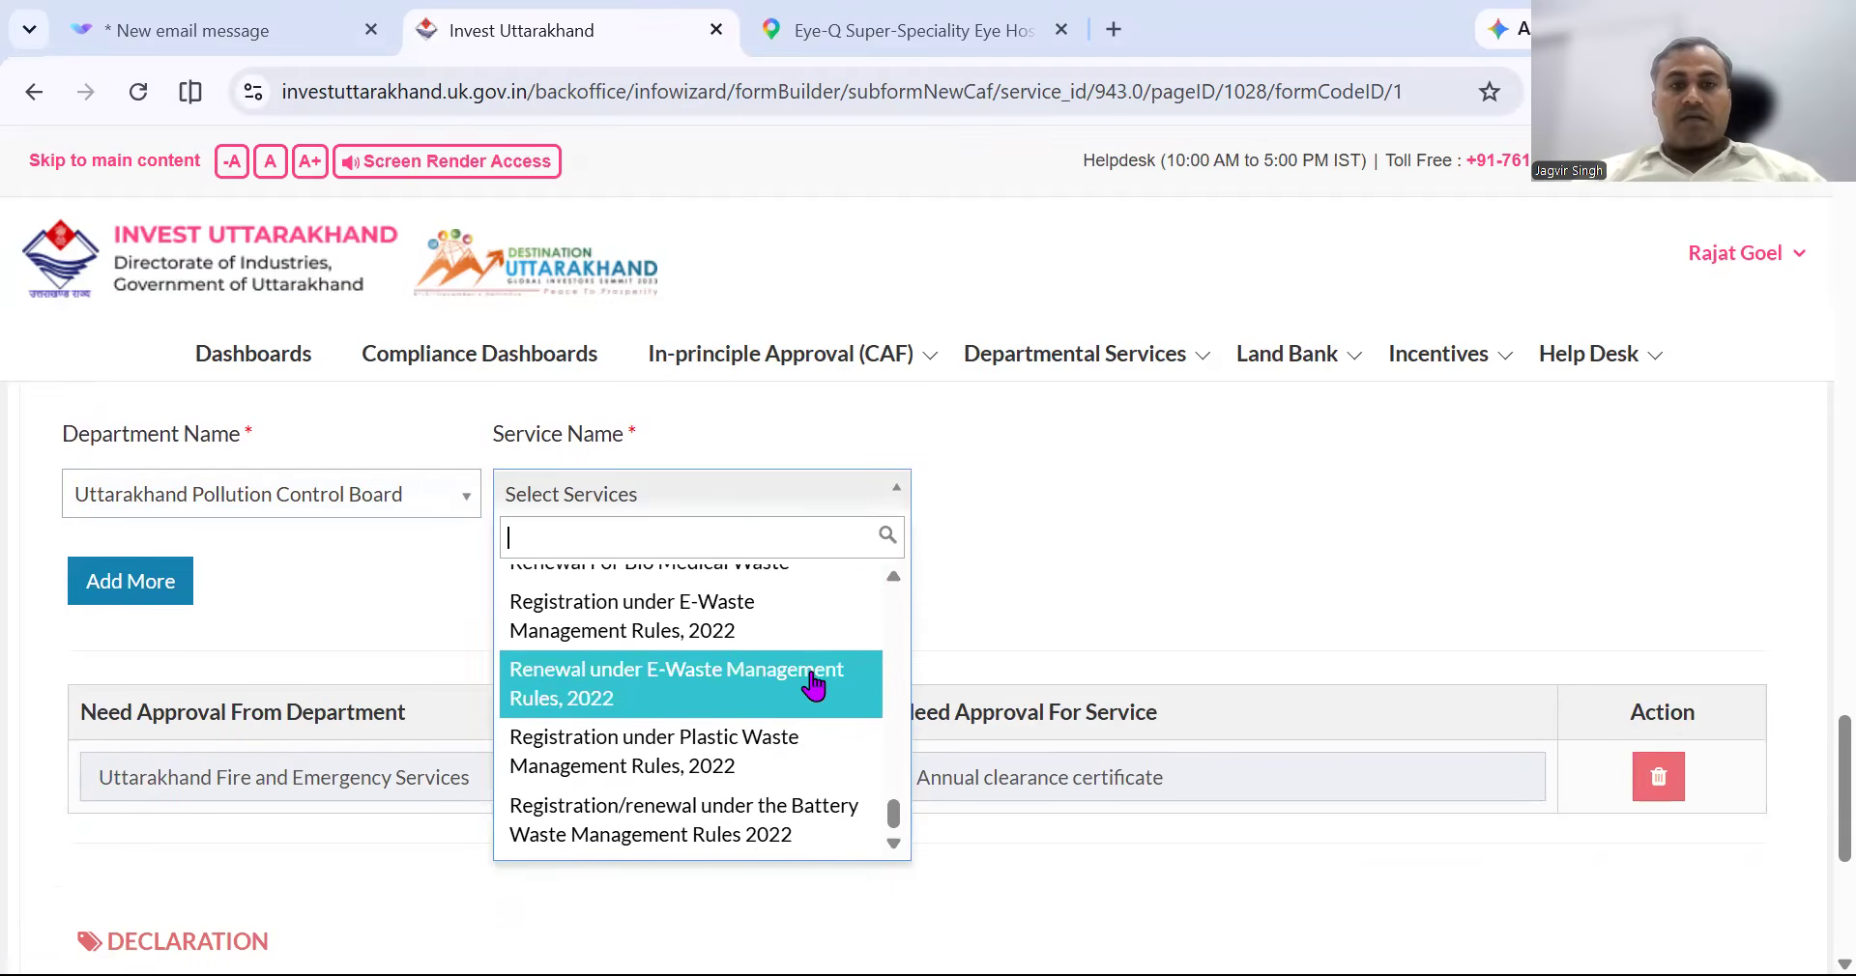
scroll(779, 786, up, 1)
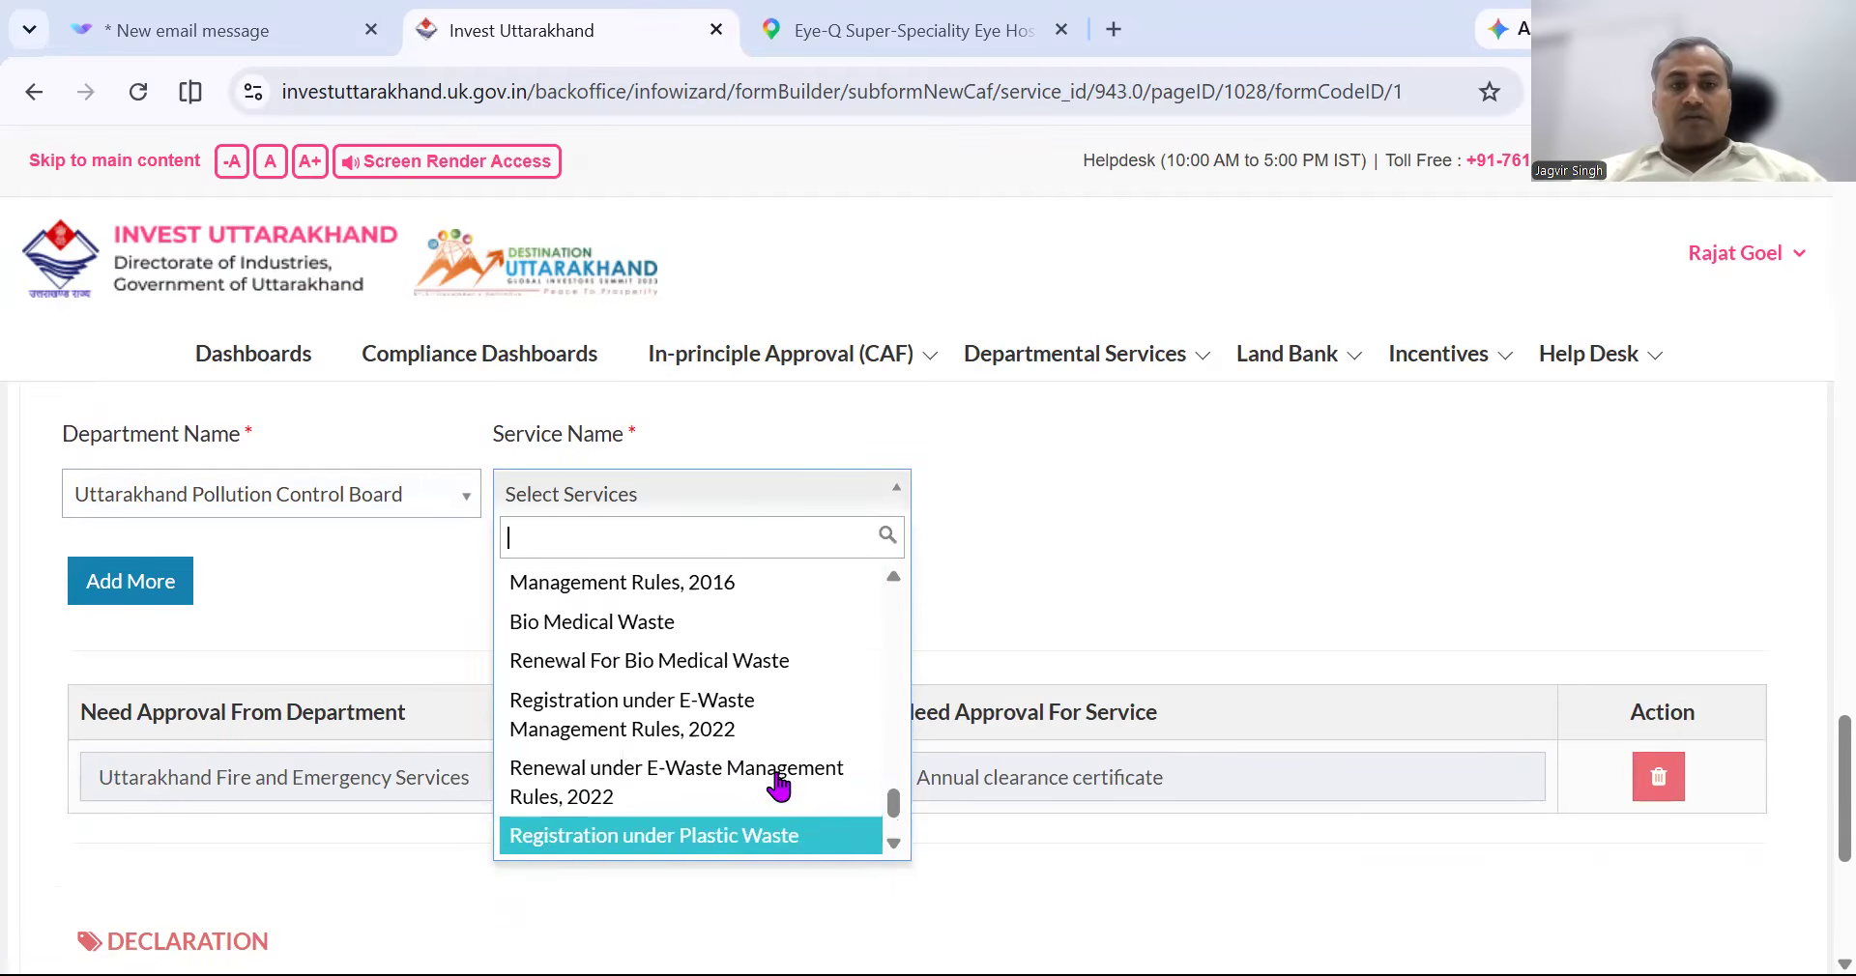
click(730, 667)
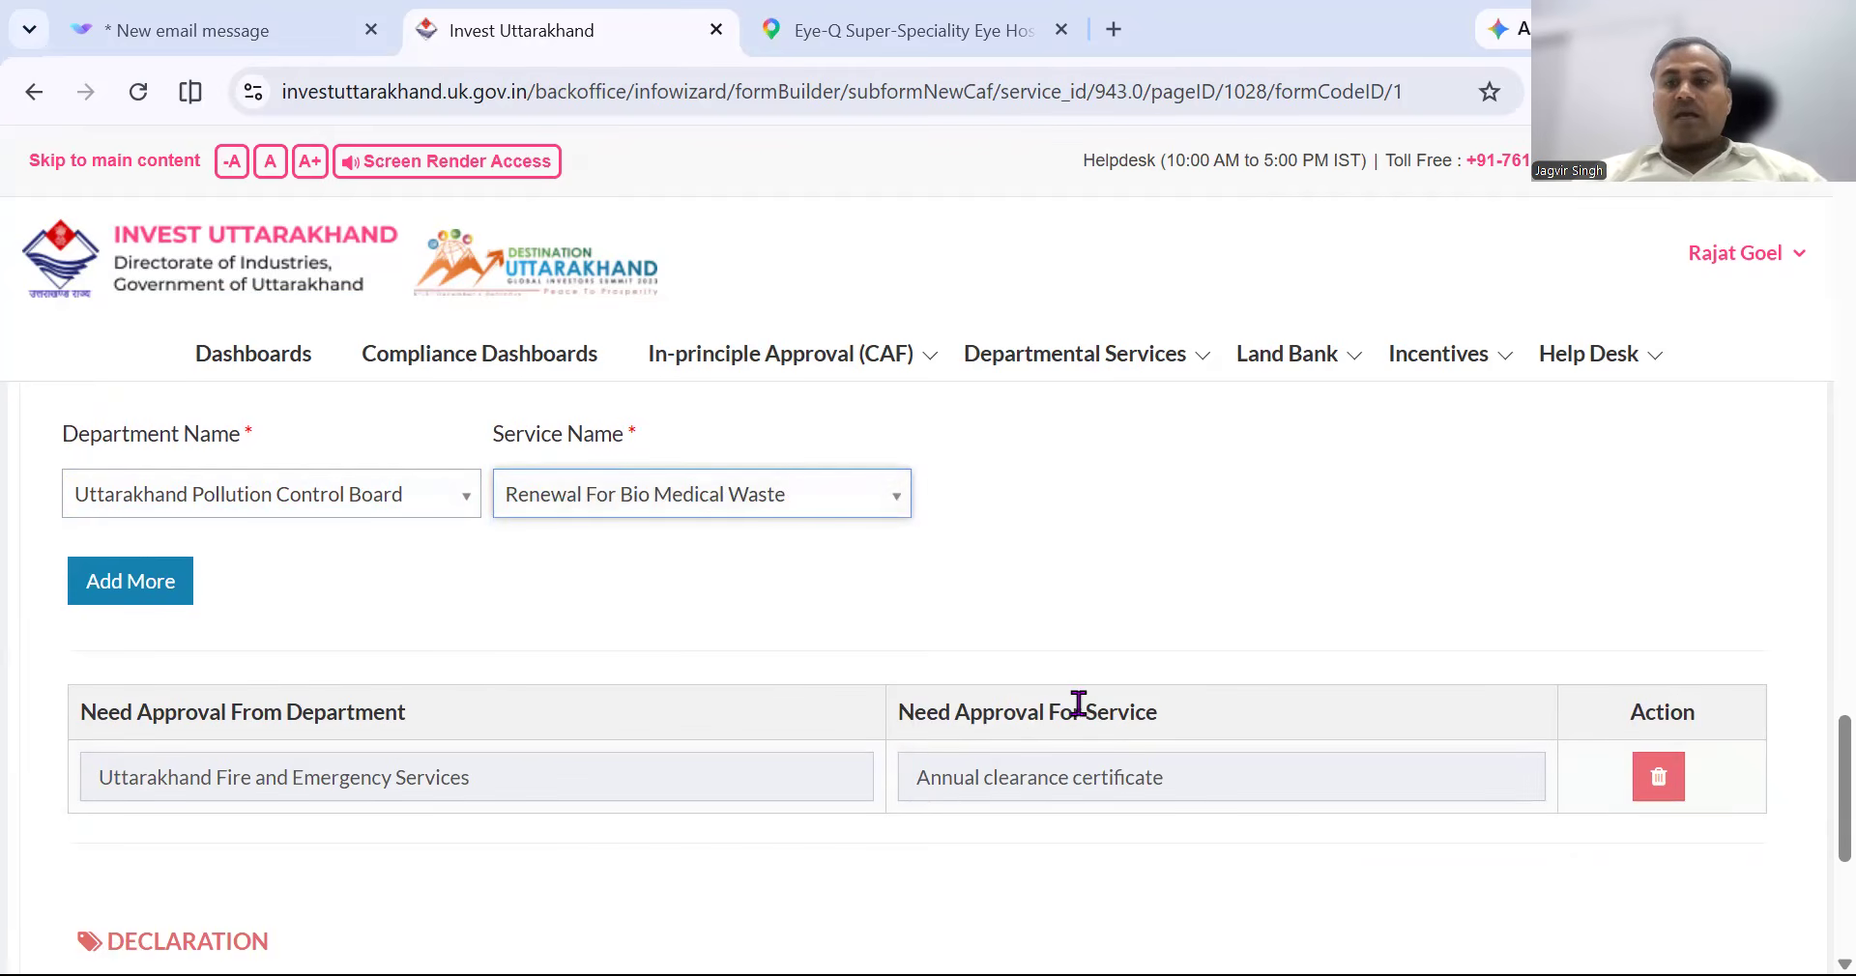
click(107, 584)
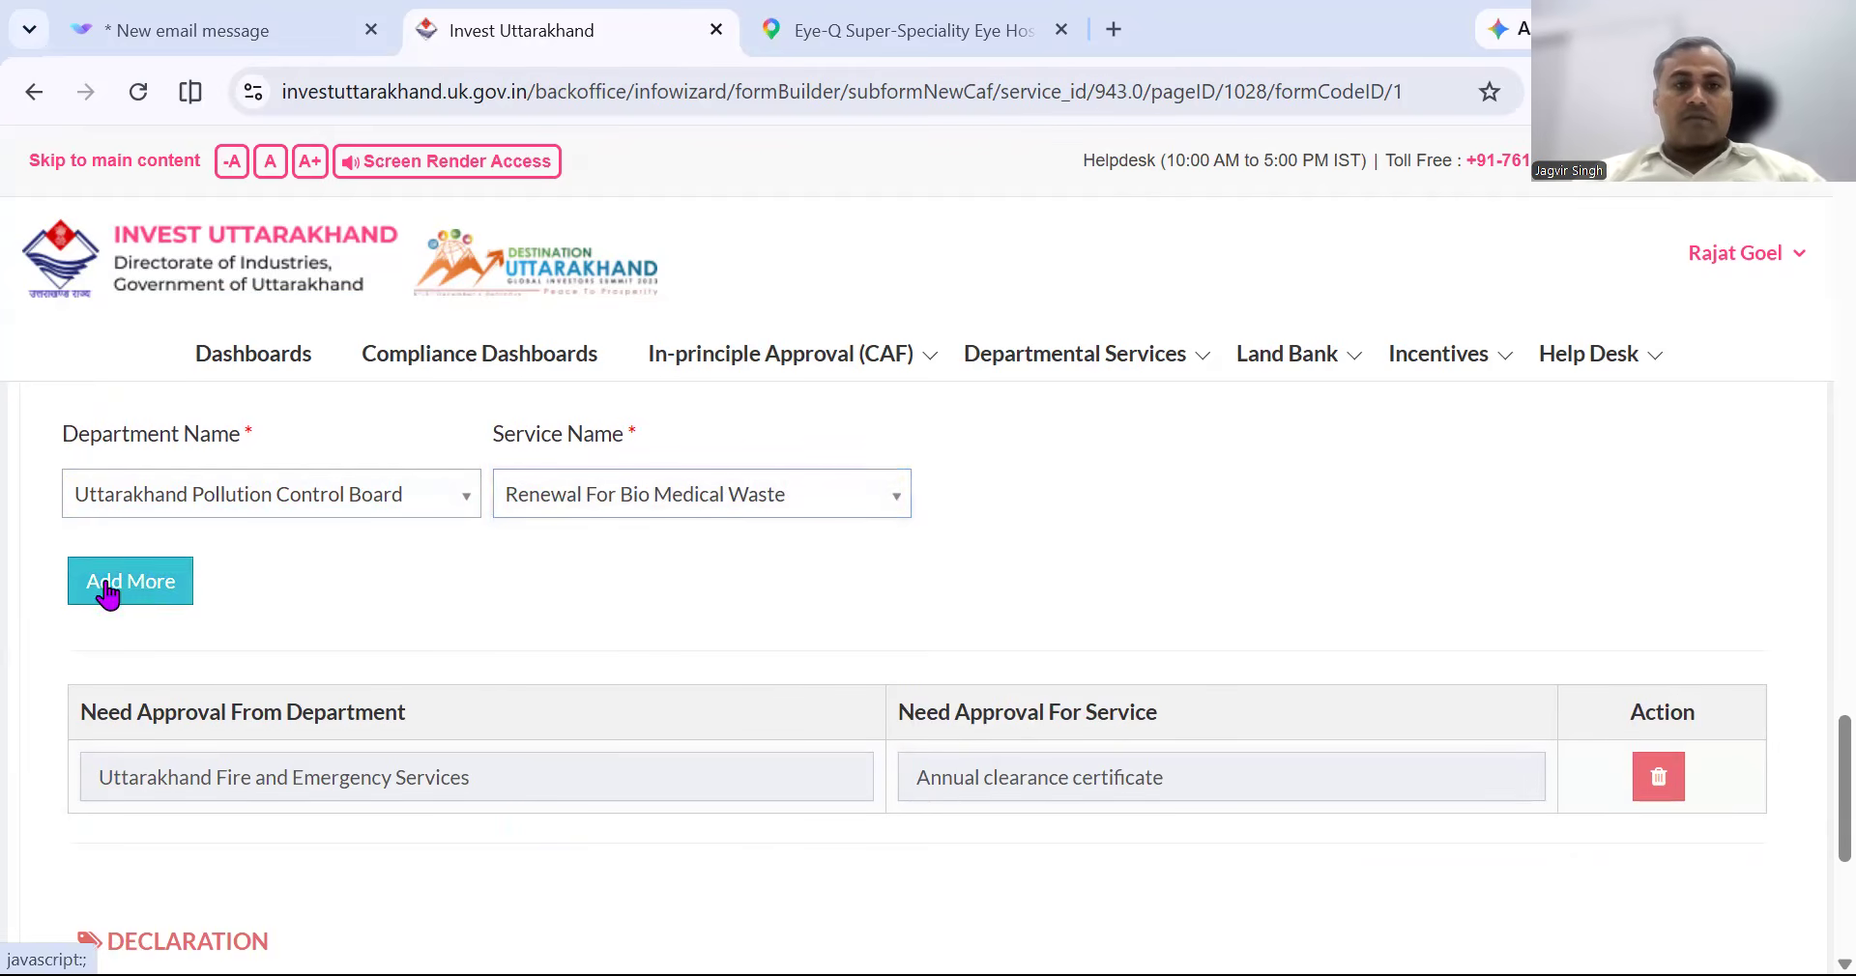
Add a second Pollution Control Board approval for Bio Medical Waste.
click(352, 491)
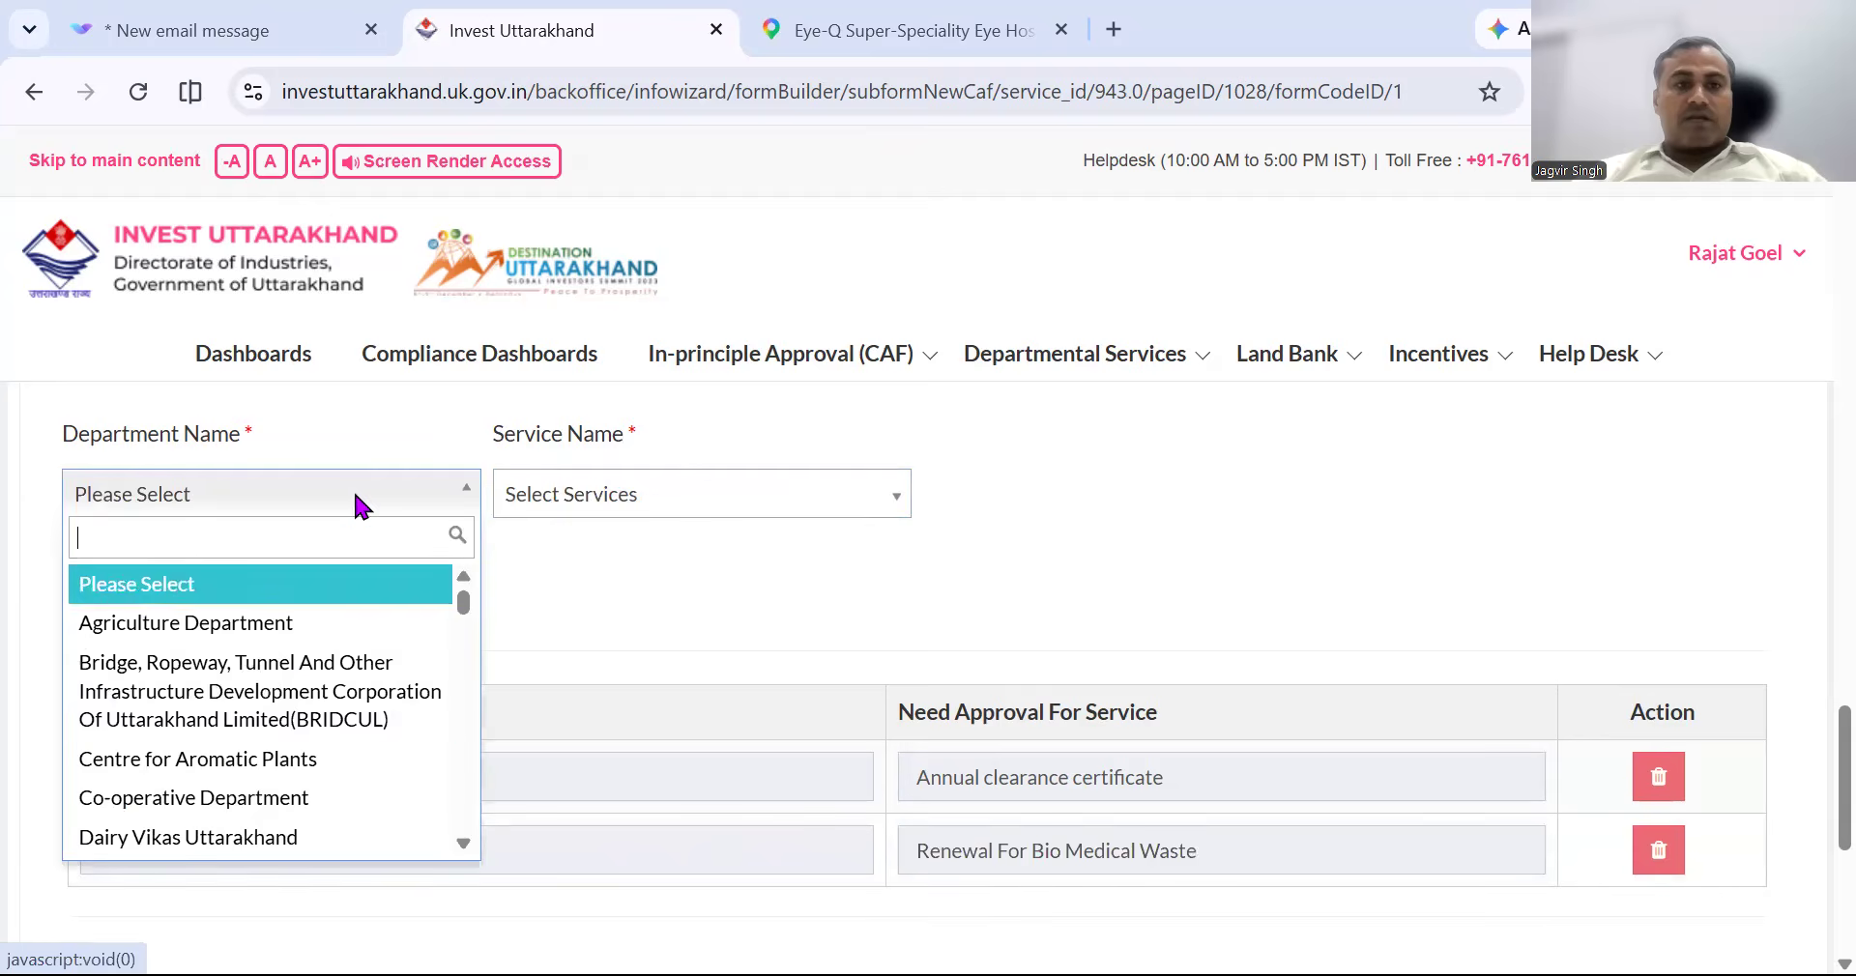
scroll(340, 709, down, 5)
text(POL)
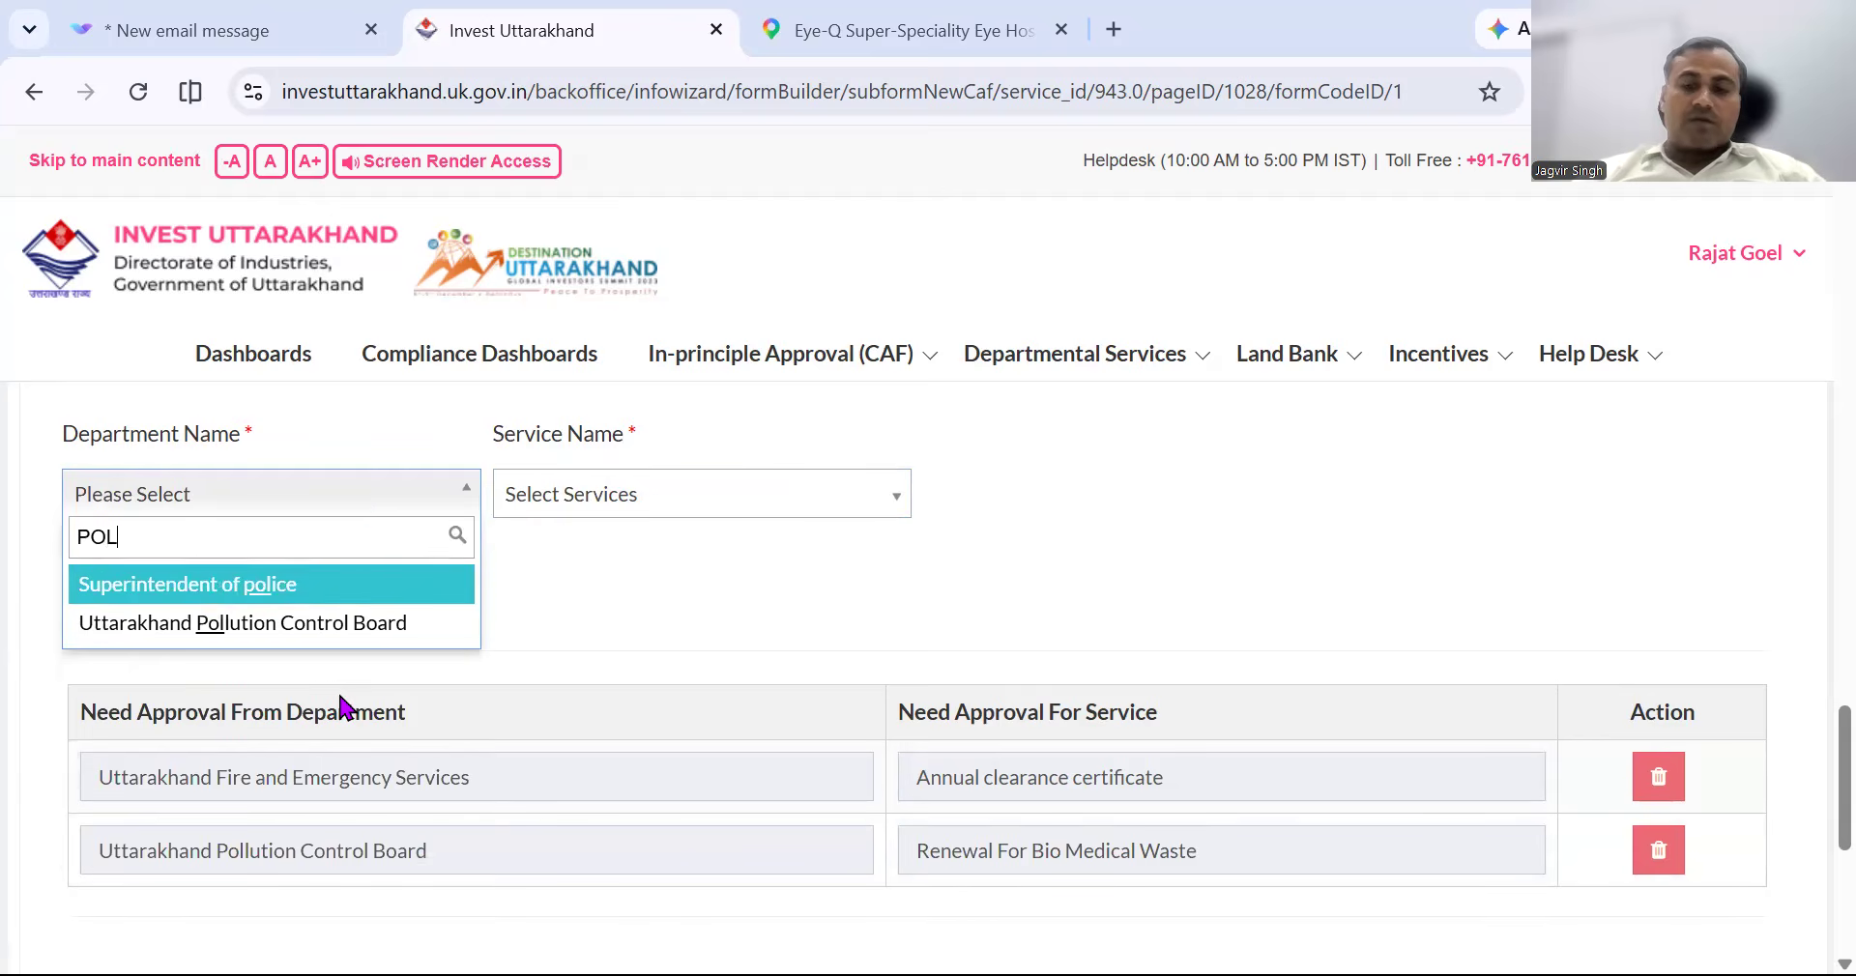
key(Down)
key(Return)
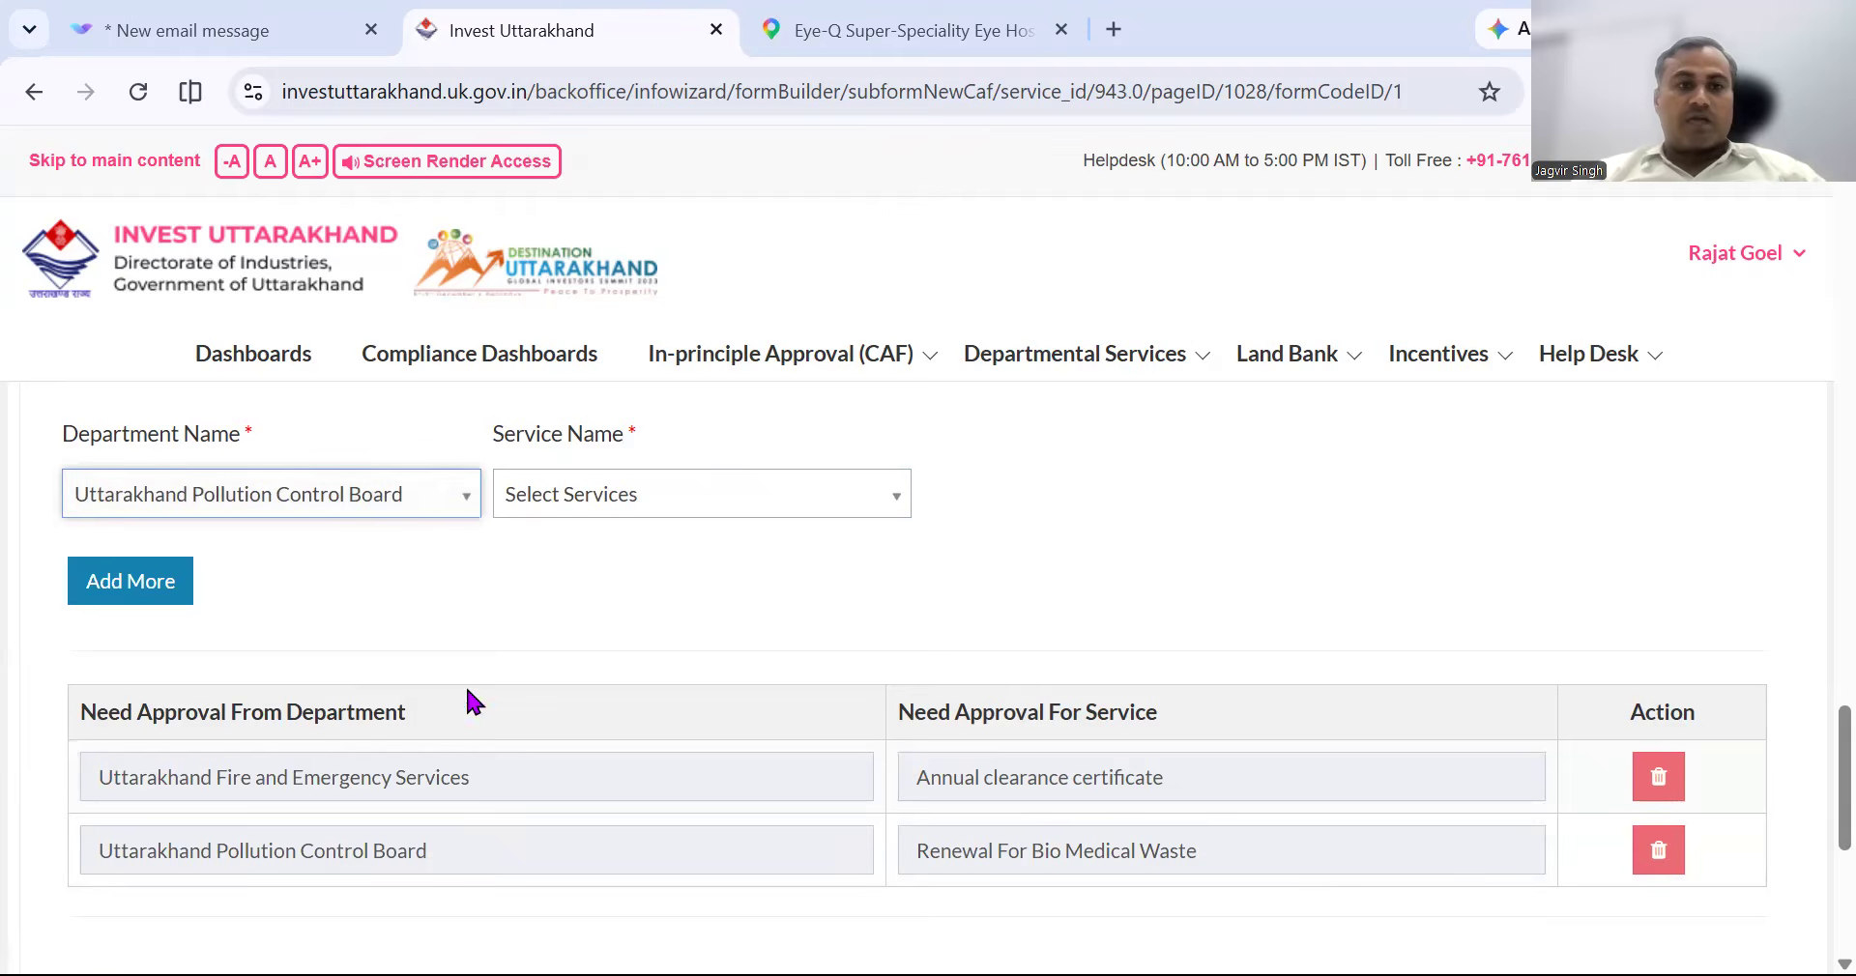
click(724, 496)
scroll(758, 774, down, 10)
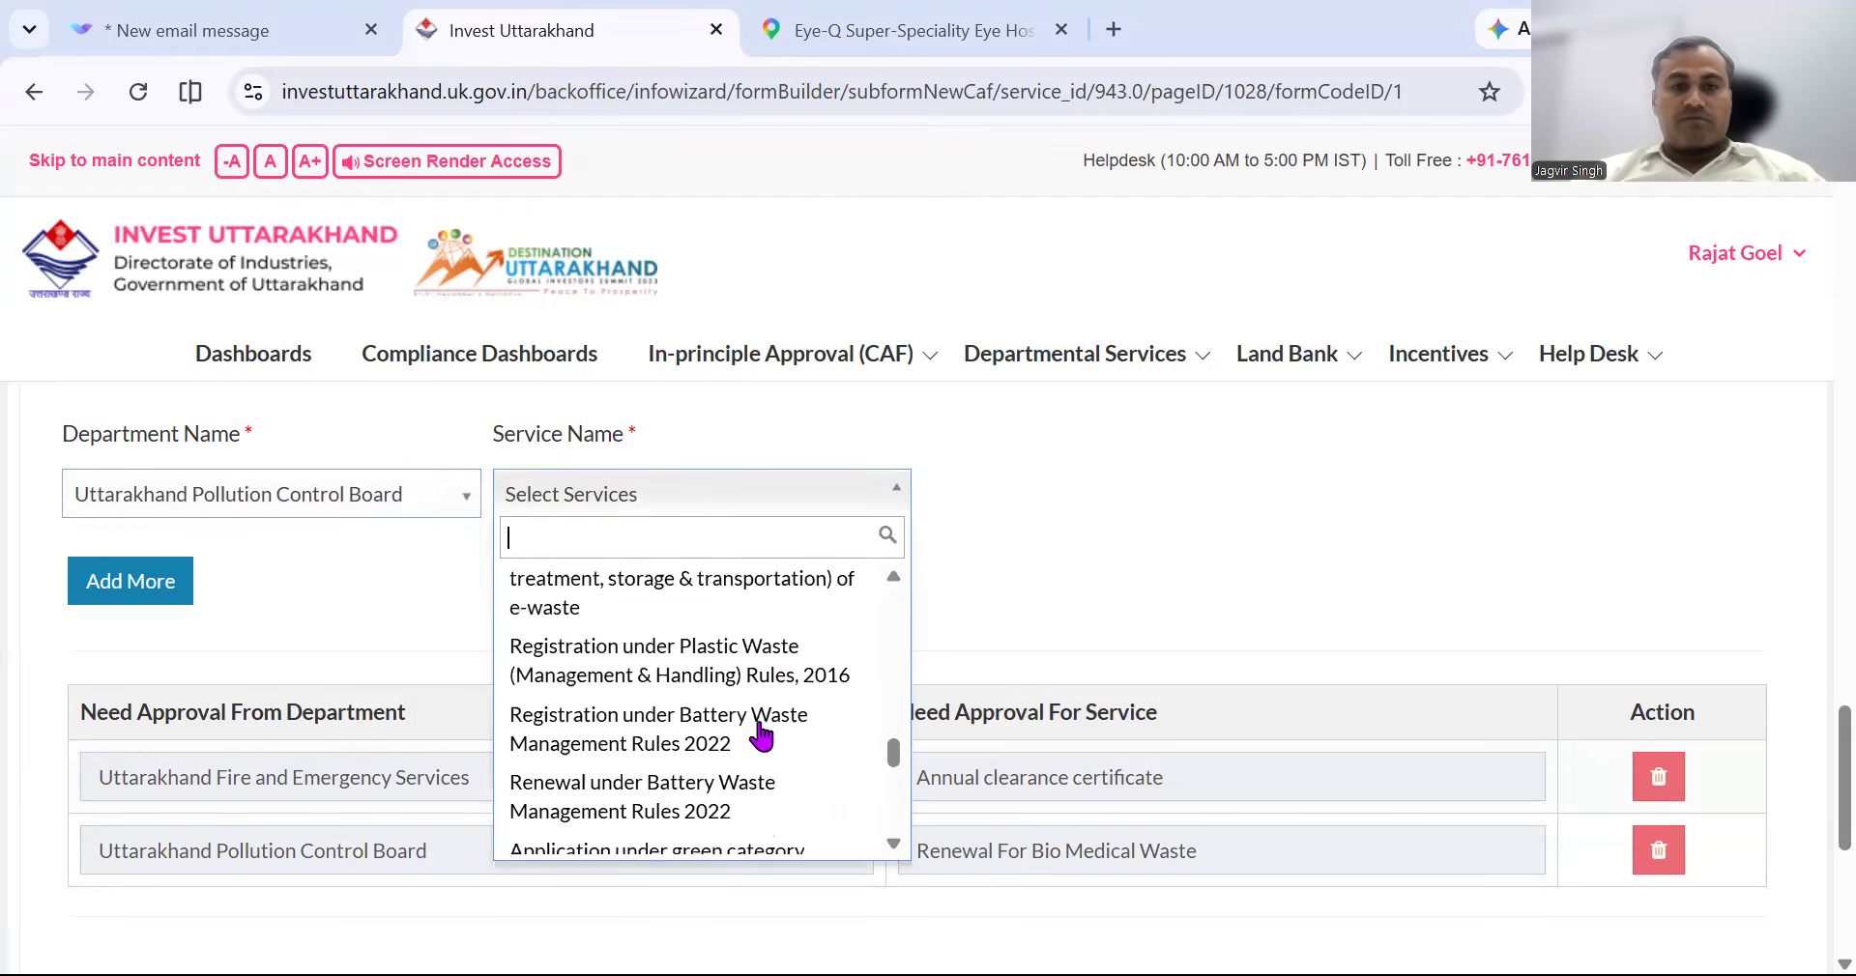
scroll(759, 735, down, 5)
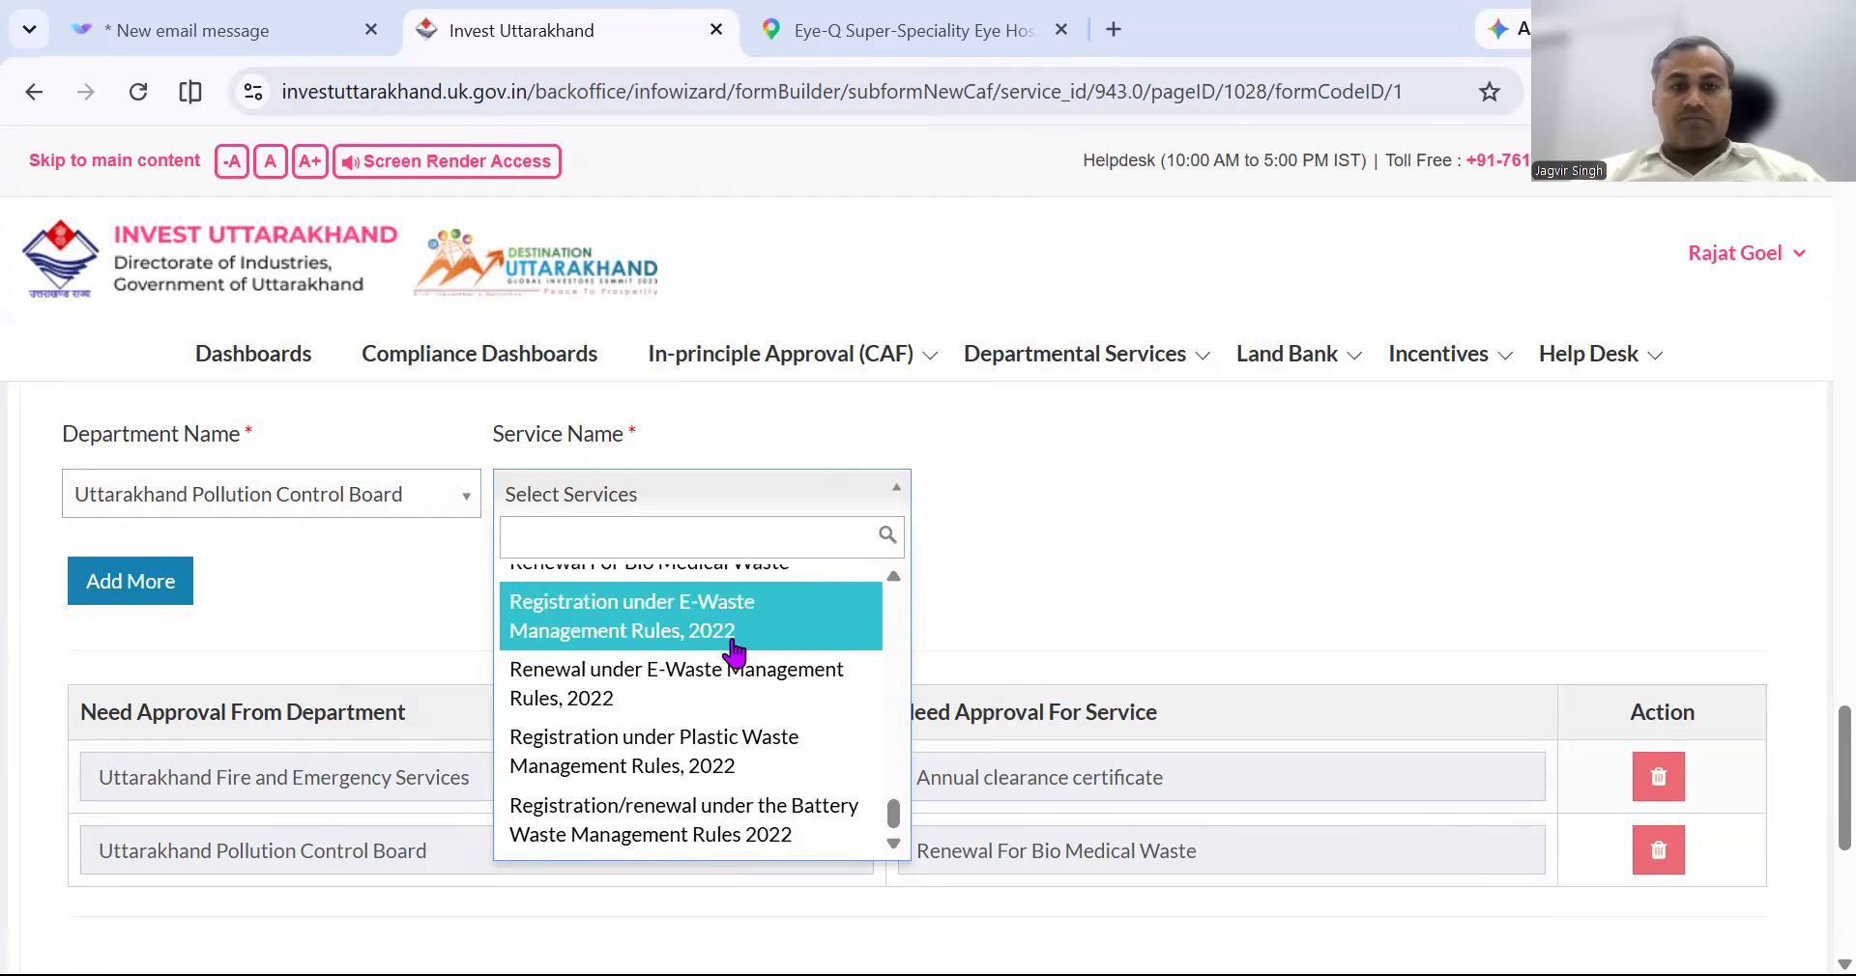
scroll(735, 658, up, 2)
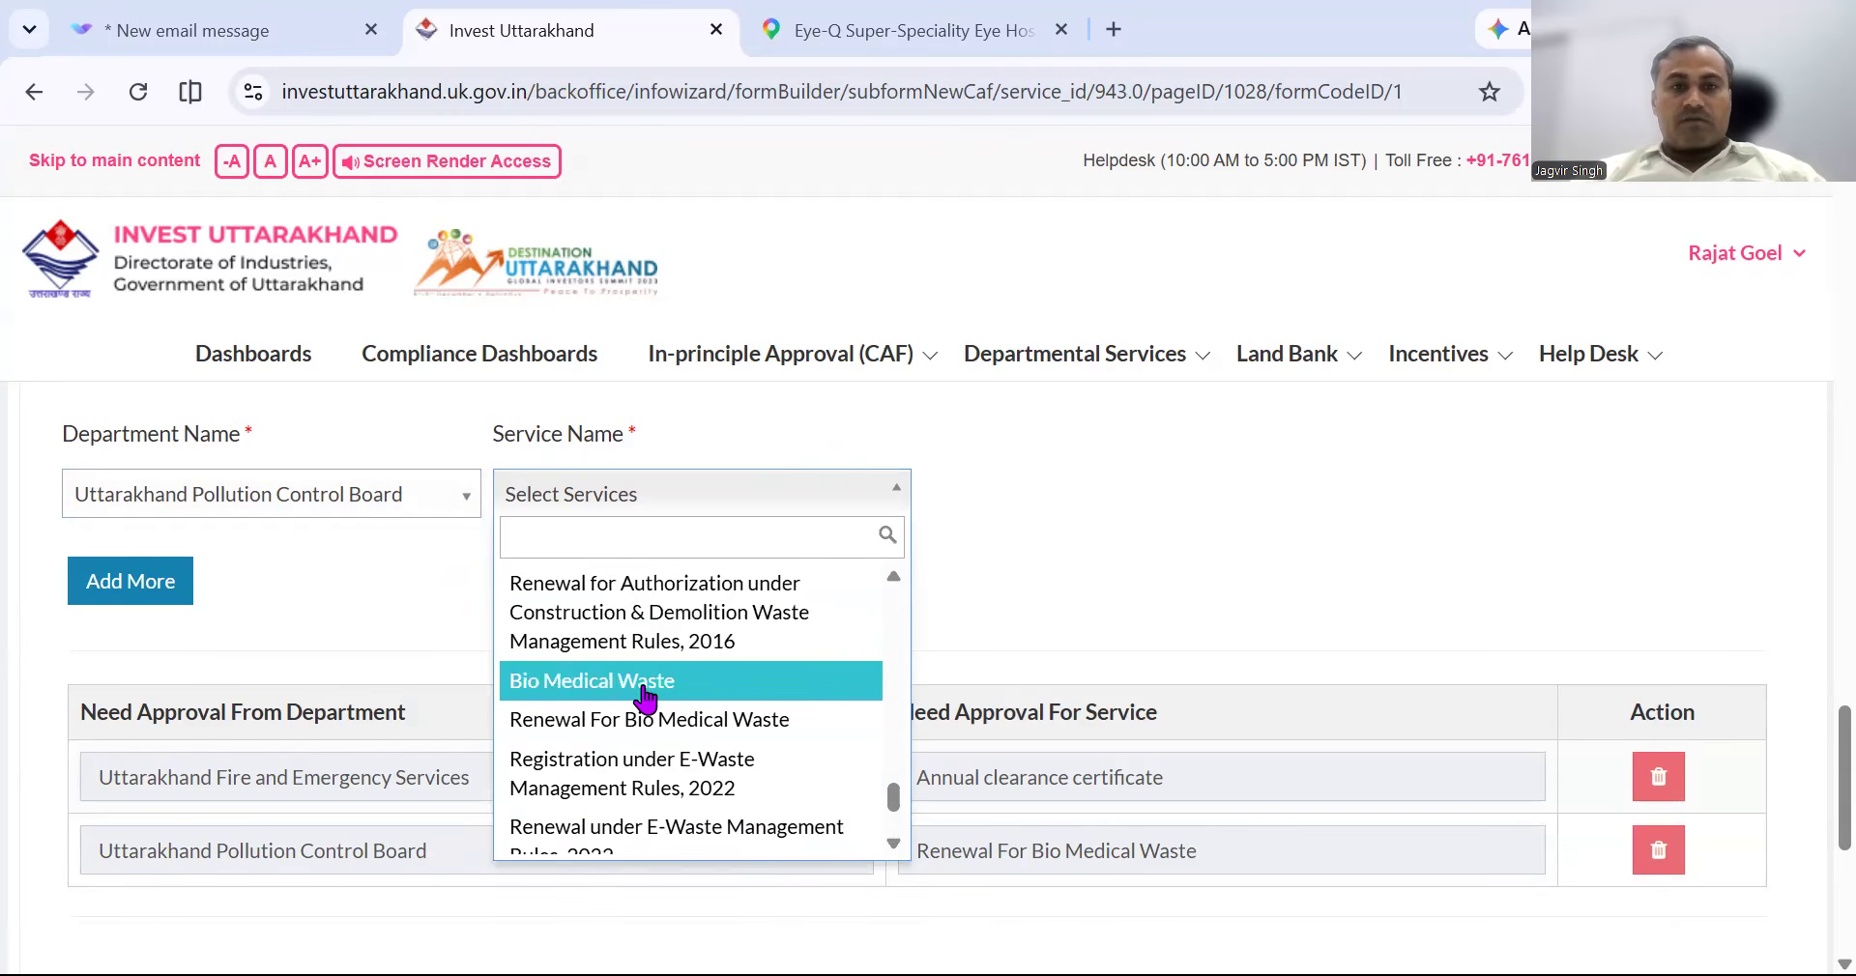
click(644, 683)
click(140, 593)
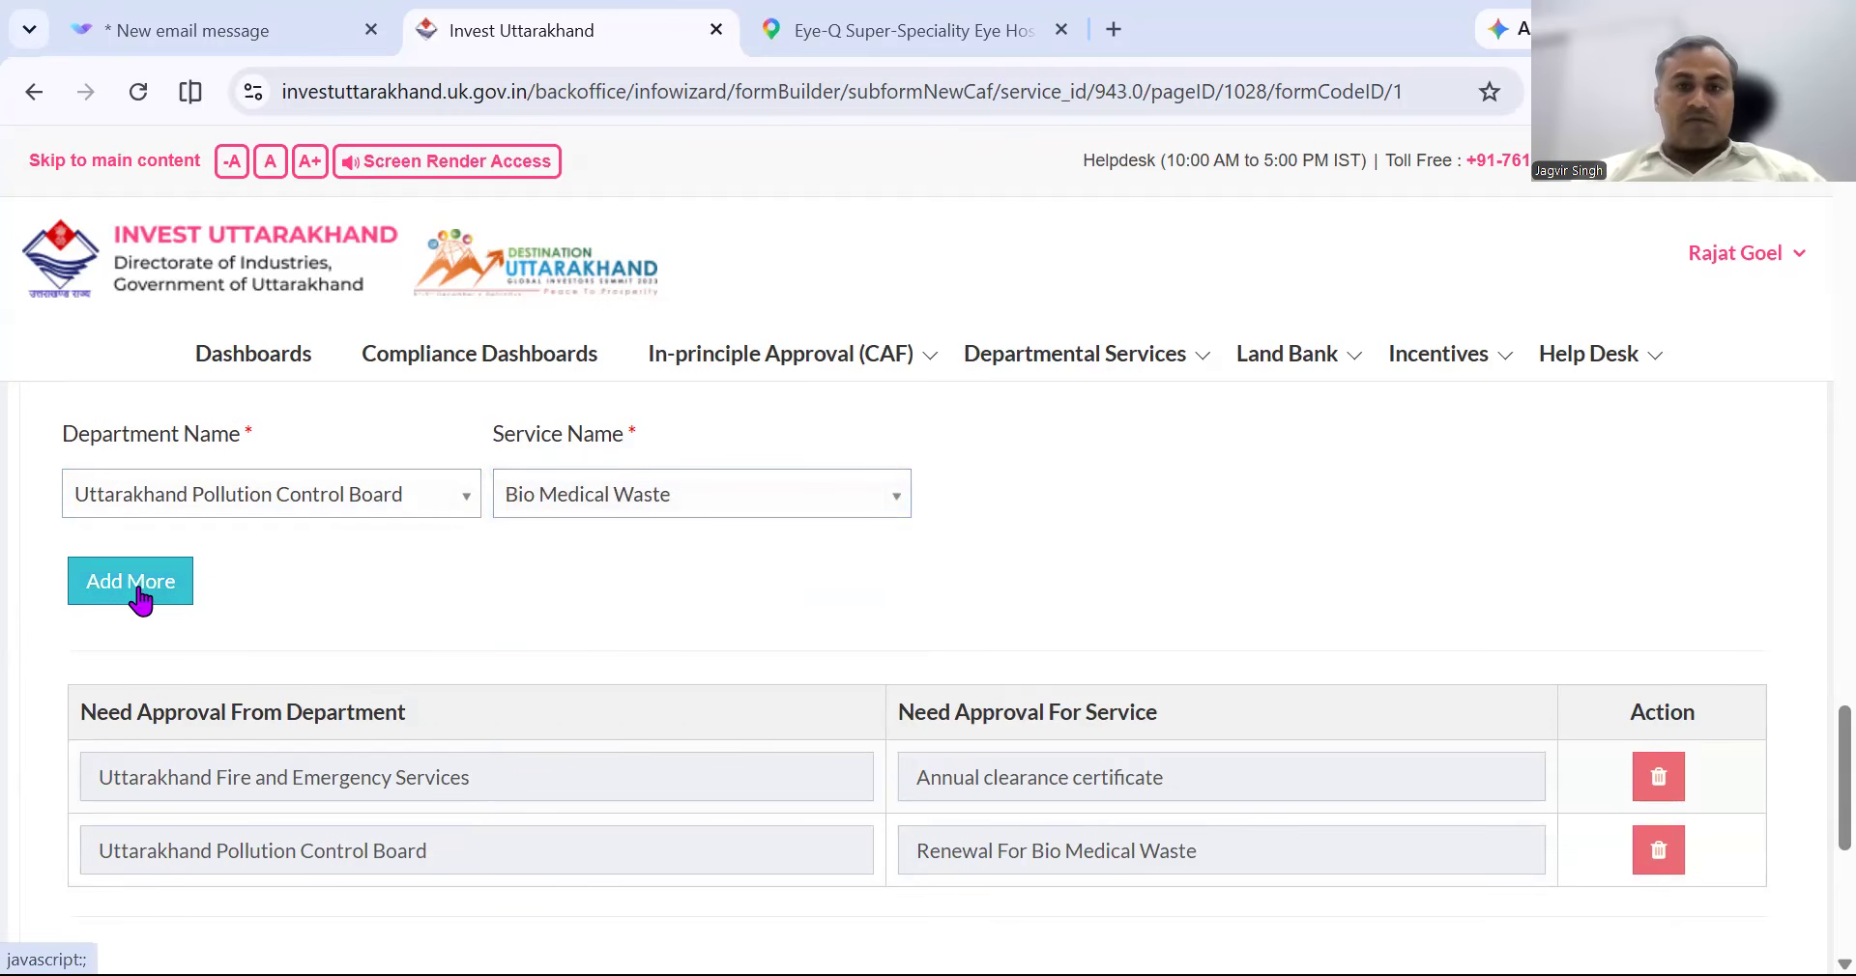
click(411, 510)
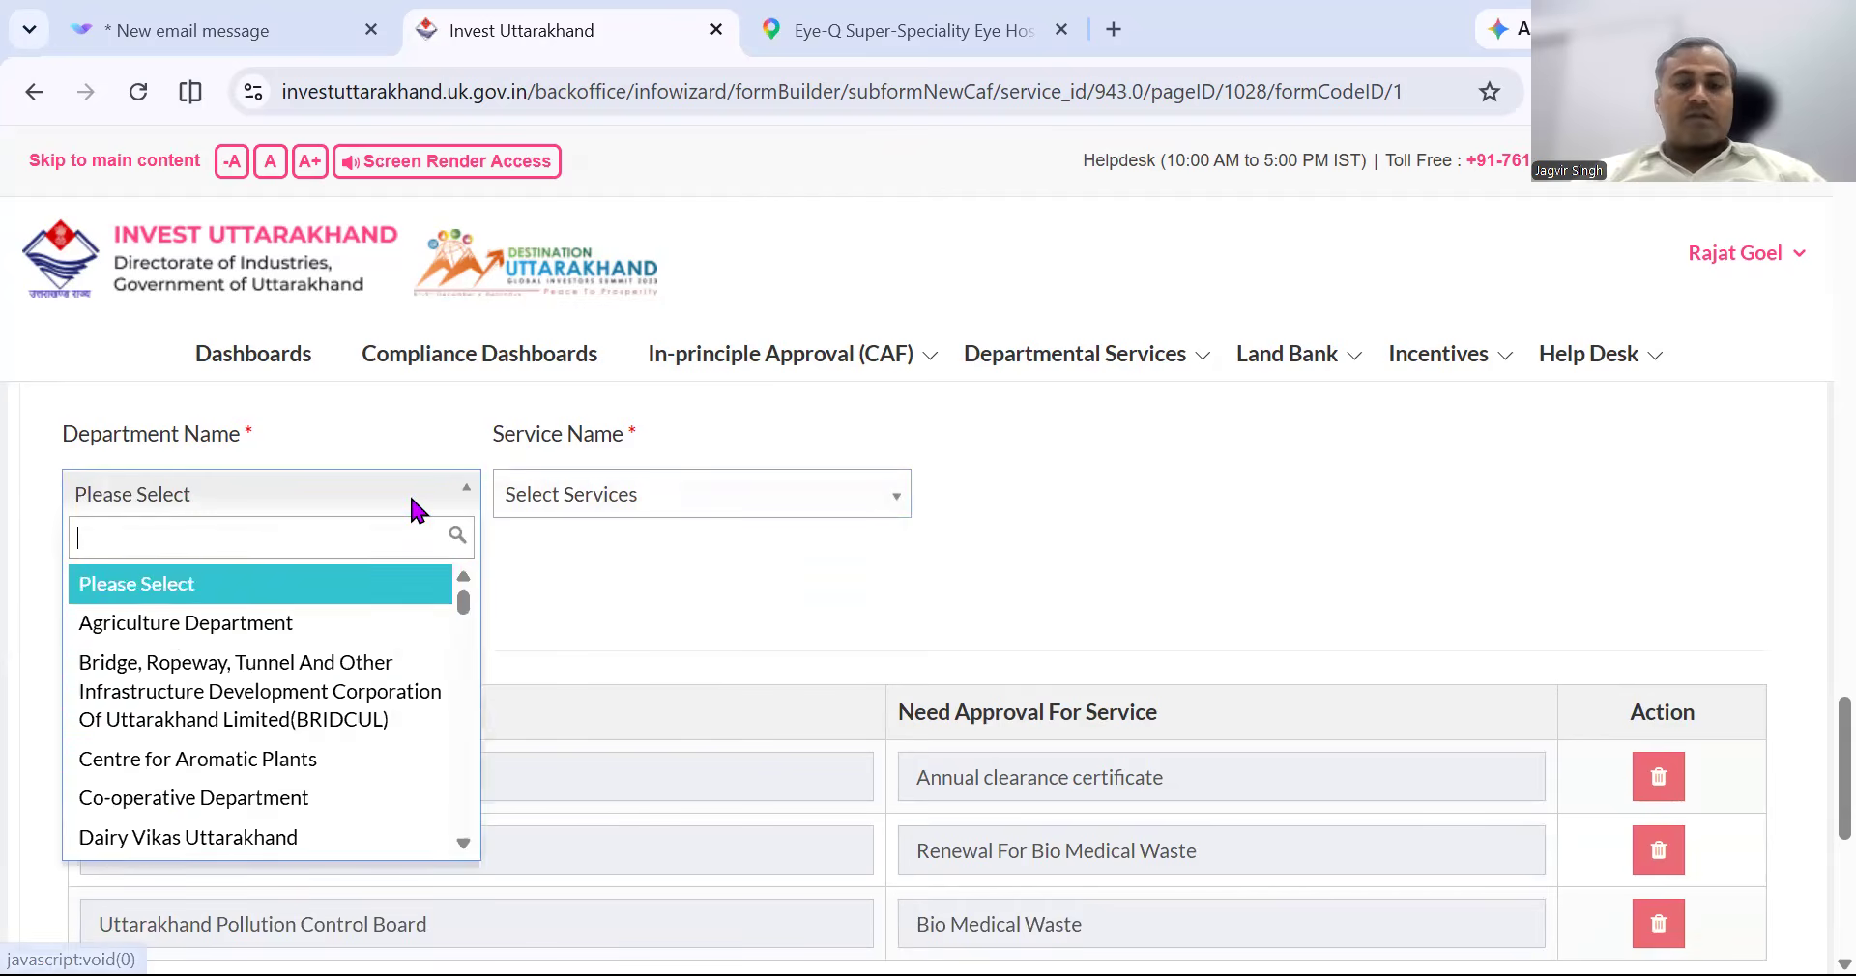
Add a Pollution Control Board approval for consolidated consent & authorization under Water and Air Acts, renewal.
text(POL)
key(Down)
key(Return)
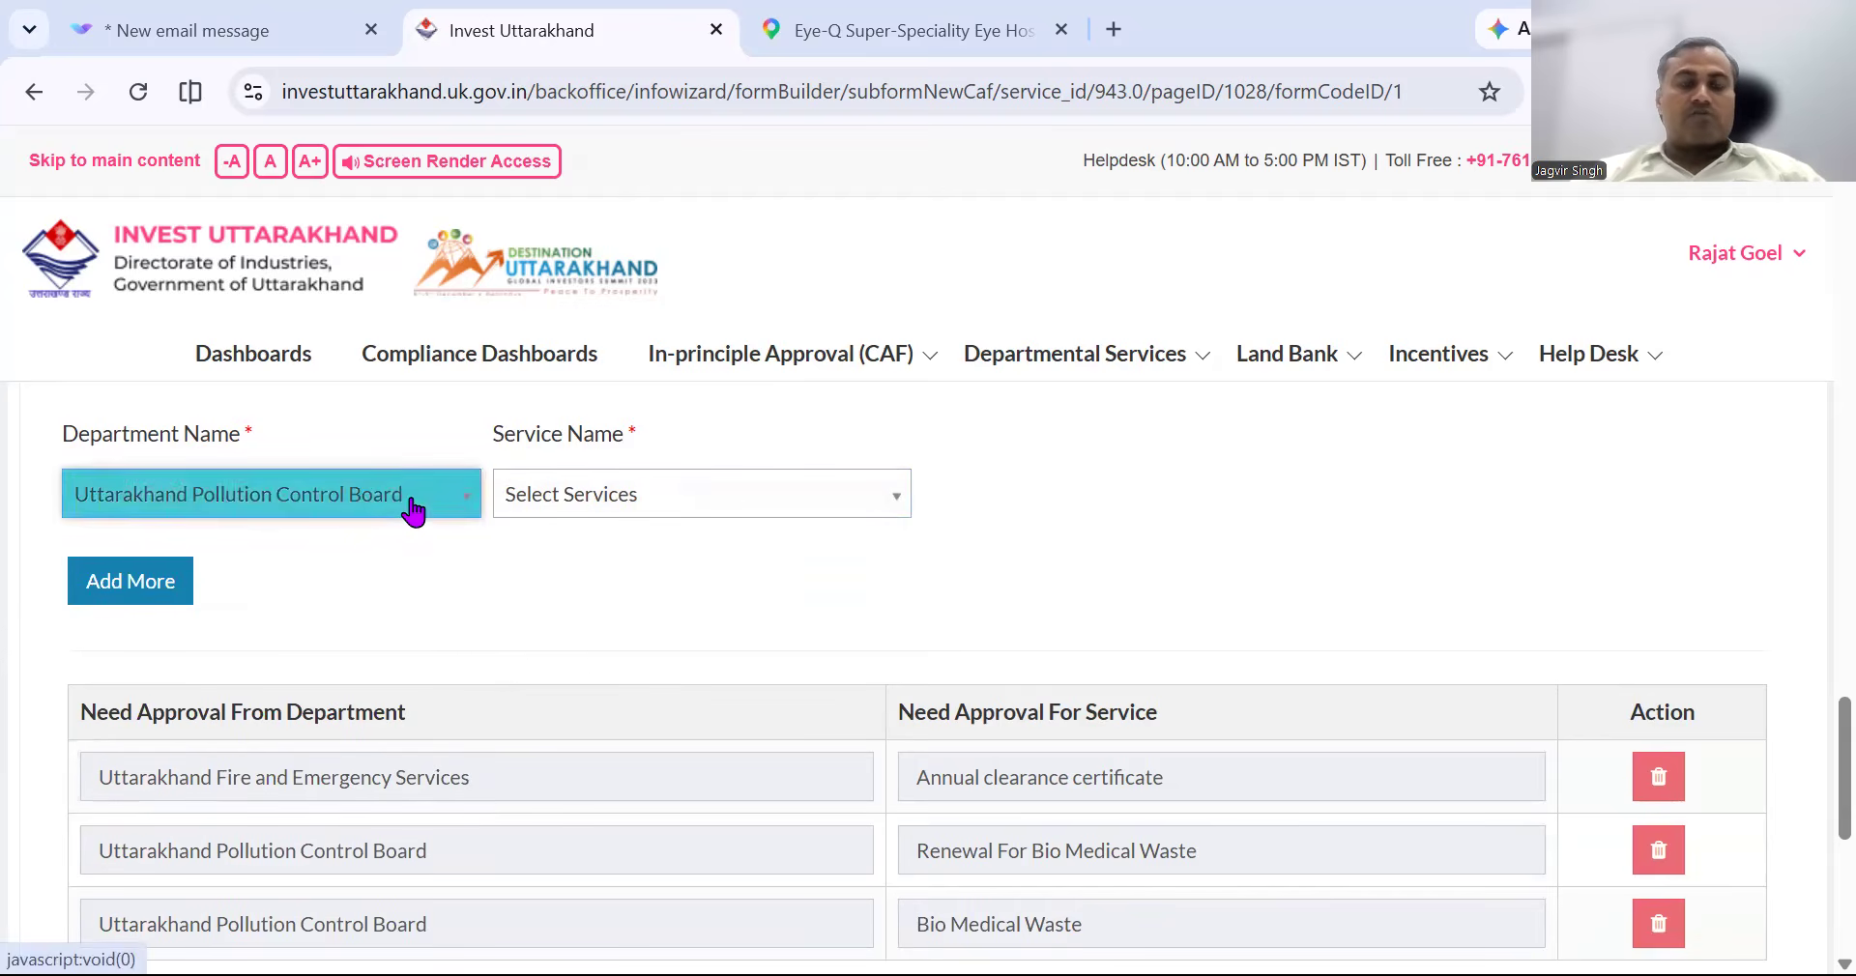
click(768, 498)
scroll(764, 696, down, 1)
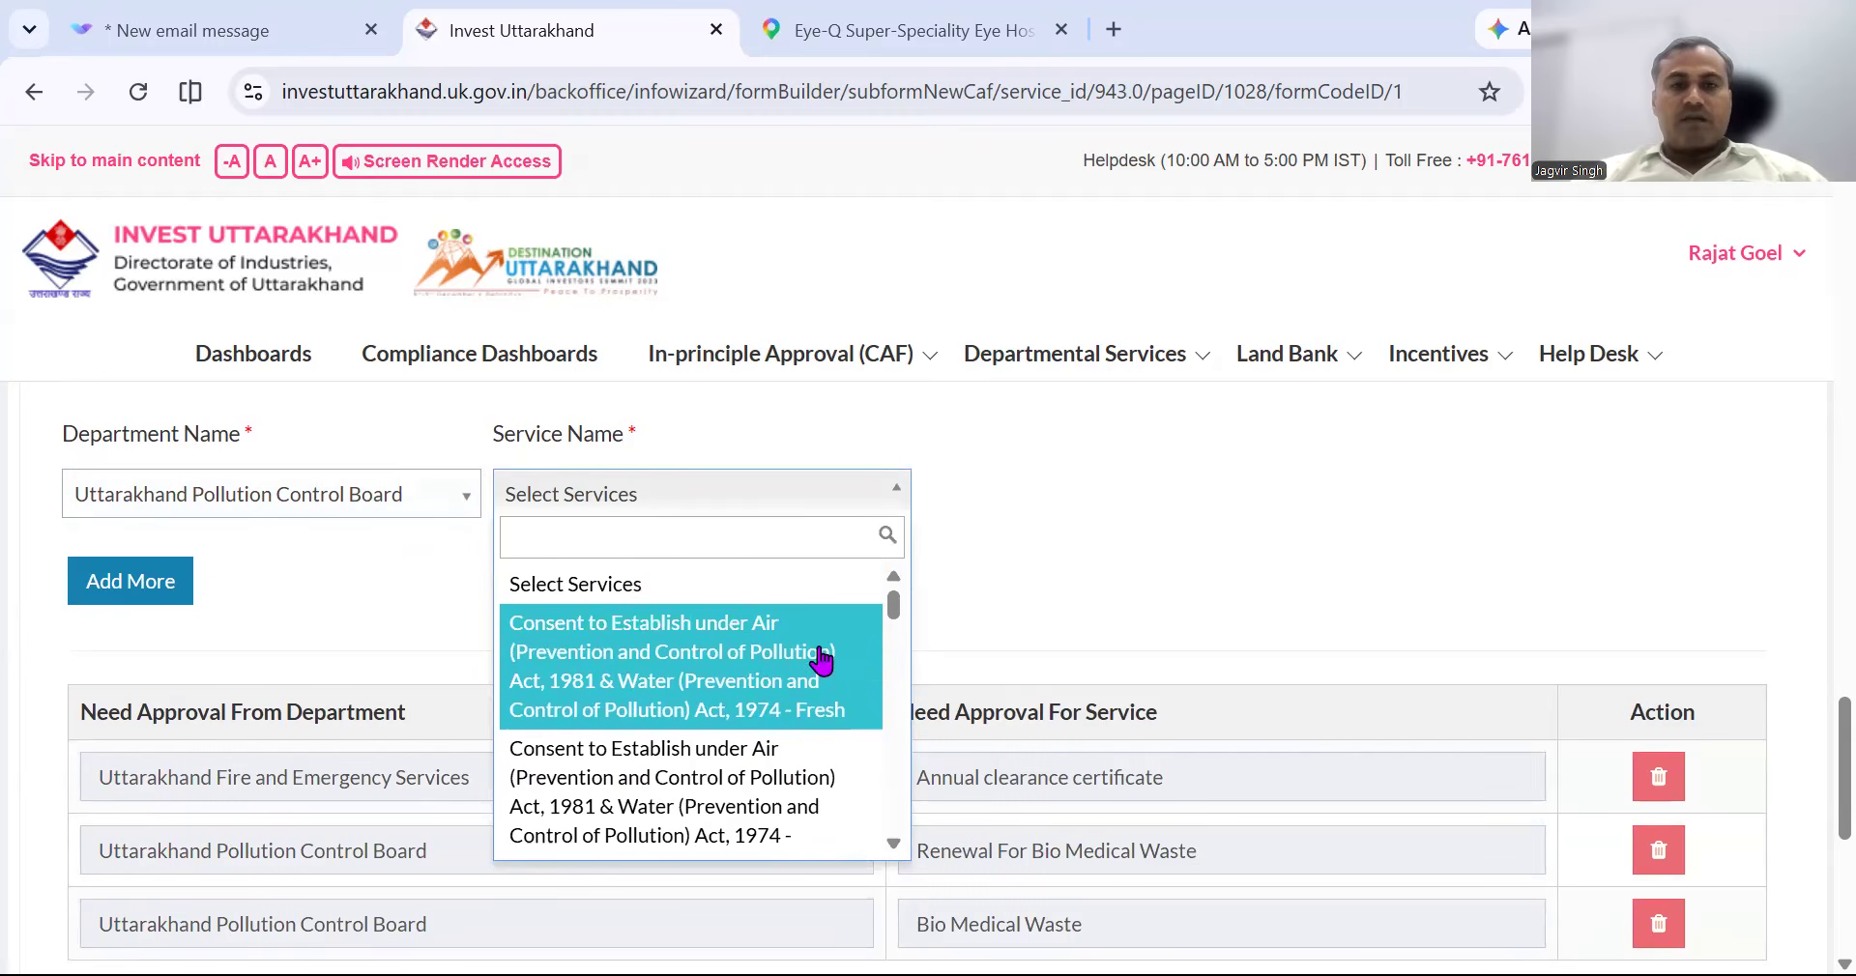
scroll(820, 661, down, 2)
scroll(819, 661, down, 3)
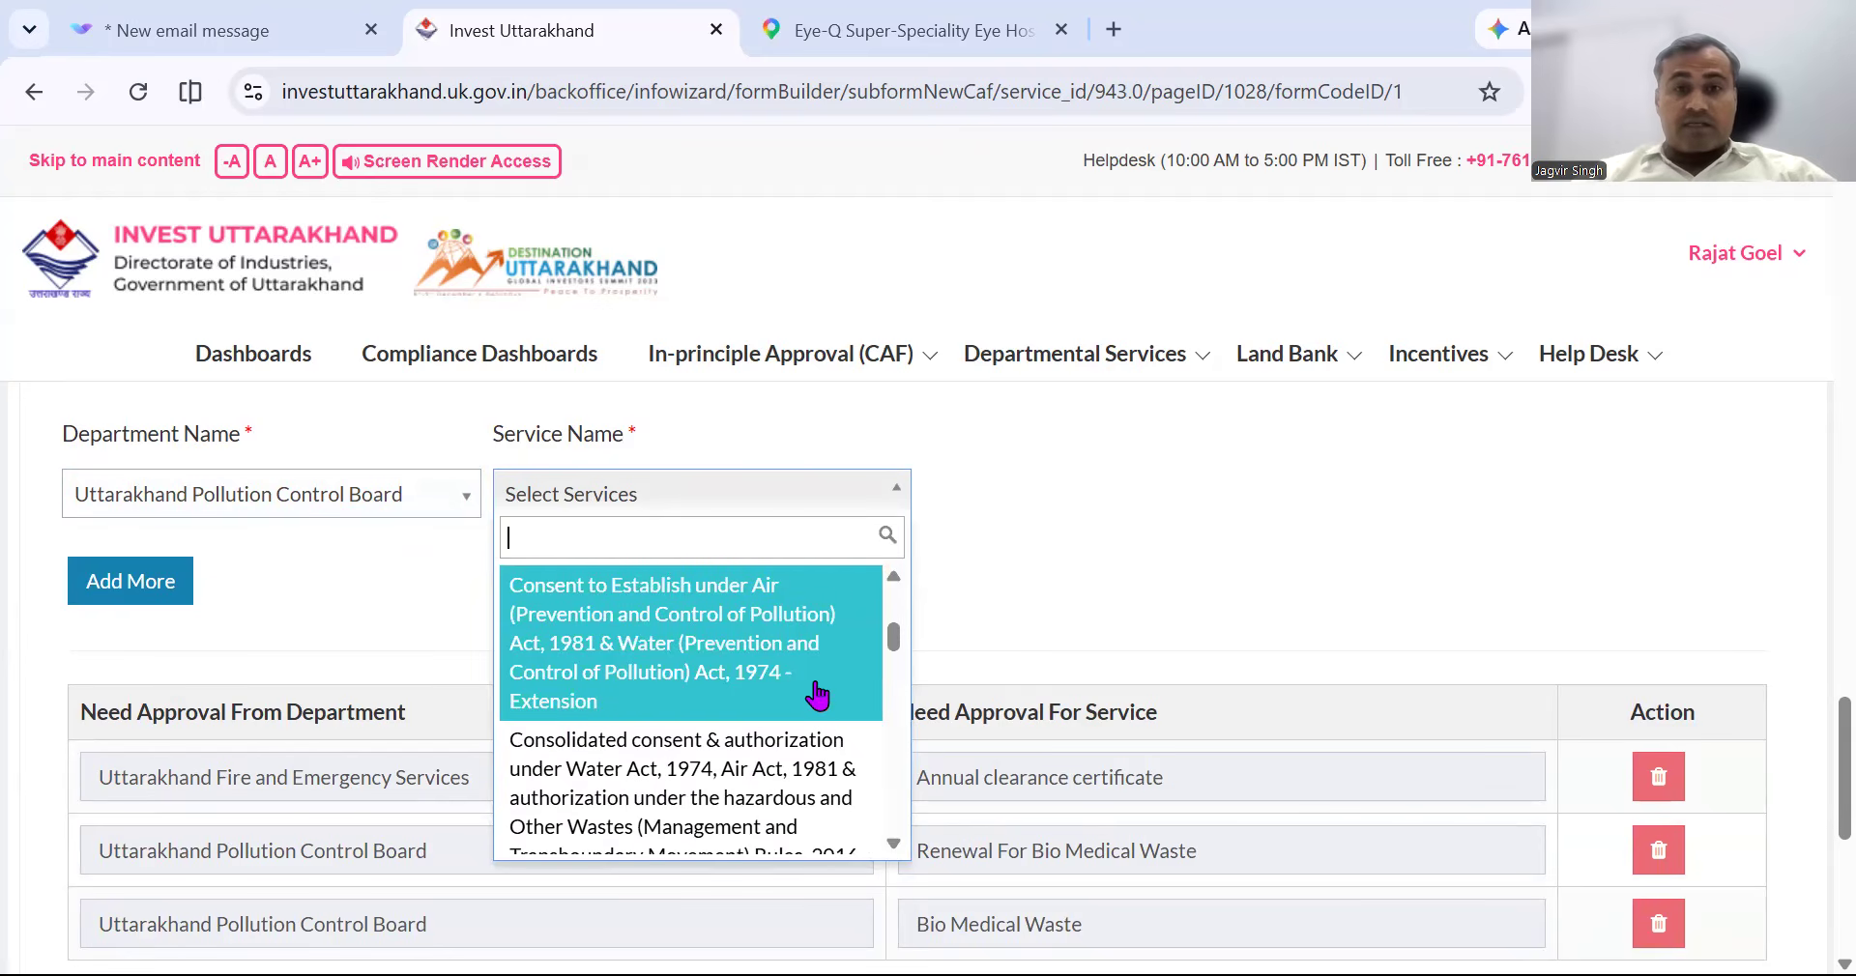
scroll(817, 695, down, 1)
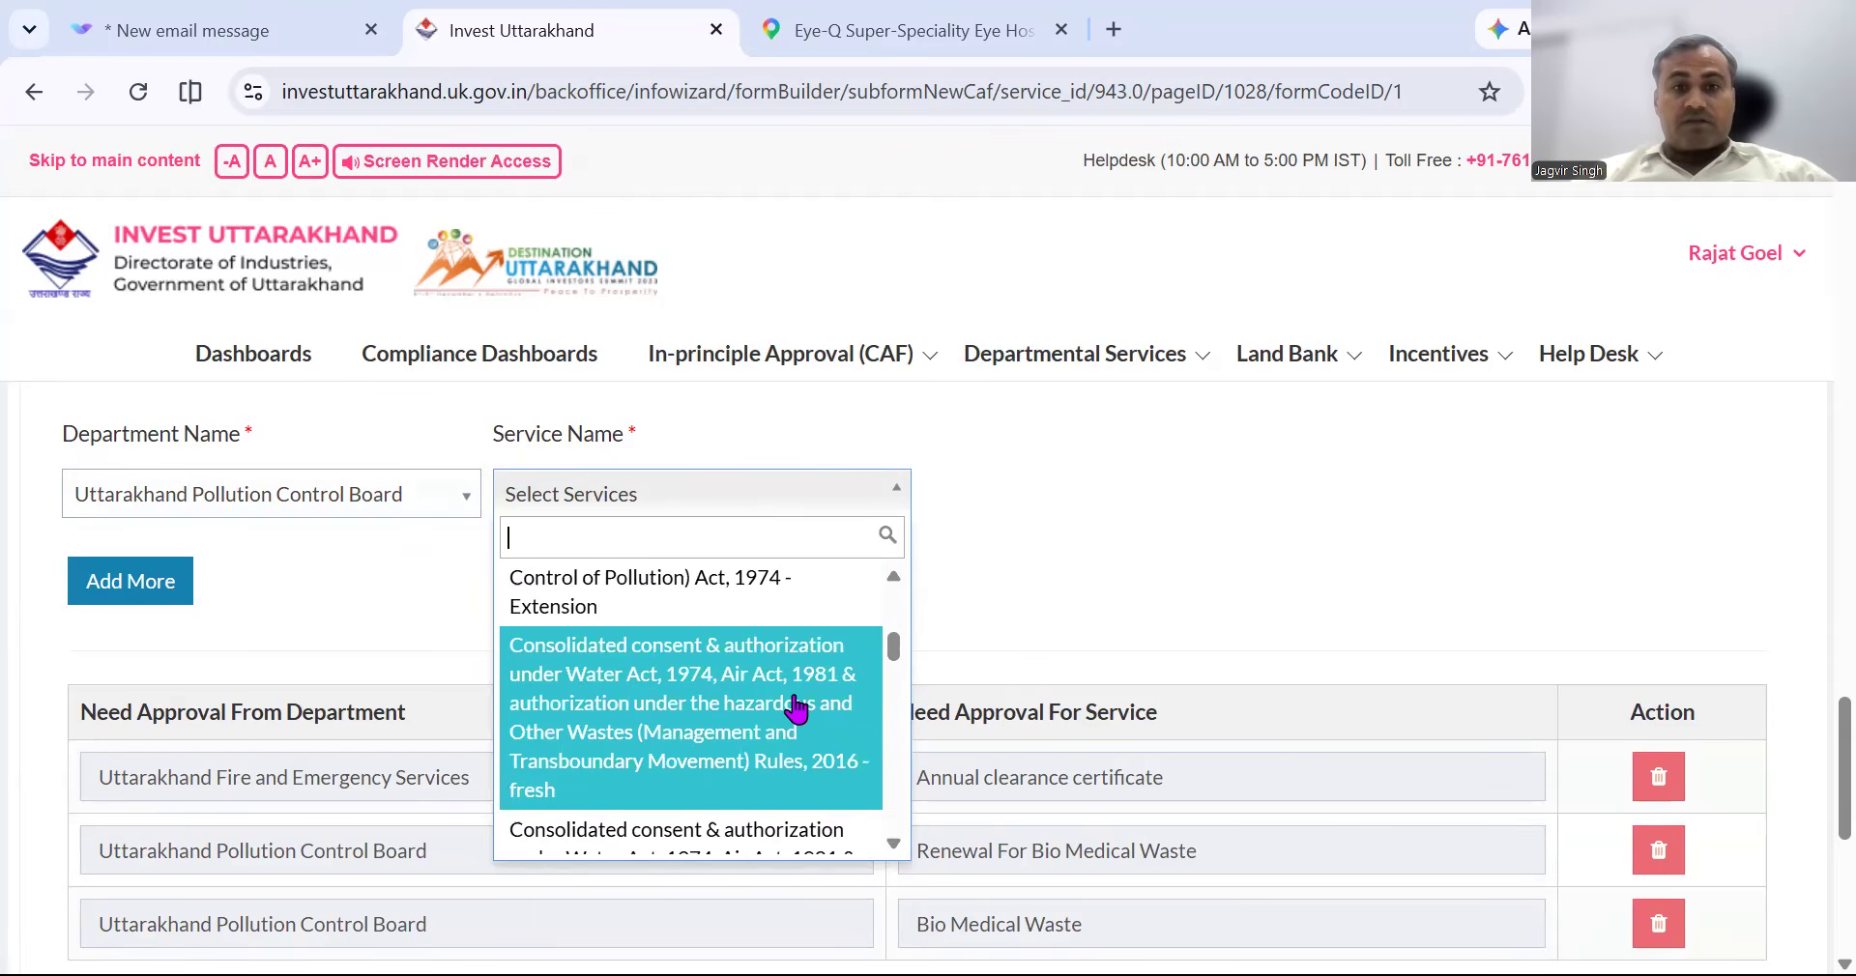
scroll(794, 708, down, 1)
scroll(795, 707, down, 1)
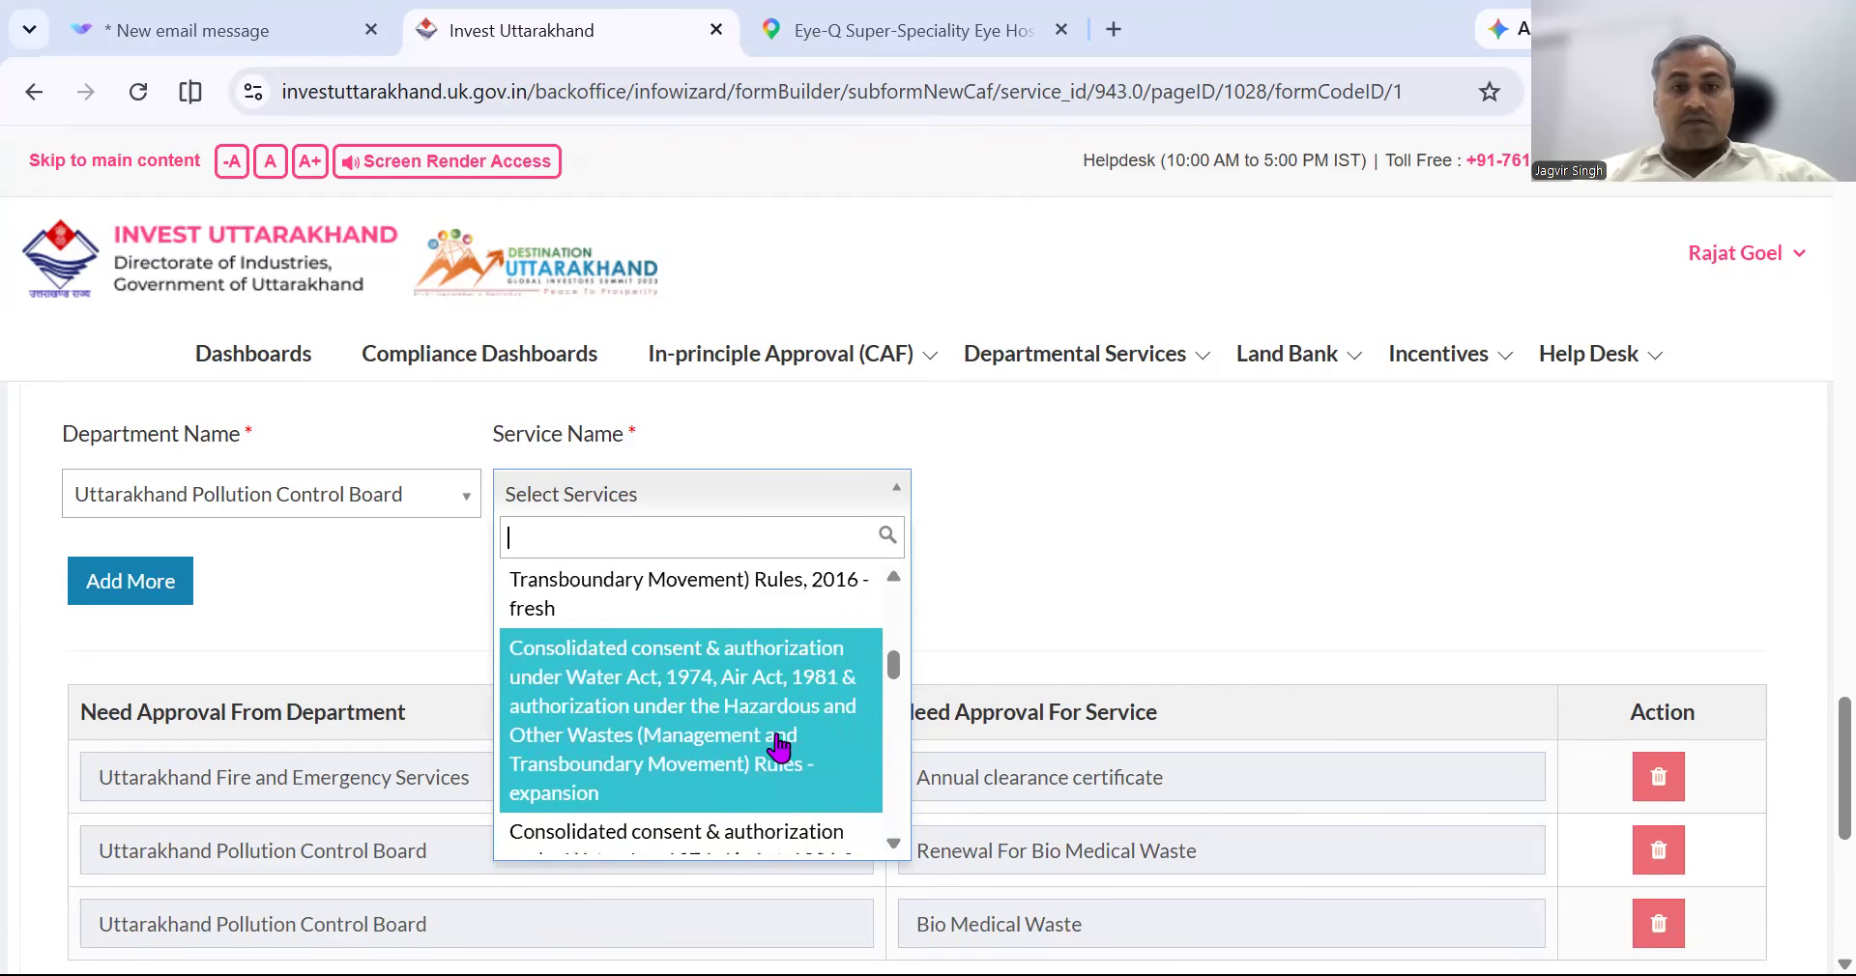
scroll(779, 747, down, 1)
scroll(780, 746, down, 1)
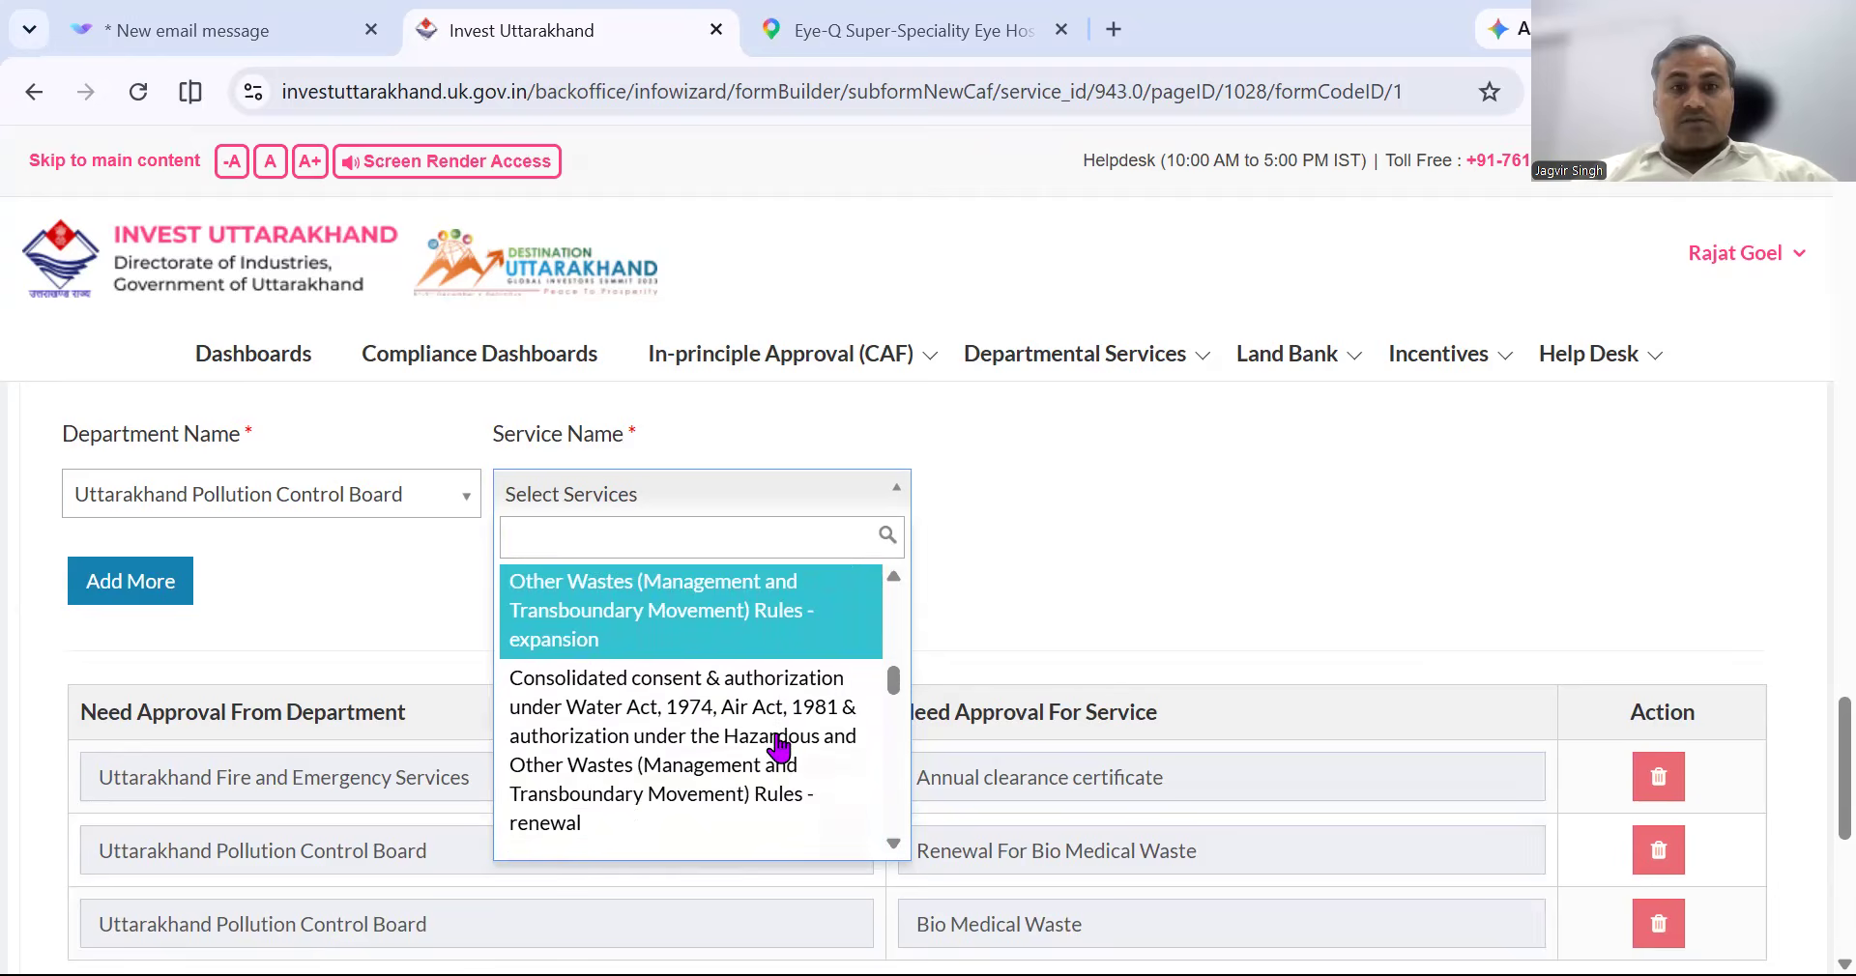
scroll(780, 747, down, 1)
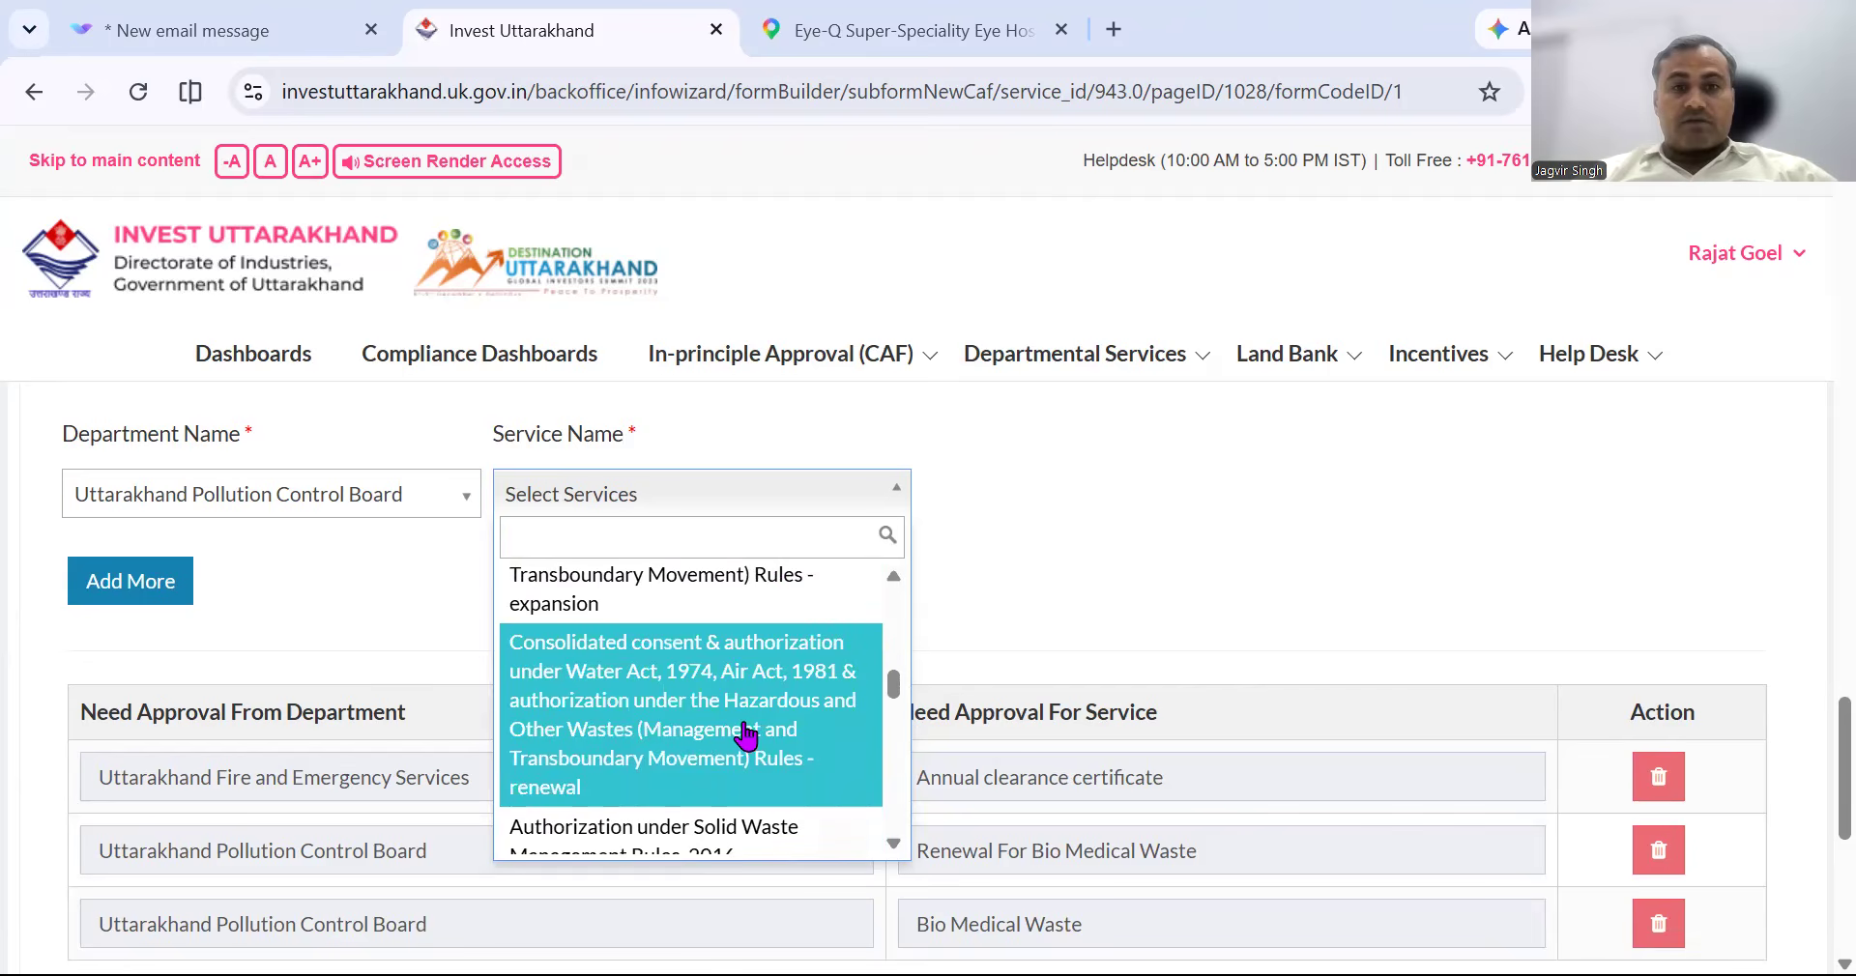
scroll(747, 735, down, 3)
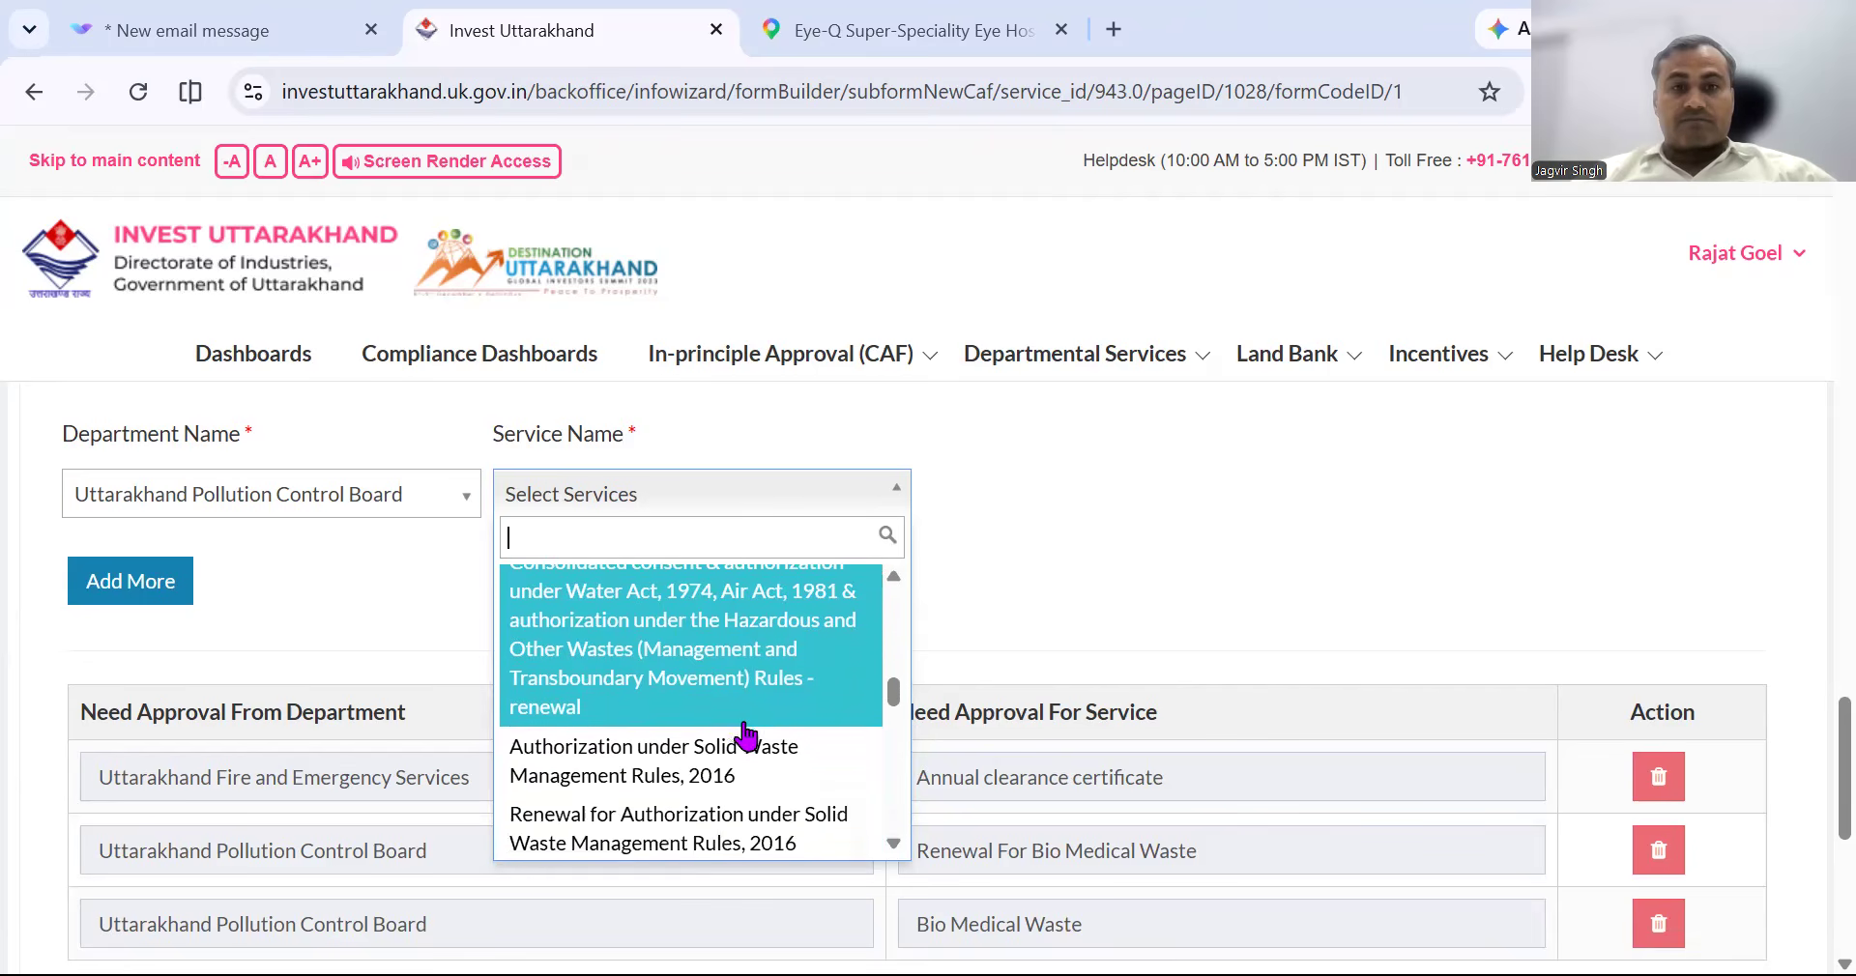
scroll(741, 689, up, 1)
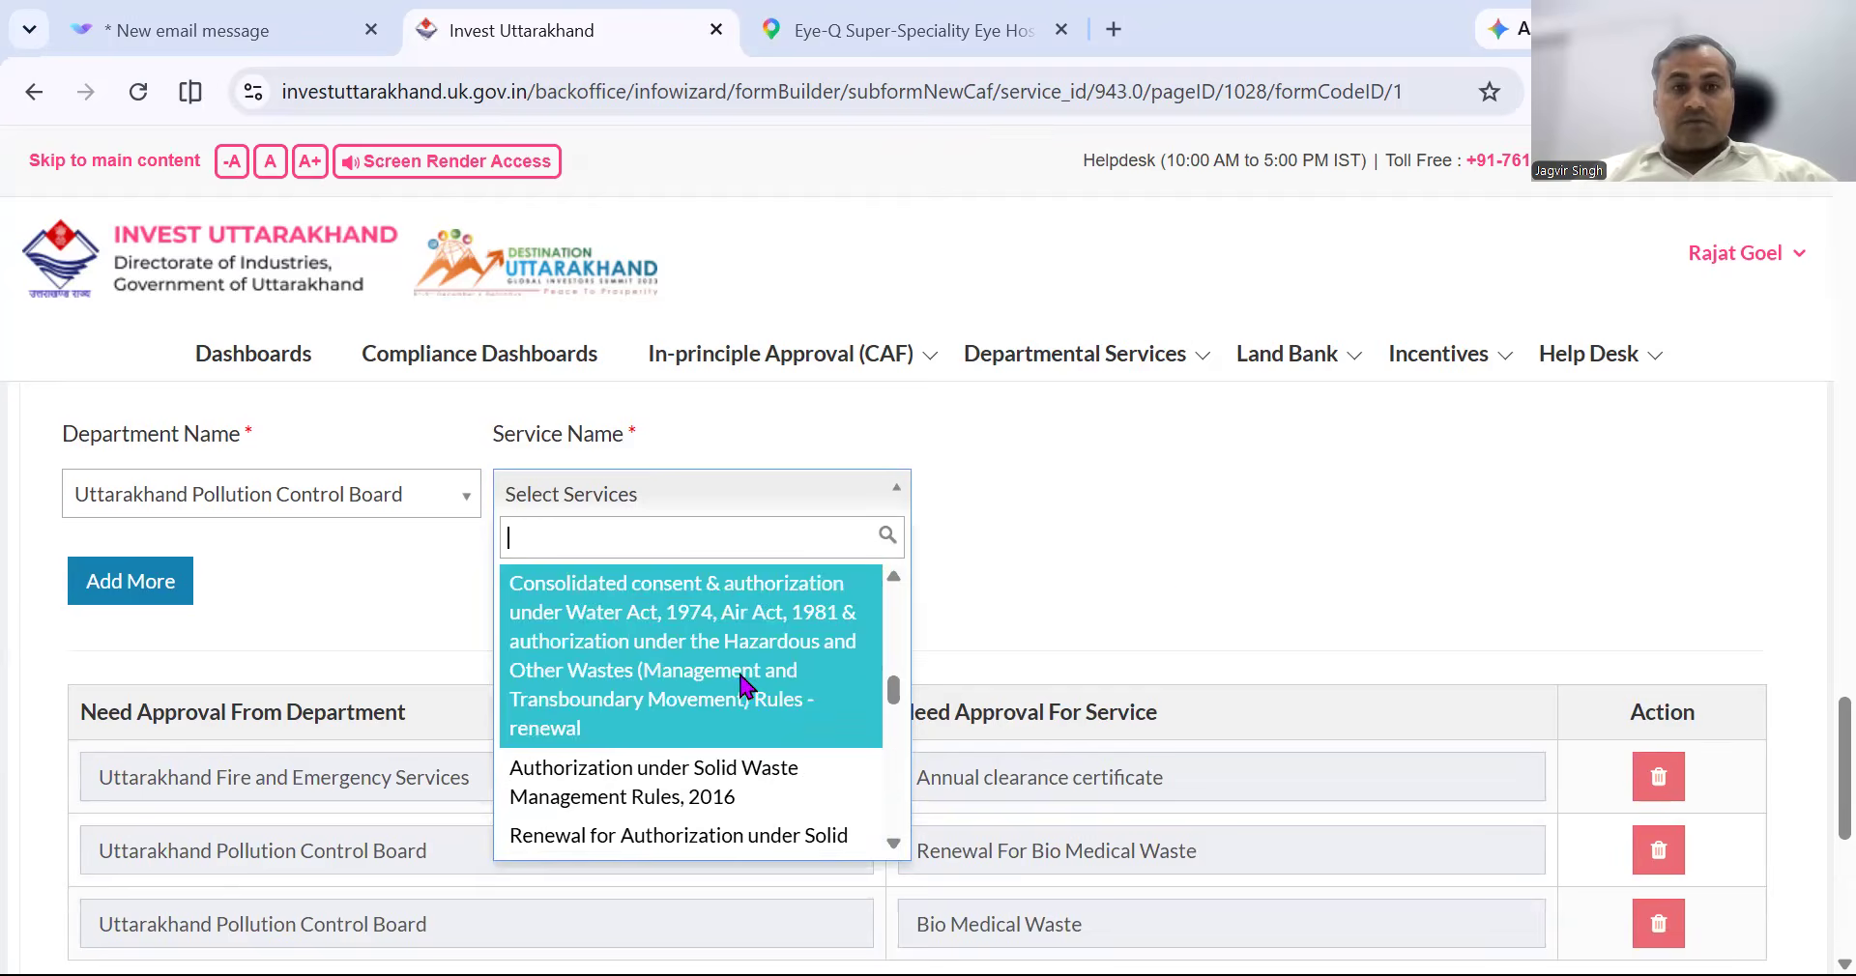
click(742, 689)
scroll(1208, 571, down, 1)
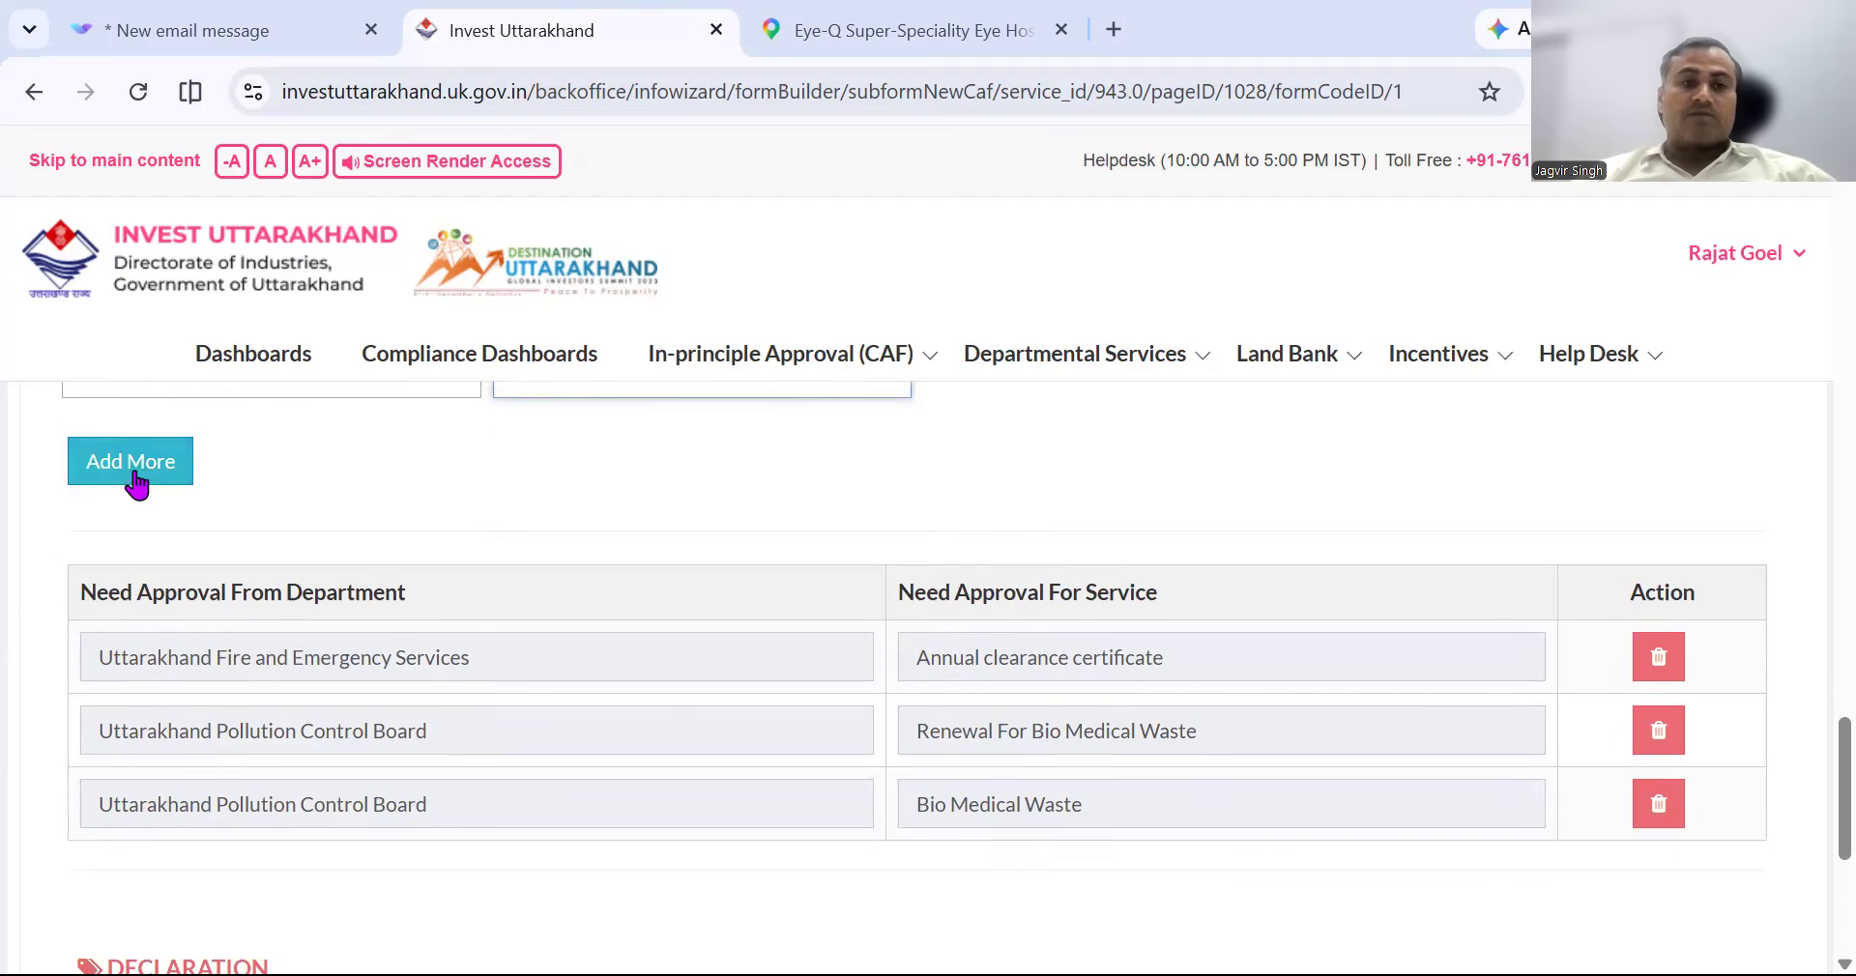
click(140, 463)
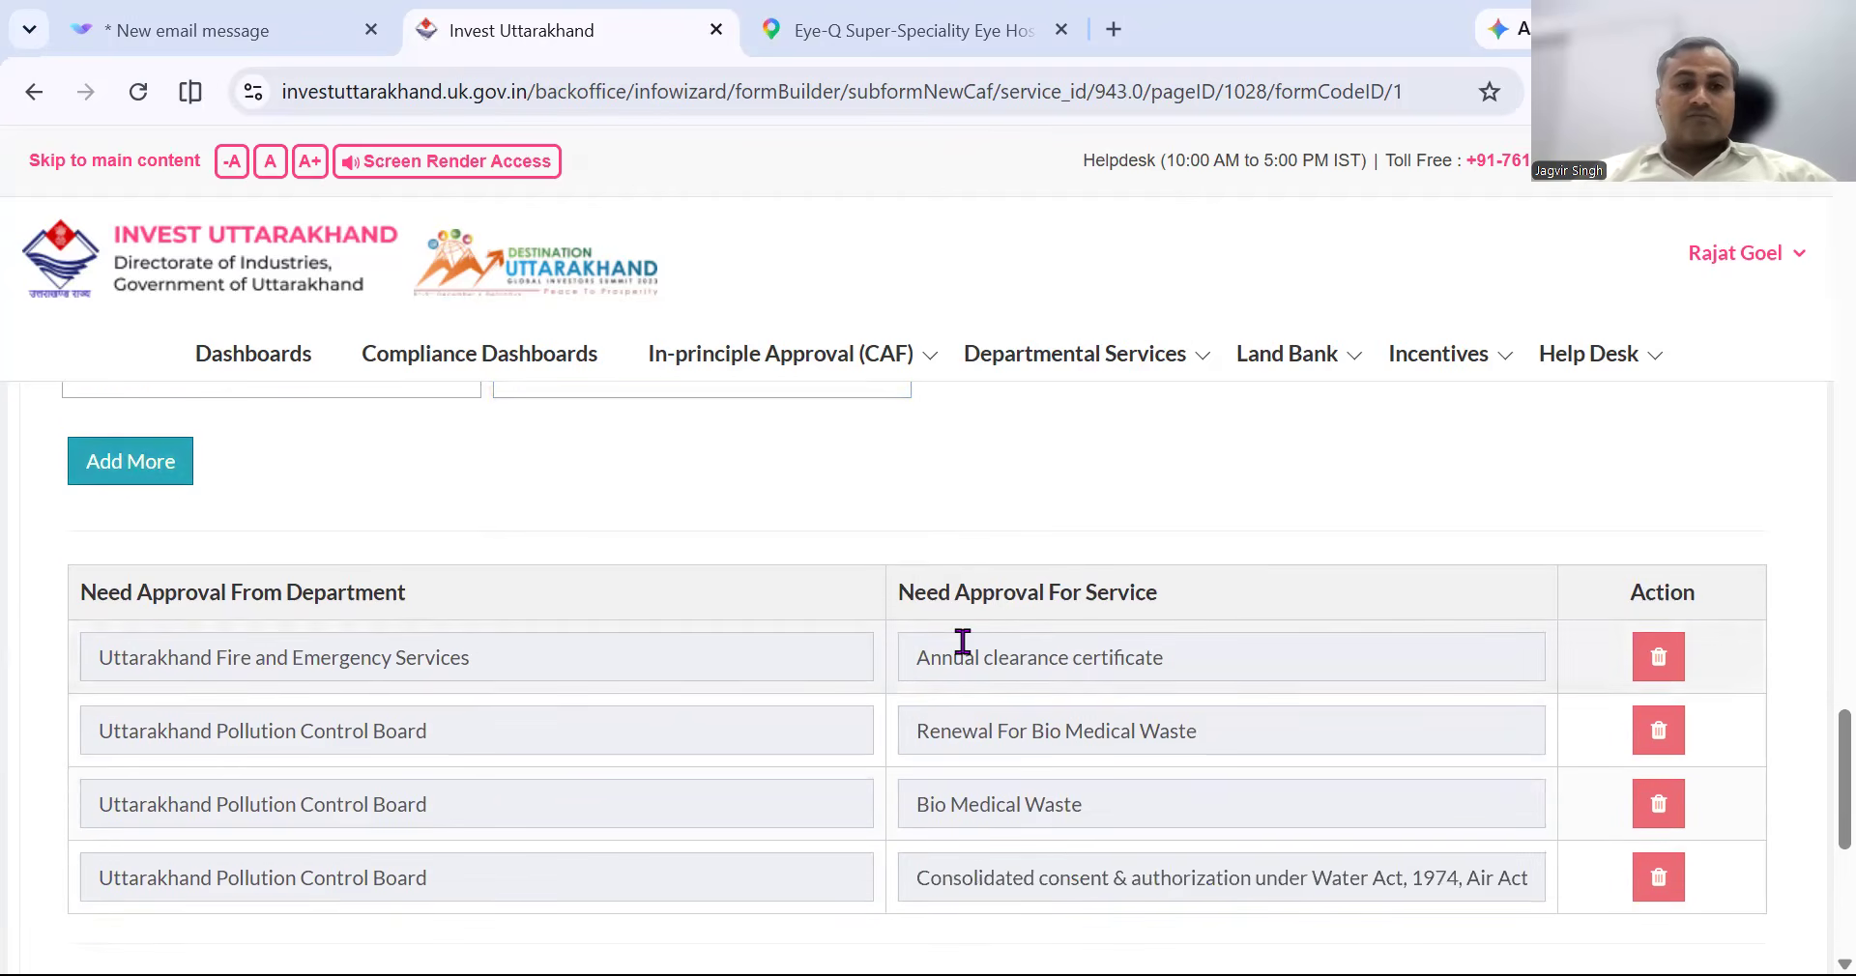
Select Department of Medical Health and Family Welfare as the new approval's department.
scroll(961, 642, down, 1)
scroll(961, 642, up, 3)
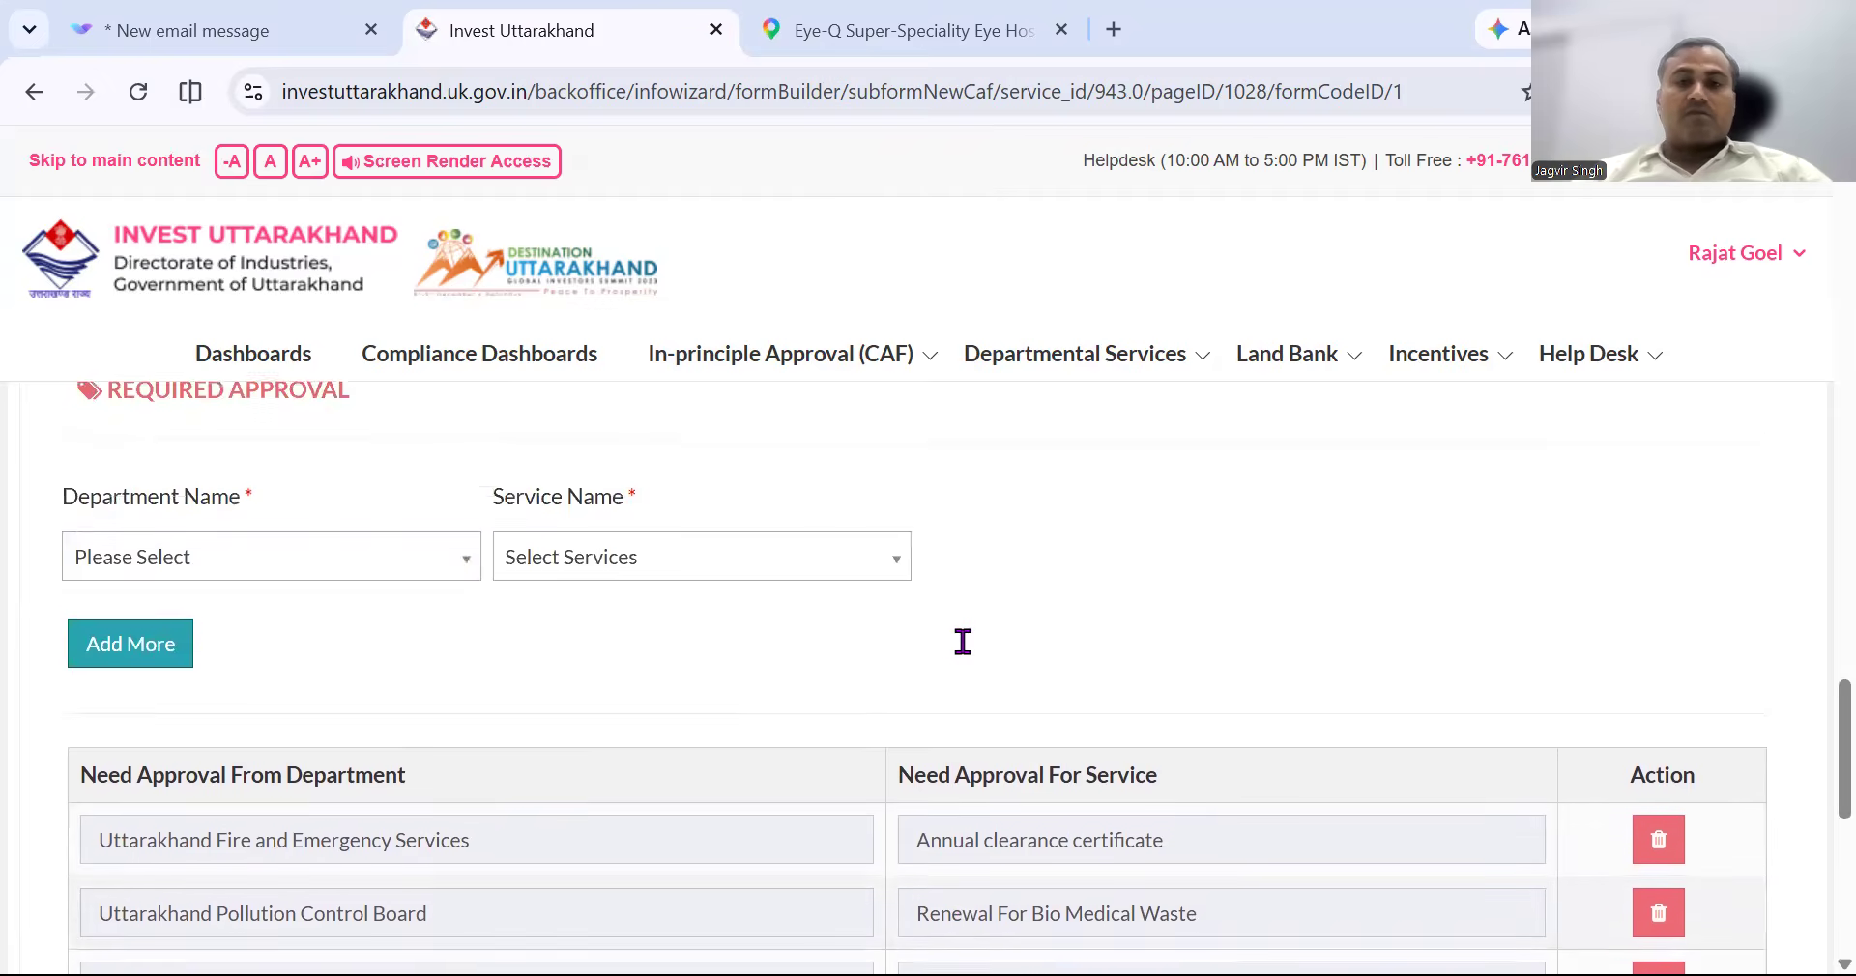
click(397, 585)
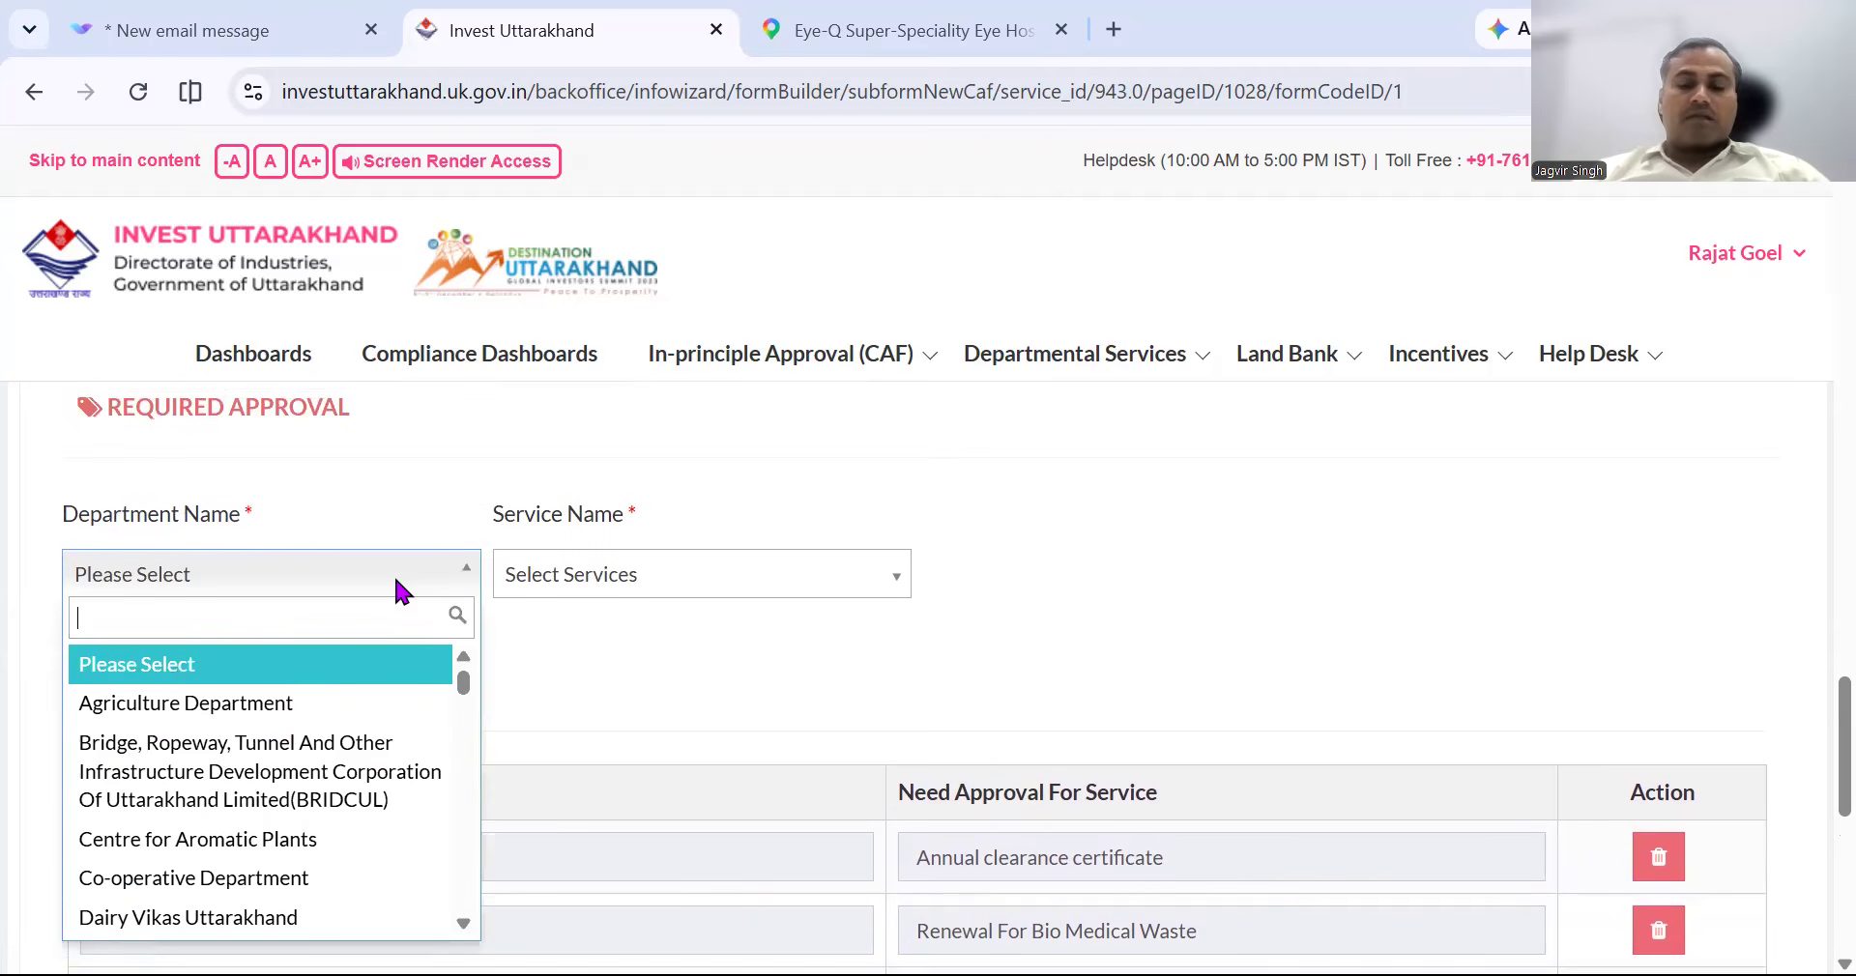
text(MEDI)
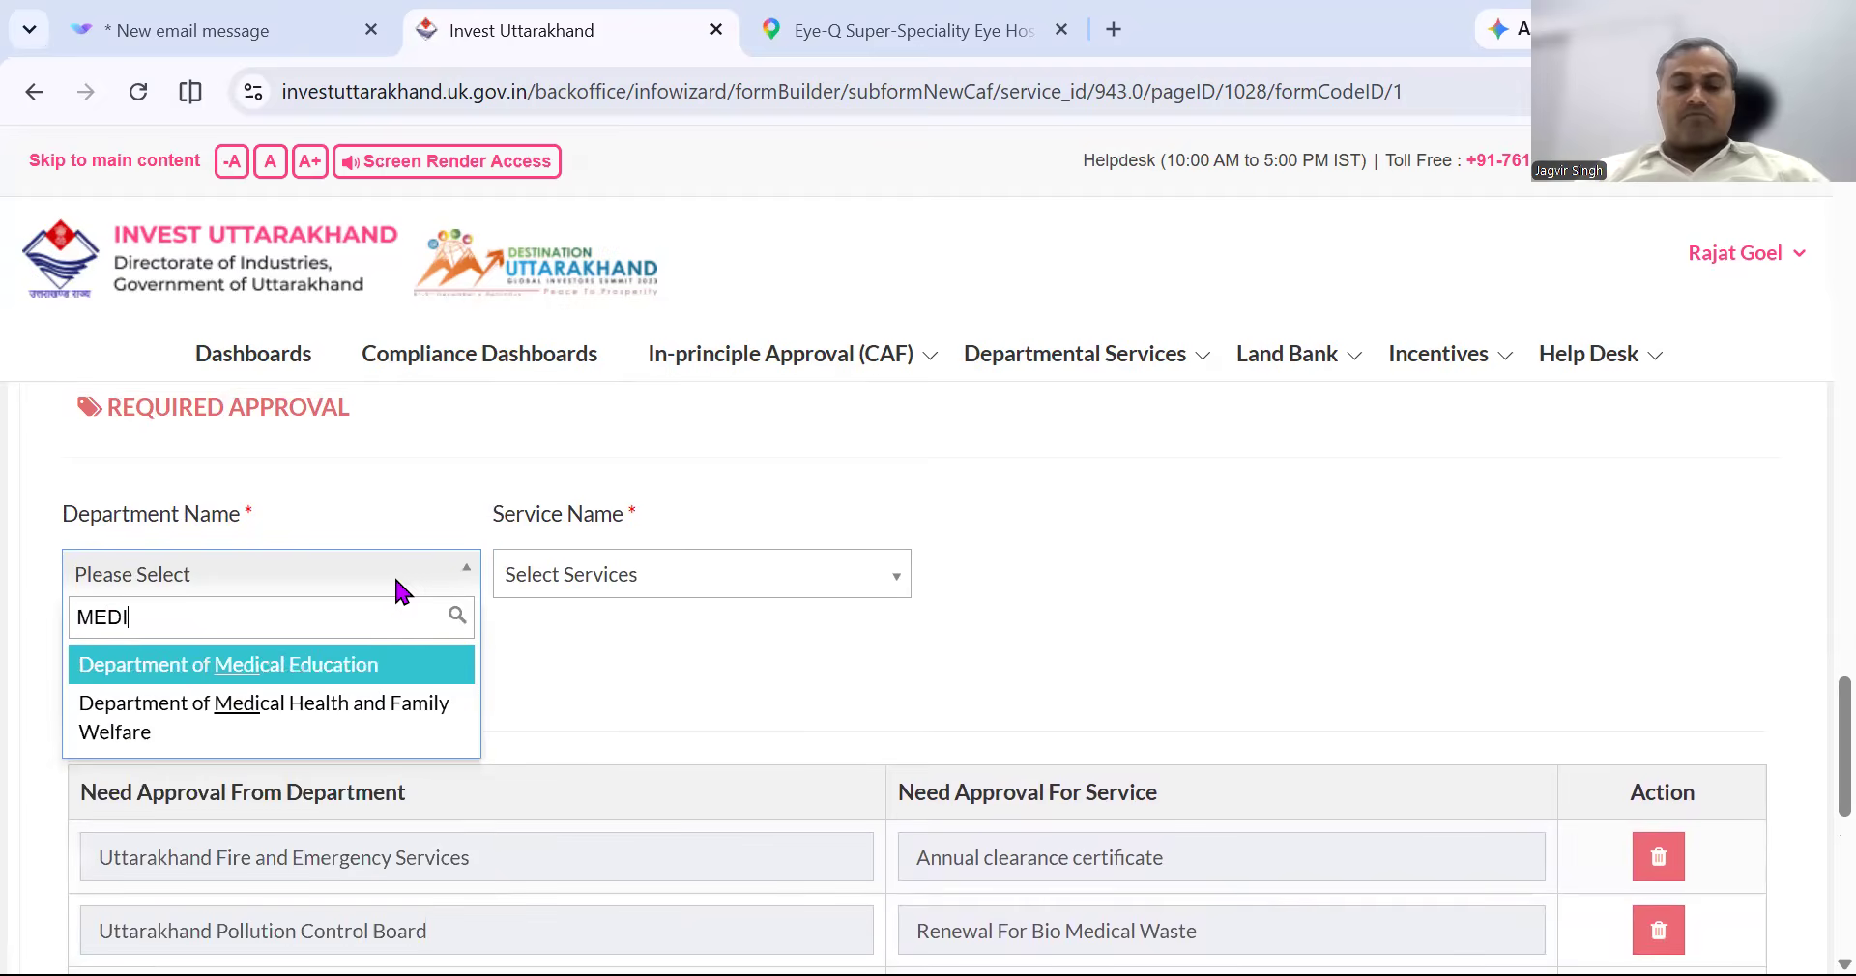
key(Down)
key(Return)
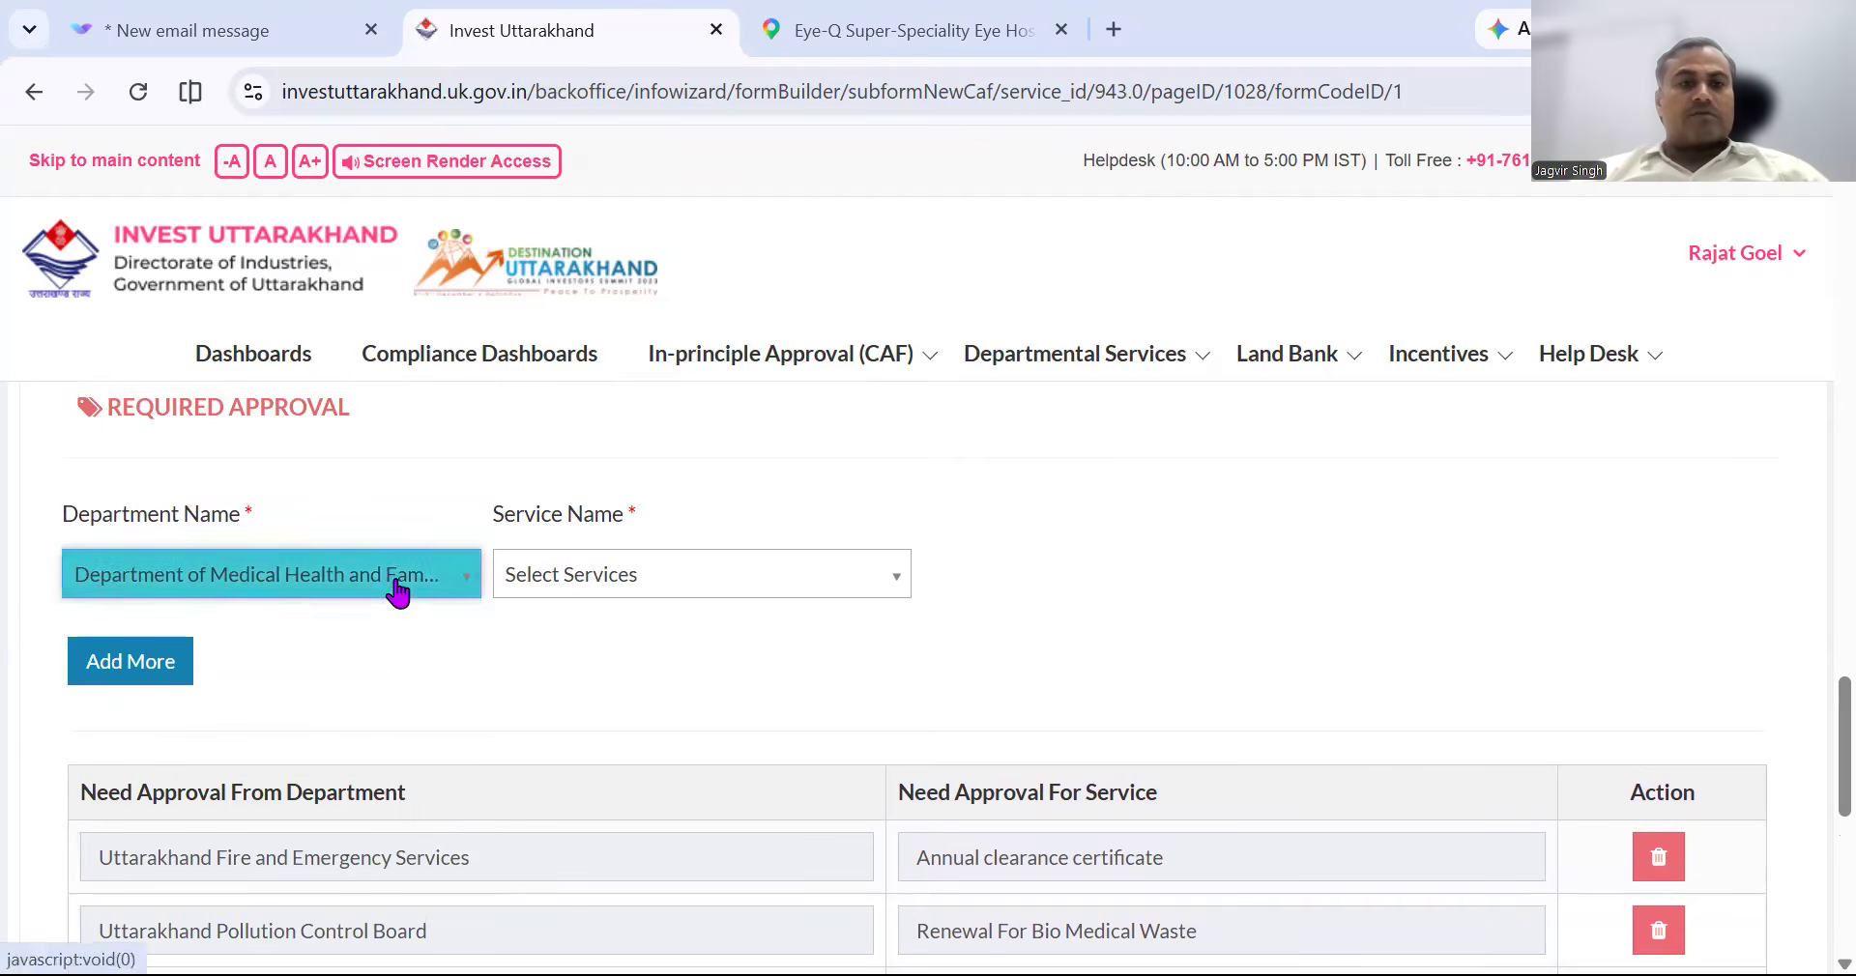
Browse the department's drug-licence services and close the list without choosing one.
click(816, 575)
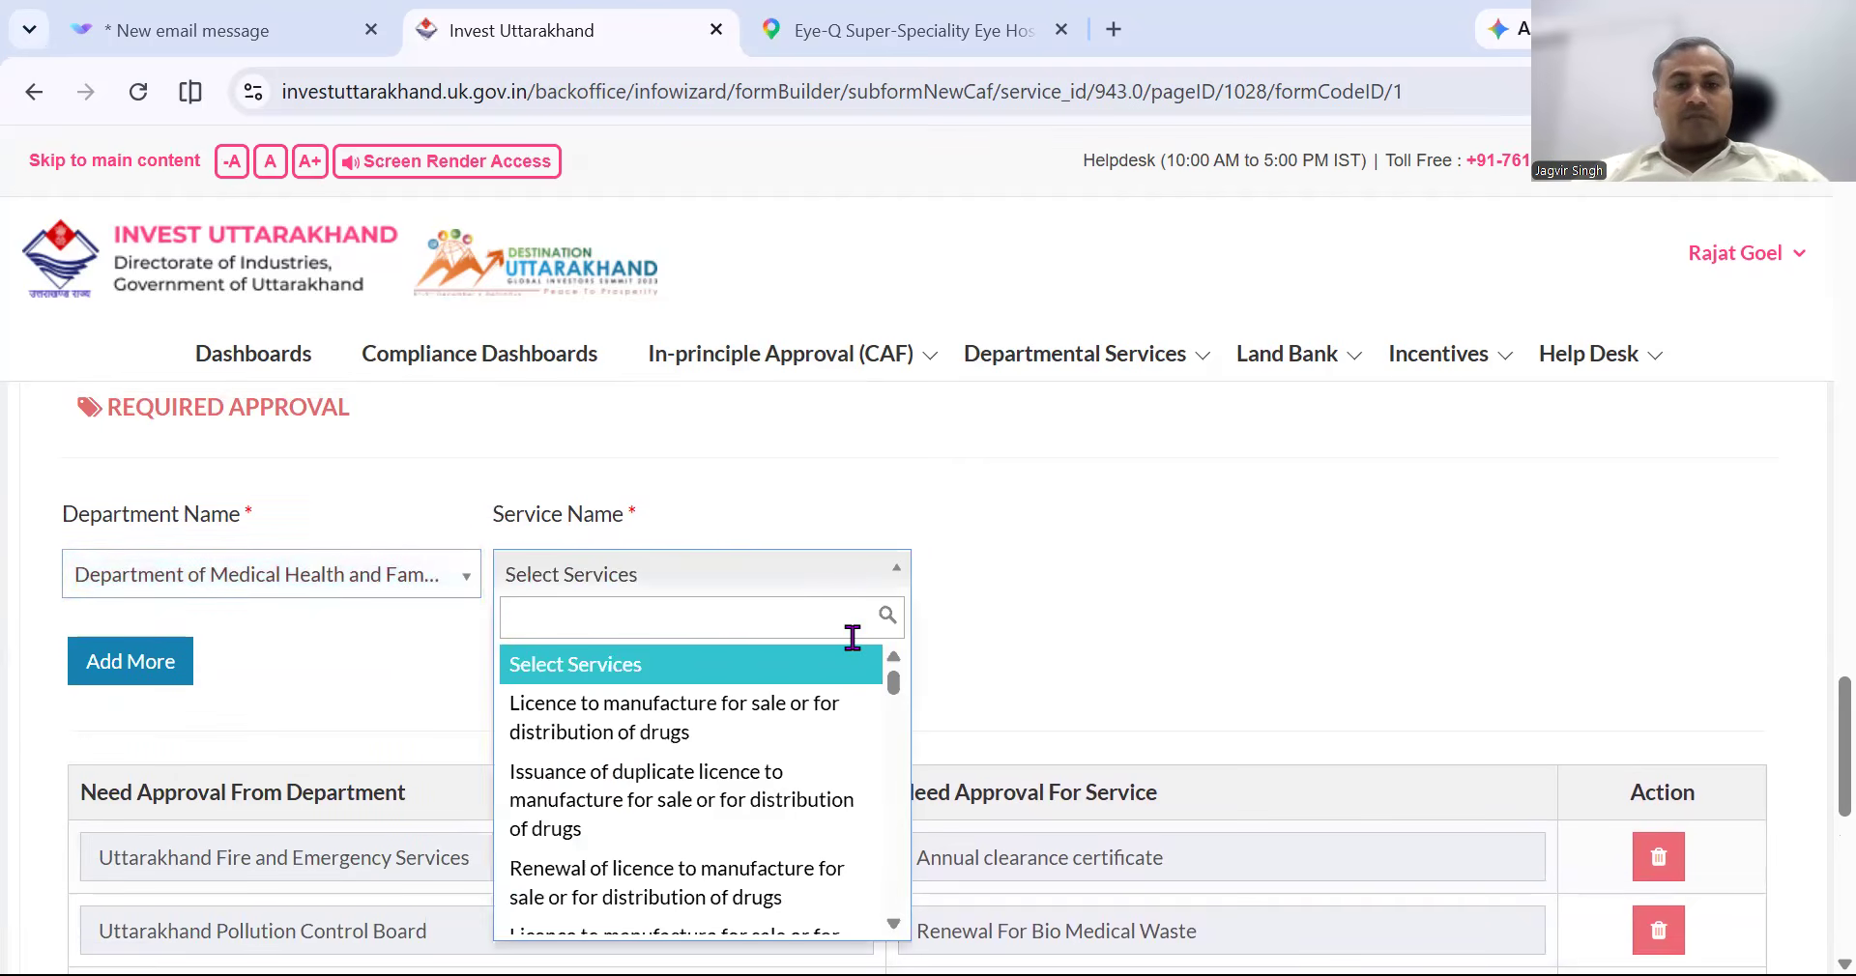
scroll(850, 642, down, 2)
scroll(804, 613, down, 1)
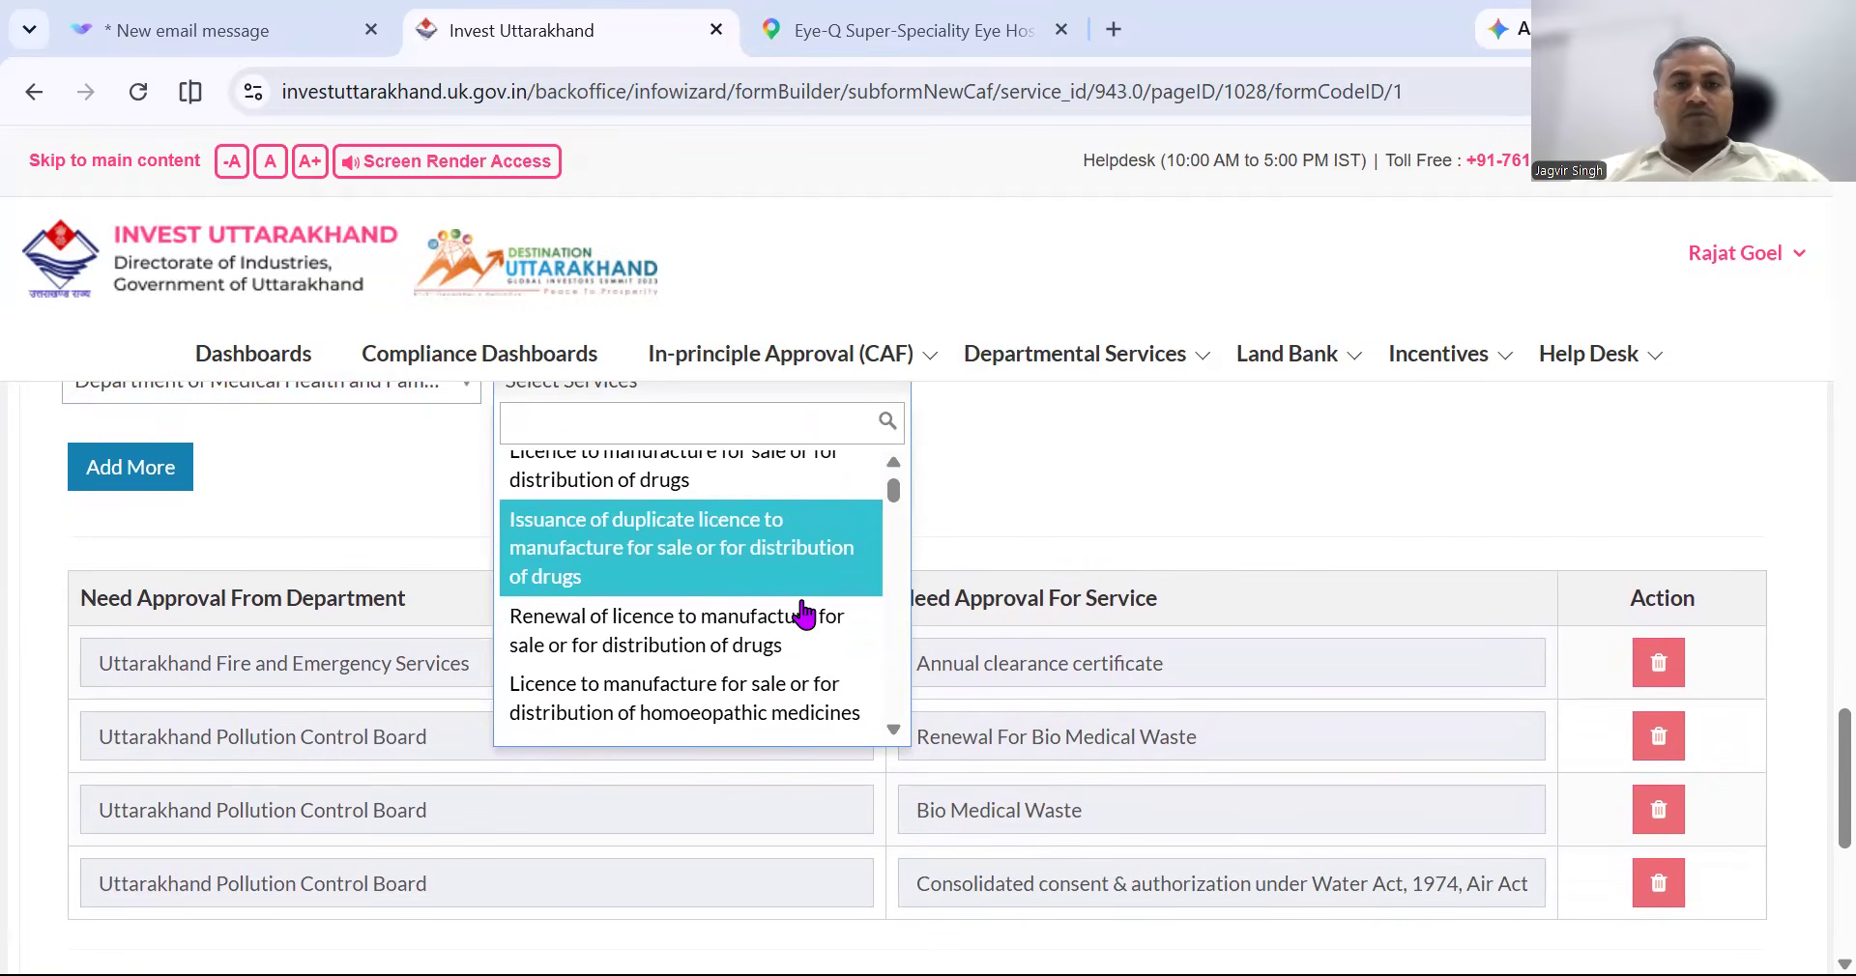
scroll(817, 638, down, 3)
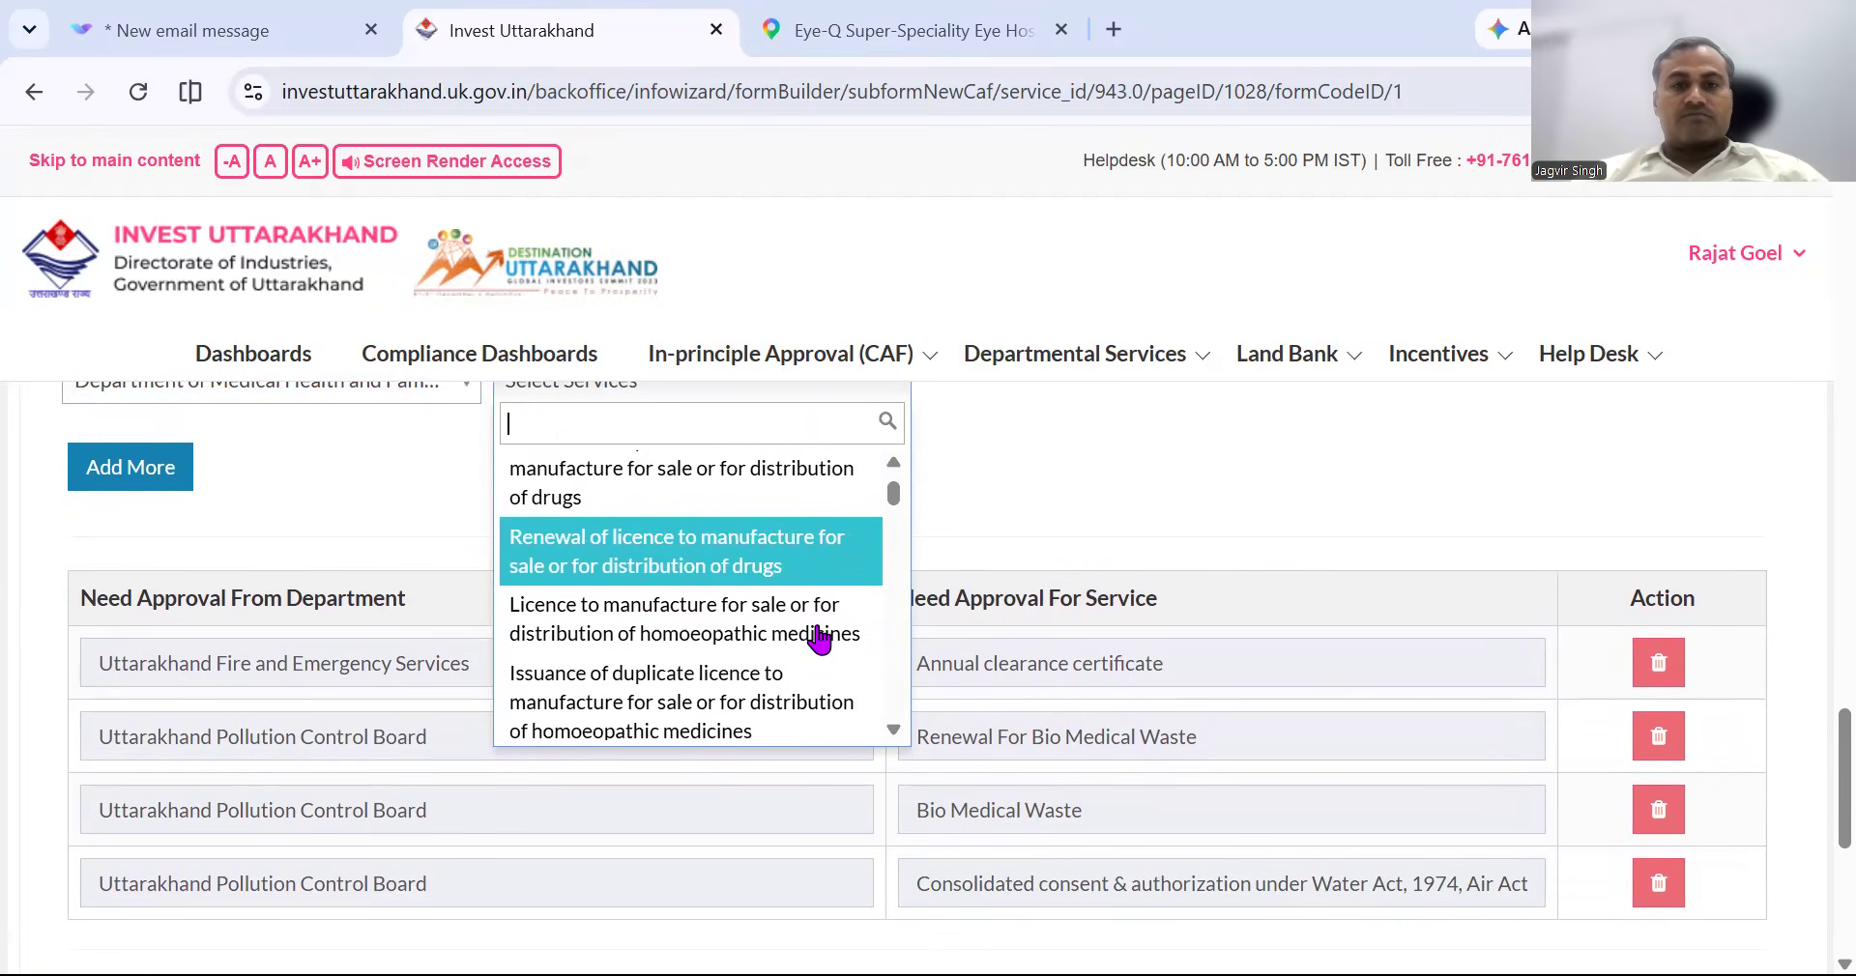
scroll(818, 638, down, 3)
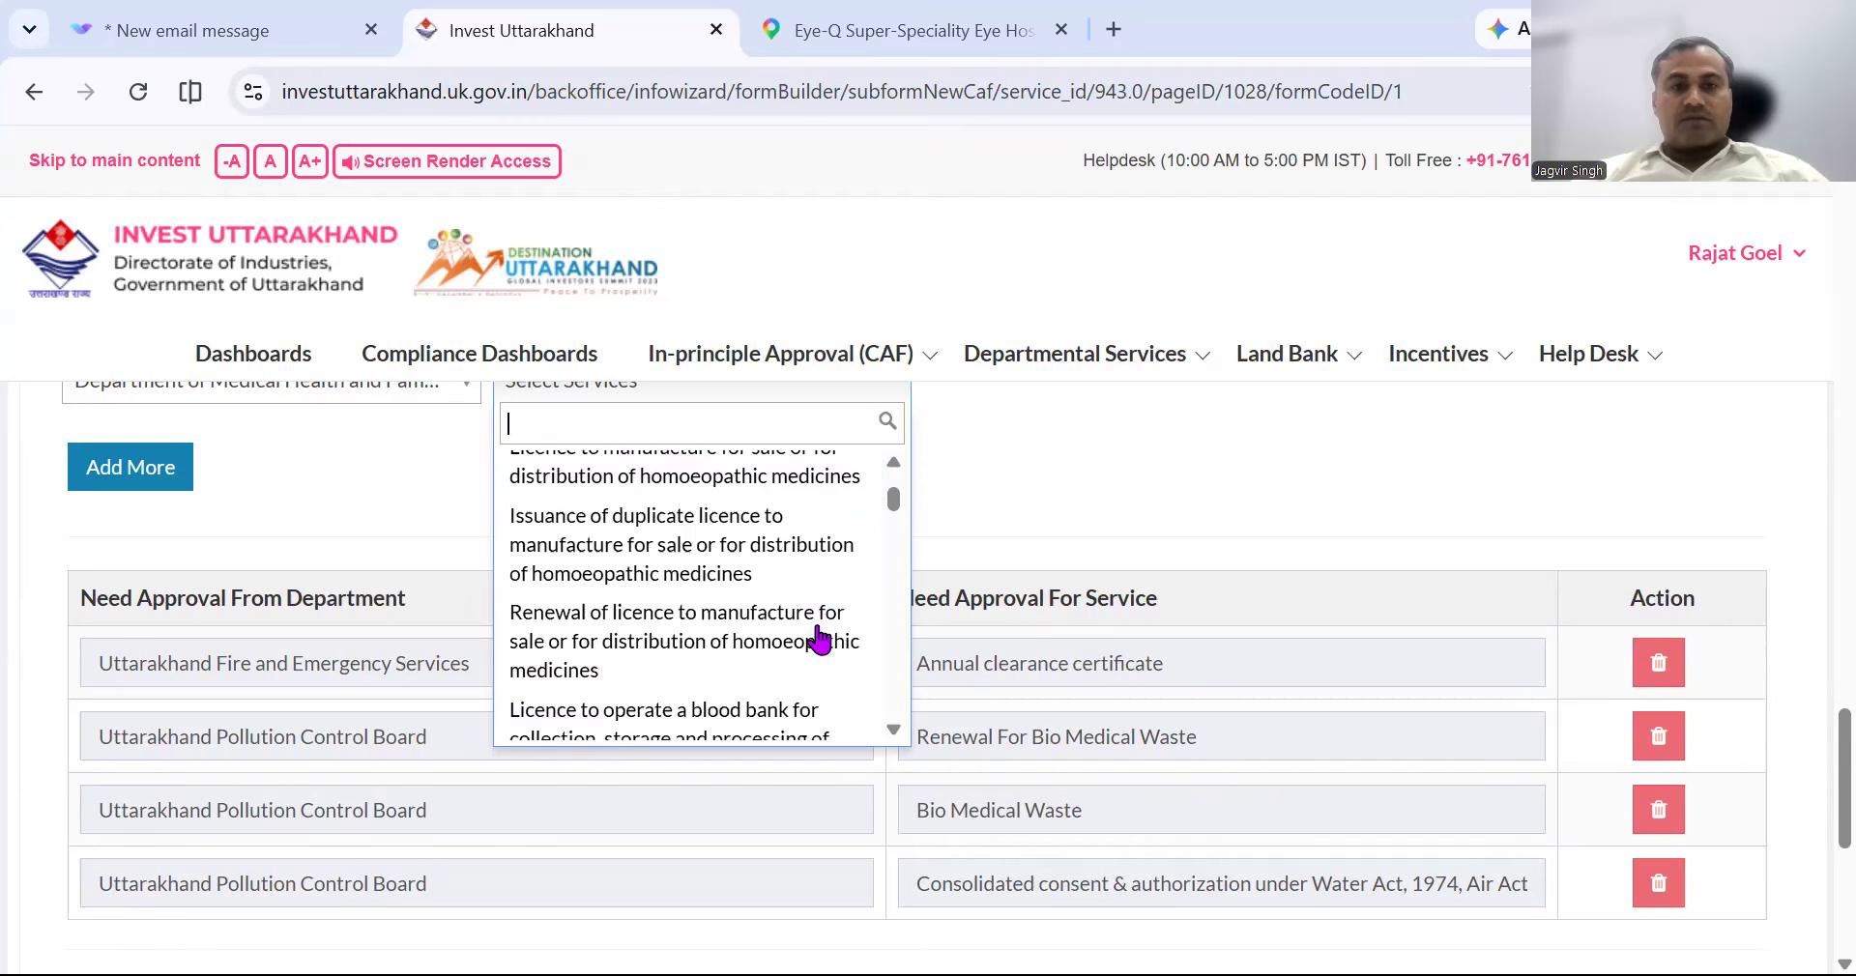
scroll(818, 638, down, 3)
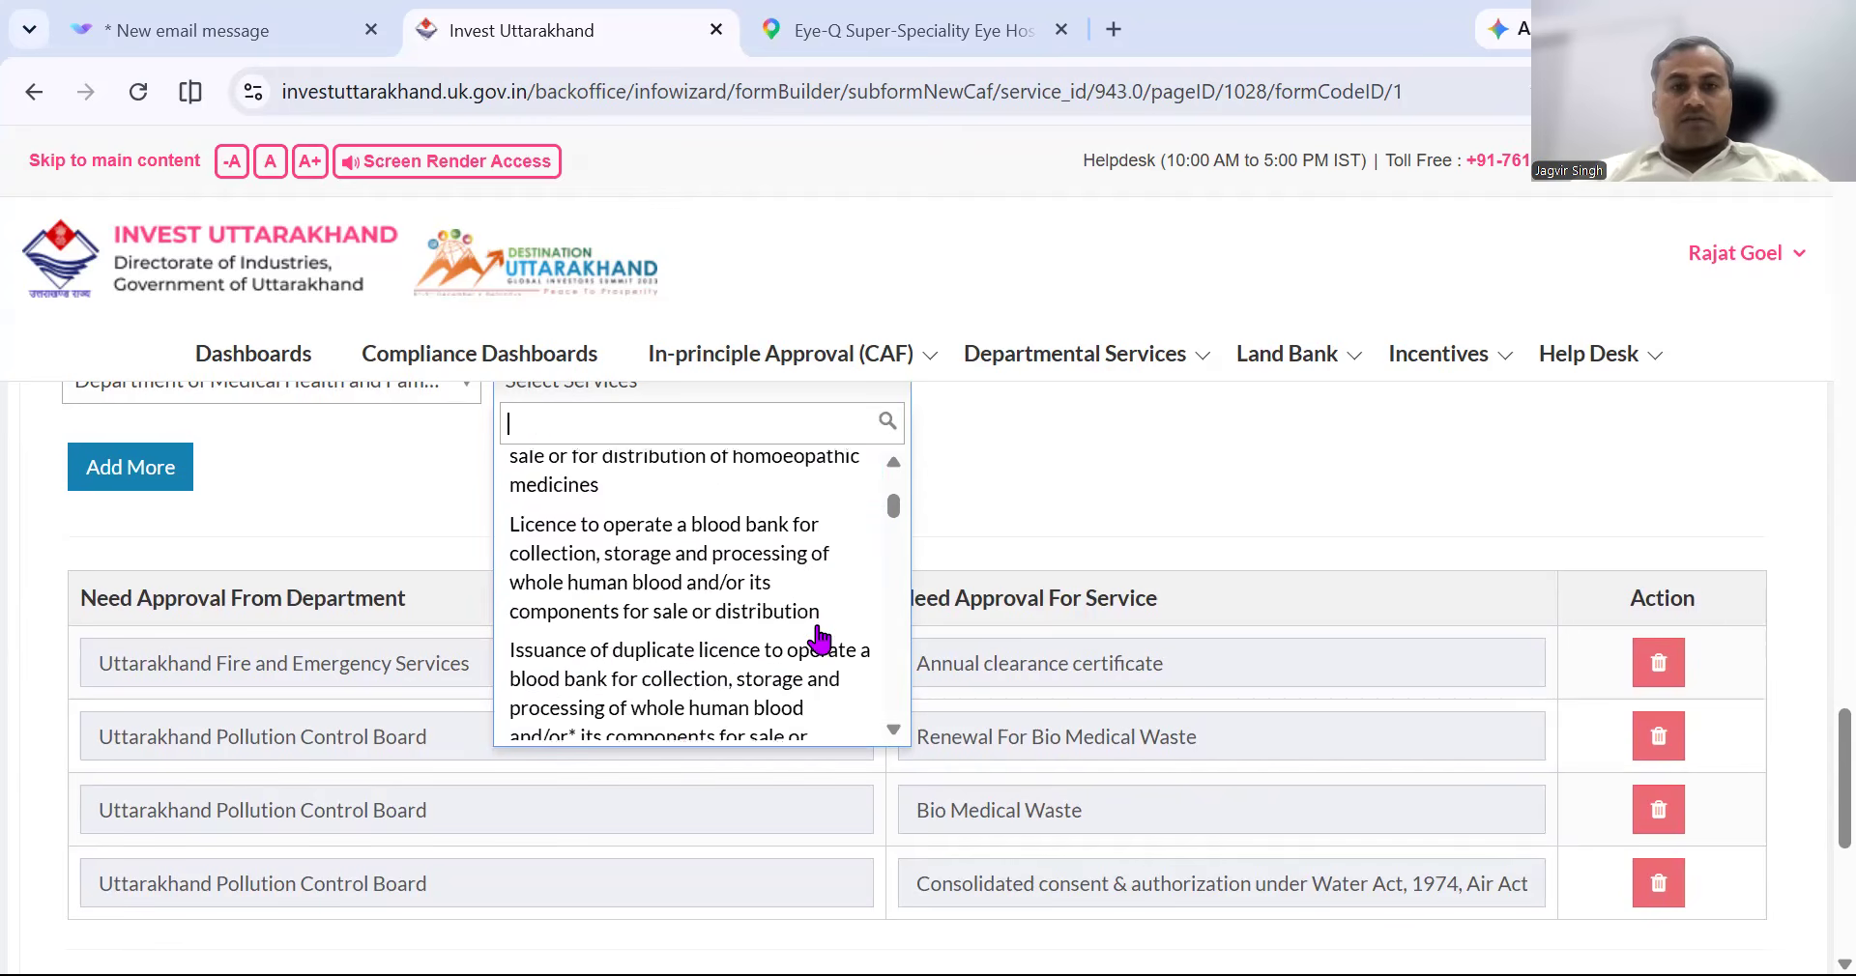
scroll(818, 638, down, 5)
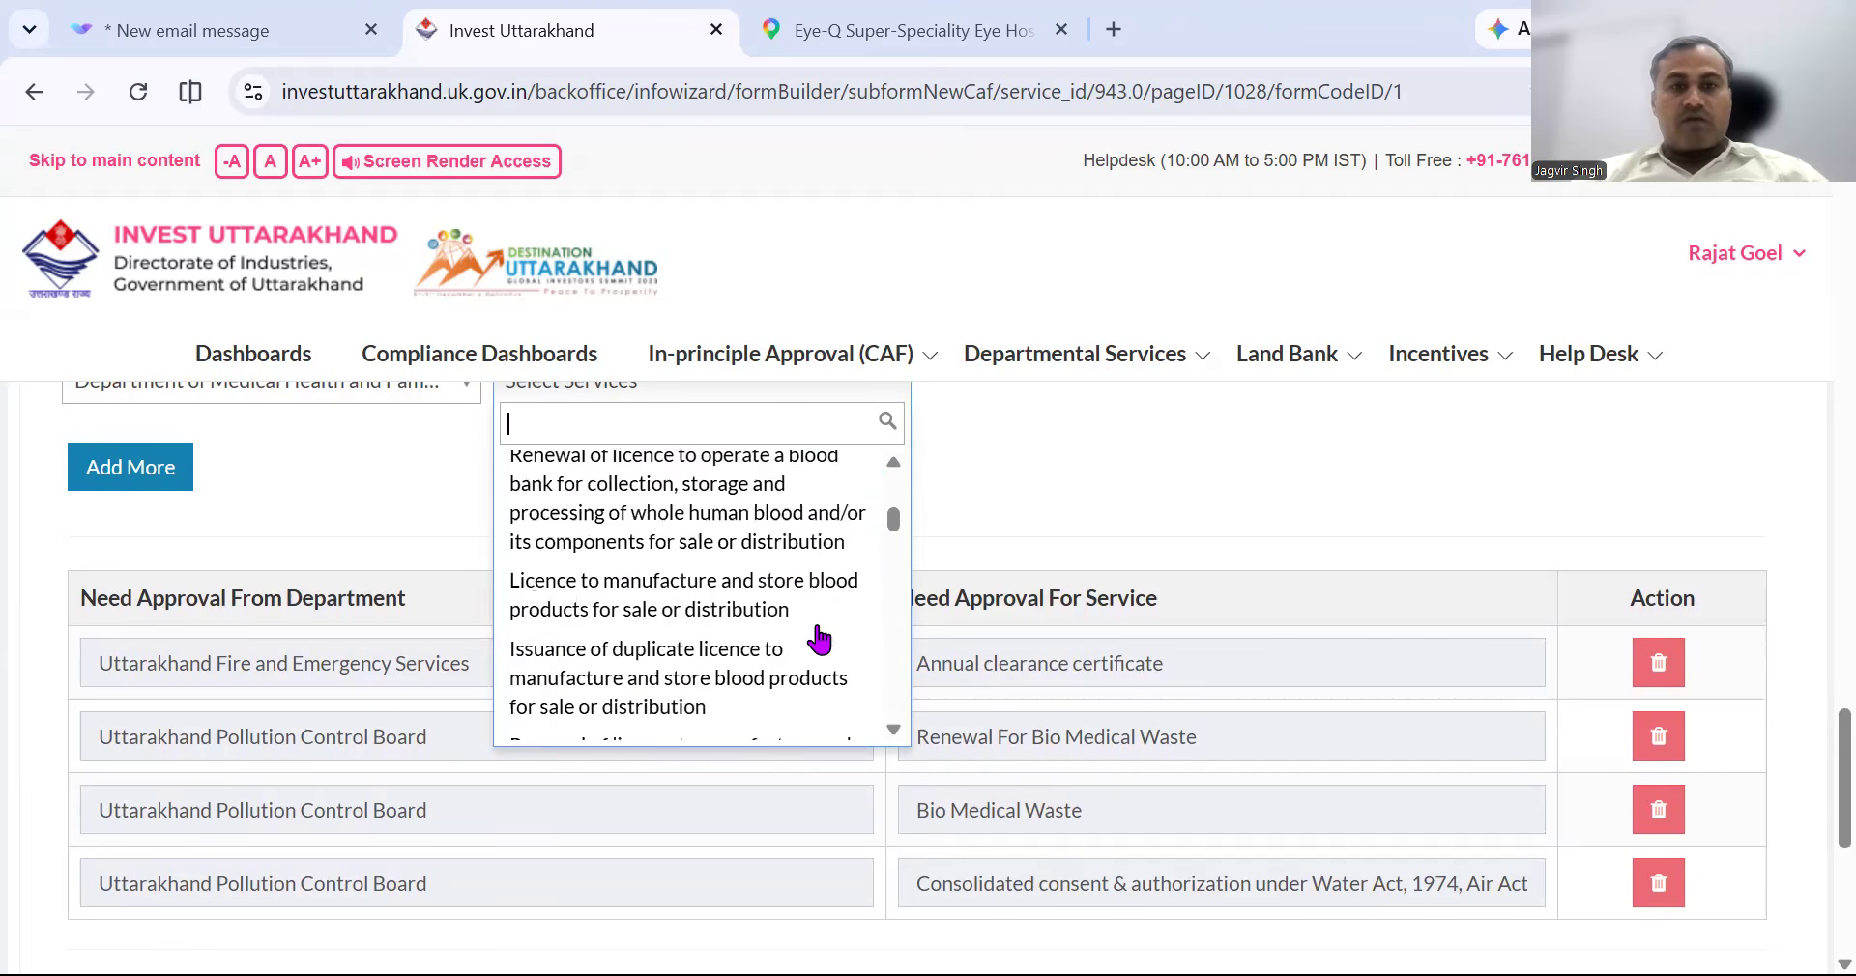
scroll(818, 638, down, 2)
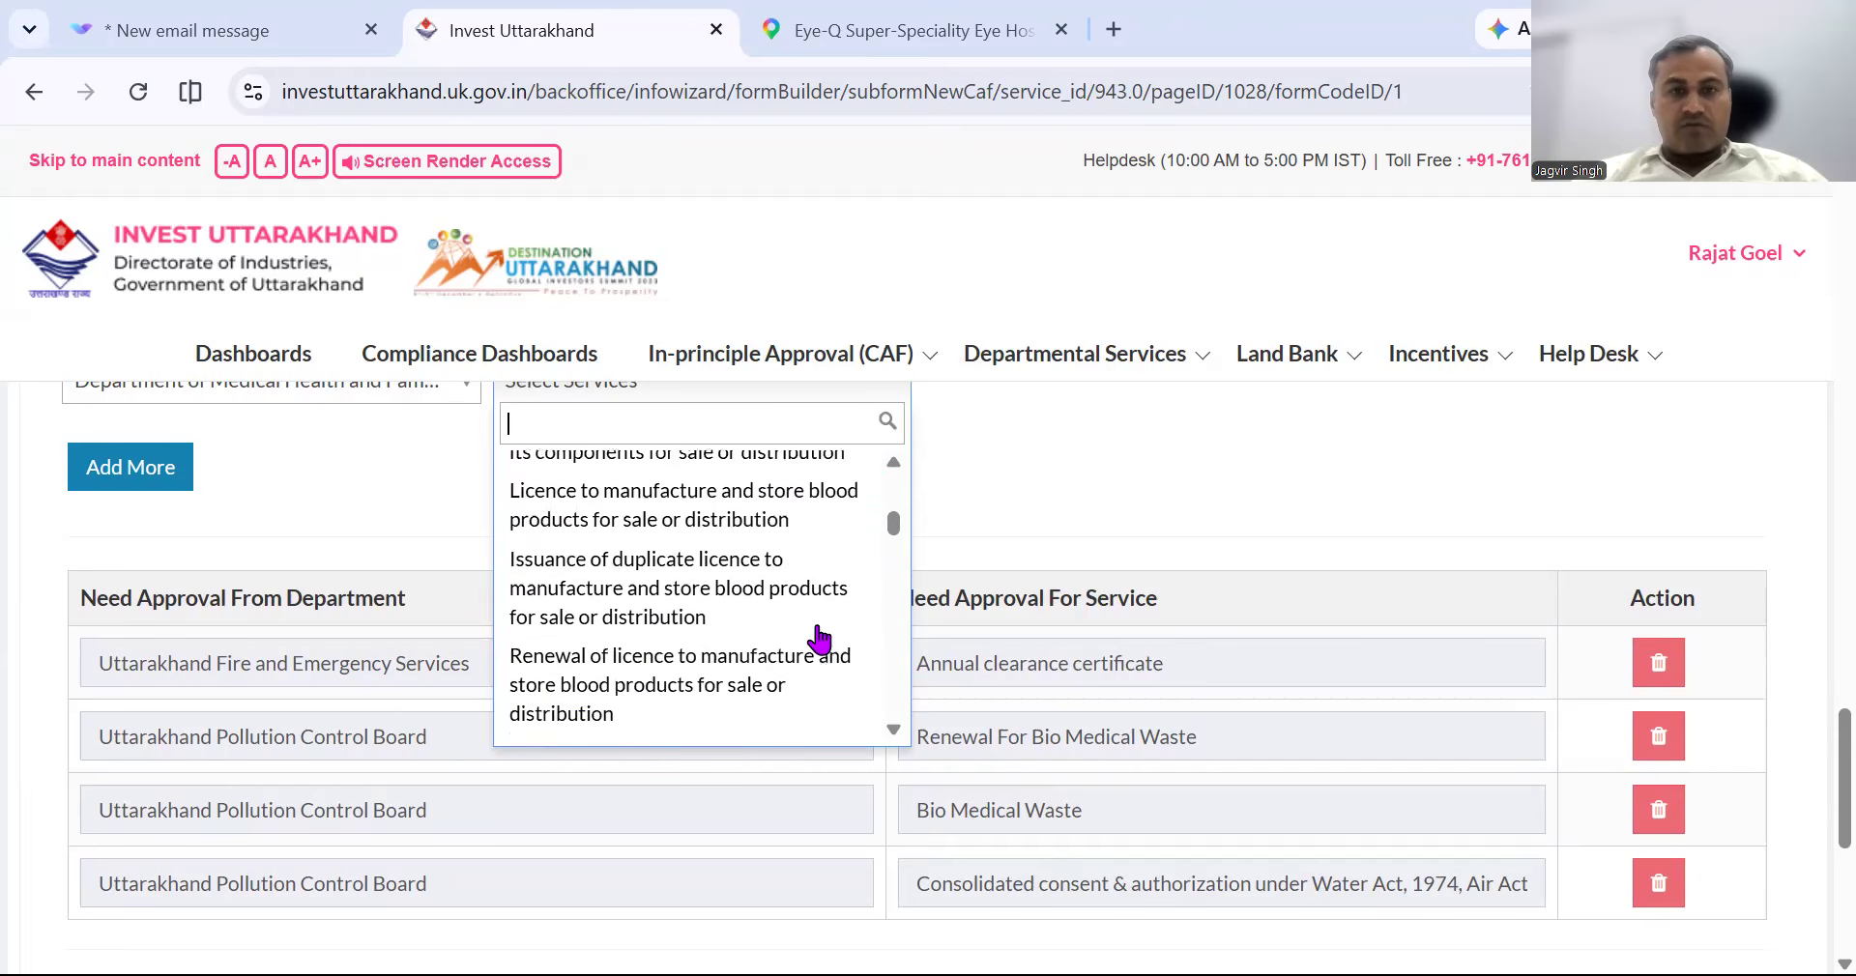
scroll(818, 638, down, 3)
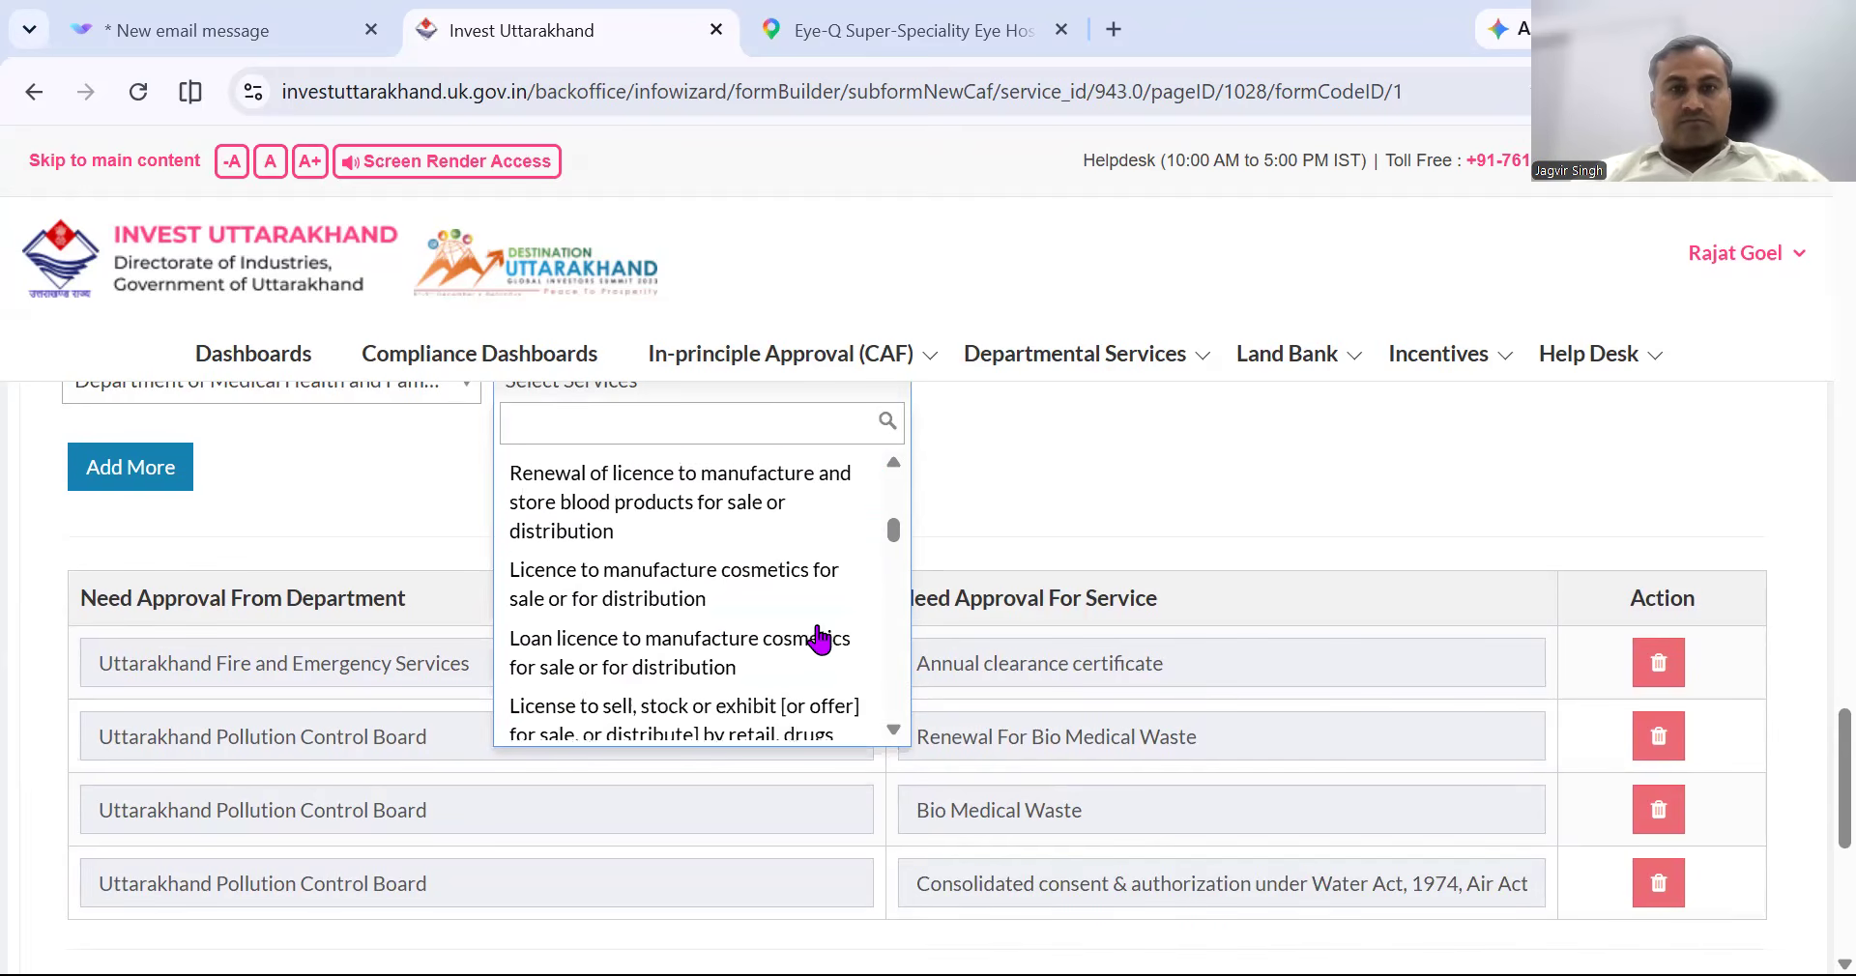
scroll(818, 638, down, 4)
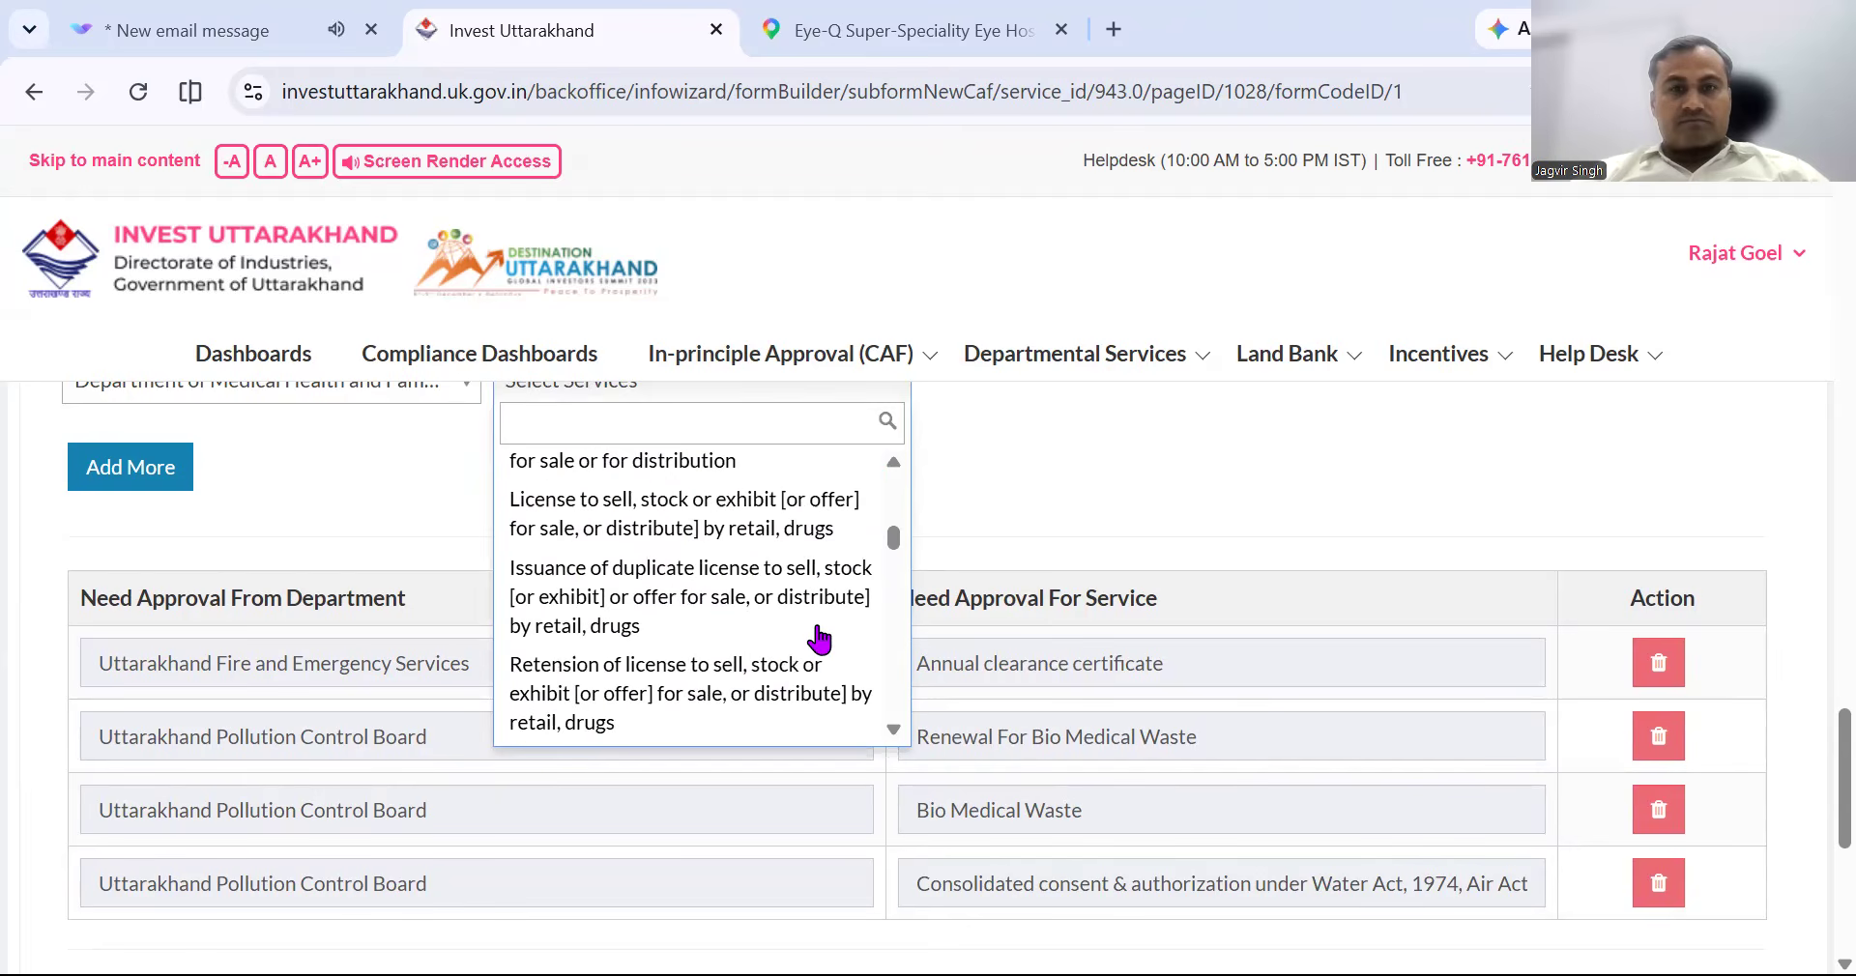
scroll(818, 638, down, 2)
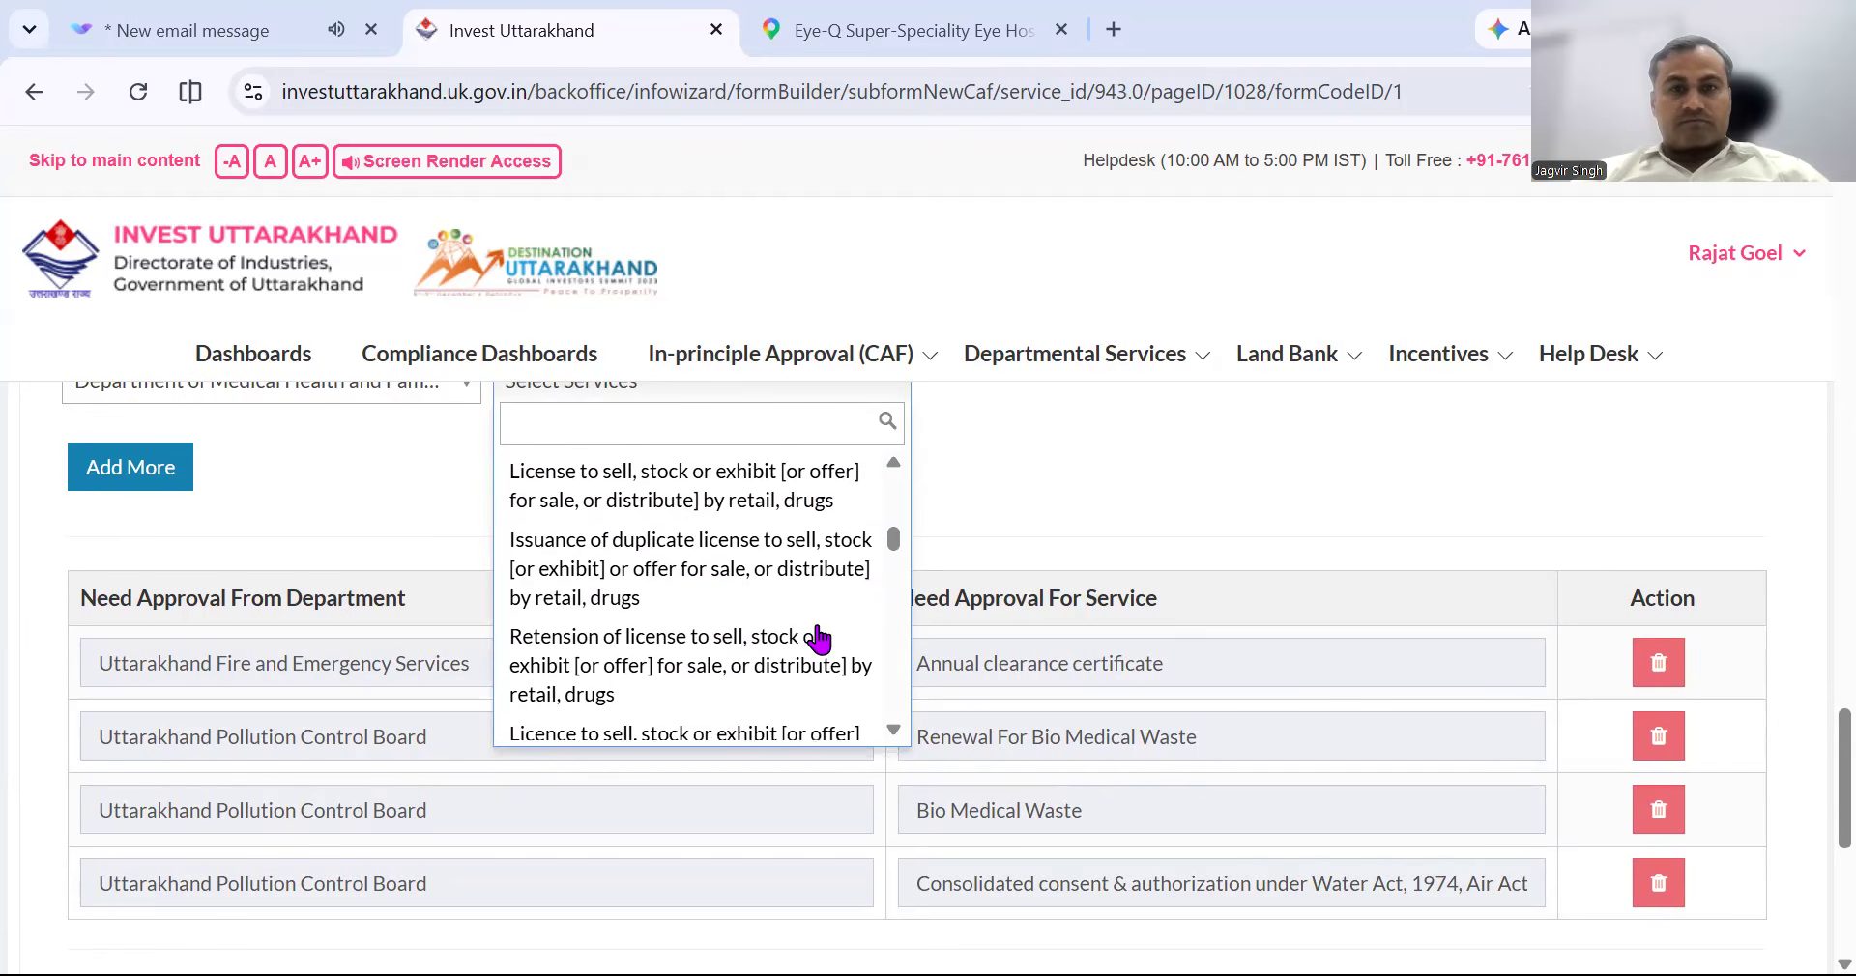
scroll(818, 638, down, 4)
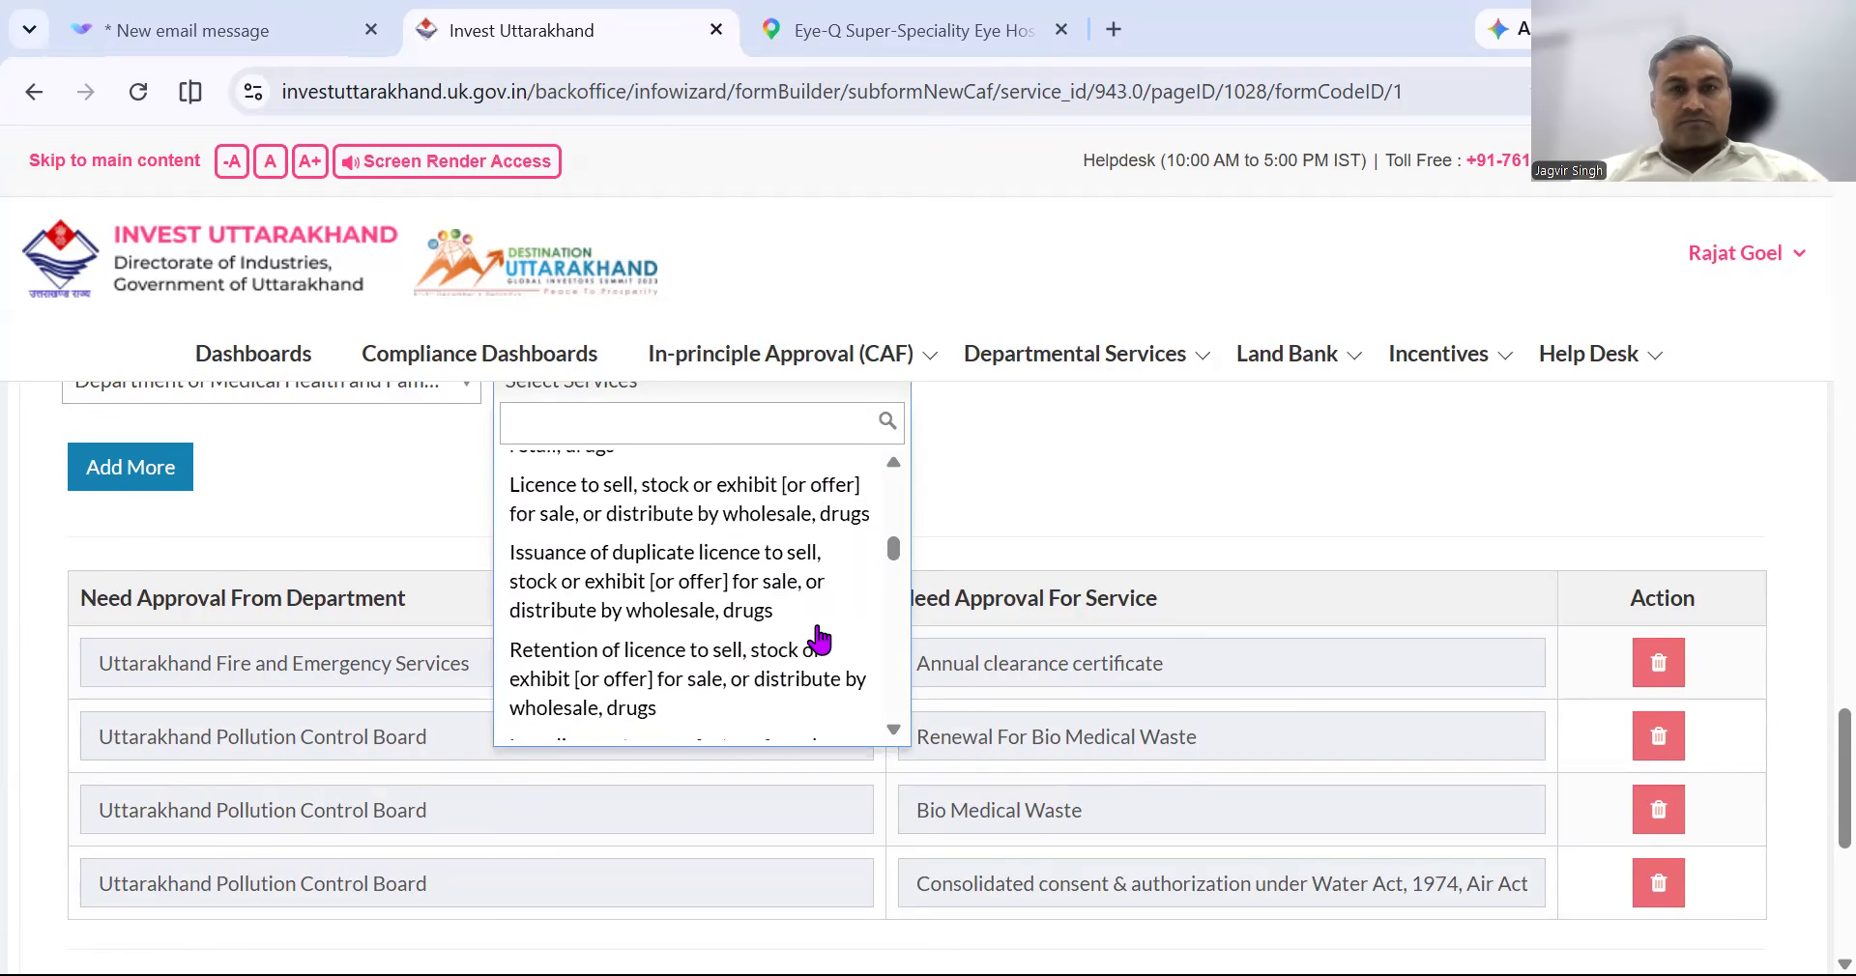
scroll(818, 638, down, 2)
scroll(818, 638, down, 3)
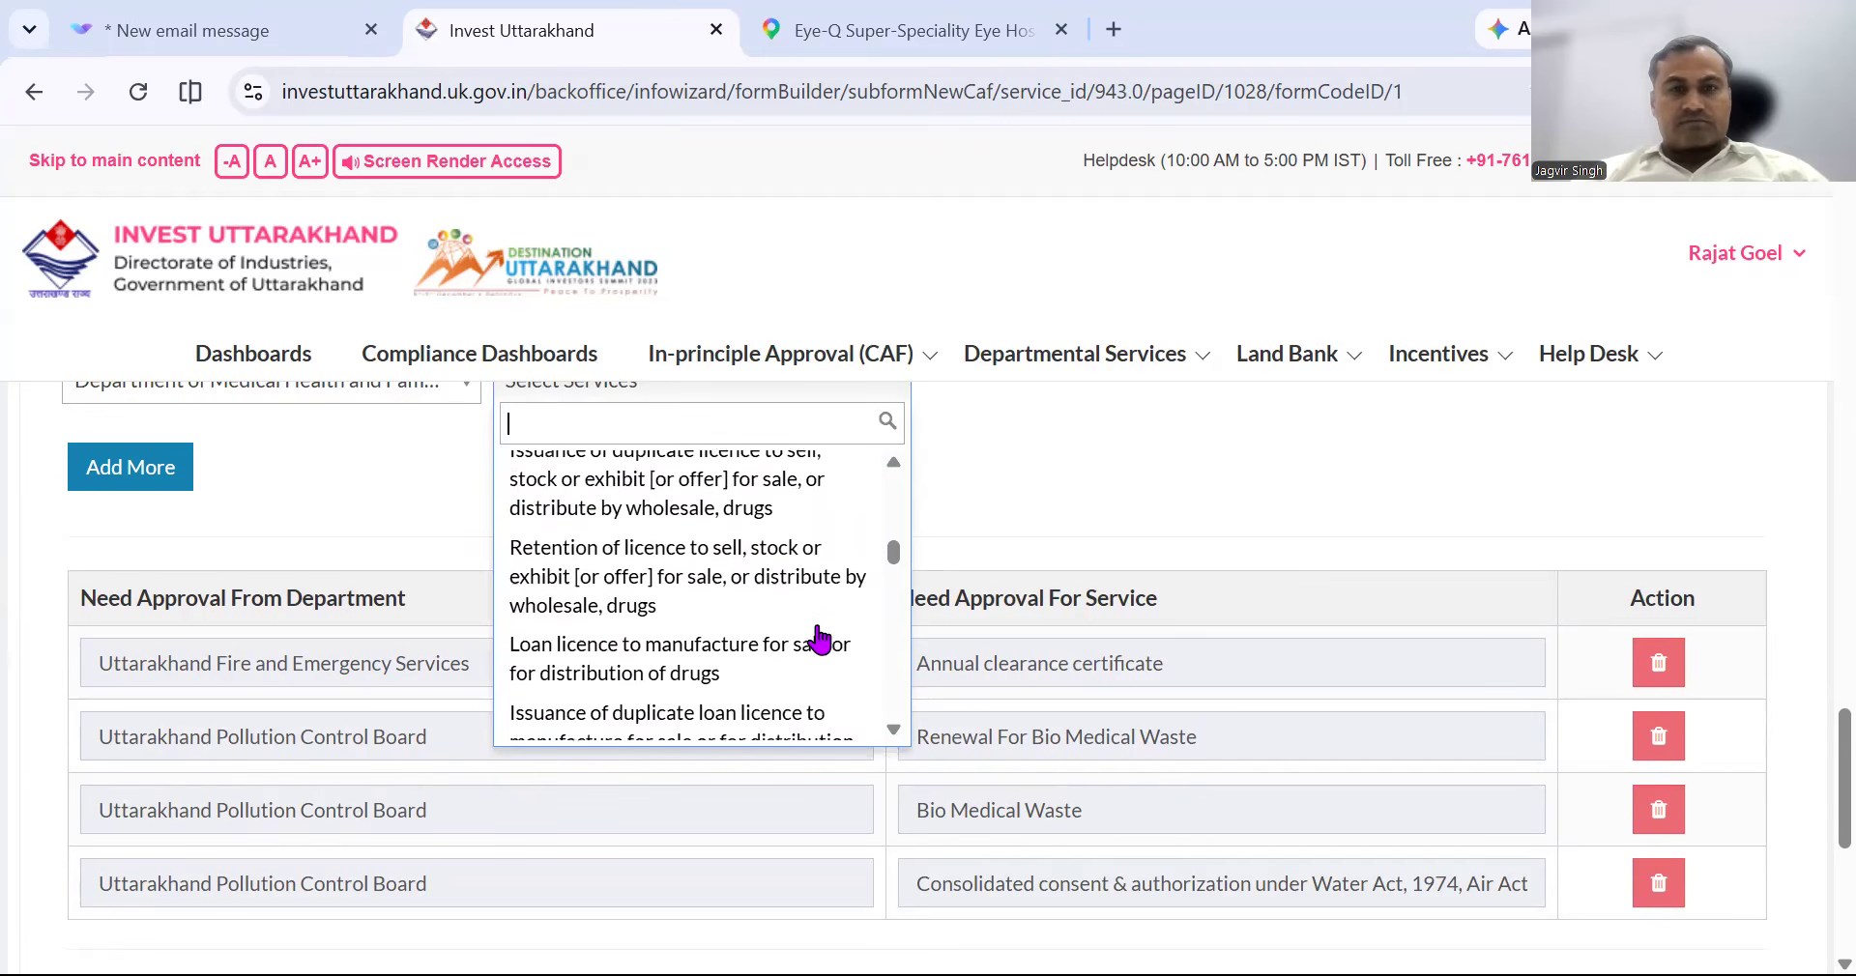
scroll(818, 638, down, 3)
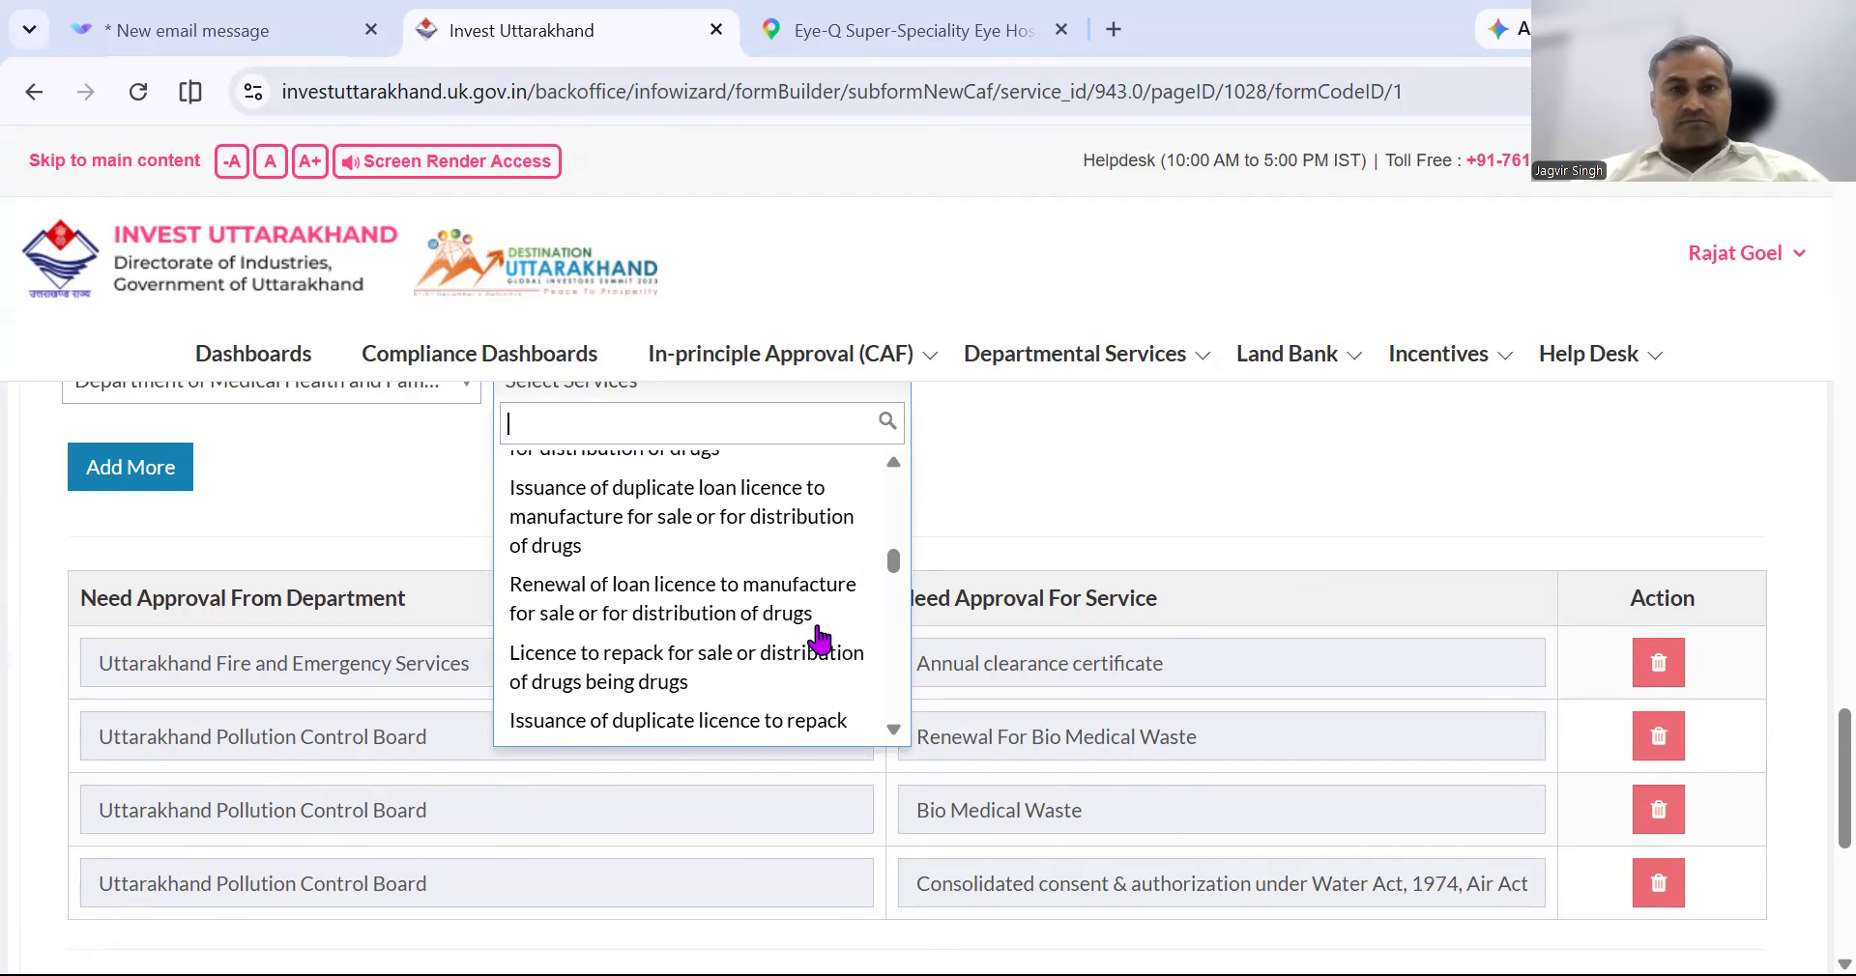
click(368, 498)
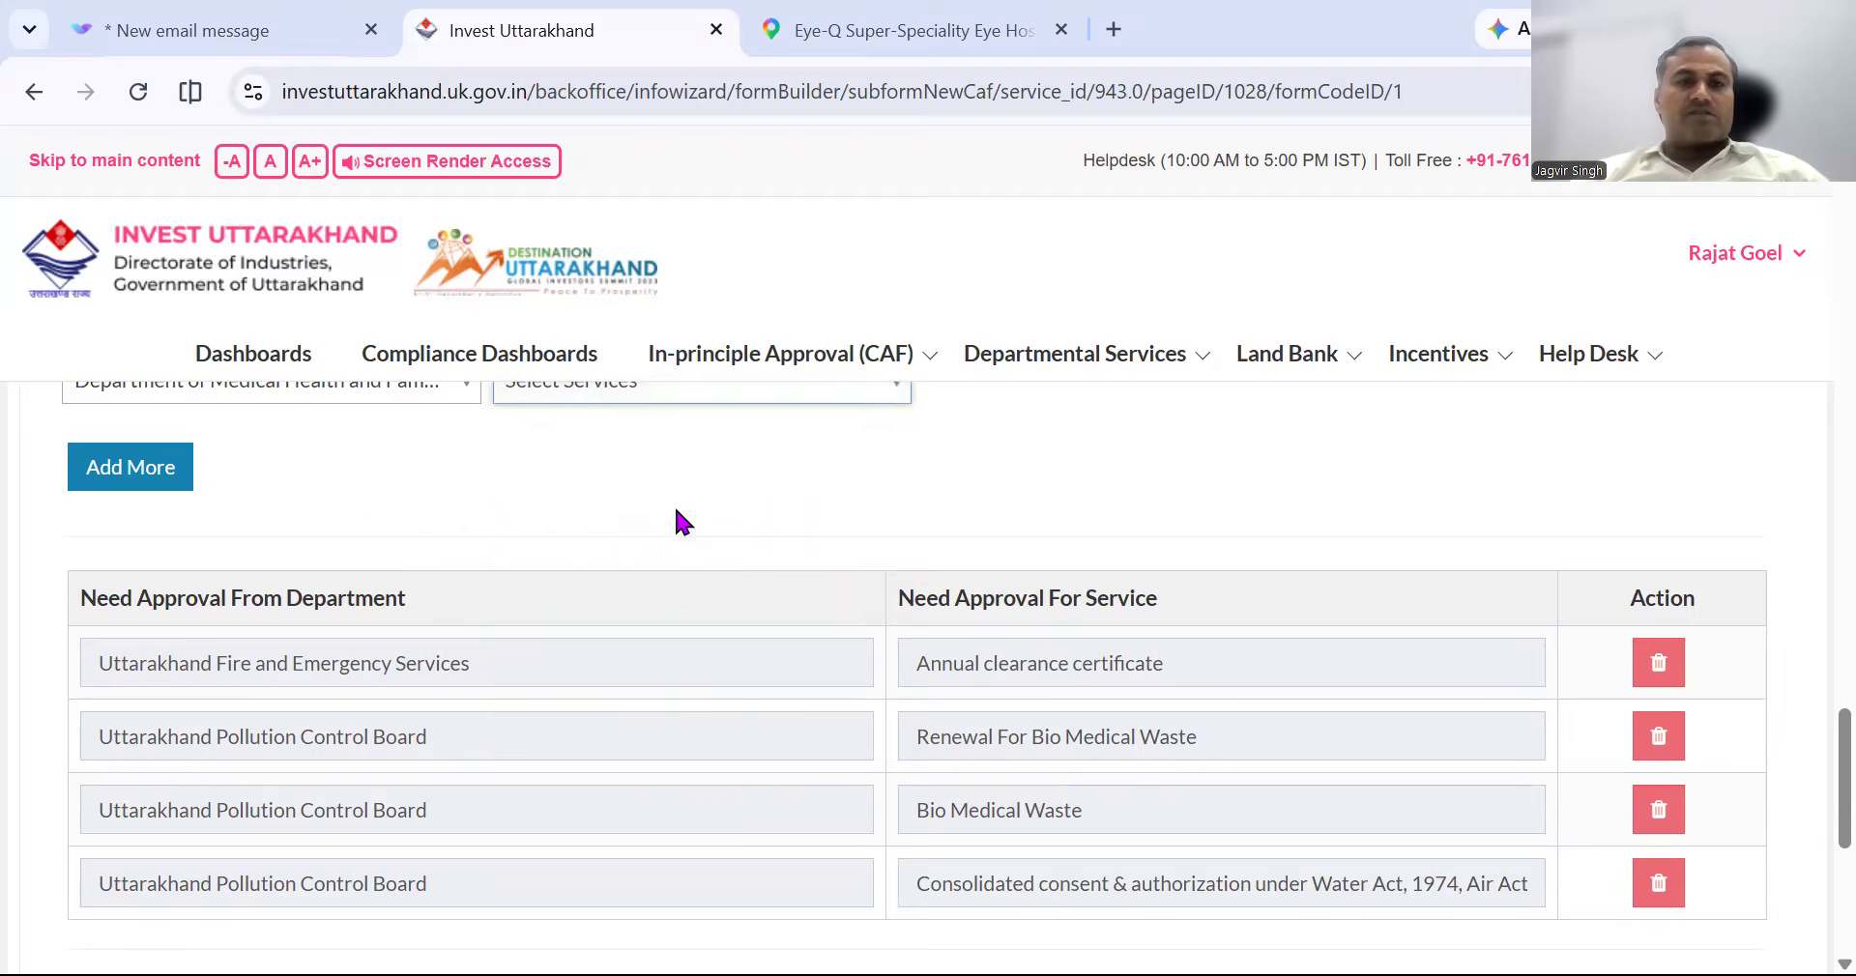
Accept the Terms & Conditions declaration, attempt Submit & Next, and dismiss the error dialog.
scroll(676, 510, down, 5)
click(83, 683)
scroll(838, 607, down, 1)
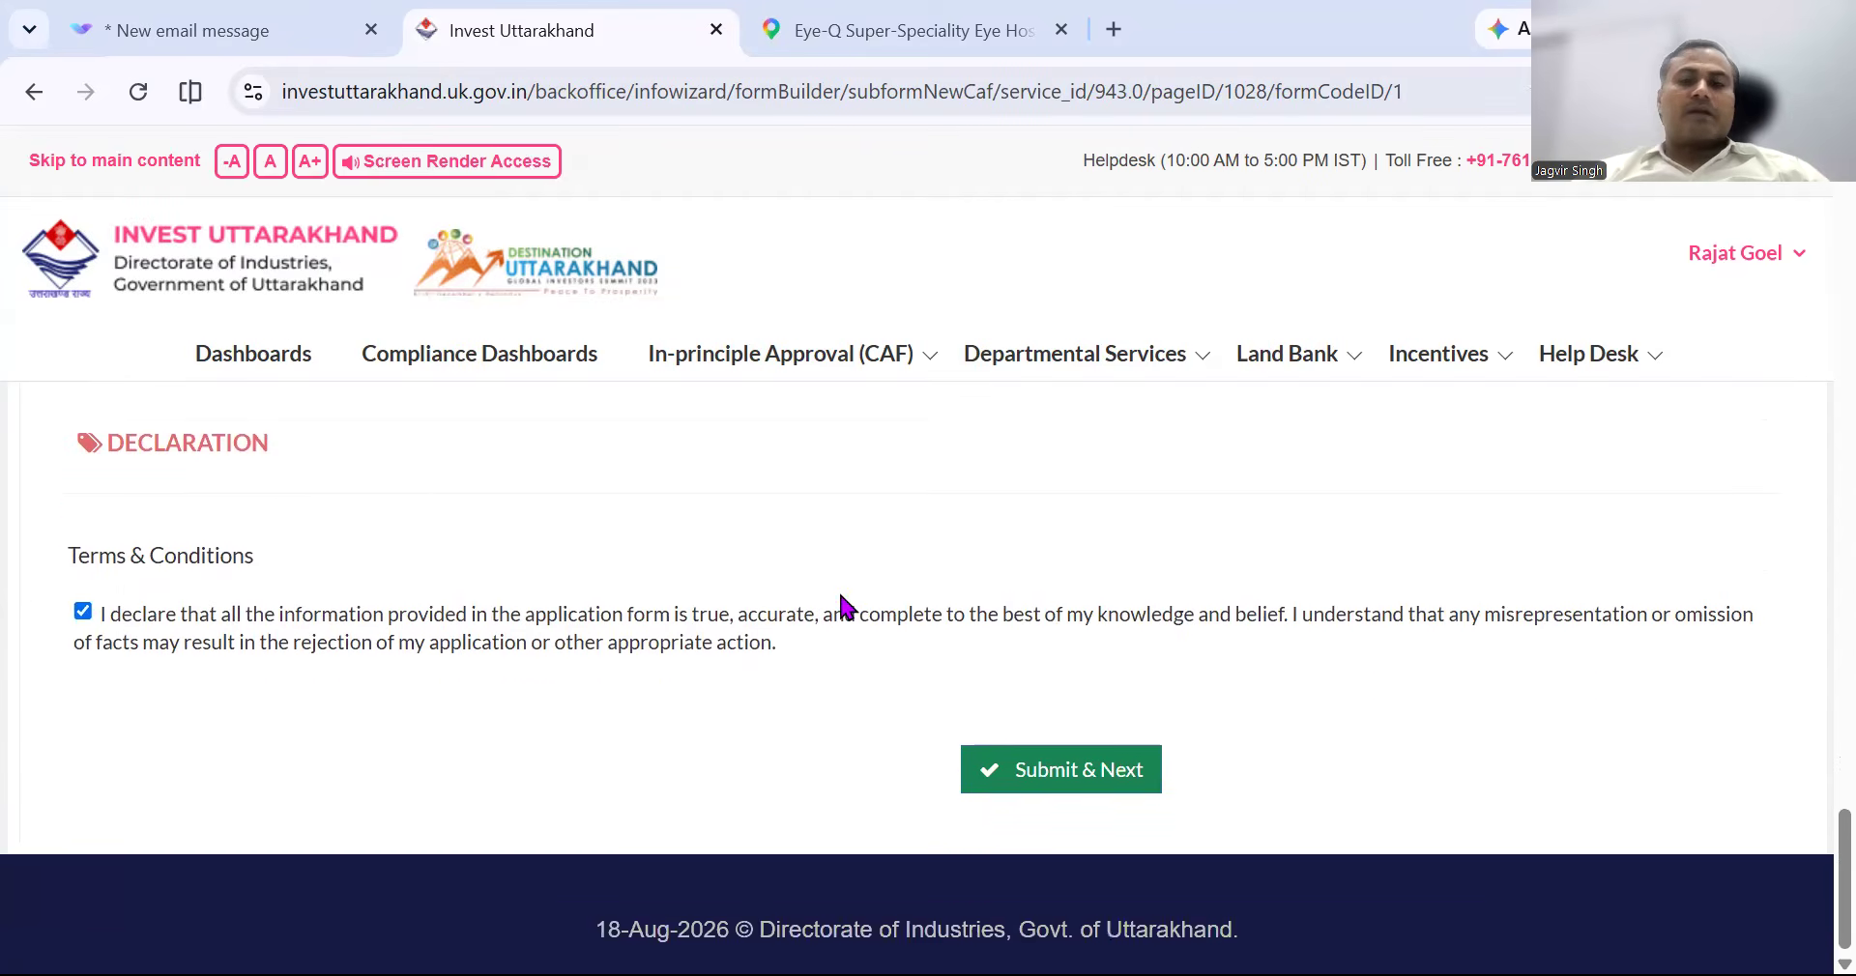
click(1101, 787)
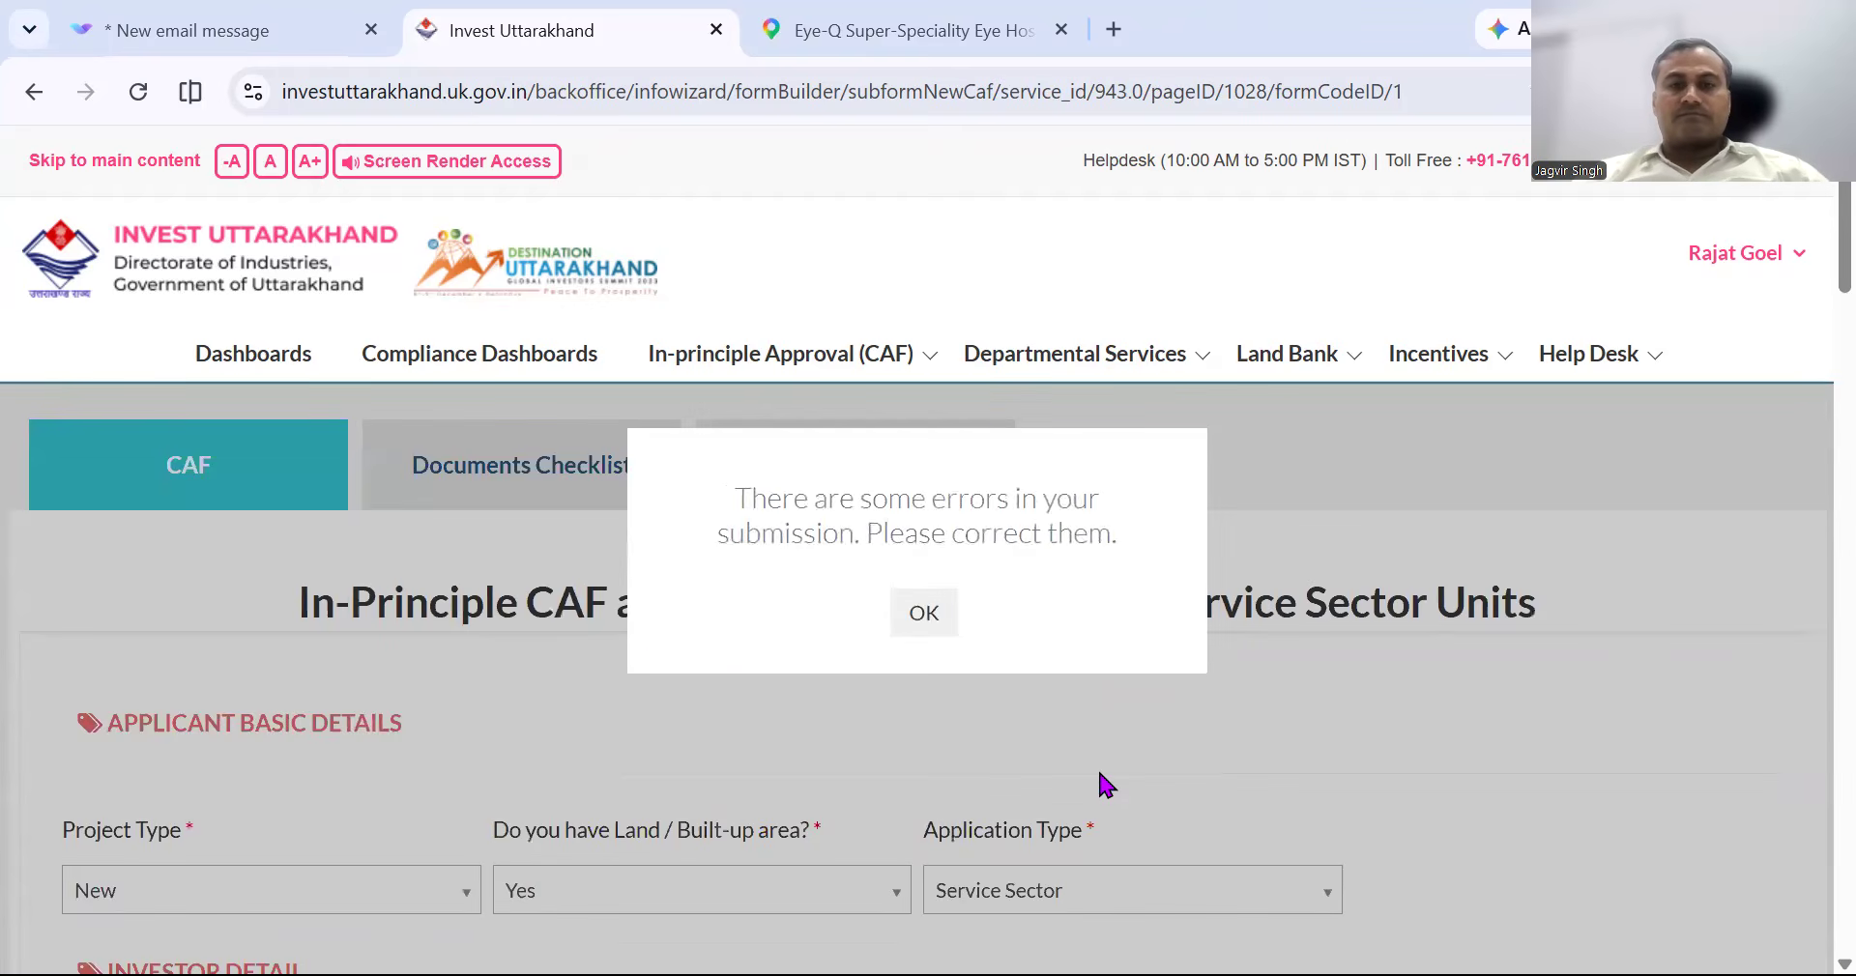
click(924, 615)
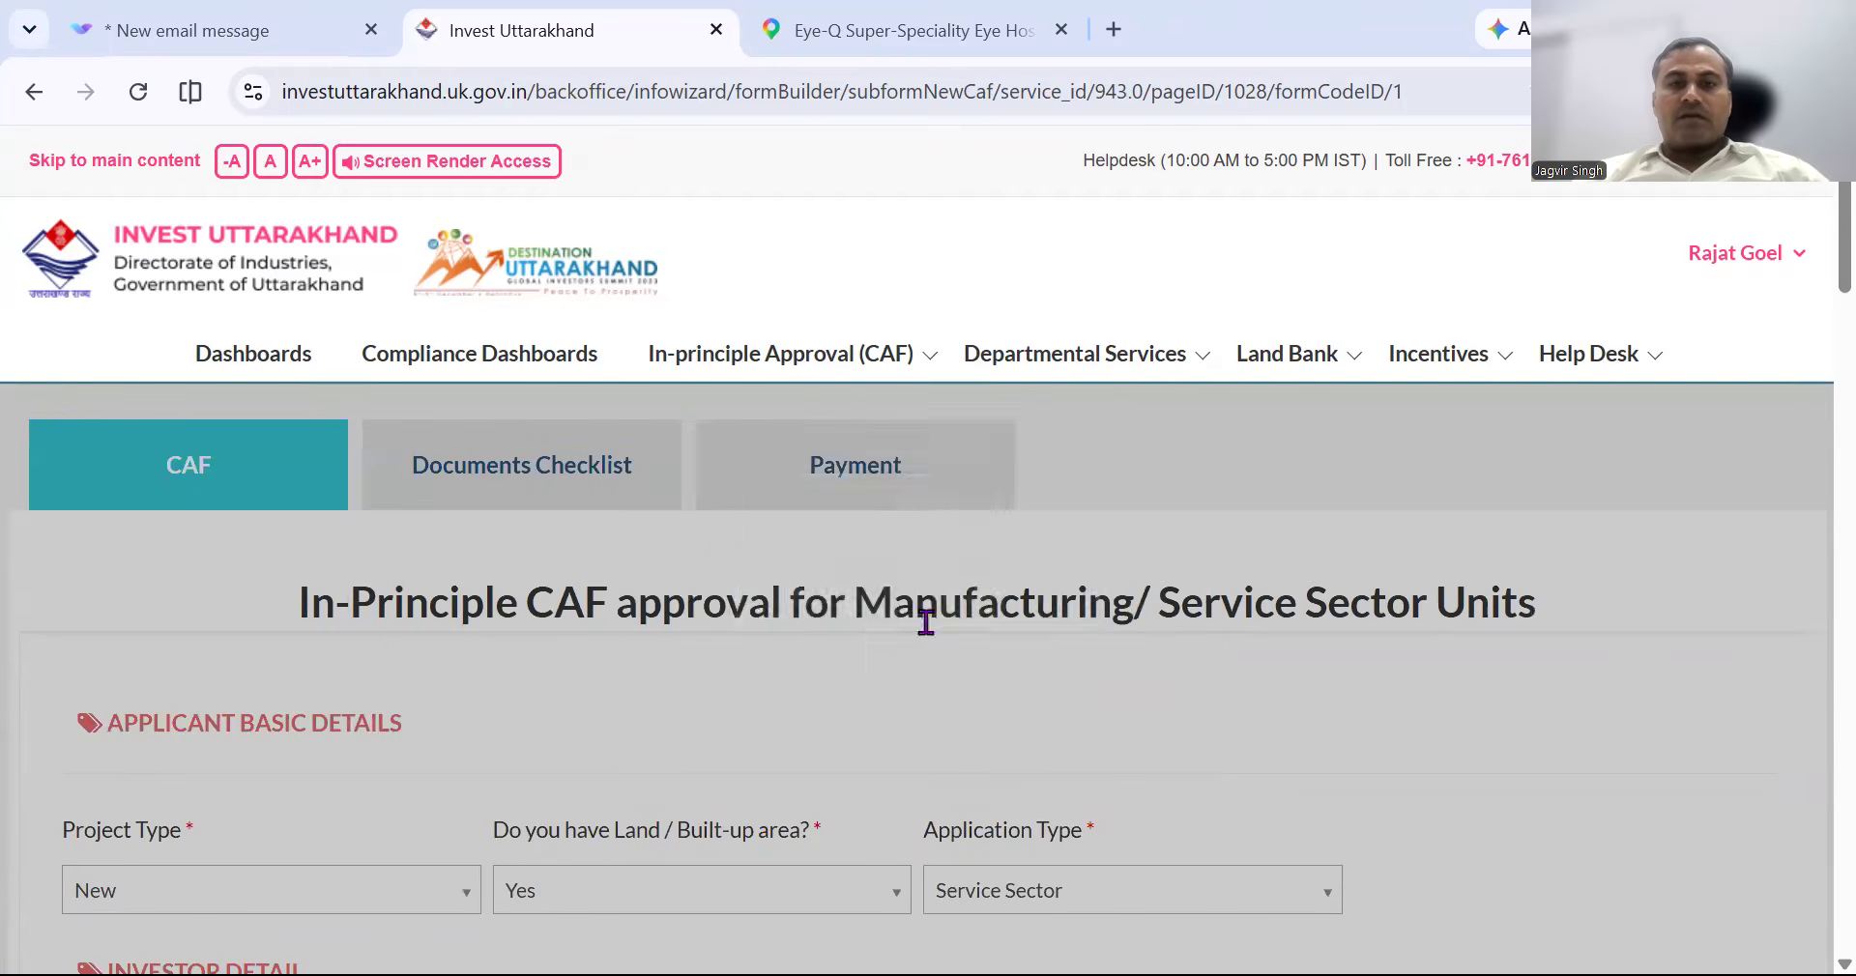
Type 'nO' into the GSTN field, then erase it again.
scroll(1007, 695, down, 3)
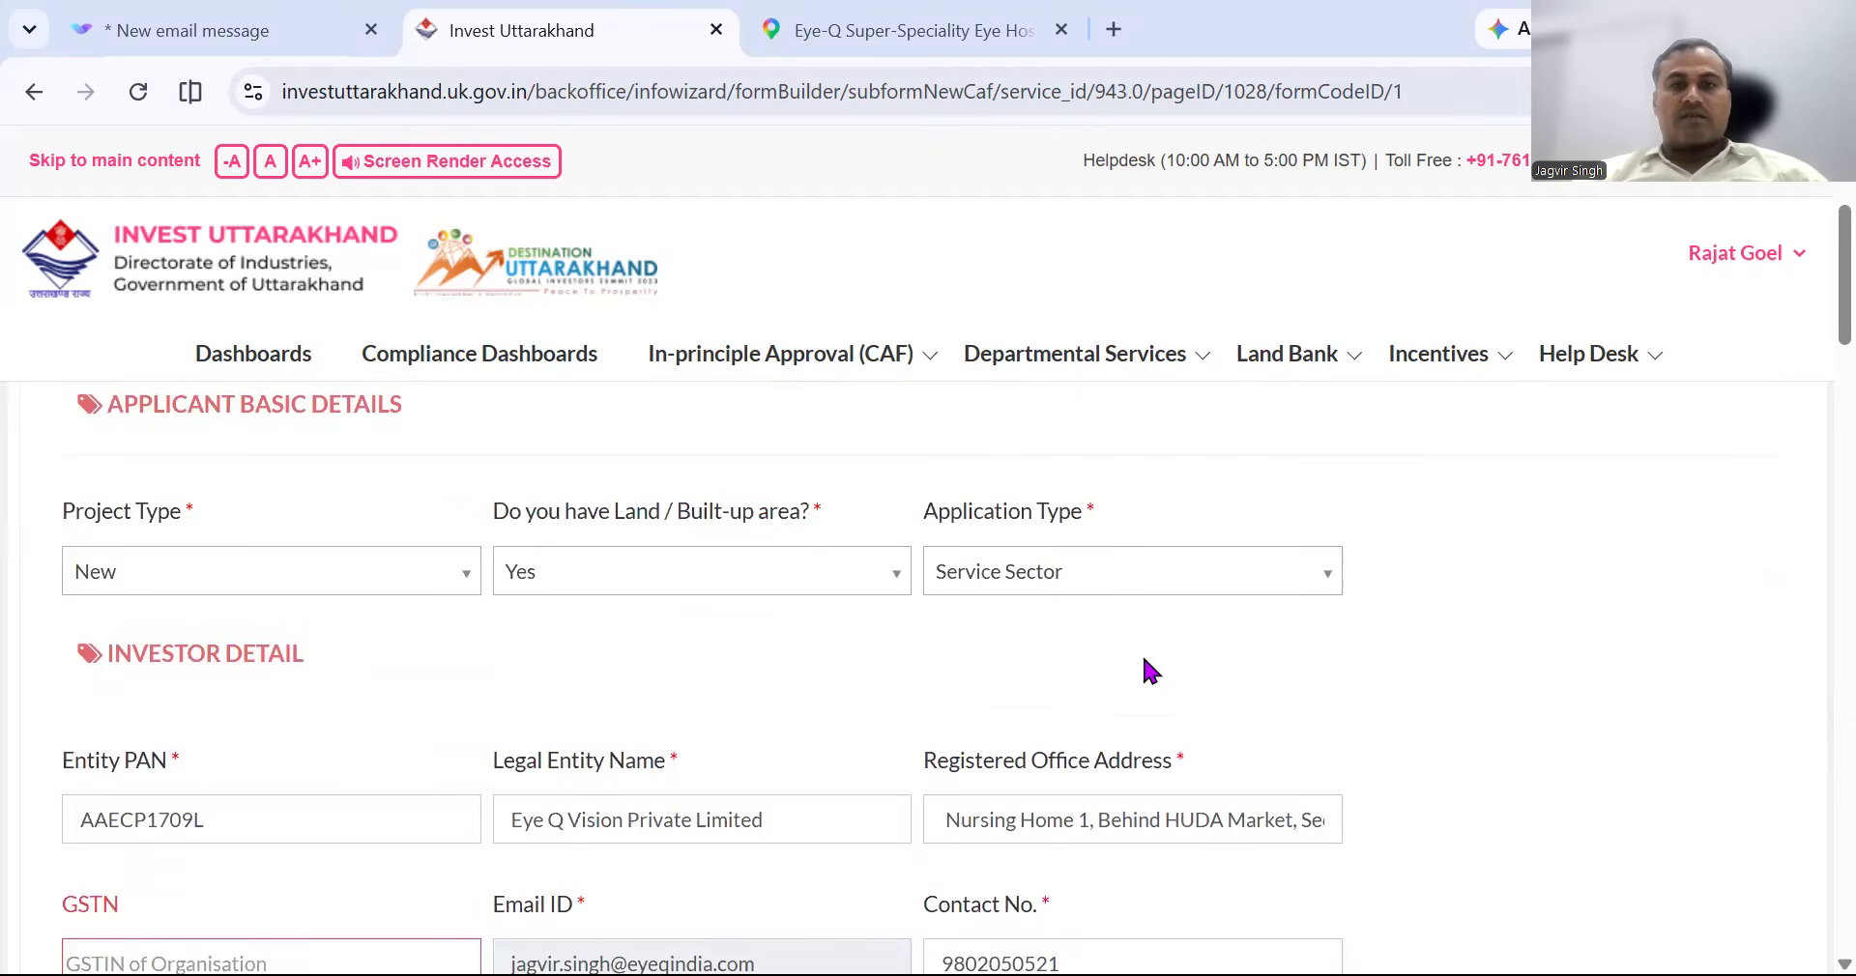
scroll(1196, 653, down, 3)
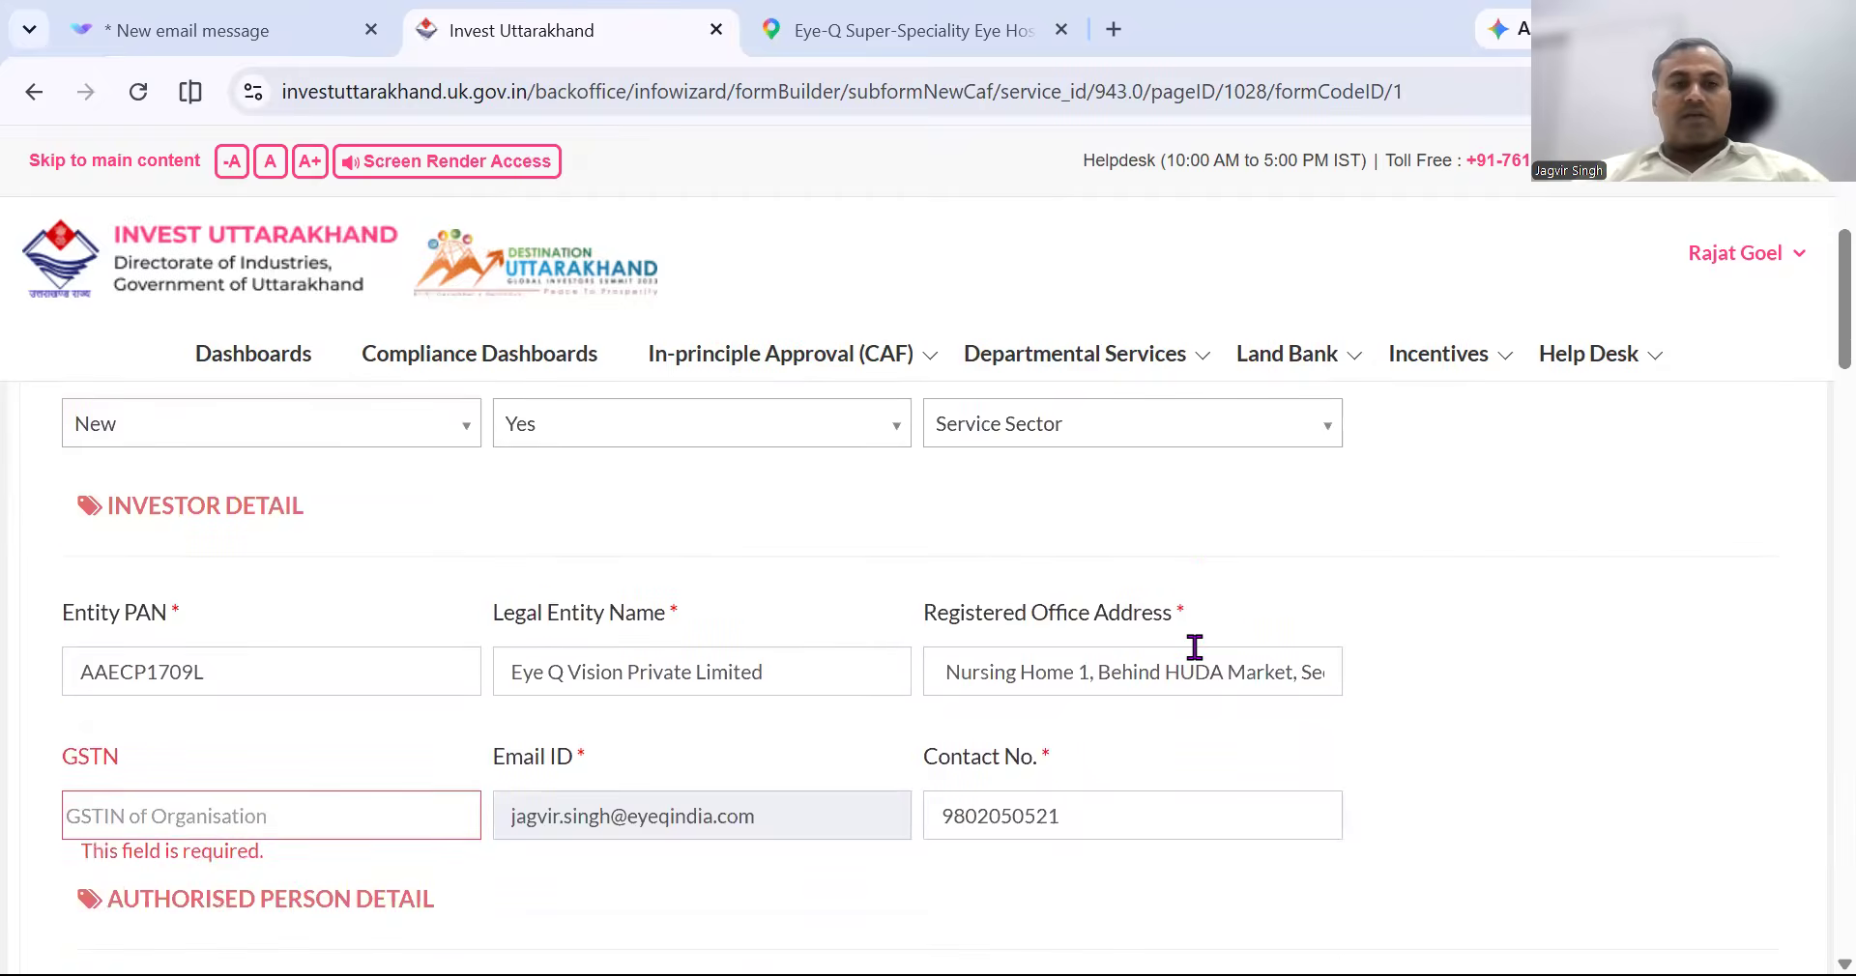
scroll(1130, 634, down, 1)
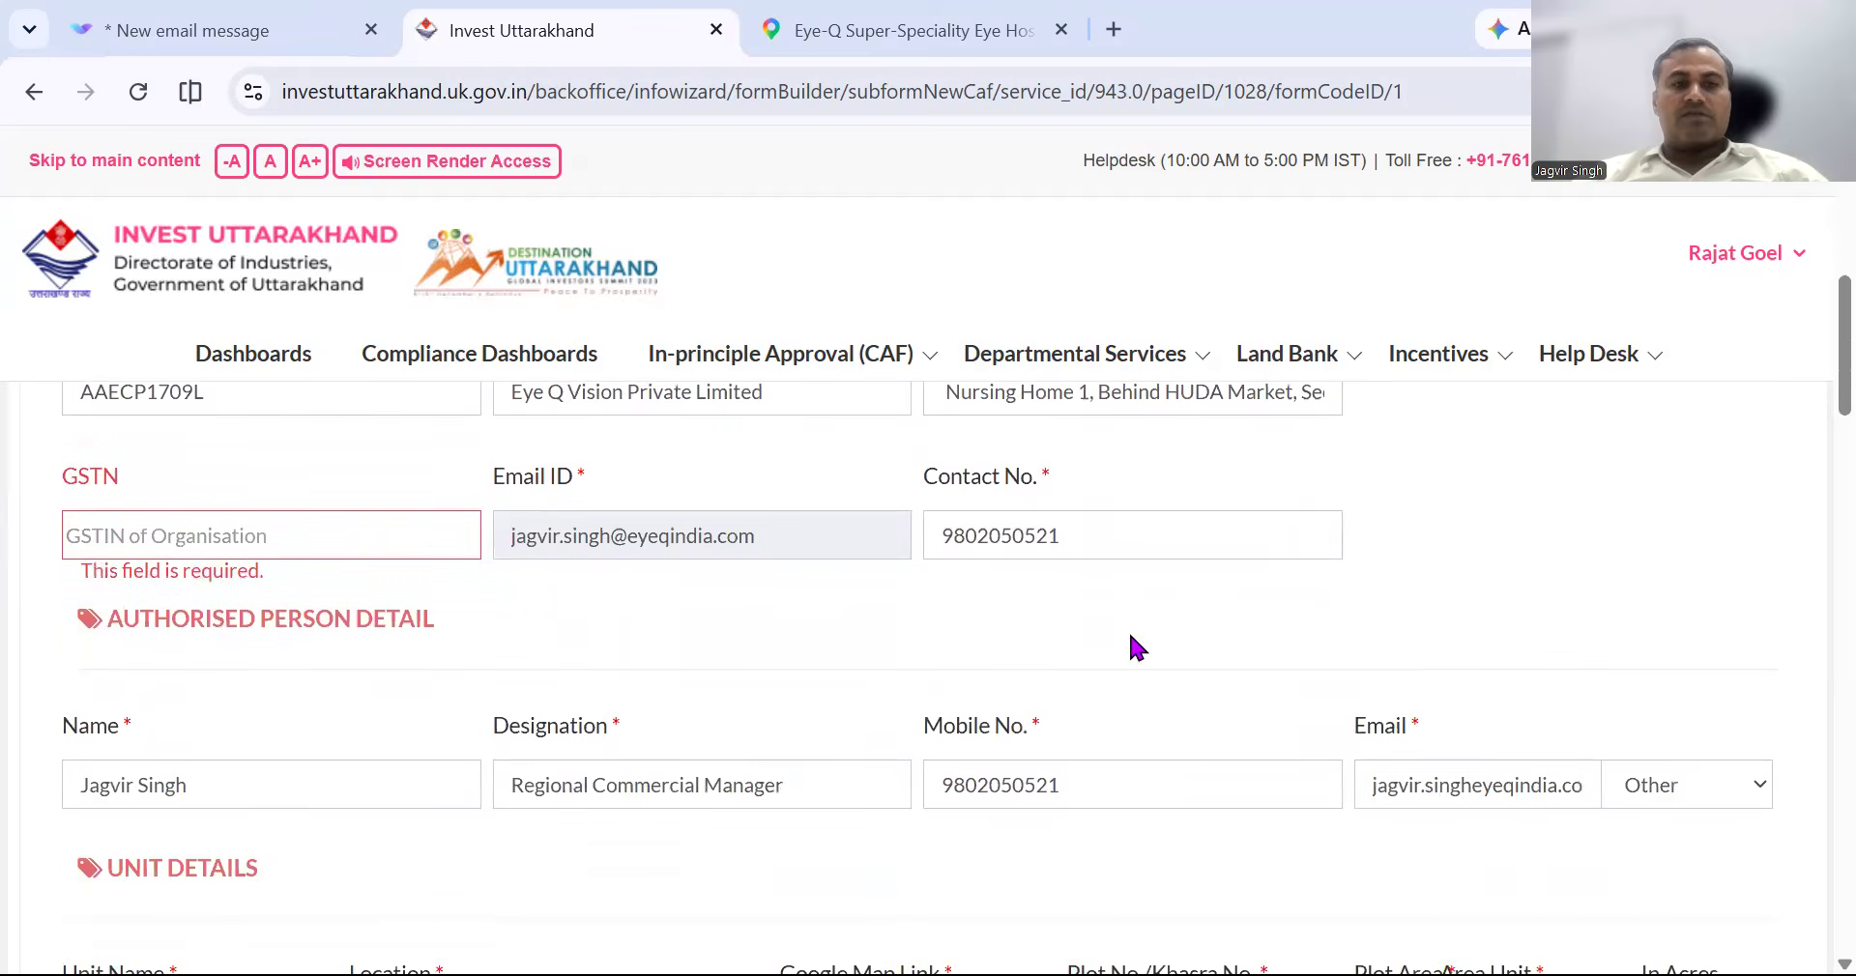
click(416, 536)
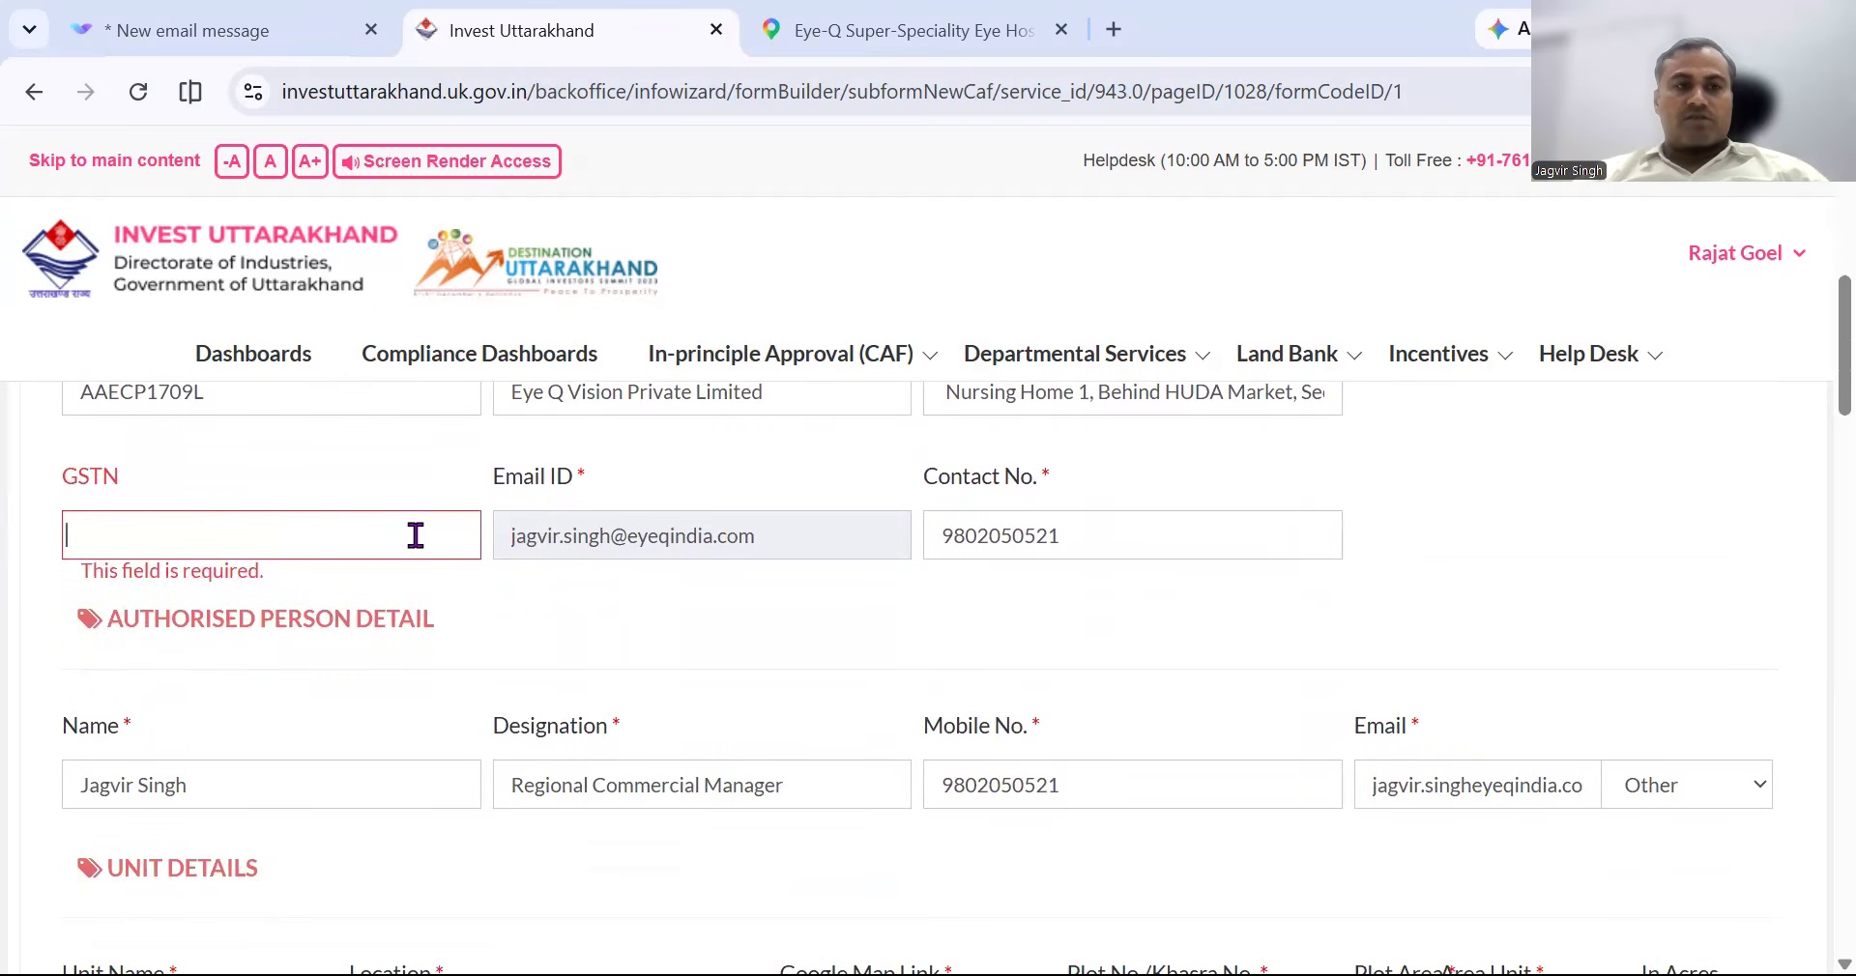
text(nO)
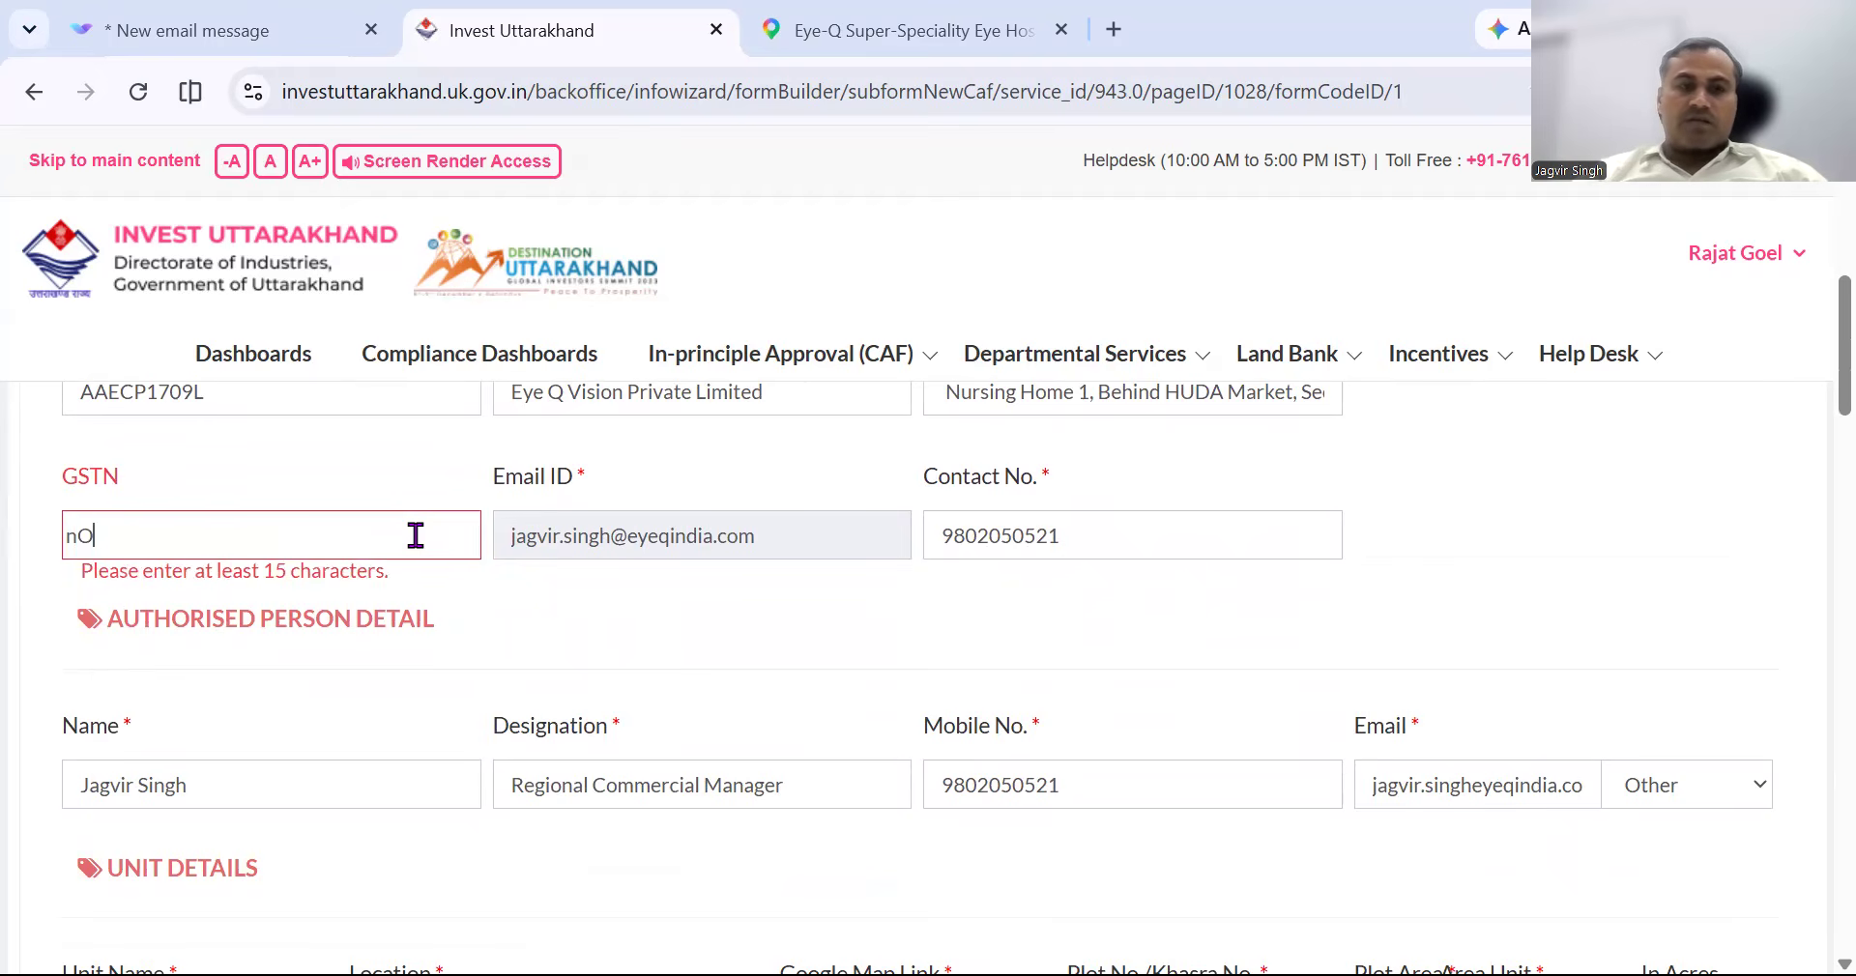
click(696, 629)
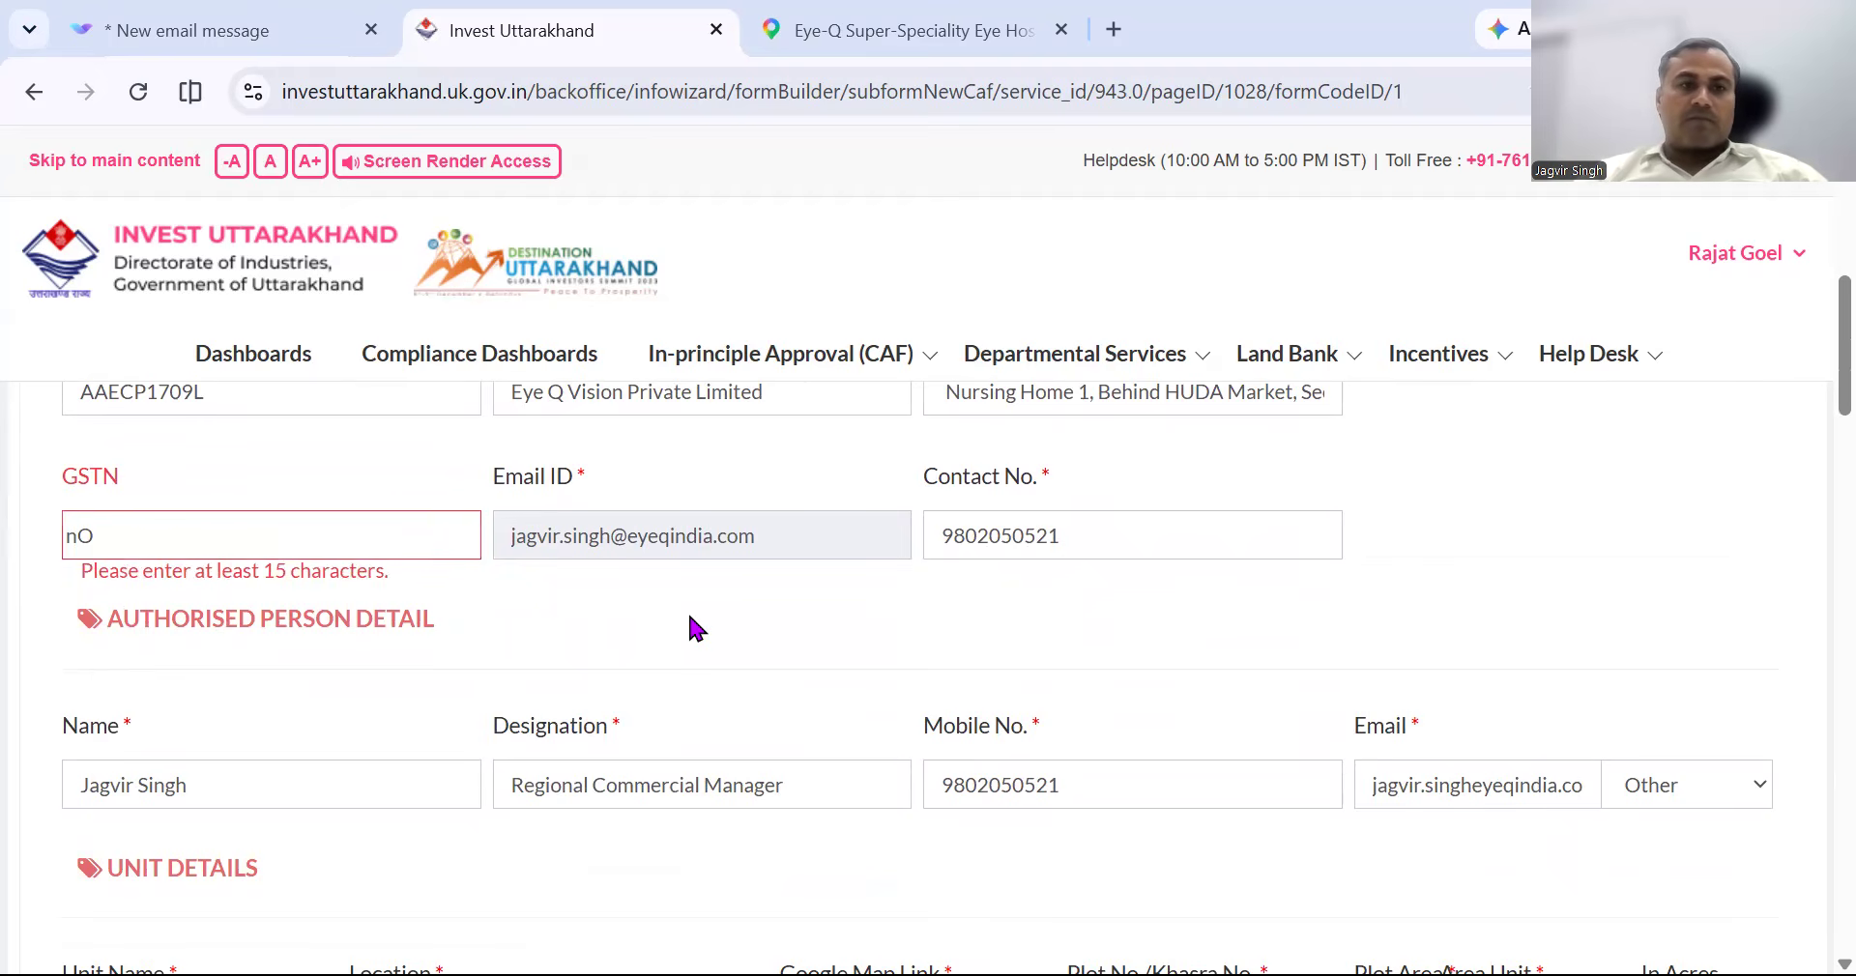
click(323, 541)
key(BackSpace)
key(BackSpace)
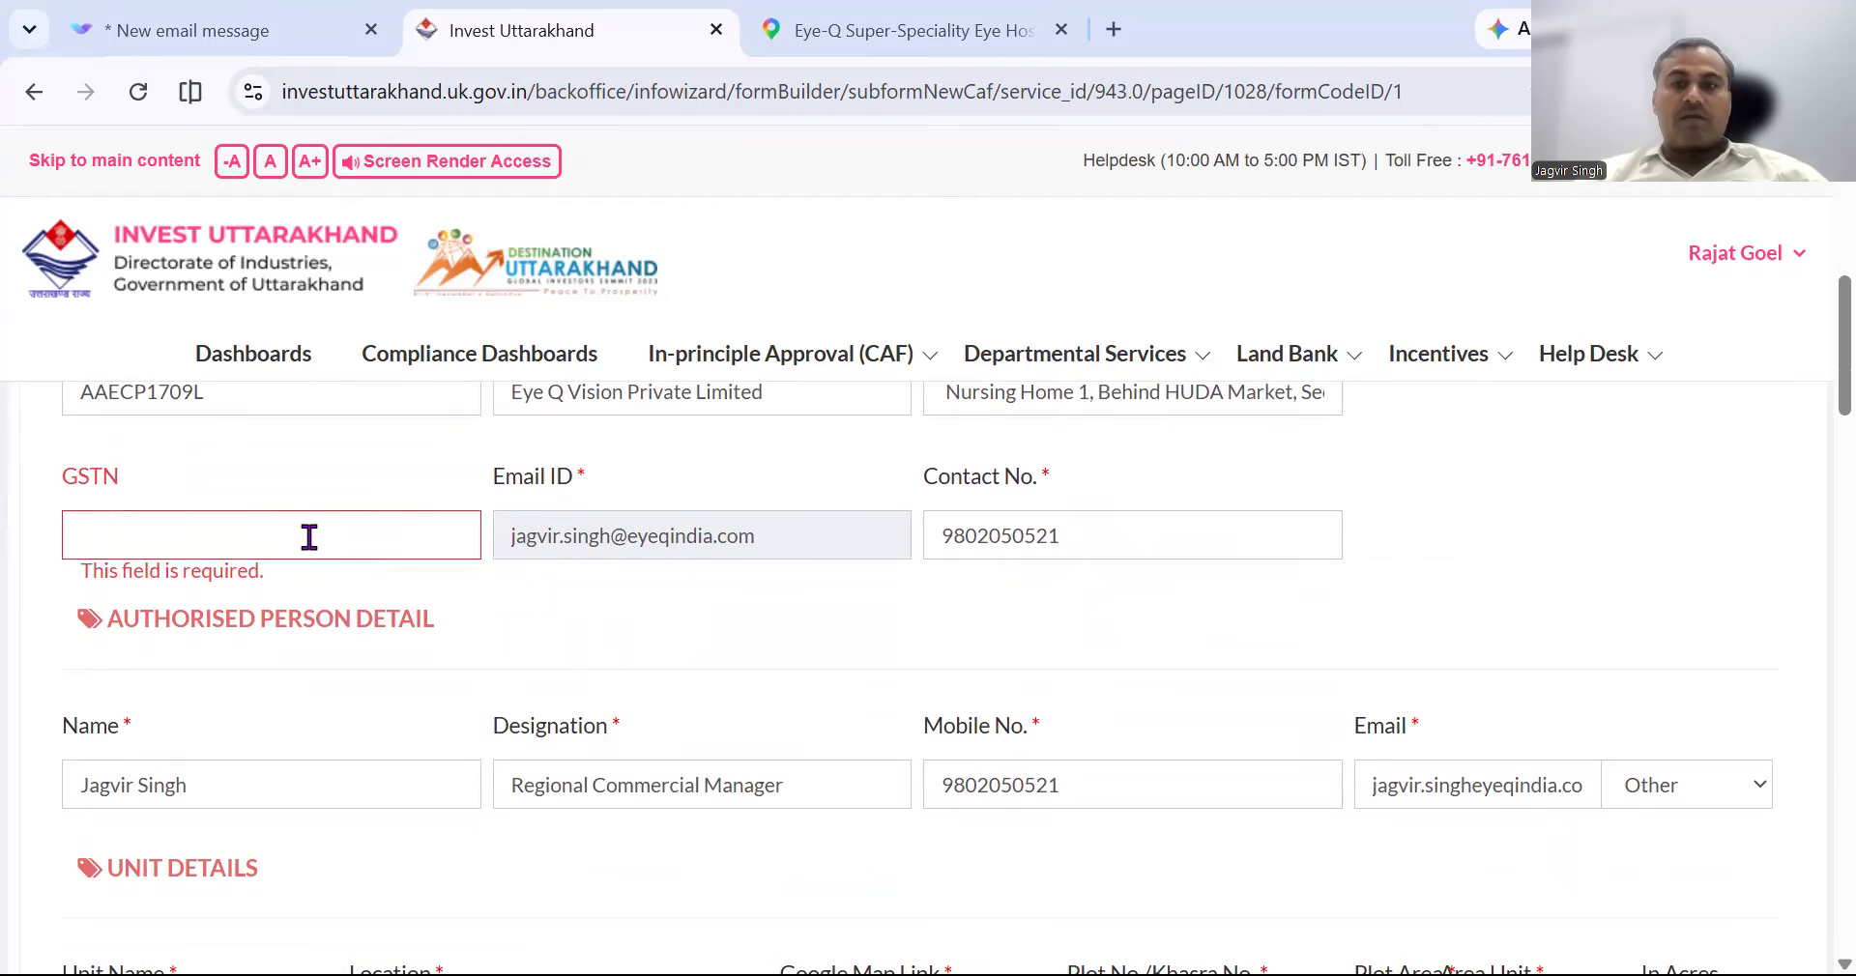
Submit the CAF form and acknowledge the success message to reach the Documents Checklist.
mouse_move(1438, 353)
click(1445, 853)
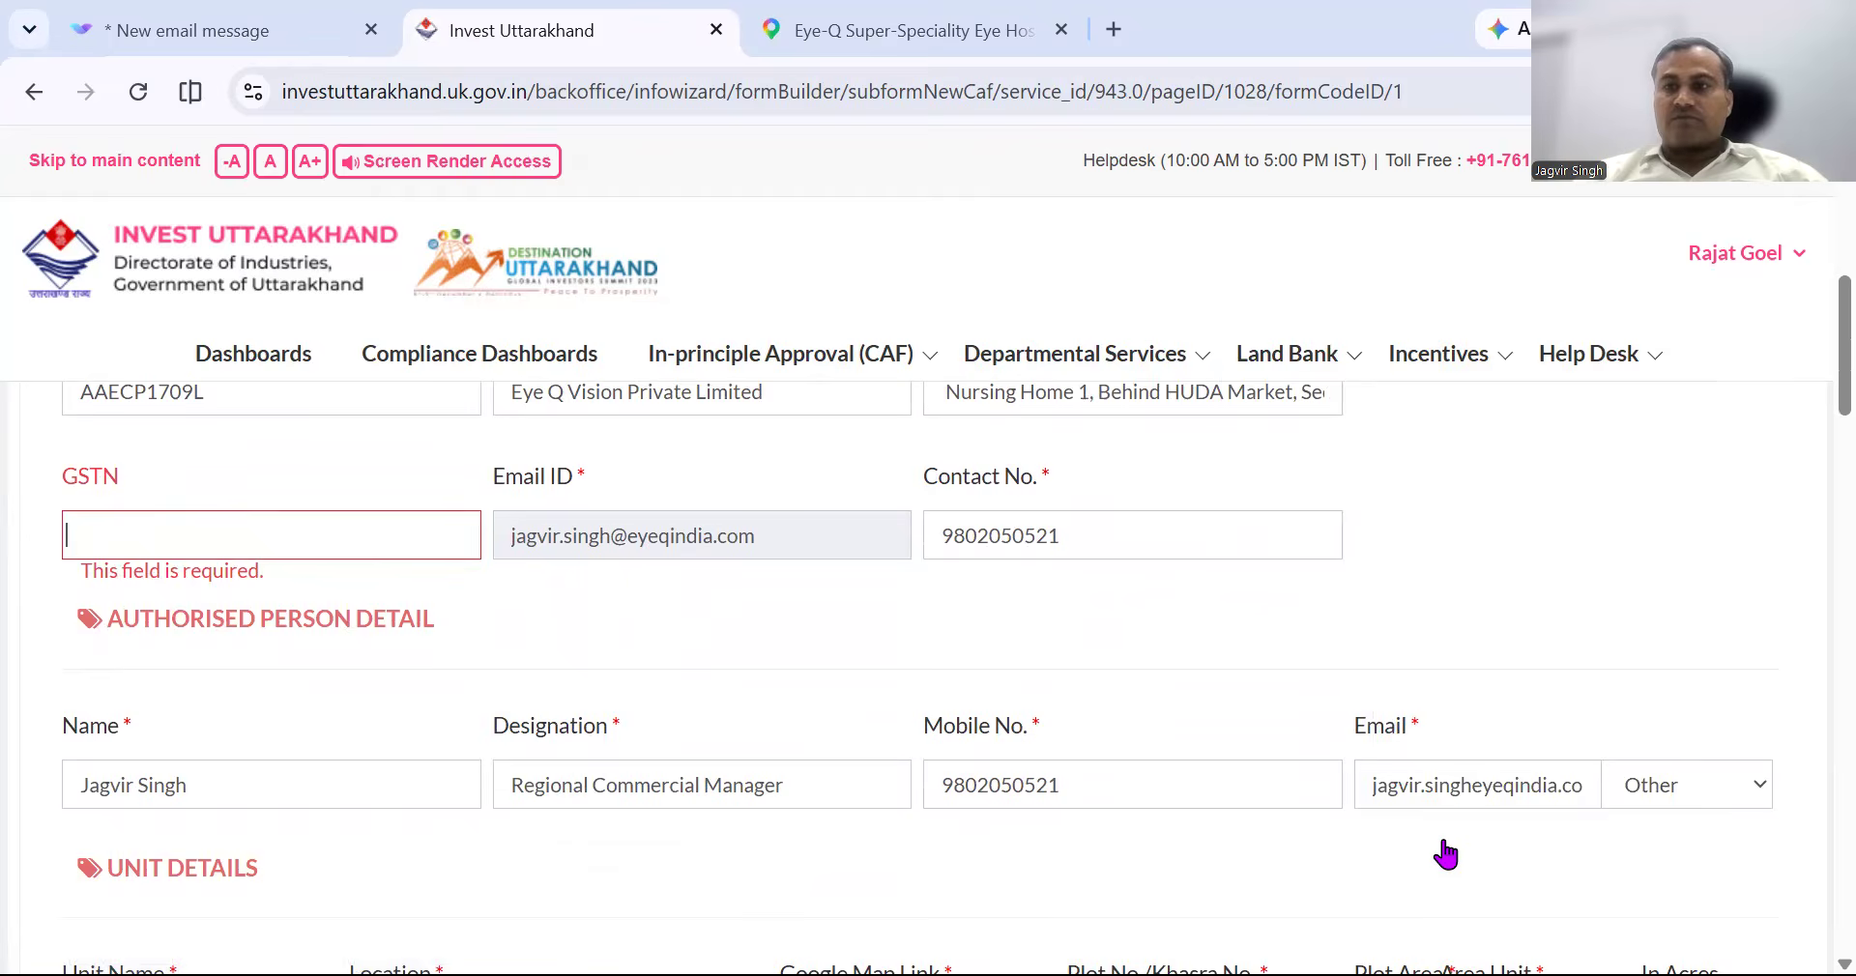
scroll(1445, 852, down, 15)
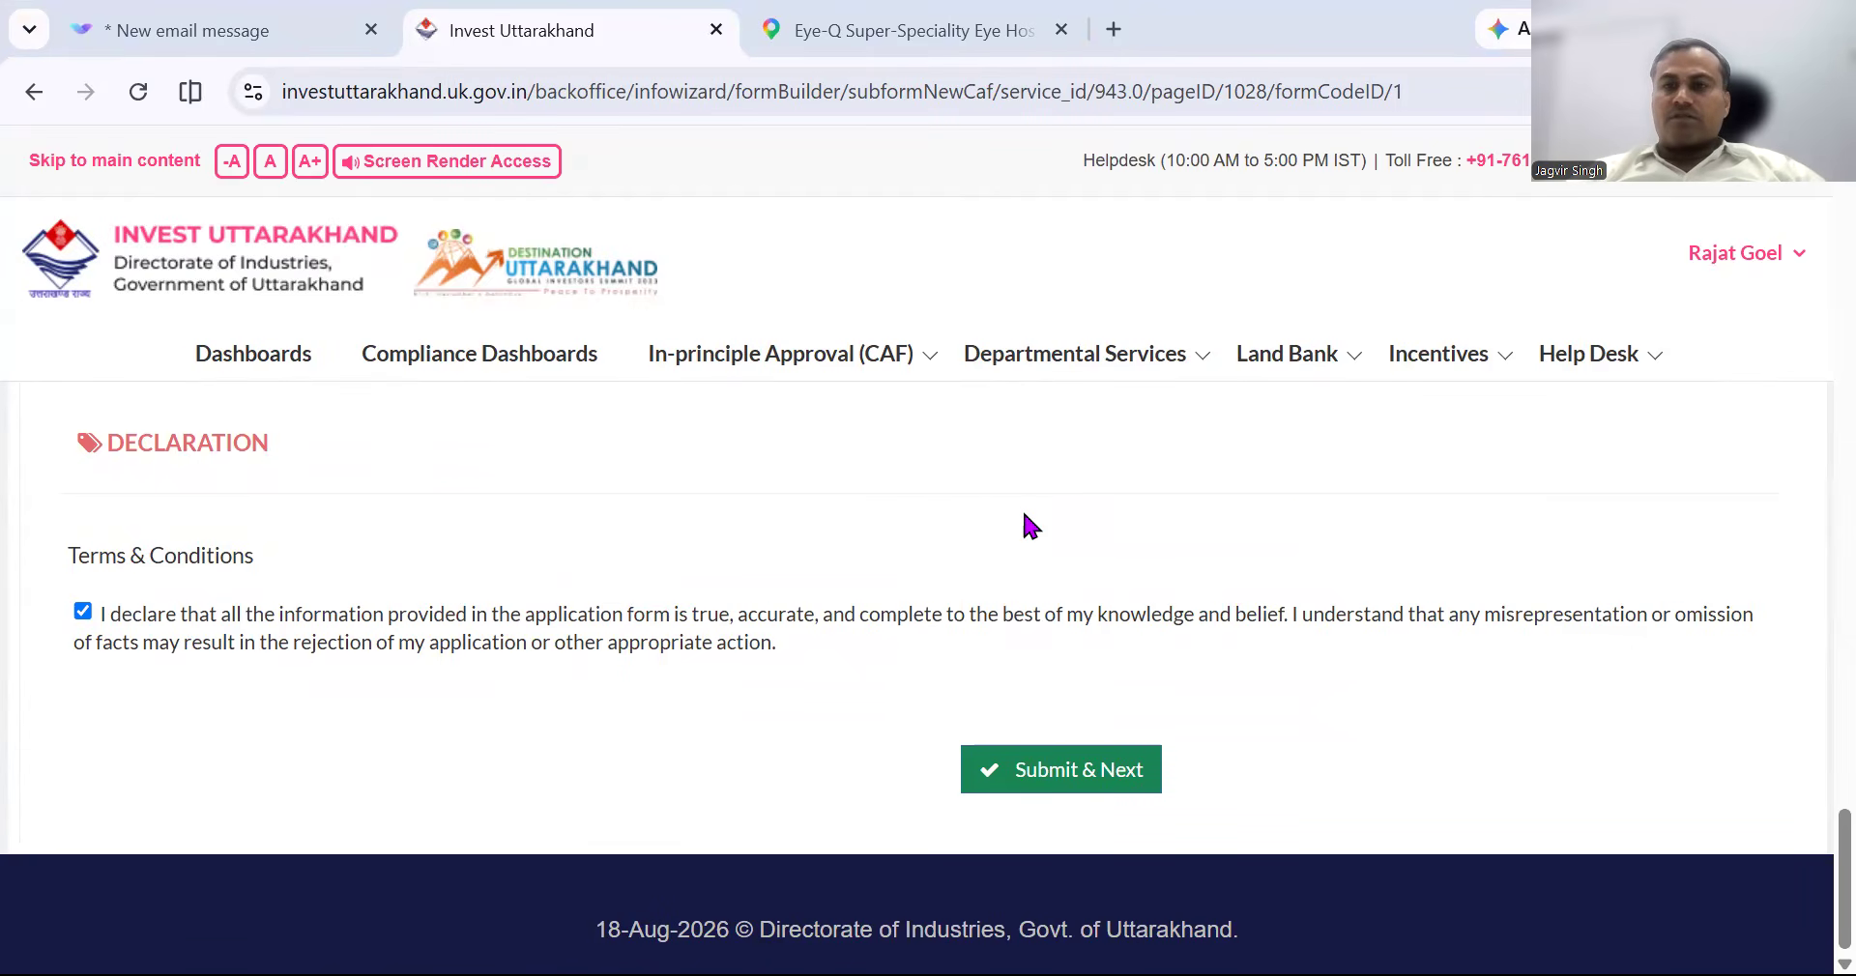
click(1075, 783)
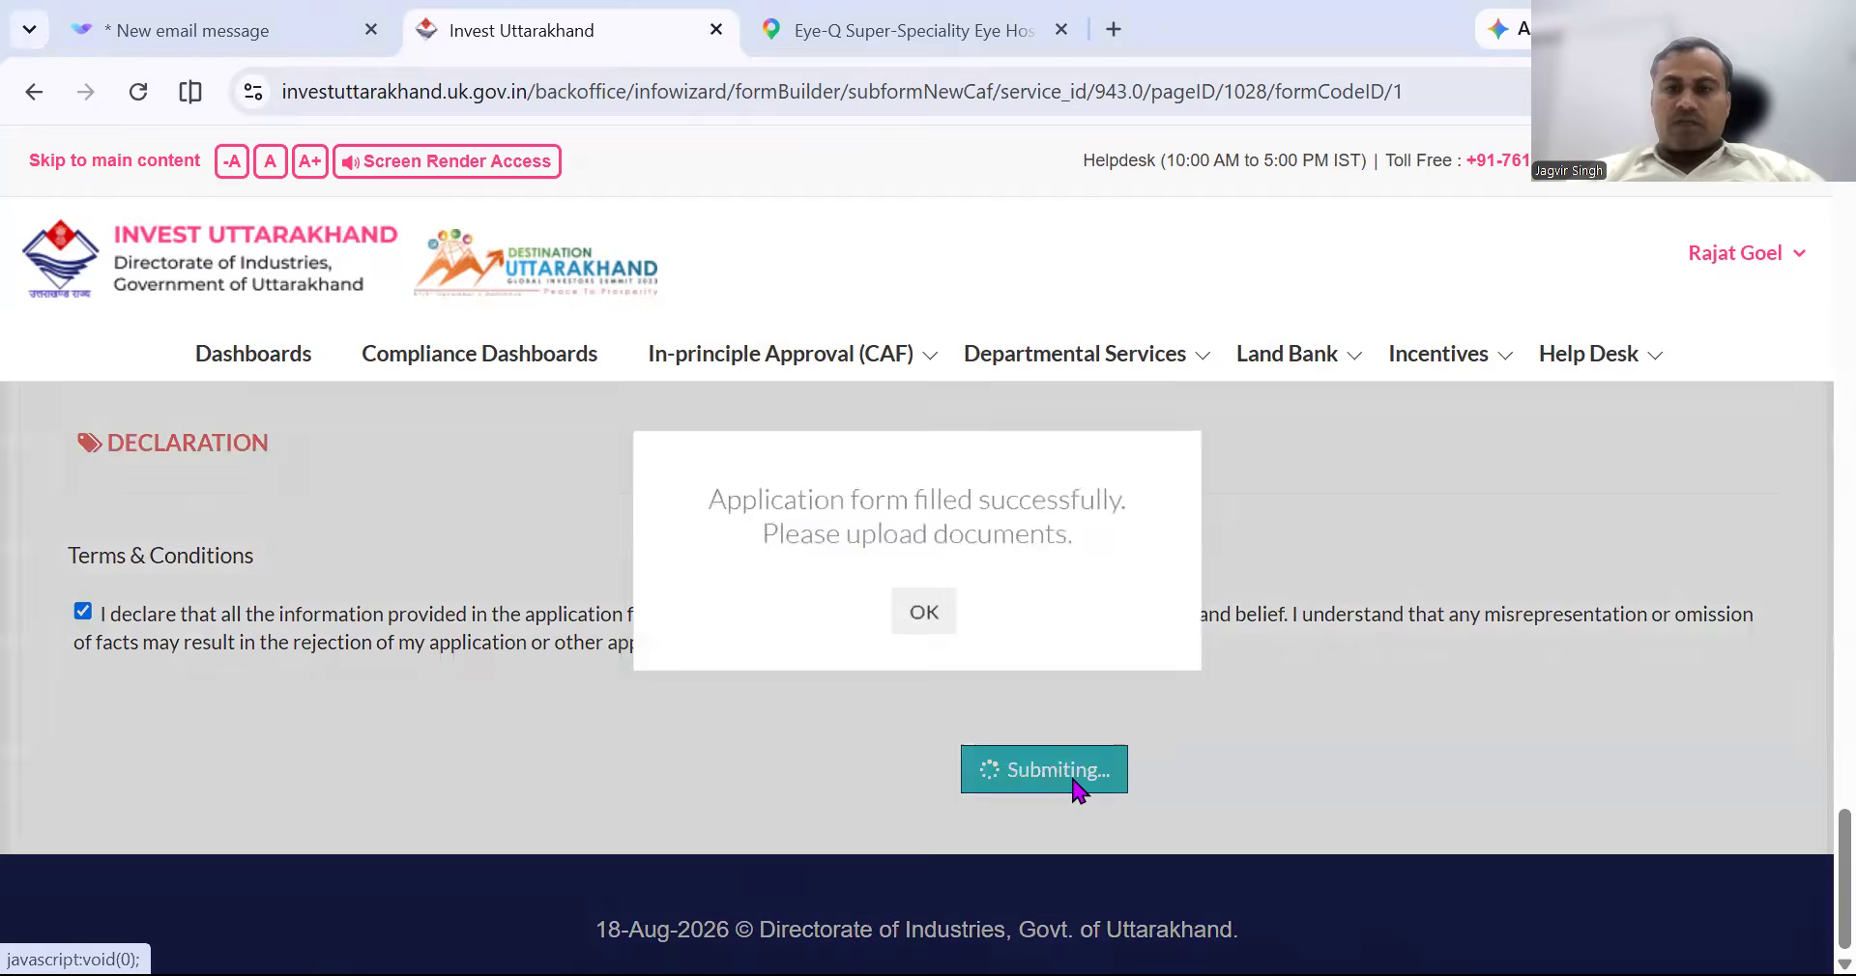
click(921, 617)
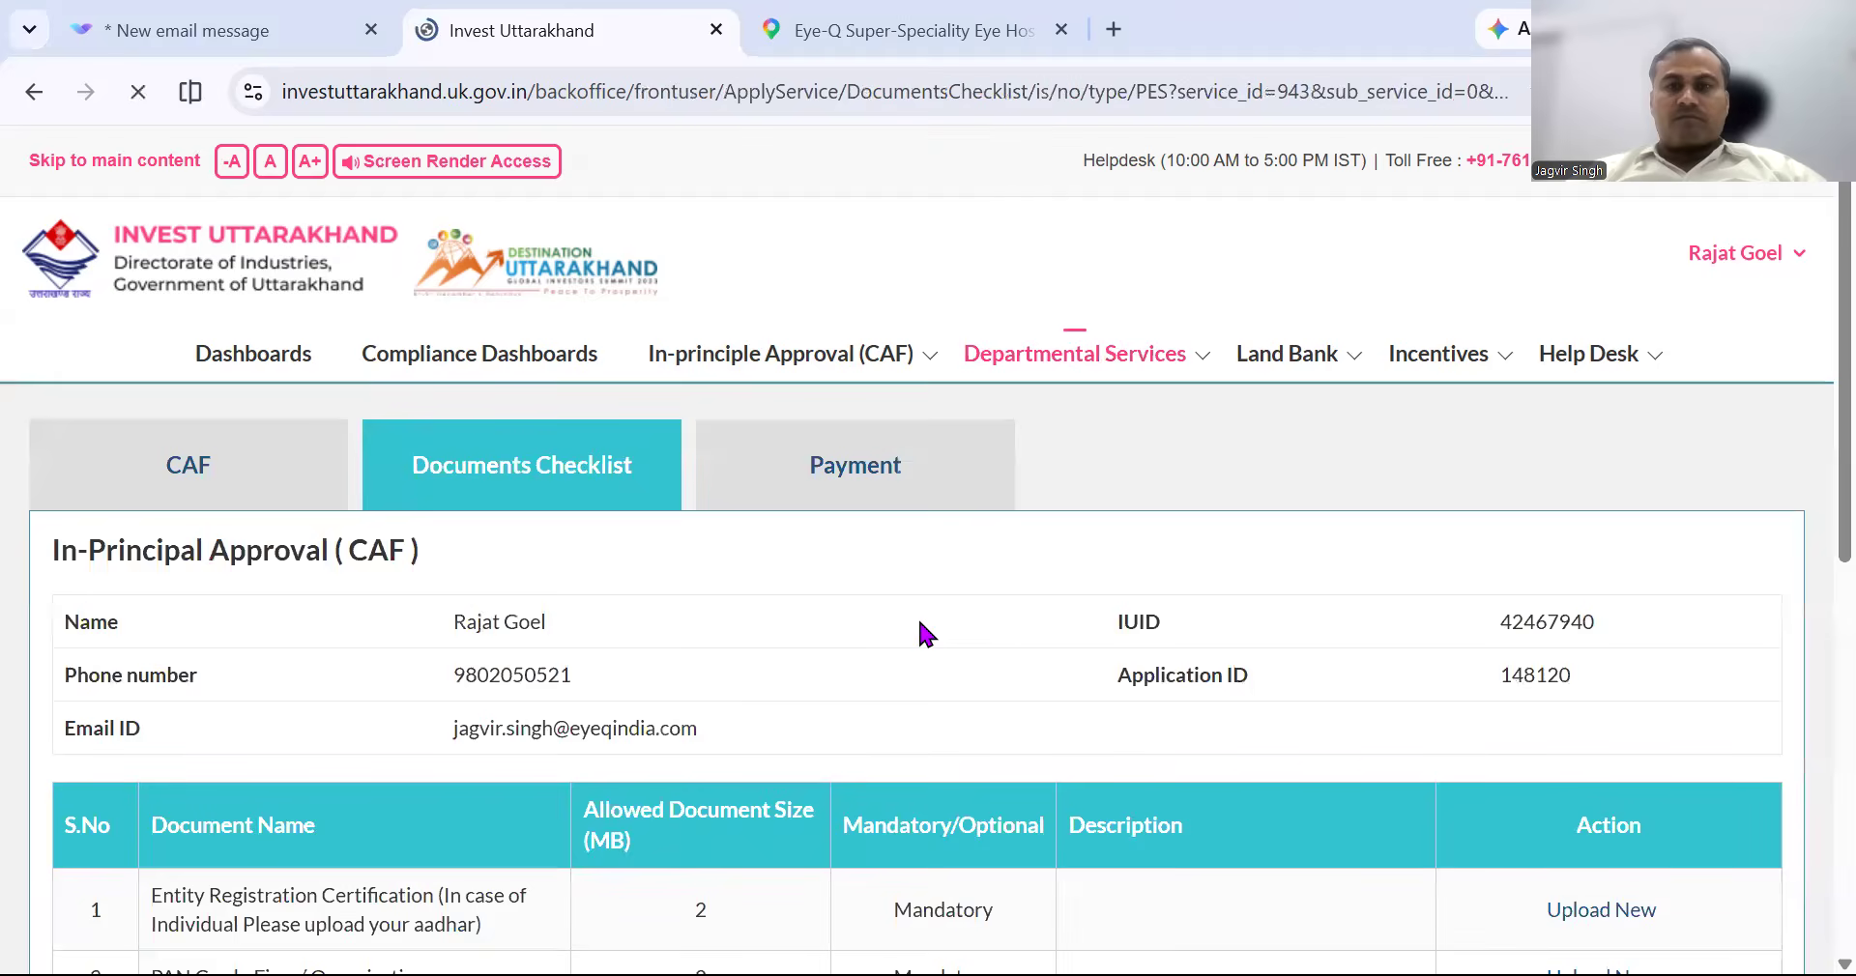
Review the uploaded mandatory documents on the checklist and submit it with Continue & Apply.
scroll(1047, 646, down, 3)
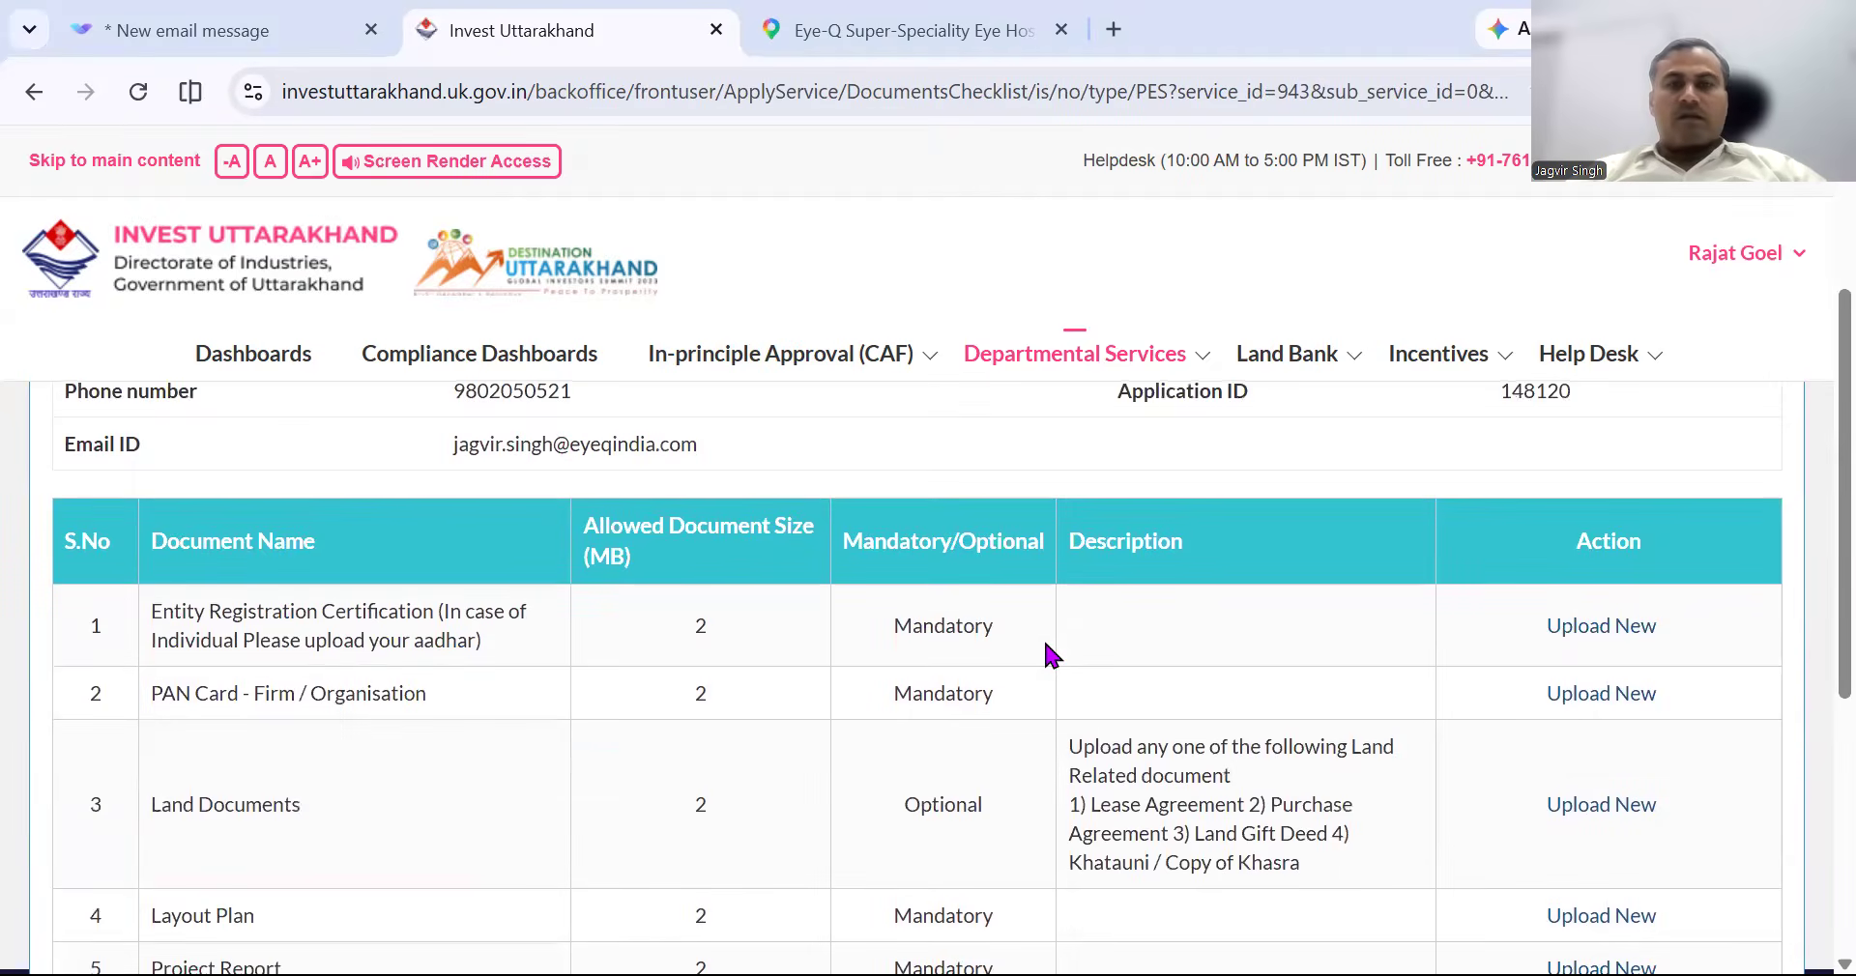
scroll(1046, 646, down, 1)
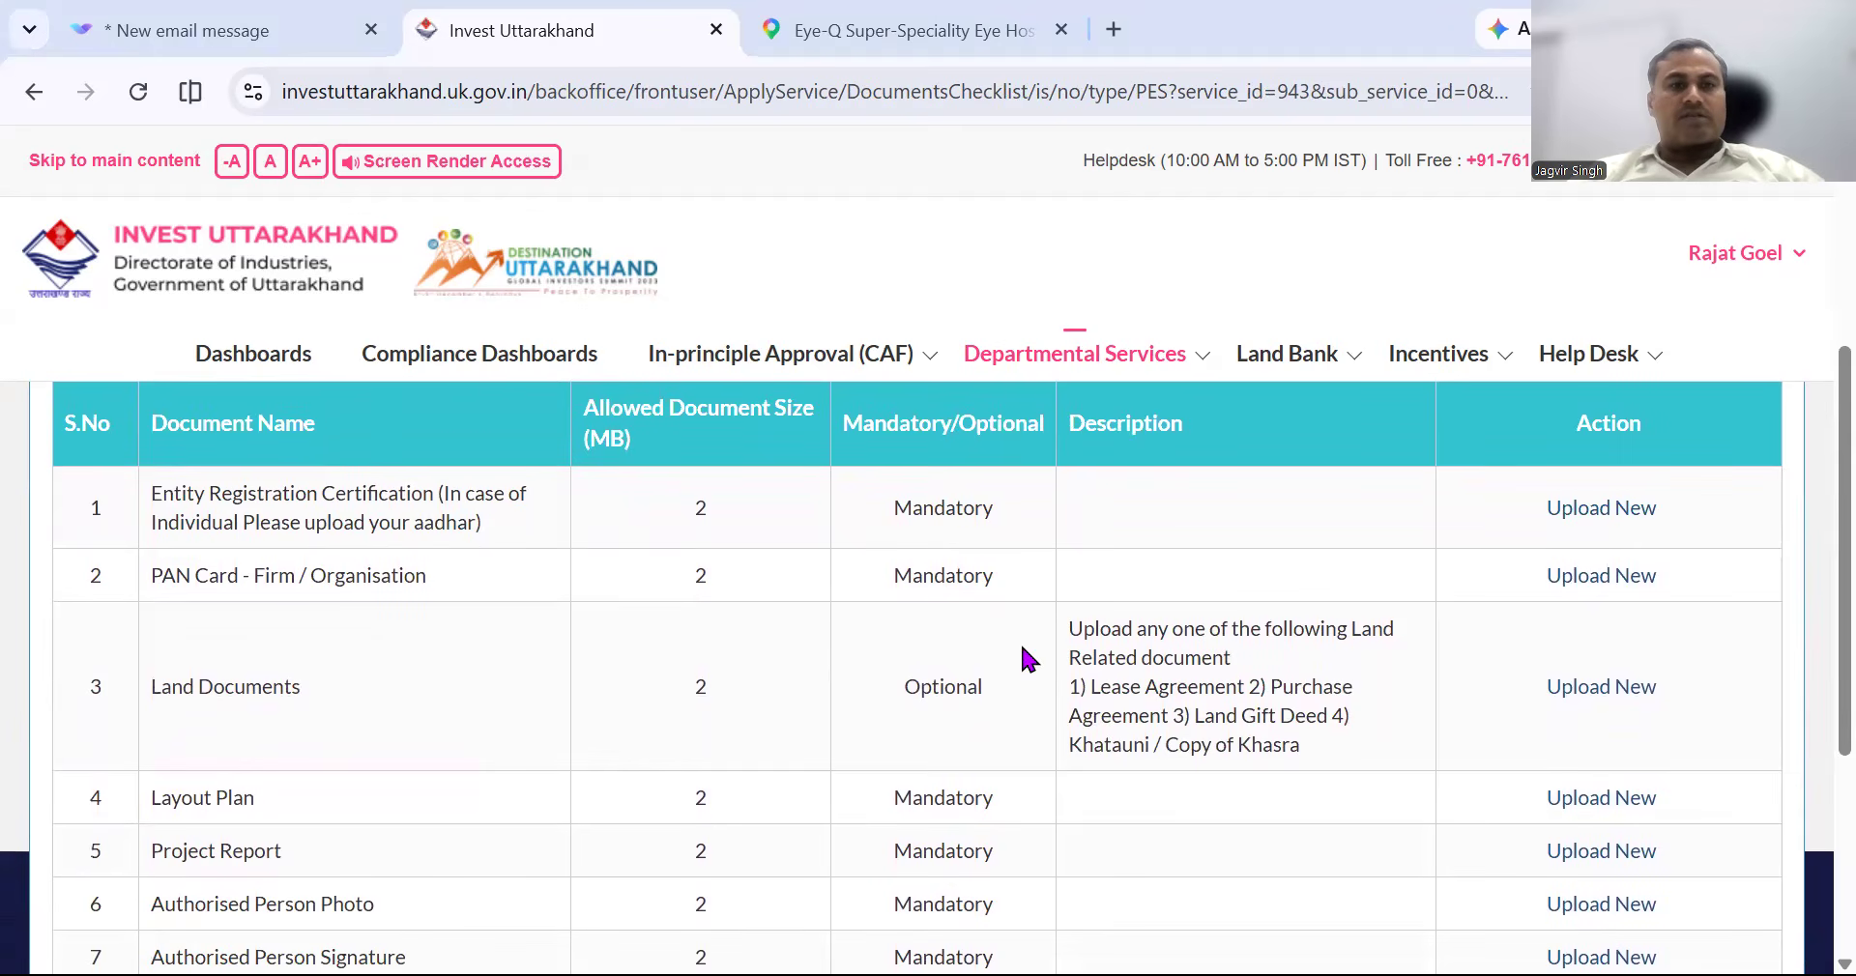
scroll(1027, 560, down, 4)
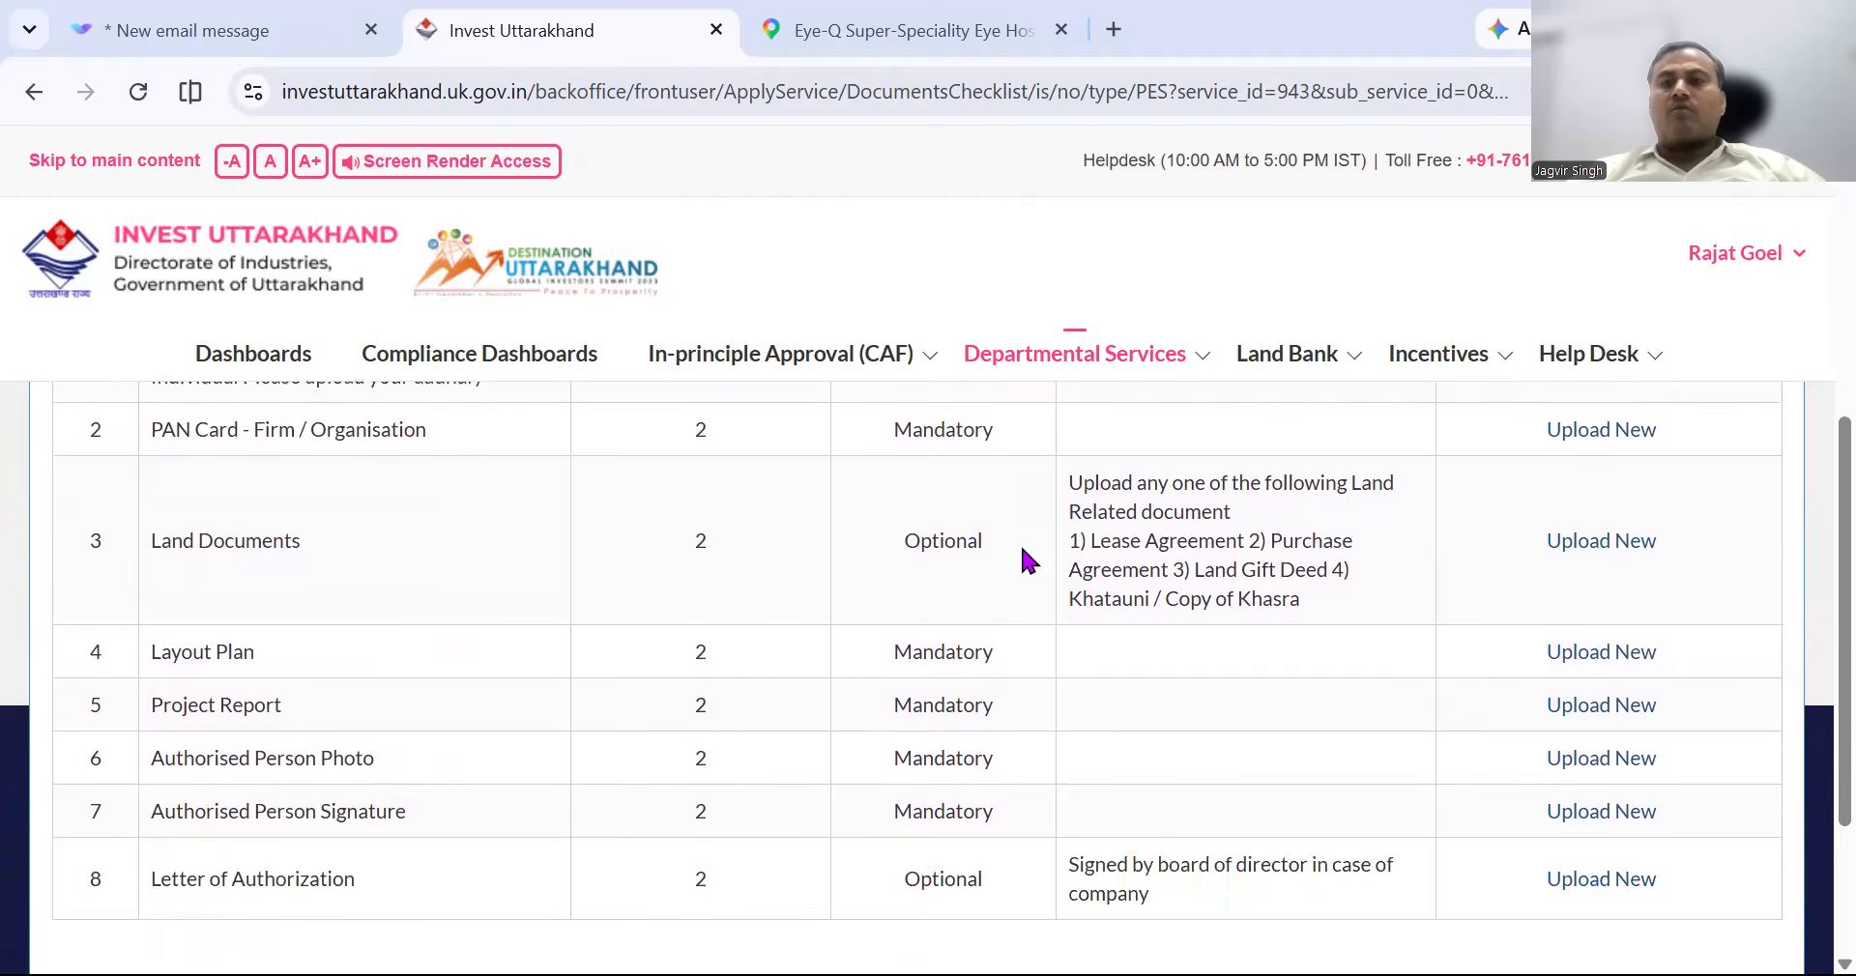
scroll(1027, 559, up, 1)
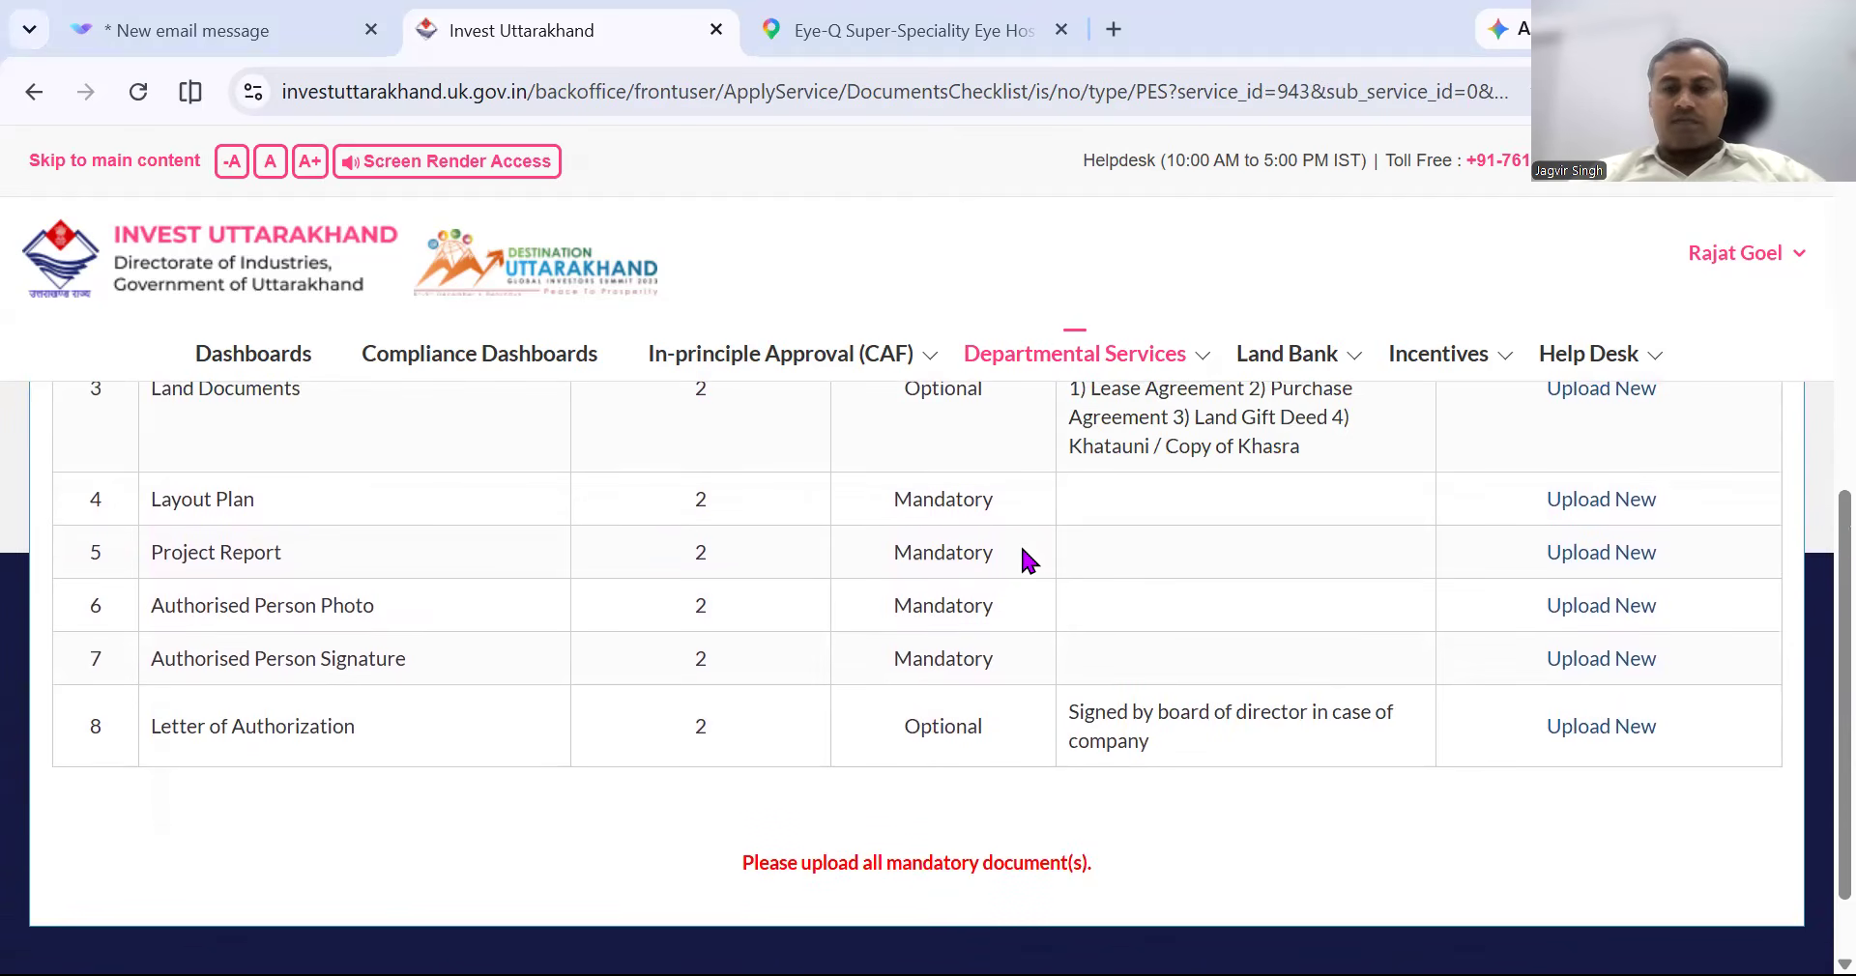
scroll(1023, 549, up, 1)
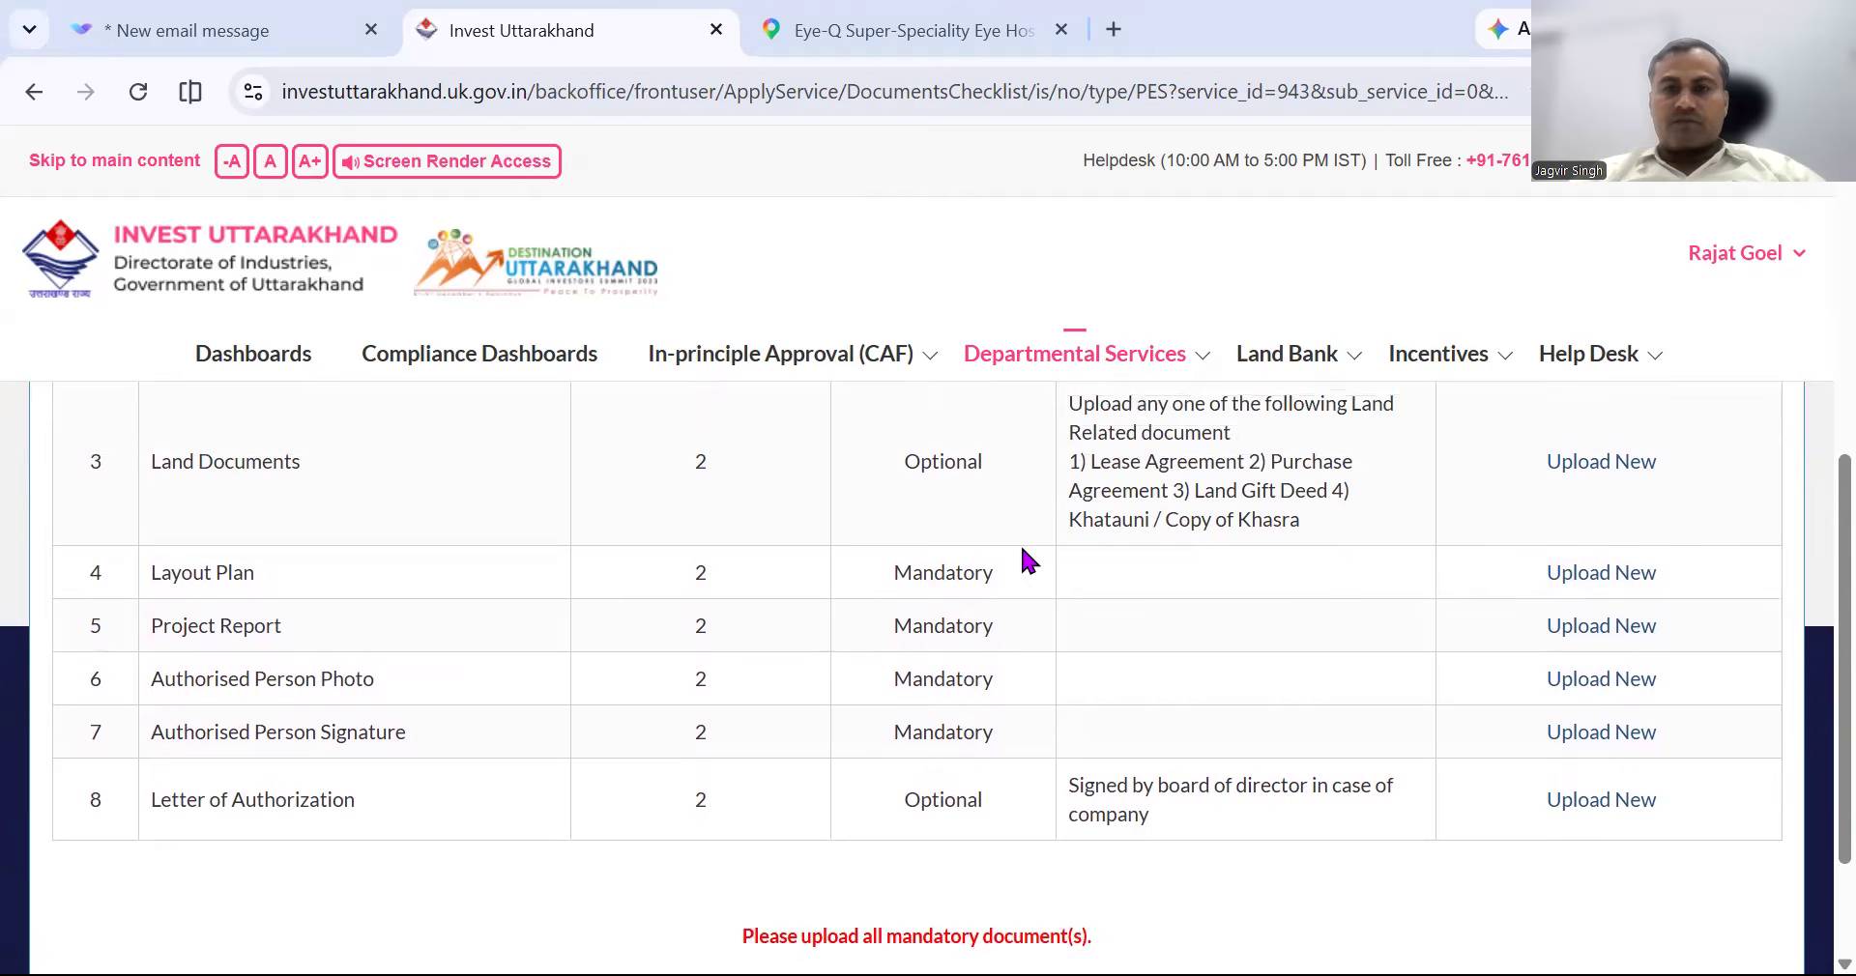
scroll(1027, 561, up, 1)
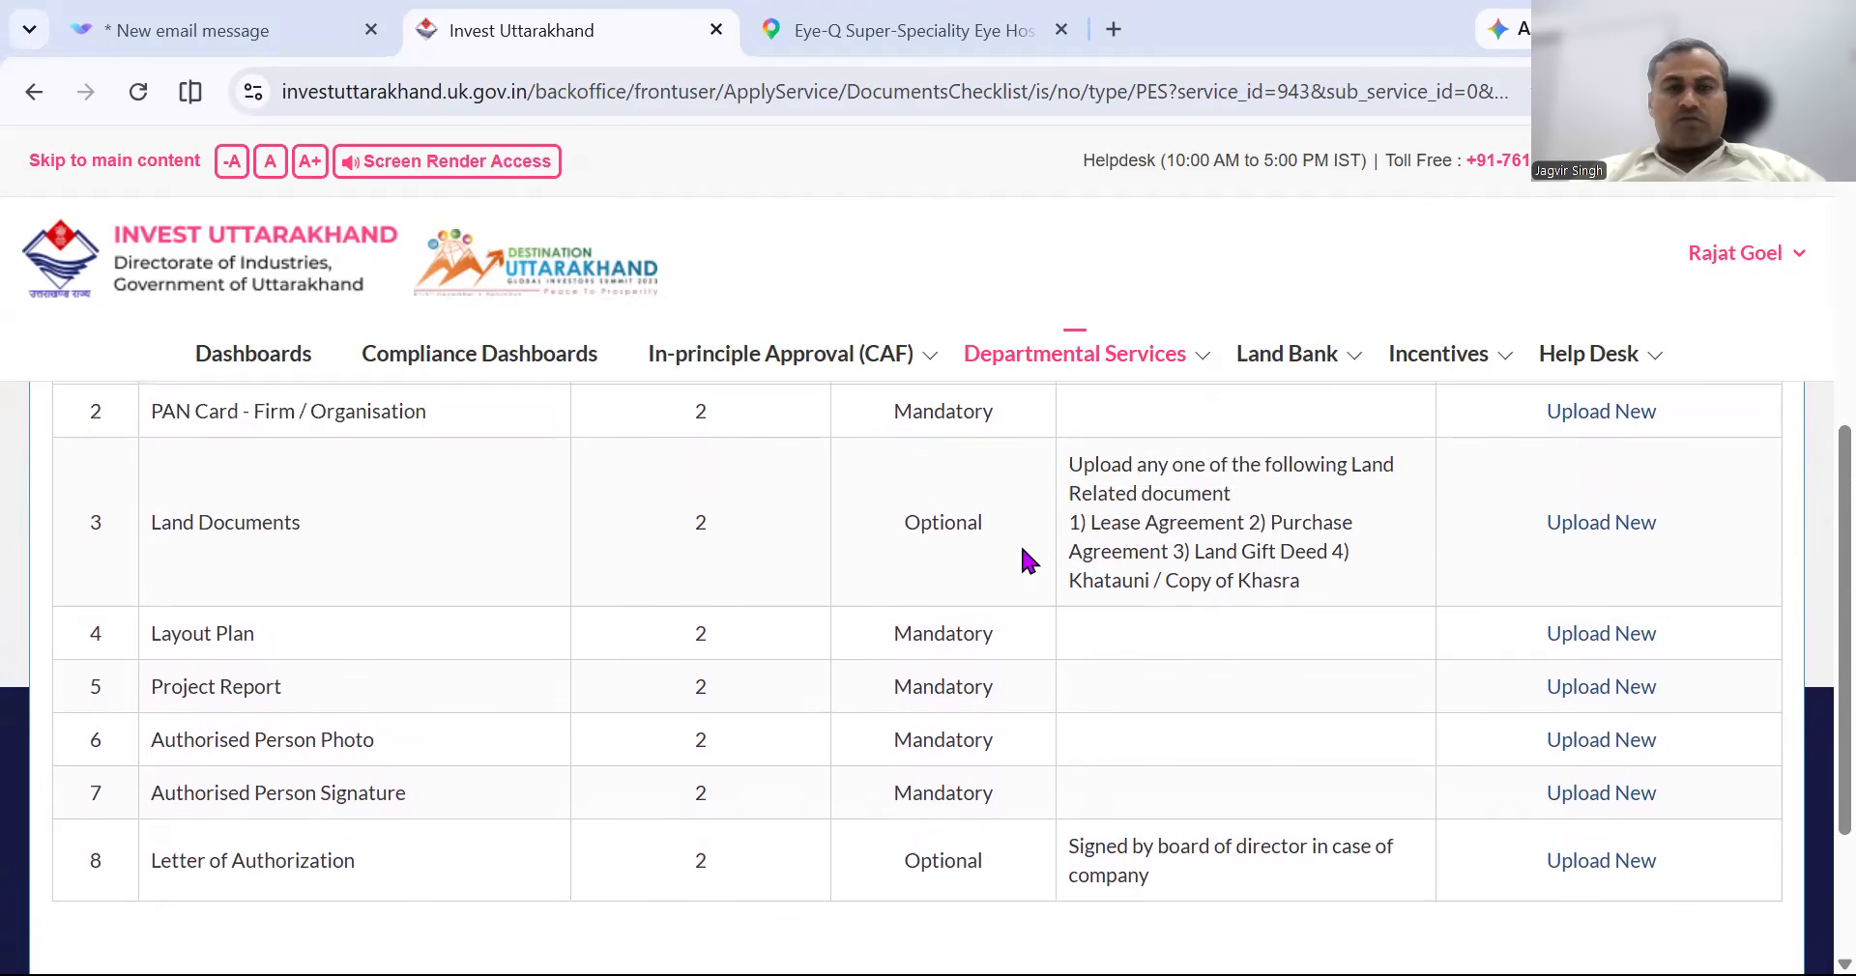
scroll(1230, 646, down, 3)
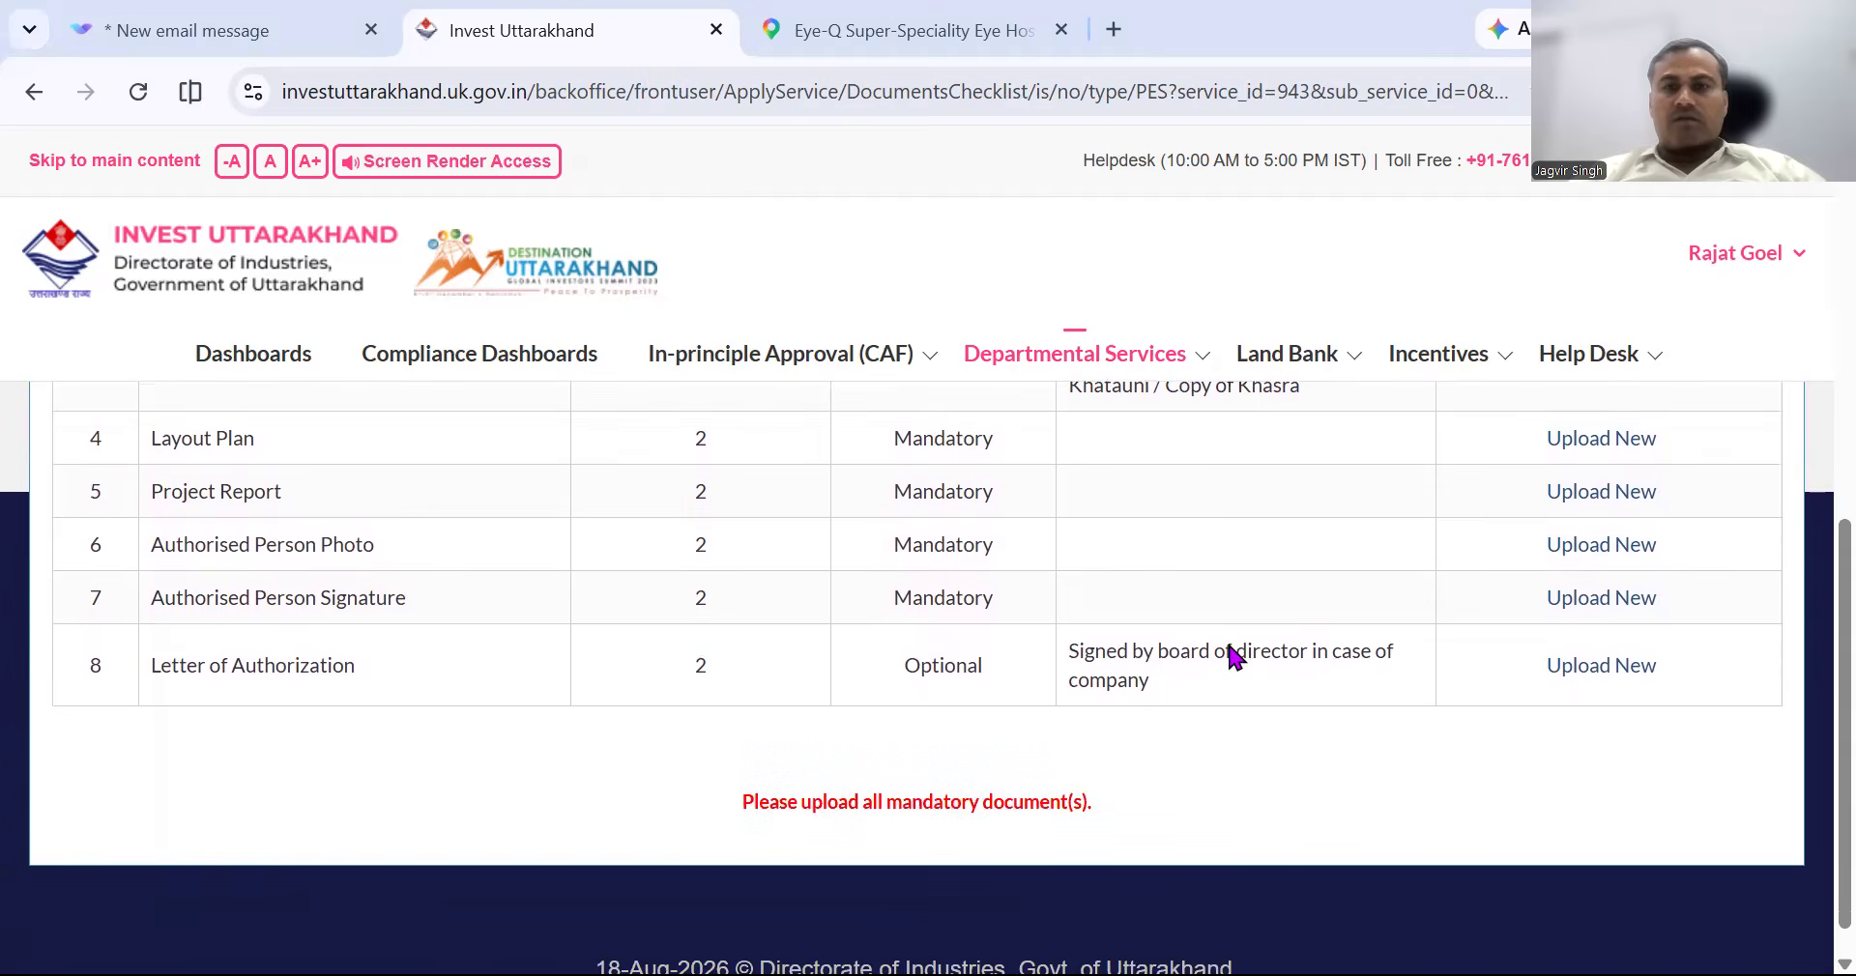
scroll(1230, 653, up, 5)
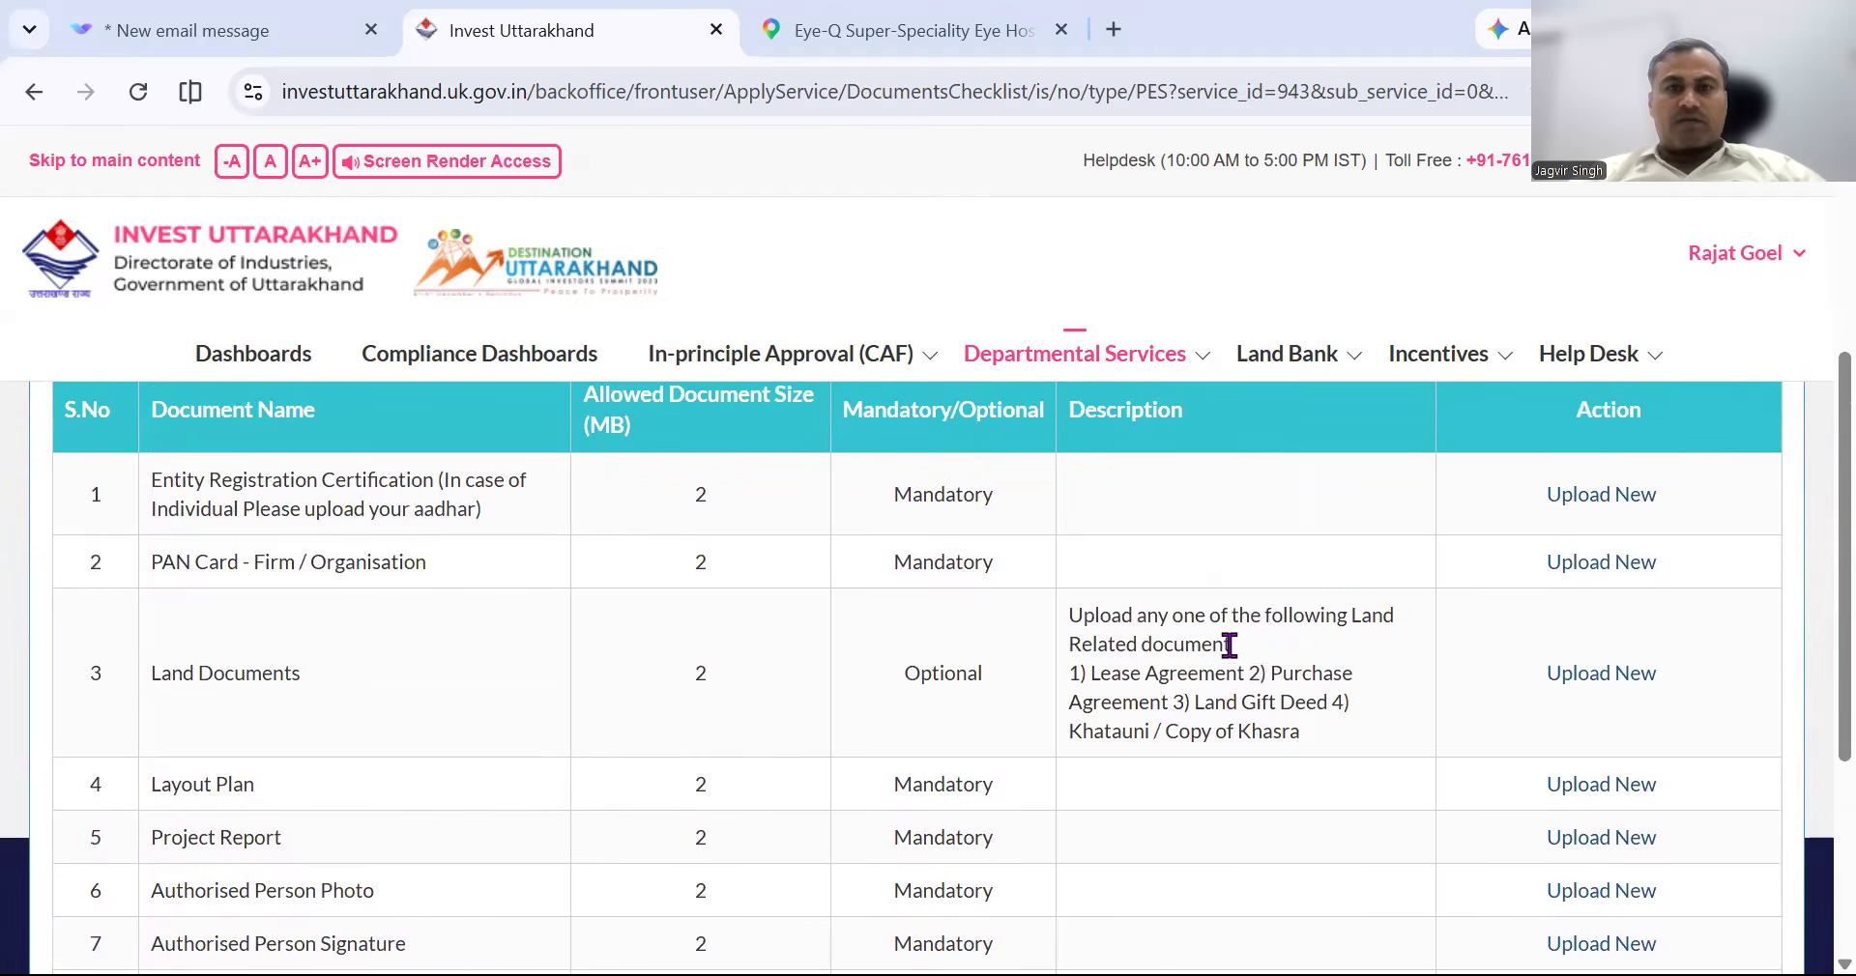
scroll(878, 605, down, 3)
scroll(878, 605, up, 3)
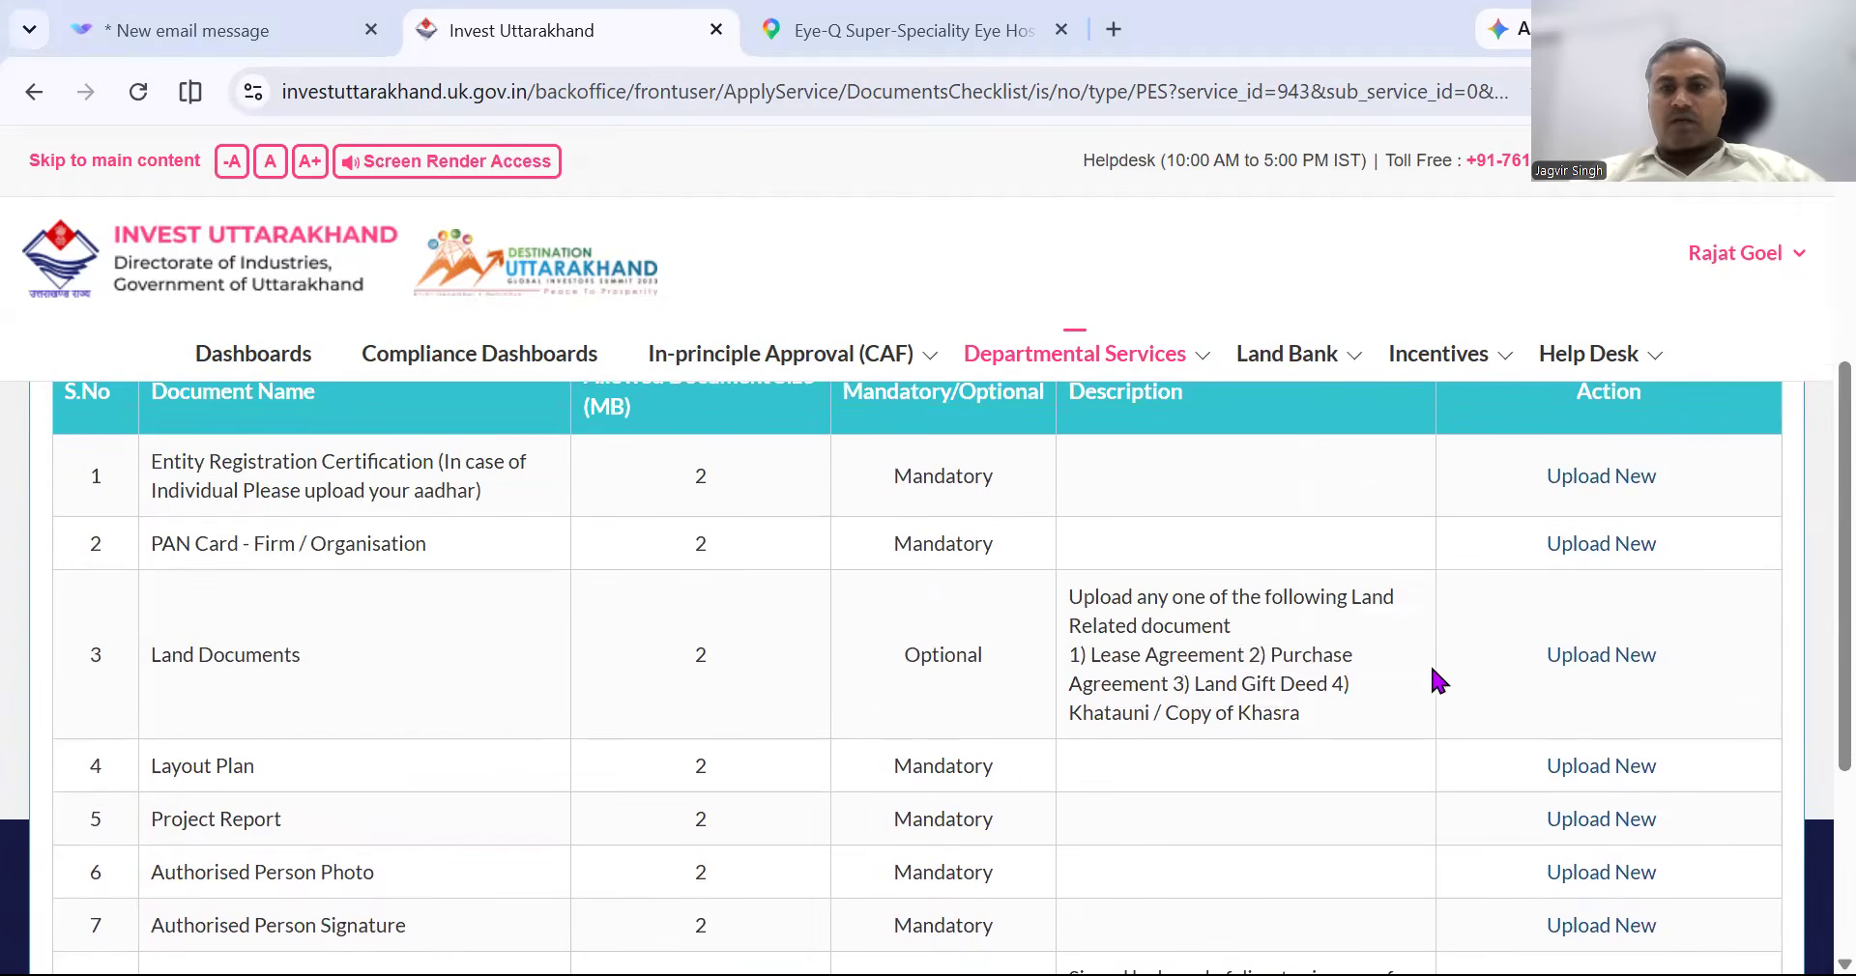
scroll(1549, 778, up, 2)
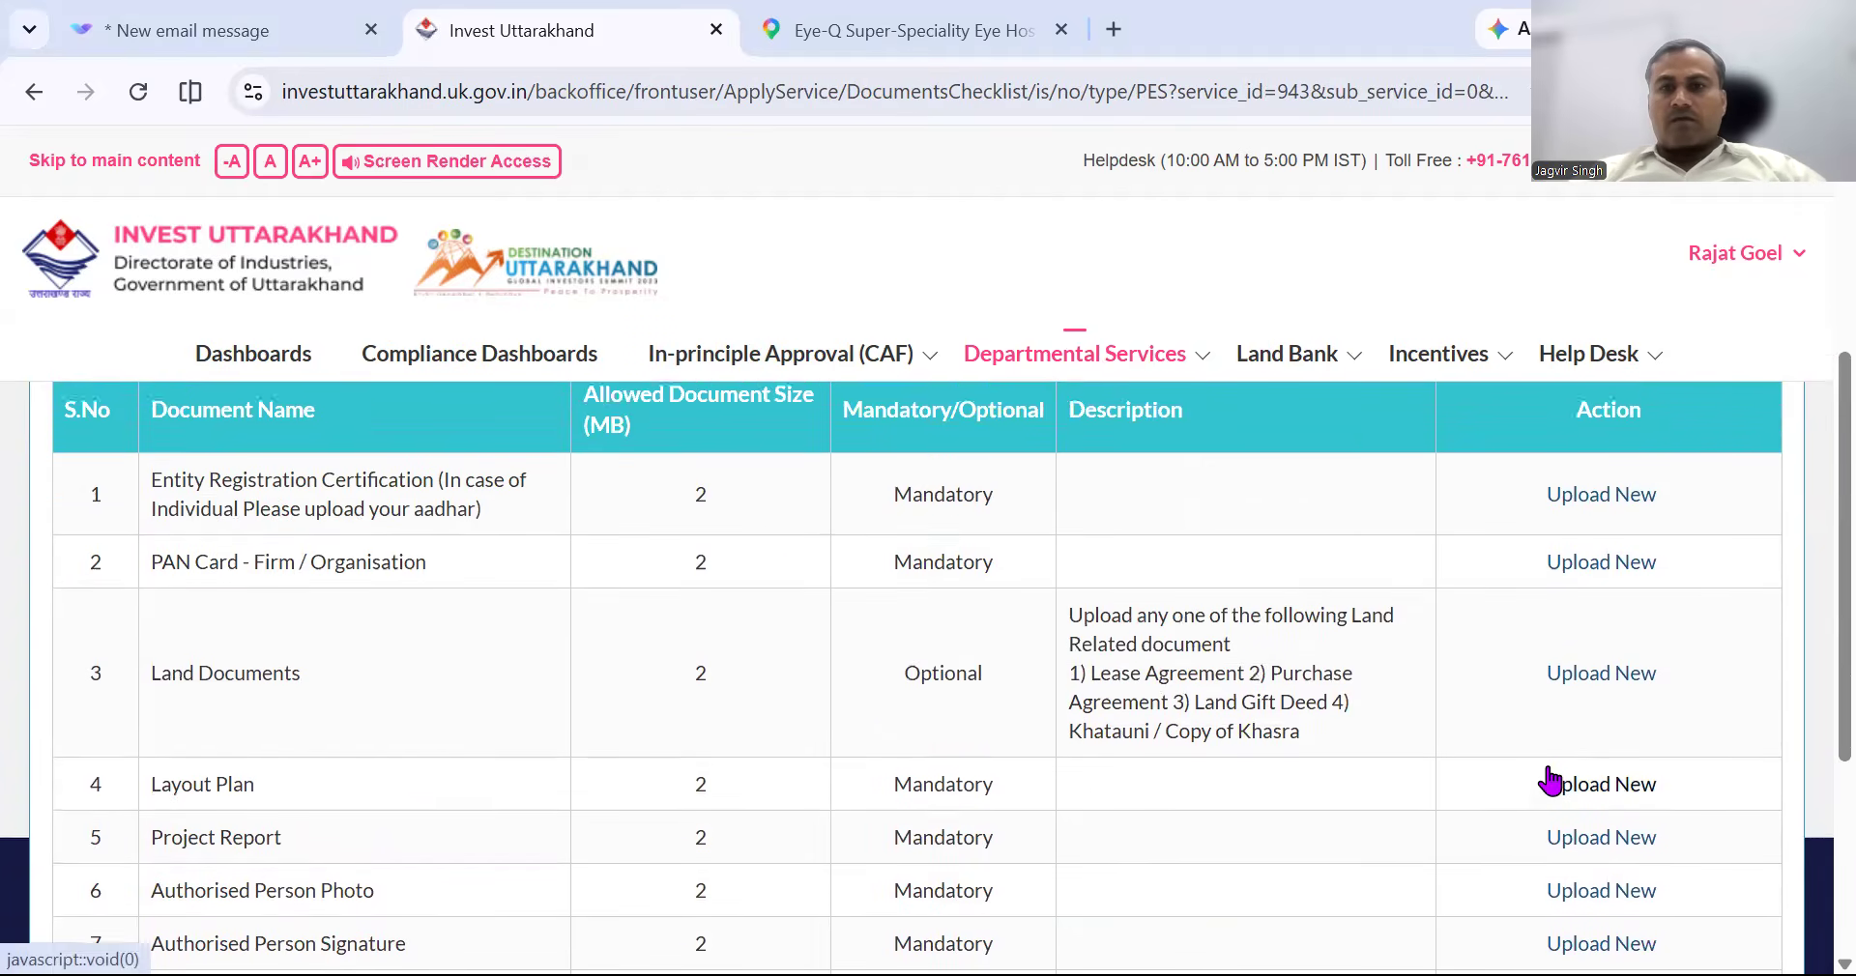
scroll(1552, 779, down, 3)
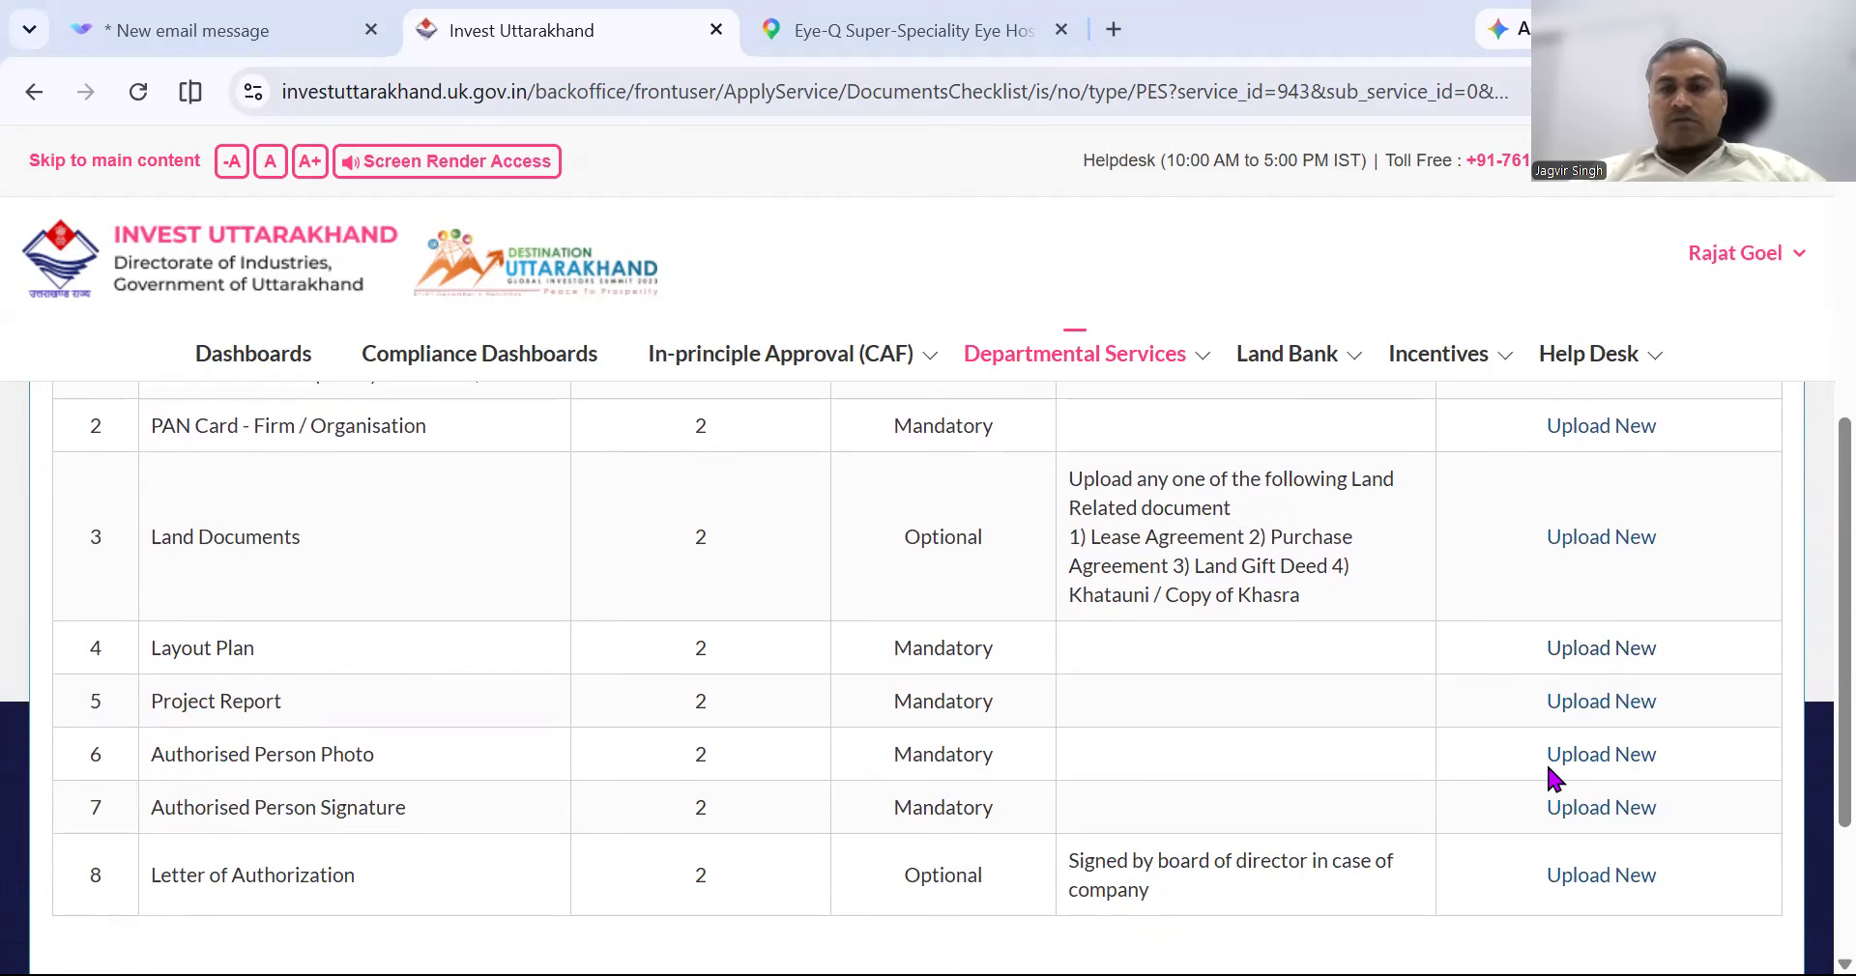
scroll(1401, 723, down, 1)
scroll(1401, 723, down, 2)
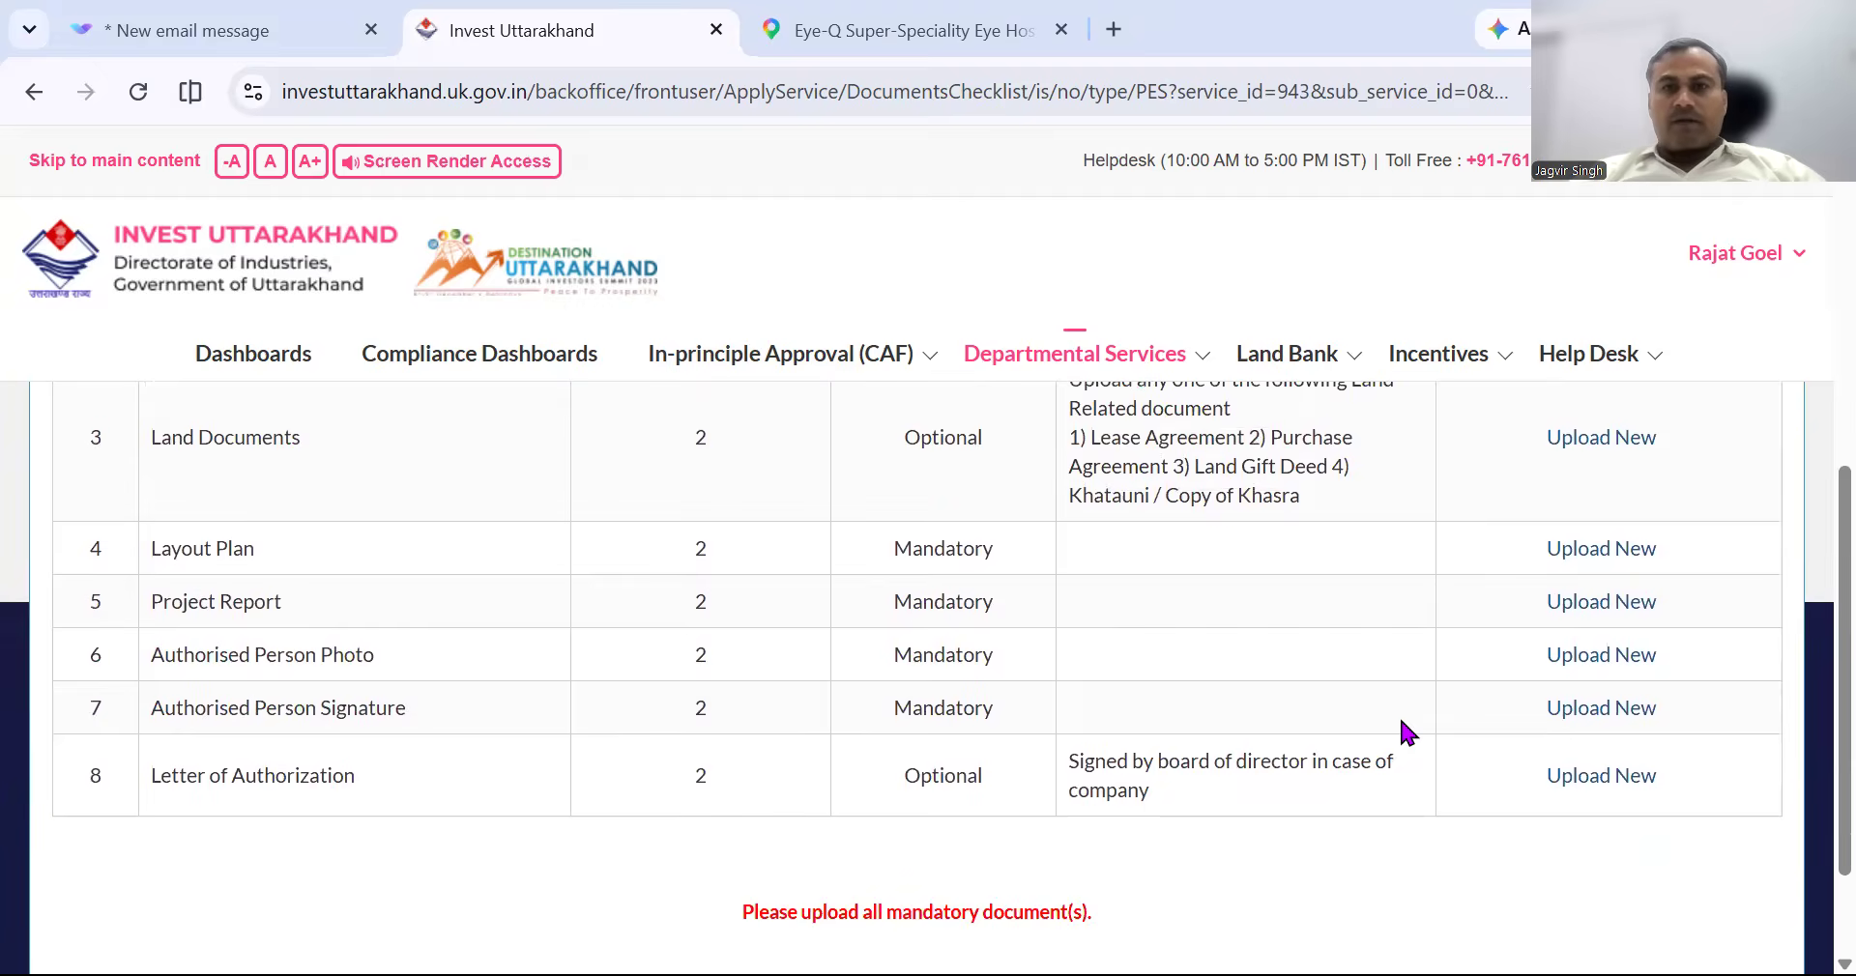
scroll(1401, 721, down, 2)
scroll(1383, 554, up, 5)
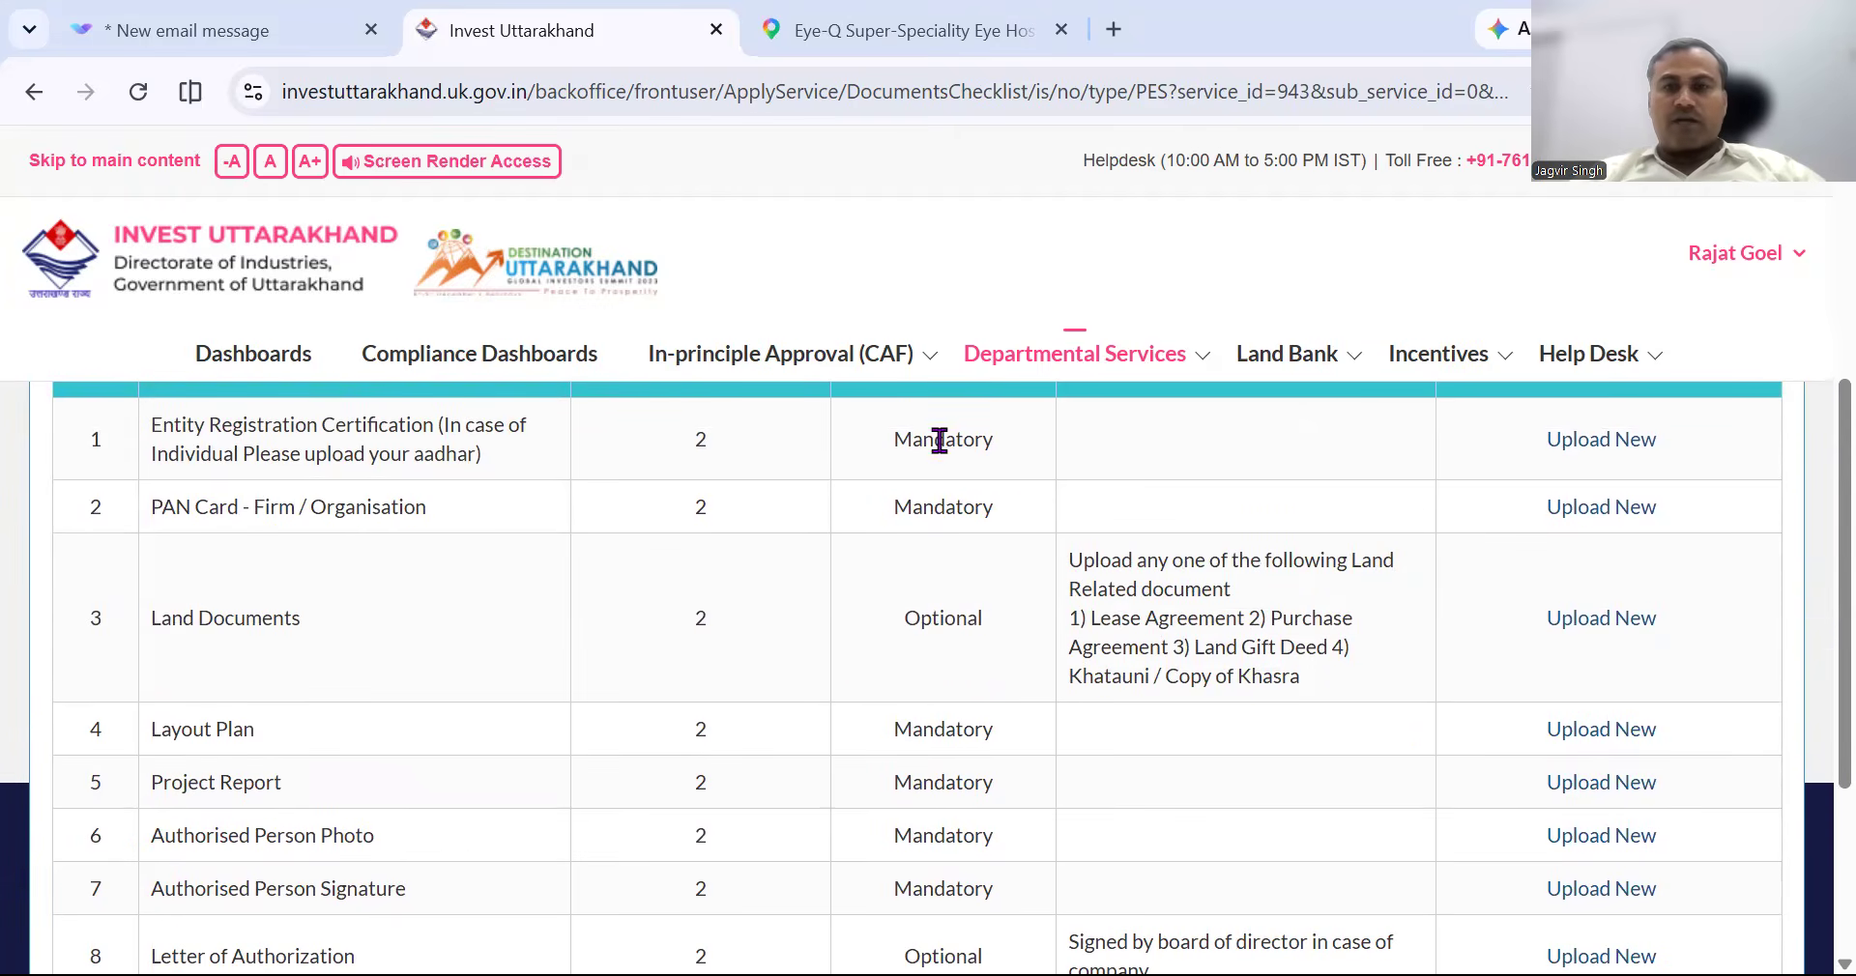
scroll(996, 688, down, 2)
scroll(995, 688, down, 1)
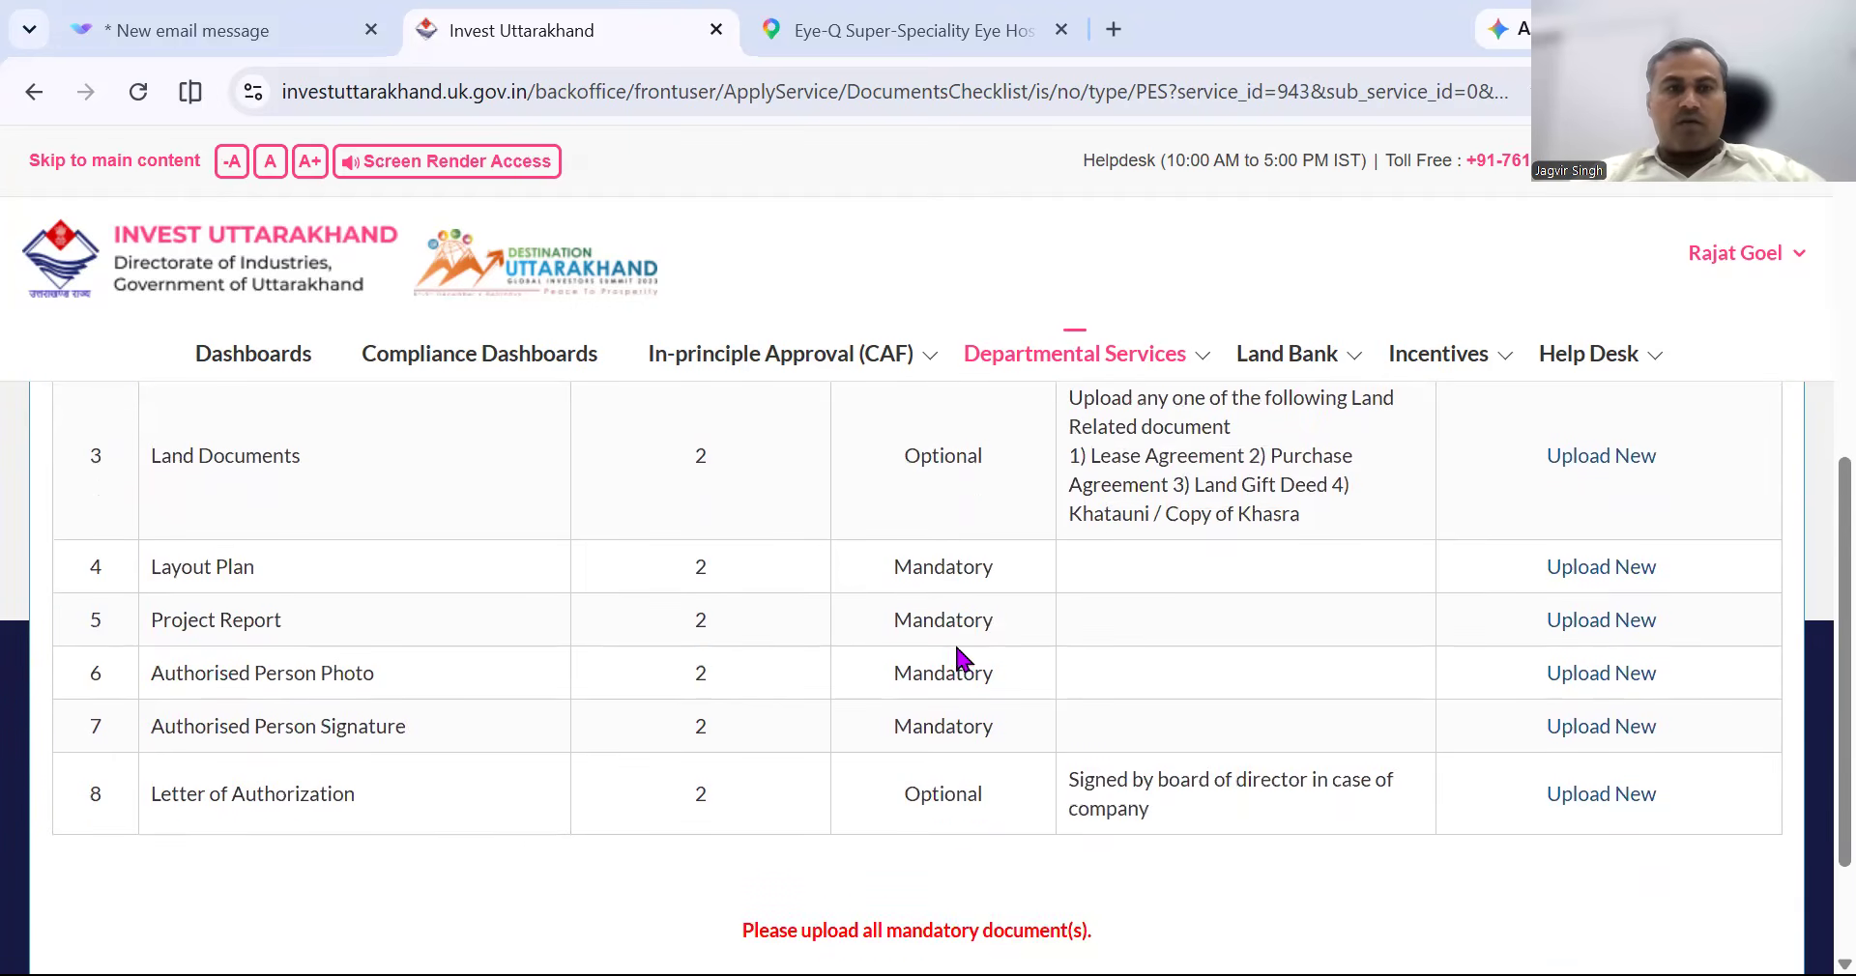
scroll(977, 741, down, 2)
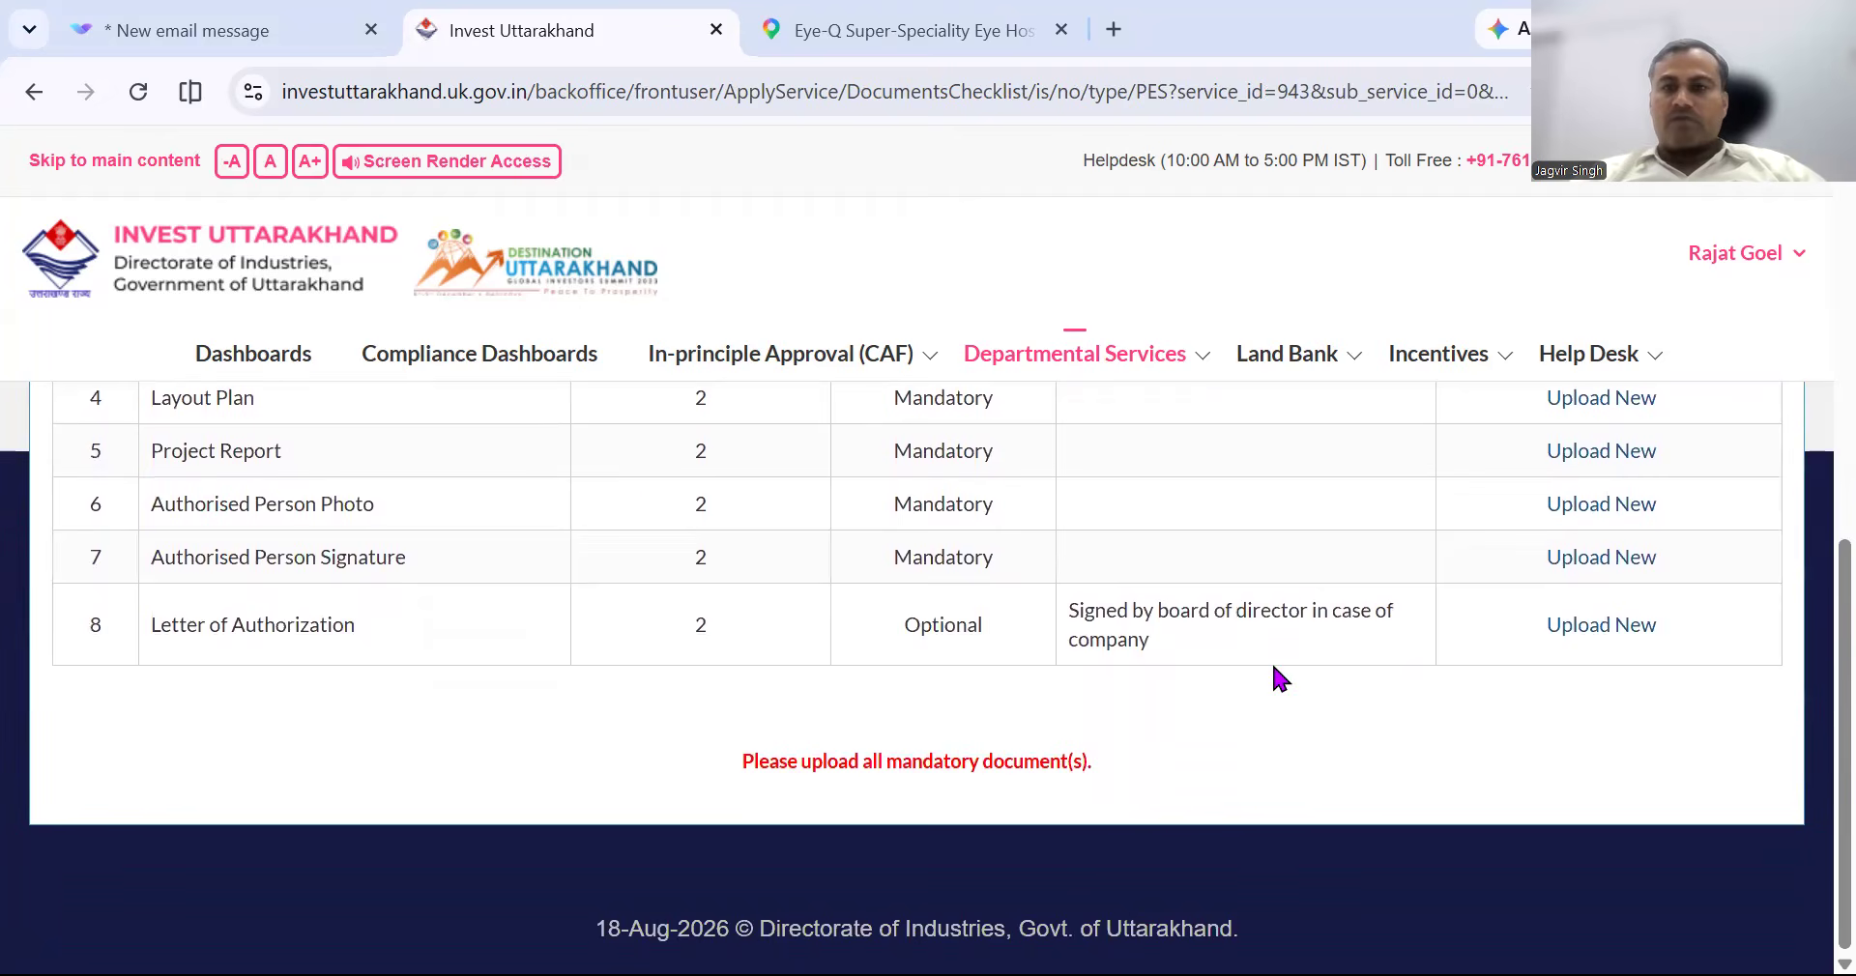
scroll(1079, 545, up, 5)
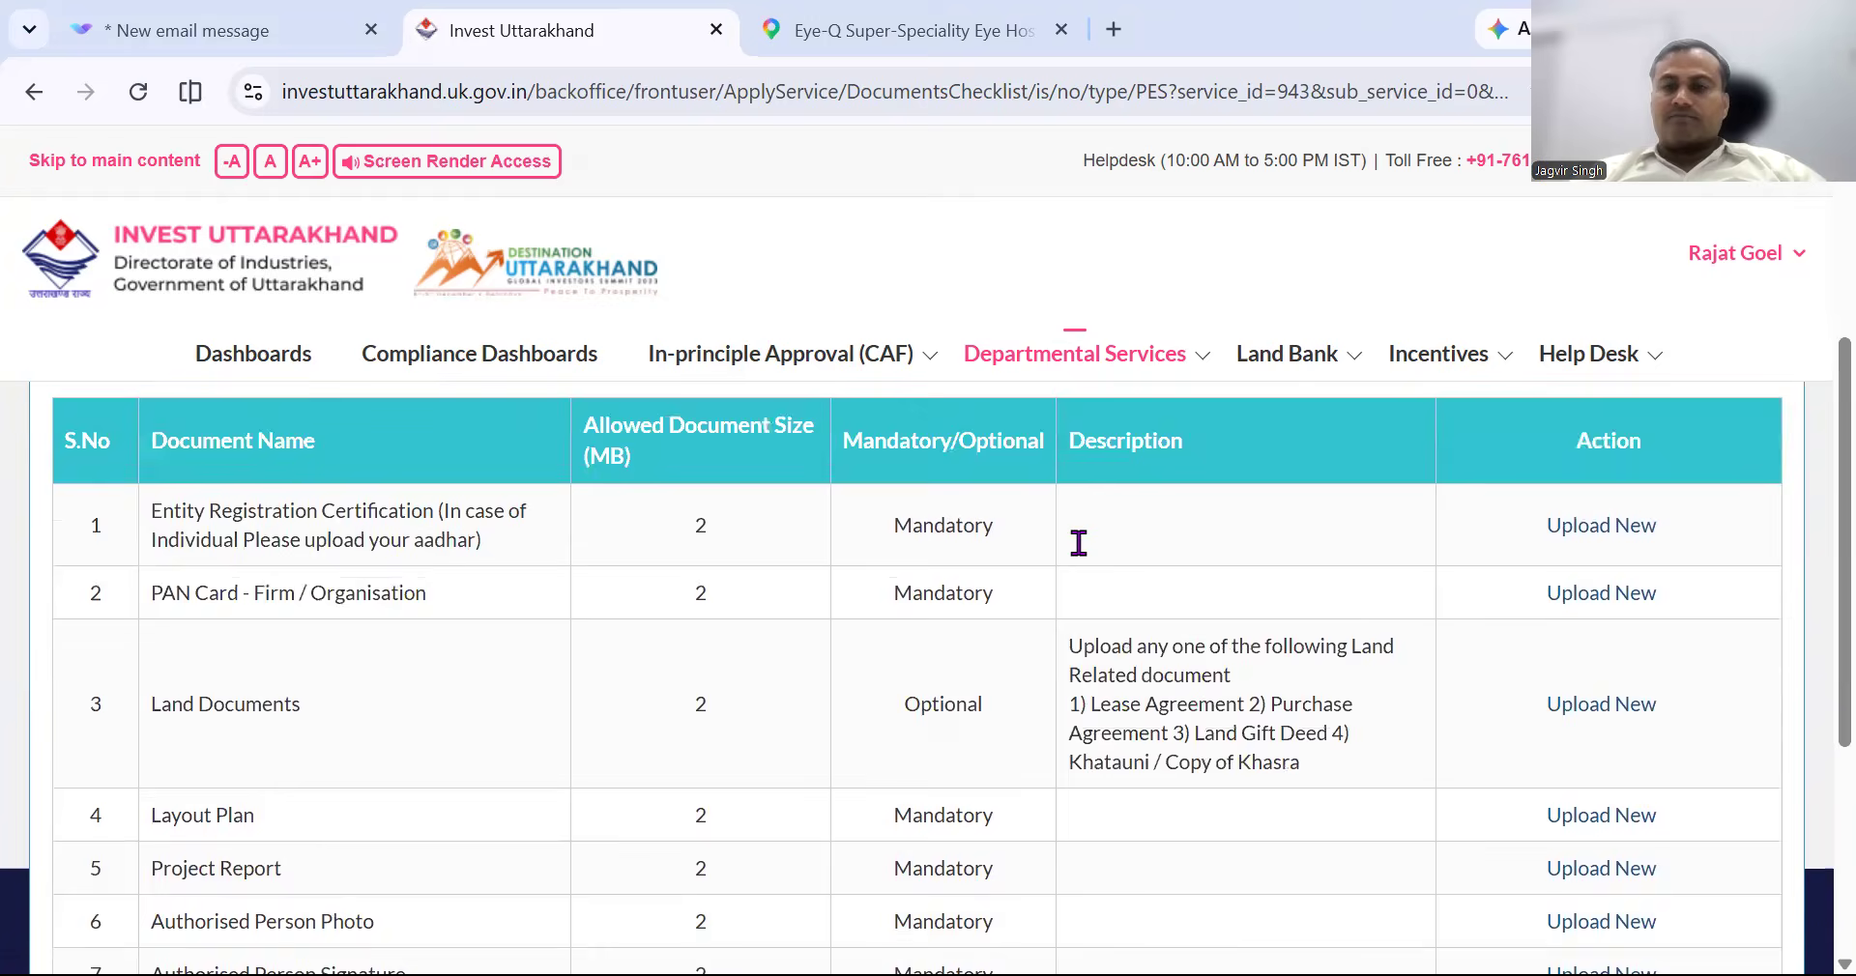
scroll(1077, 536, up, 3)
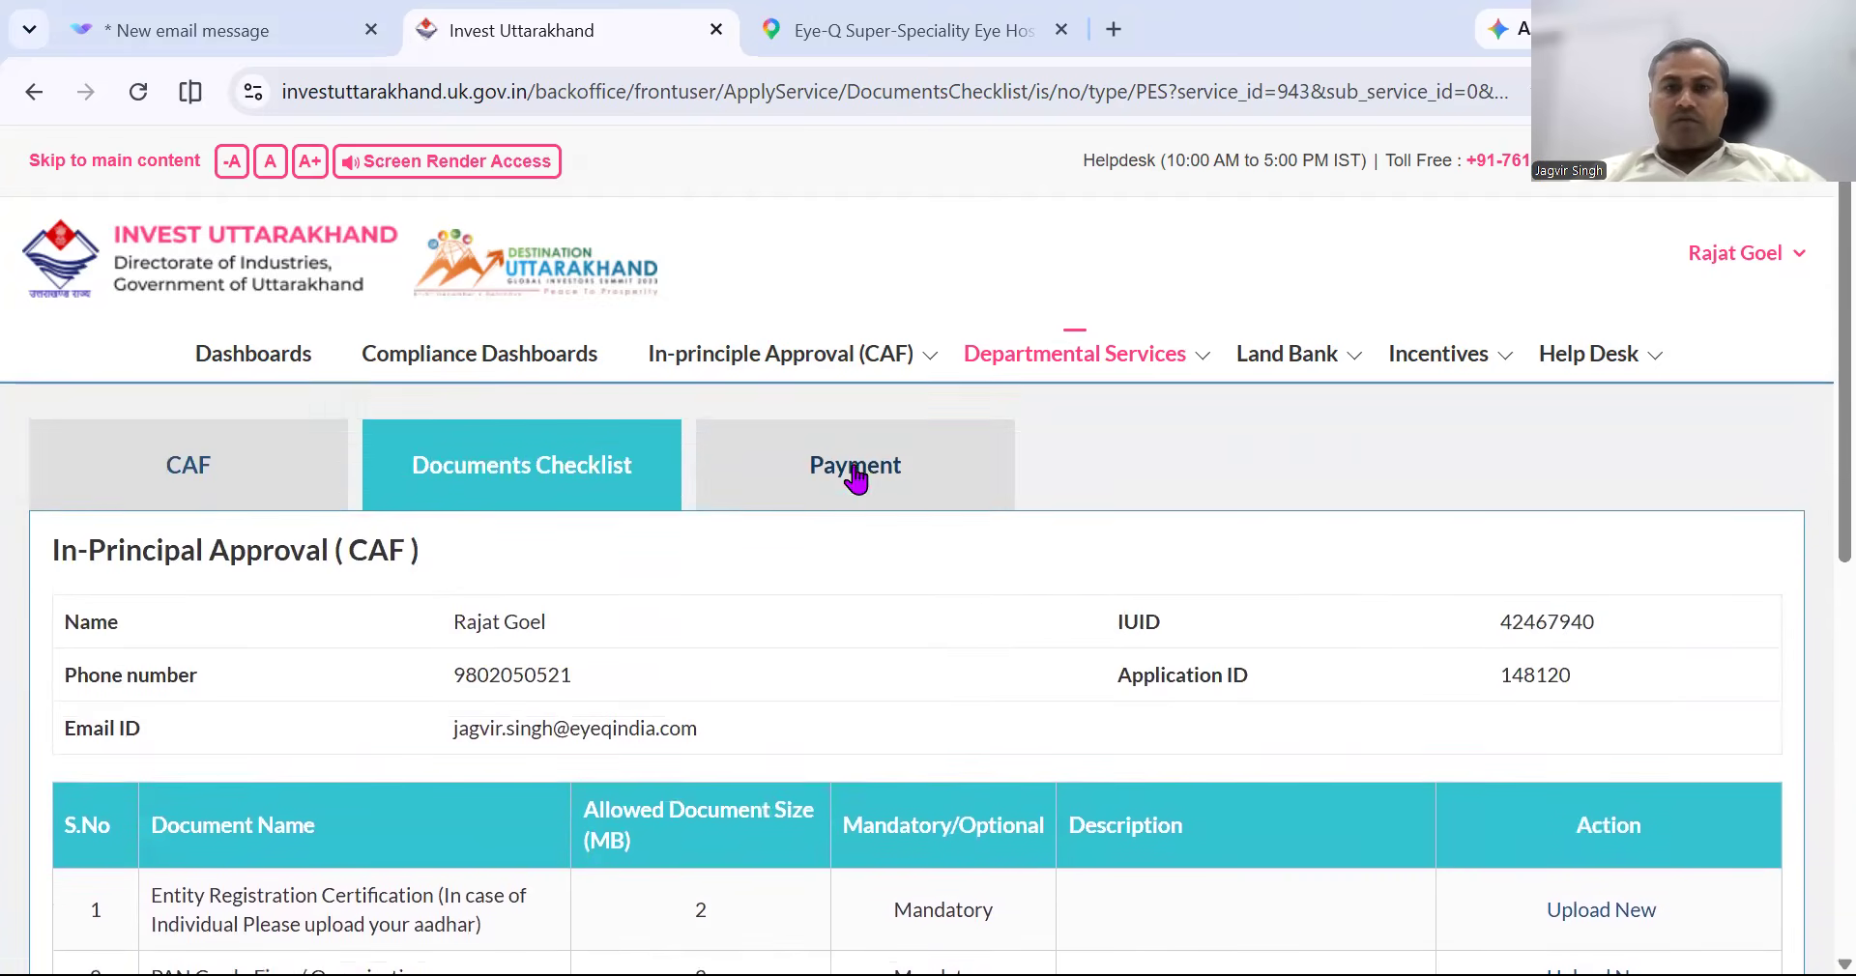
scroll(1327, 709, down, 8)
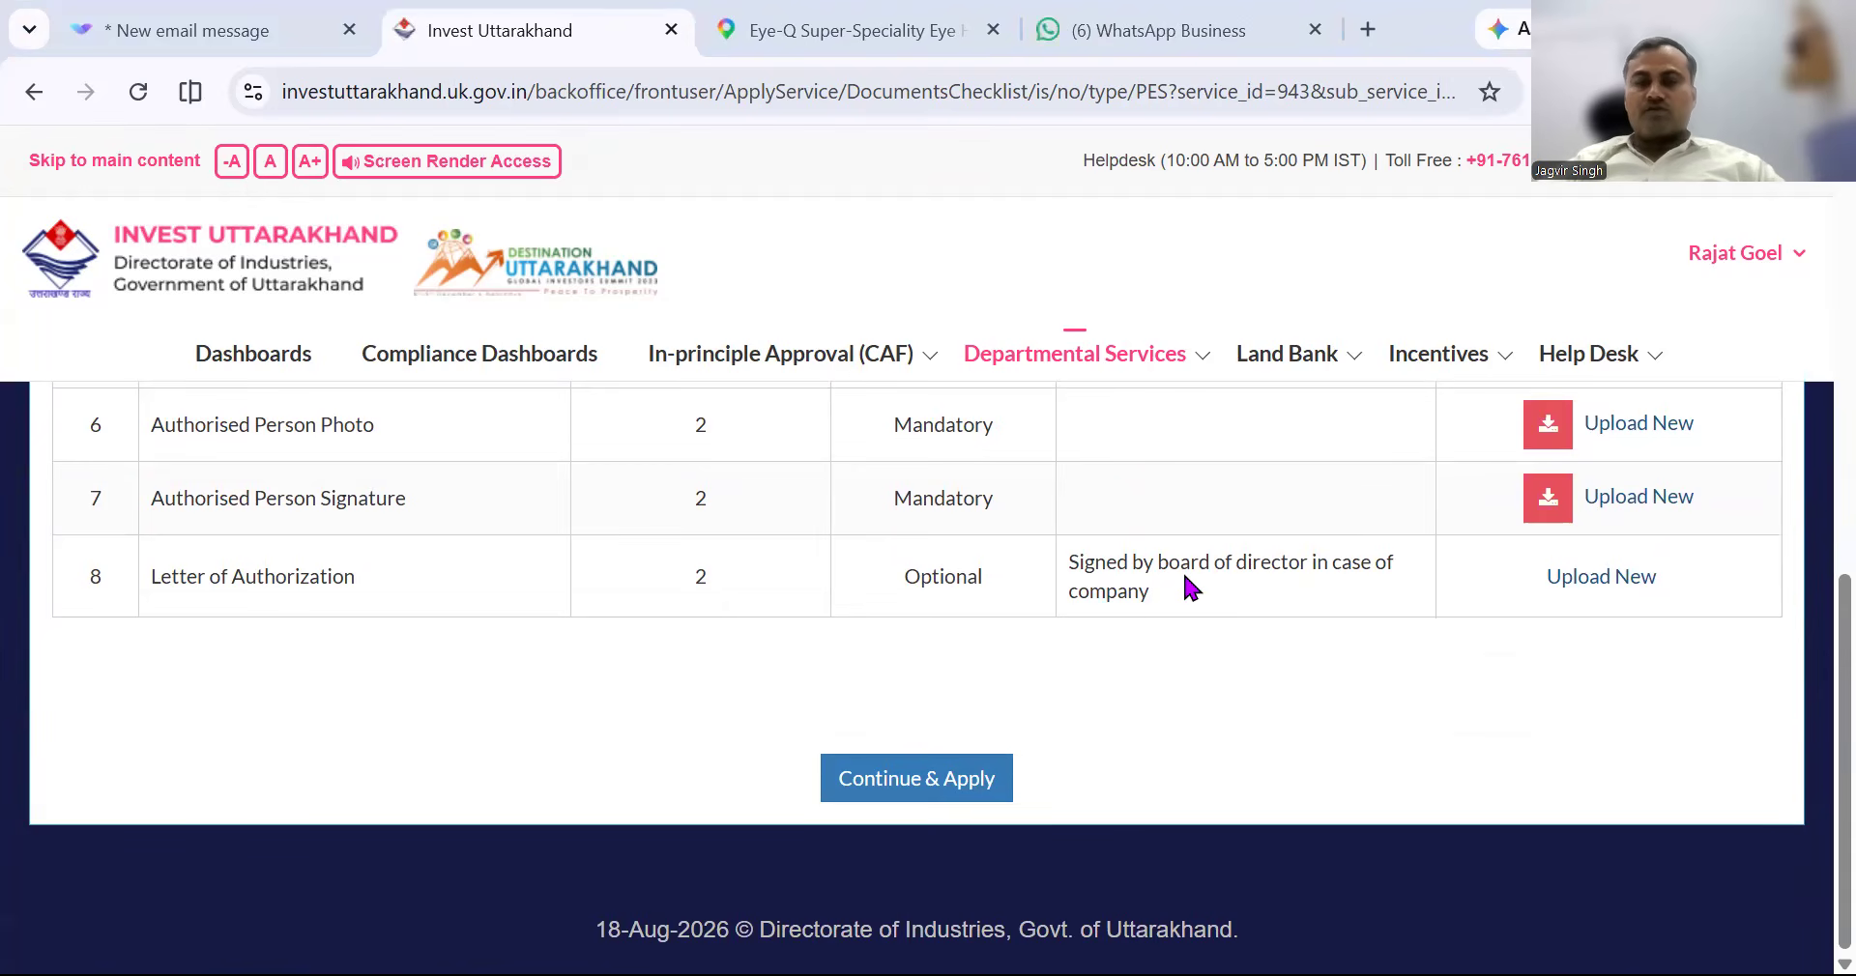
scroll(1185, 579, up, 4)
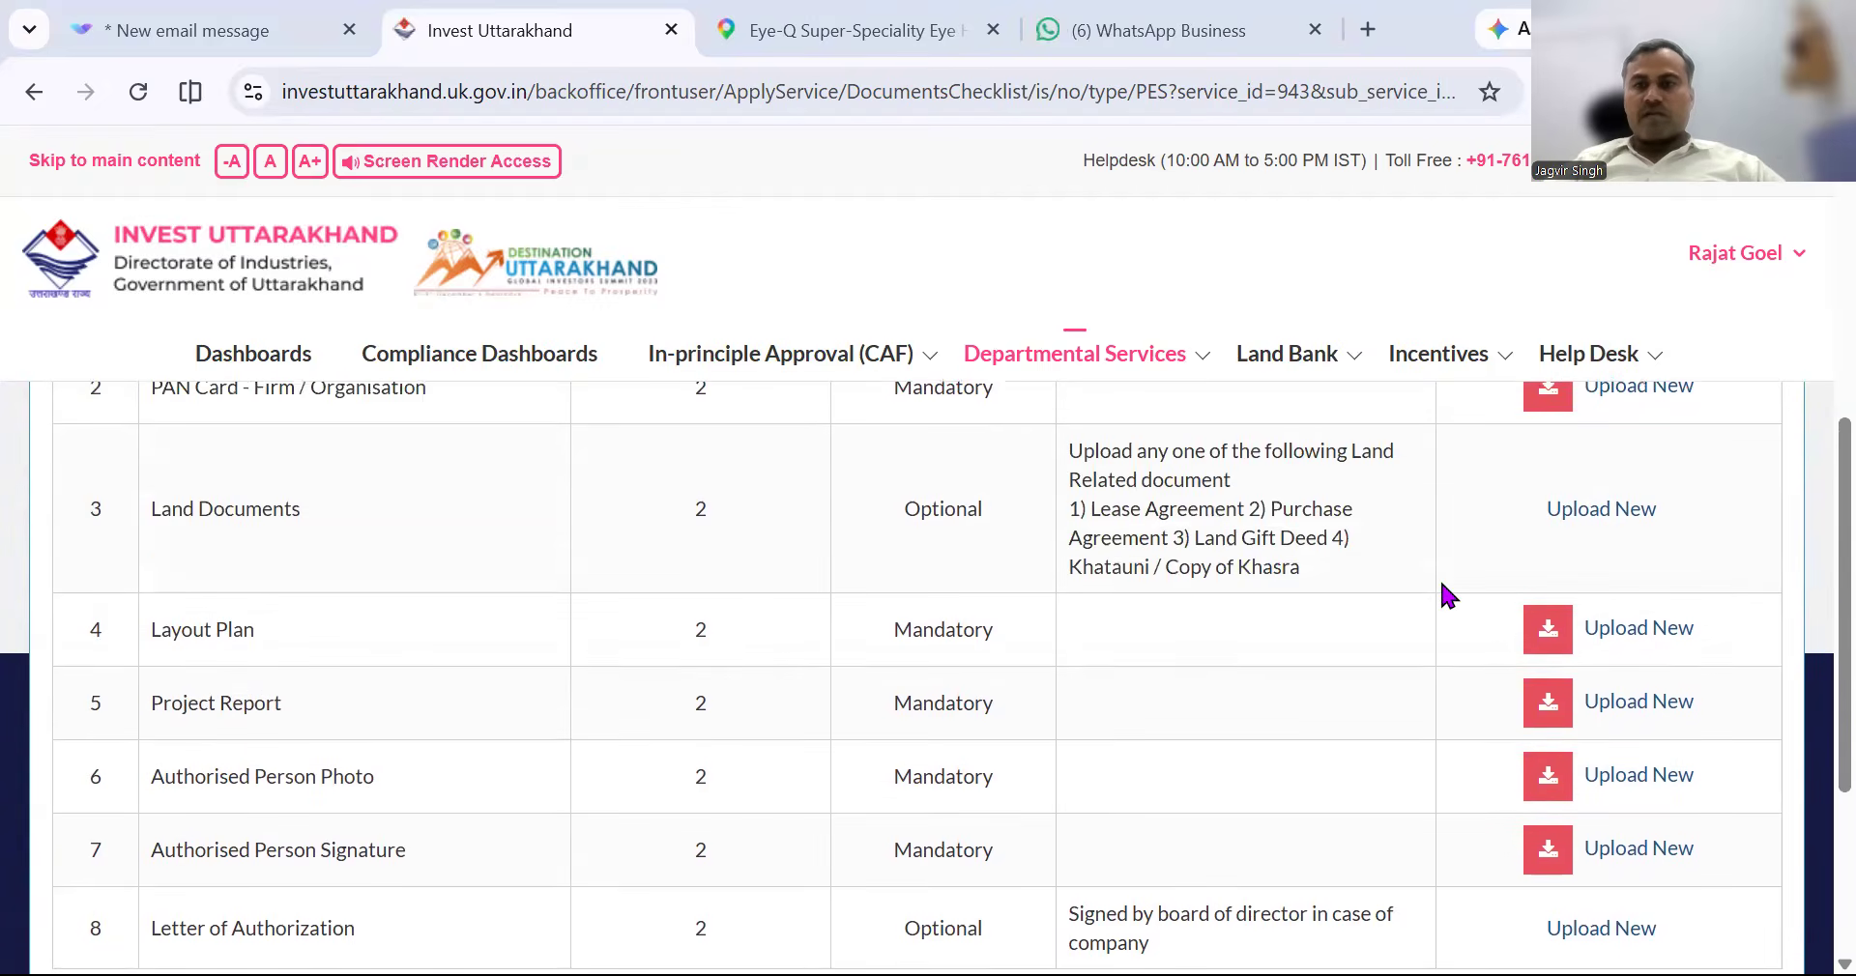
scroll(1443, 592, up, 3)
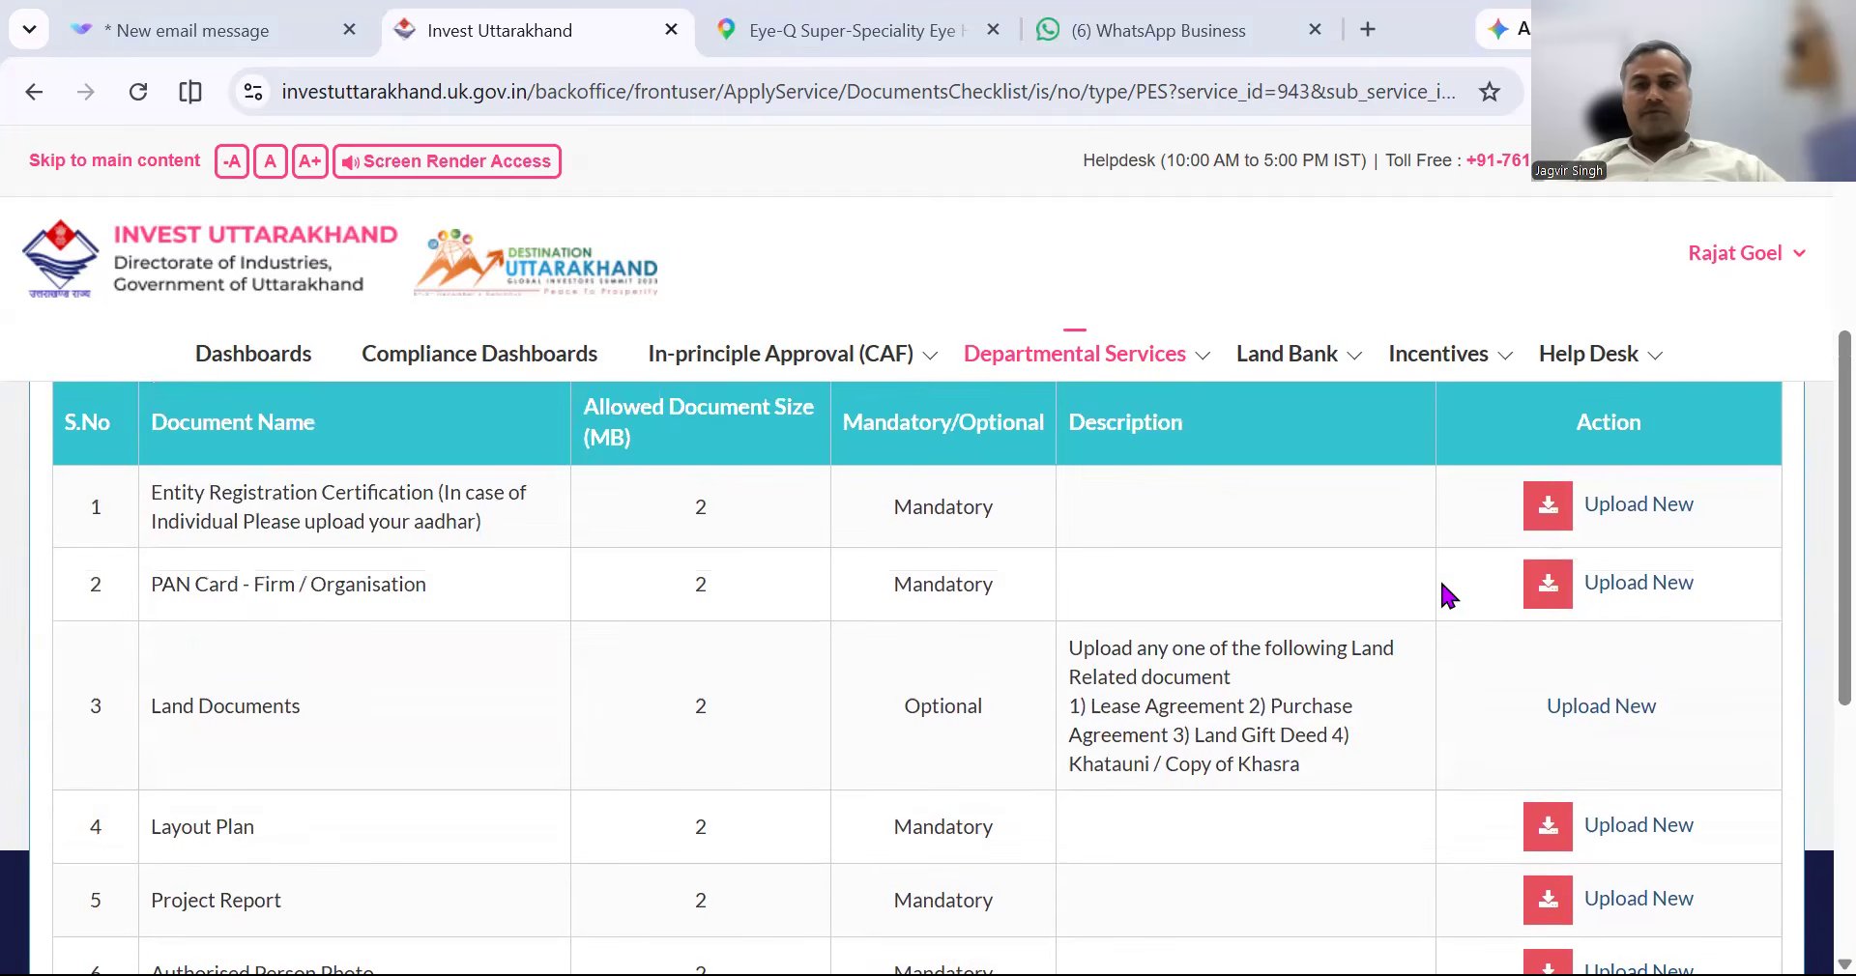
scroll(986, 683, down, 2)
scroll(986, 691, down, 5)
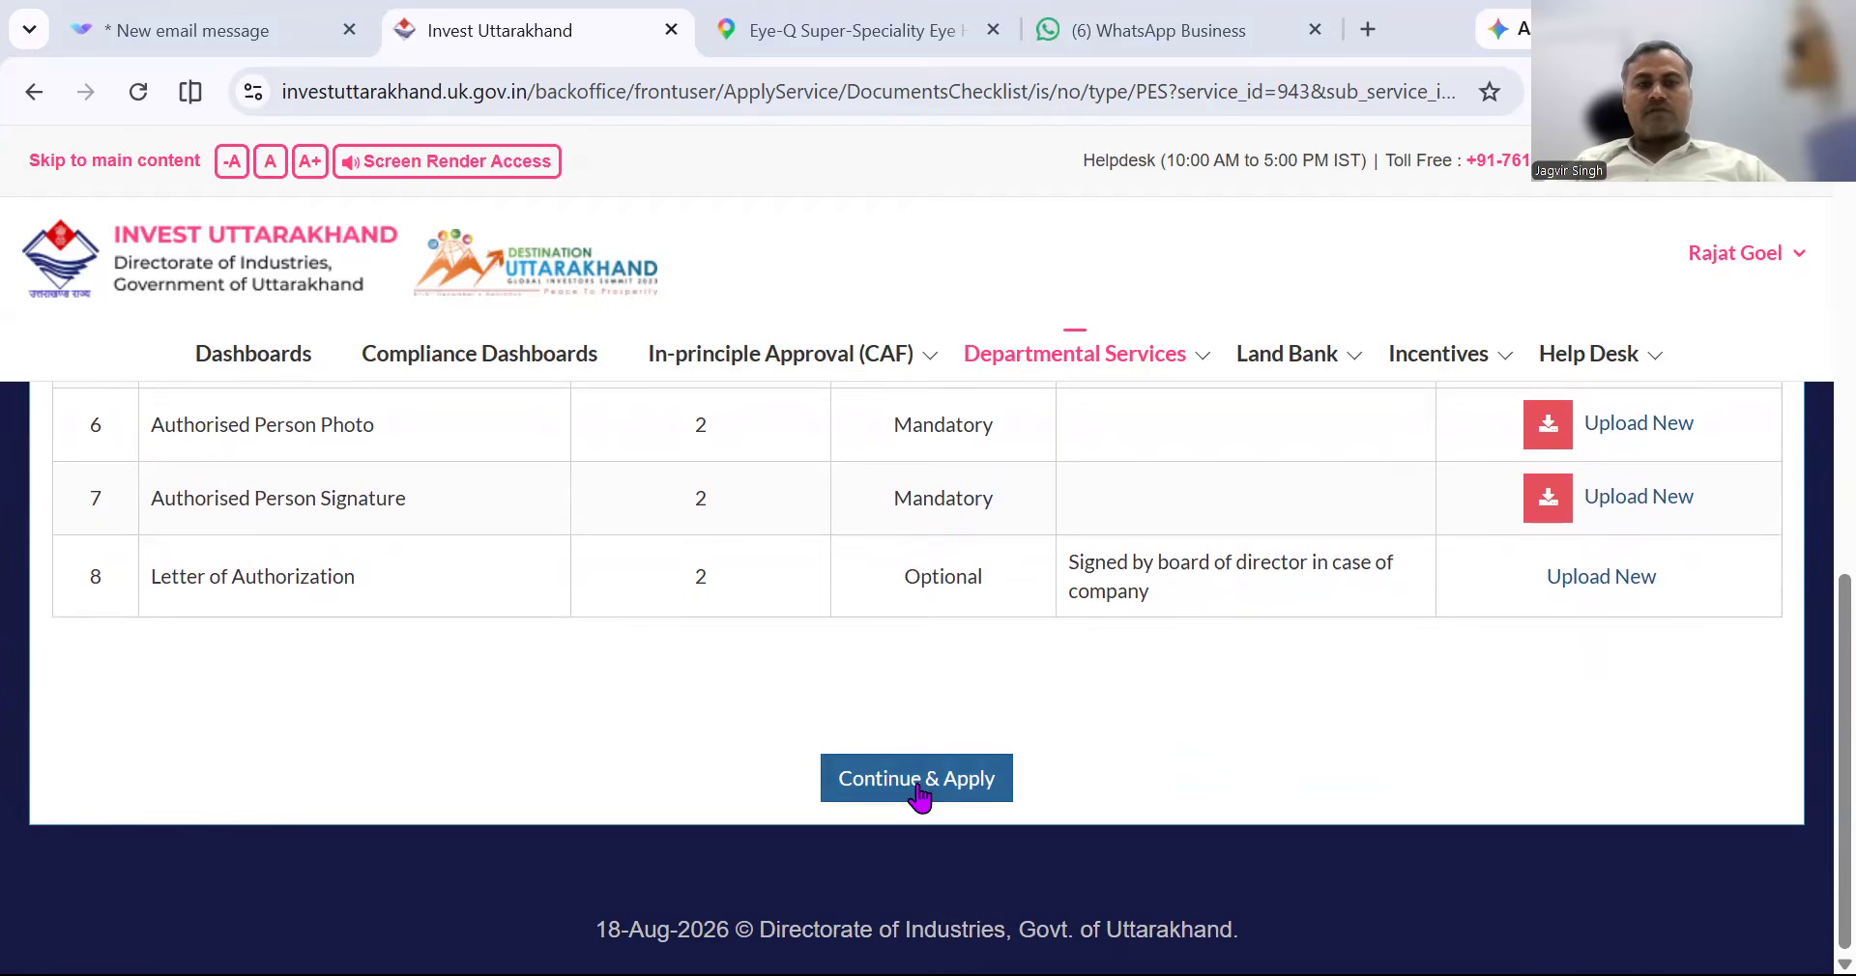
click(918, 787)
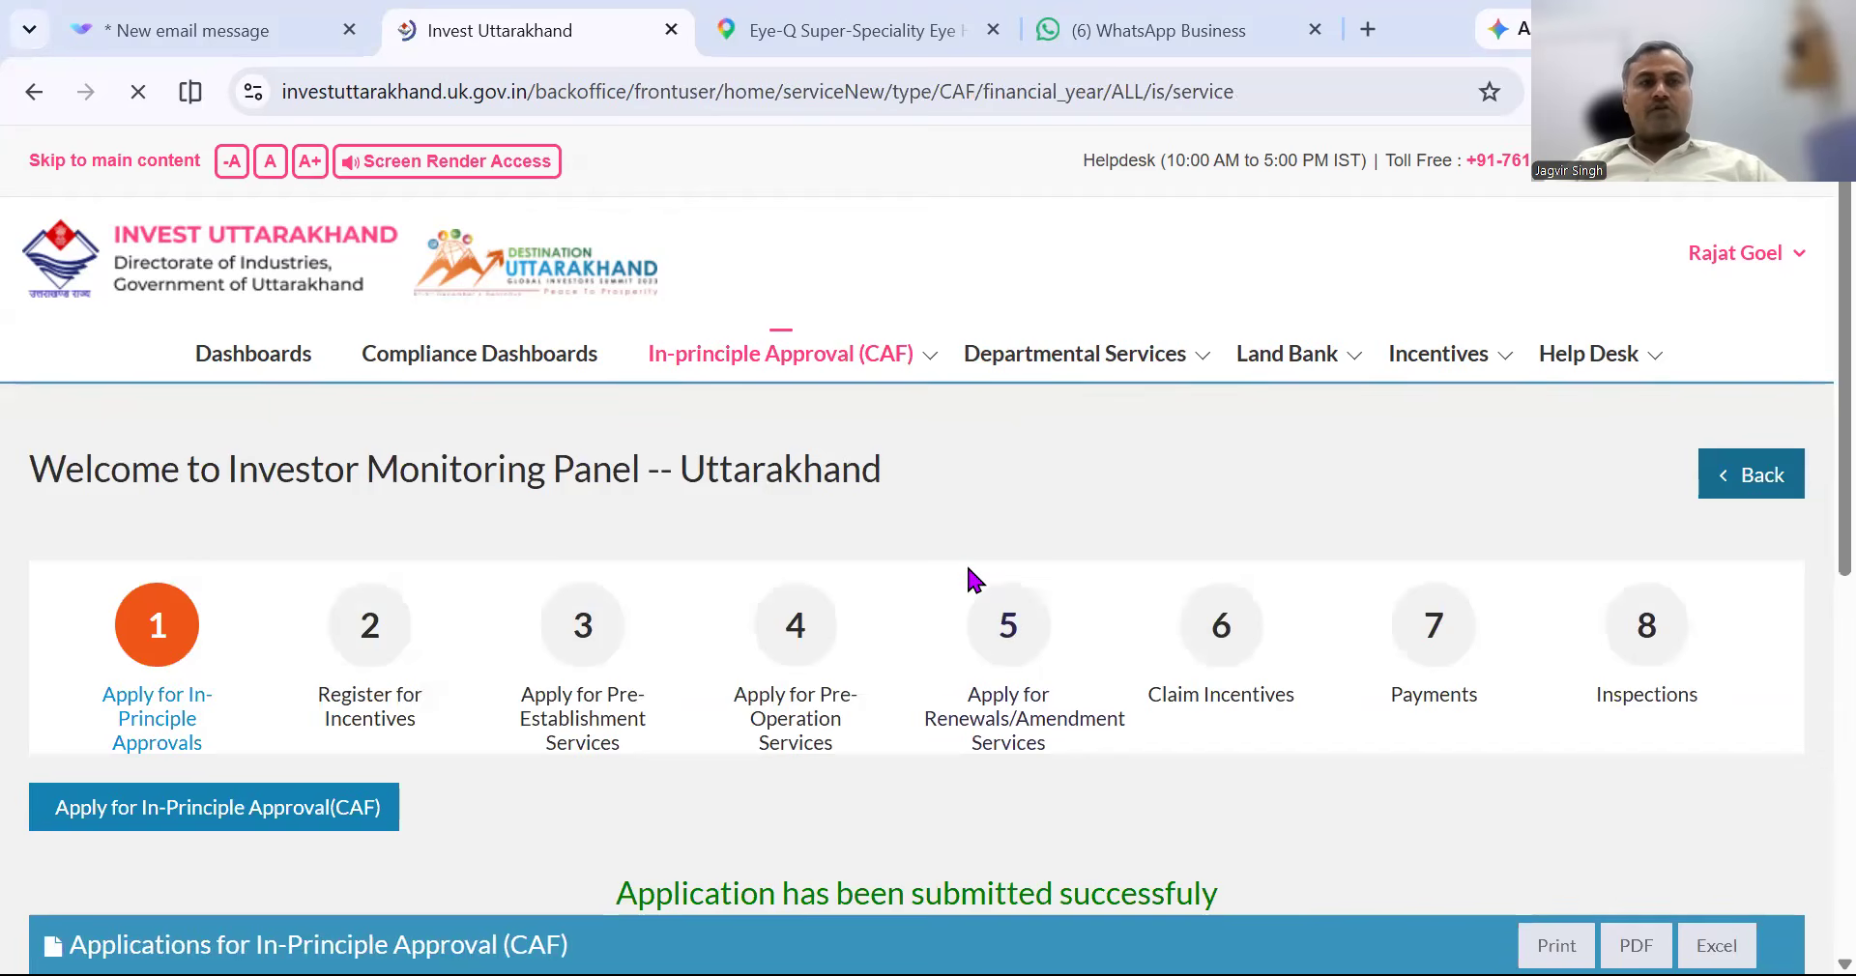
Scroll the In-Principle Approval list to confirm the Nainital application shows Pending.
scroll(972, 578, down, 4)
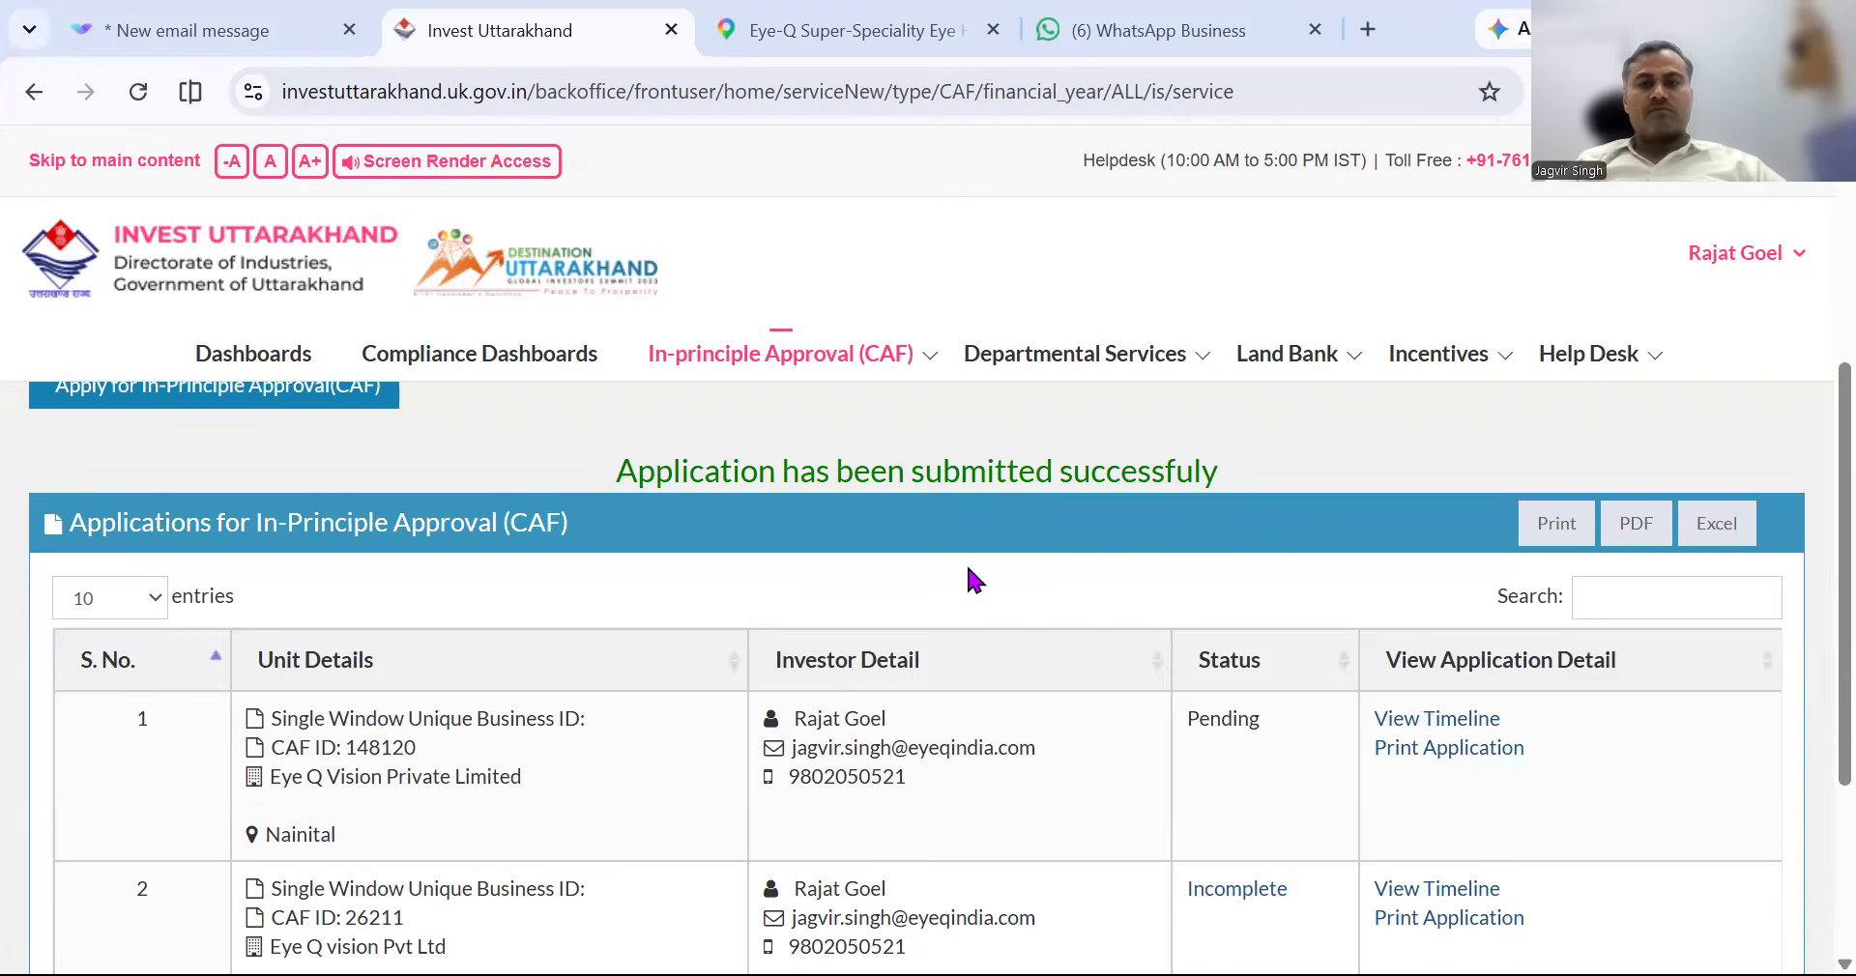
scroll(970, 576, down, 2)
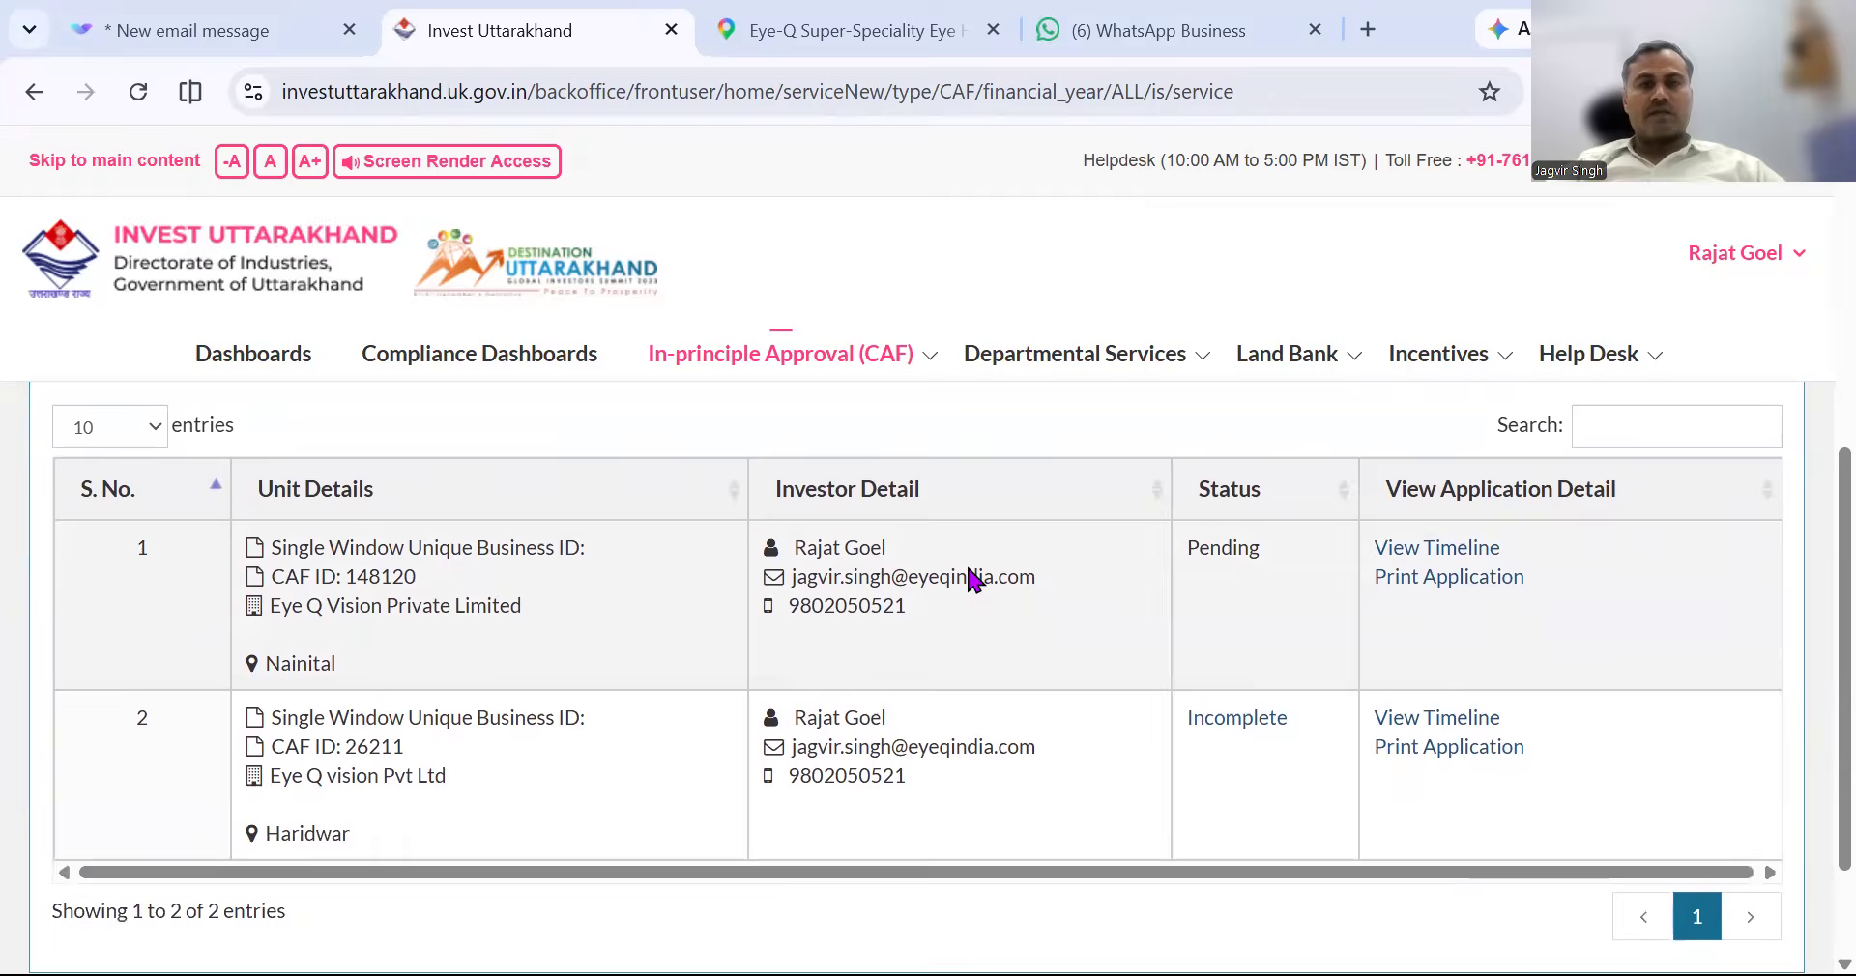
scroll(971, 578, down, 1)
scroll(971, 578, down, 1)
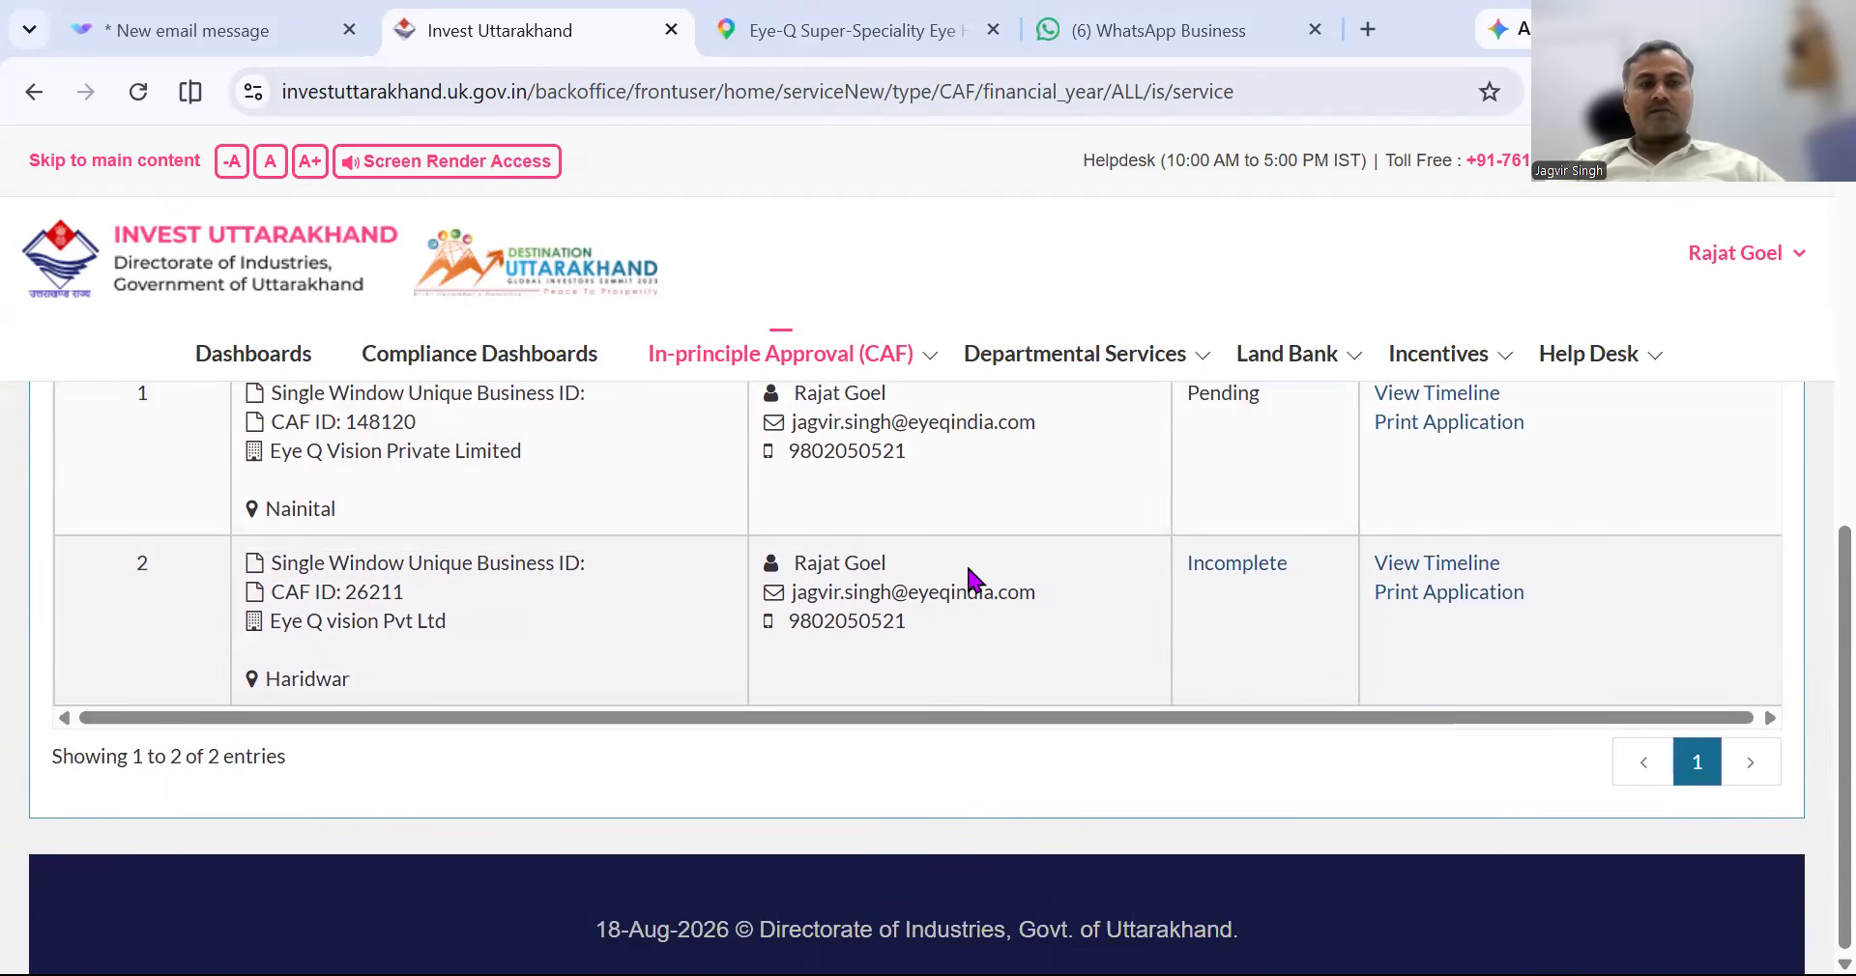
scroll(974, 578, up, 1)
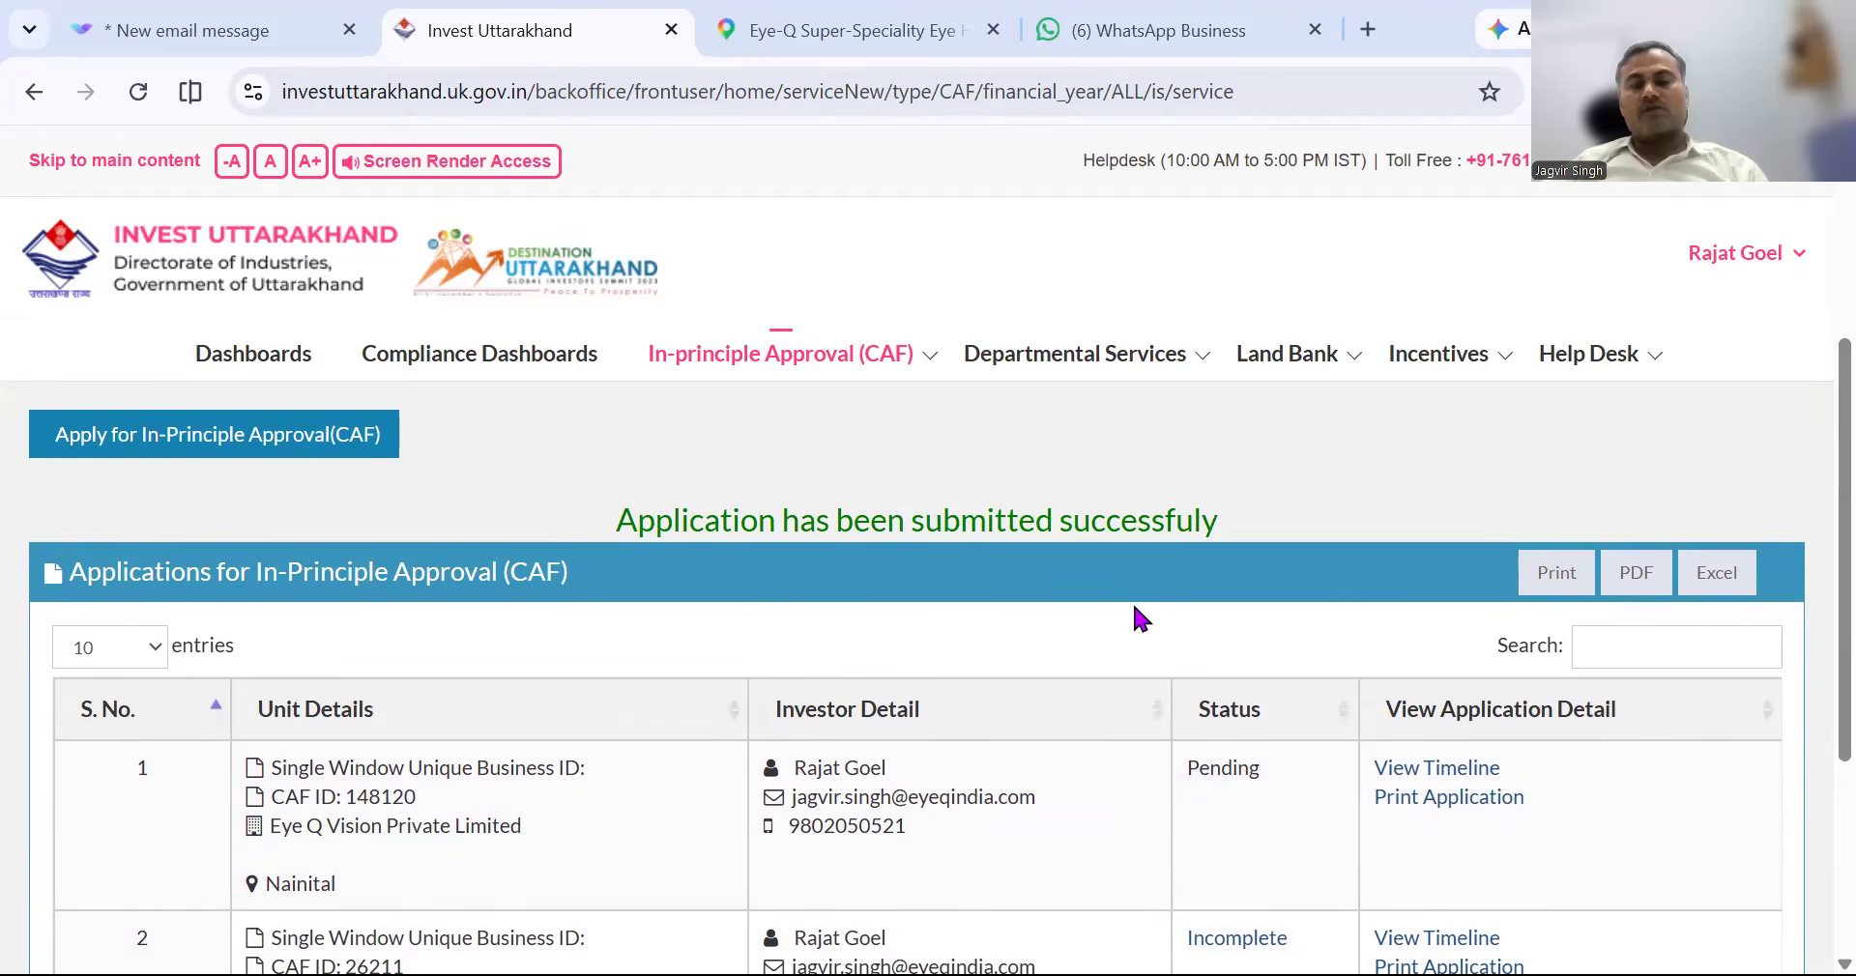
scroll(1136, 620, down, 1)
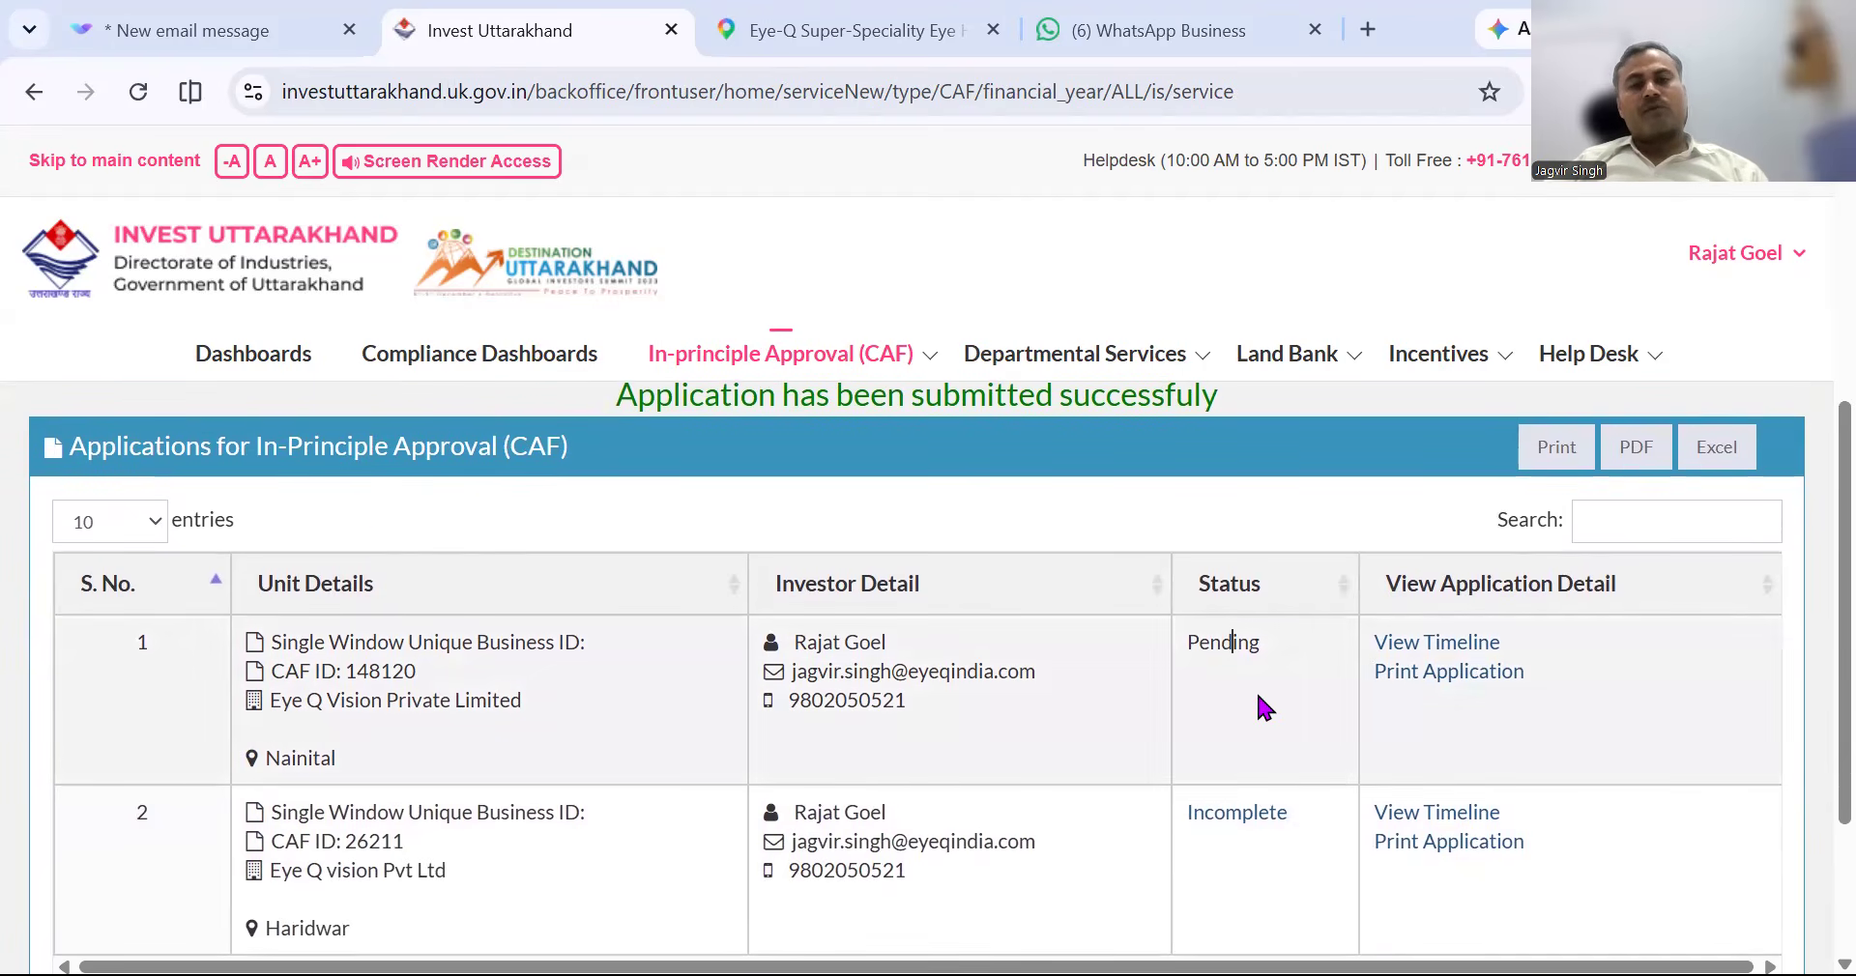
scroll(1257, 698, down, 1)
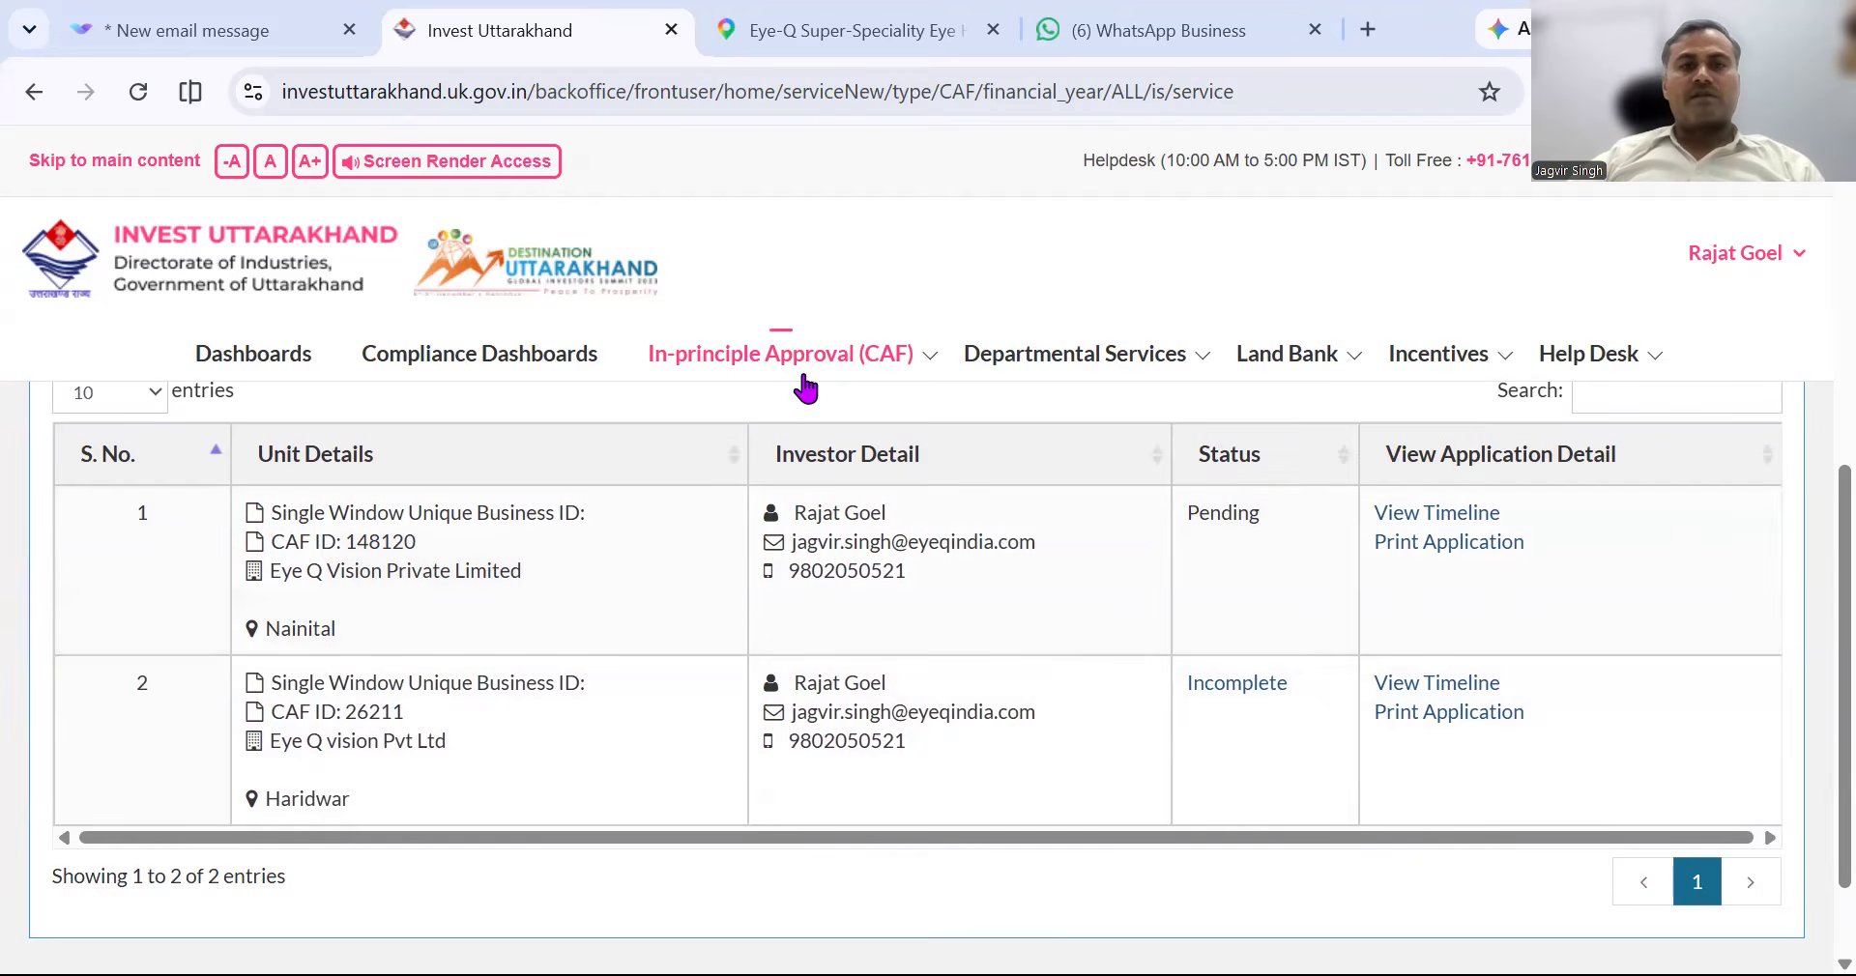
Open Departmental Services Renewals/Amendment and select Uttarakhand Pollution Control Board as department.
mouse_move(803, 376)
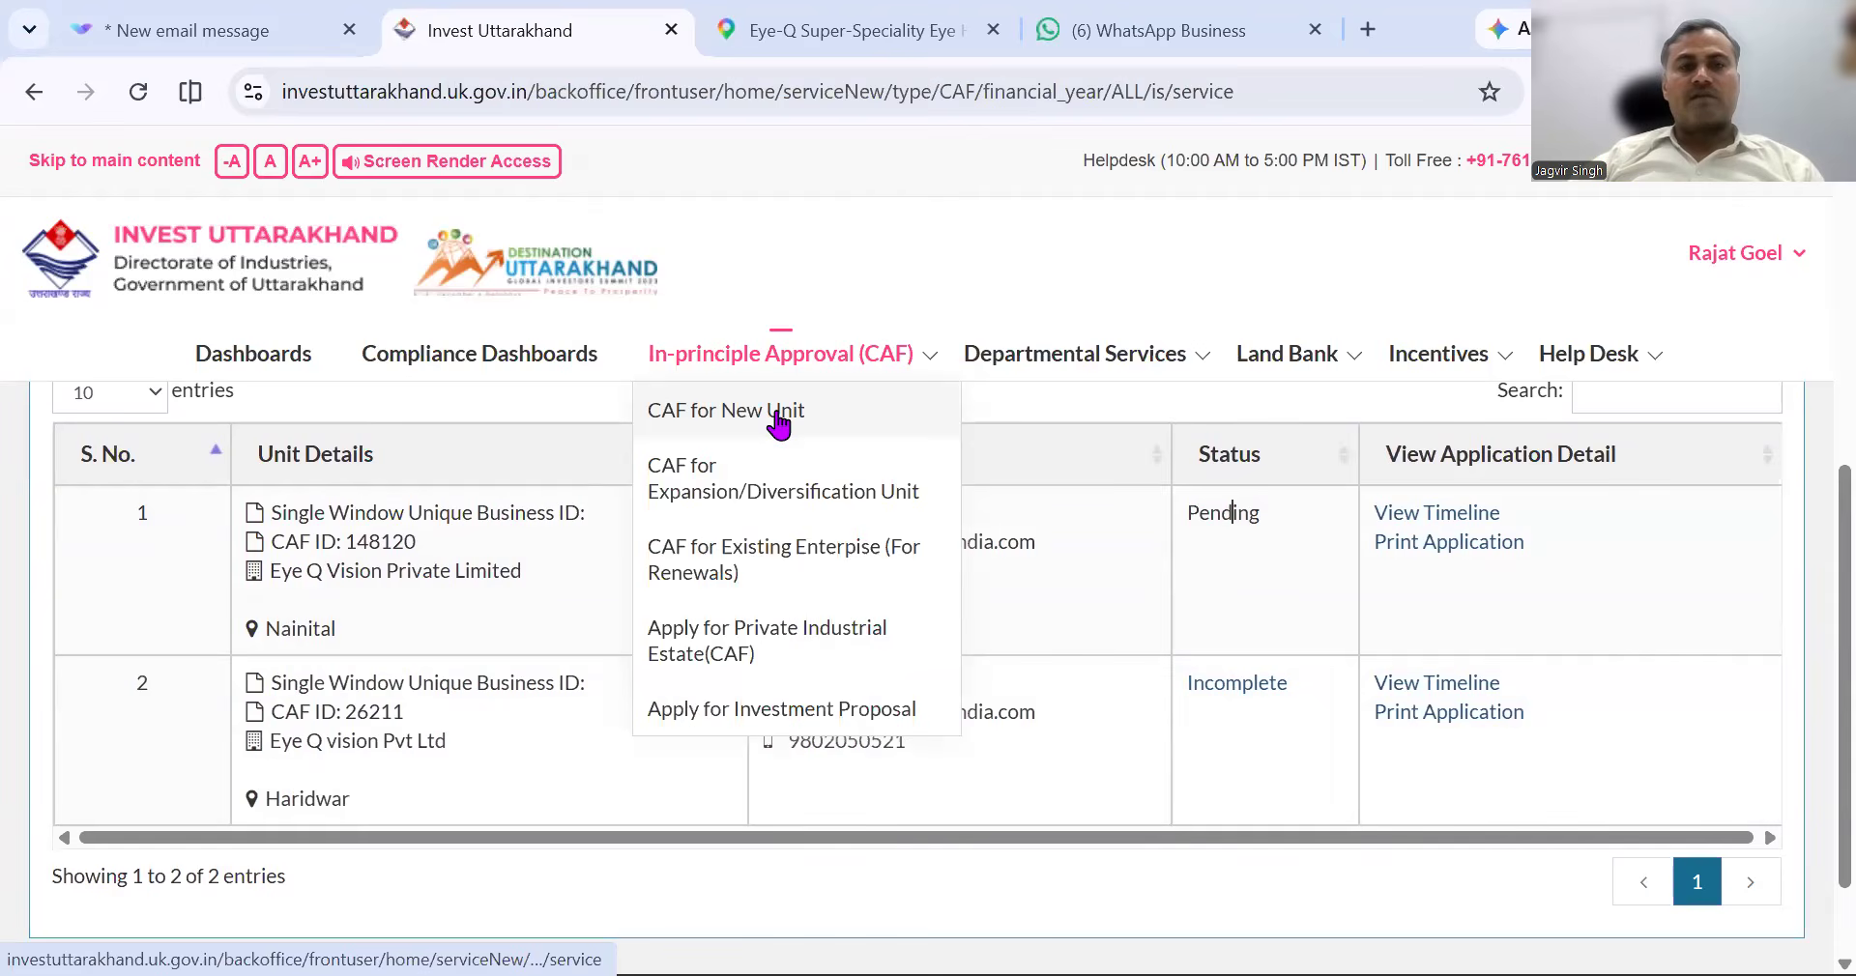
mouse_move(1004, 390)
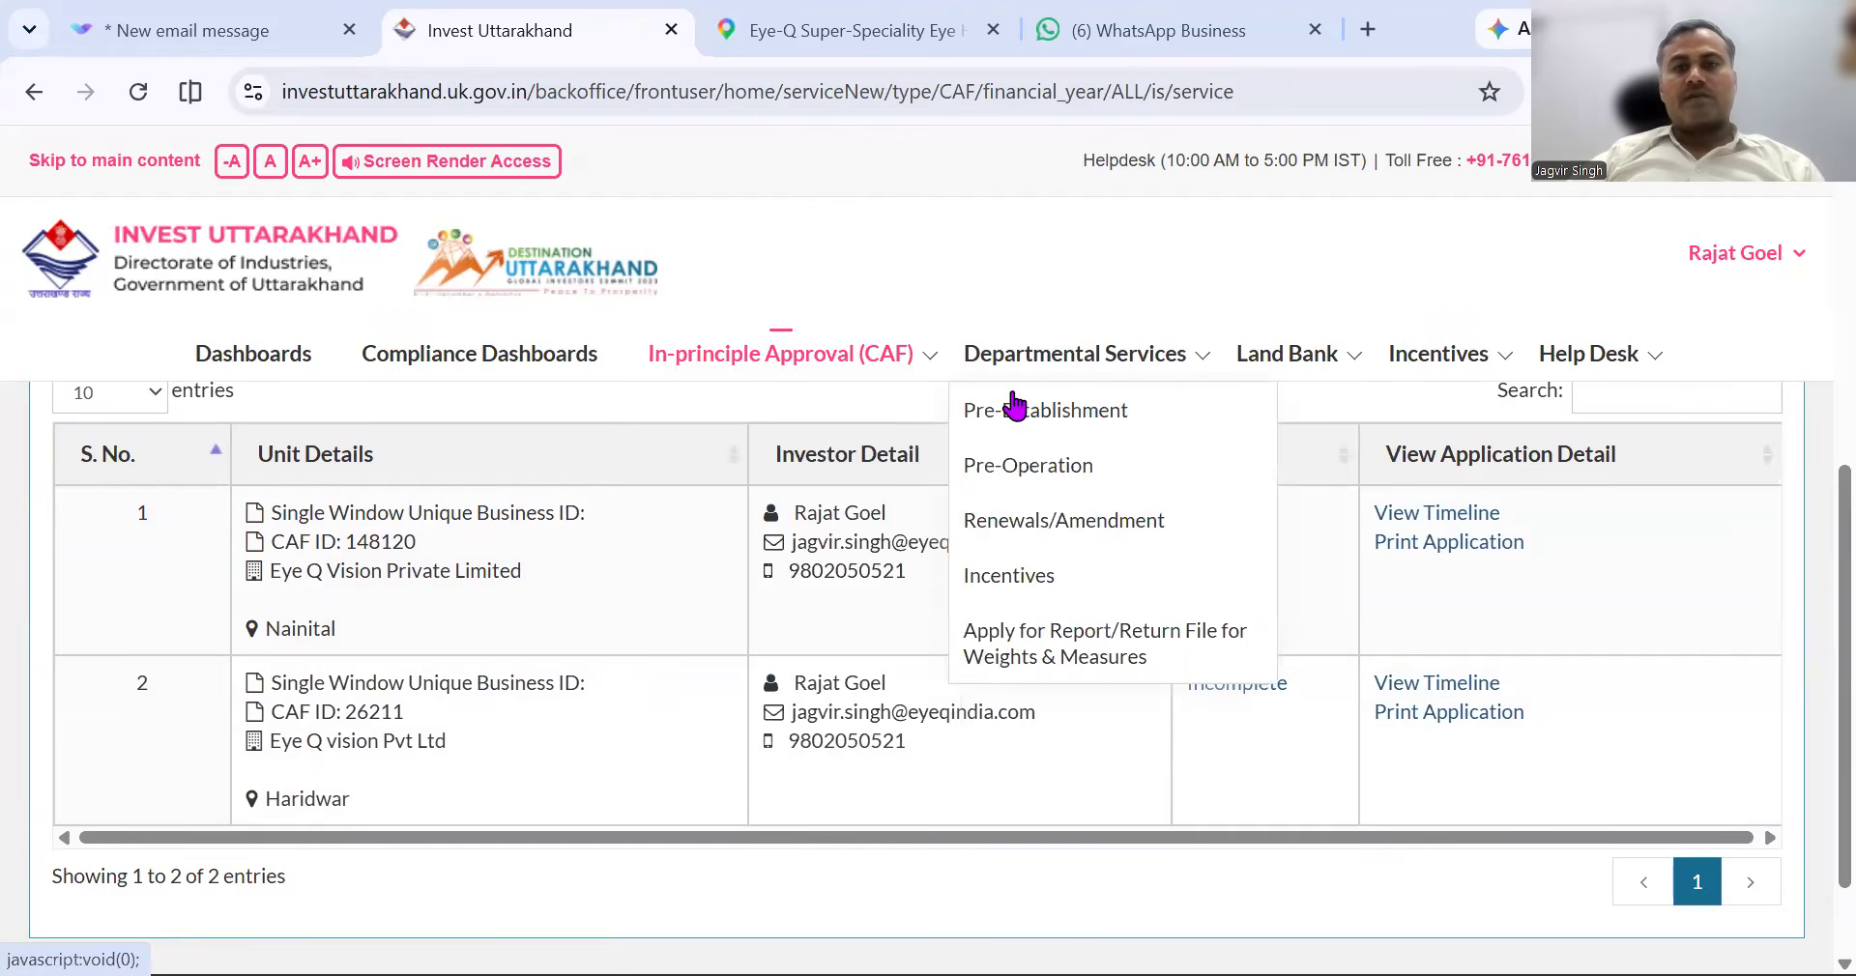
click(1103, 542)
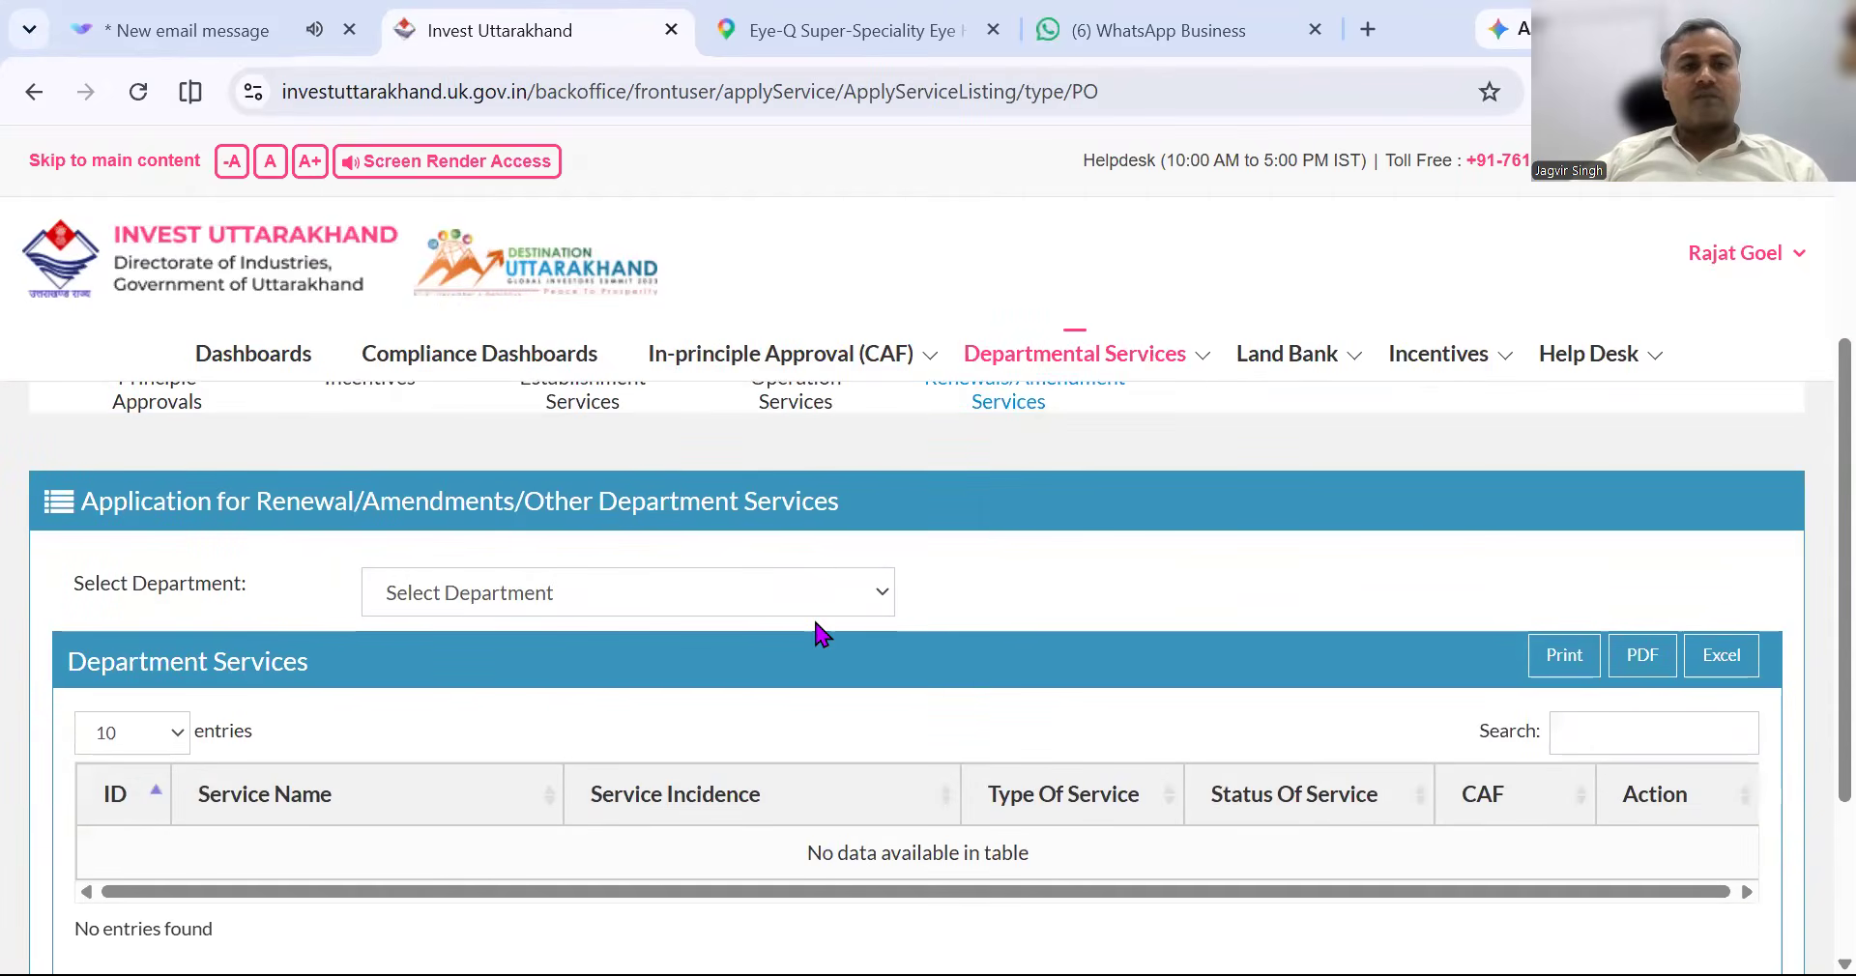
click(802, 589)
scroll(779, 501, down, 3)
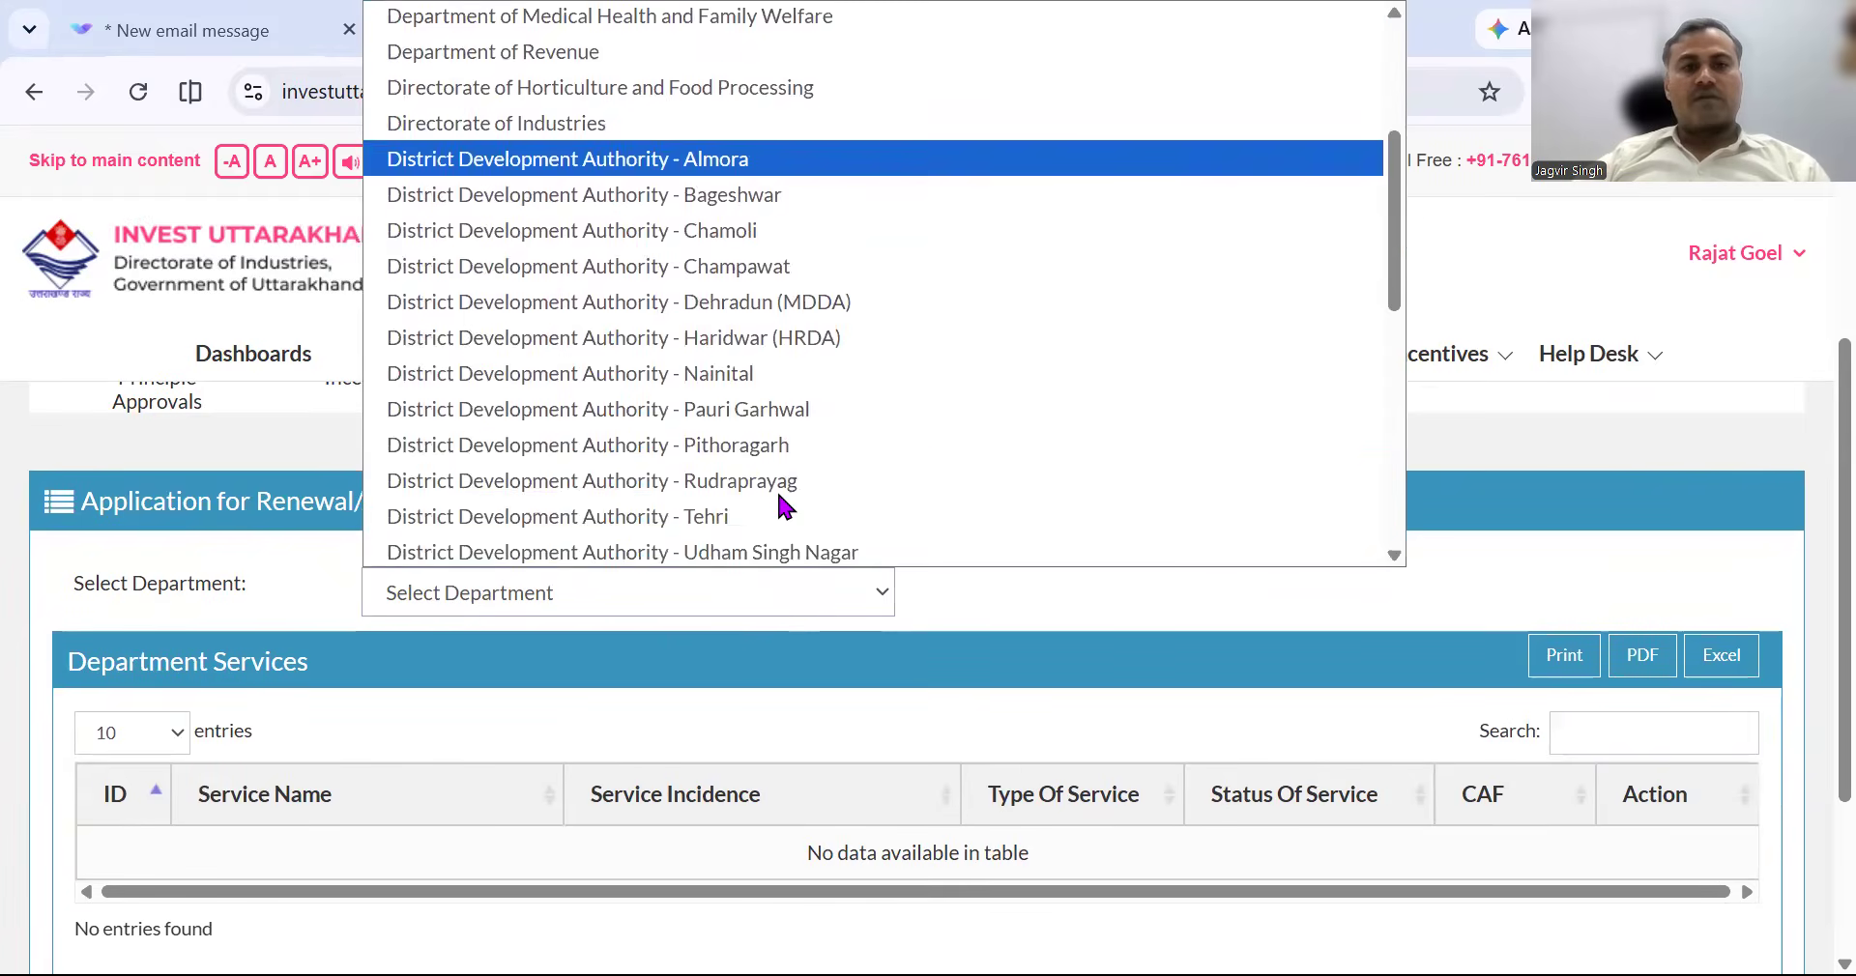
scroll(776, 489, down, 5)
scroll(775, 489, down, 1)
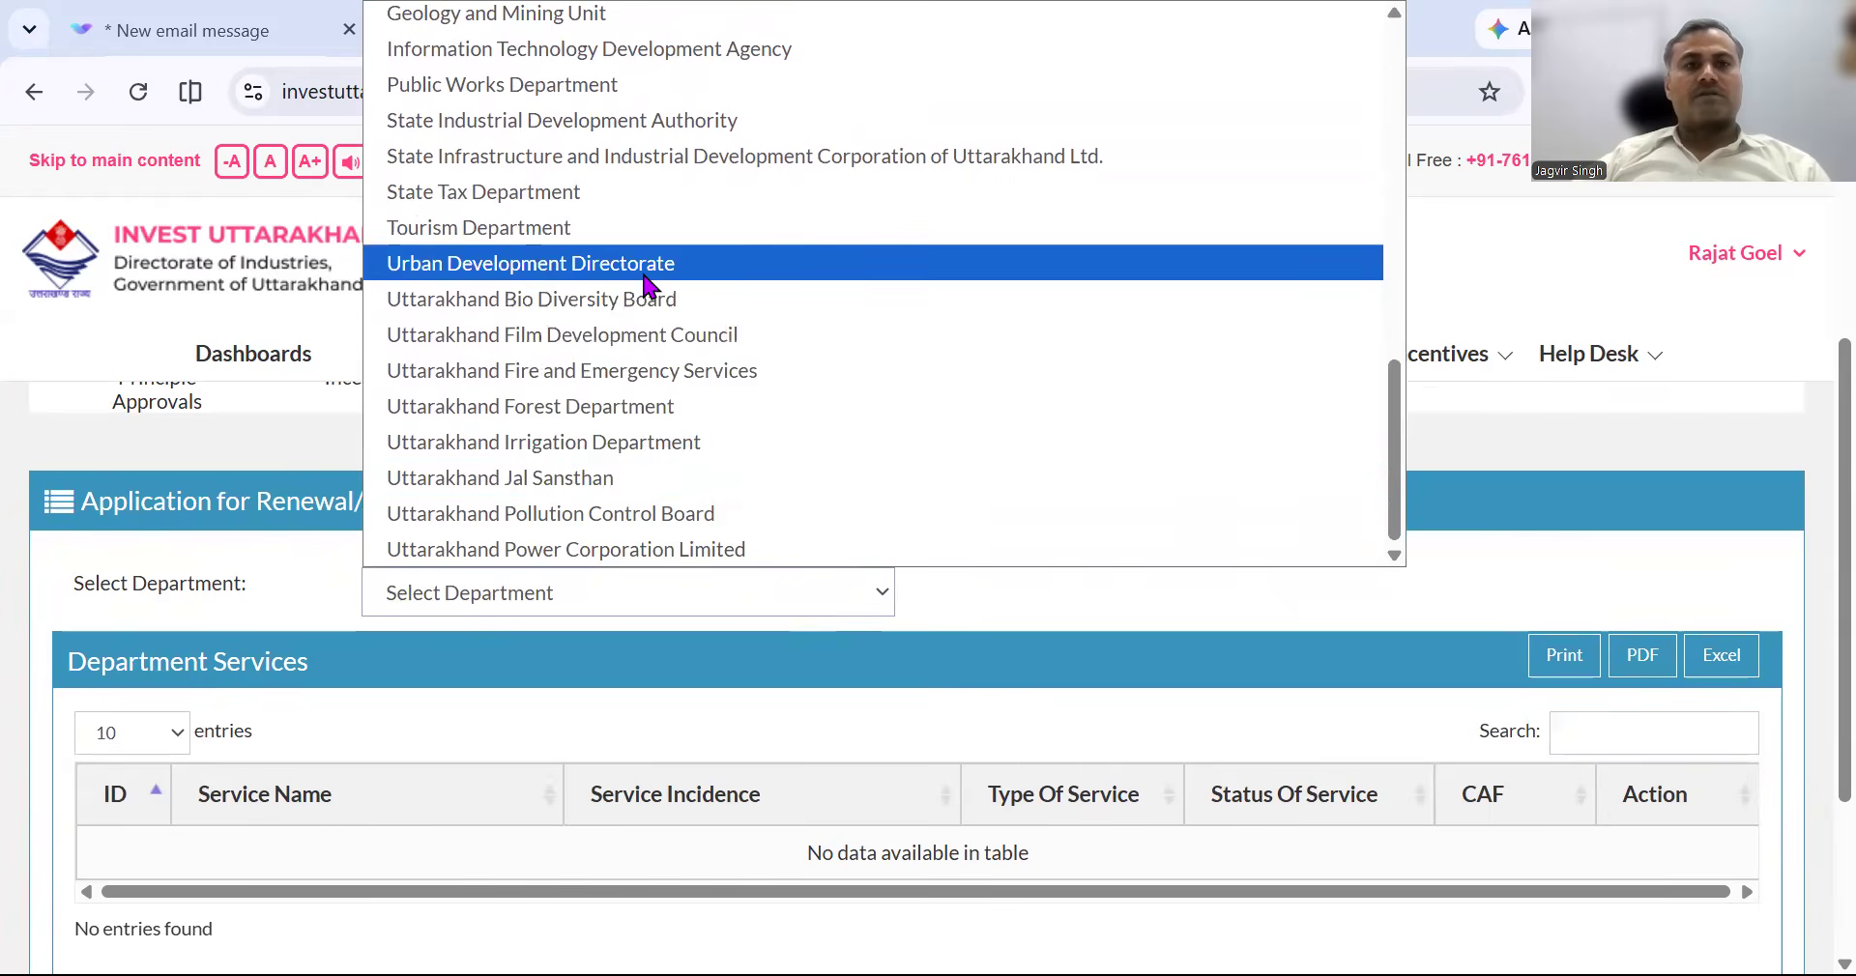
click(674, 513)
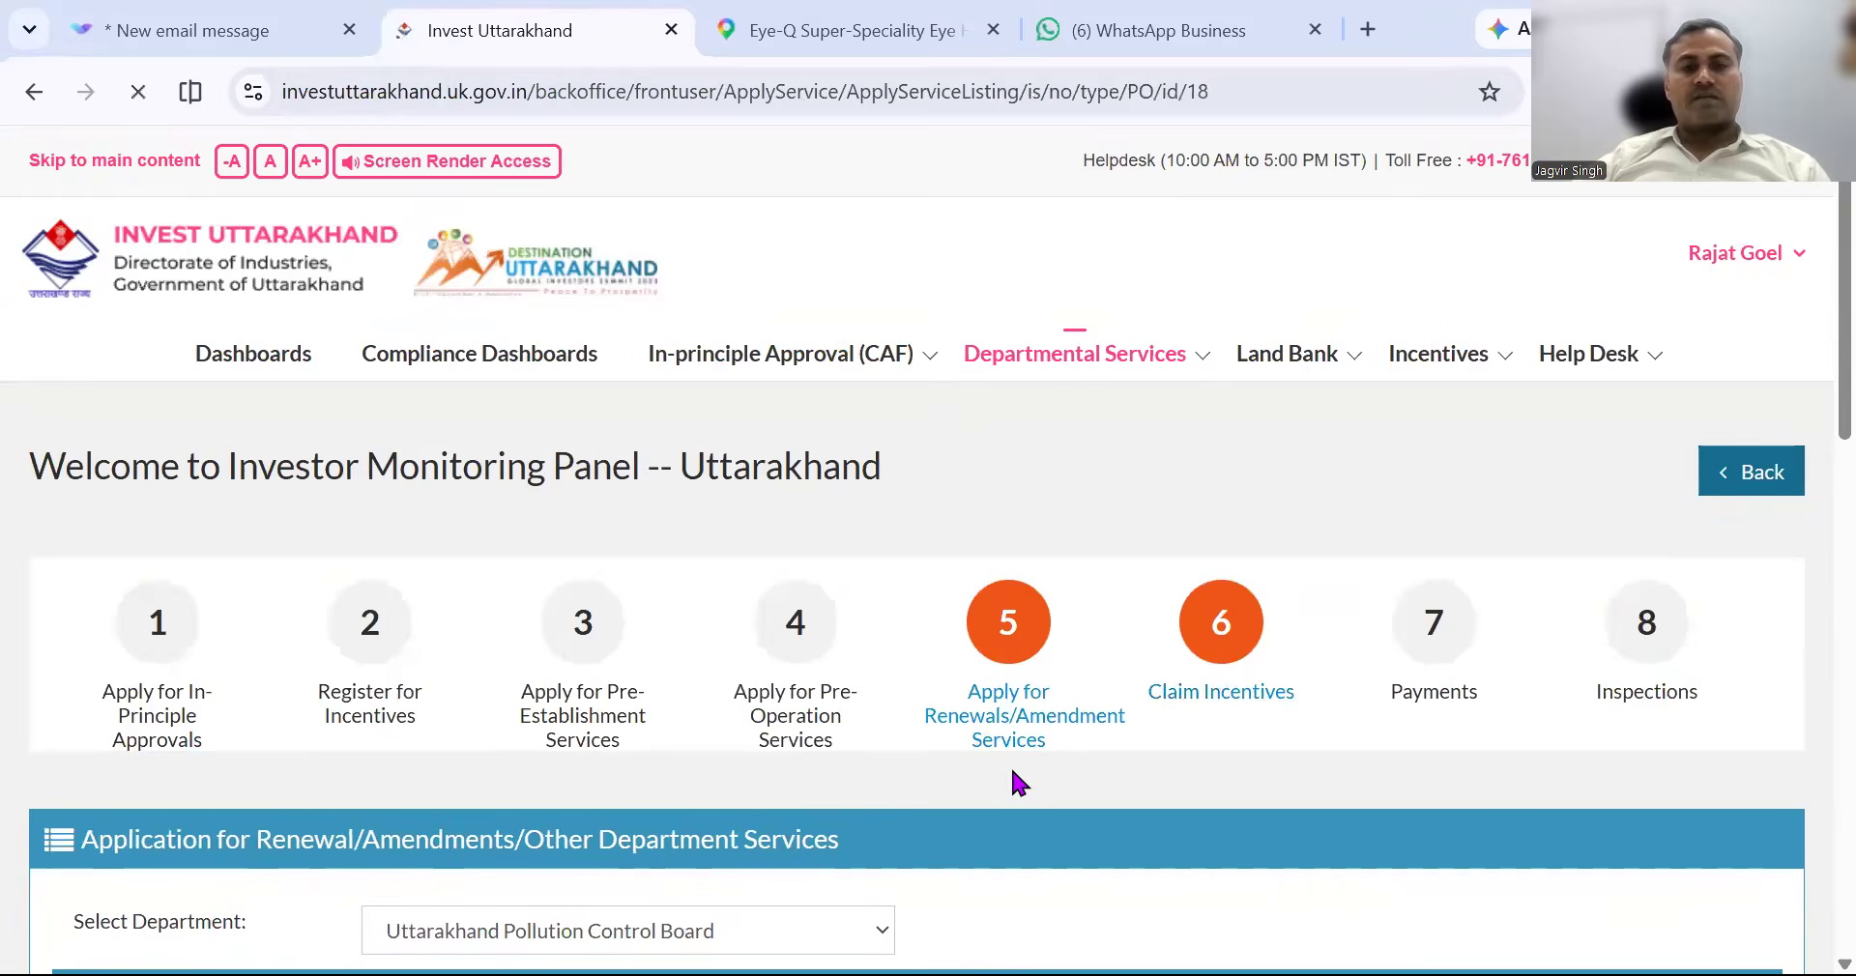
scroll(1015, 781, down, 3)
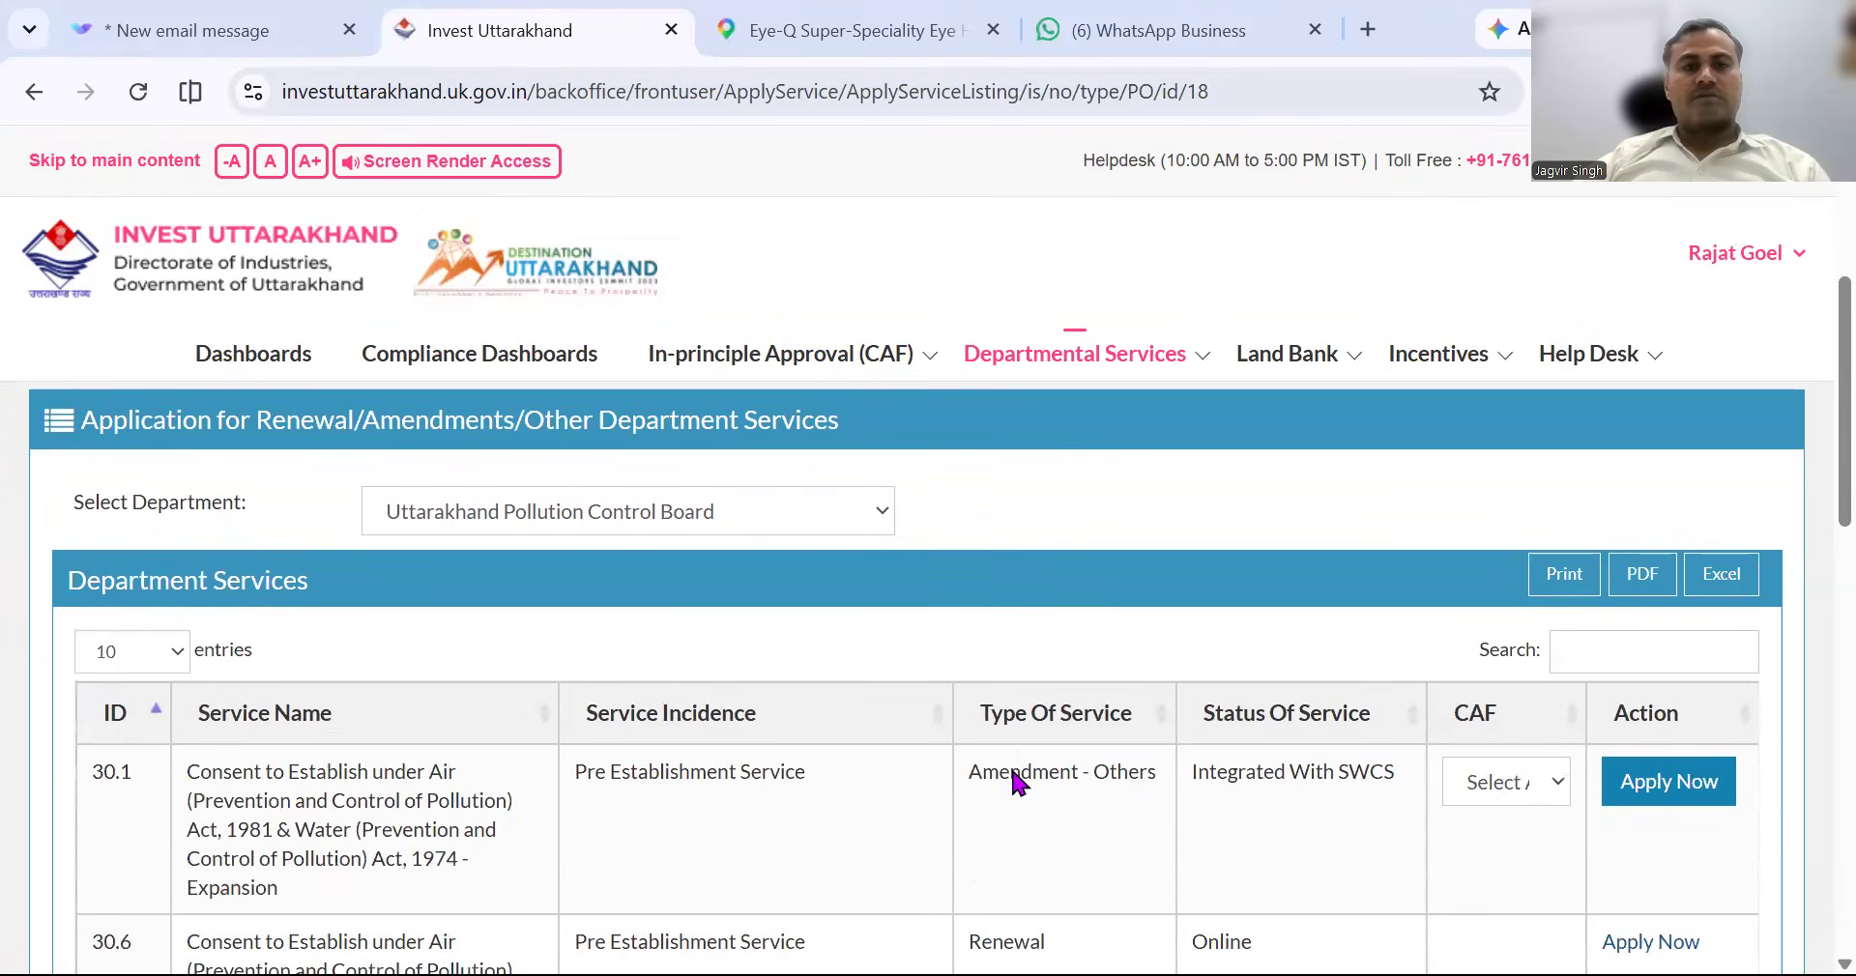
scroll(957, 675, down, 1)
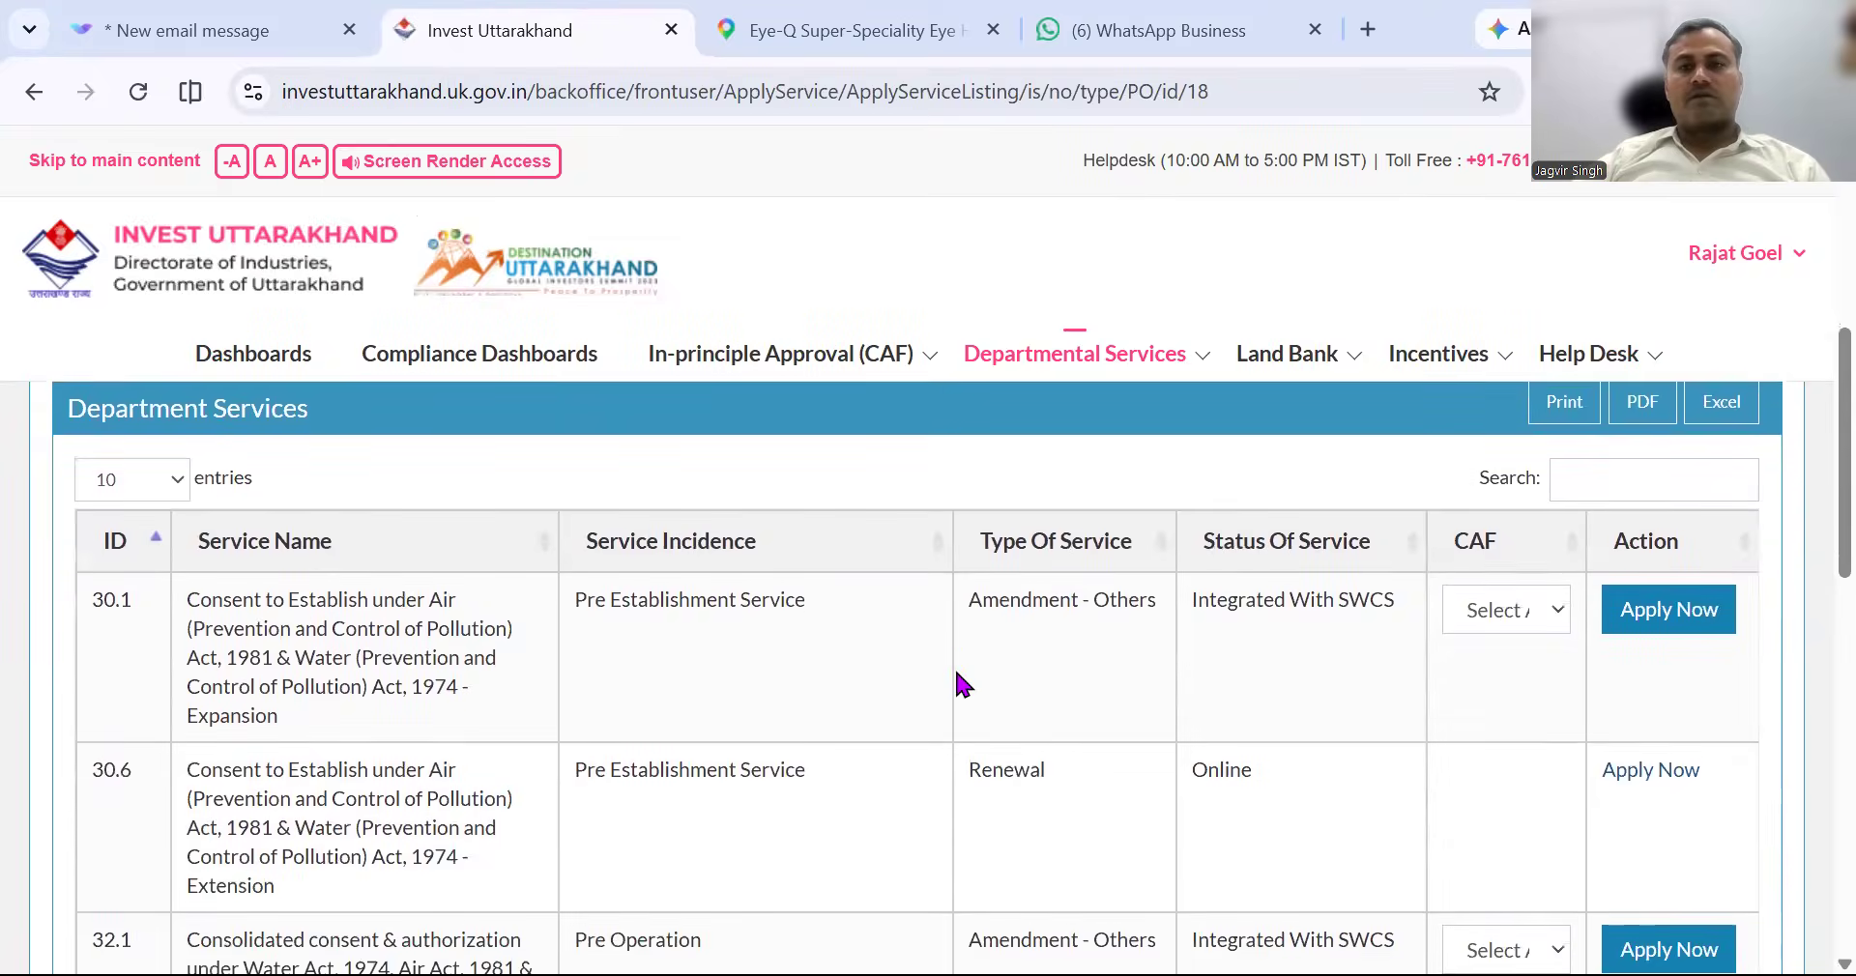
scroll(956, 675, down, 3)
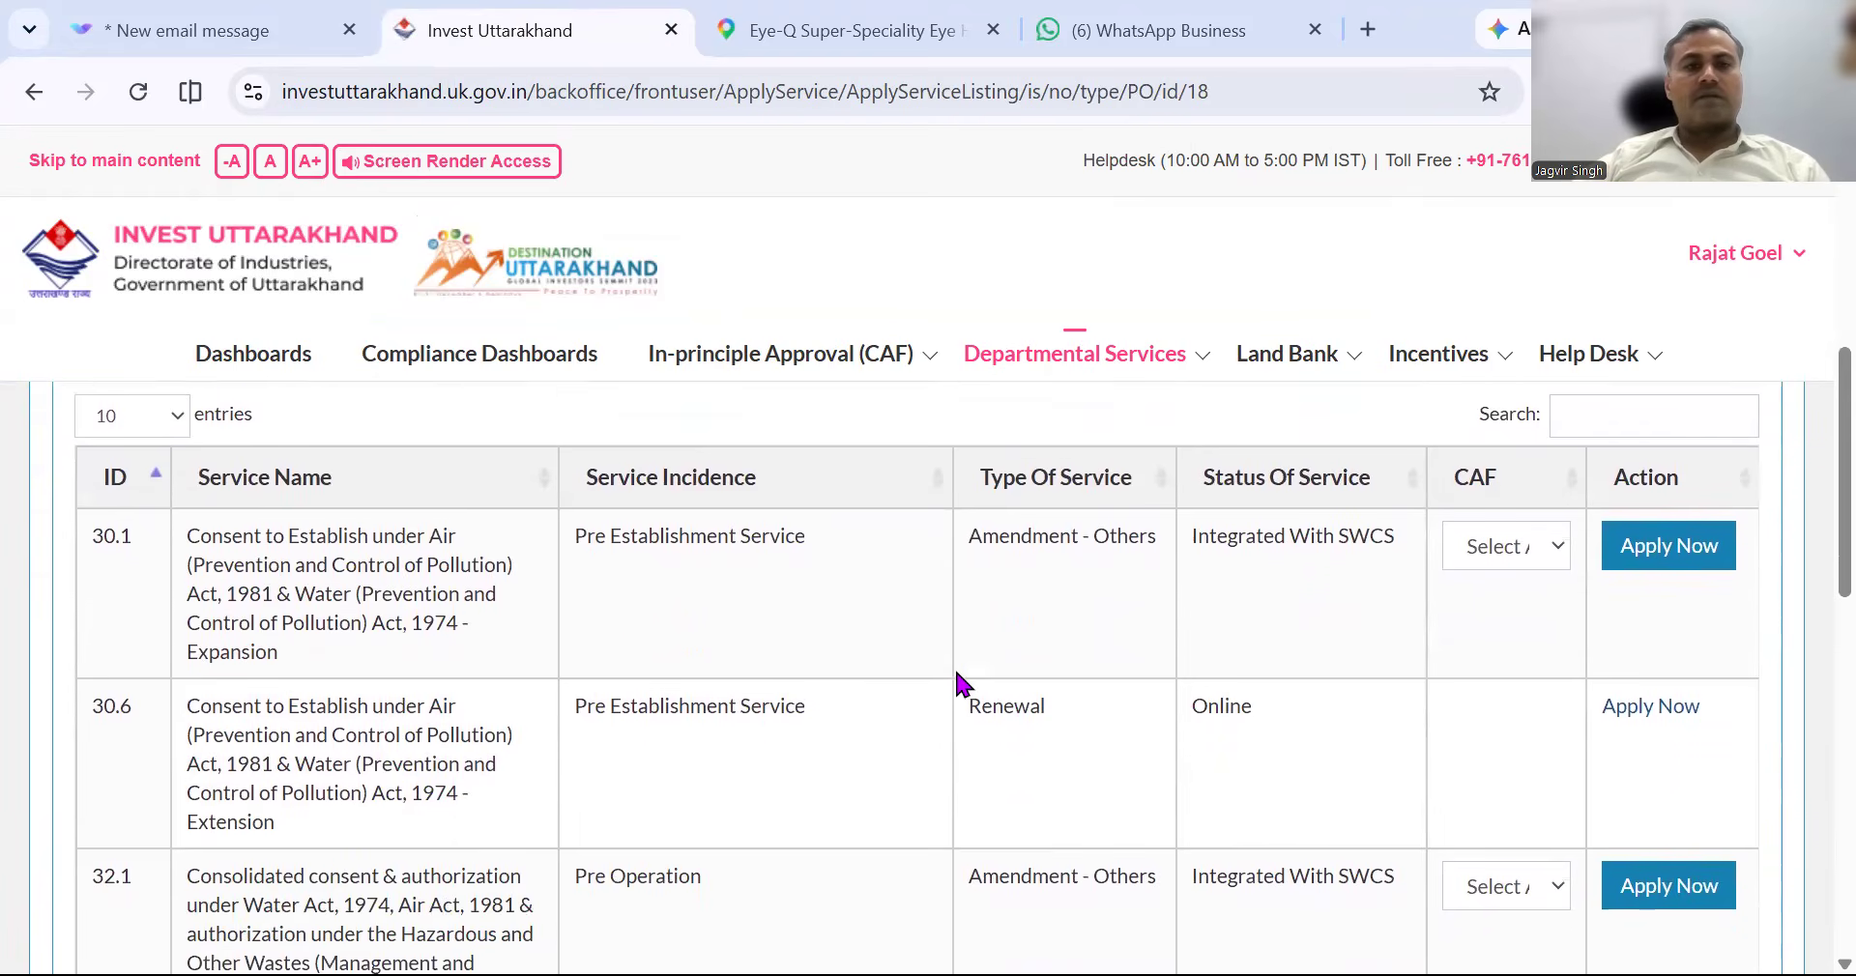
scroll(960, 681, down, 8)
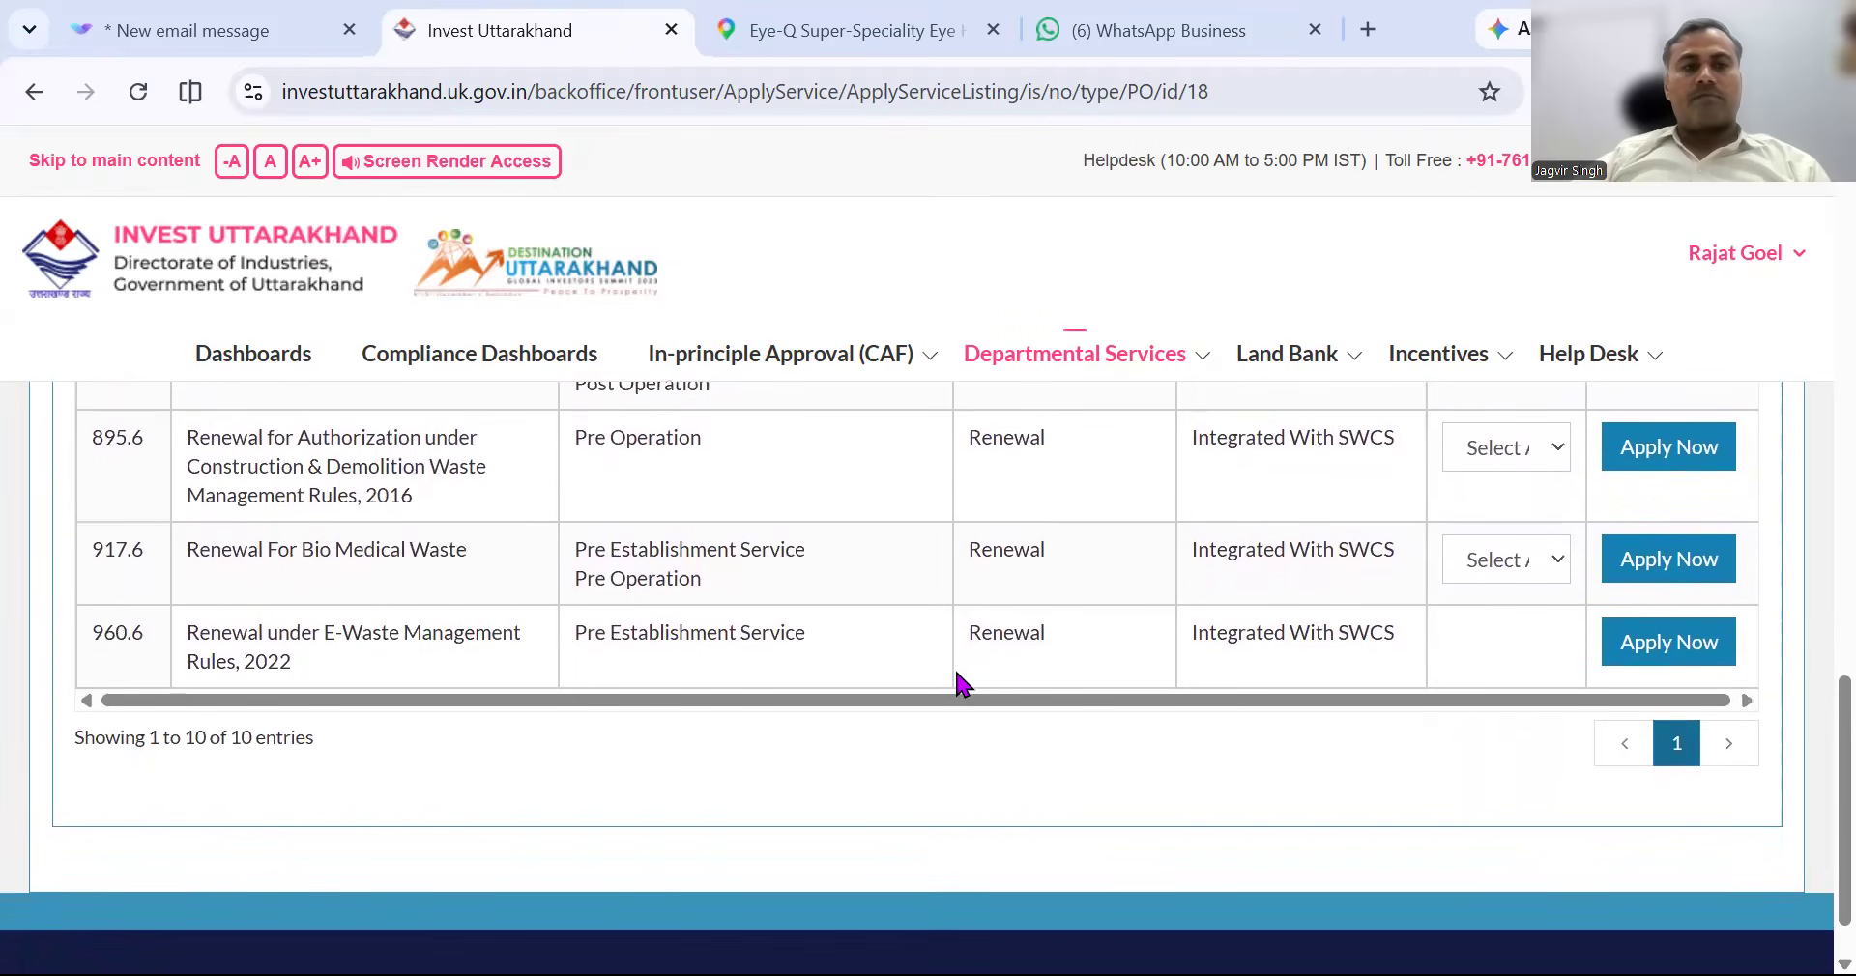
click(1494, 560)
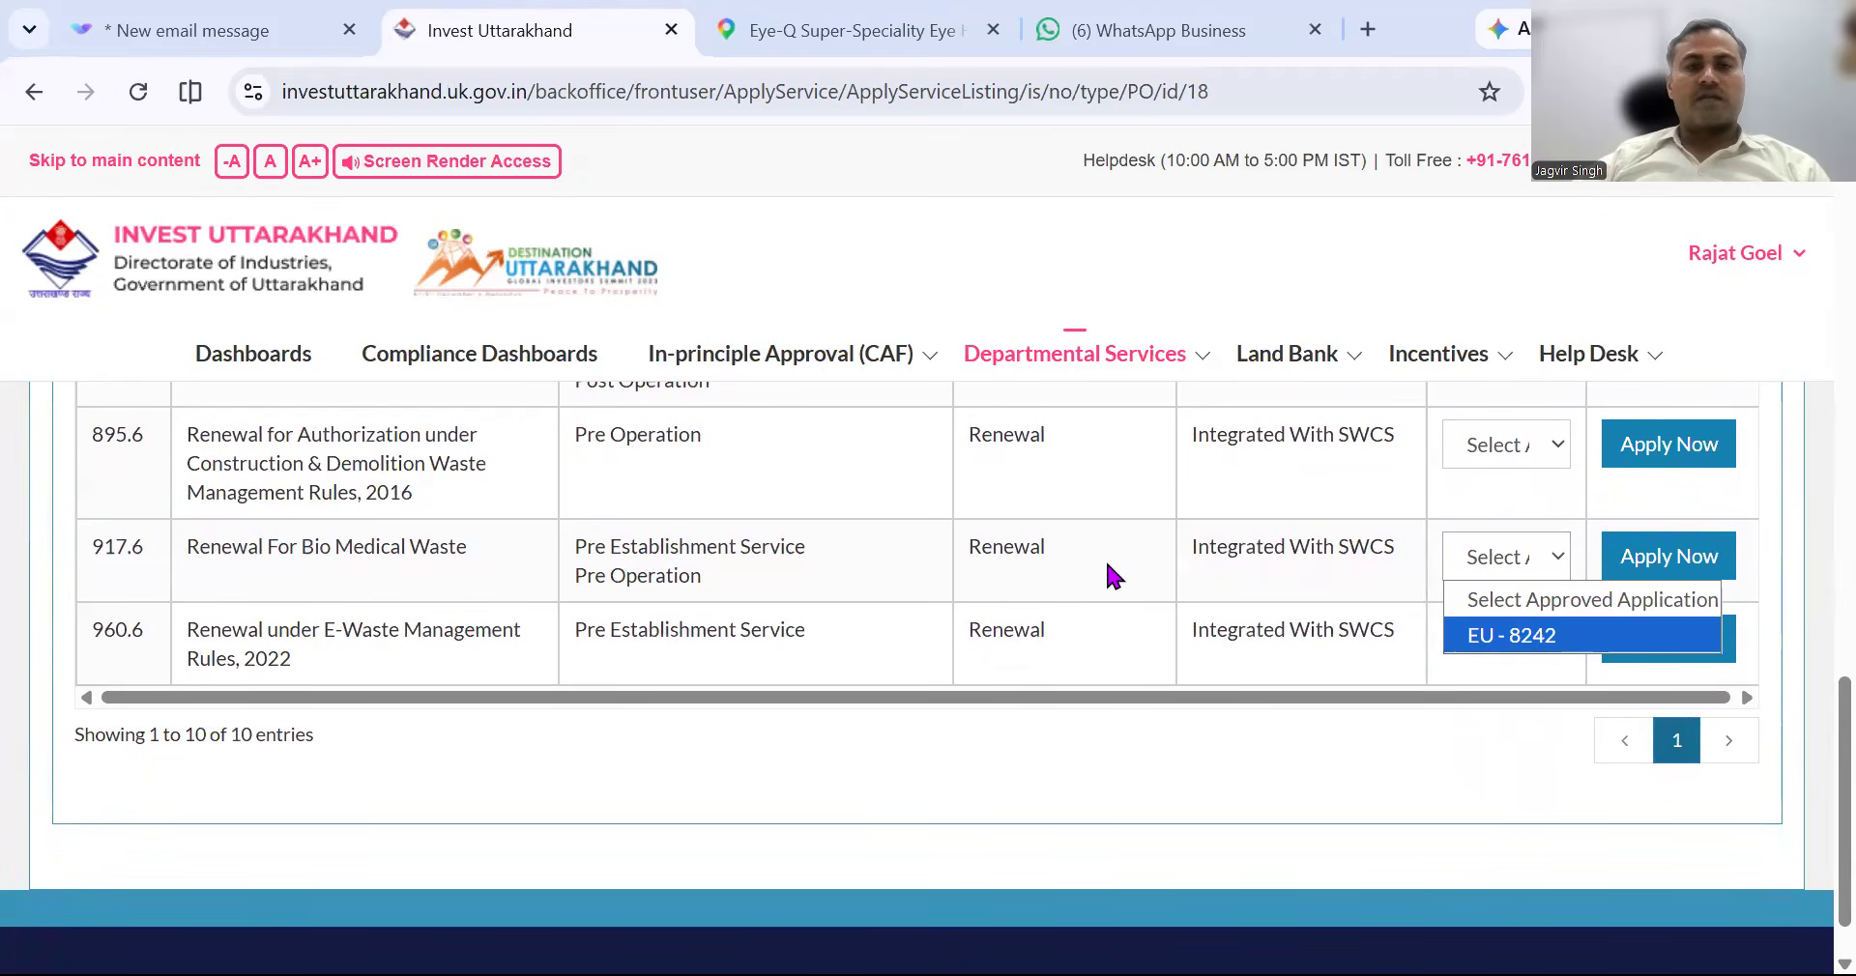
scroll(1107, 564, up, 1)
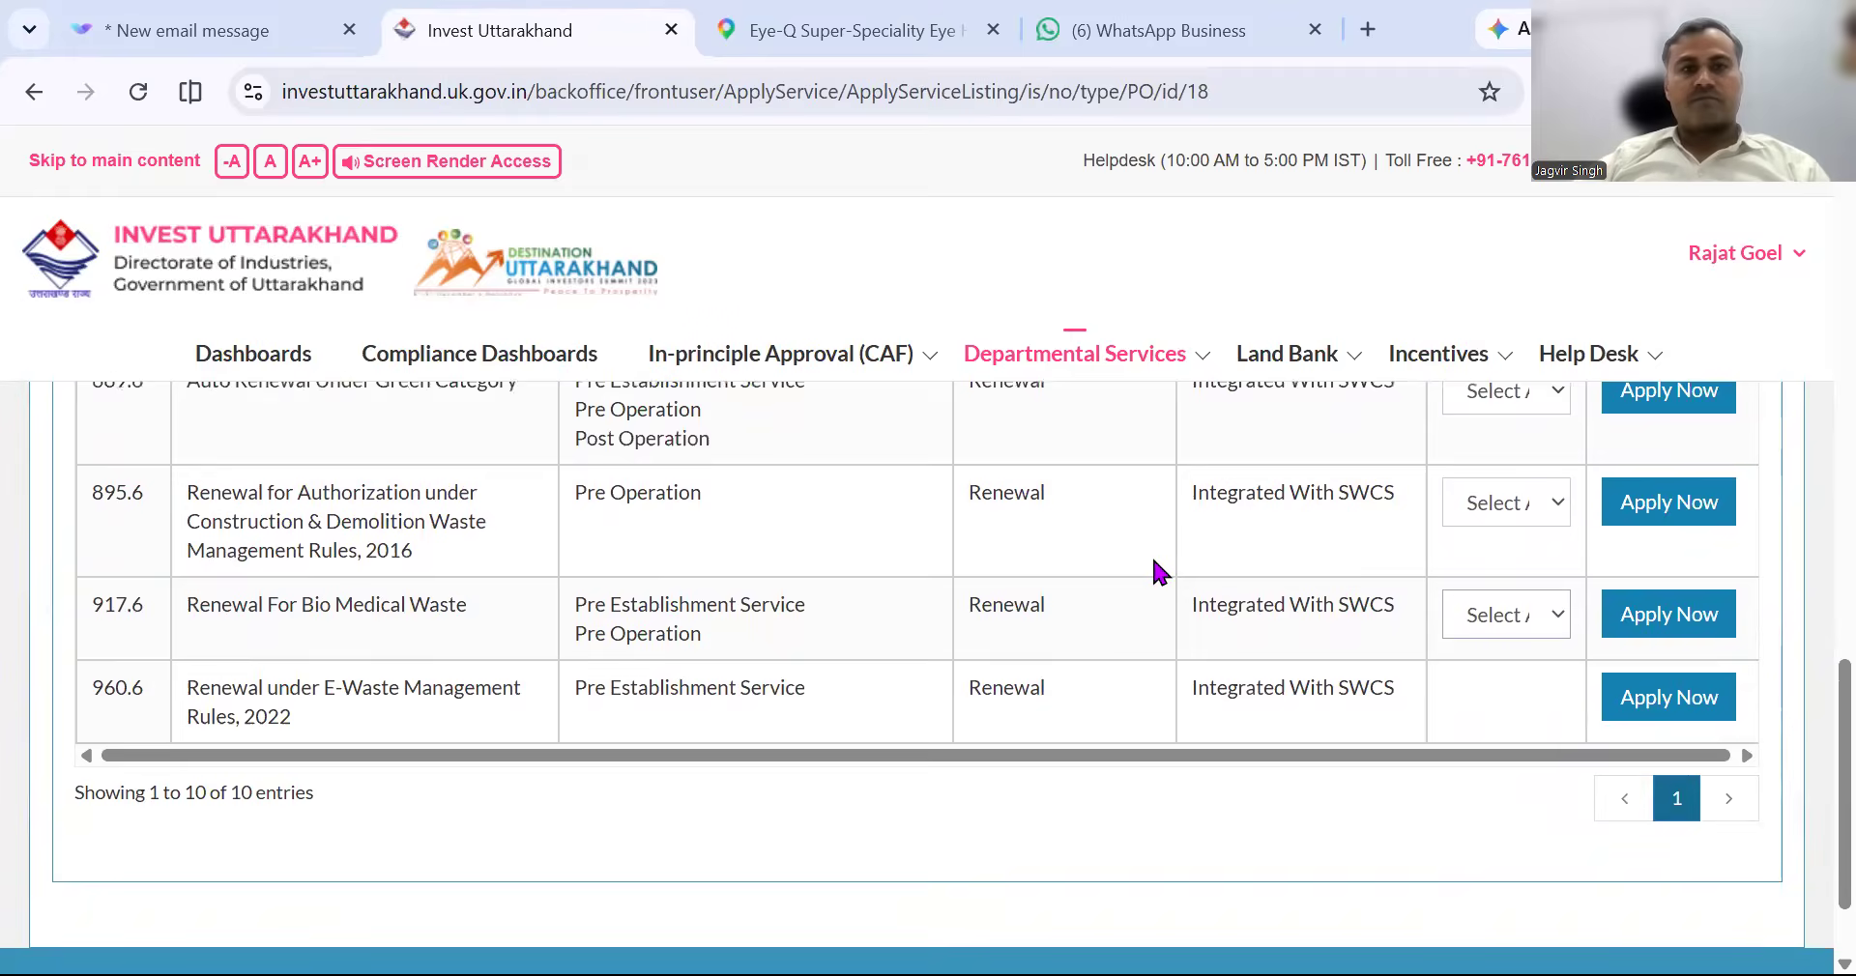
click(1503, 513)
scroll(1488, 530, up, 2)
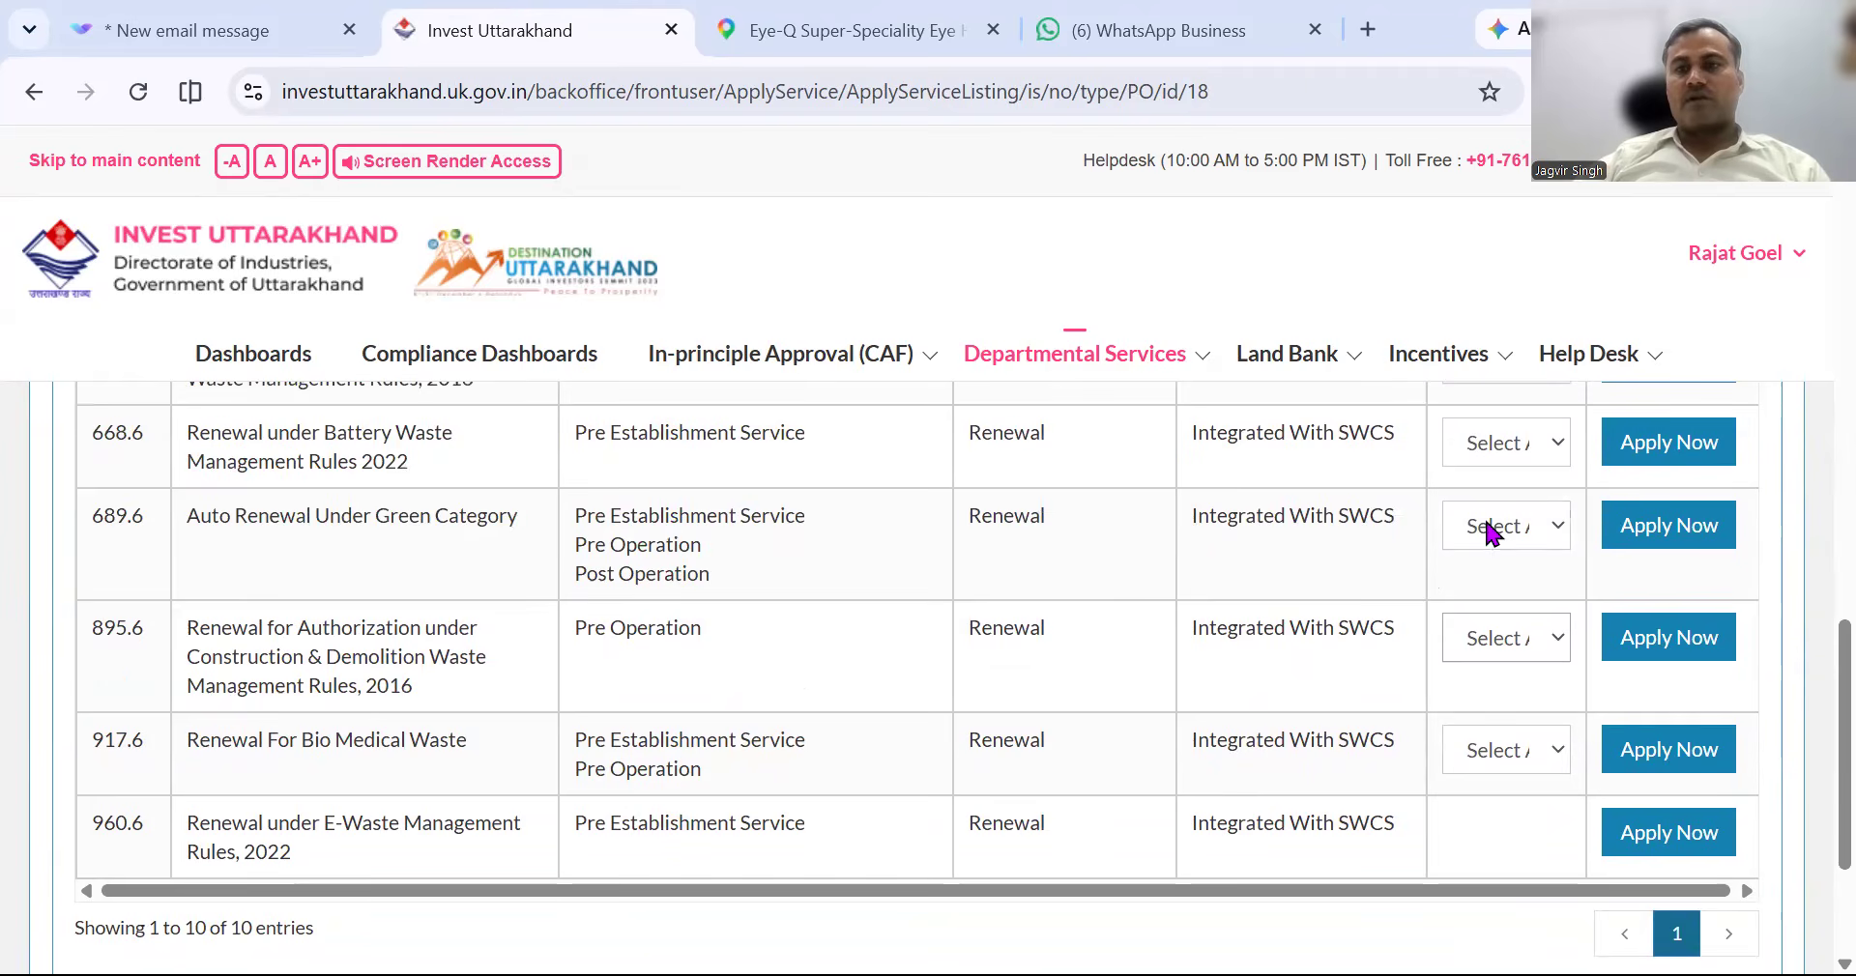
click(1489, 532)
scroll(1266, 580, up, 2)
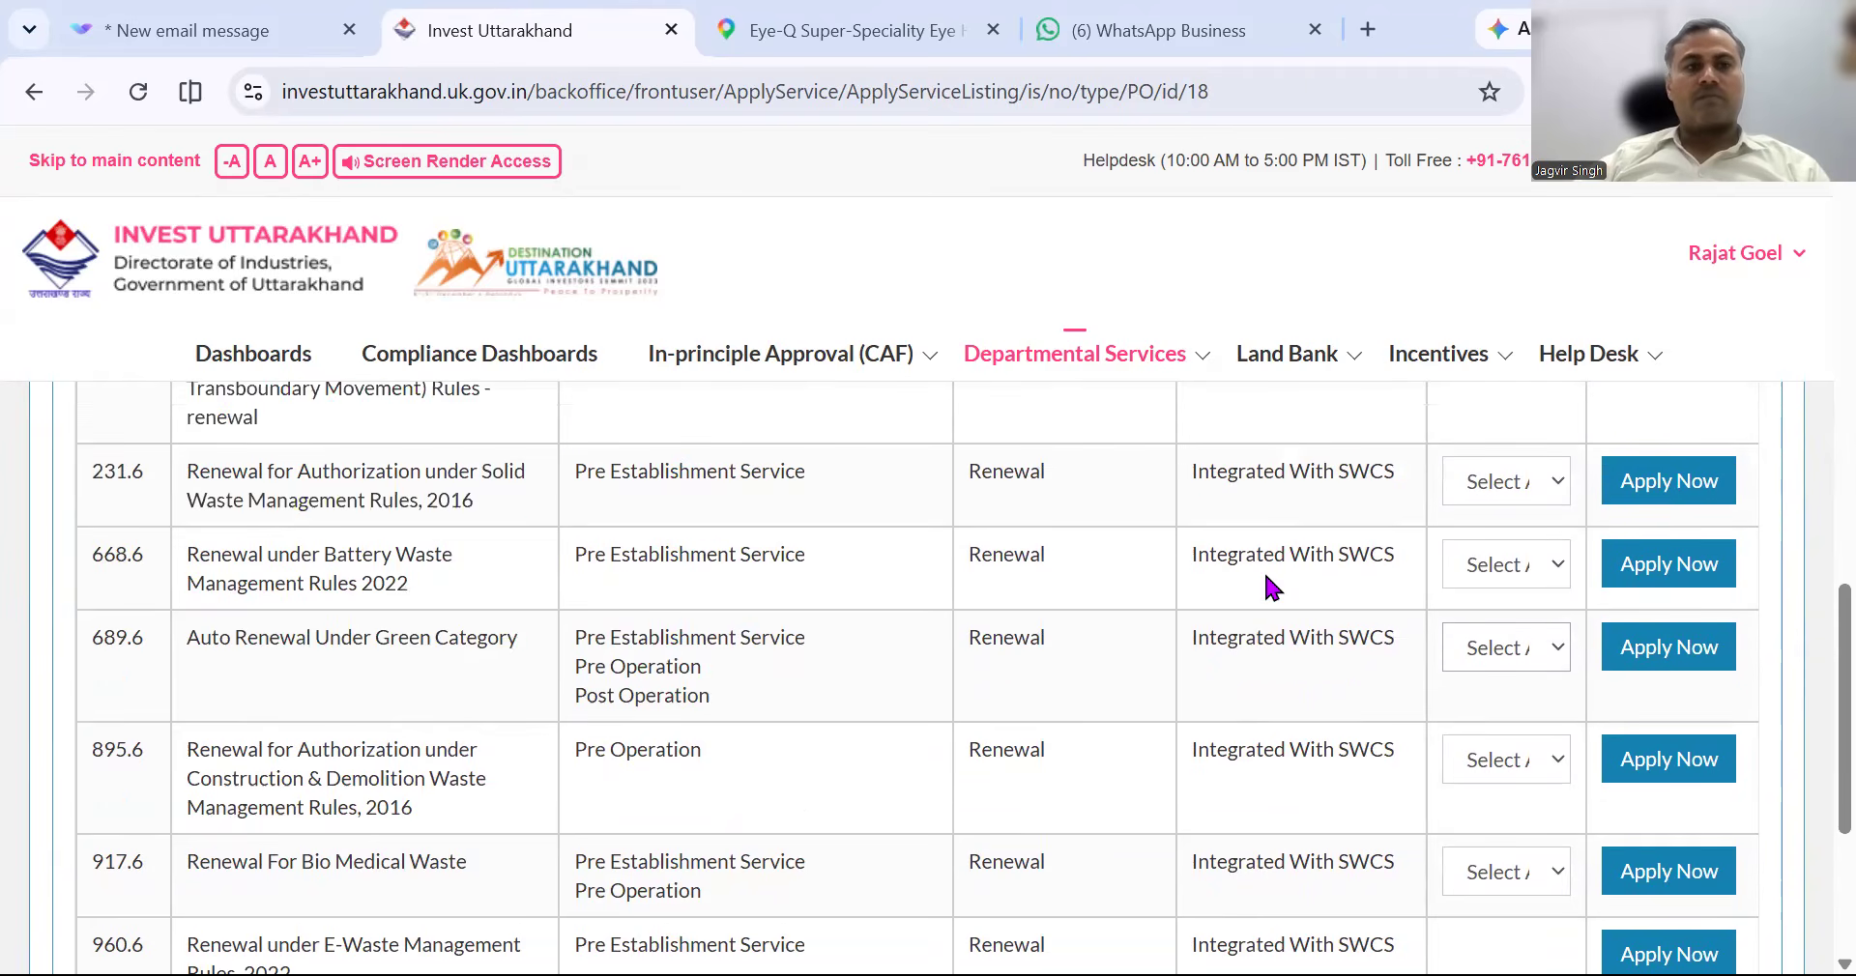
scroll(1267, 580, up, 4)
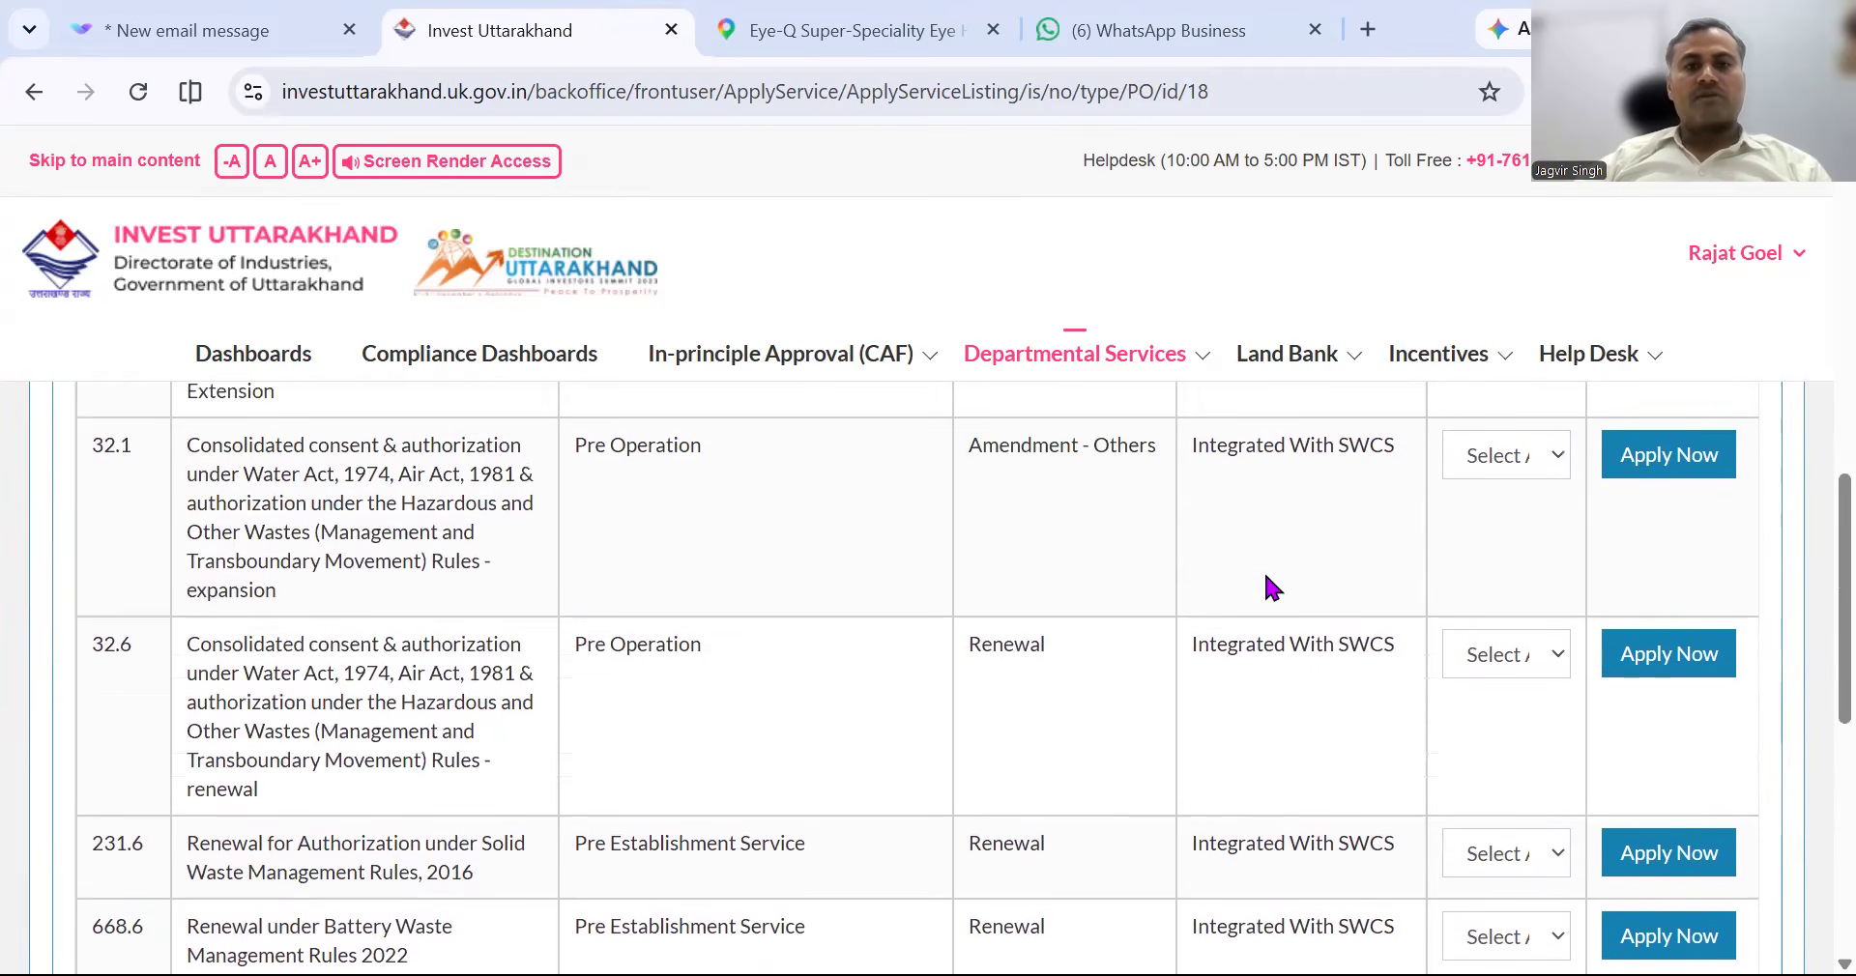
scroll(1266, 578, up, 1)
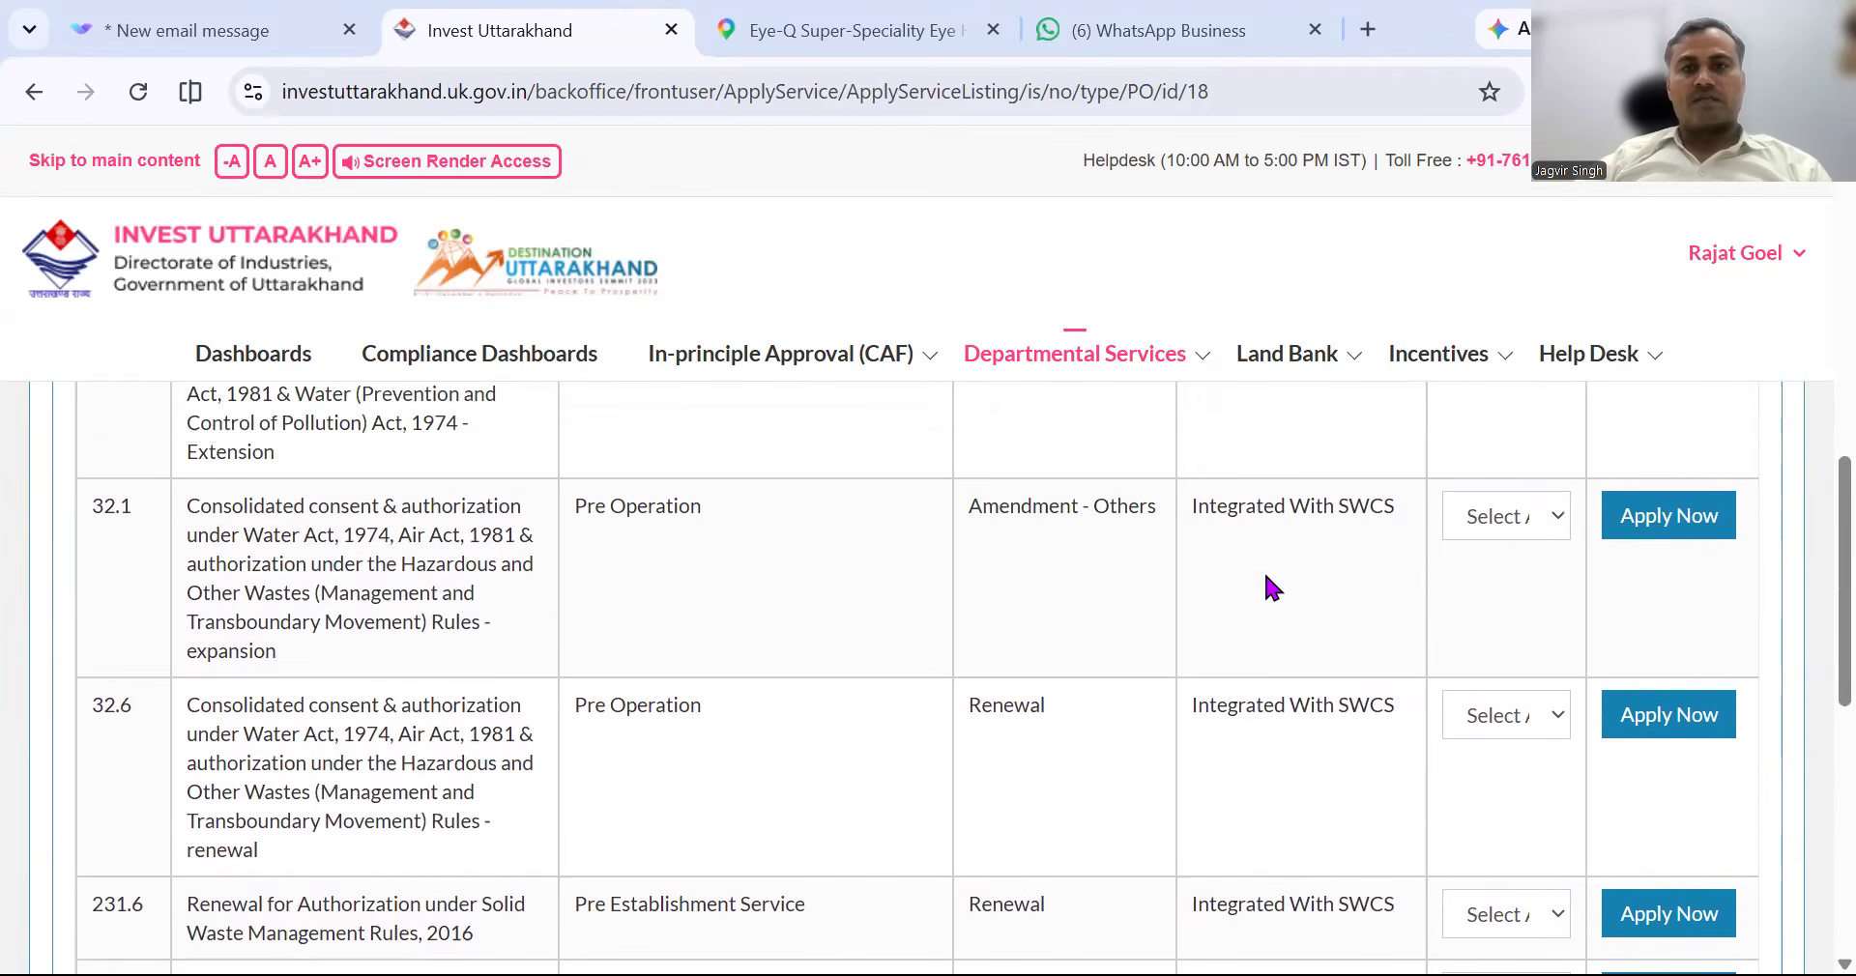
click(1515, 541)
scroll(1125, 646, up, 2)
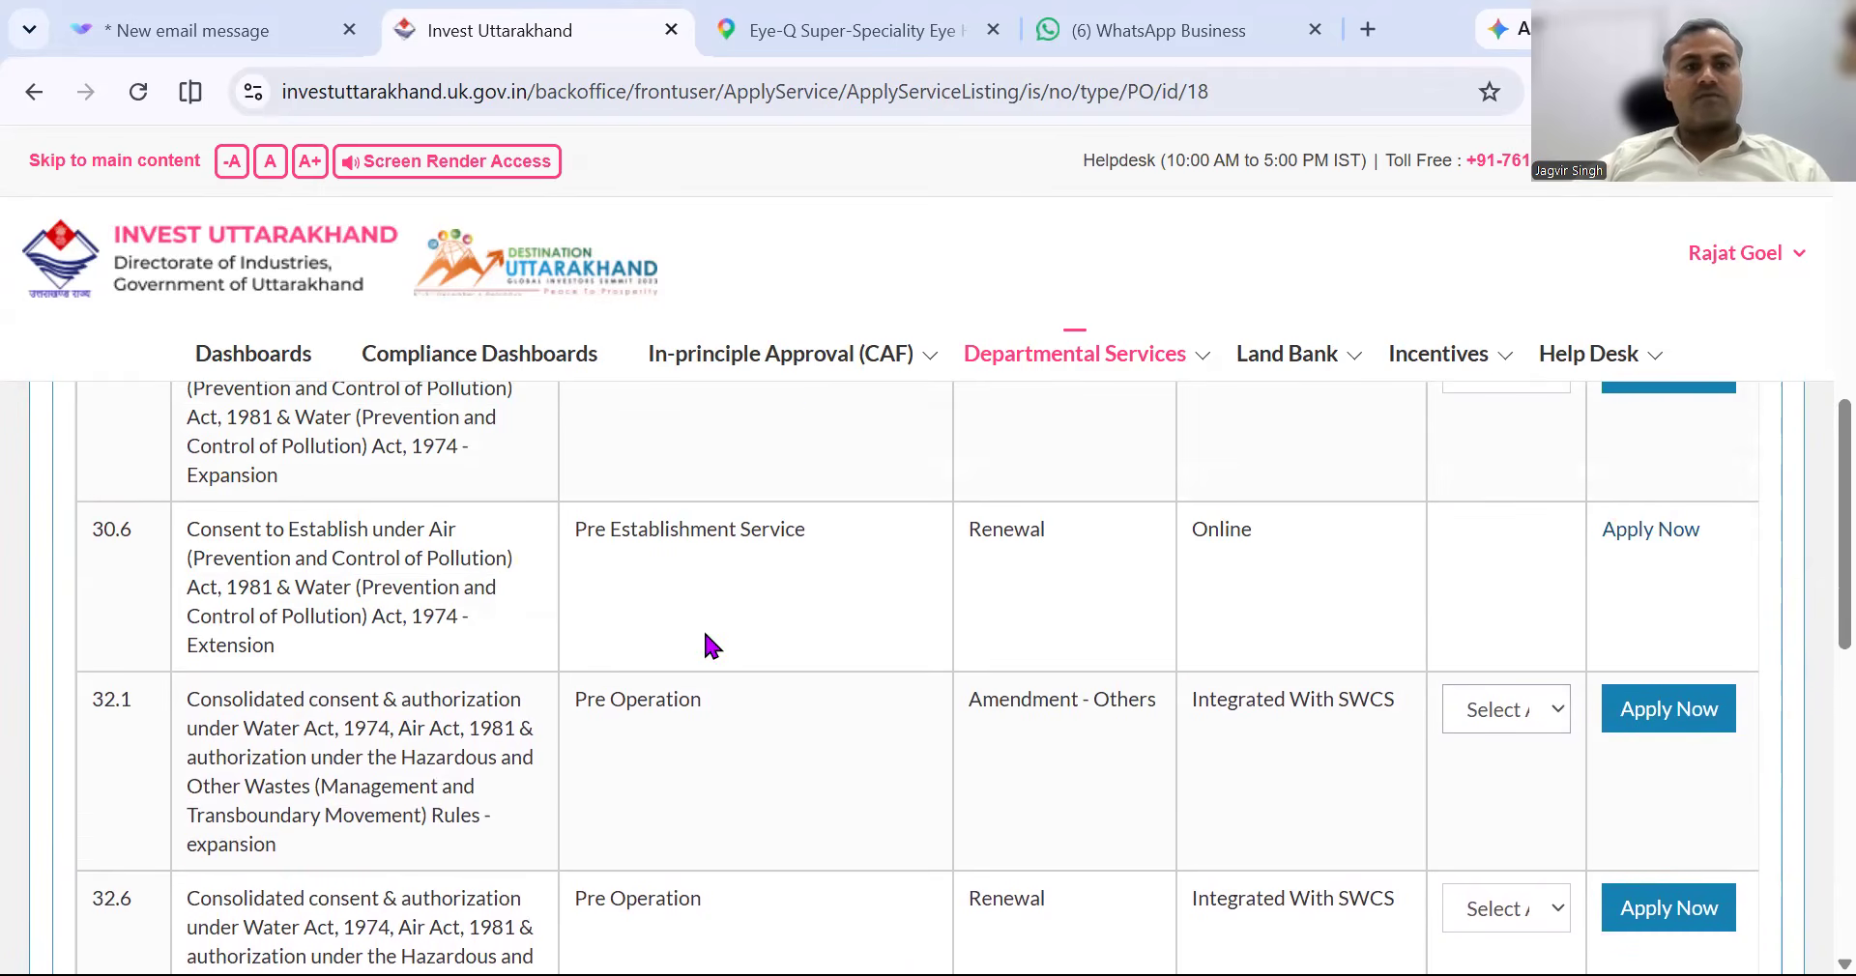
scroll(704, 628, up, 1)
scroll(764, 617, up, 2)
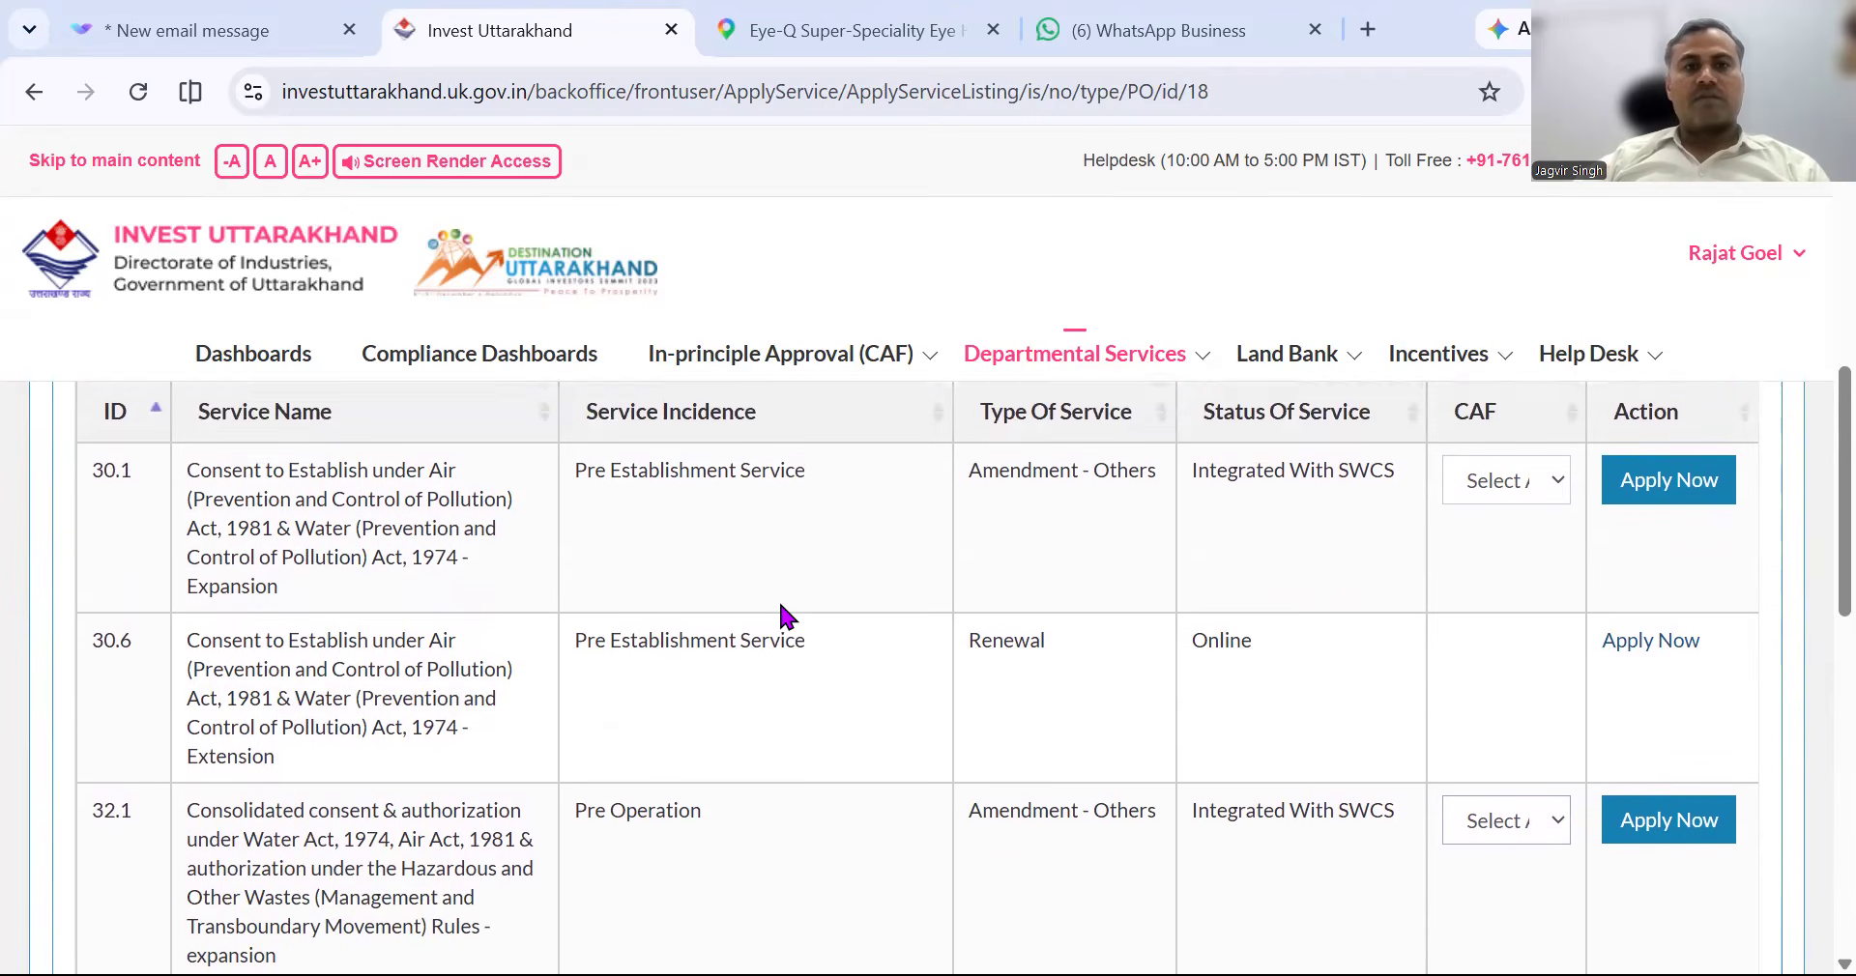
scroll(850, 650, down, 2)
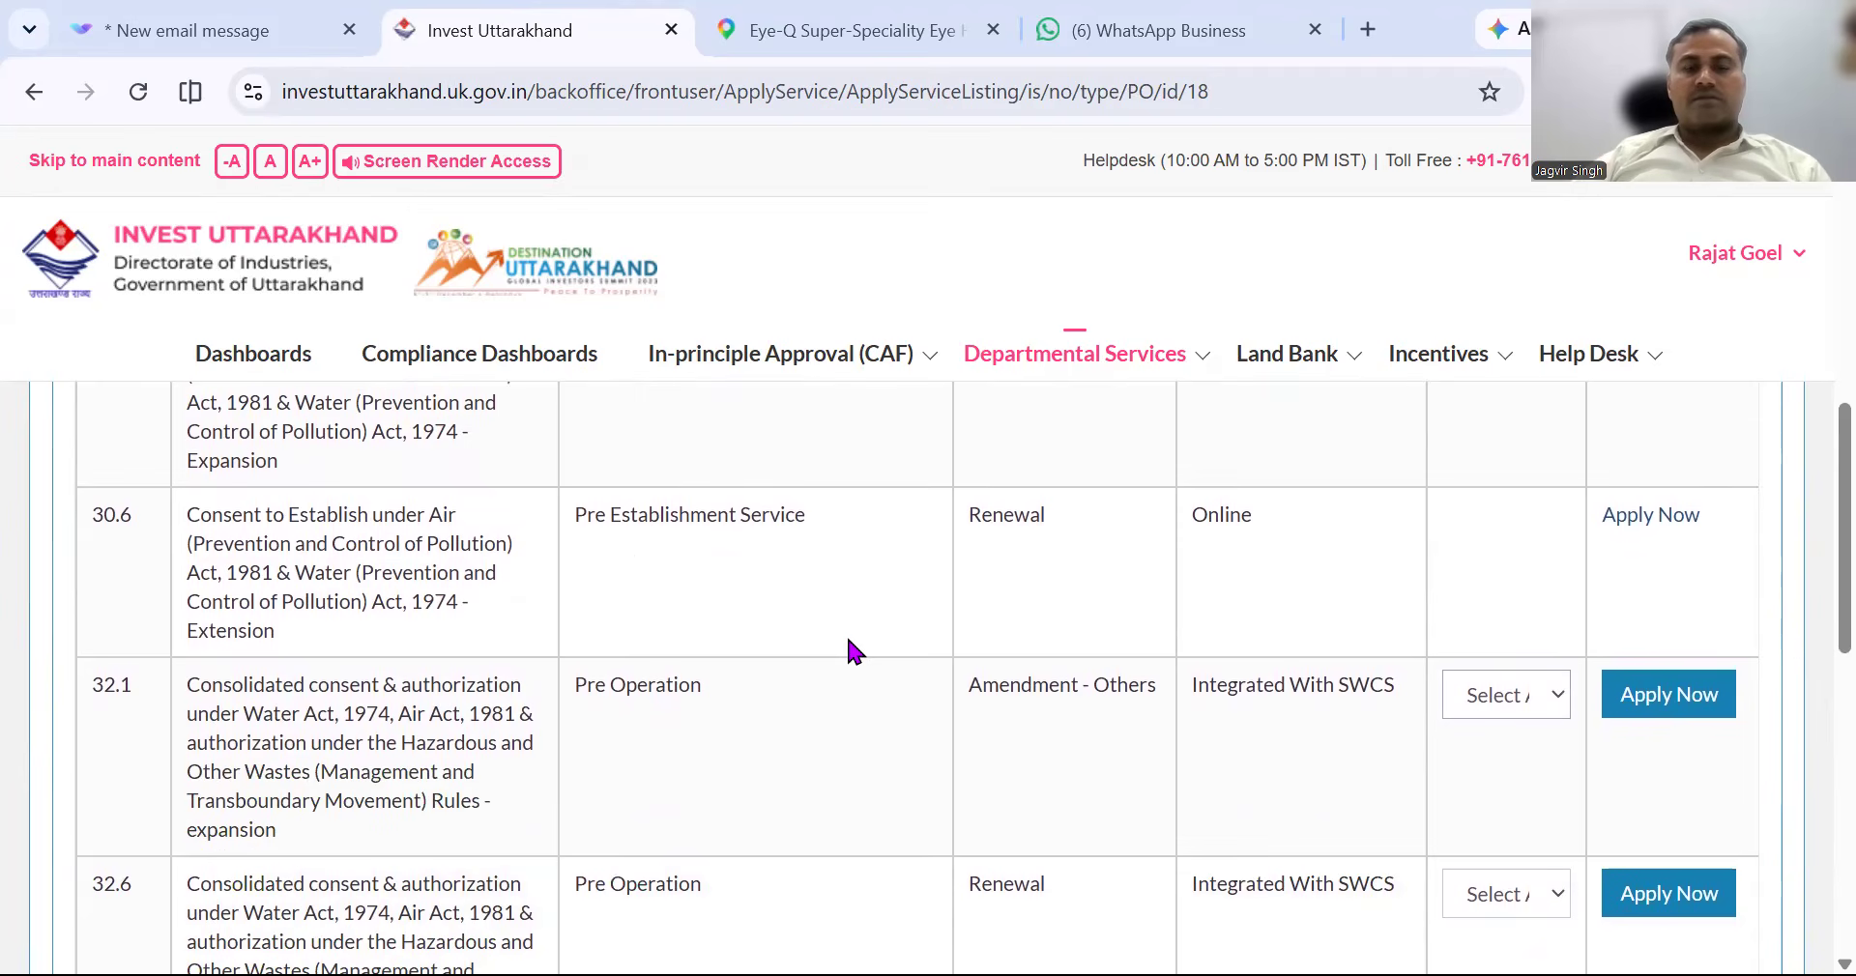
scroll(849, 640, up, 1)
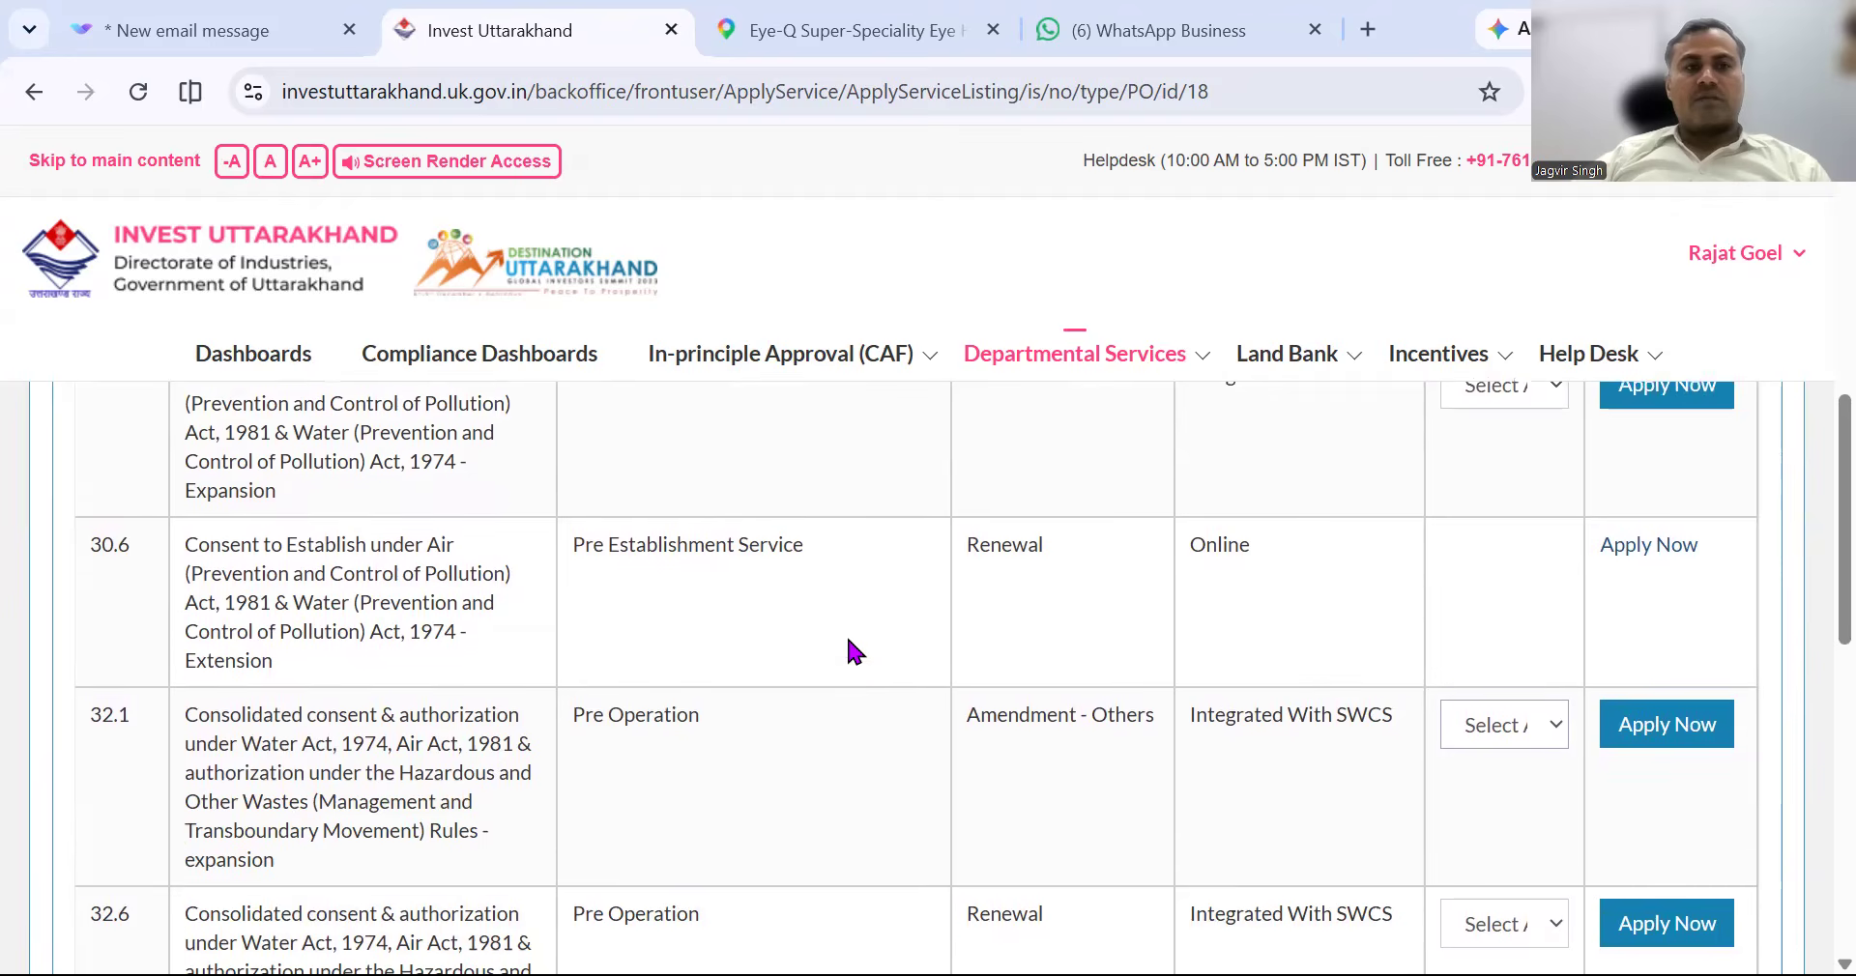
scroll(849, 640, down, 2)
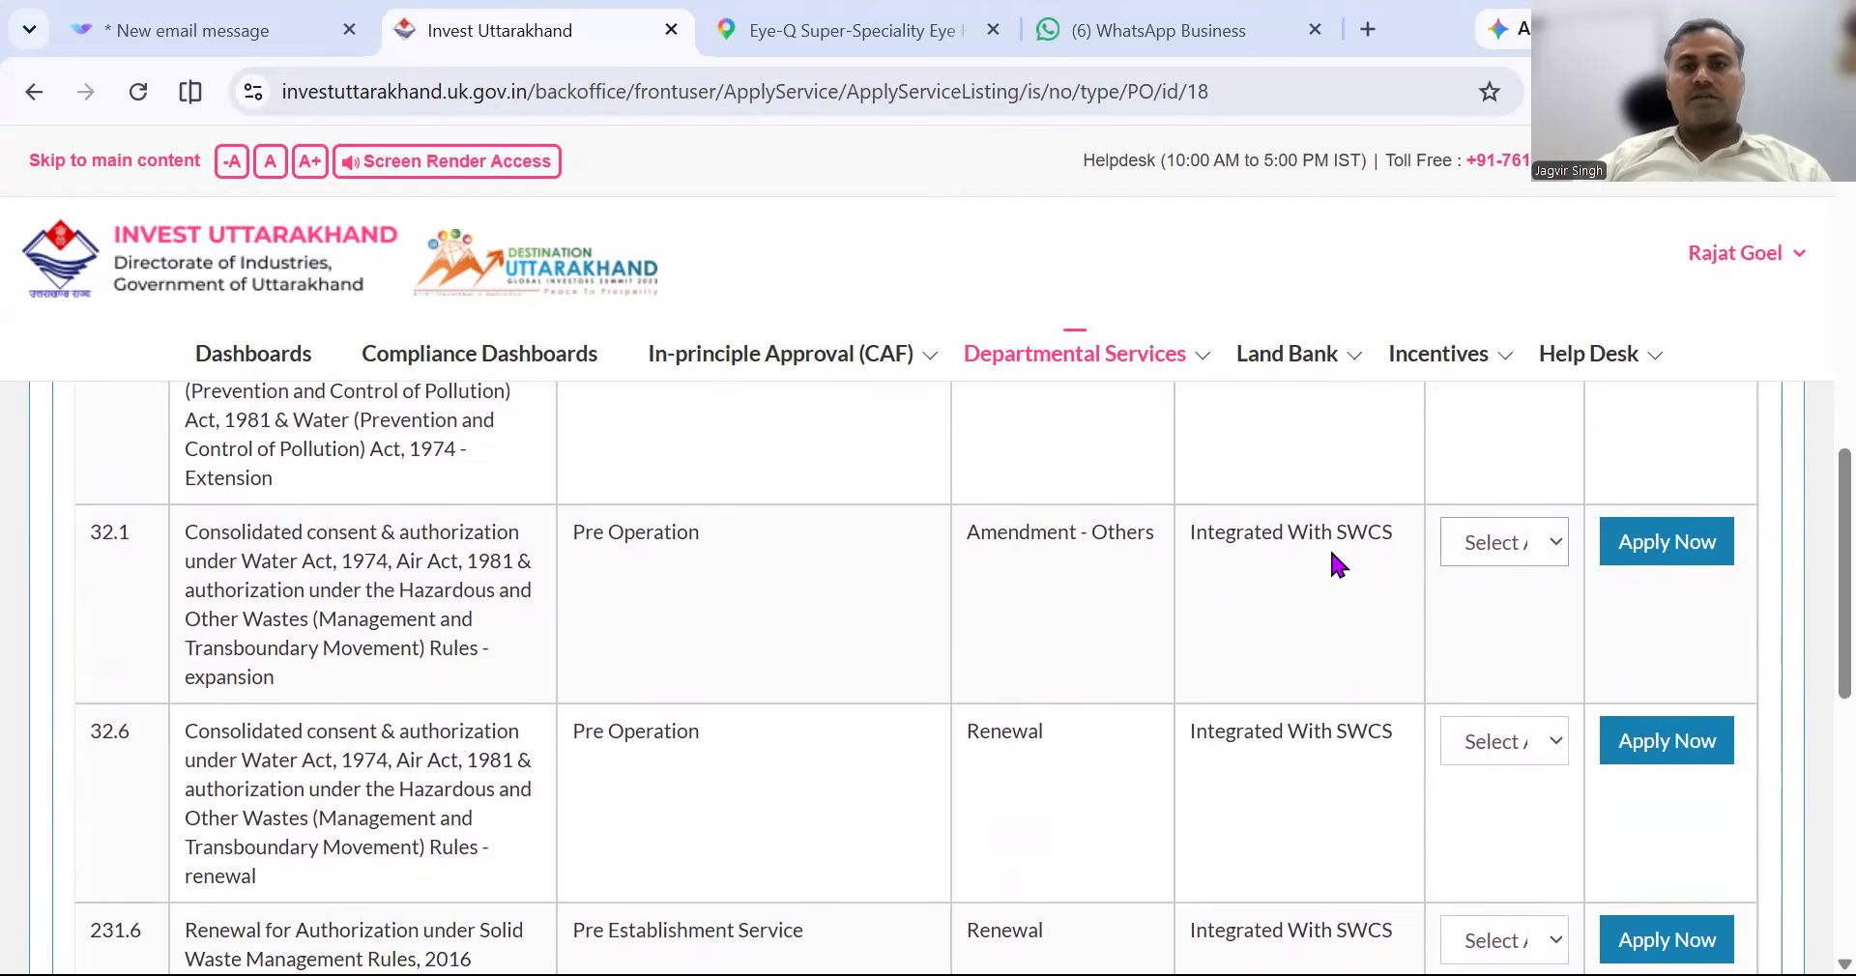
click(1488, 542)
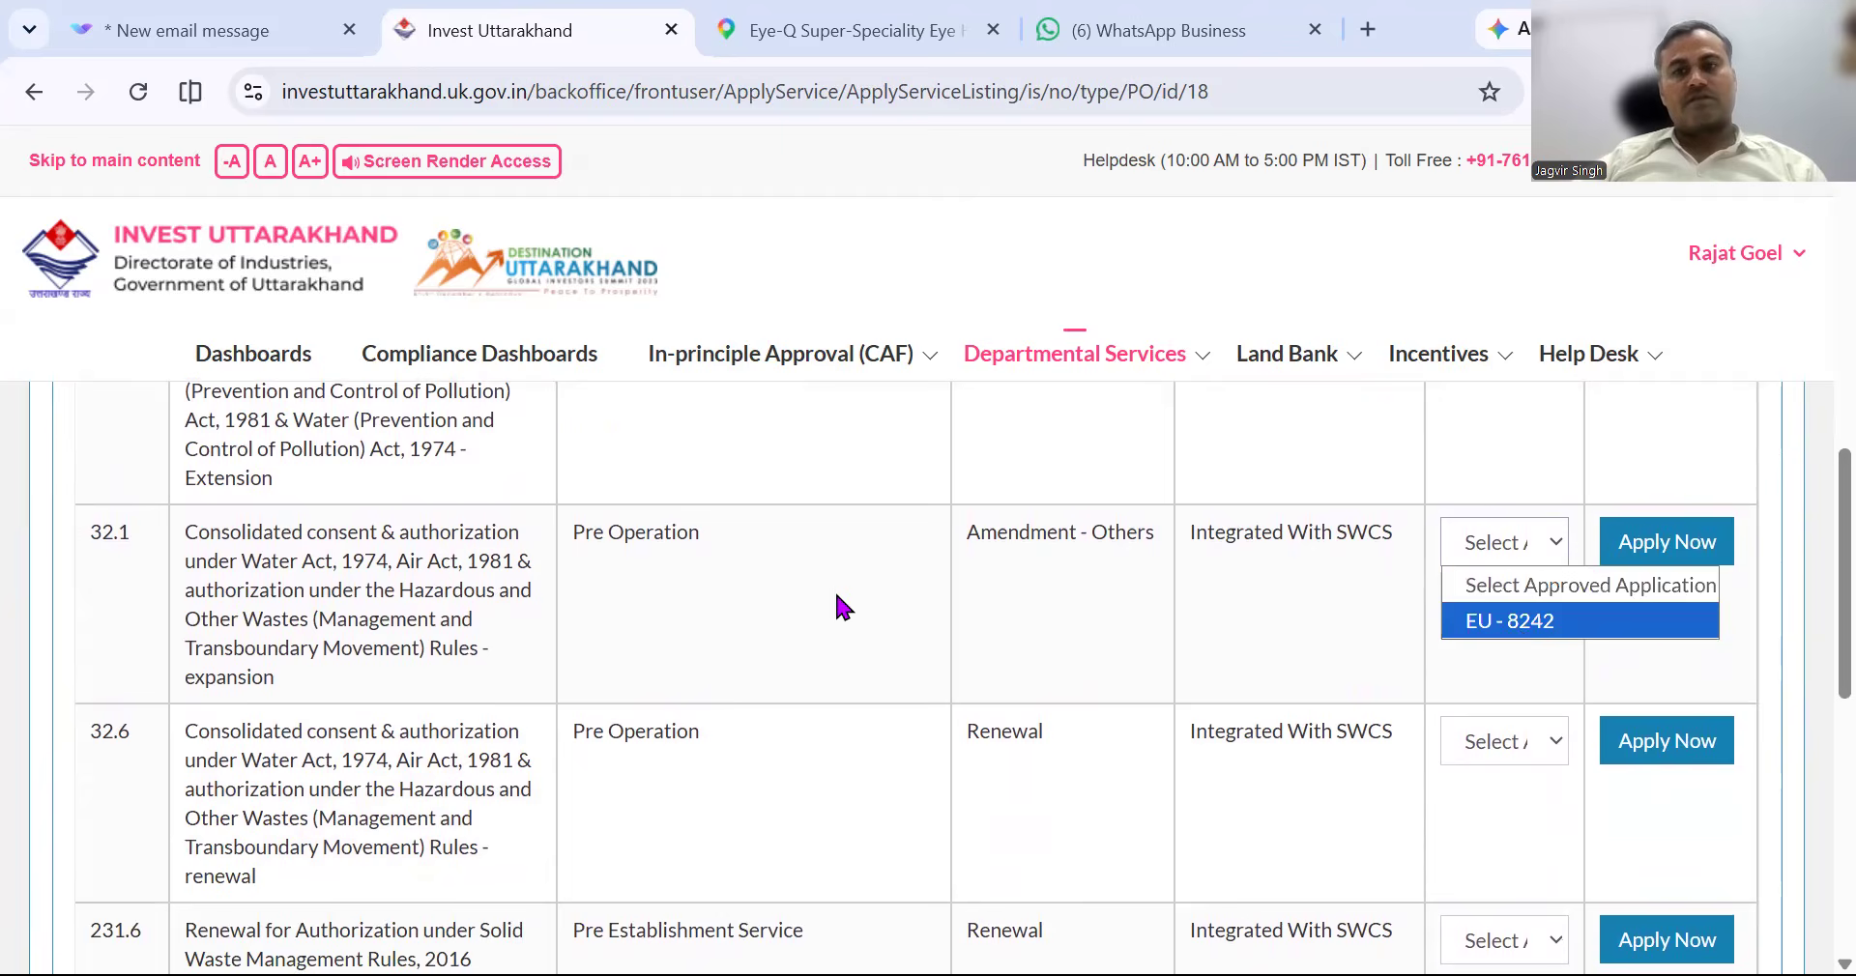
scroll(837, 597, down, 2)
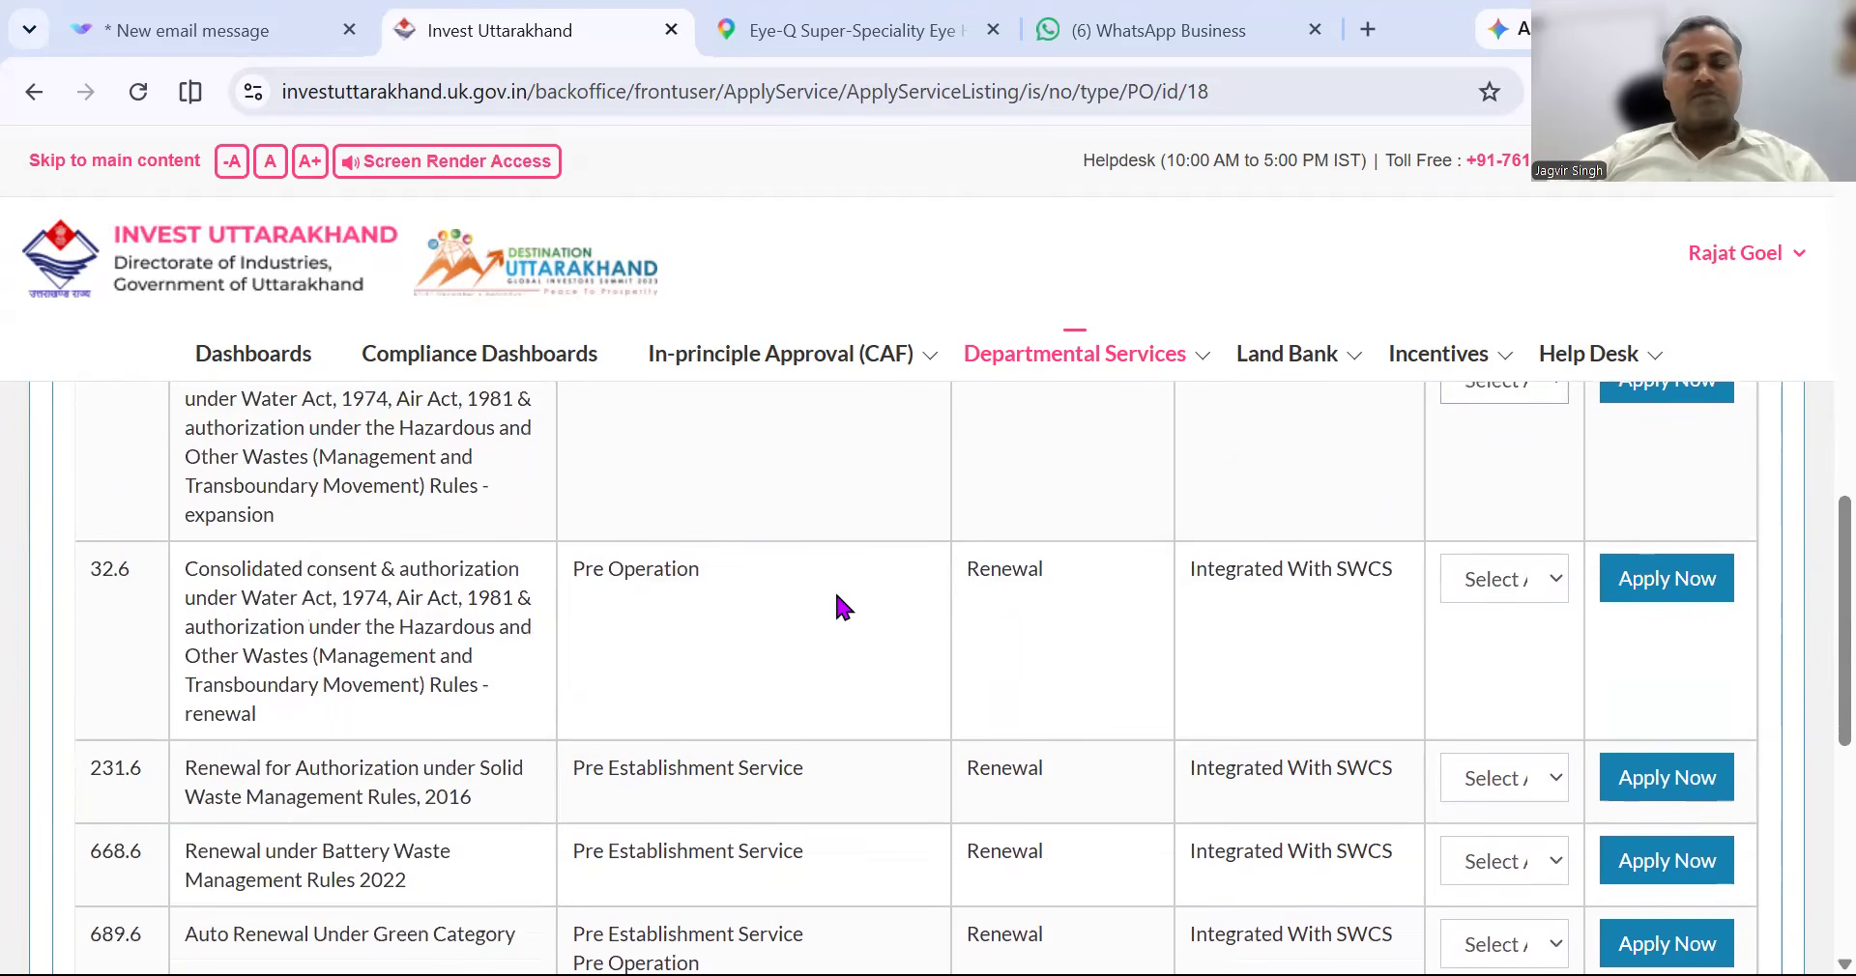
scroll(837, 597, down, 2)
scroll(837, 598, down, 2)
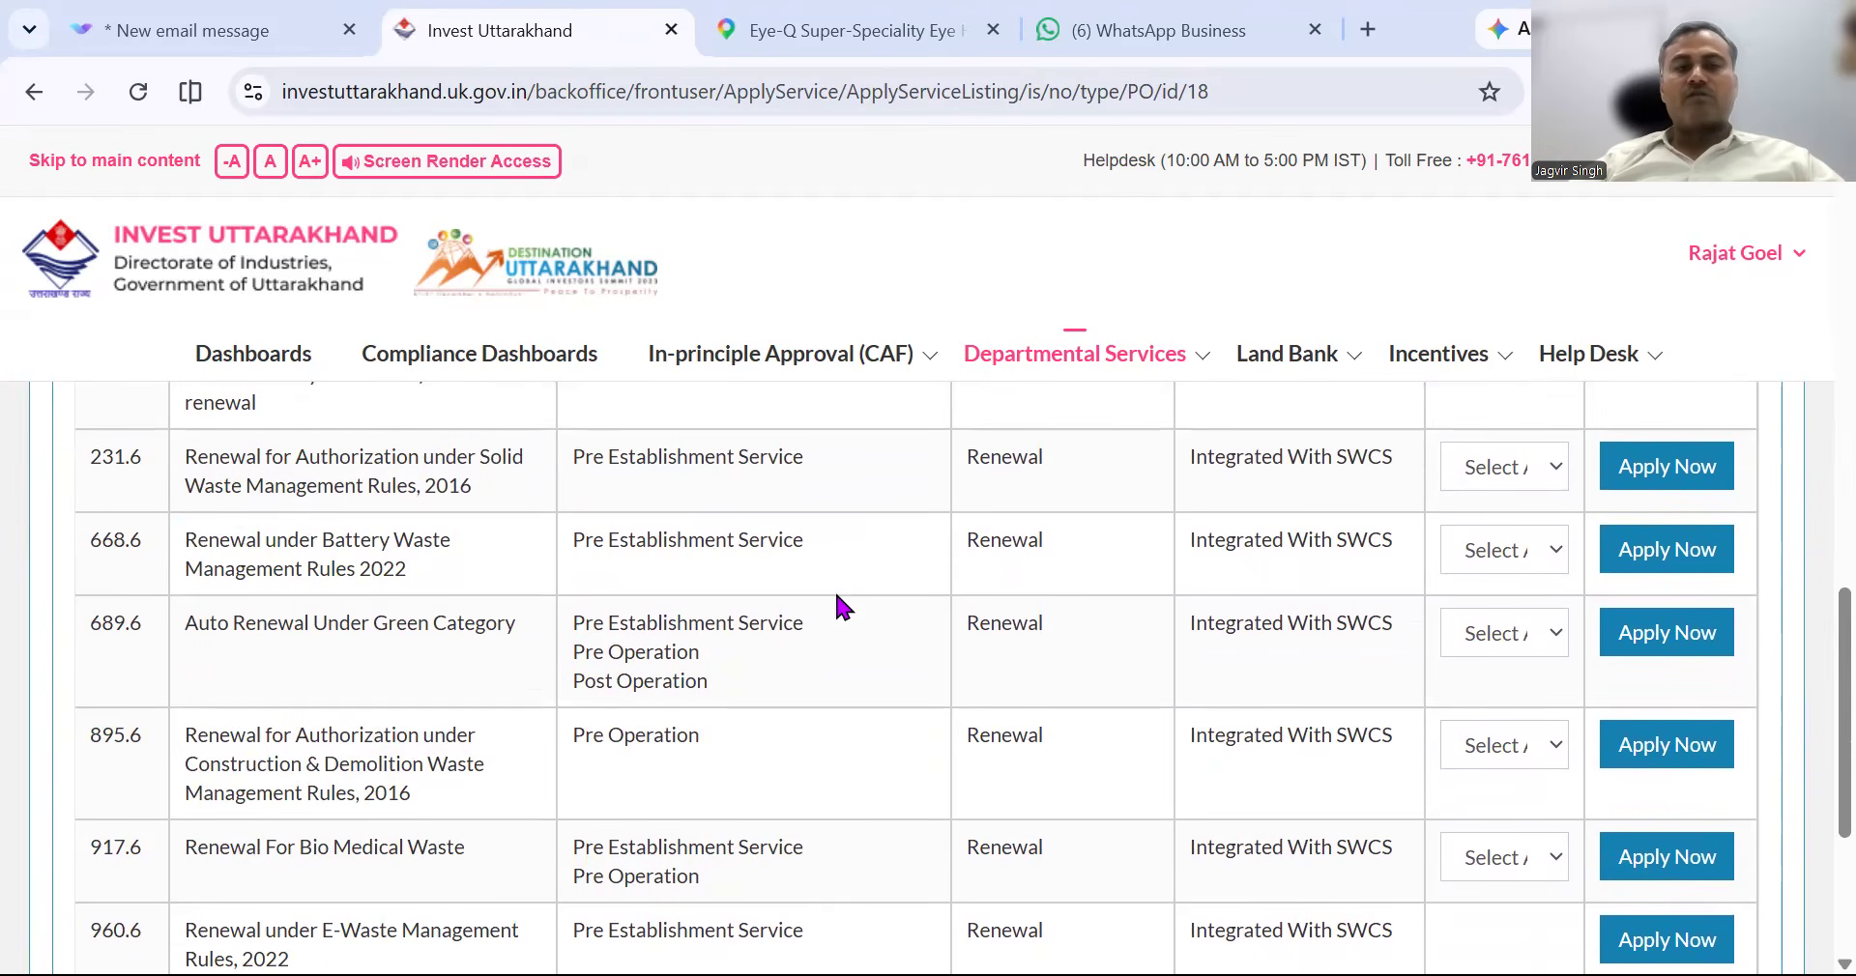
scroll(837, 597, up, 10)
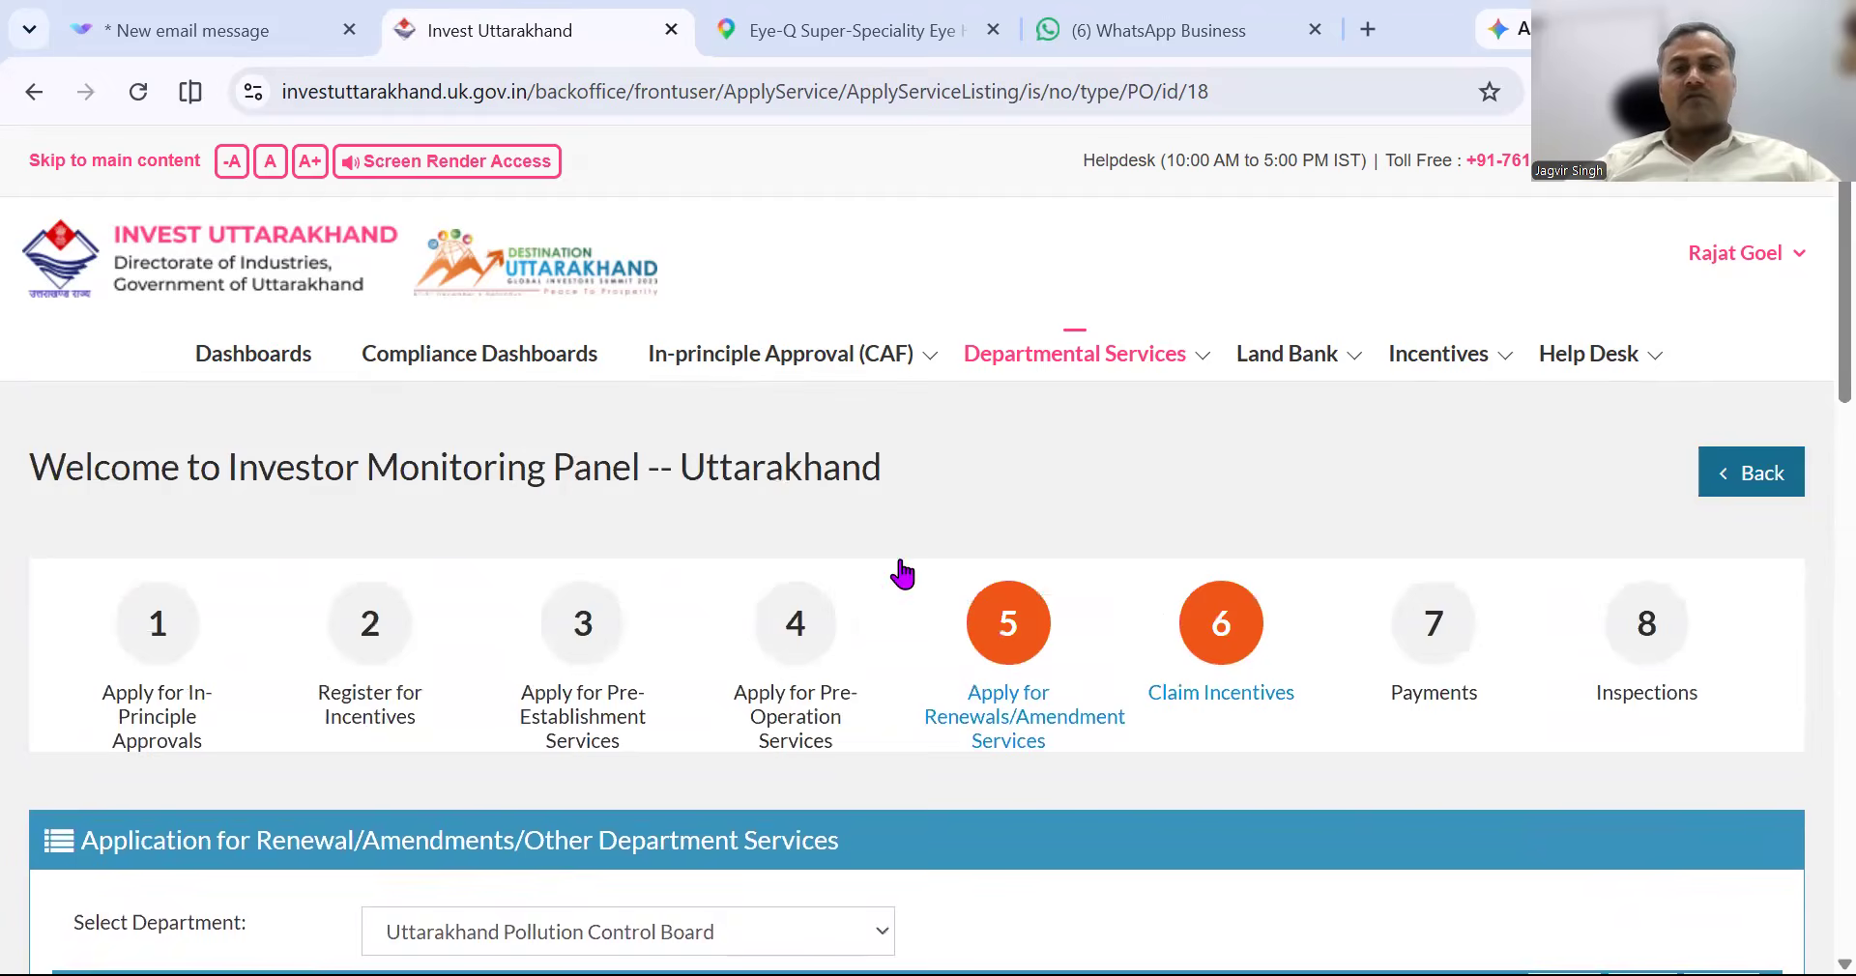
Open Post Operation services and select Uttarakhand Pollution Control Board as department.
click(1080, 358)
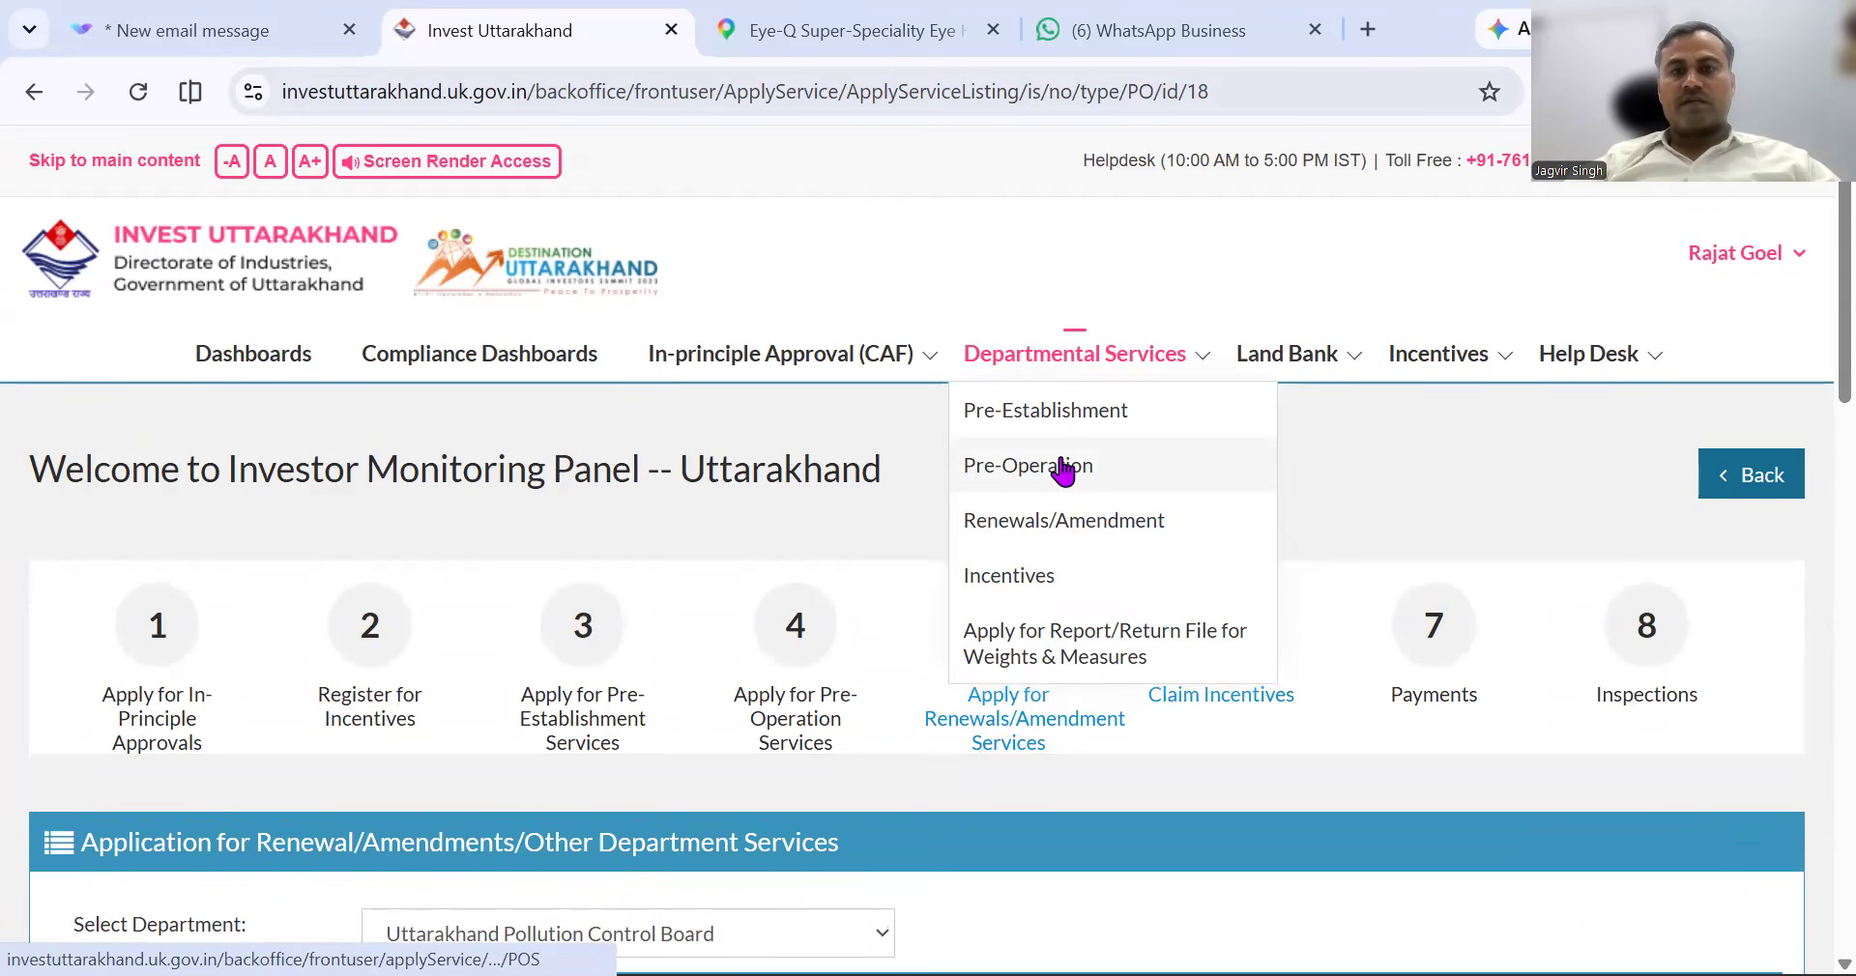
click(1063, 468)
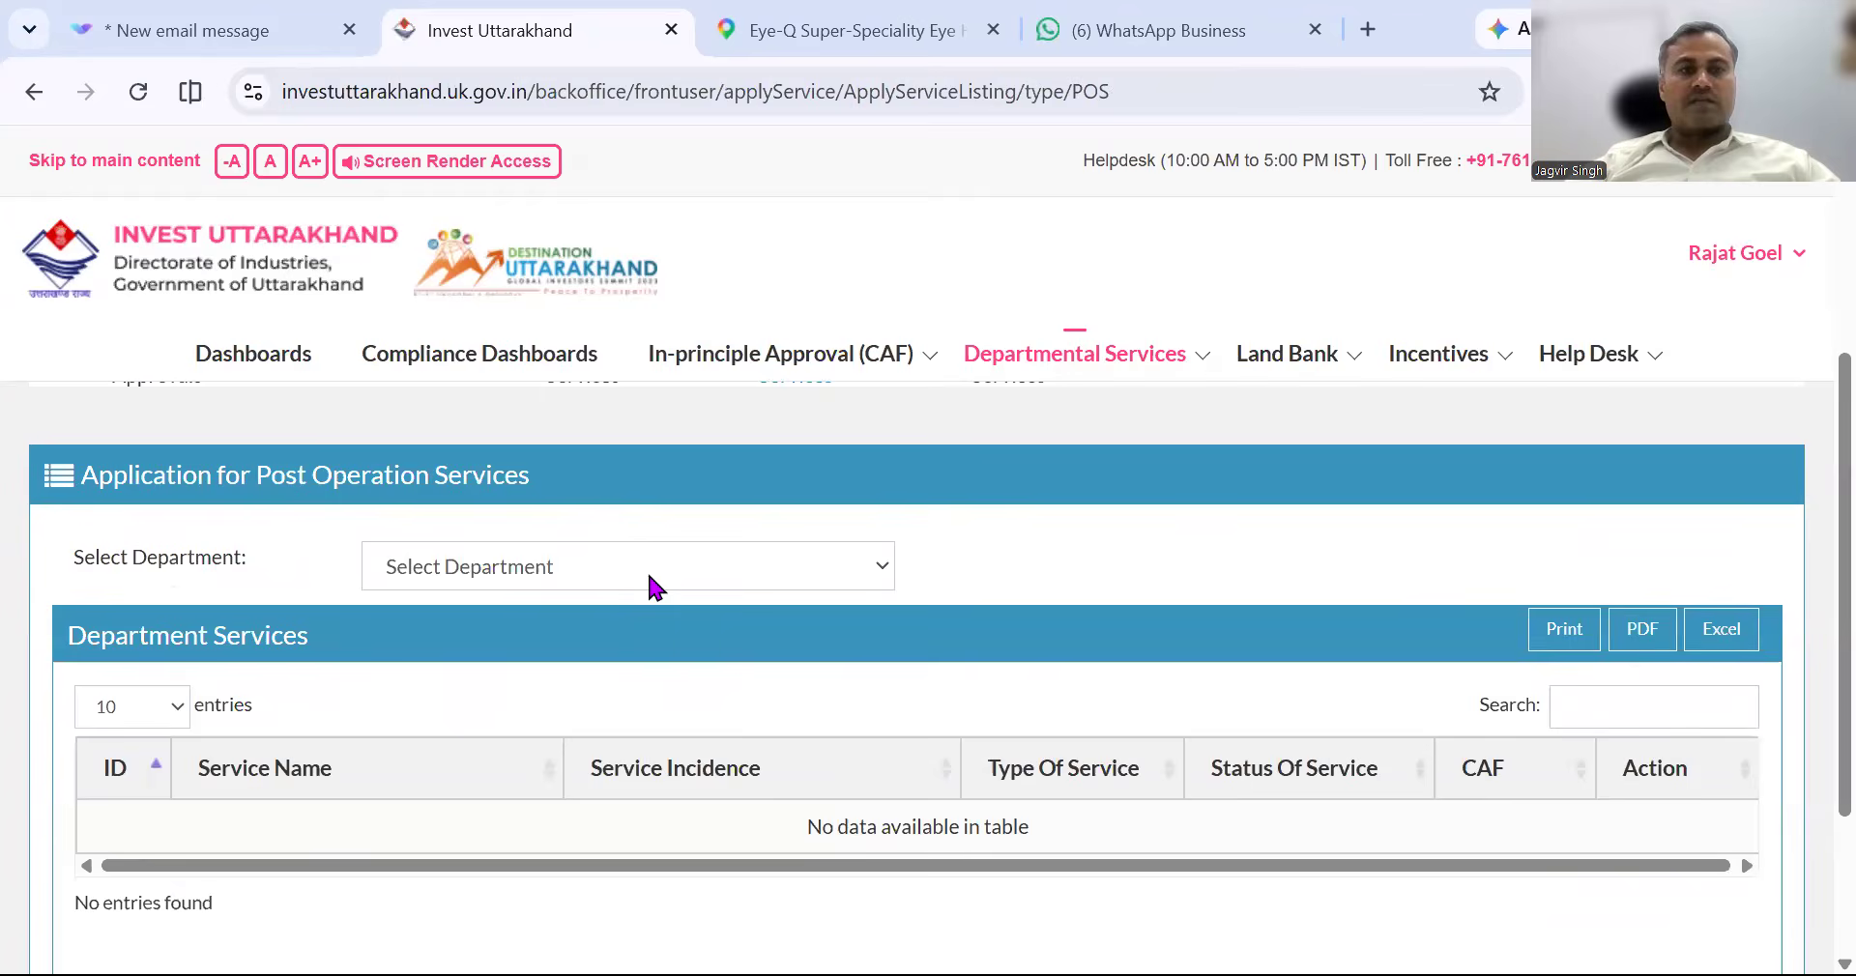
click(653, 569)
scroll(684, 418, down, 10)
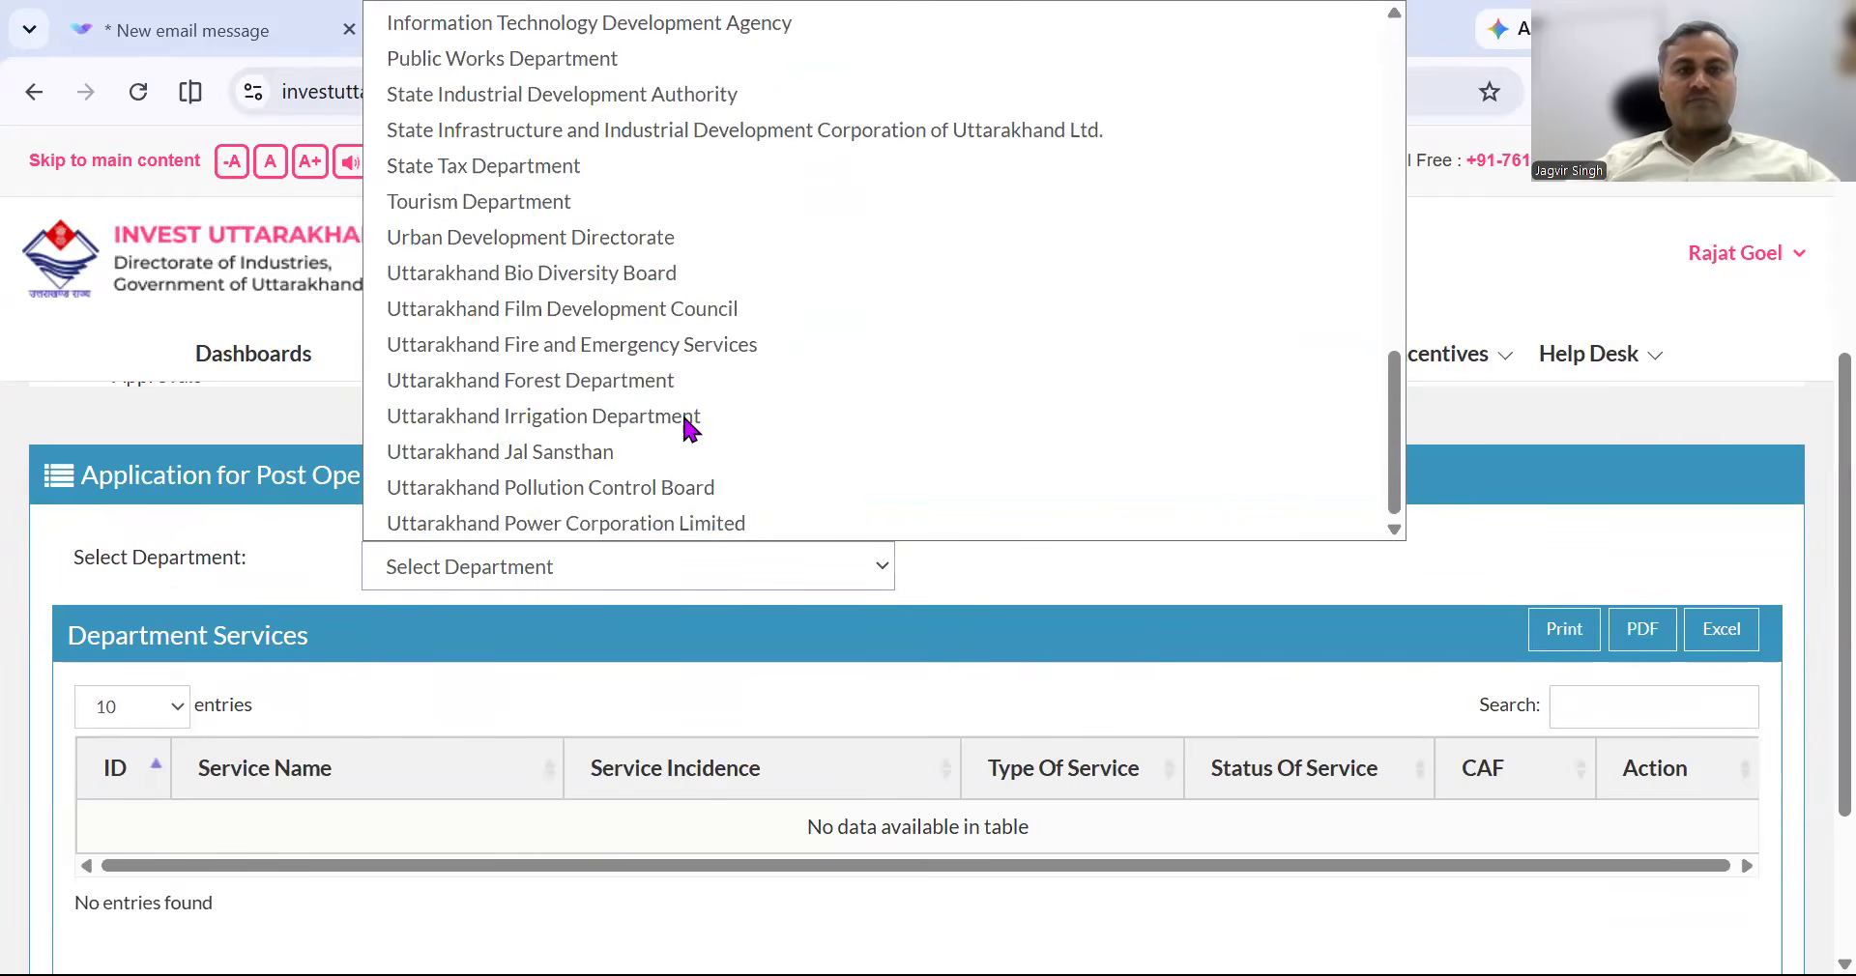
click(619, 489)
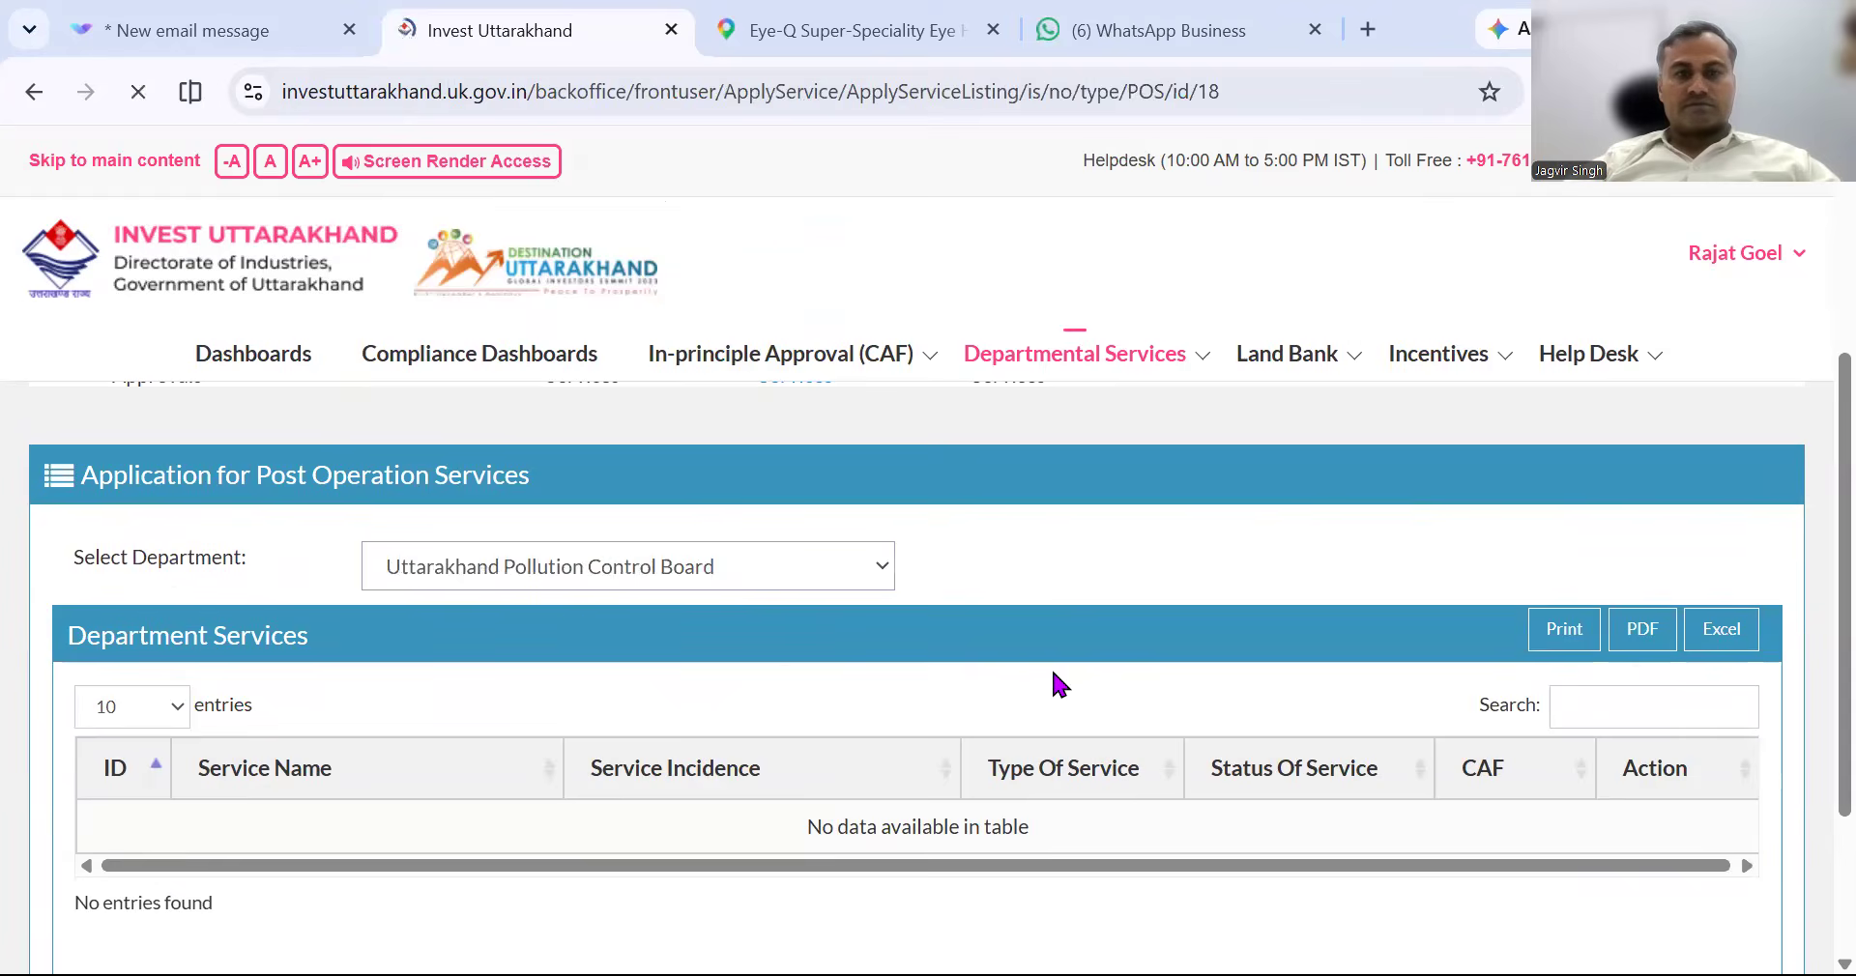
Choose the approved application in the Bio Medical Waste row's CAF dropdown.
scroll(1054, 675, down, 3)
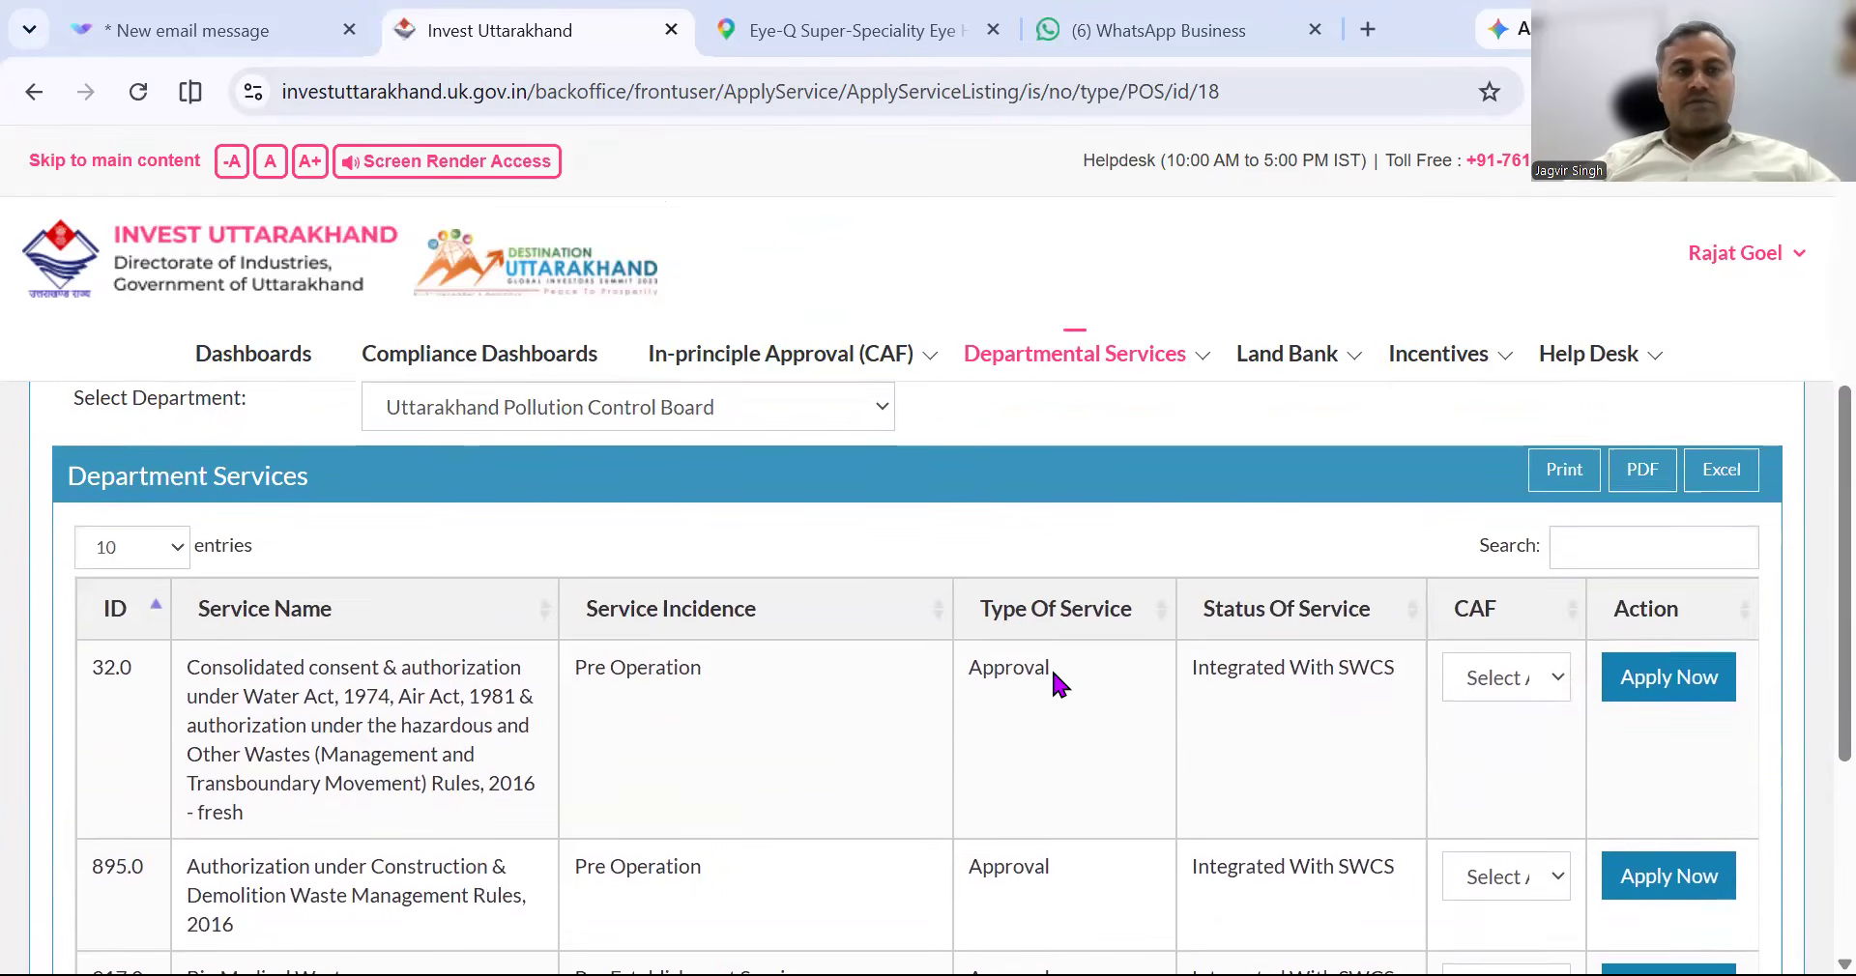
scroll(1053, 674, down, 5)
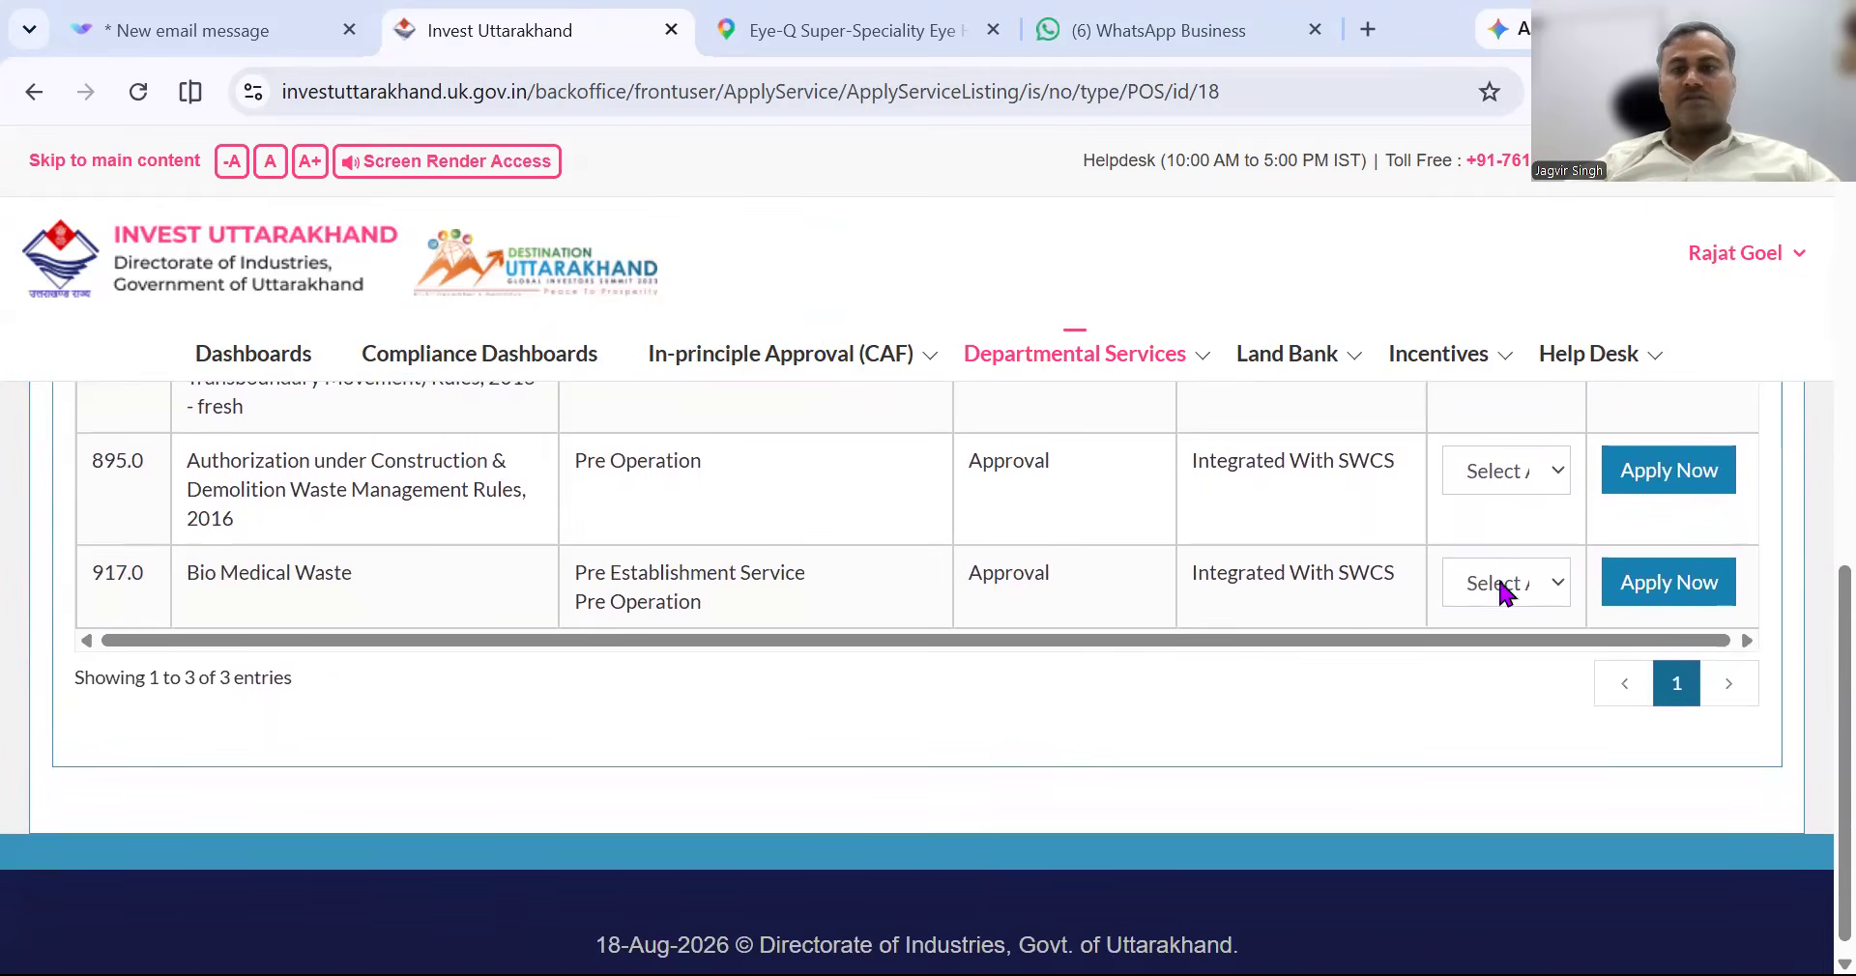
click(1513, 585)
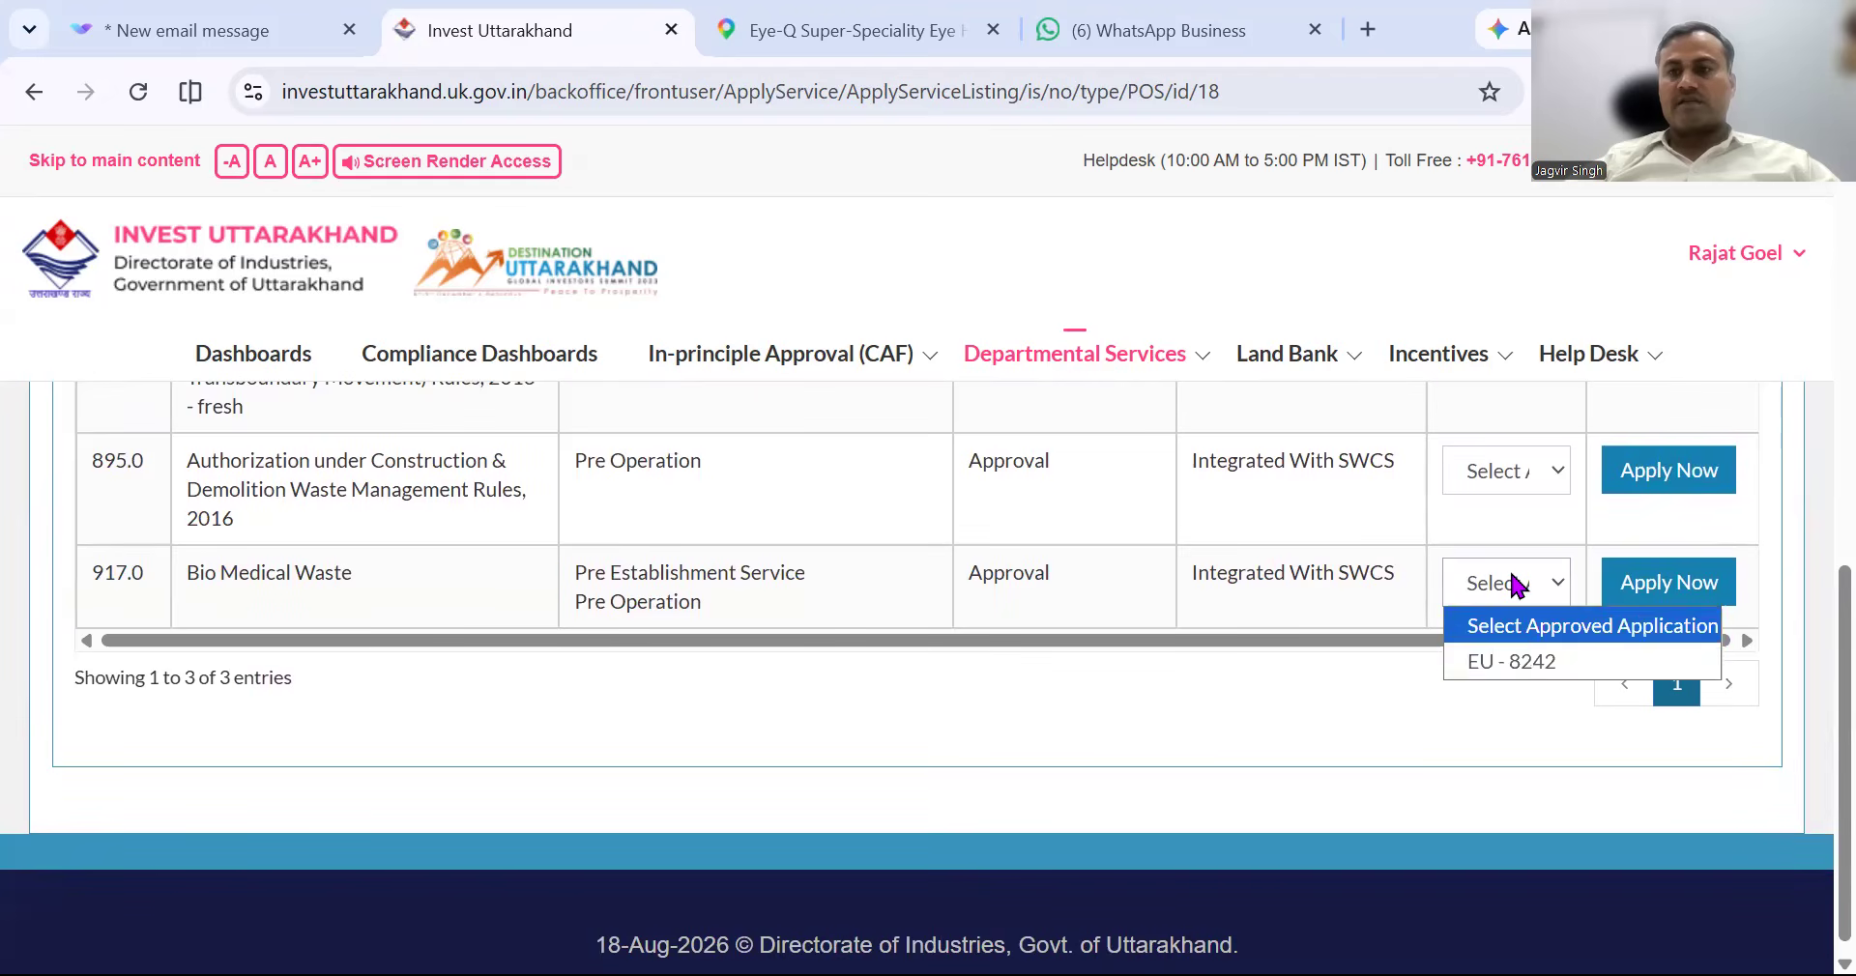
click(1526, 659)
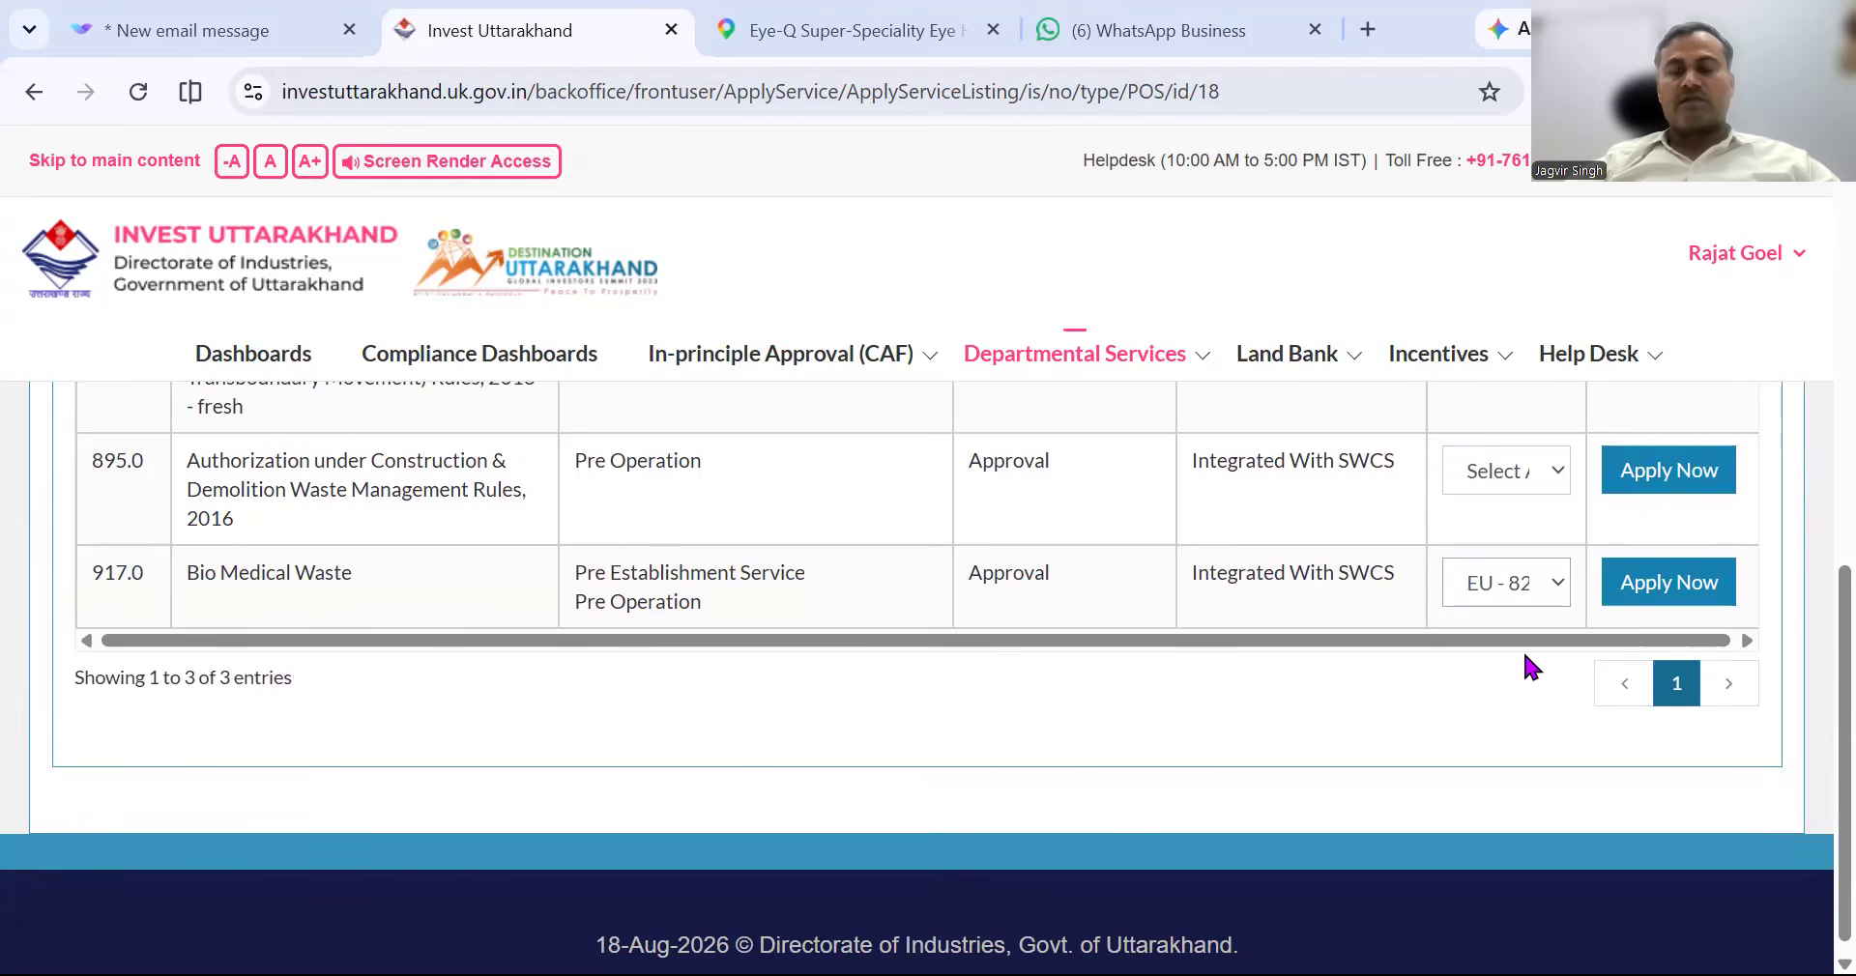